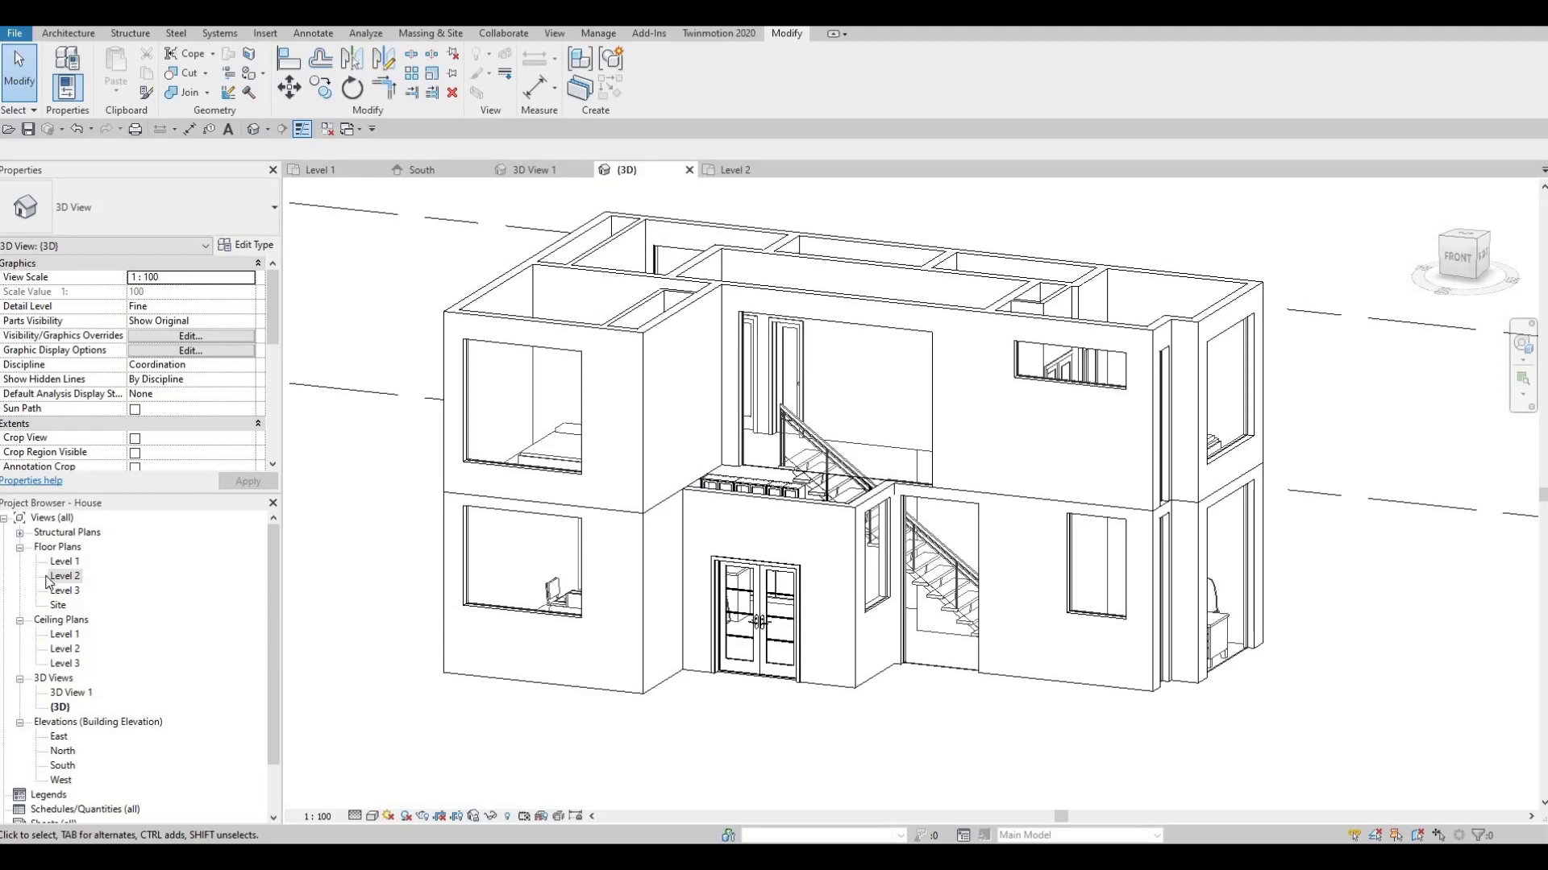
Open the Level 2 floor plan and frame the whole upper storey layout.
{"action": "key", "text": "ctrl+Tab"}
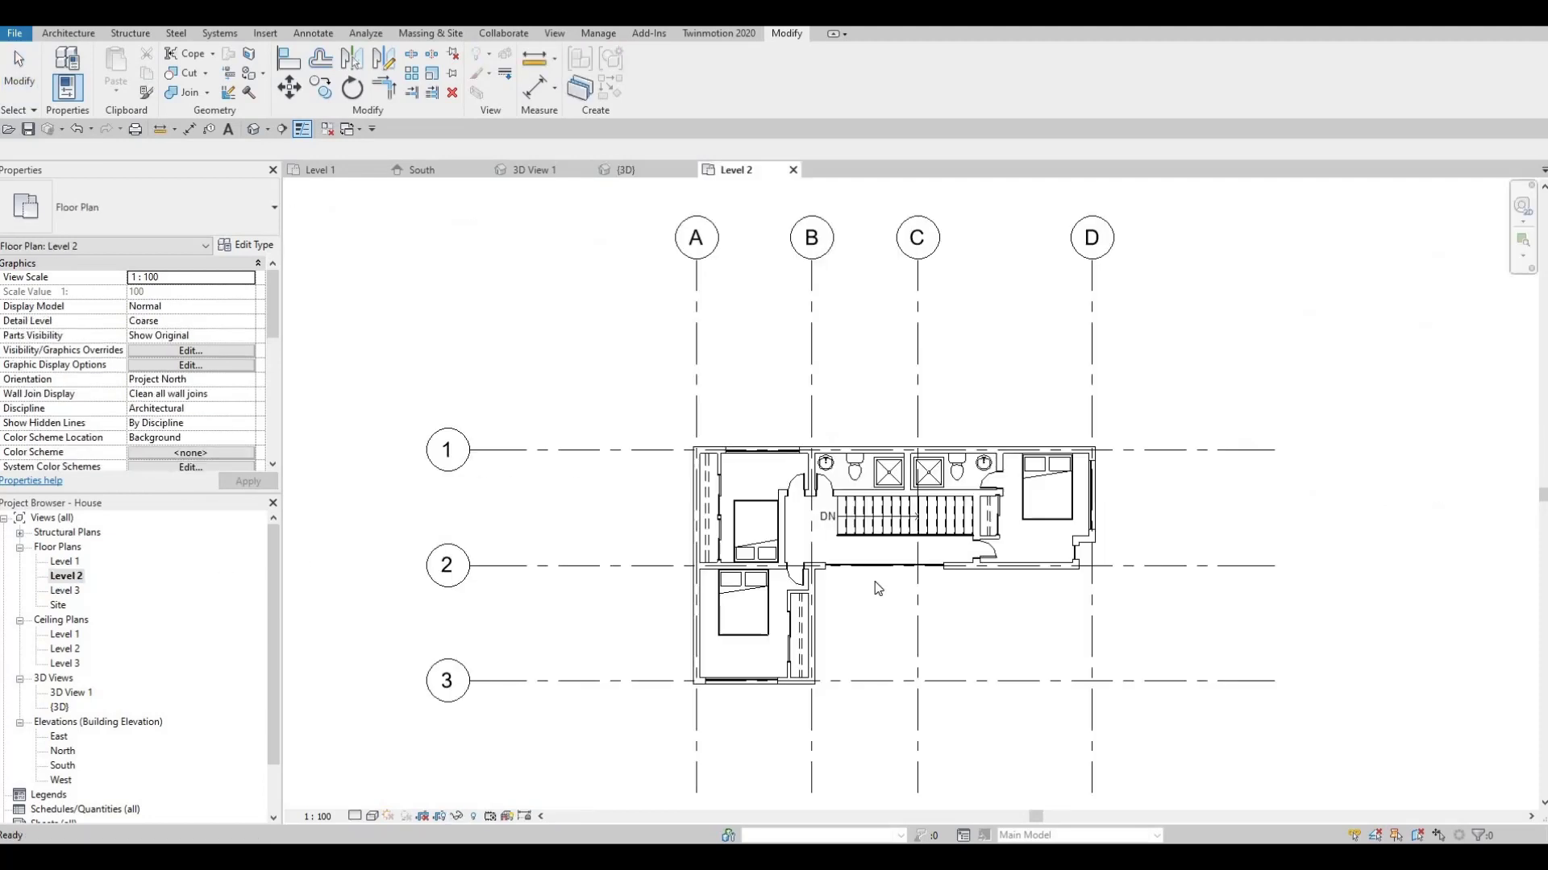
{"action": "middle_click_drag", "start_coordinate": [832, 549], "coordinate": [747, 428]}
{"action": "scroll", "coordinate": [746, 428], "scroll_direction": "up", "scroll_amount": 1}
{"action": "scroll", "coordinate": [723, 399], "scroll_direction": "up", "scroll_amount": 2}
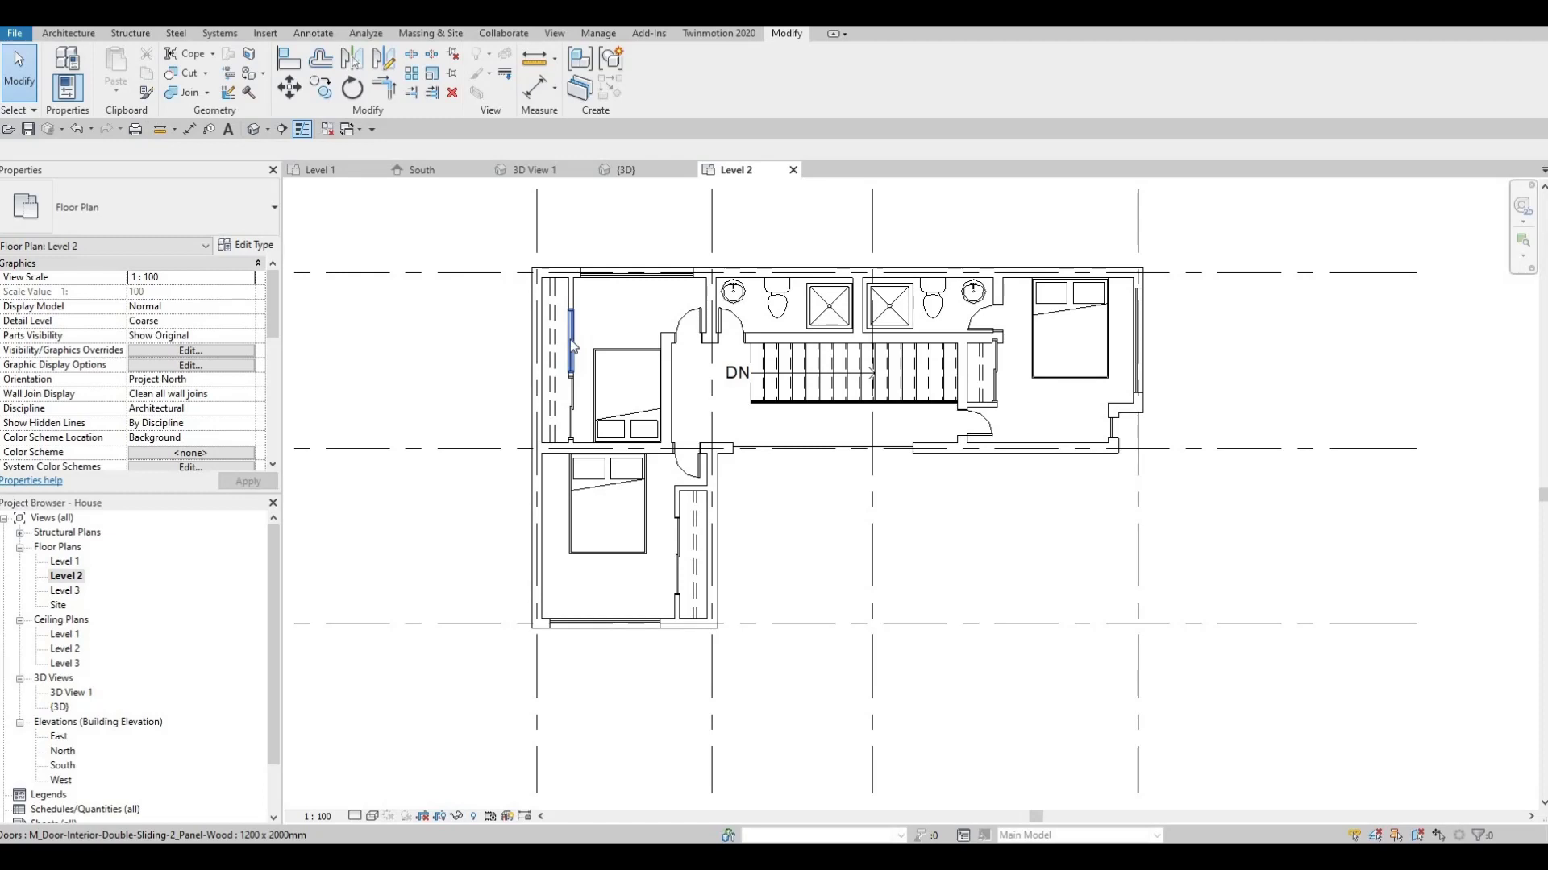
{"action": "key", "text": "F1"}
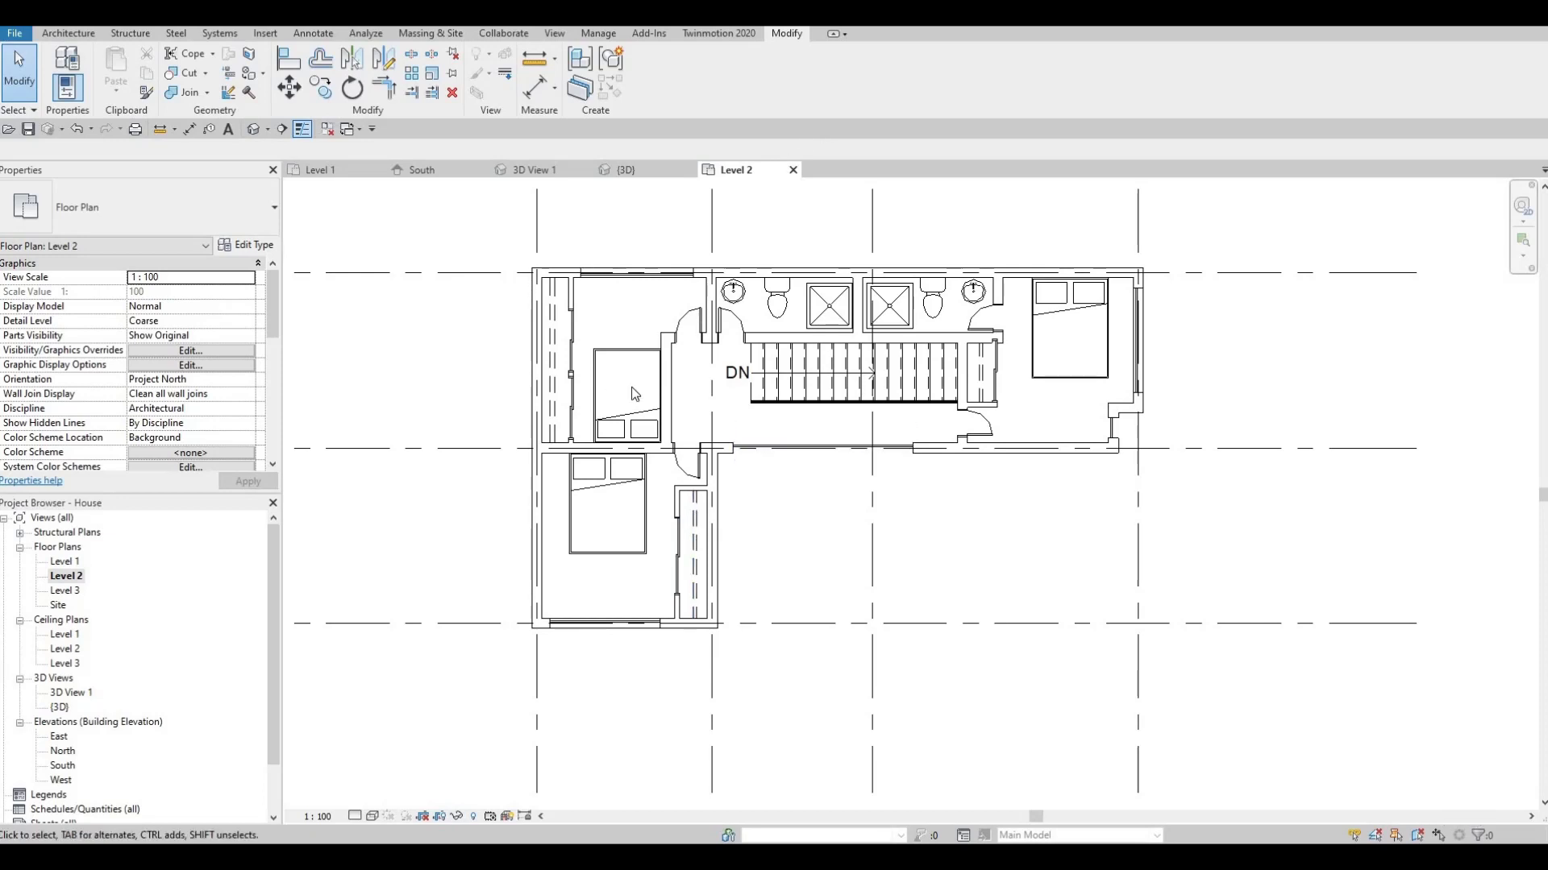
{"action": "middle_click_drag", "start_coordinate": [632, 379], "coordinate": [375, 282]}
{"action": "scroll", "coordinate": [489, 406], "scroll_direction": "down", "scroll_amount": 1}
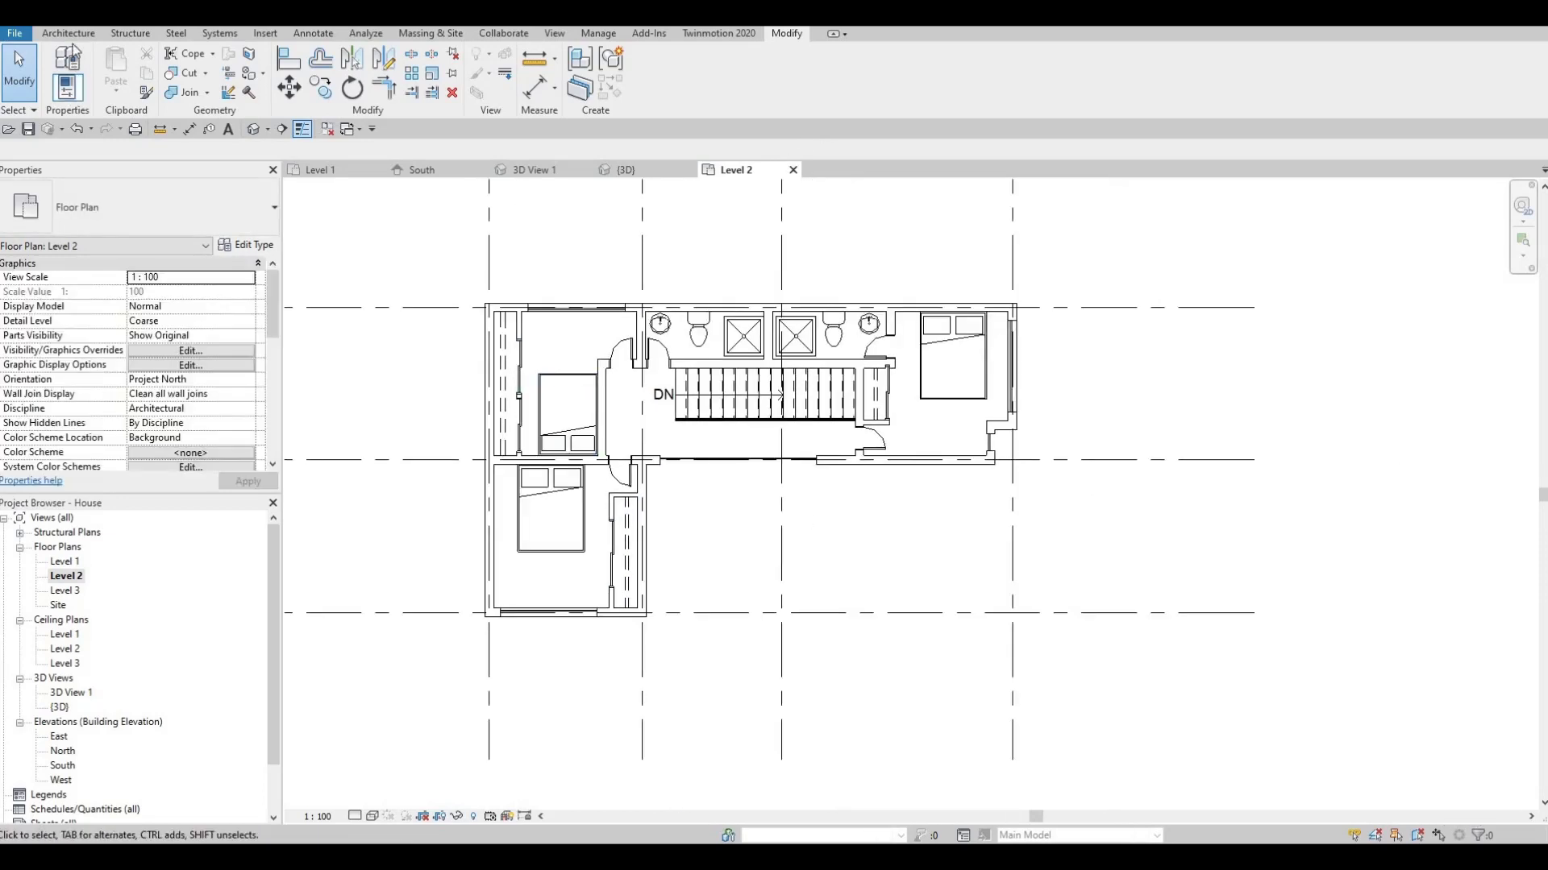
Start an architectural floor on Level 2 and duplicate its Generic Floor - 400mm type under the name Floor 1.
{"action": "scroll", "coordinate": [347, 89], "scroll_direction": "up", "scroll_amount": 13}
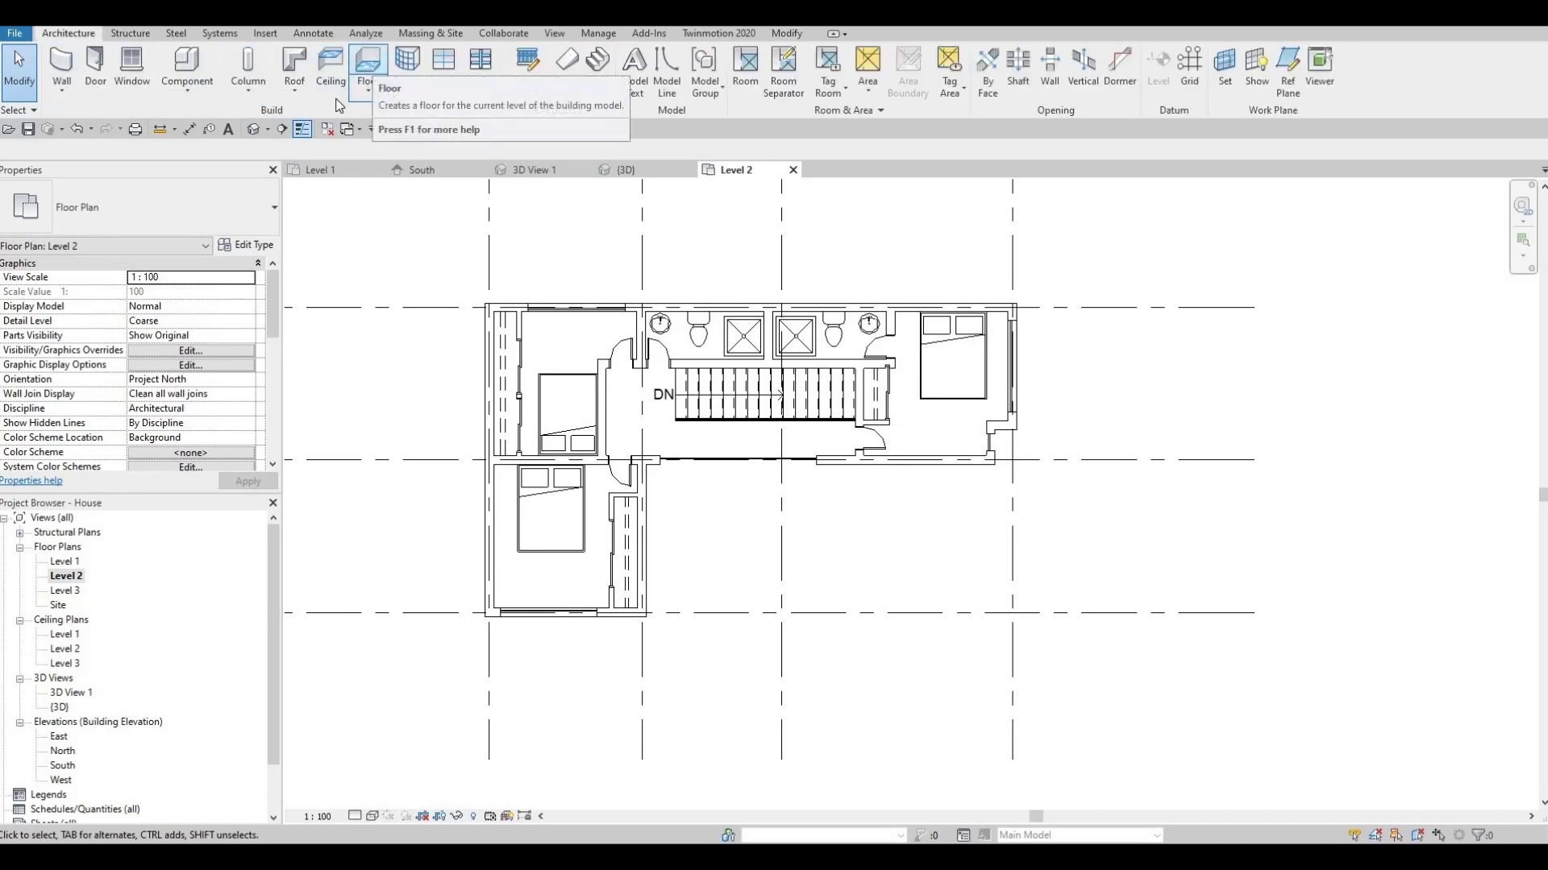
{"action": "left_click", "coordinate": [372, 69]}
{"action": "left_click", "coordinate": [243, 245]}
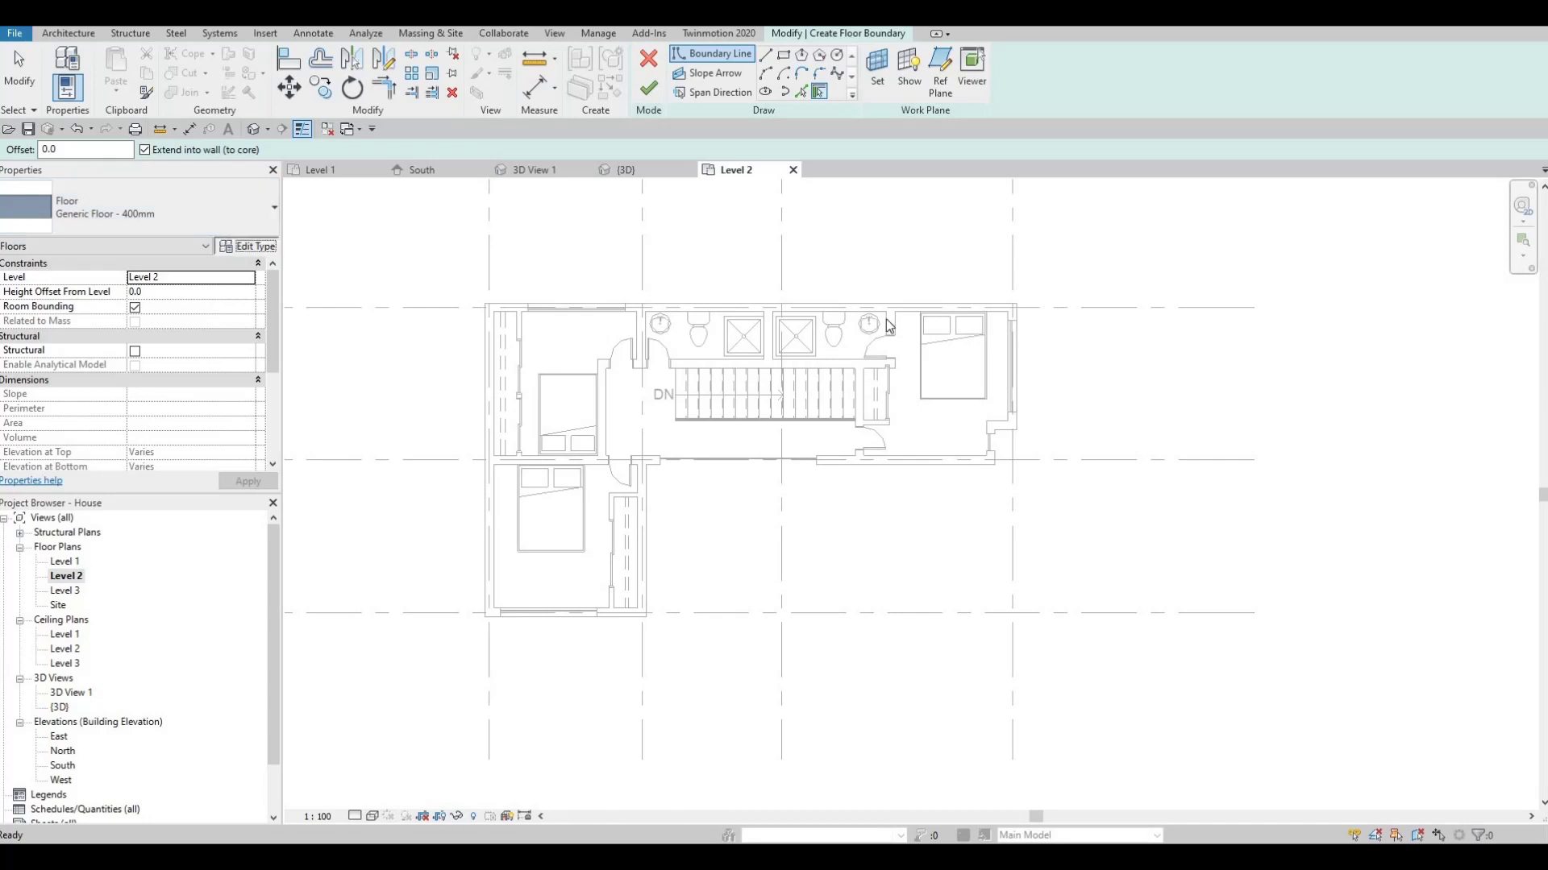
{"action": "left_click", "coordinate": [1084, 197]}
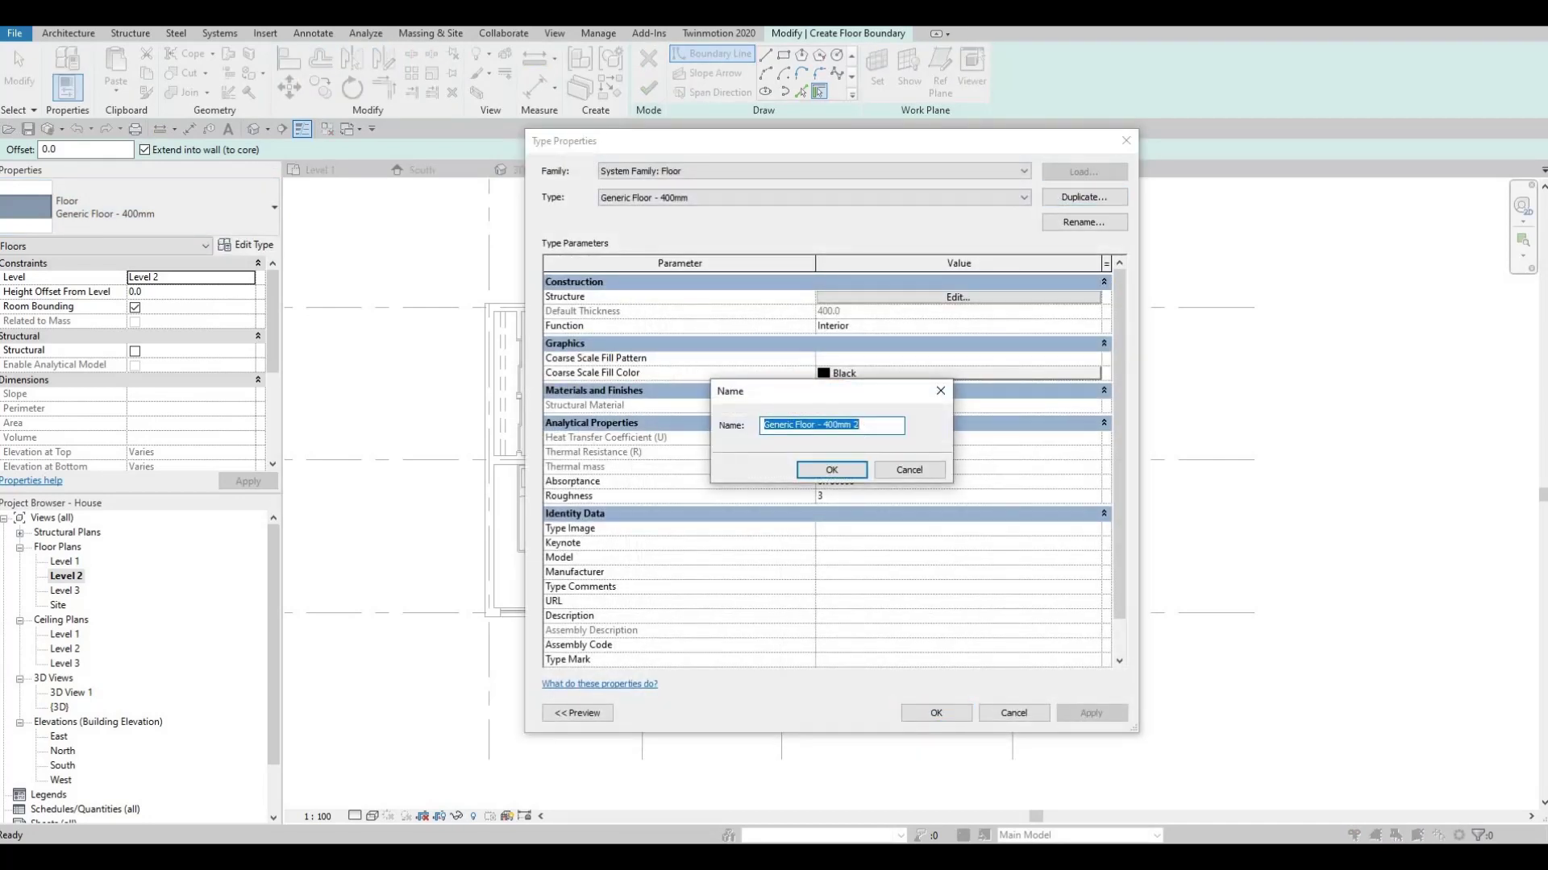
{"action": "type", "text": "Floor 1"}
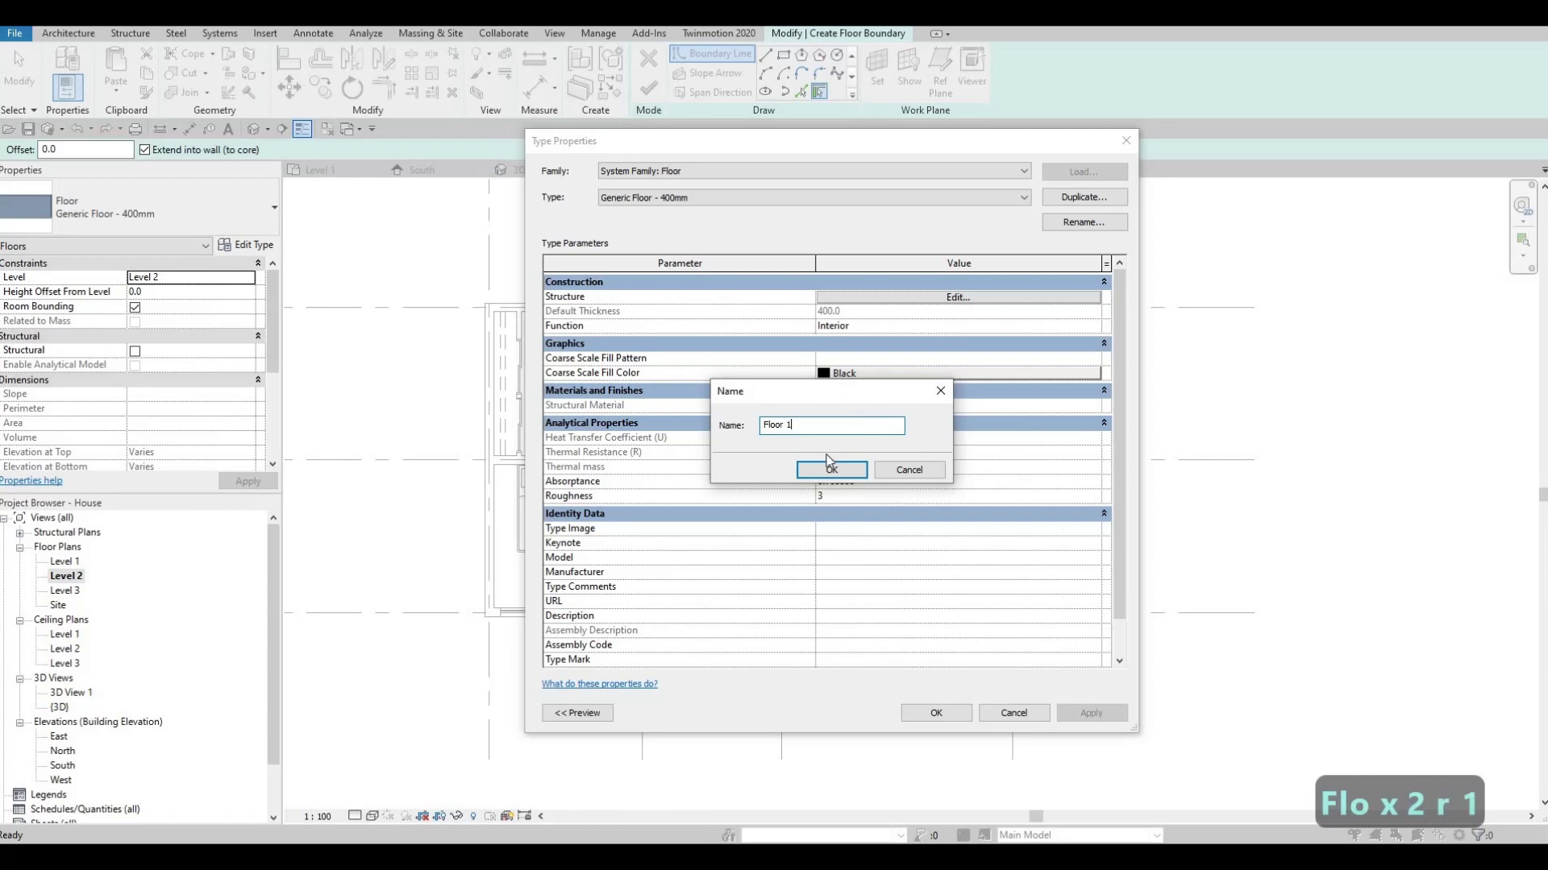
{"action": "left_click", "coordinate": [822, 473]}
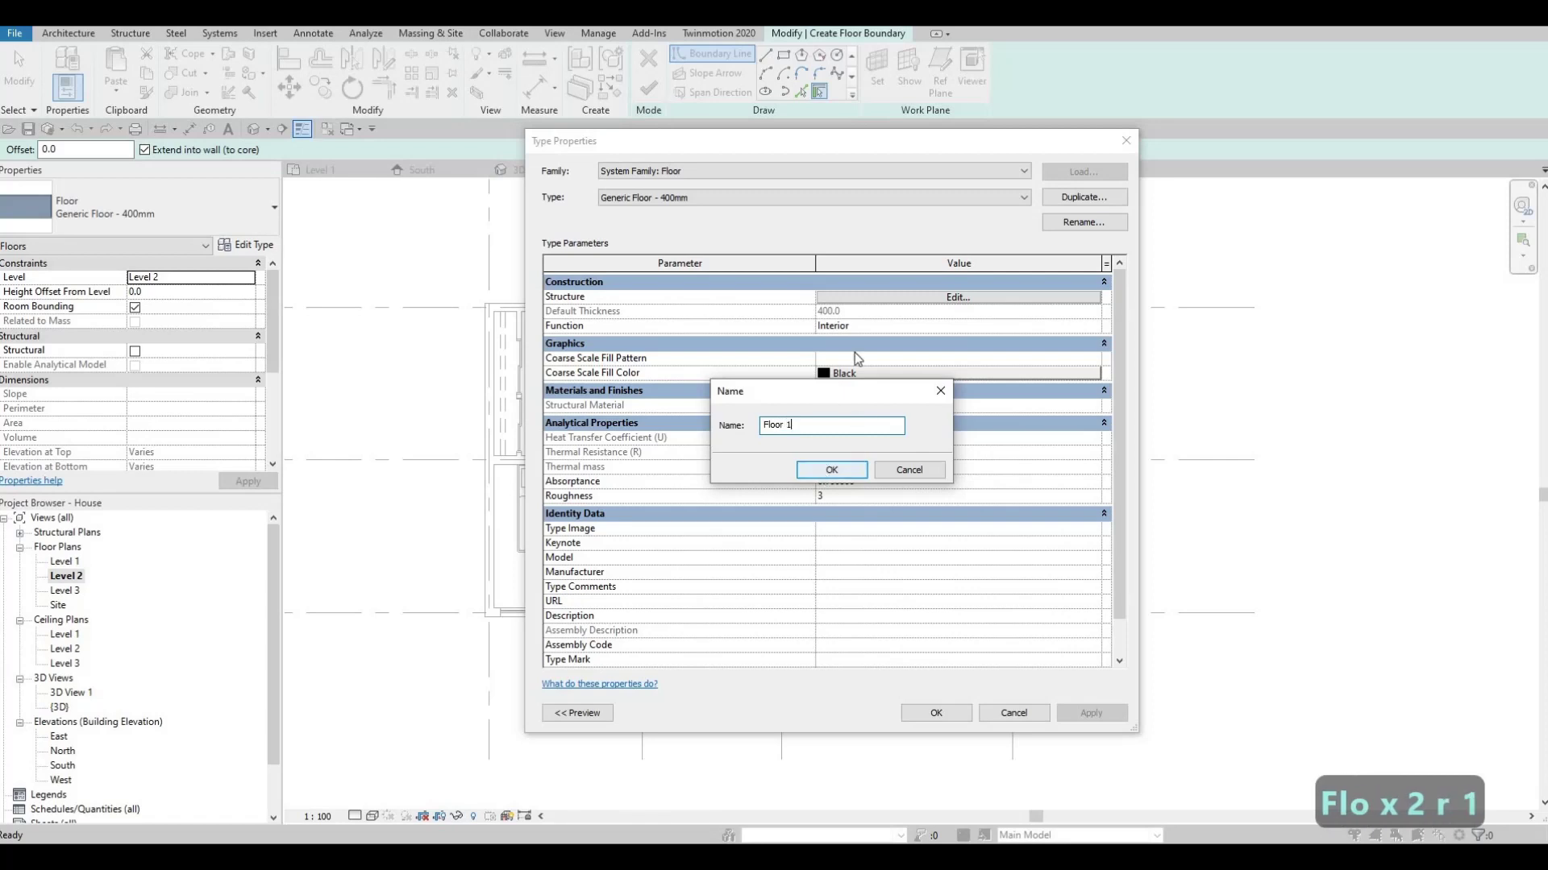
Set the Floor 1 structure layer to 200 mm thick with the Gypsum Wall Board material and accept the type.
{"action": "left_click", "coordinate": [883, 300]}
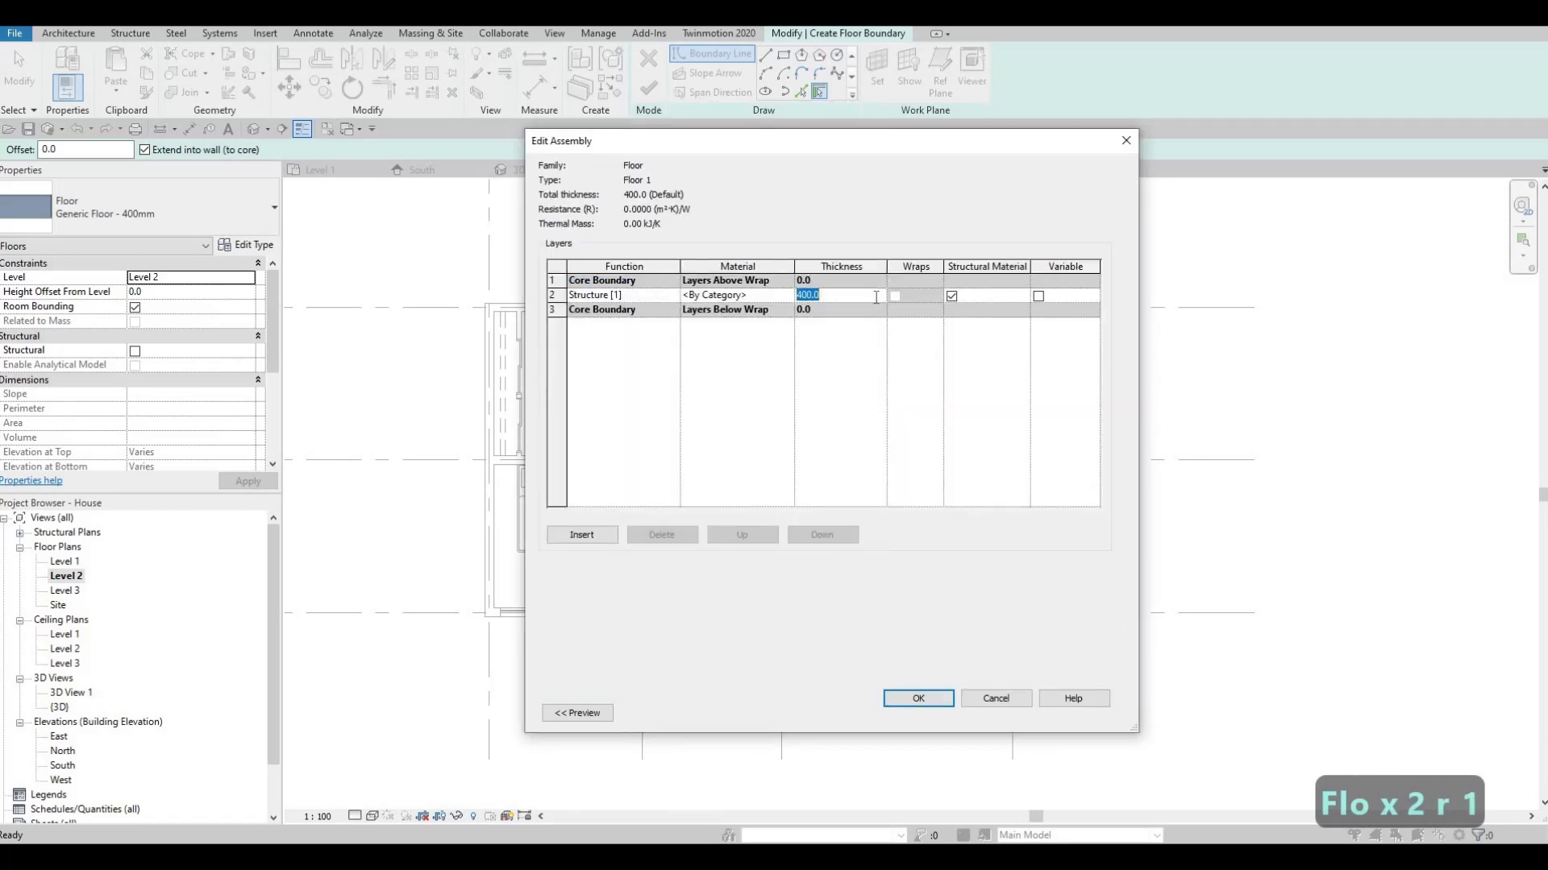
{"action": "type", "text": "200"}
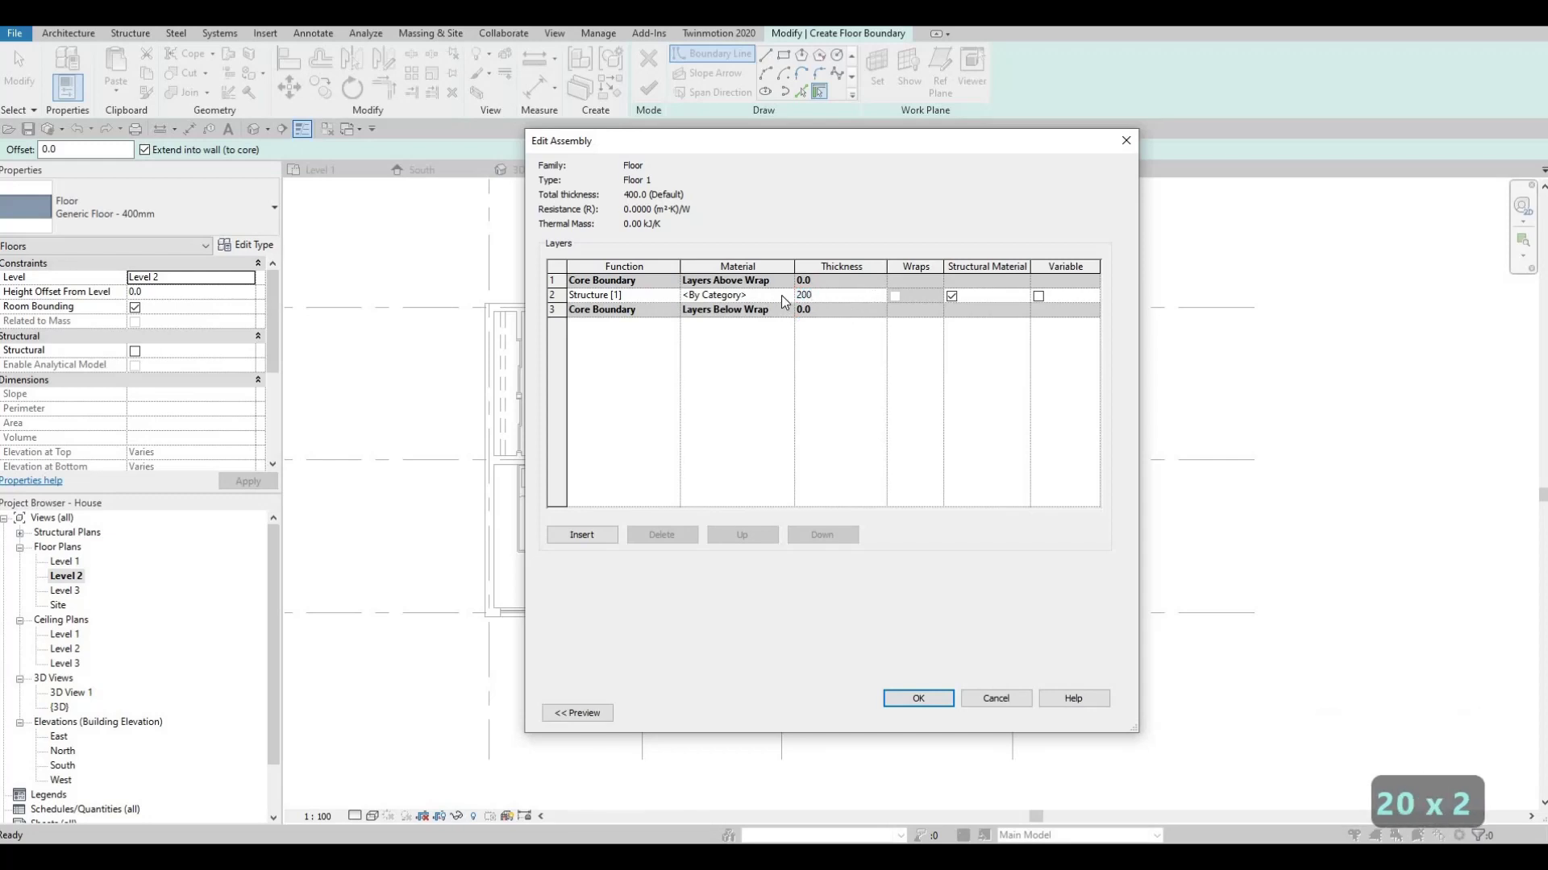
{"action": "left_click", "coordinate": [789, 301]}
{"action": "left_click", "coordinate": [788, 296]}
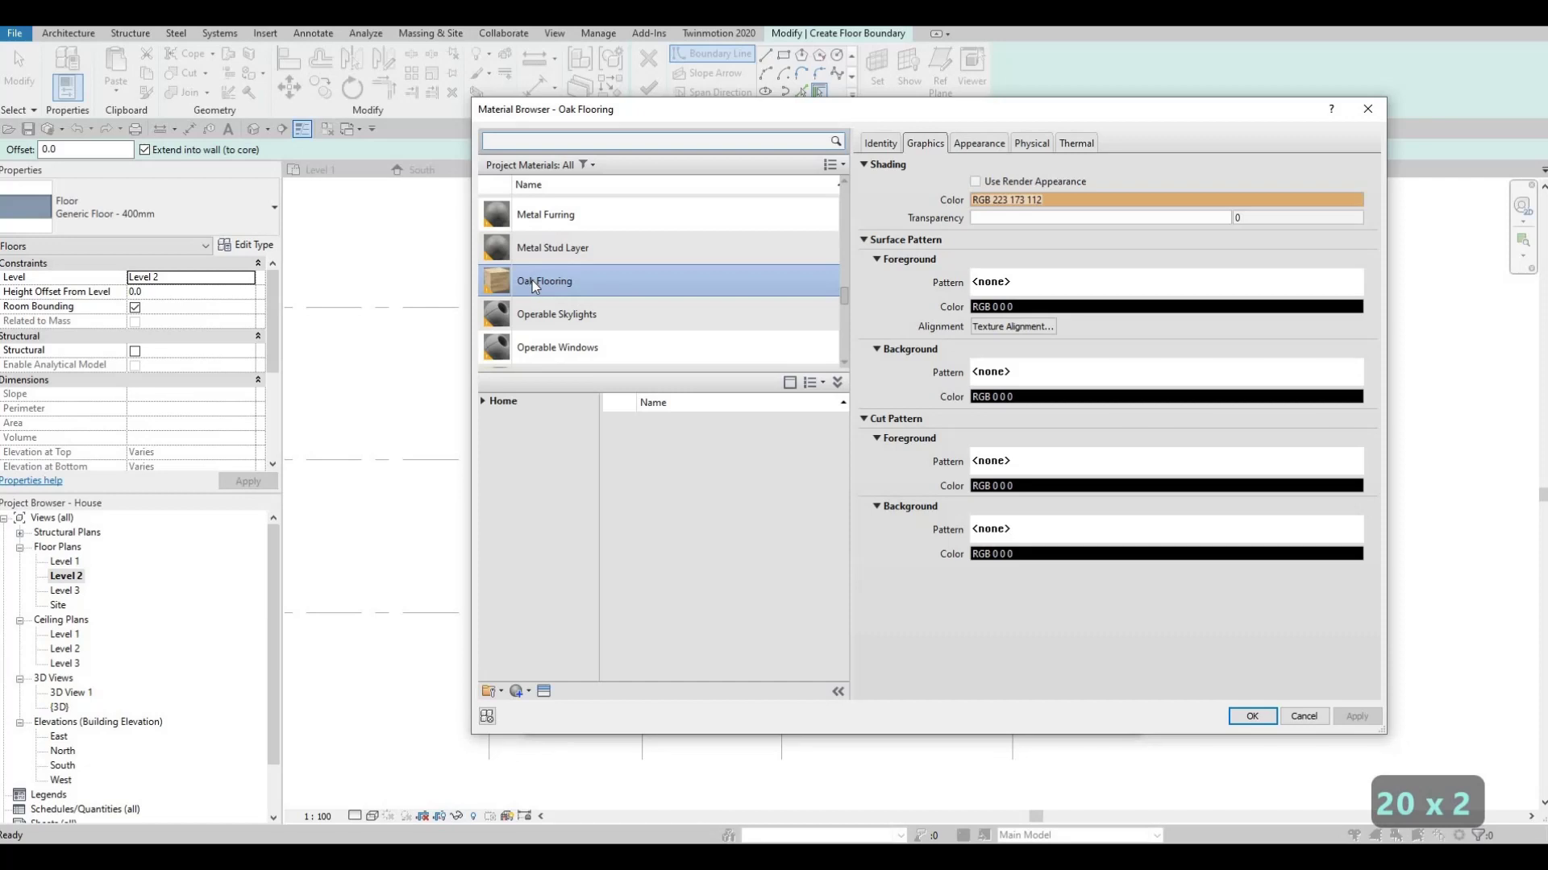
{"action": "scroll", "coordinate": [588, 279], "scroll_direction": "down", "scroll_amount": 1}
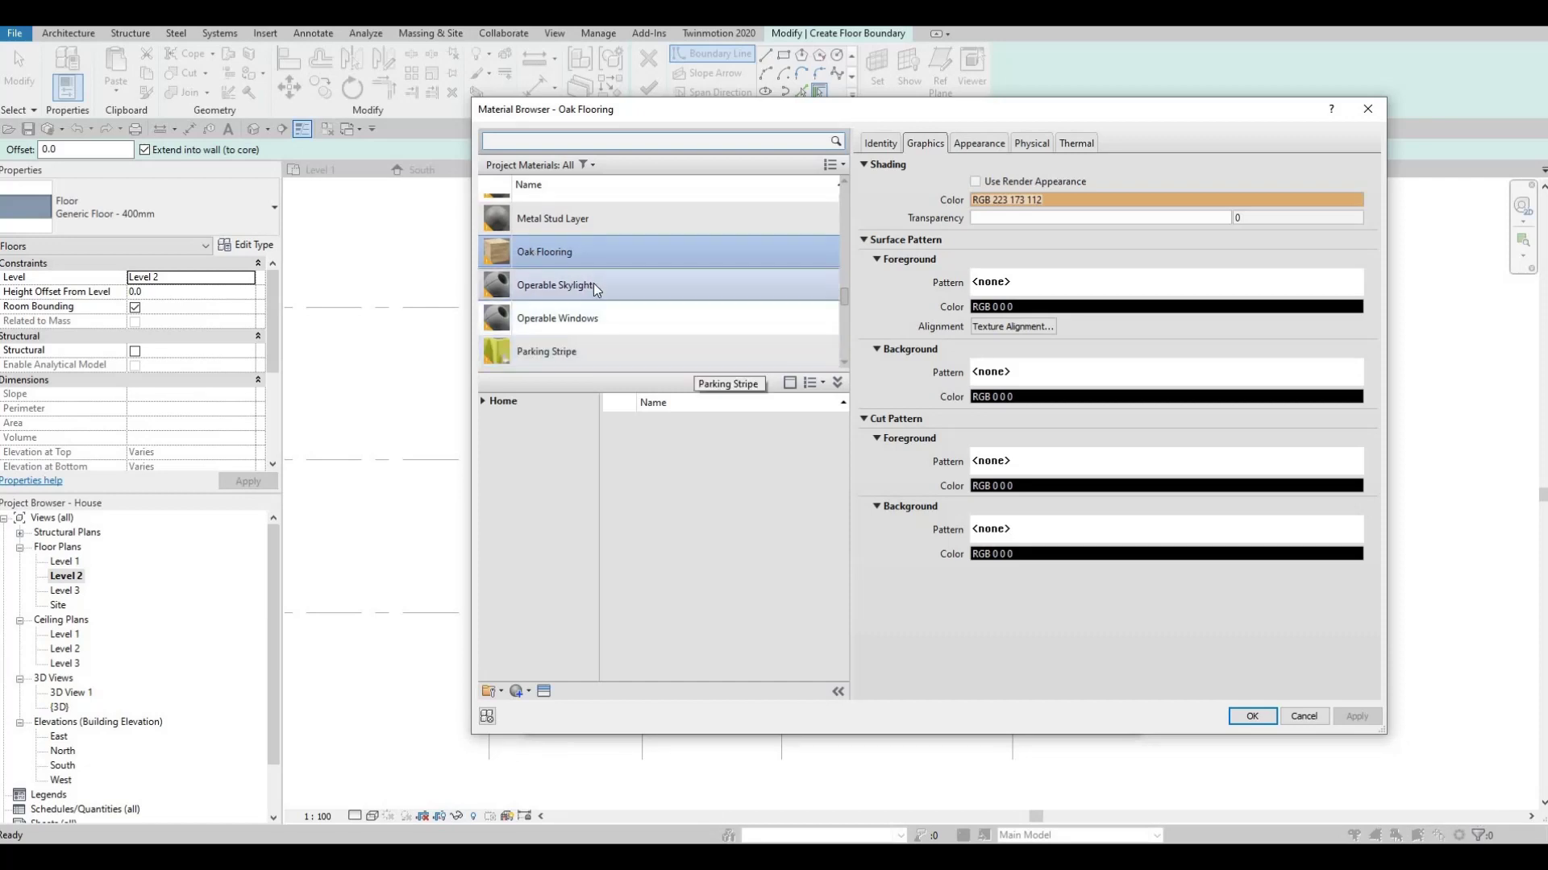
{"action": "scroll", "coordinate": [597, 287], "scroll_direction": "up", "scroll_amount": 4}
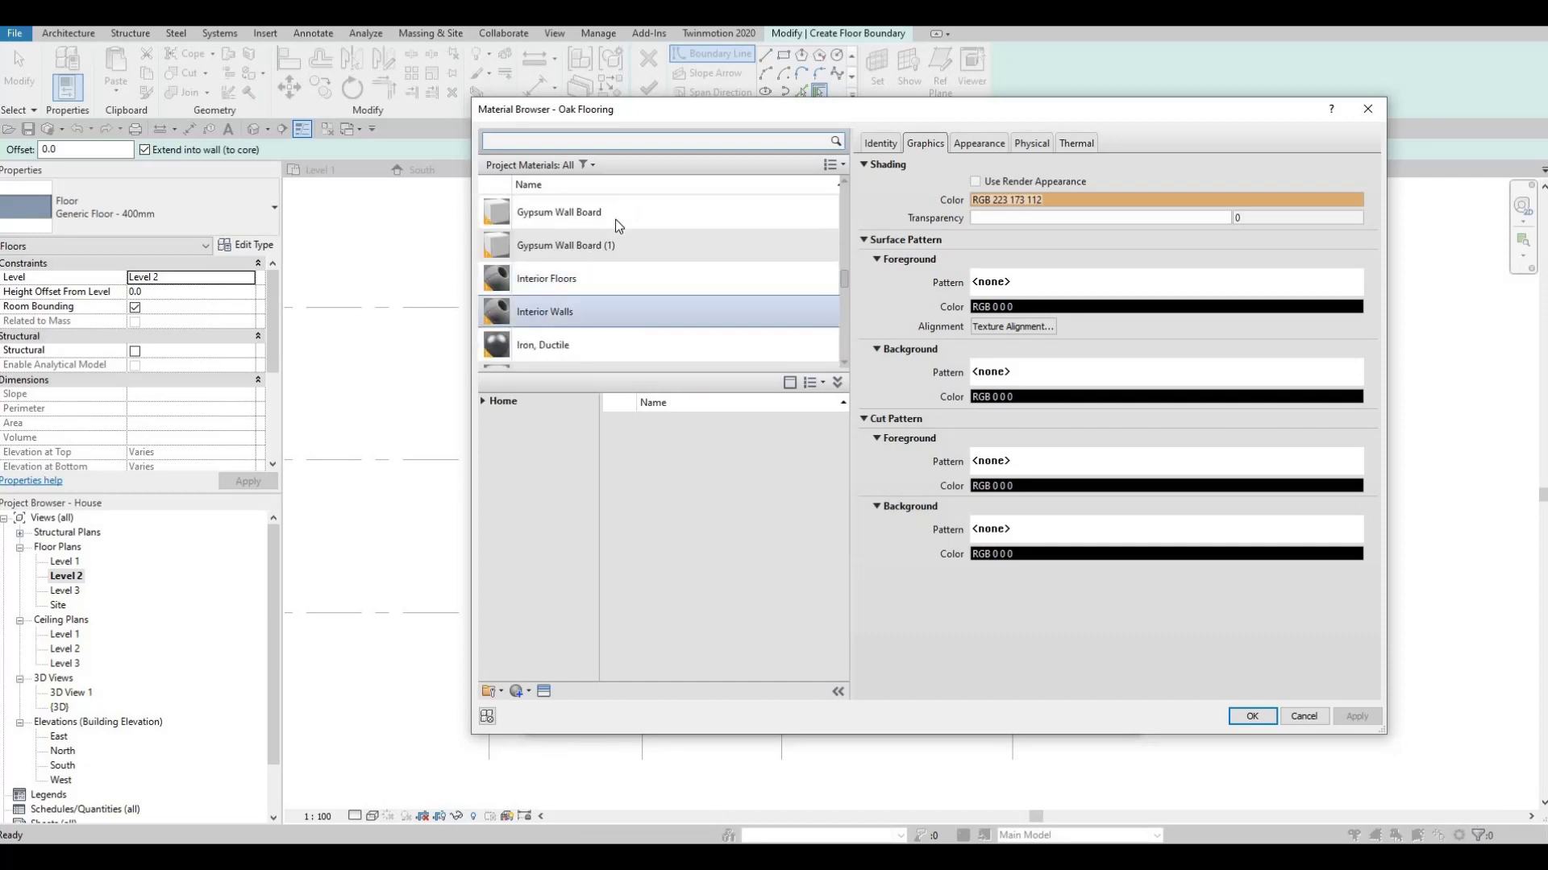
{"action": "left_click", "coordinate": [615, 219]}
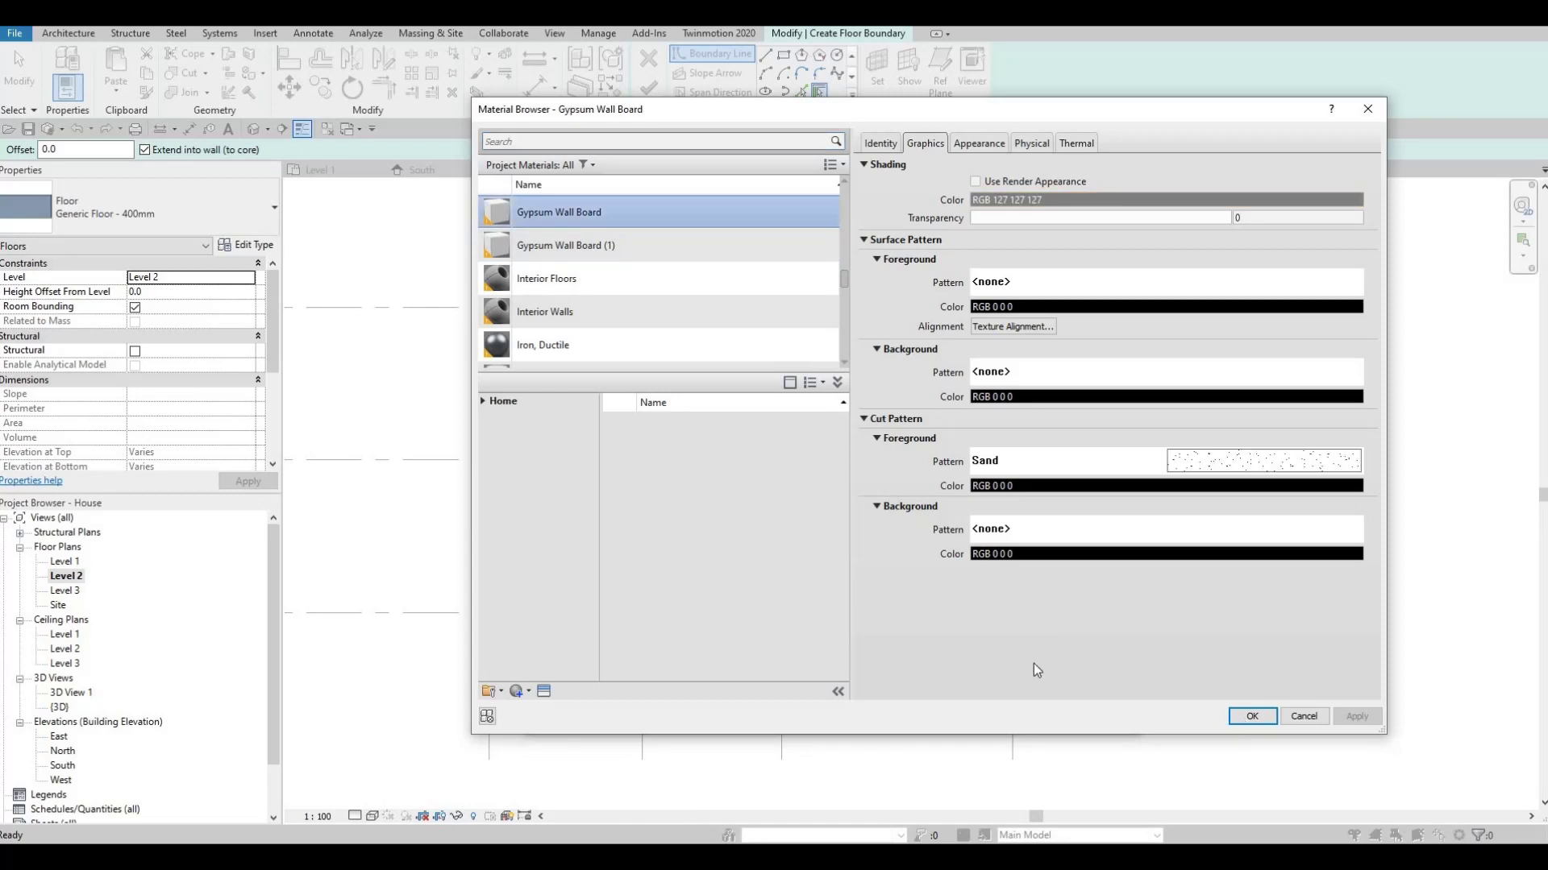
{"action": "left_click", "coordinate": [1252, 716]}
{"action": "left_click", "coordinate": [913, 709]}
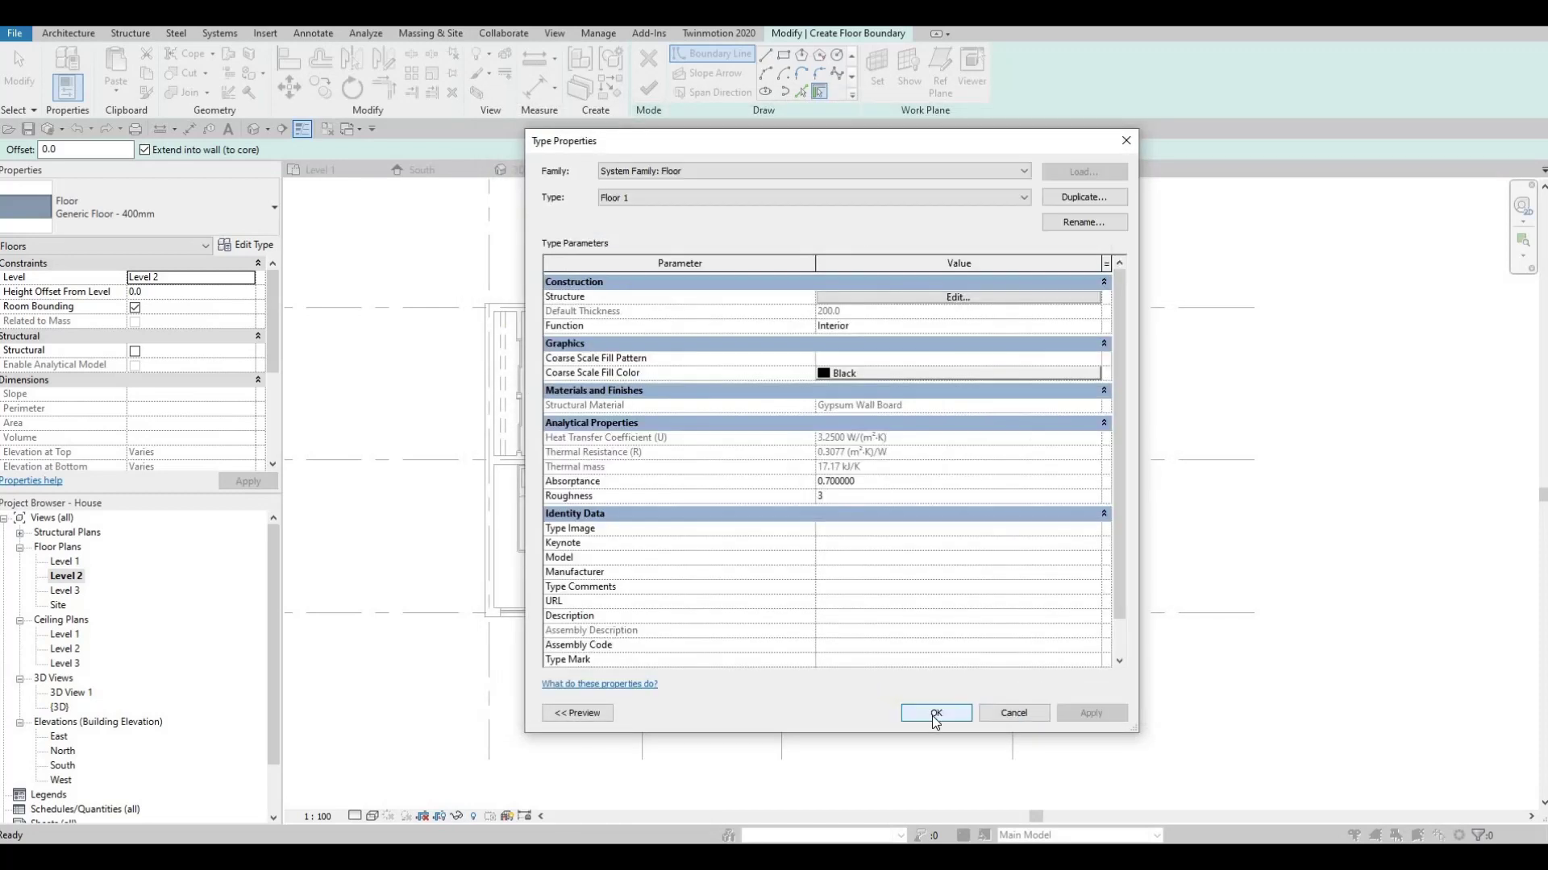
{"action": "left_click", "coordinate": [935, 714]}
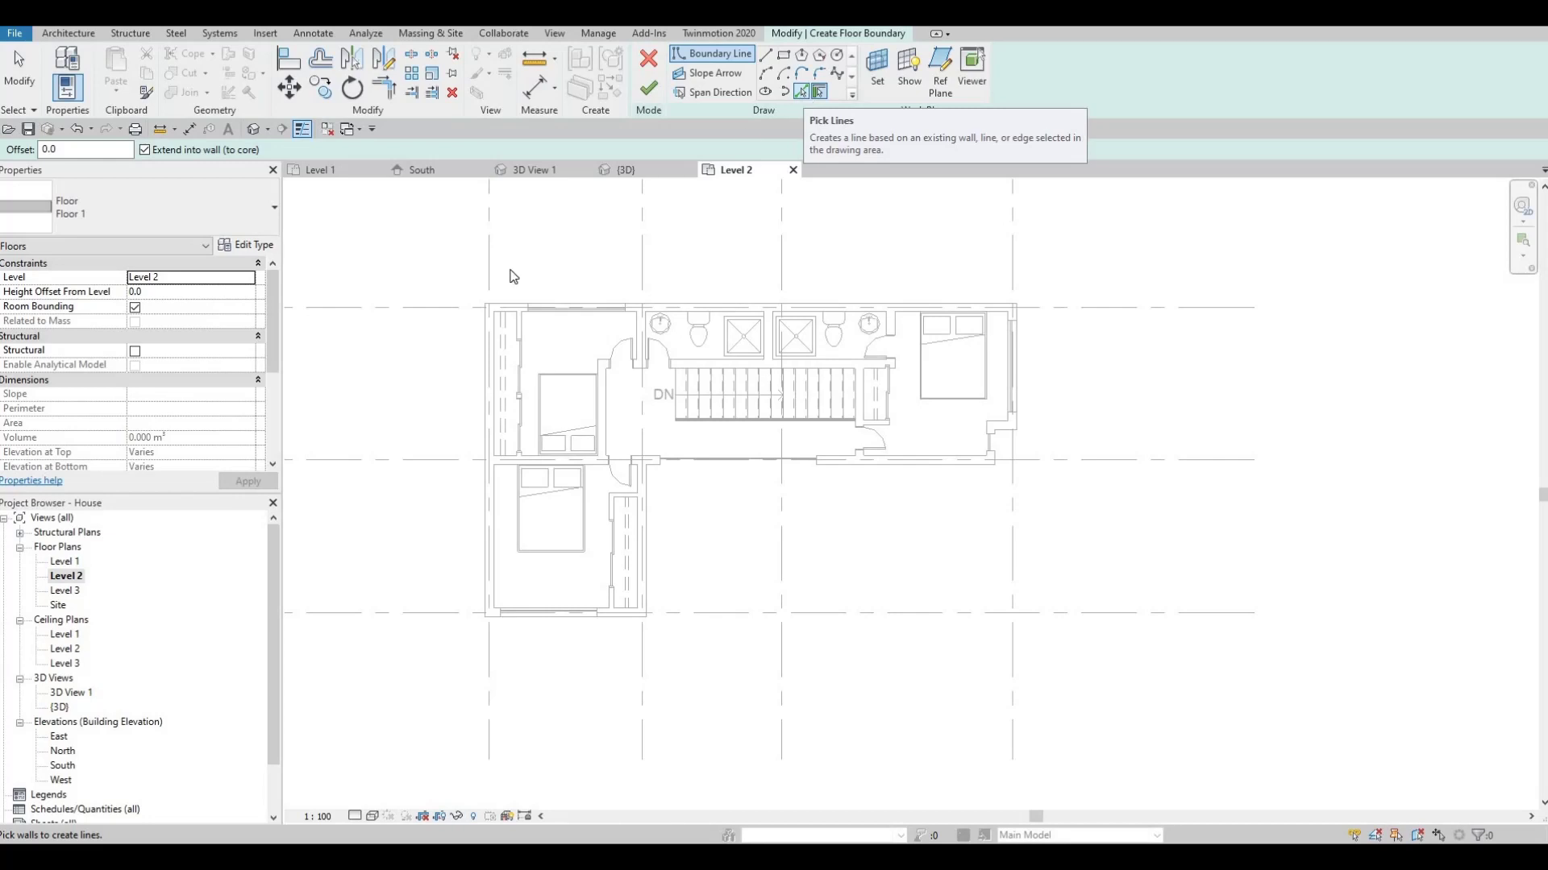
Pick floor boundary lines along the inner faces of the north and west exterior walls and the south bedroom's east and south walls.
{"action": "scroll", "coordinate": [512, 370], "scroll_direction": "up", "scroll_amount": 4}
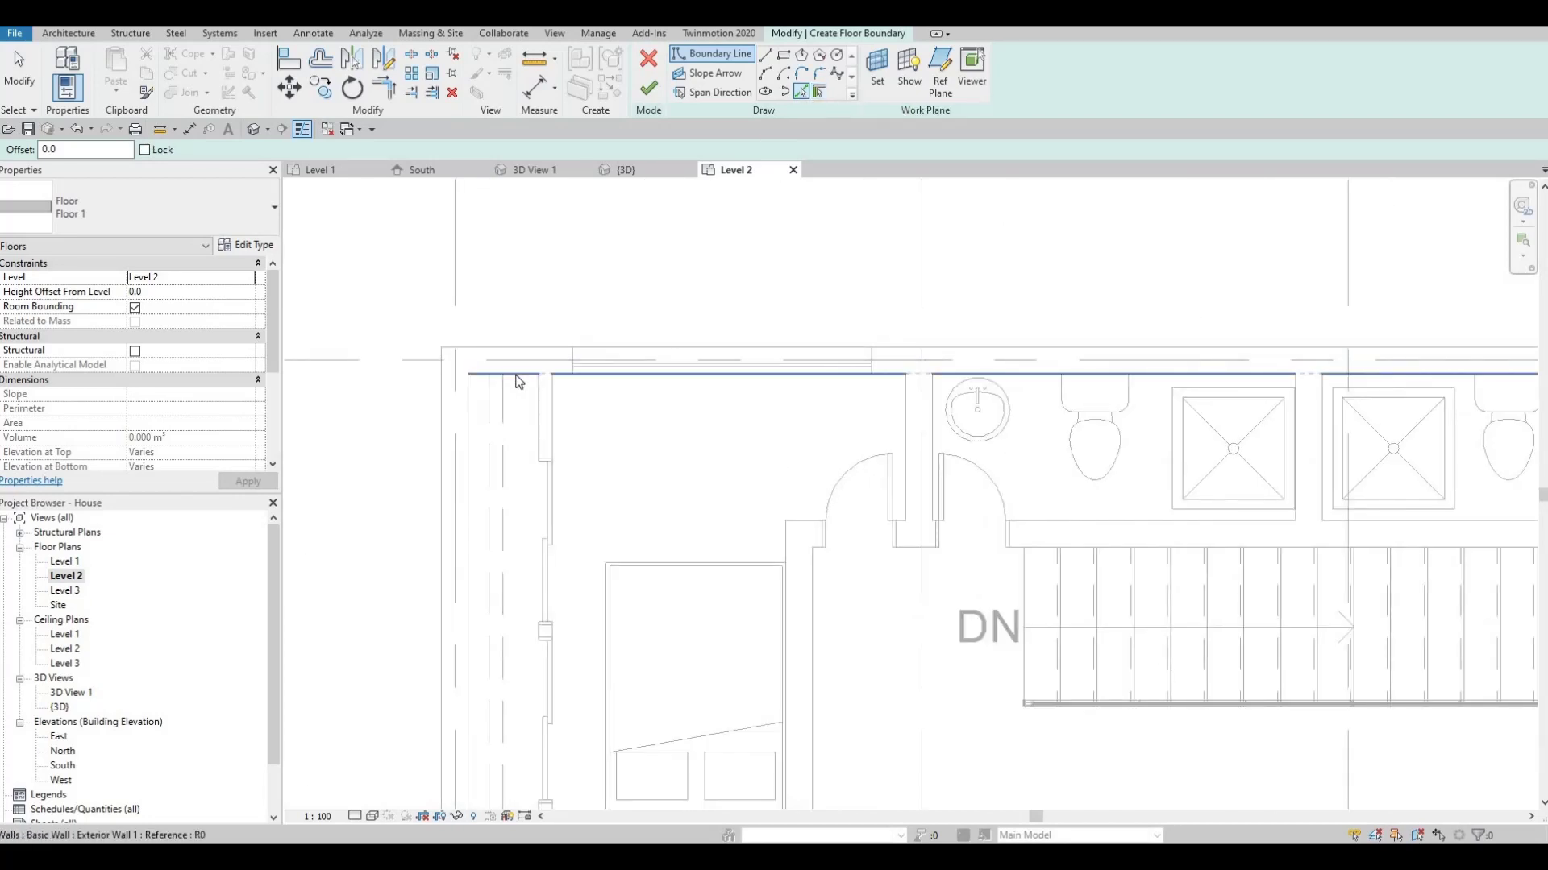
{"action": "left_click", "coordinate": [467, 396]}
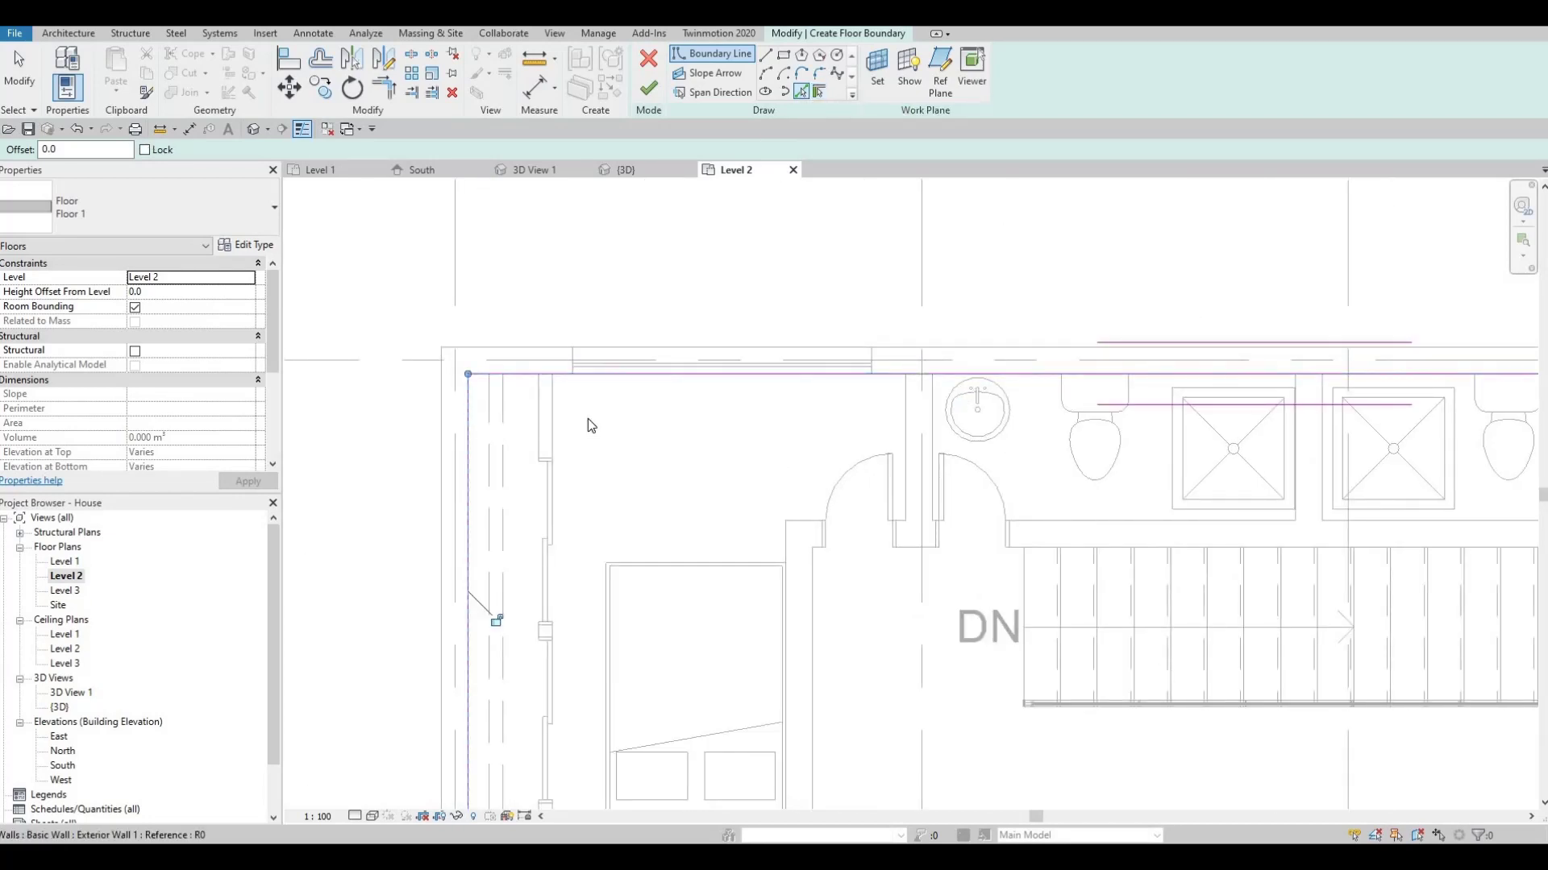
{"action": "scroll", "coordinate": [587, 379], "scroll_direction": "down", "scroll_amount": 4}
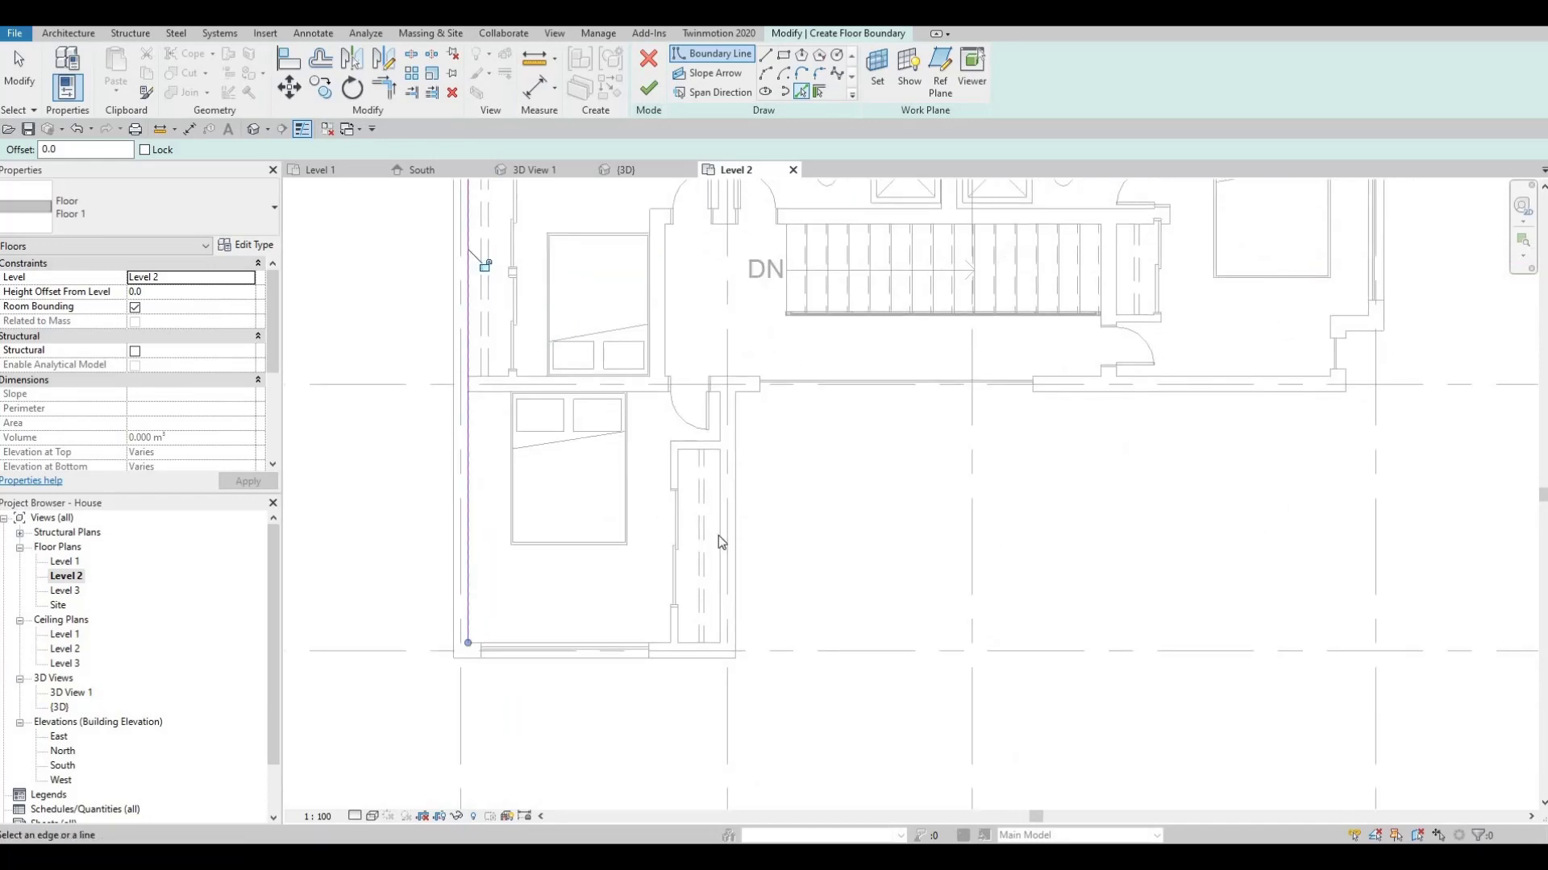
{"action": "left_click", "coordinate": [719, 536]}
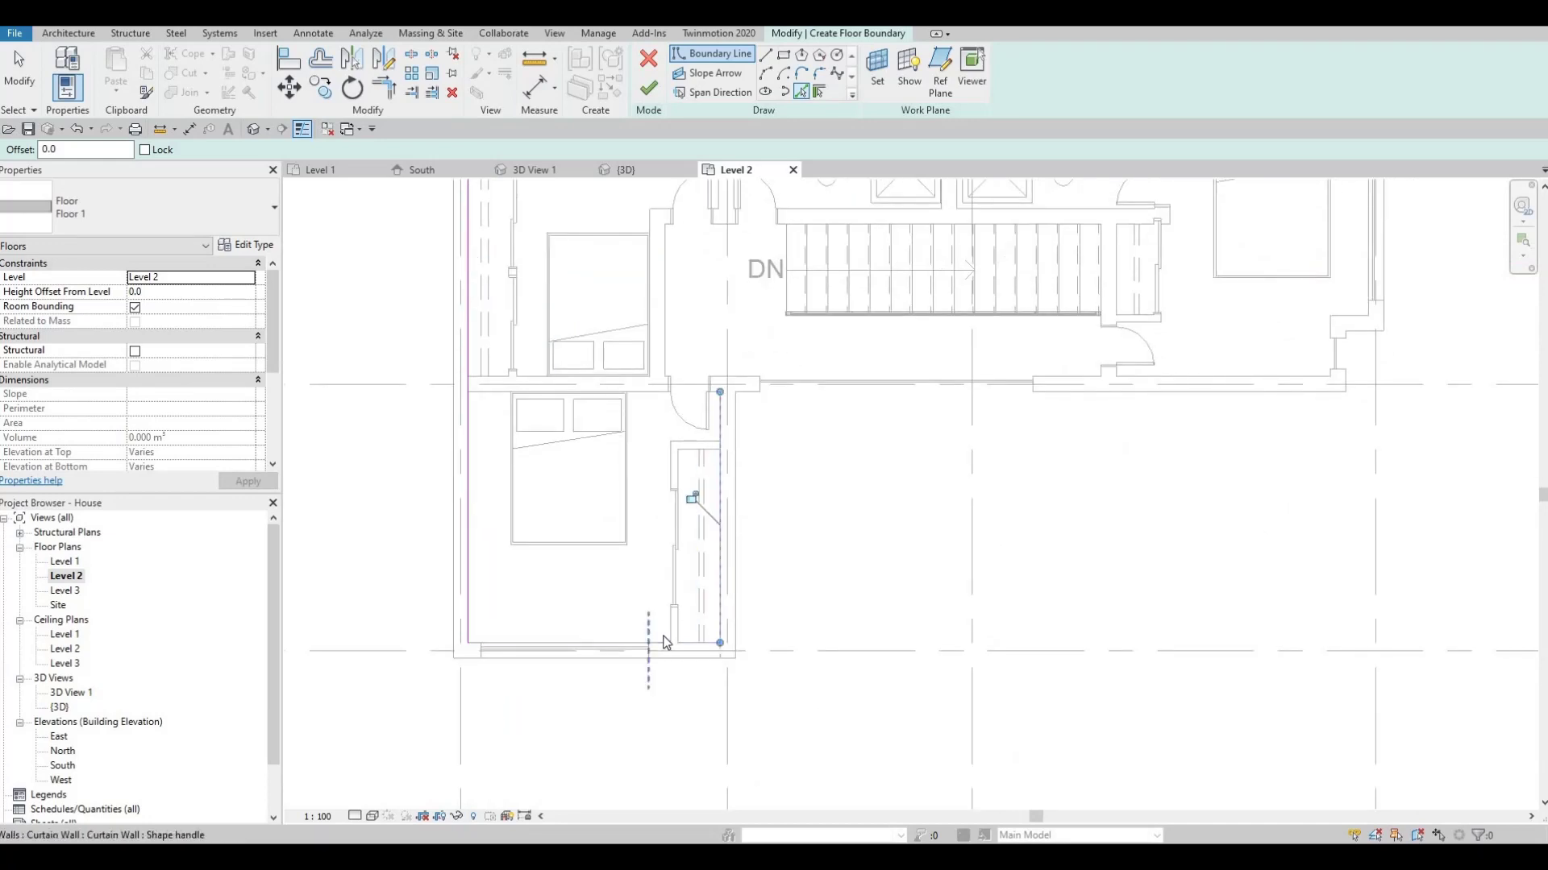
{"action": "scroll", "coordinate": [666, 642], "scroll_direction": "up", "scroll_amount": 3}
{"action": "left_click", "coordinate": [702, 625]}
{"action": "scroll", "coordinate": [677, 524], "scroll_direction": "down", "scroll_amount": 3}
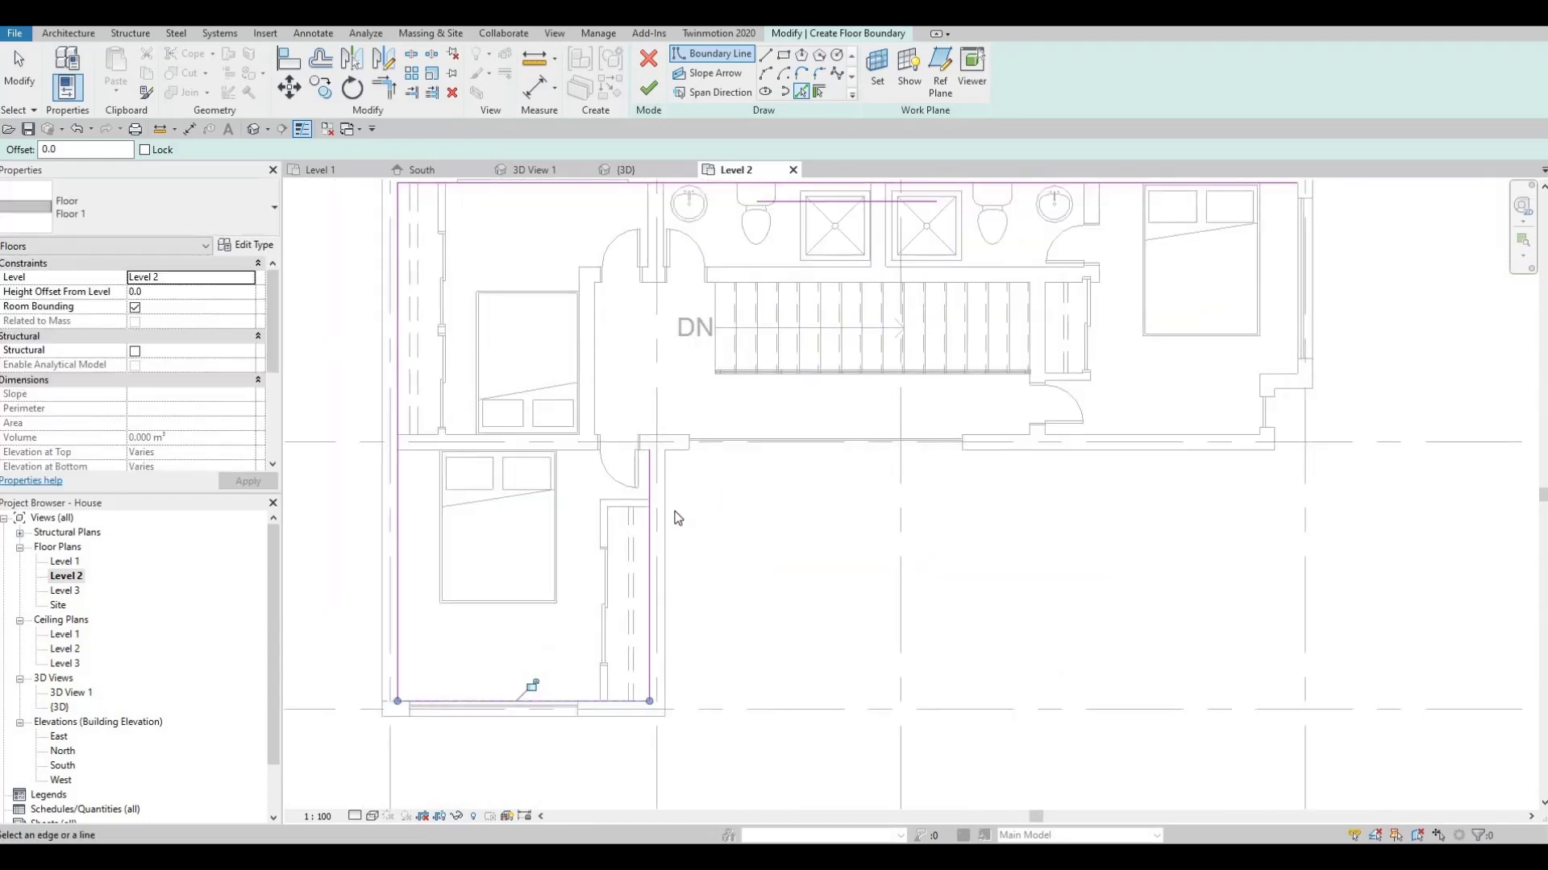
Pick the remaining floor boundary lines along the inner faces of the exterior wall on grid 2 and the stepped walls at the east end.
{"action": "scroll", "coordinate": [677, 518], "scroll_direction": "up", "scroll_amount": 2}
{"action": "middle_click_drag", "start_coordinate": [1026, 430], "coordinate": [889, 450]}
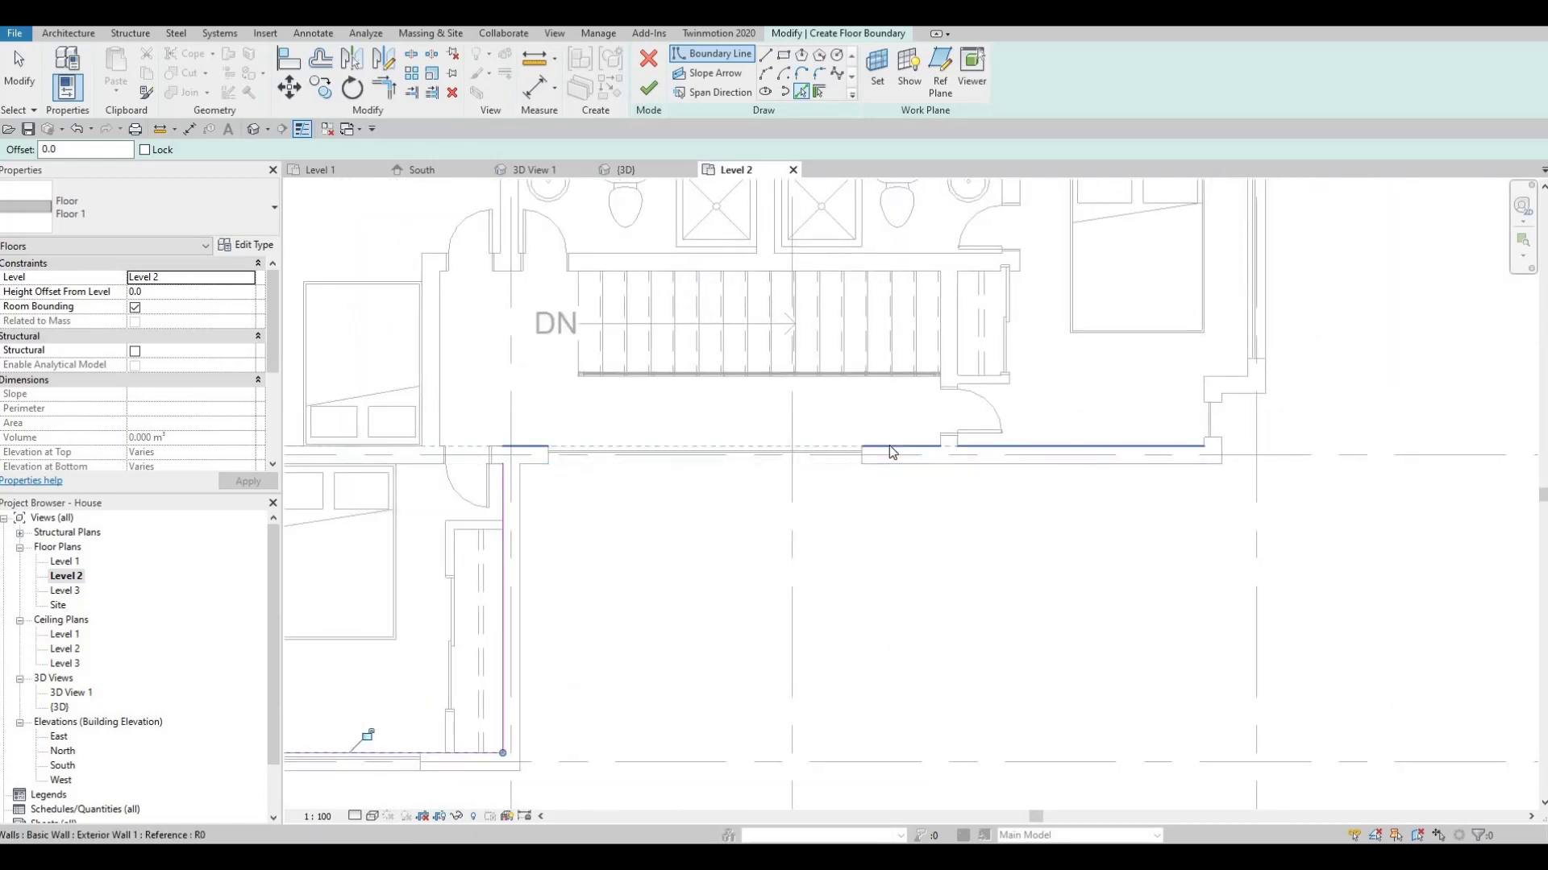
{"action": "left_click", "coordinate": [911, 452]}
{"action": "scroll", "coordinate": [927, 504], "scroll_direction": "down", "scroll_amount": 3}
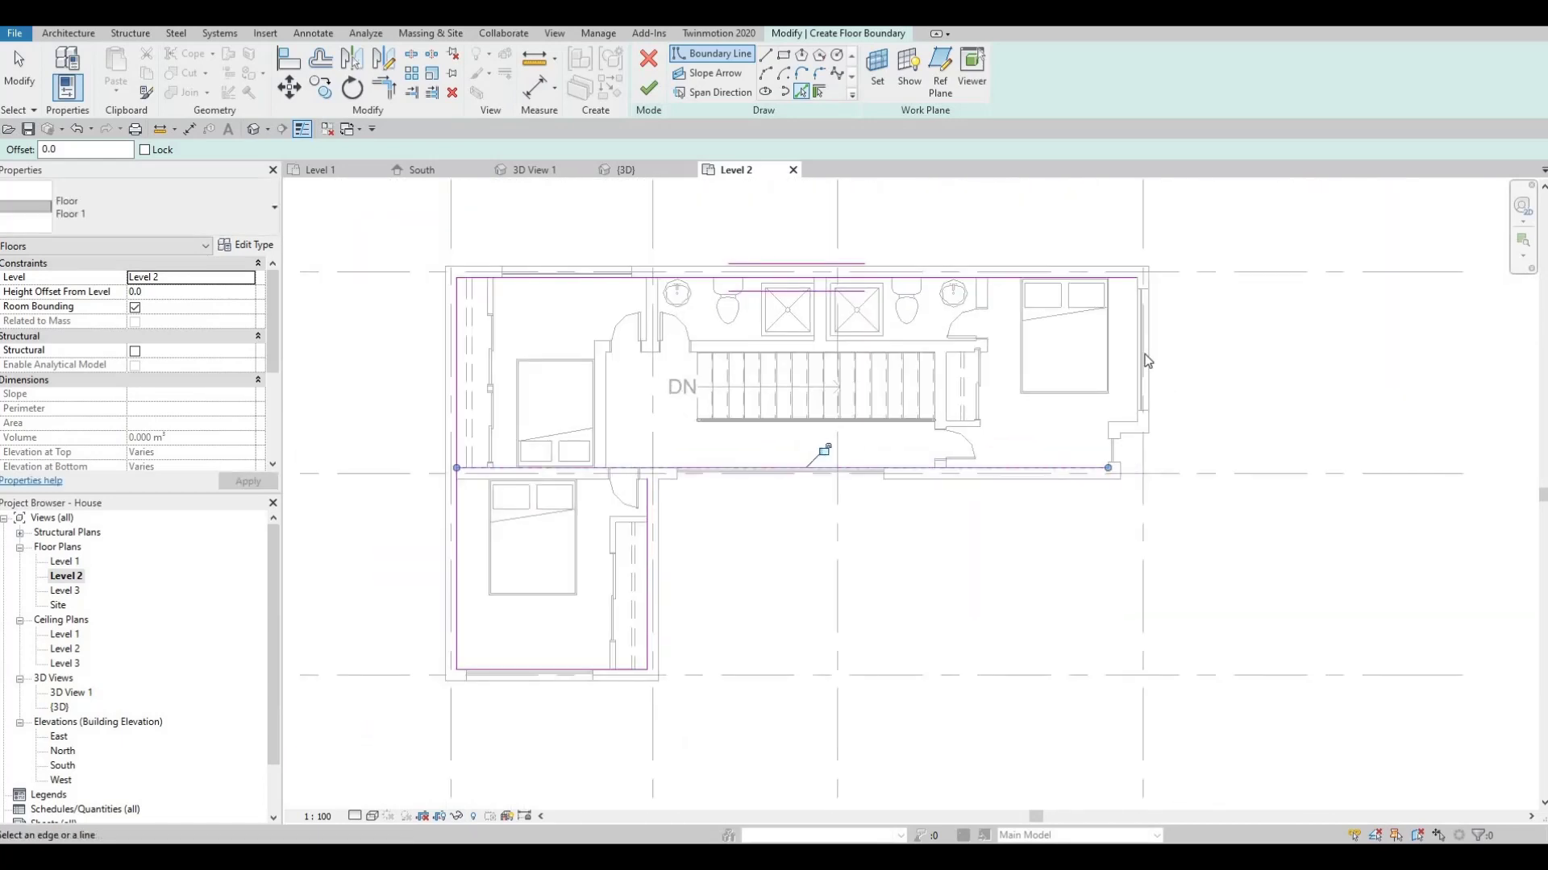
{"action": "scroll", "coordinate": [1139, 339], "scroll_direction": "up", "scroll_amount": 2}
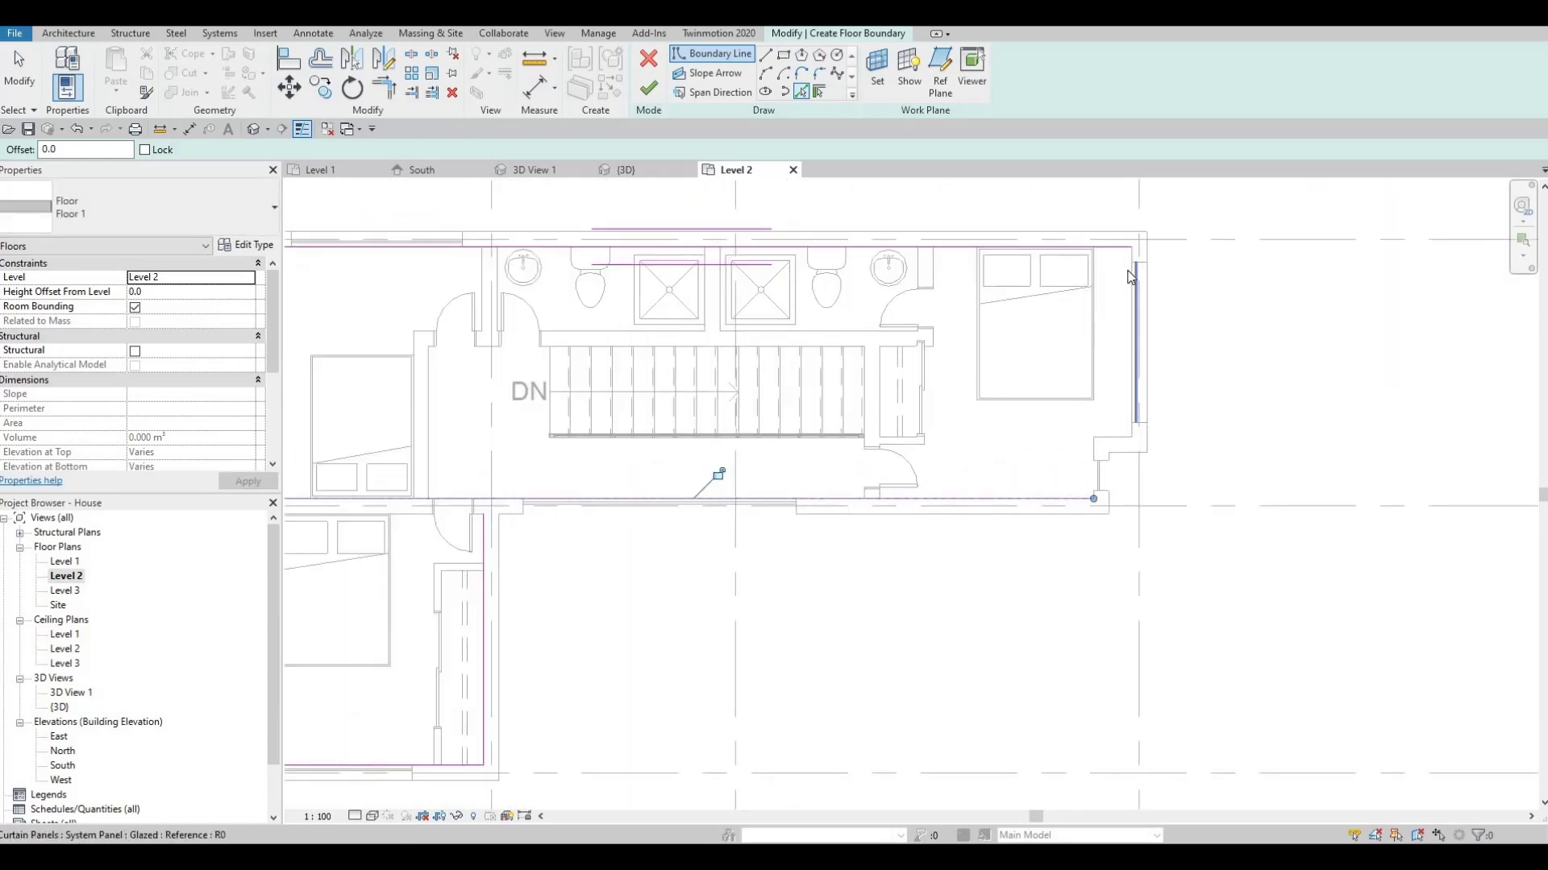
{"action": "left_click", "coordinate": [1118, 458]}
{"action": "left_click", "coordinate": [1098, 456]}
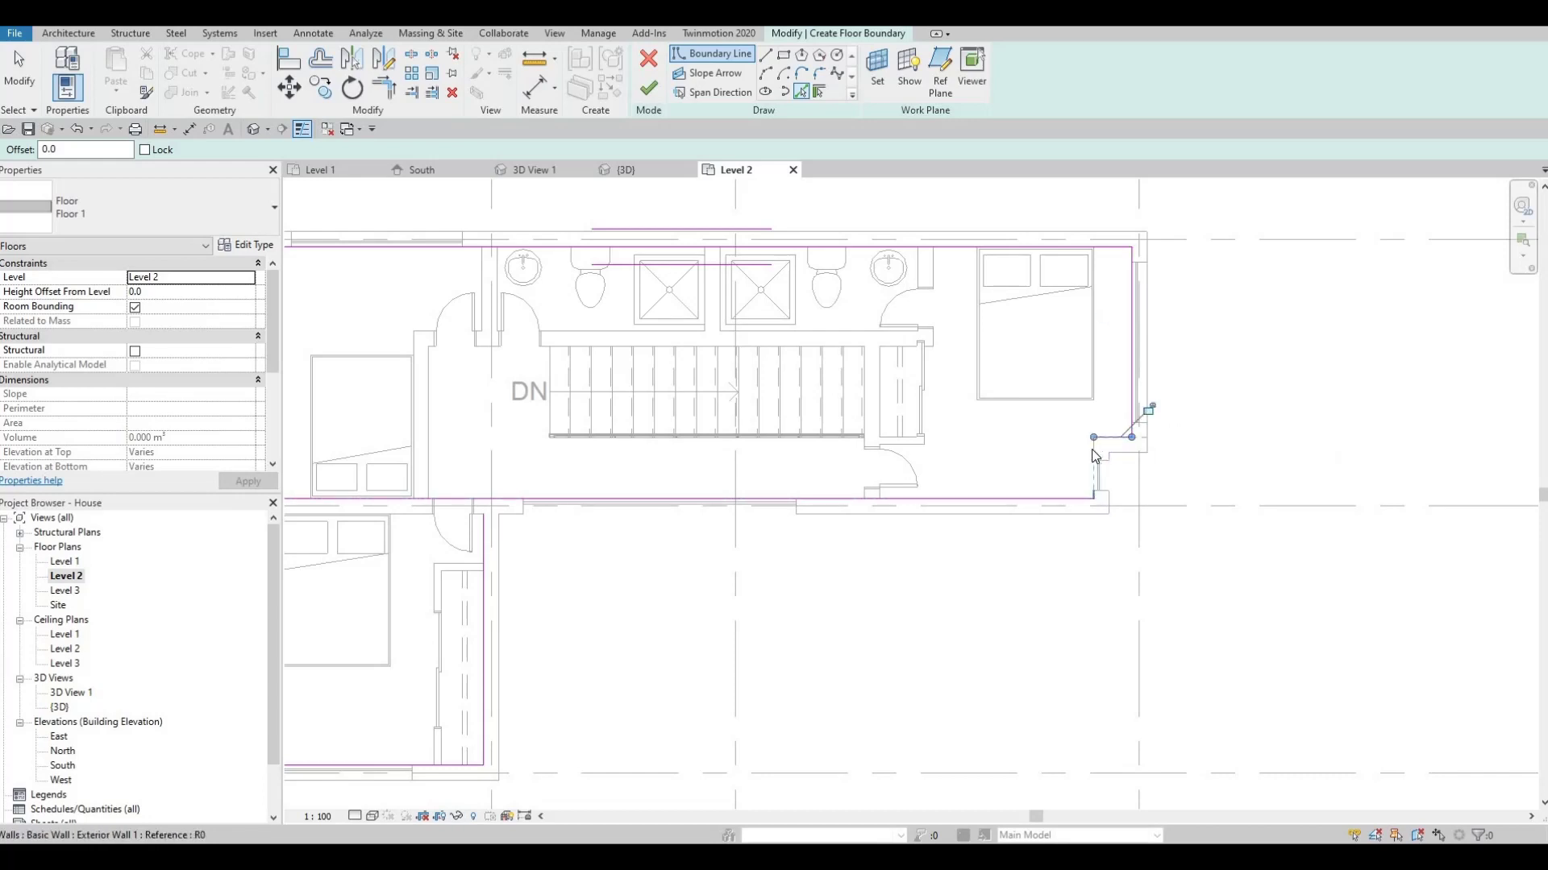
{"action": "scroll", "coordinate": [1093, 435], "scroll_direction": "up", "scroll_amount": 4}
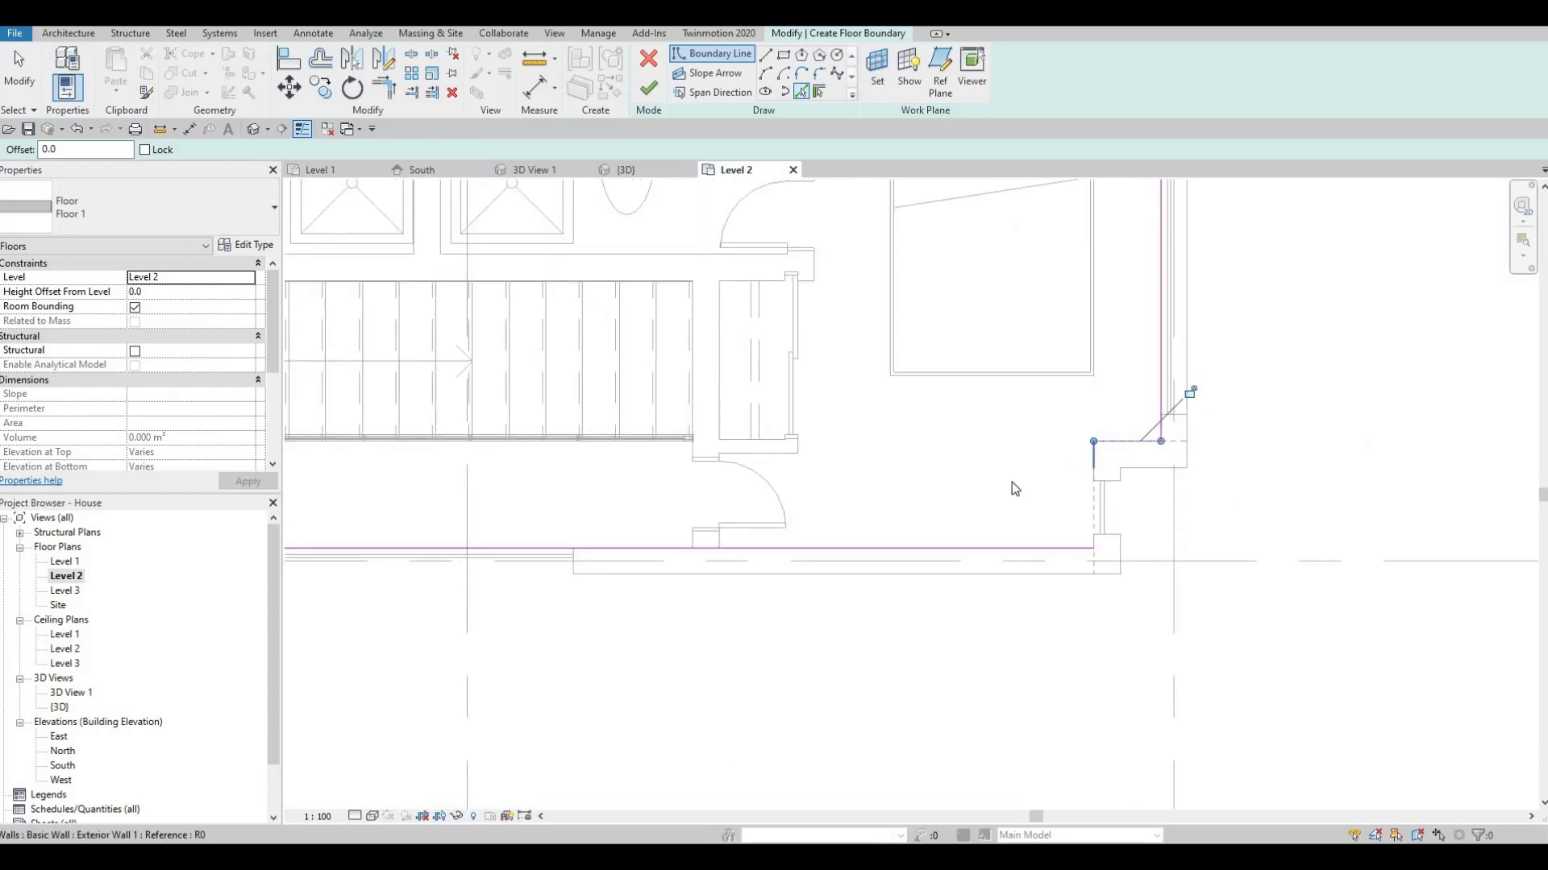
{"action": "left_click", "coordinate": [1093, 459]}
{"action": "scroll", "coordinate": [1092, 456], "scroll_direction": "down", "scroll_amount": 4}
{"action": "scroll", "coordinate": [1036, 501], "scroll_direction": "up", "scroll_amount": 3}
{"action": "scroll", "coordinate": [717, 485], "scroll_direction": "down", "scroll_amount": 3}
{"action": "middle_click_drag", "start_coordinate": [717, 485], "coordinate": [1123, 518]}
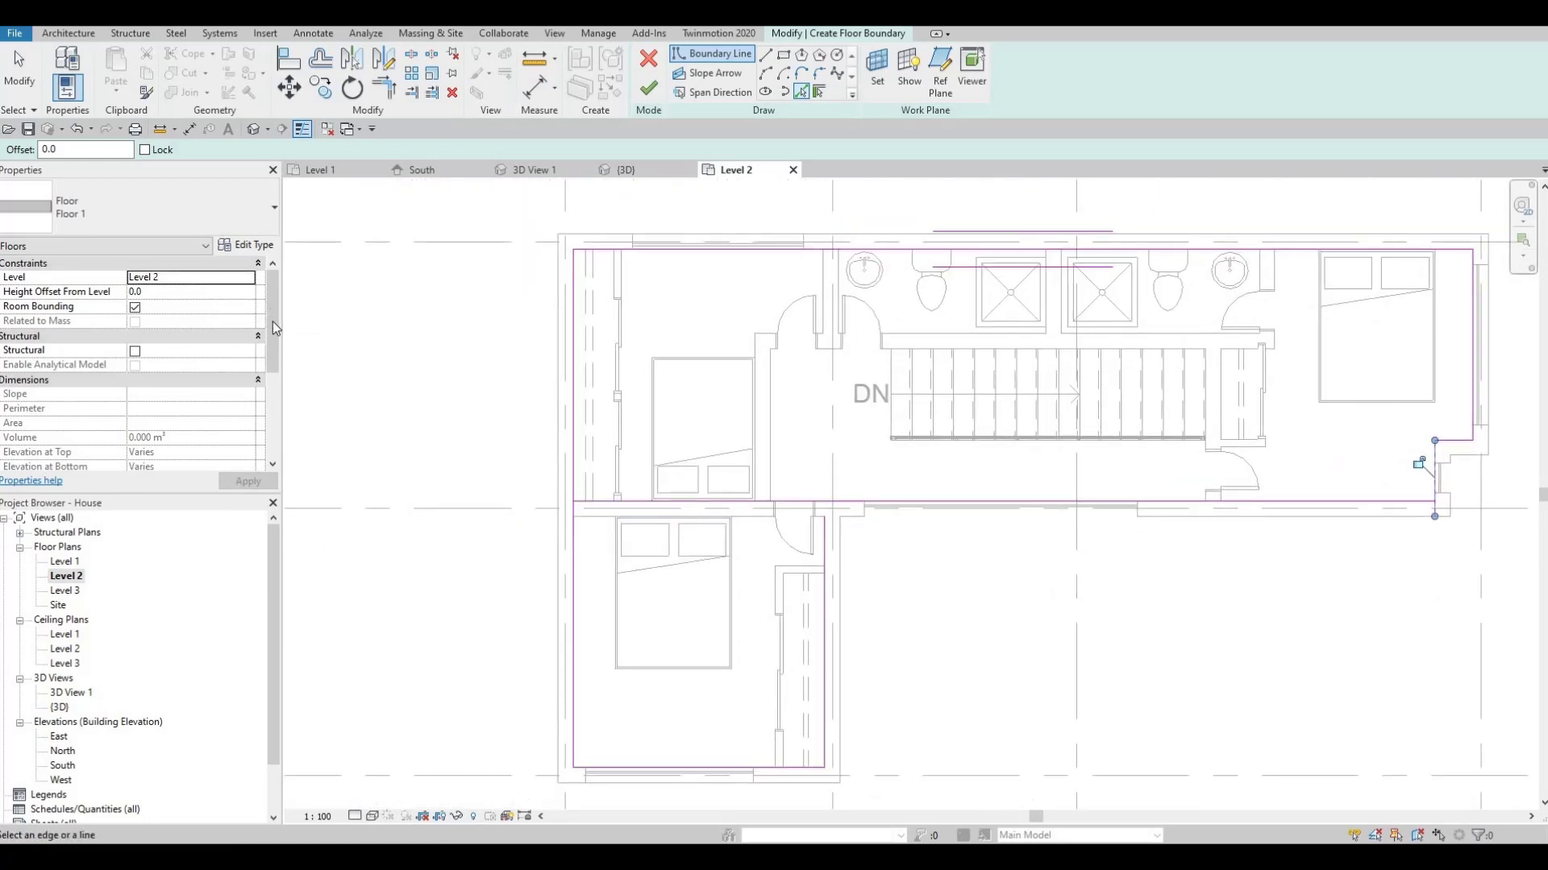
Trim the grid 2 boundary line into corners with the south bedroom's east line and the short line at the east end.
{"action": "left_click_drag", "start_coordinate": [272, 322], "coordinate": [278, 352]}
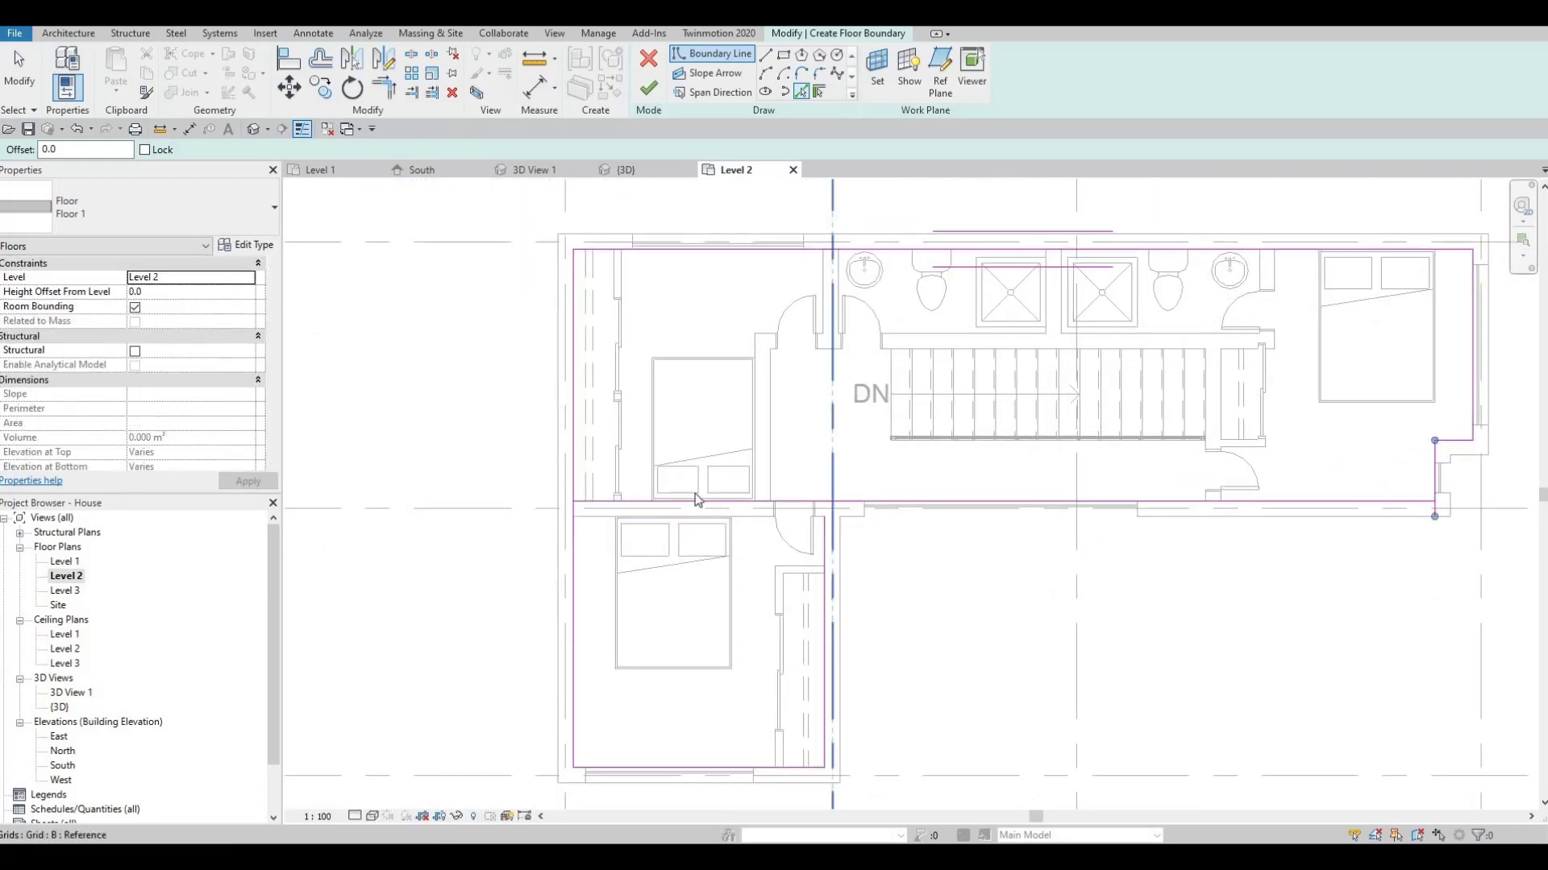
{"action": "middle_click_drag", "start_coordinate": [1257, 473], "coordinate": [882, 422]}
{"action": "middle_click_drag", "start_coordinate": [478, 549], "coordinate": [688, 490]}
{"action": "key", "text": "Escape"}
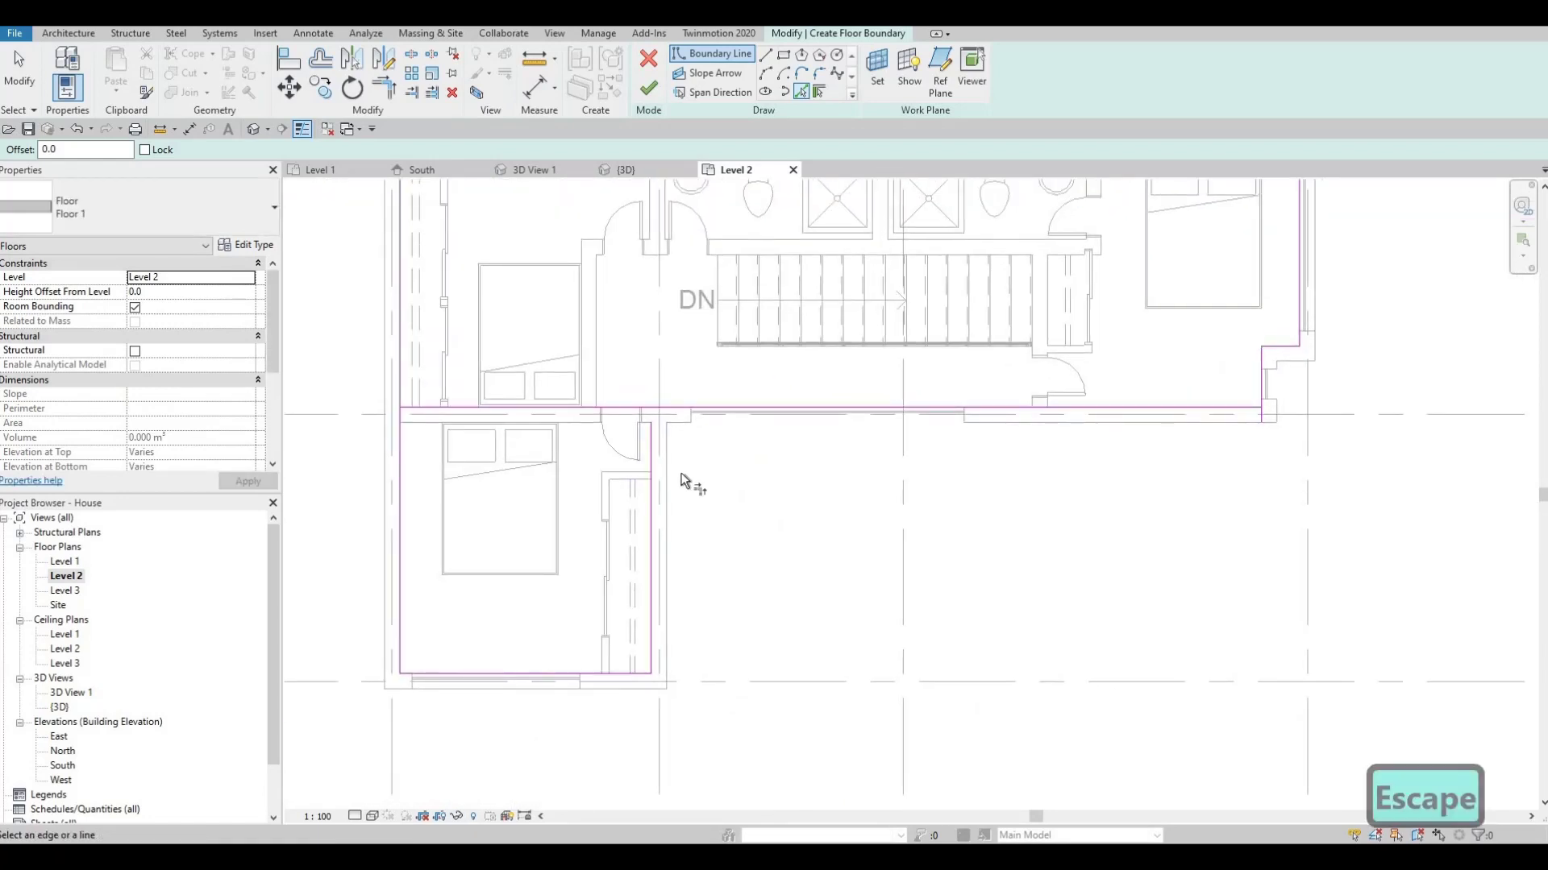
{"action": "key", "text": "t"}
{"action": "key", "text": "r"}
{"action": "left_click", "coordinate": [661, 423]}
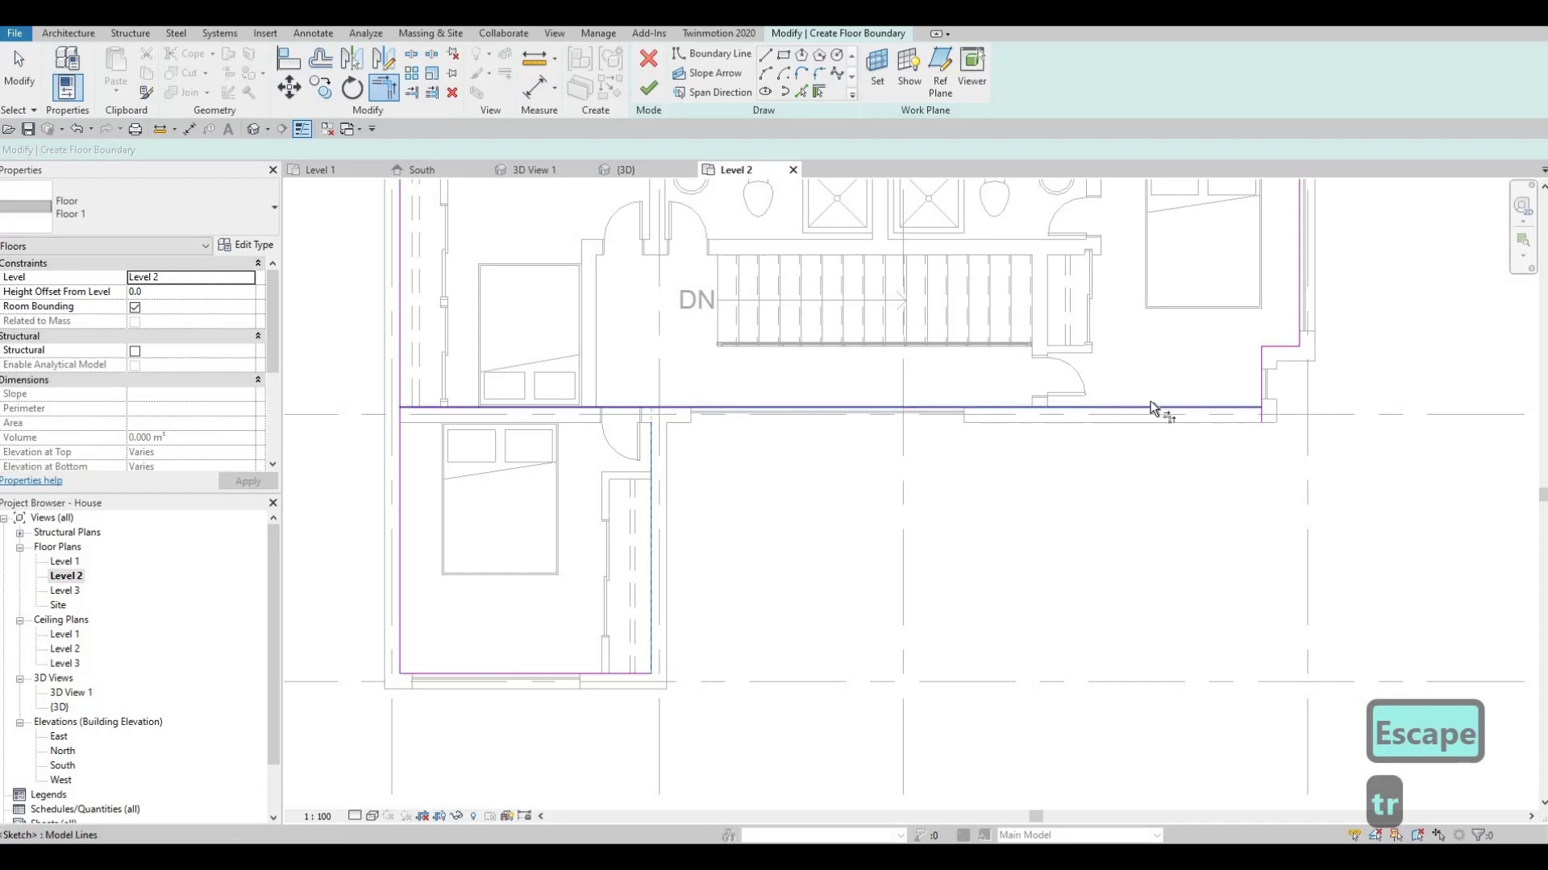
{"action": "left_click", "coordinate": [1255, 399]}
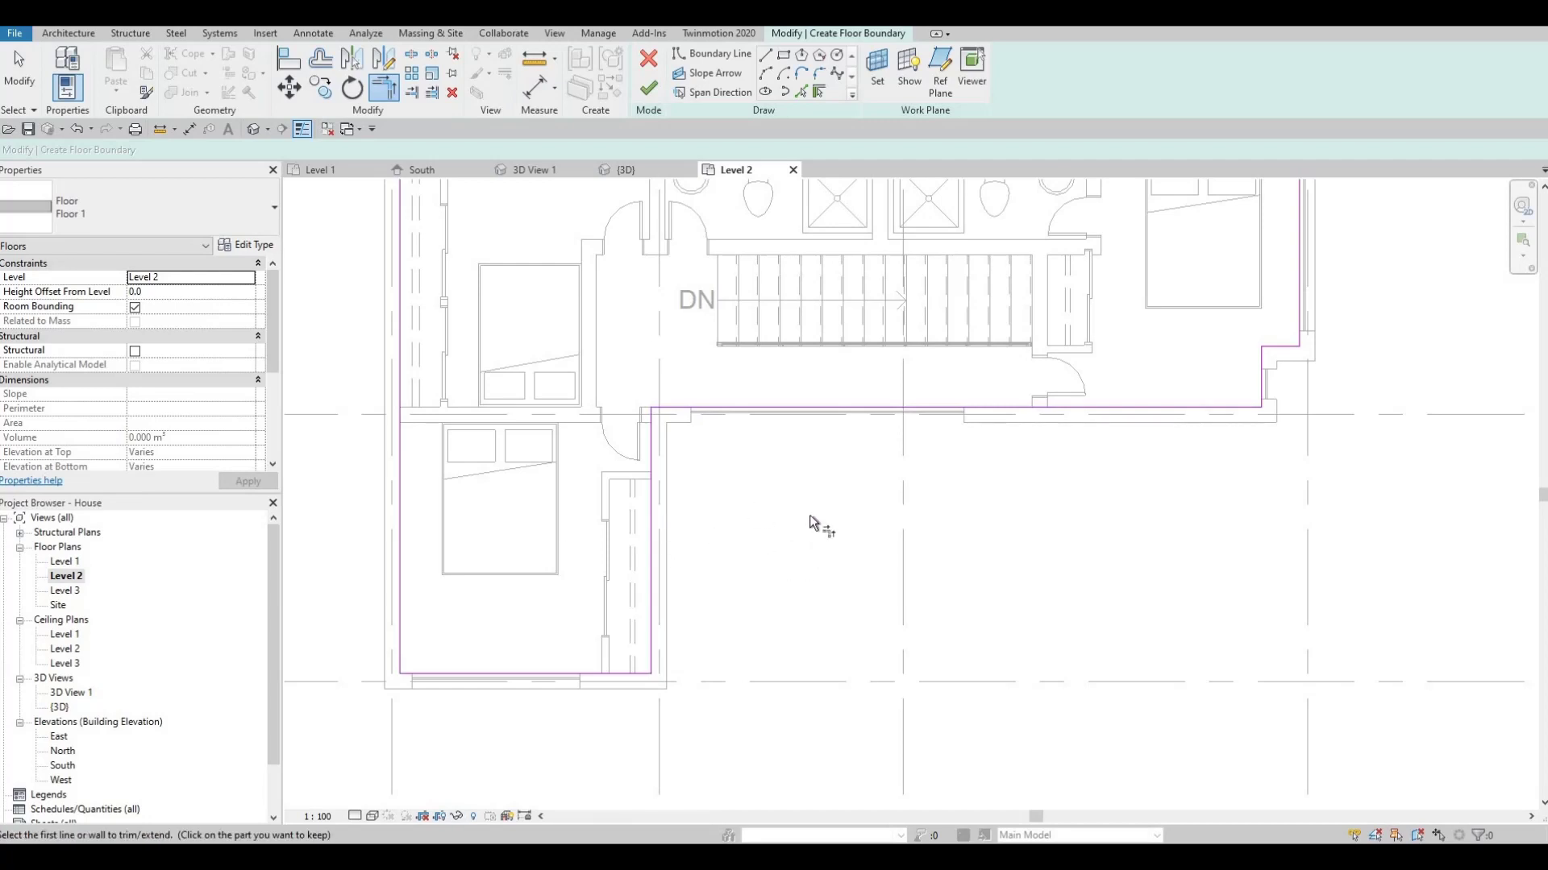
Check that the floor boundary forms a closed loop around Level 2 and finish the floor sketch.
{"action": "middle_click_drag", "start_coordinate": [870, 566], "coordinate": [1188, 470]}
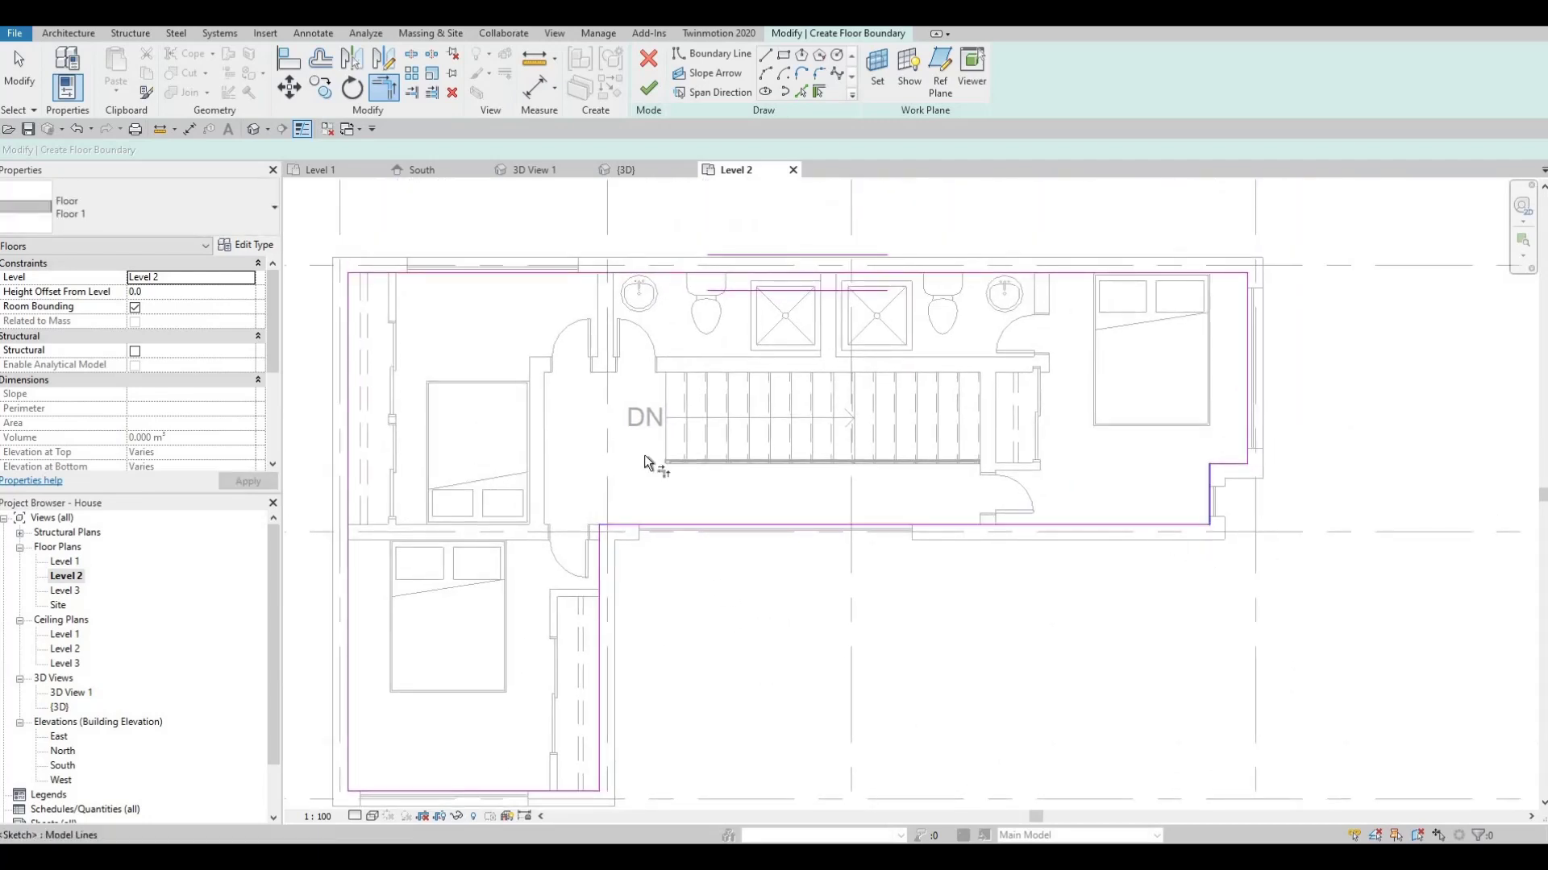
{"action": "middle_click_drag", "start_coordinate": [586, 363], "coordinate": [593, 443]}
{"action": "middle_click_drag", "start_coordinate": [470, 428], "coordinate": [646, 428]}
{"action": "middle_click_drag", "start_coordinate": [667, 660], "coordinate": [717, 535]}
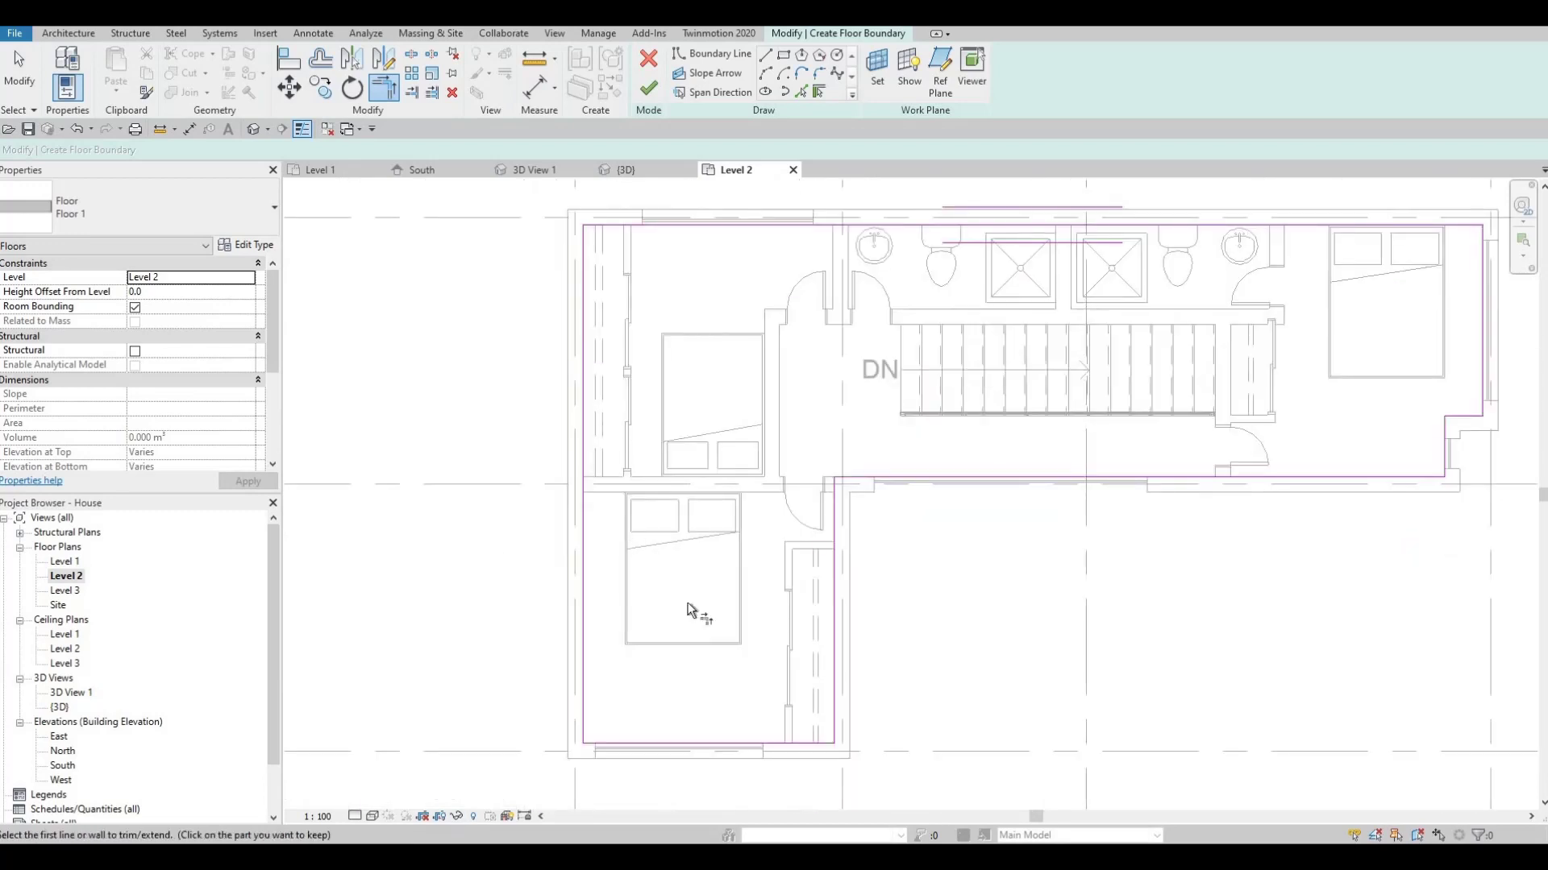
{"action": "left_click", "coordinate": [643, 92]}
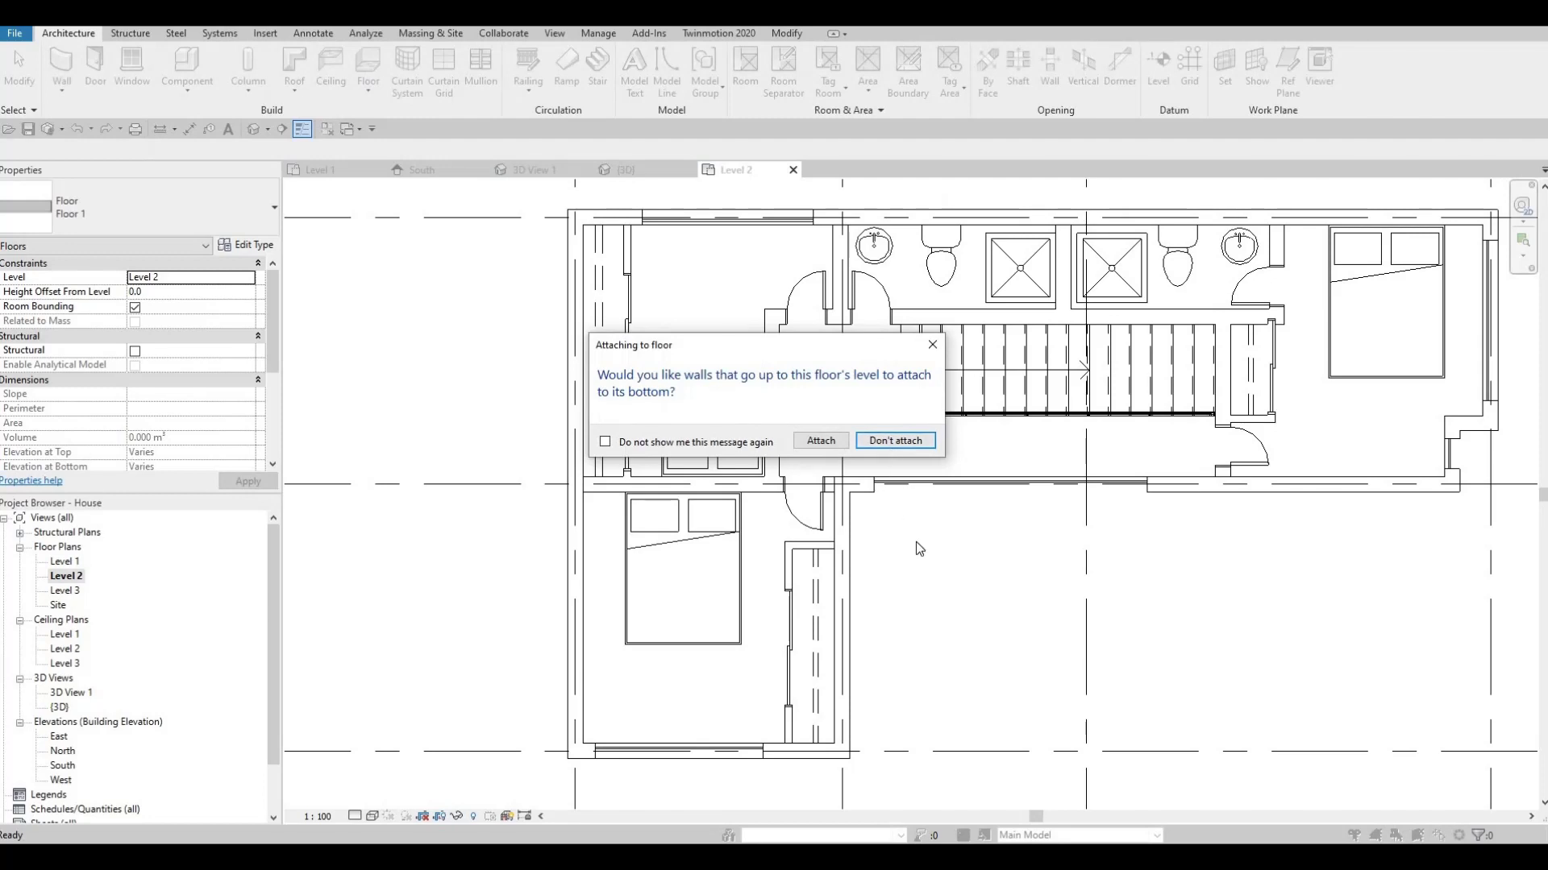
Leave the walls unattached to the new floor's bottom and deselect the floor.
{"action": "key", "text": "Return"}
{"action": "middle_click_drag", "start_coordinate": [714, 517], "coordinate": [512, 484]}
{"action": "key", "text": "Escape"}
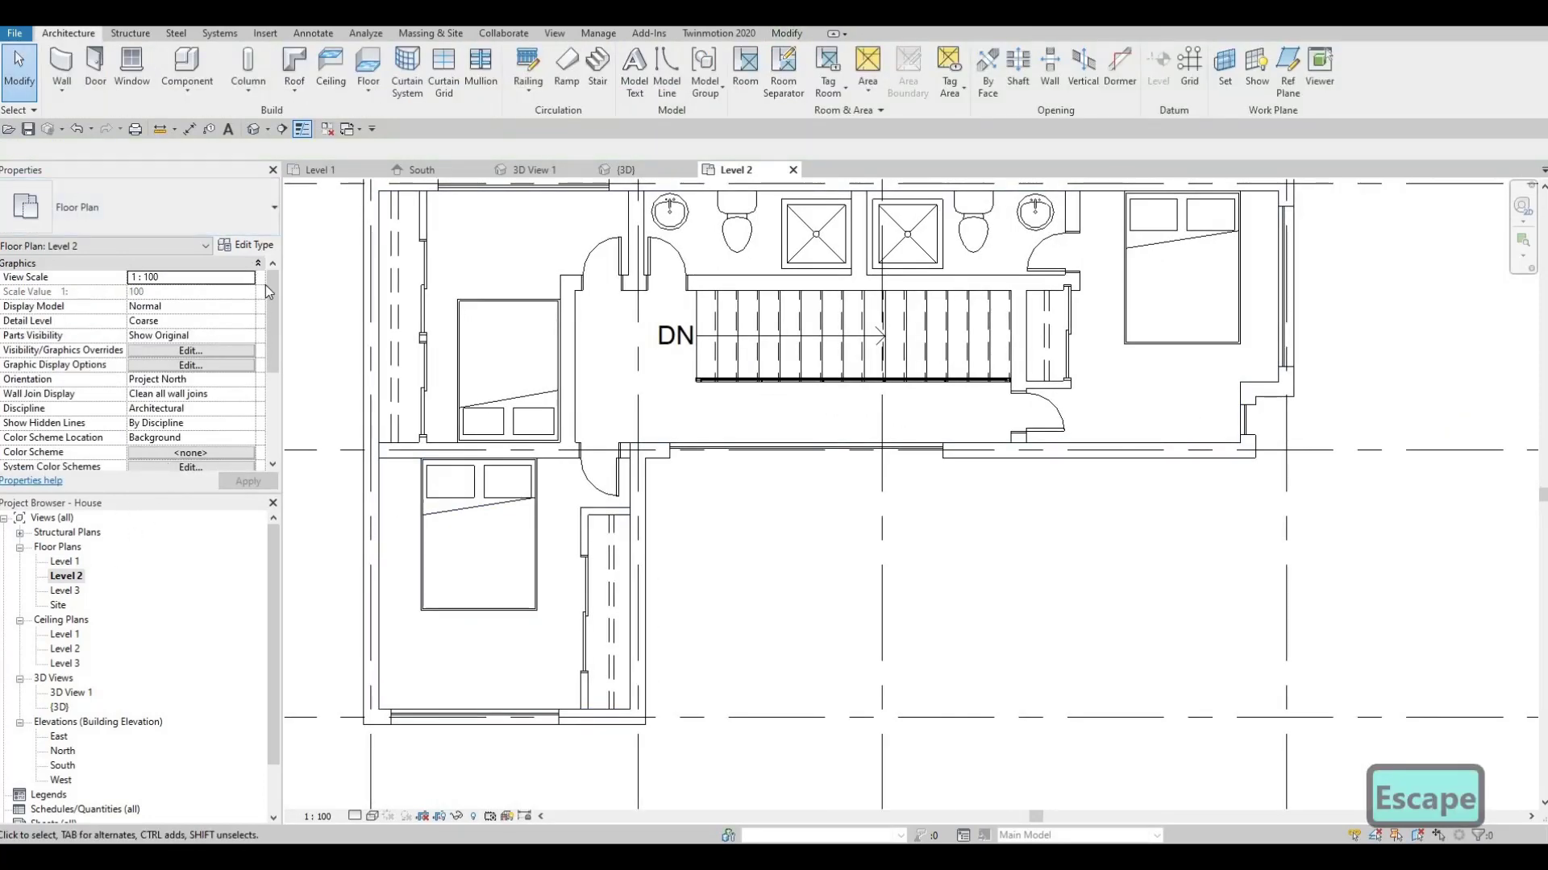
Set the Level 2 plan's underlay base level to Level 1.
{"action": "scroll", "coordinate": [275, 360], "scroll_direction": "down", "scroll_amount": 3}
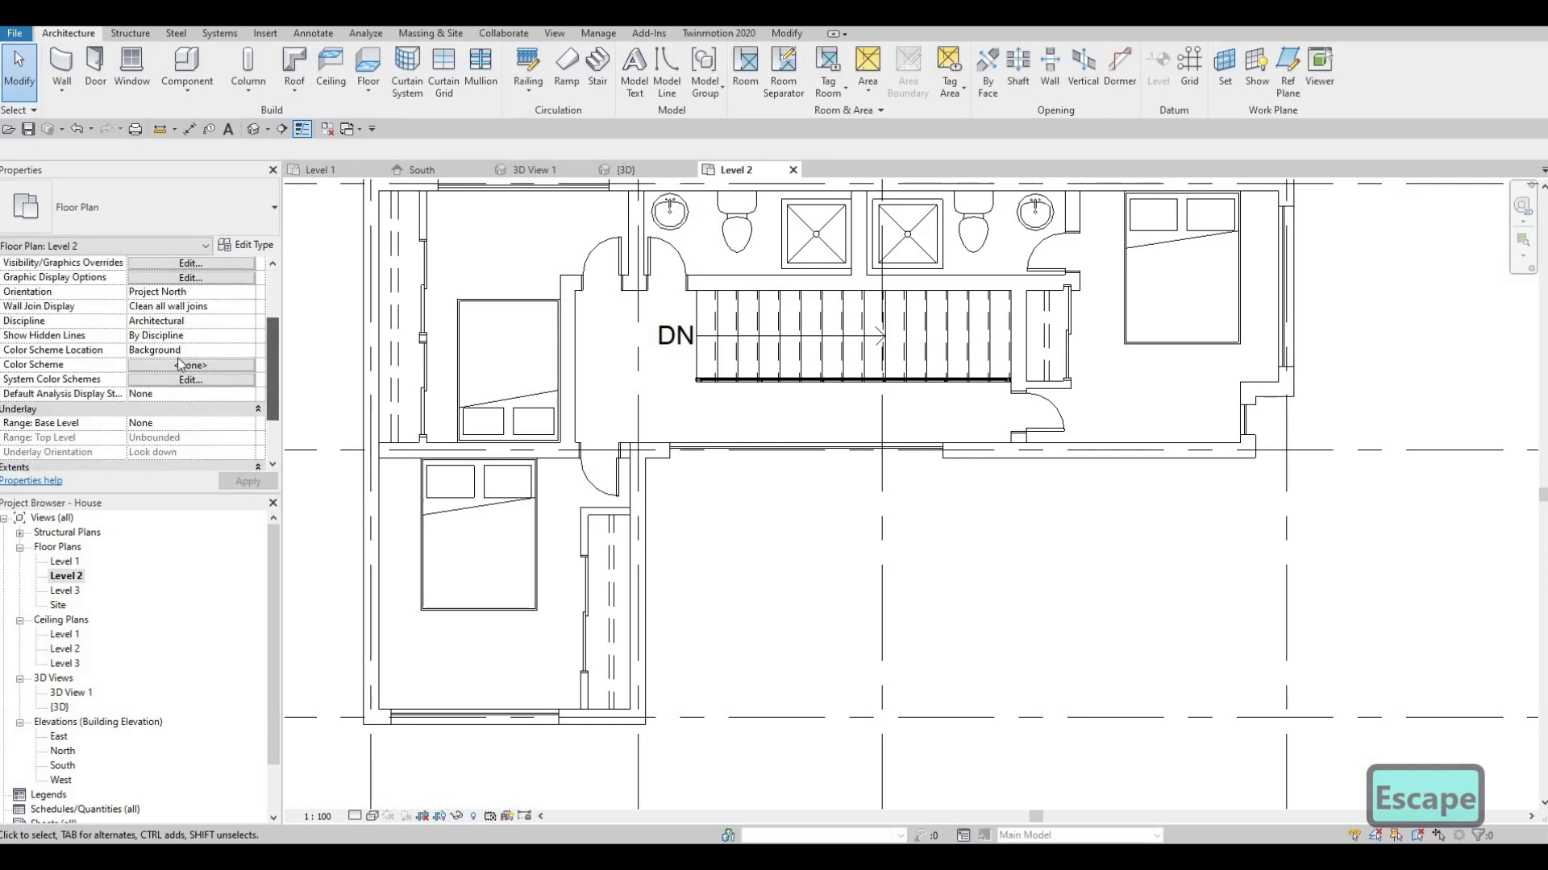
{"action": "left_click", "coordinate": [219, 399]}
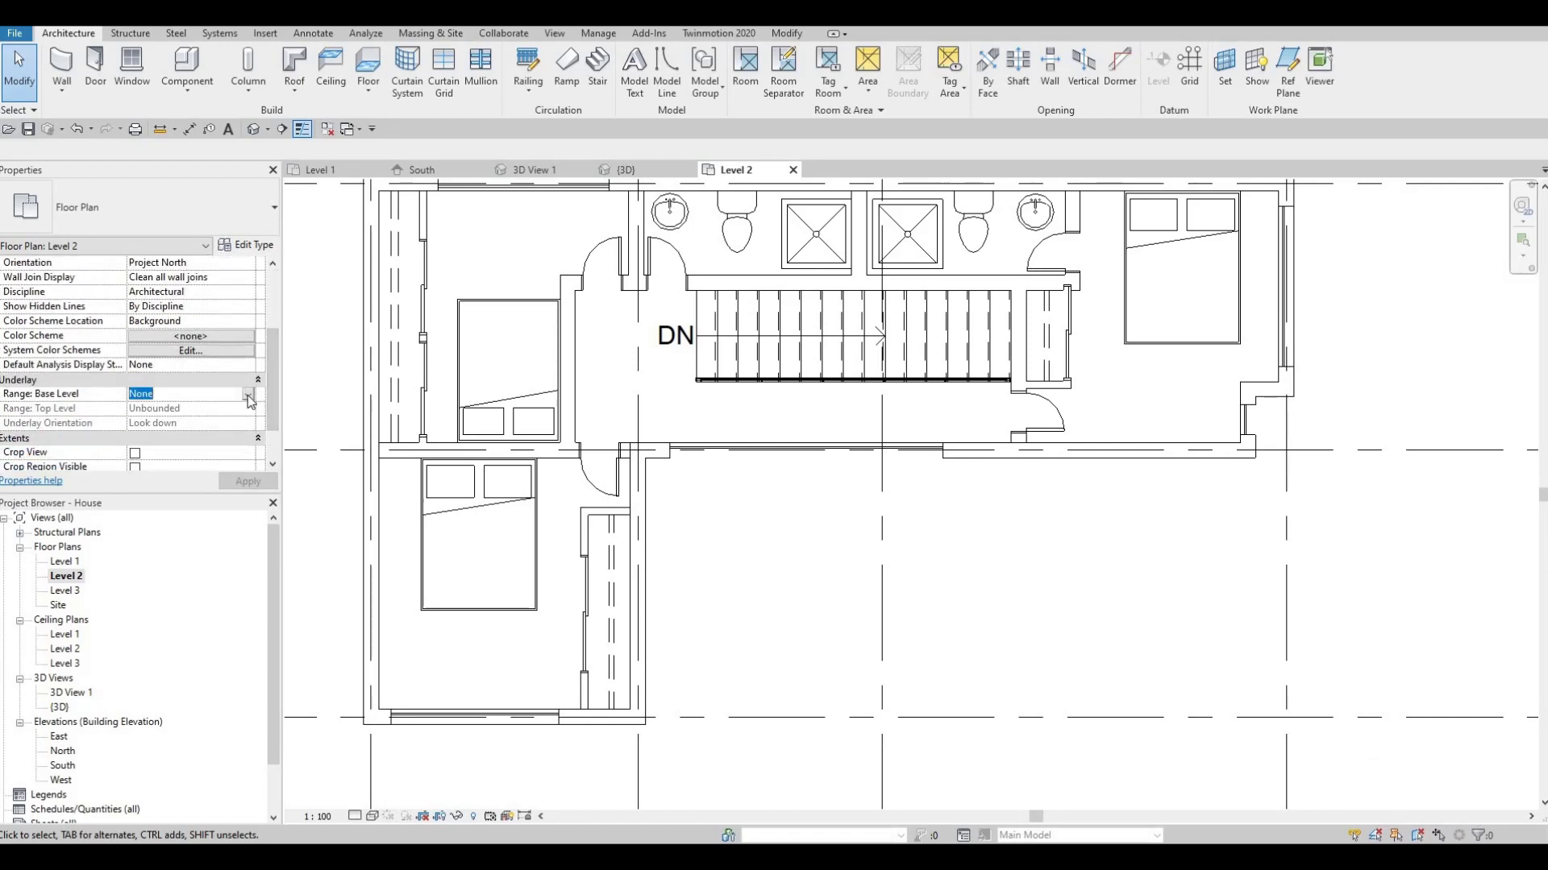
{"action": "key", "text": "alt+Down"}
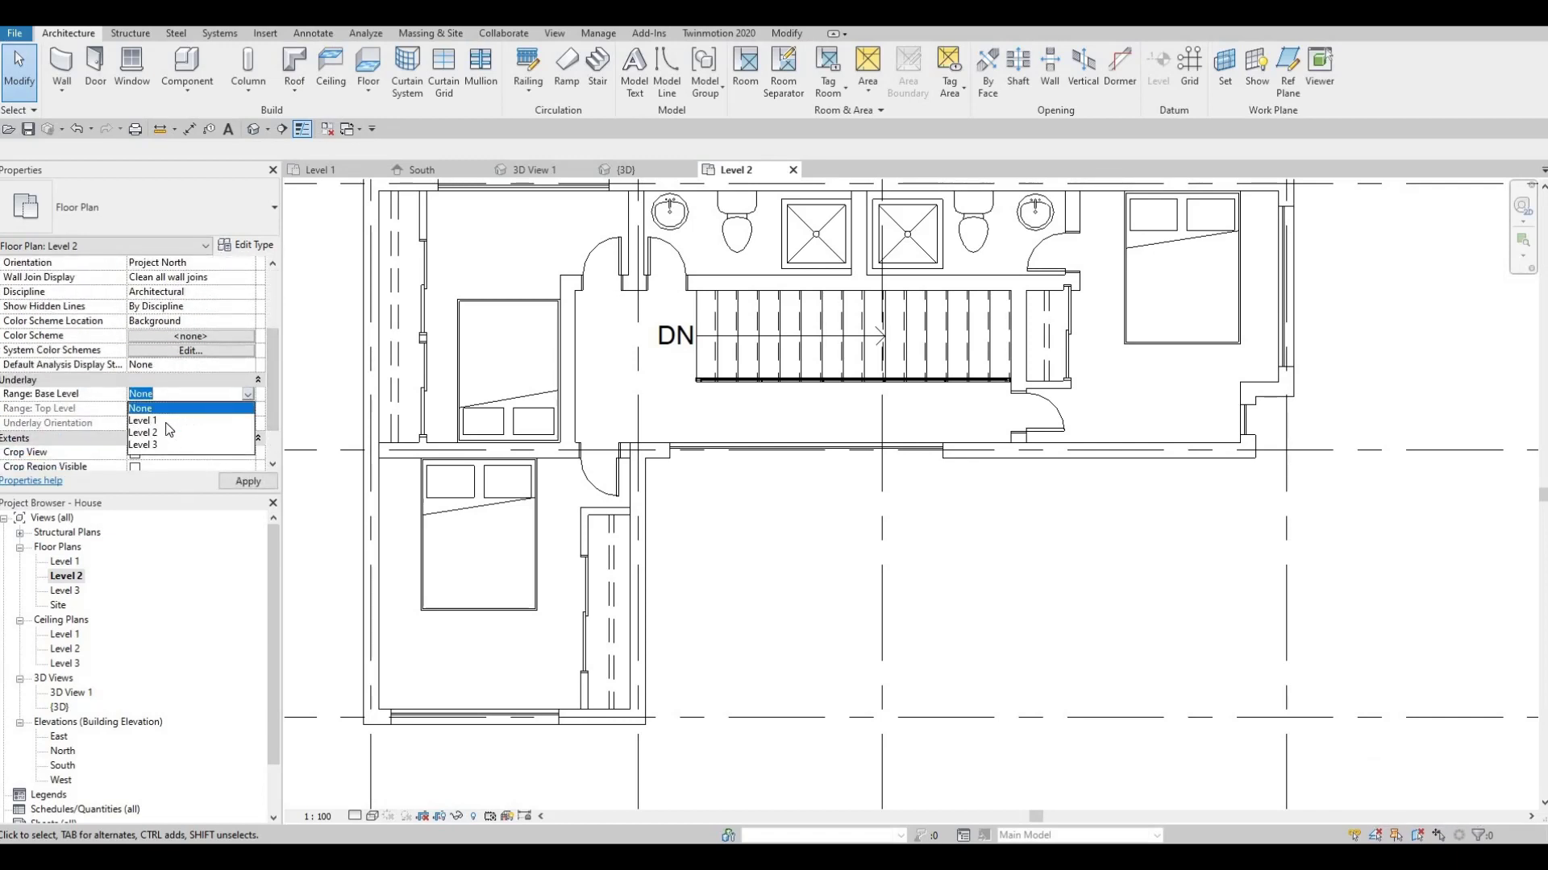
{"action": "left_click", "coordinate": [166, 420]}
{"action": "left_click", "coordinate": [253, 484]}
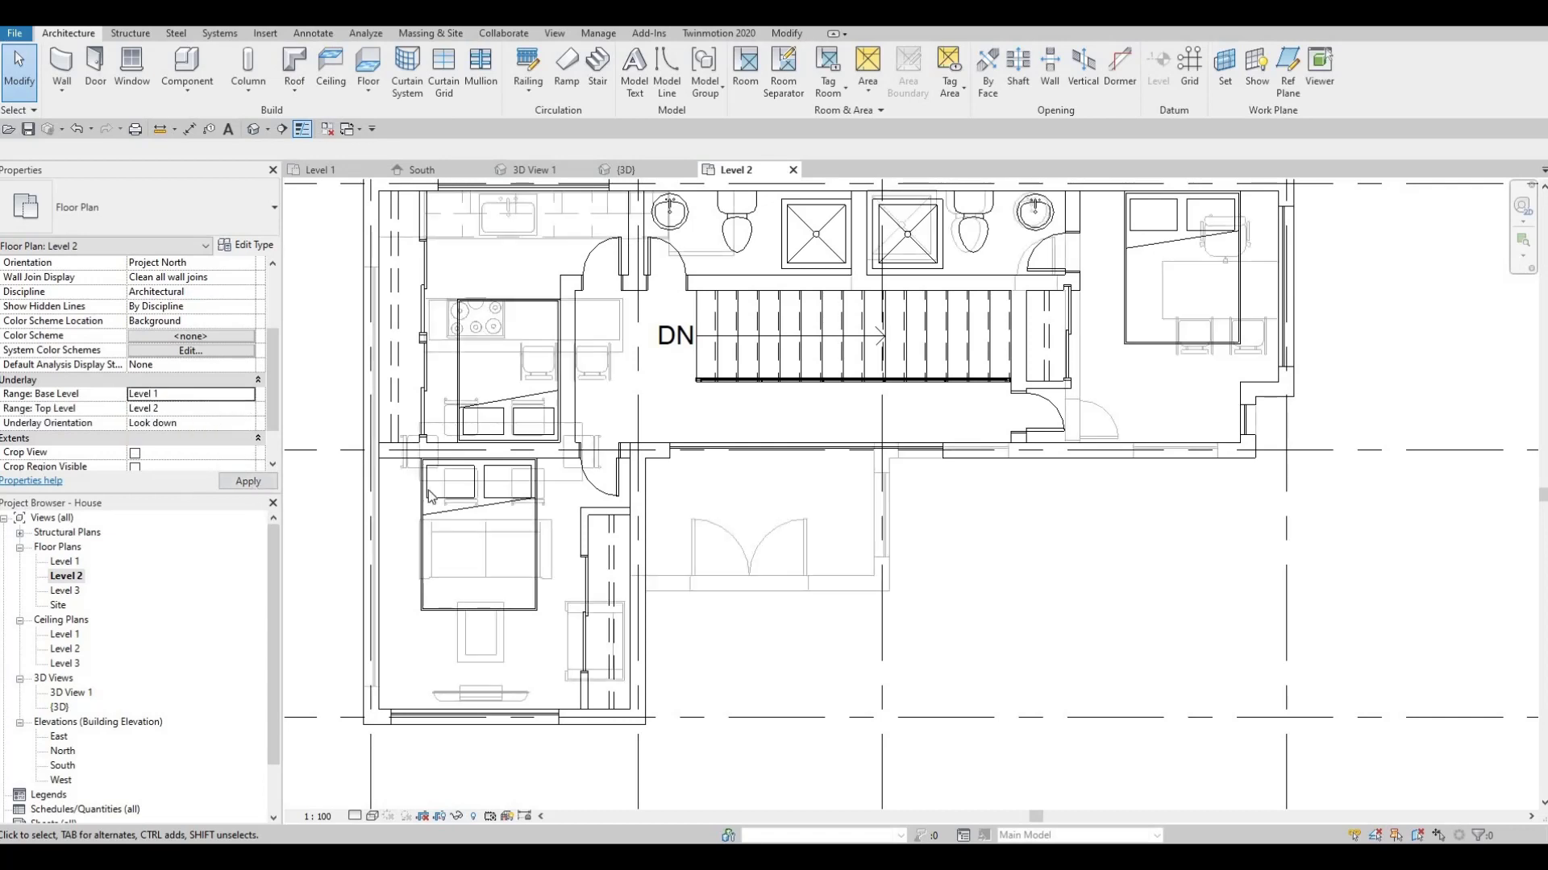
{"action": "key", "text": "Escape"}
{"action": "middle_click_drag", "start_coordinate": [677, 445], "coordinate": [742, 440]}
{"action": "key", "text": "Escape"}
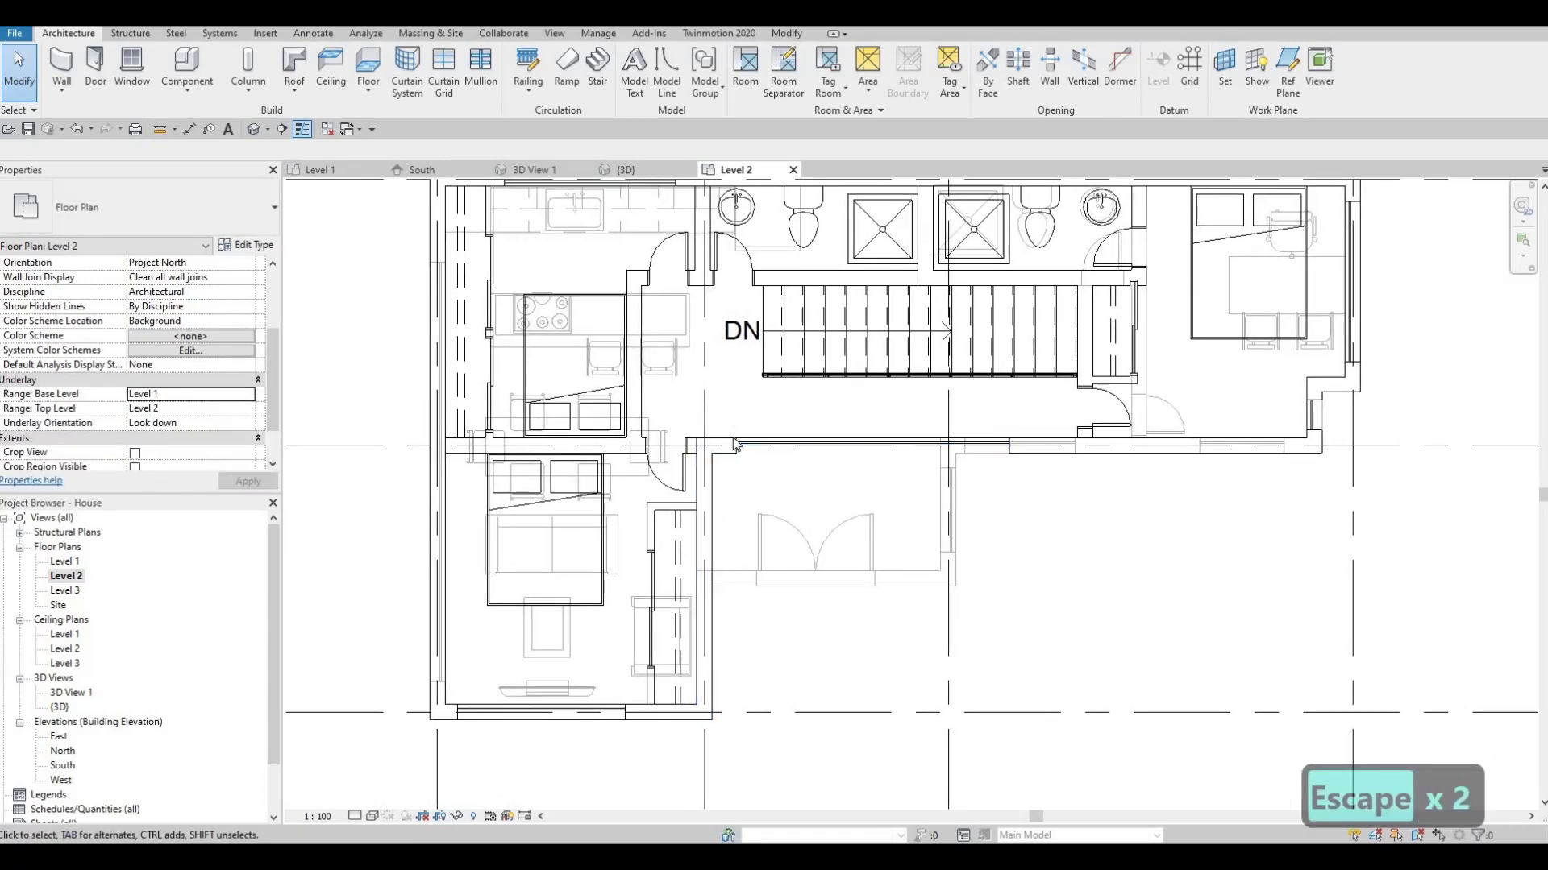
Select the Level 2 floor and open its boundary sketch for editing.
{"action": "key", "text": "Tab"}
{"action": "key", "text": "Tab"}
{"action": "left_click", "coordinate": [1322, 375]}
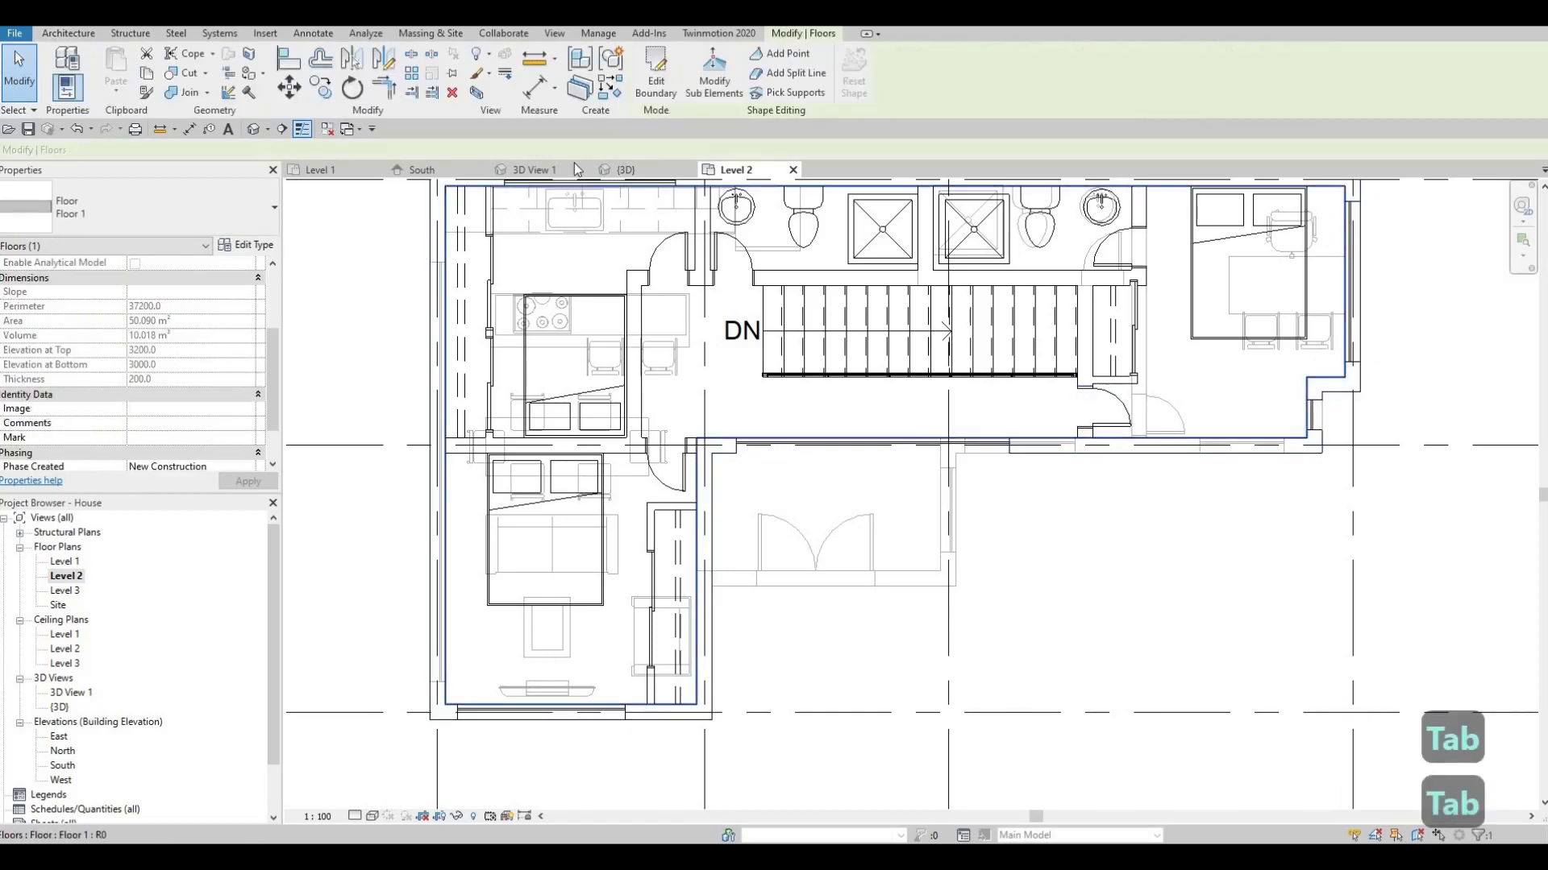
{"action": "left_click", "coordinate": [655, 81]}
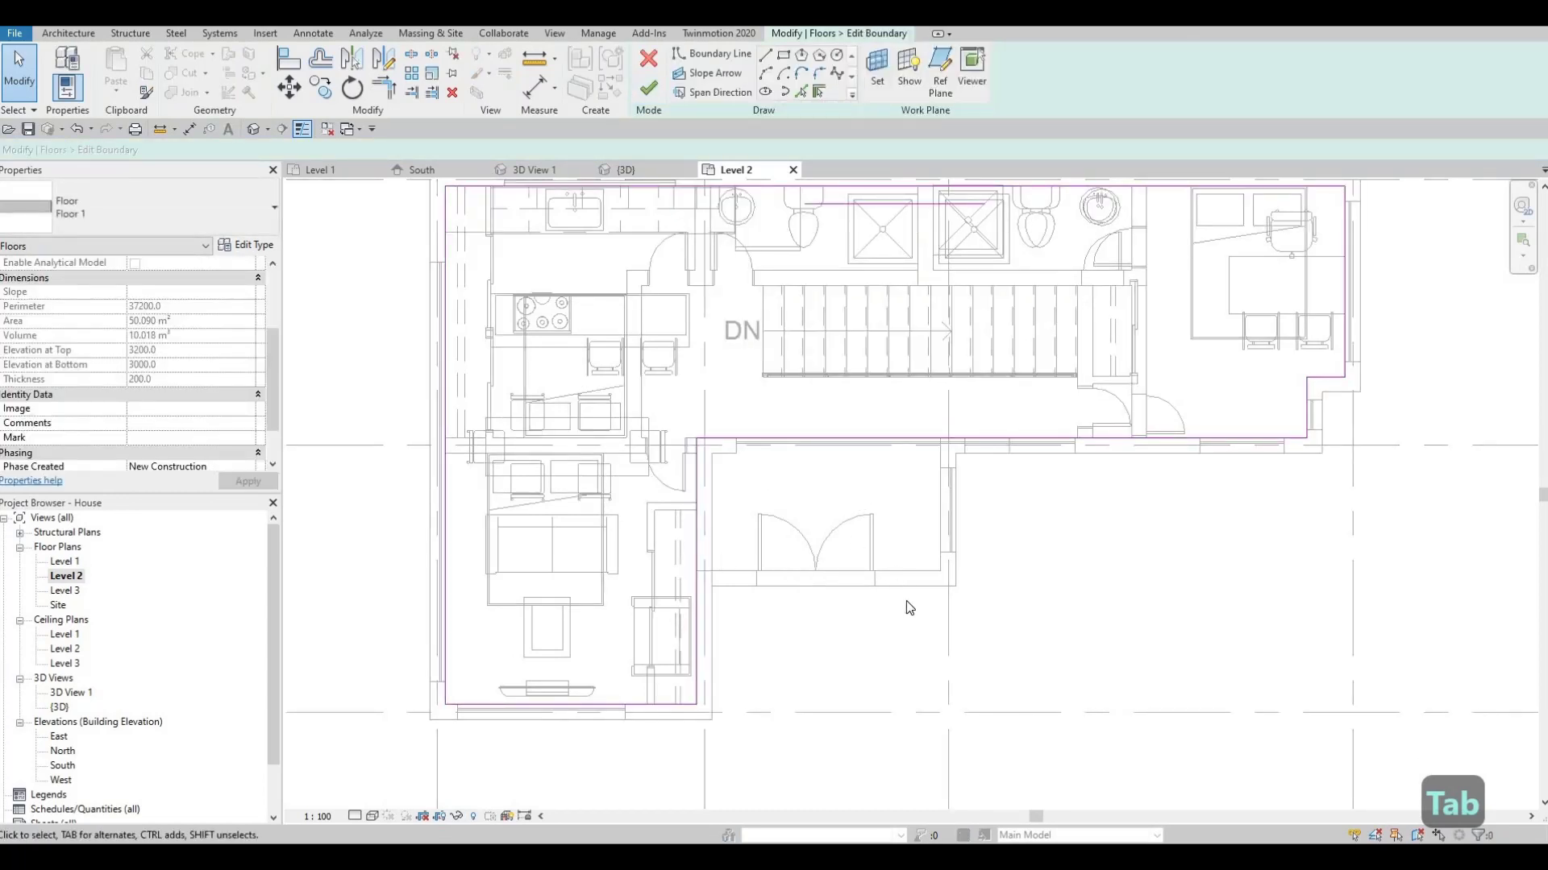
Pick floor boundary lines along the outer and inner faces of the entrance's south and east walls.
{"action": "left_click", "coordinate": [801, 92]}
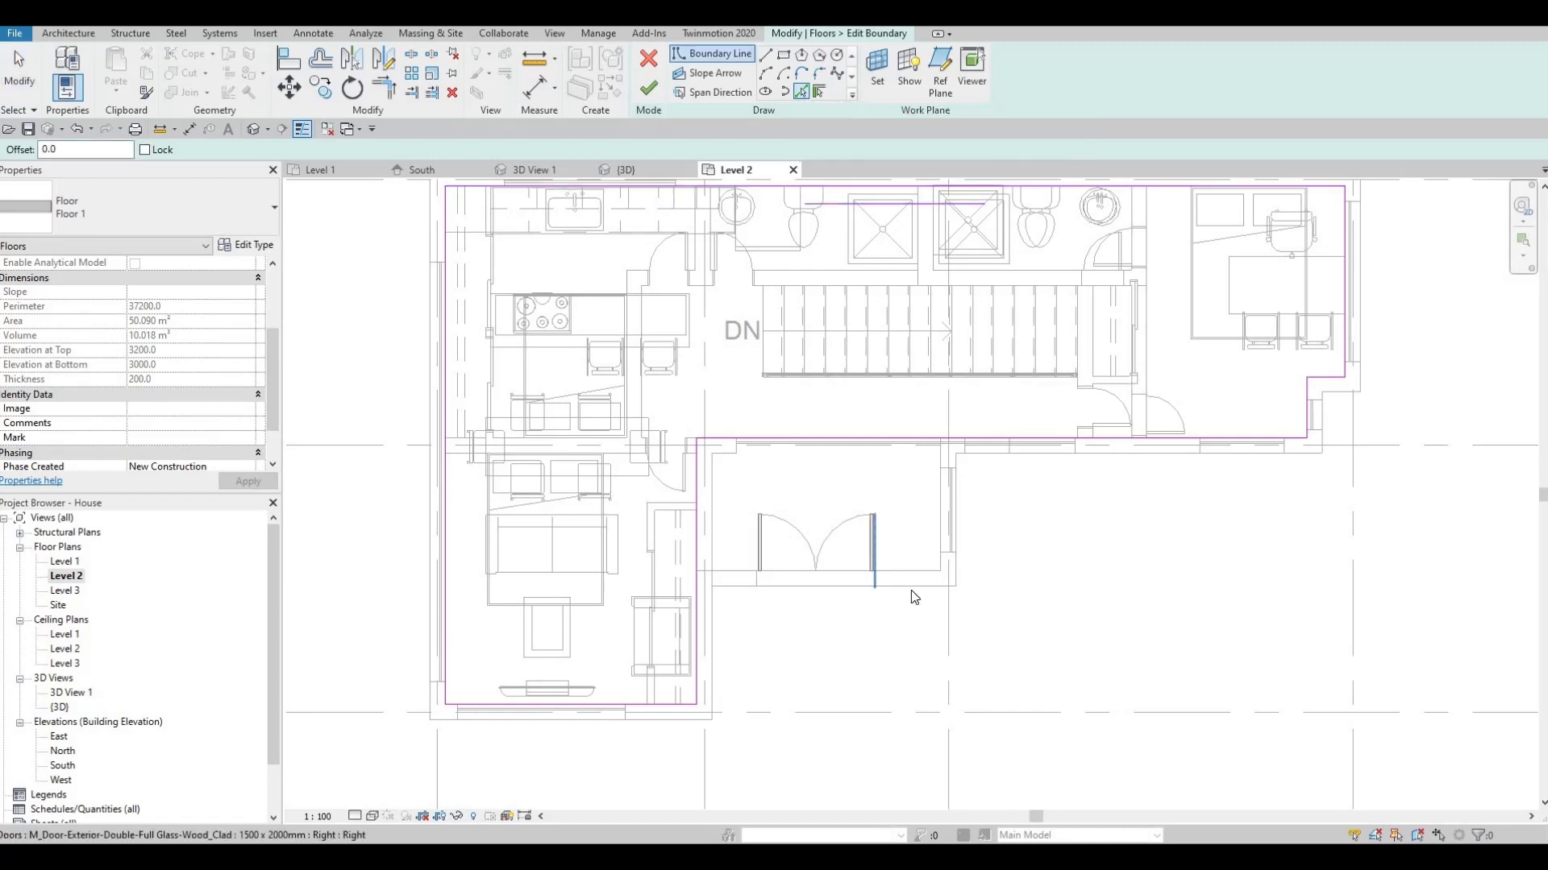
{"action": "key", "text": "Tab"}
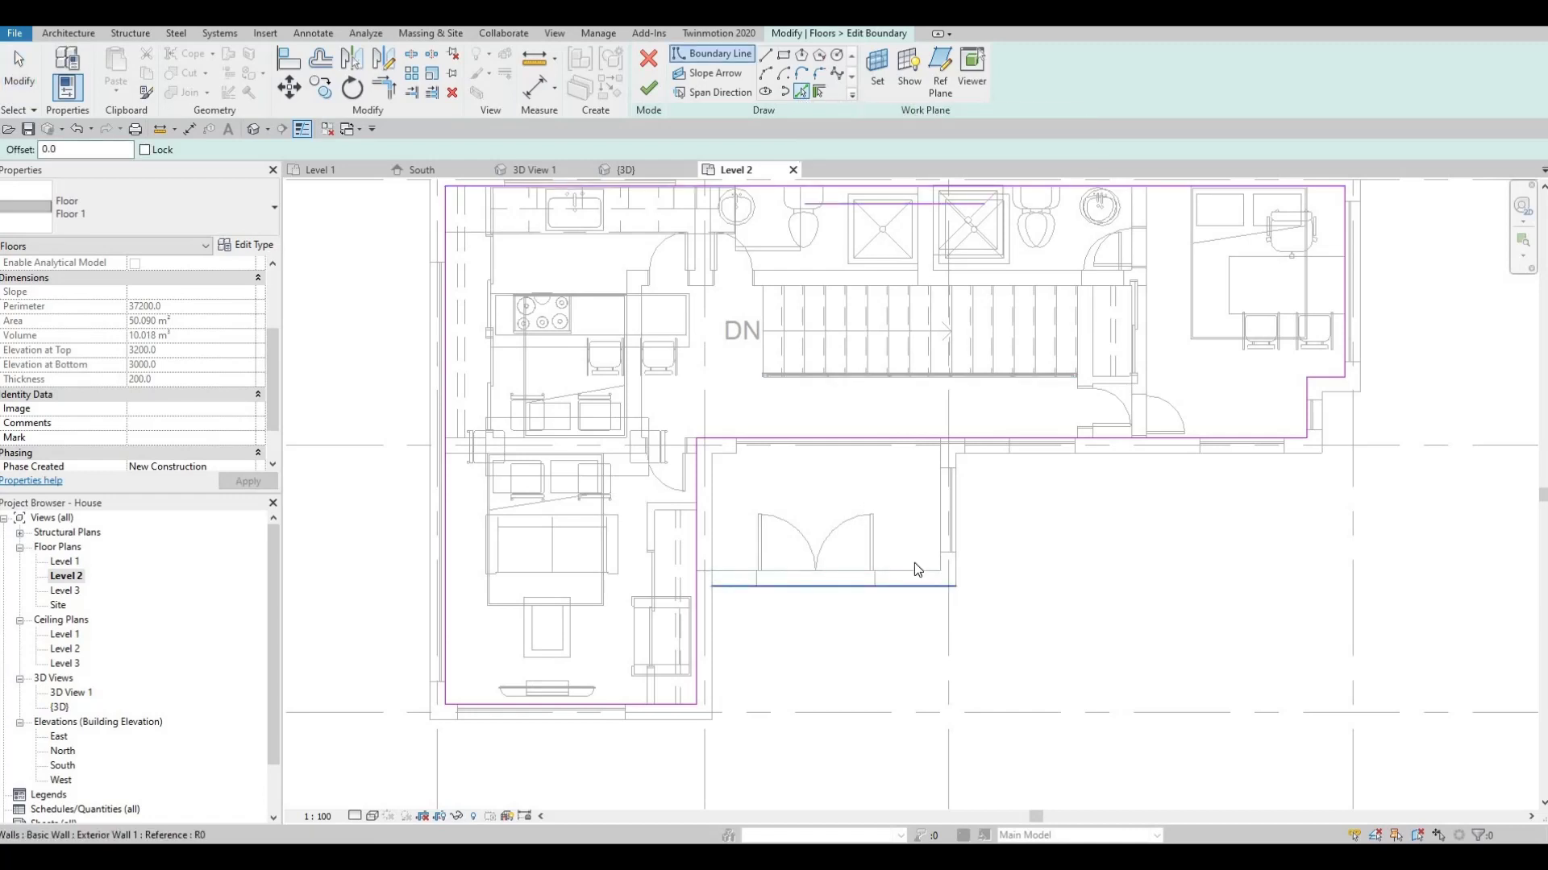
{"action": "left_click", "coordinate": [960, 555]}
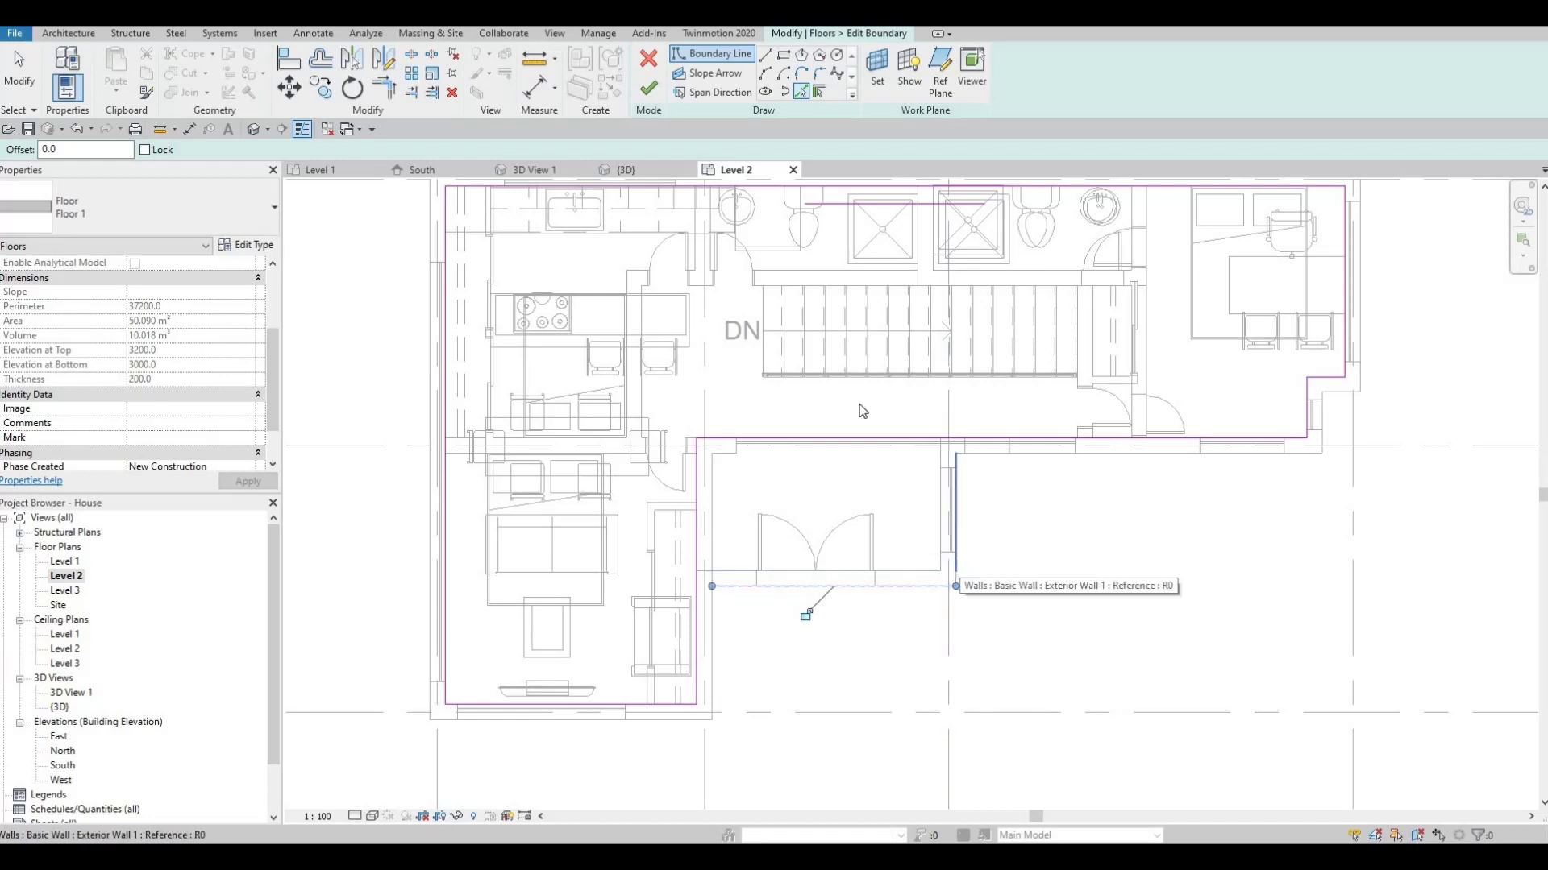
{"action": "left_click", "coordinate": [956, 524]}
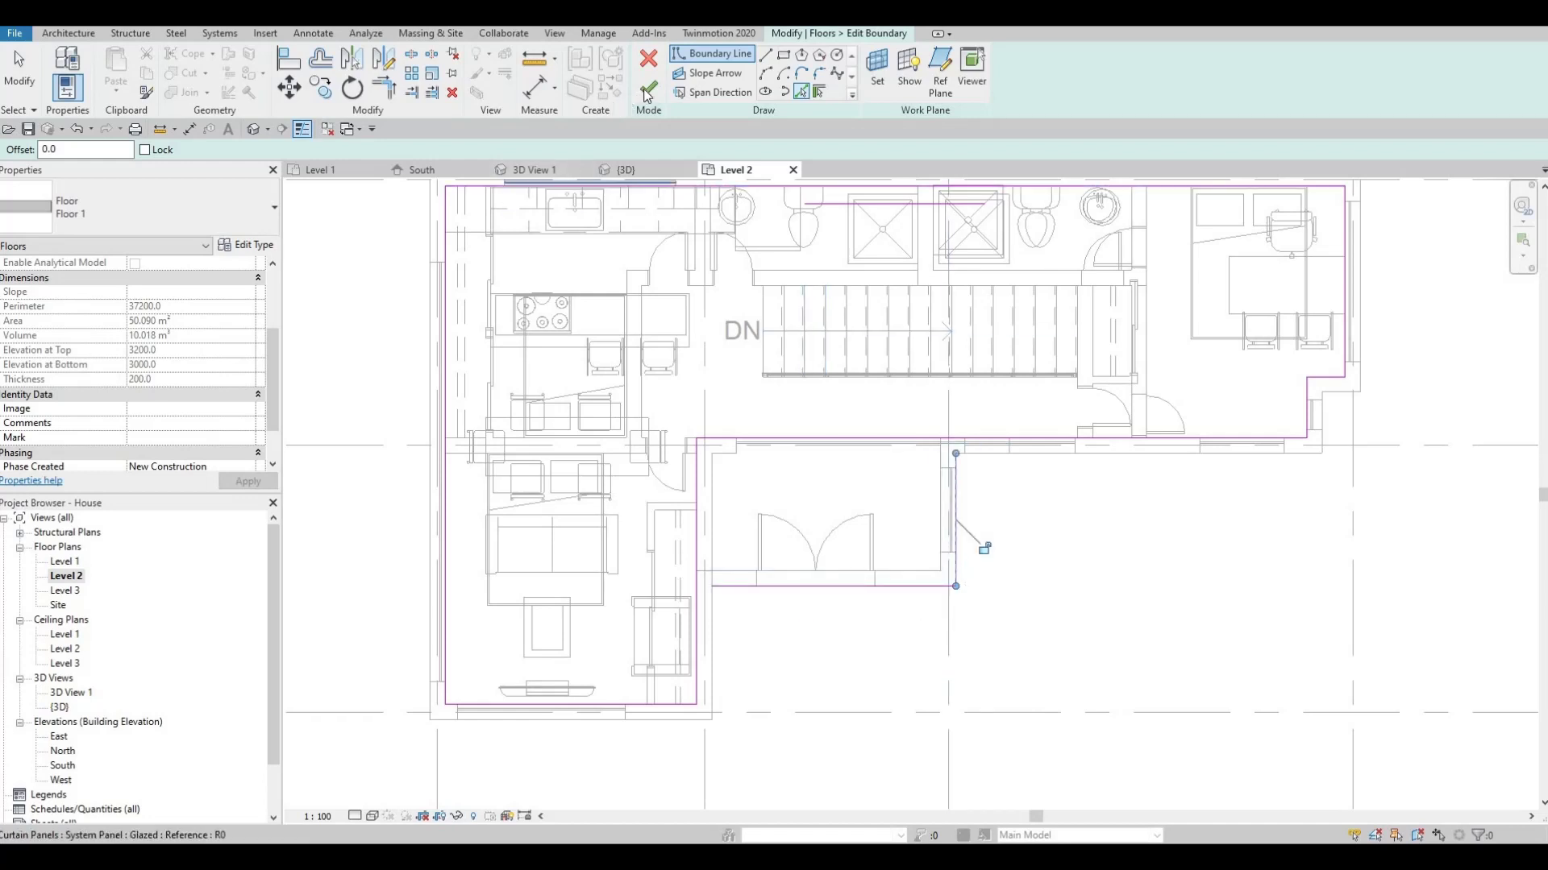
{"action": "left_click", "coordinate": [938, 506]}
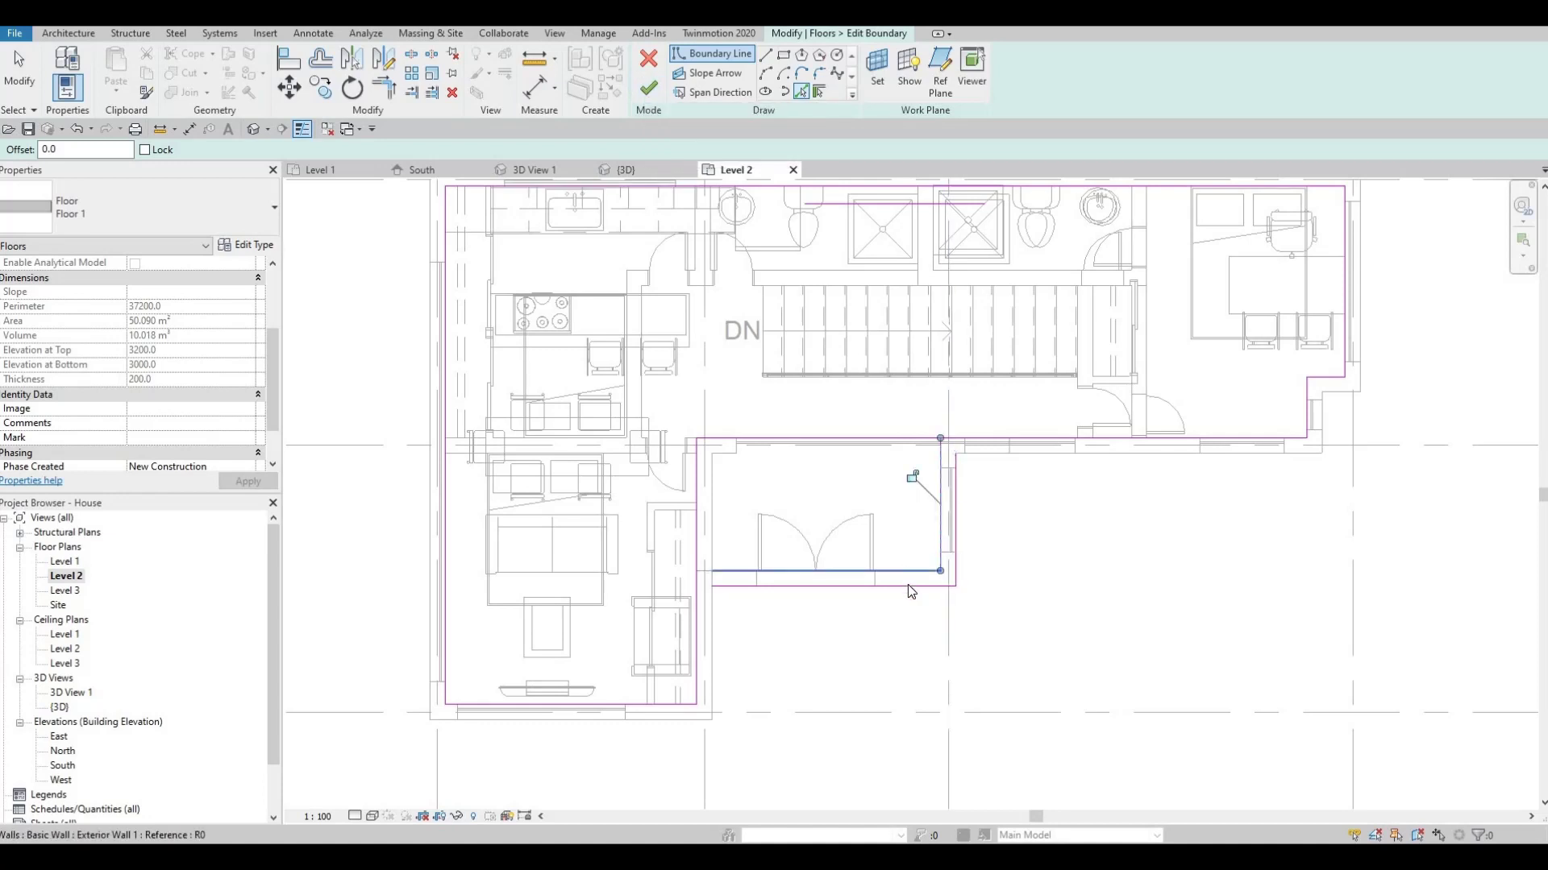
{"action": "left_click", "coordinate": [908, 585]}
Delete the two boundary lines on the outer faces of the entrance's south and east walls.
{"action": "key", "text": "Escape"}
{"action": "key", "text": "Escape"}
{"action": "left_click", "coordinate": [909, 587]}
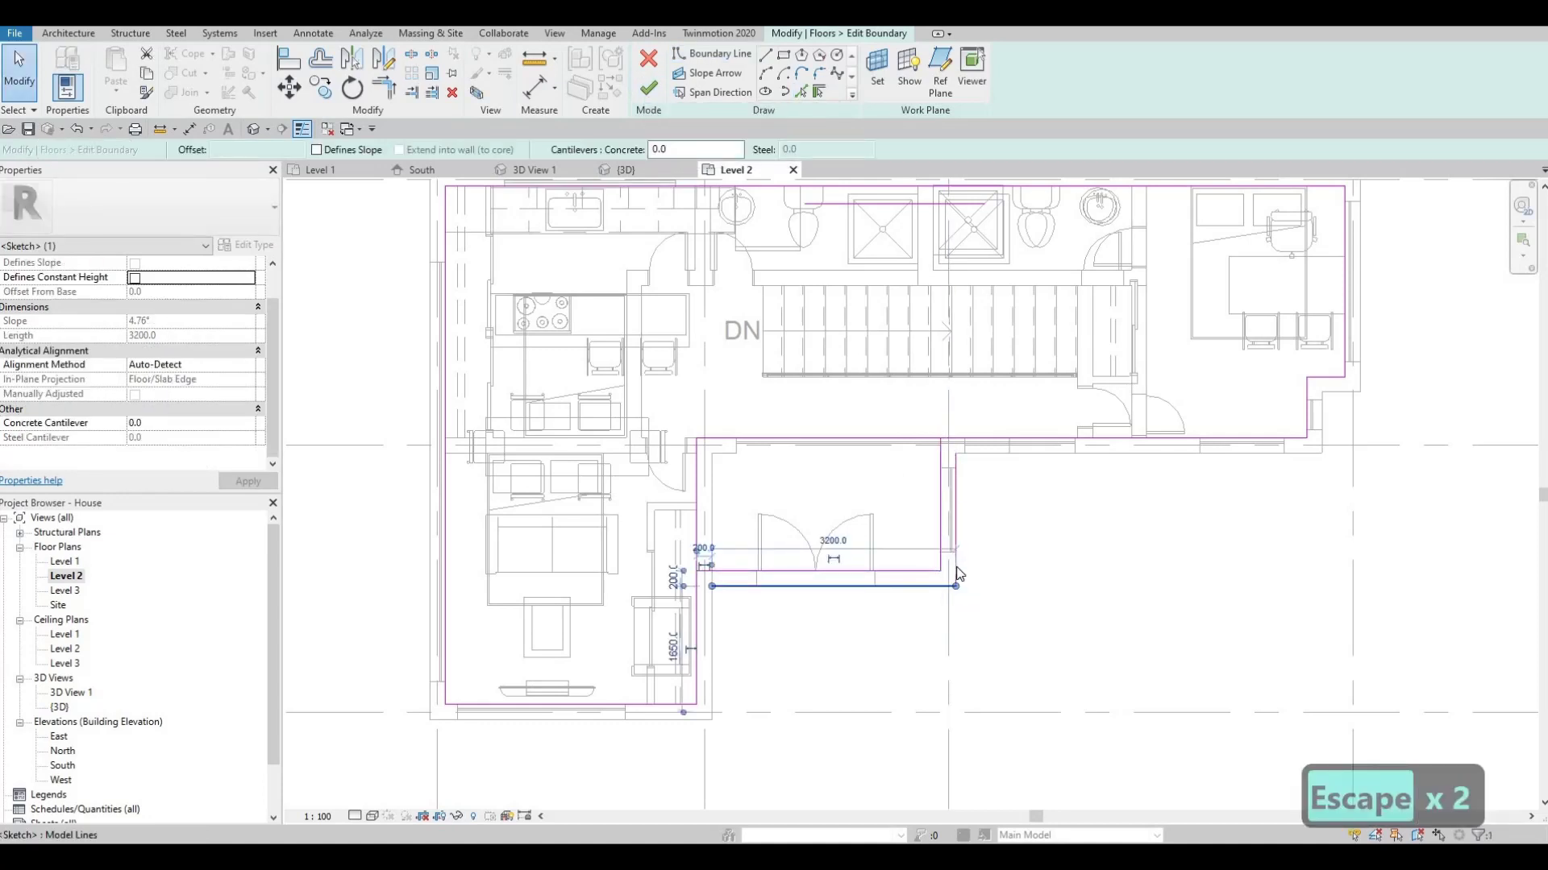
{"action": "key", "text": "Delete"}
{"action": "left_click", "coordinate": [953, 569]}
{"action": "key", "text": "Delete"}
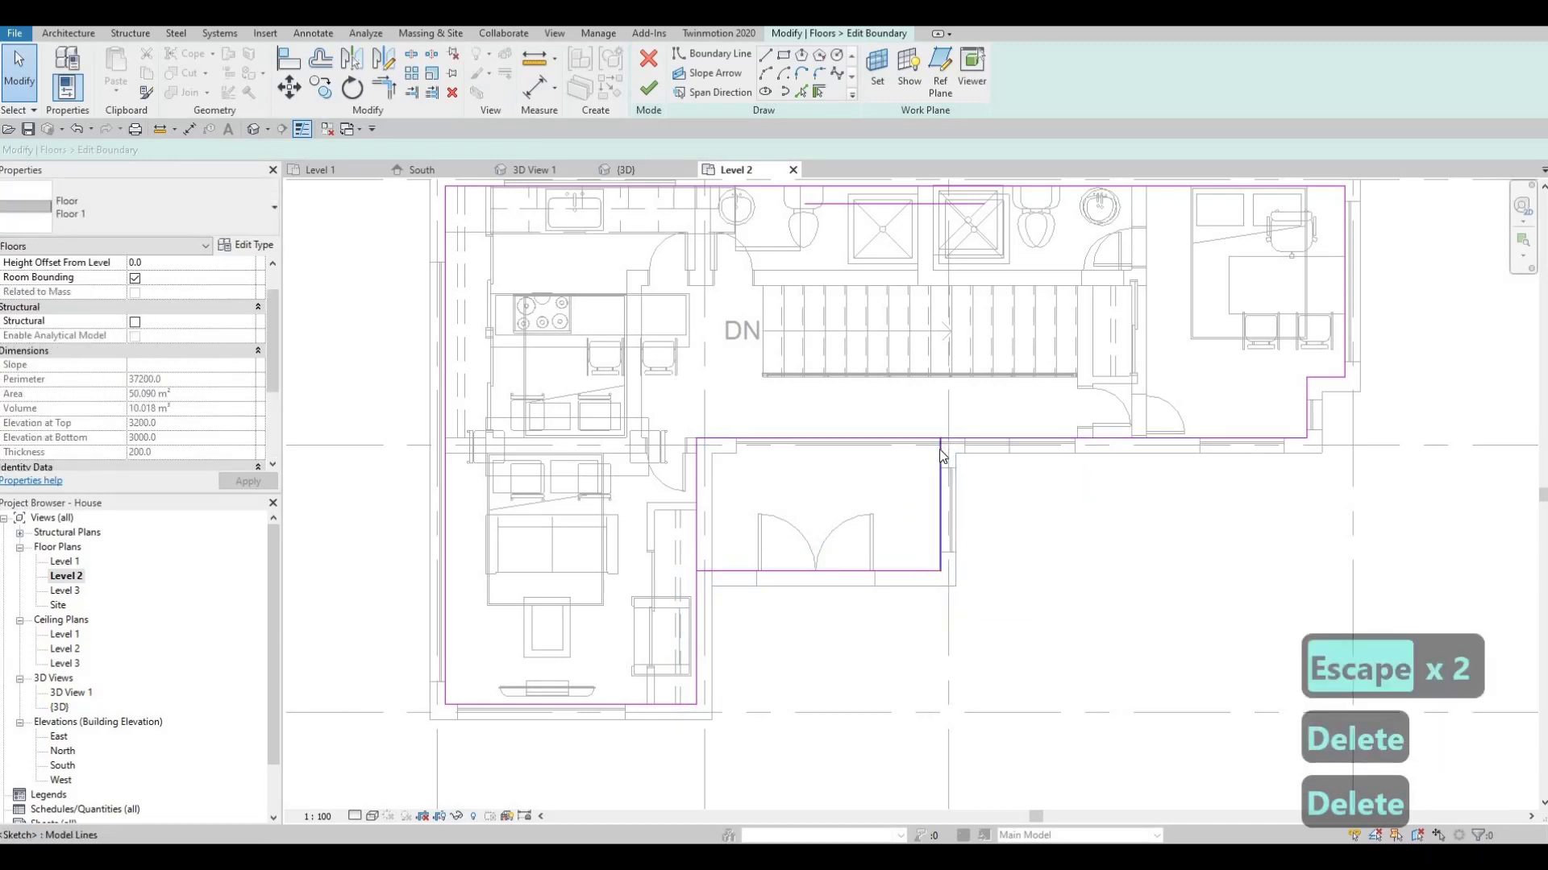
Trim the boundary lines into corners around the entrance and finish the floor sketch without attaching the walls.
{"action": "key", "text": "t"}
{"action": "key", "text": "r"}
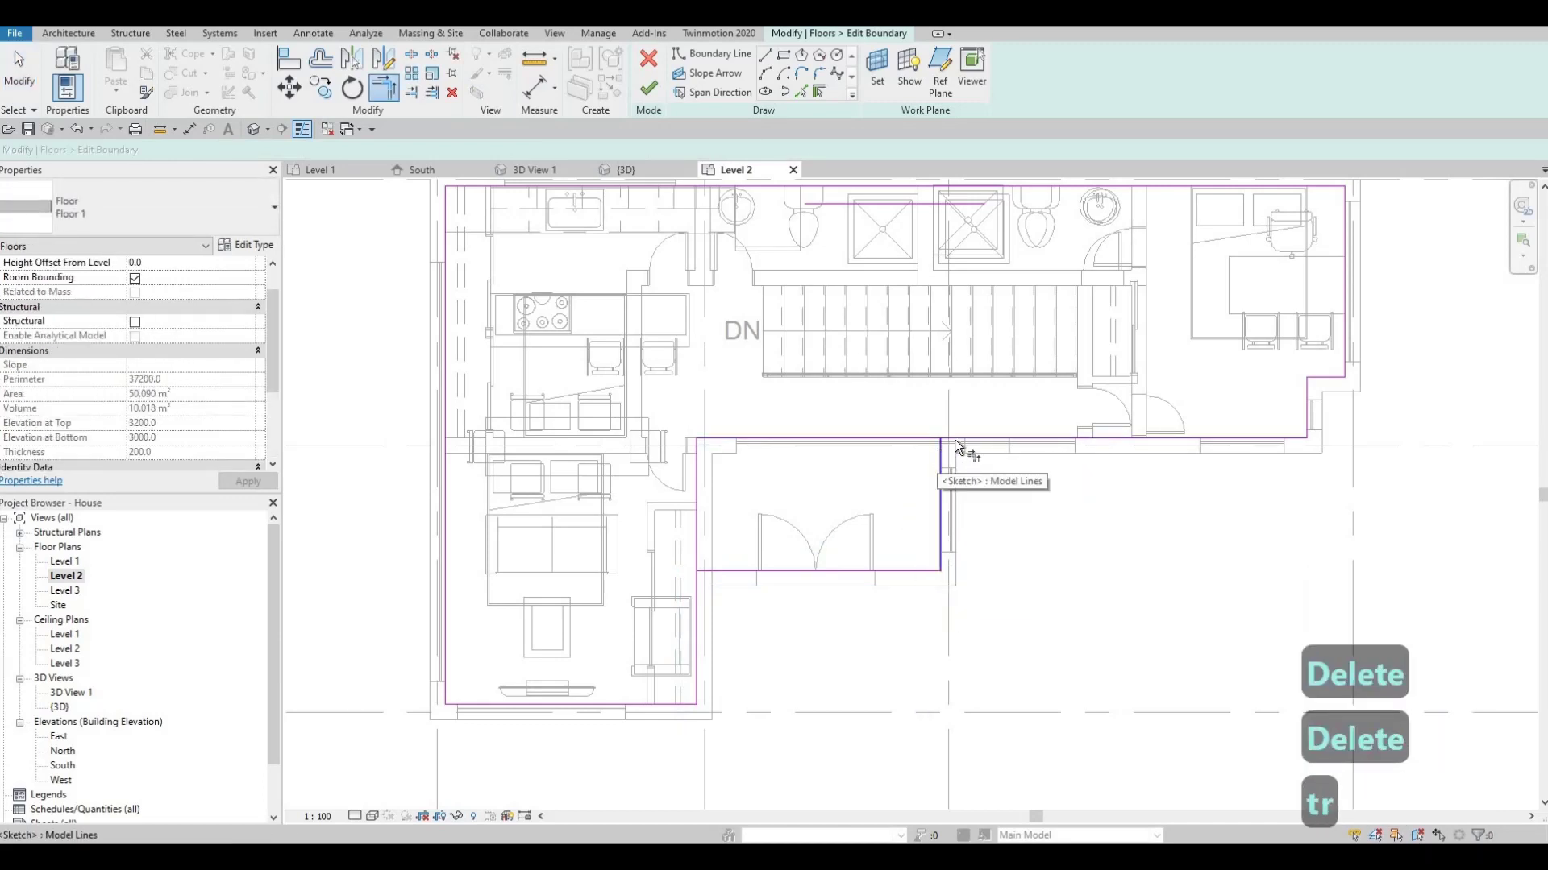
{"action": "left_click", "coordinate": [750, 570]}
{"action": "left_click", "coordinate": [736, 568]}
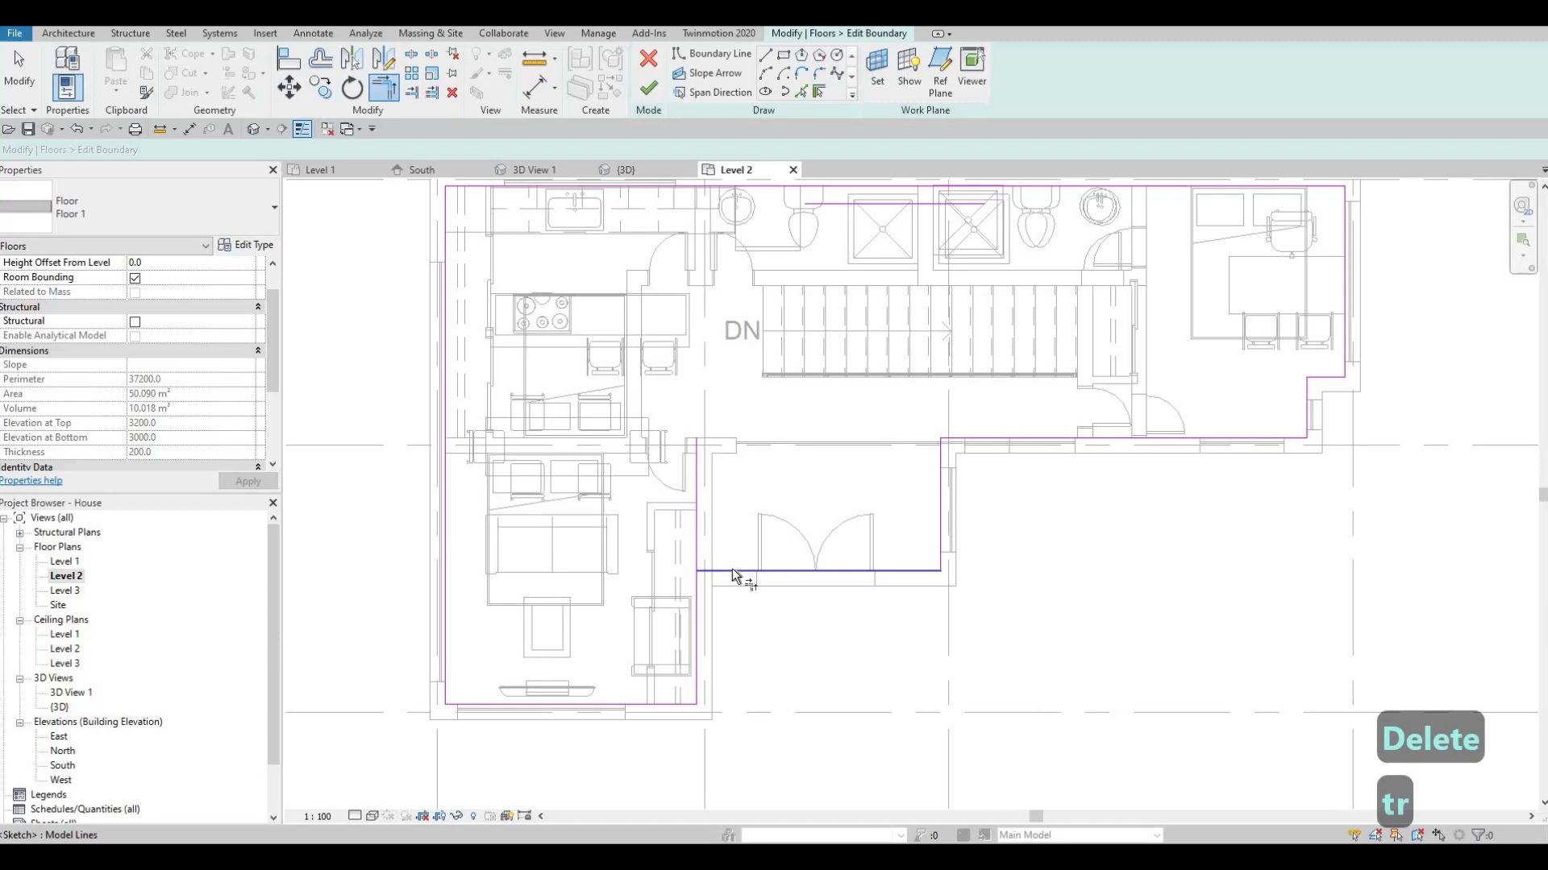
{"action": "left_click", "coordinate": [693, 591]}
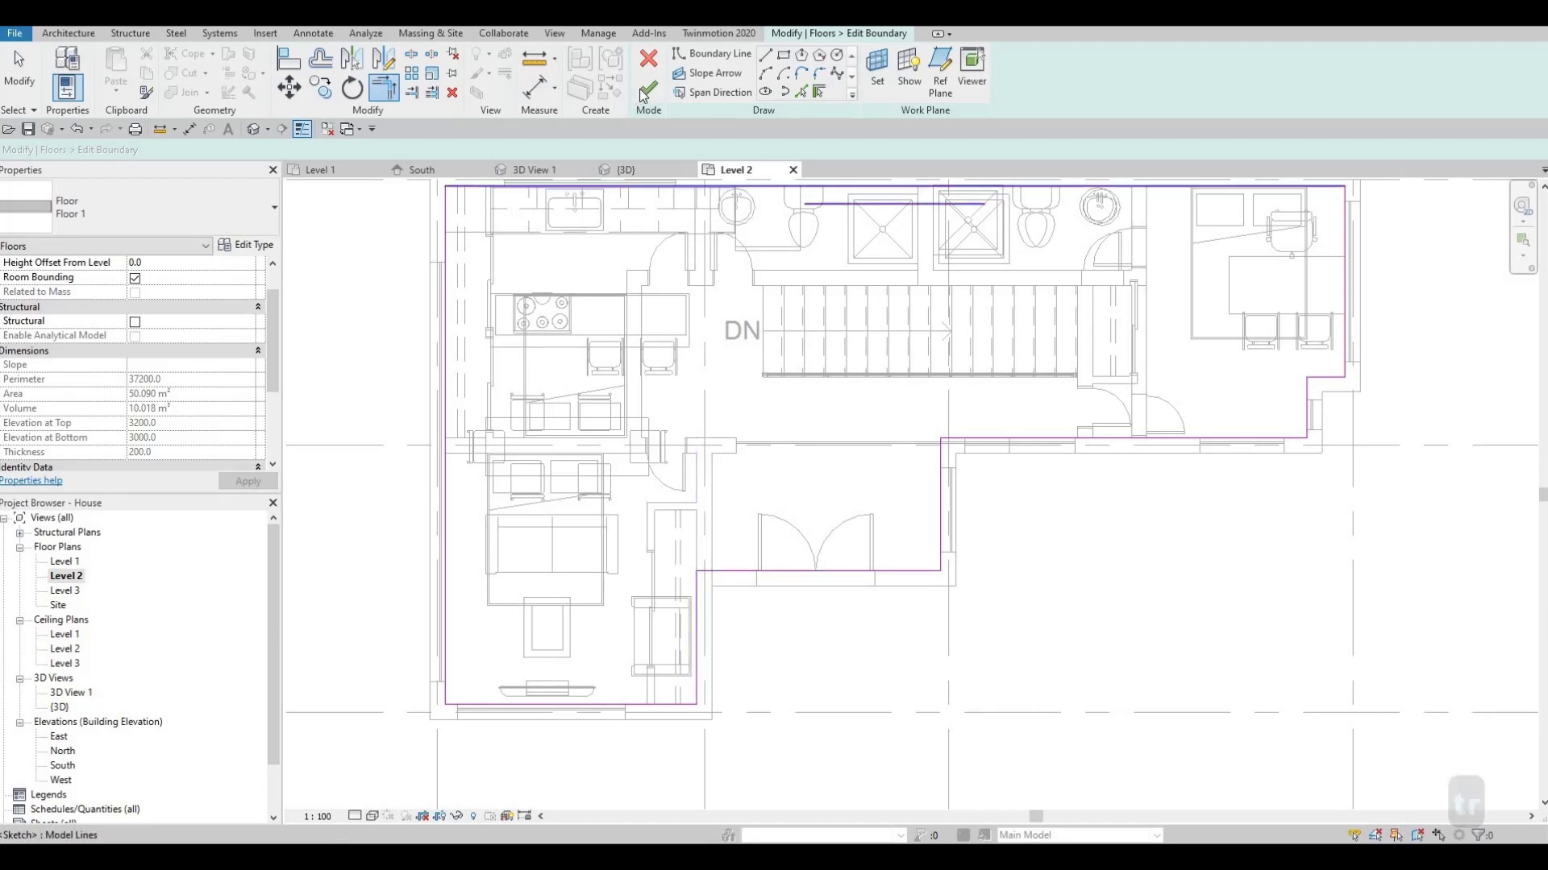
{"action": "left_click", "coordinate": [645, 90]}
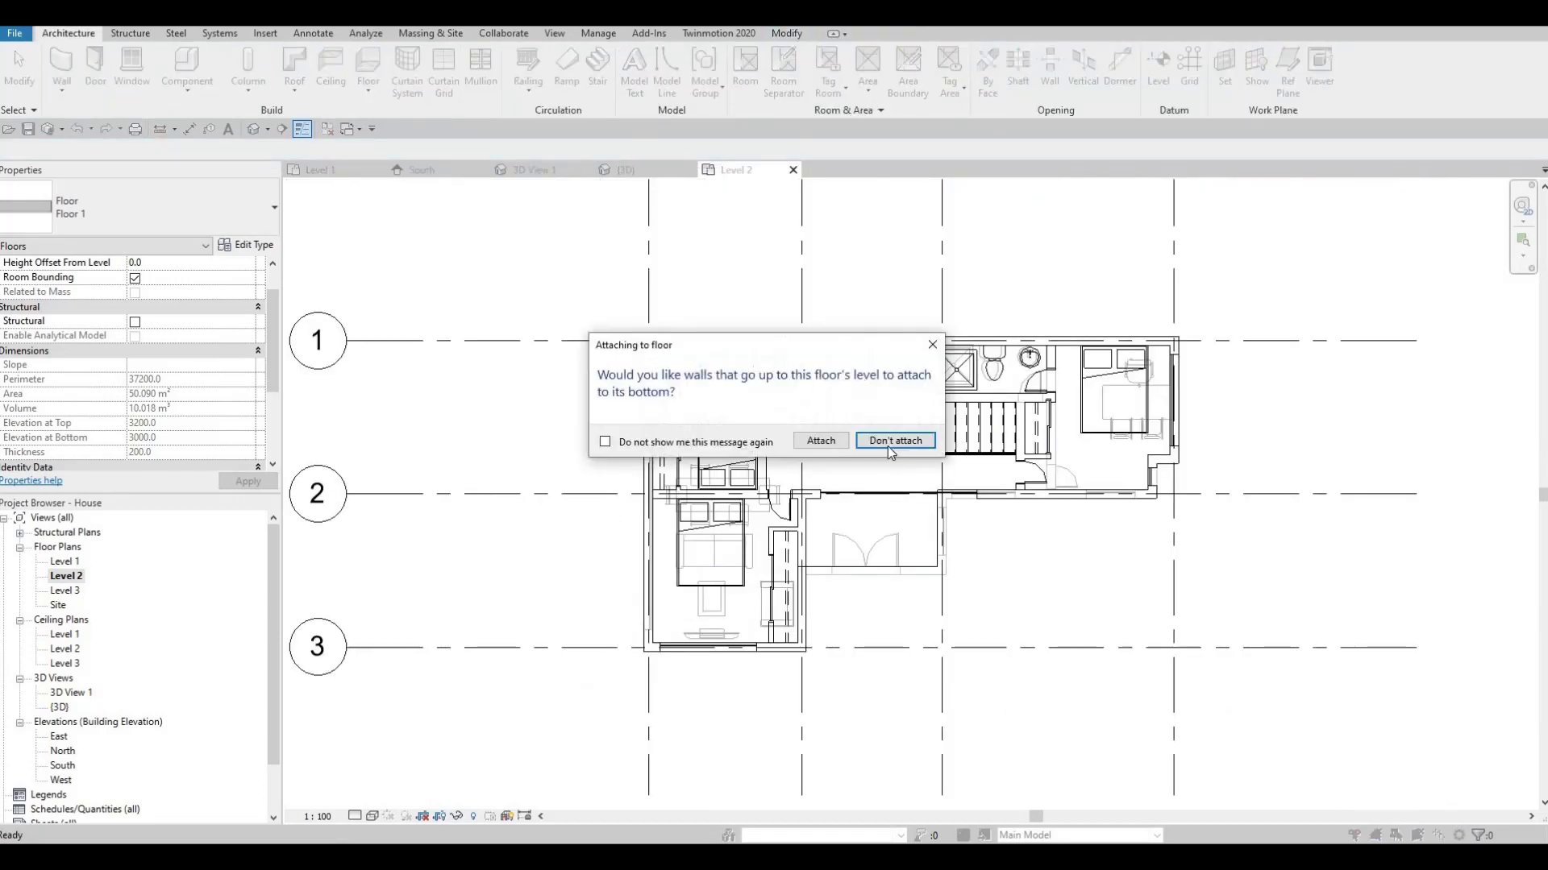
{"action": "left_click", "coordinate": [887, 442]}
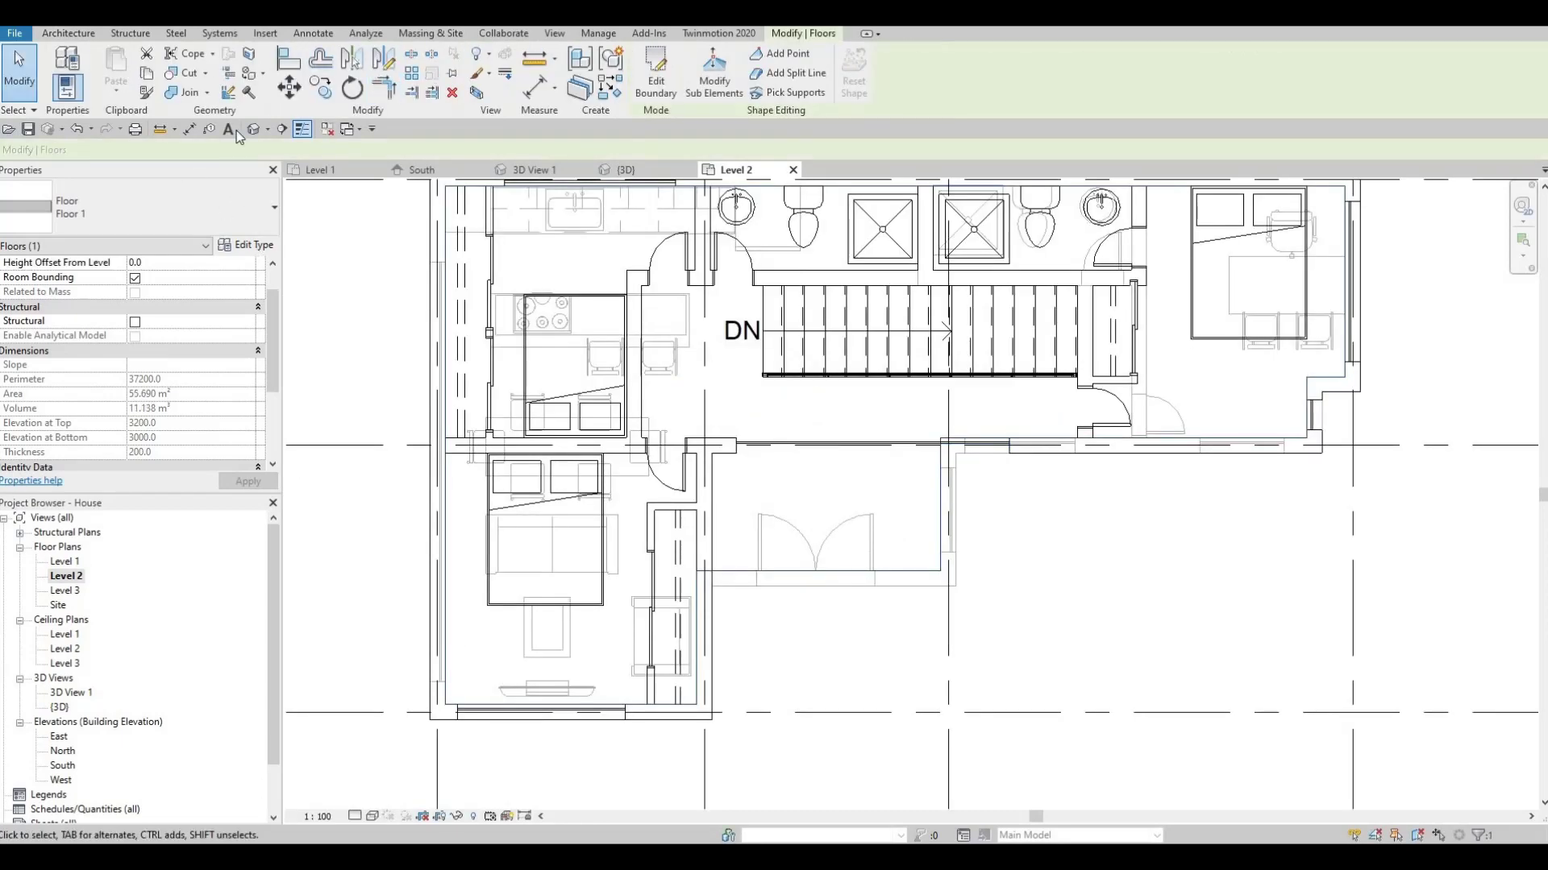
In the 3D view, stretch the top of the entrance's front wall up to a top offset of about 1080 mm.
{"action": "left_click", "coordinate": [252, 129]}
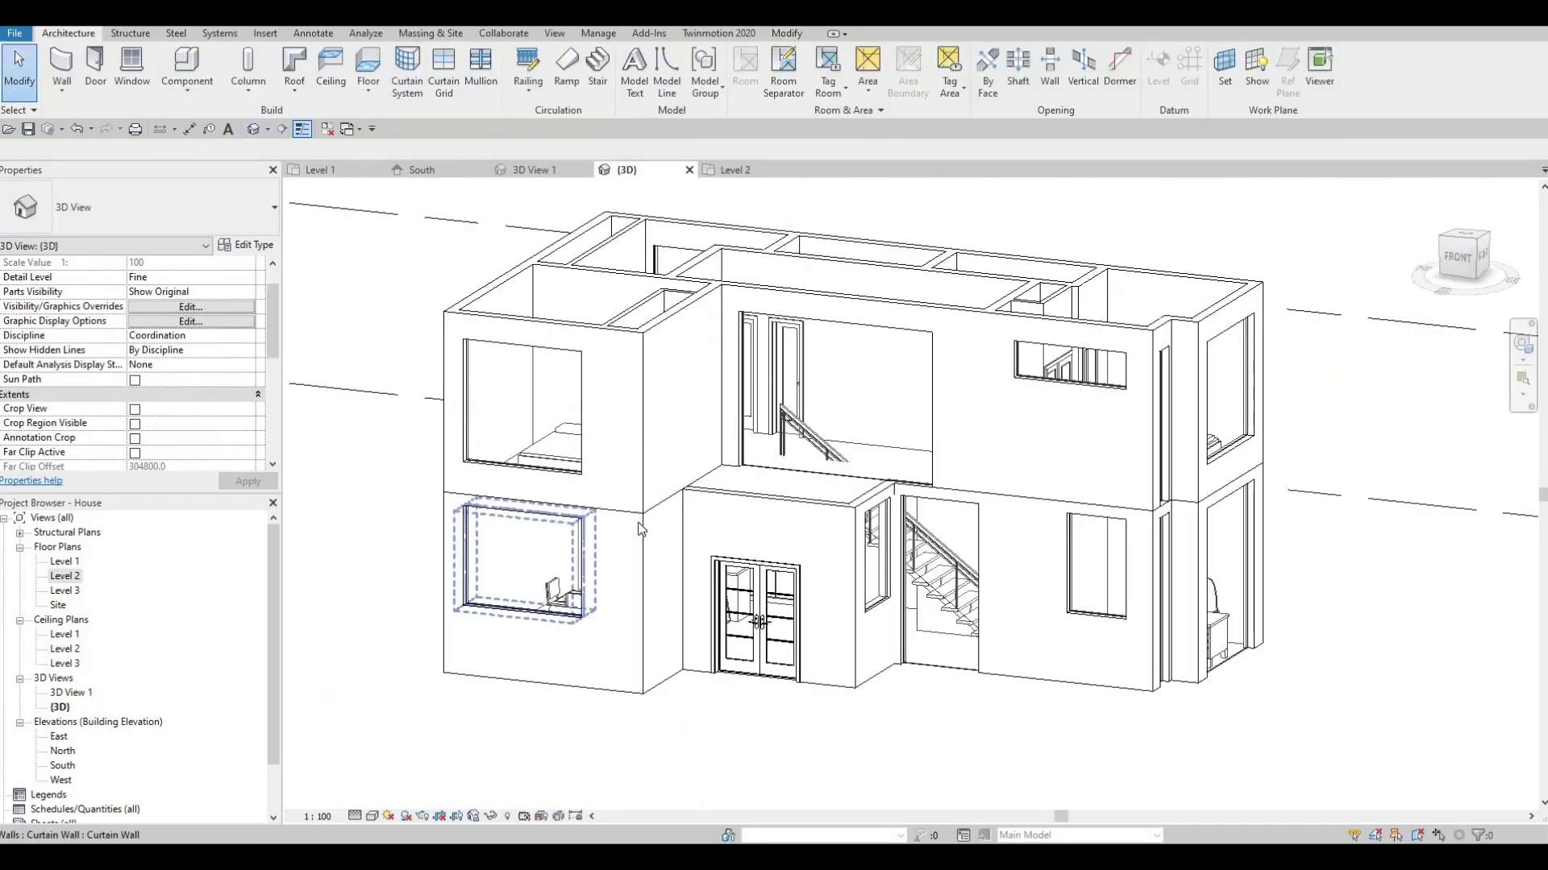
{"action": "scroll", "coordinate": [846, 474], "scroll_direction": "up", "scroll_amount": 5}
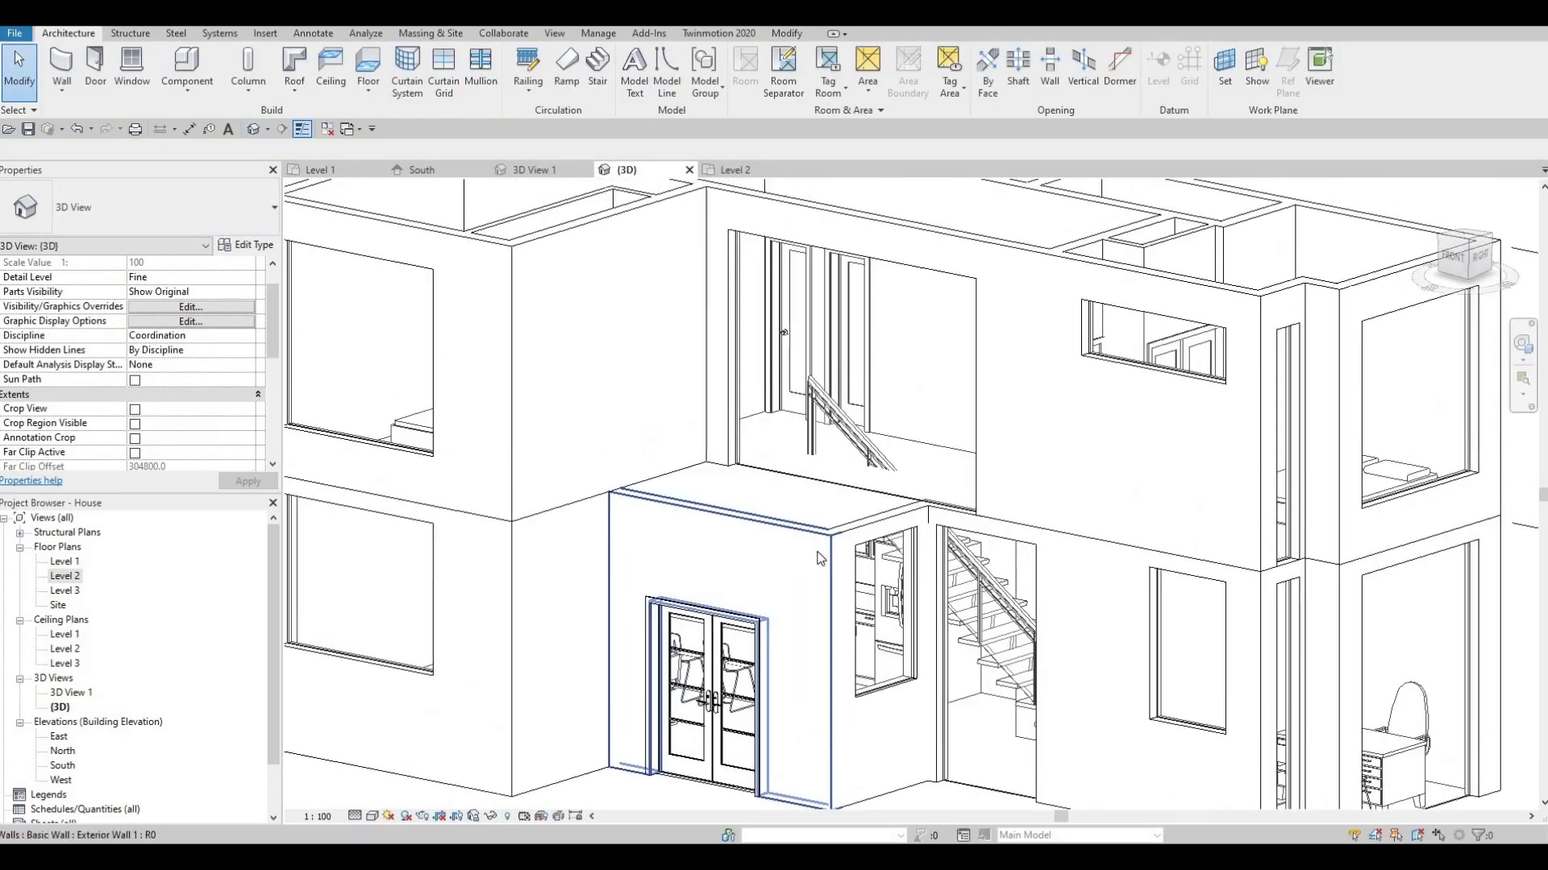
{"action": "middle_click_drag", "start_coordinate": [837, 549], "coordinate": [861, 535]}
{"action": "middle_click_drag", "start_coordinate": [679, 568], "coordinate": [756, 533]}
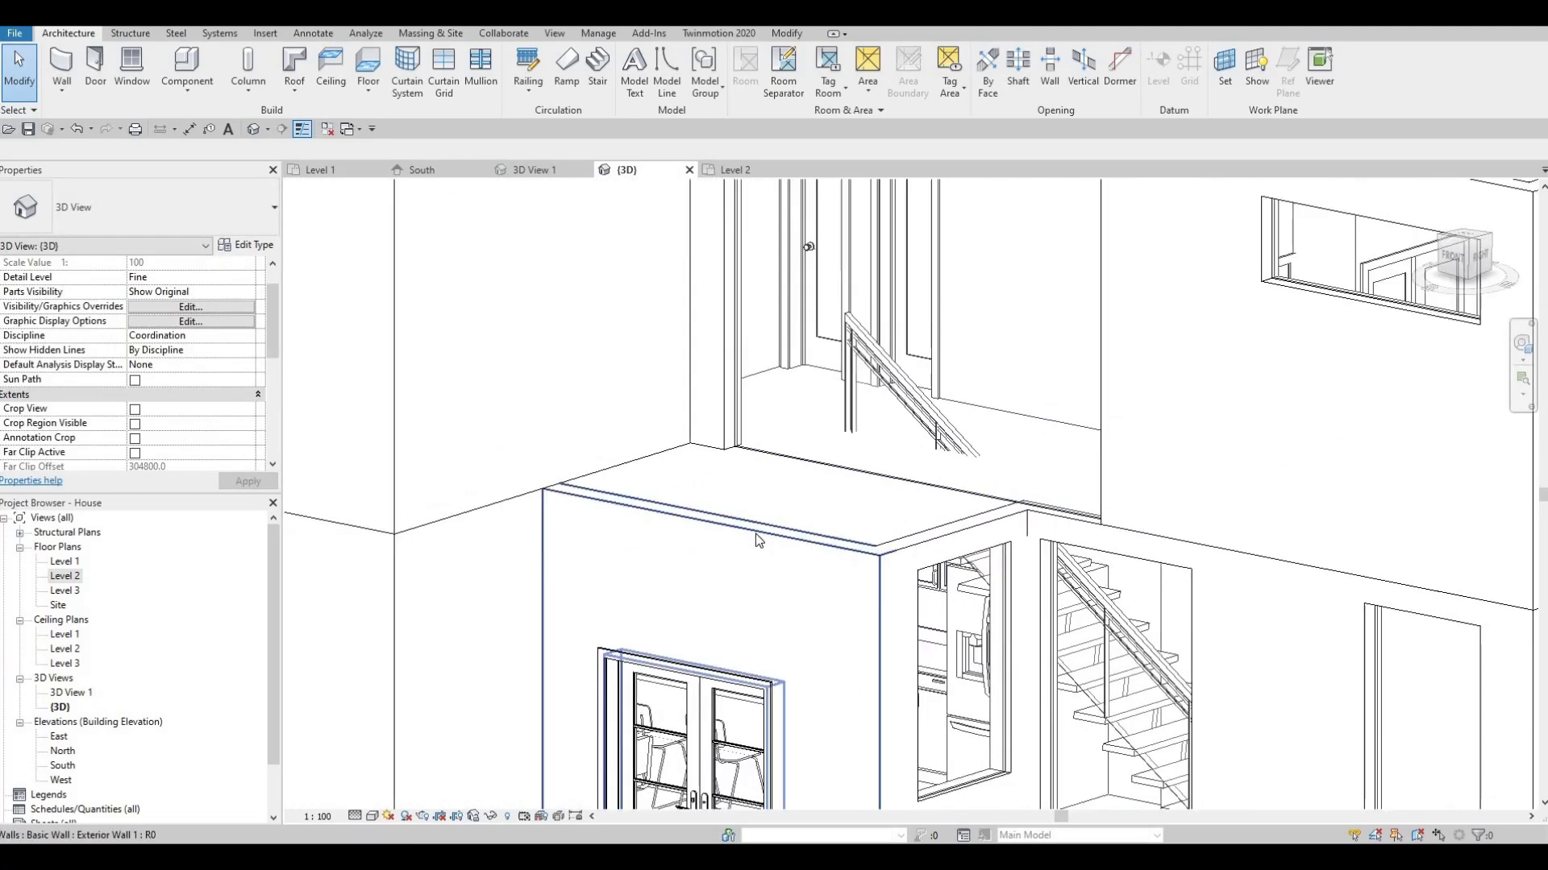
{"action": "left_click", "coordinate": [753, 539]}
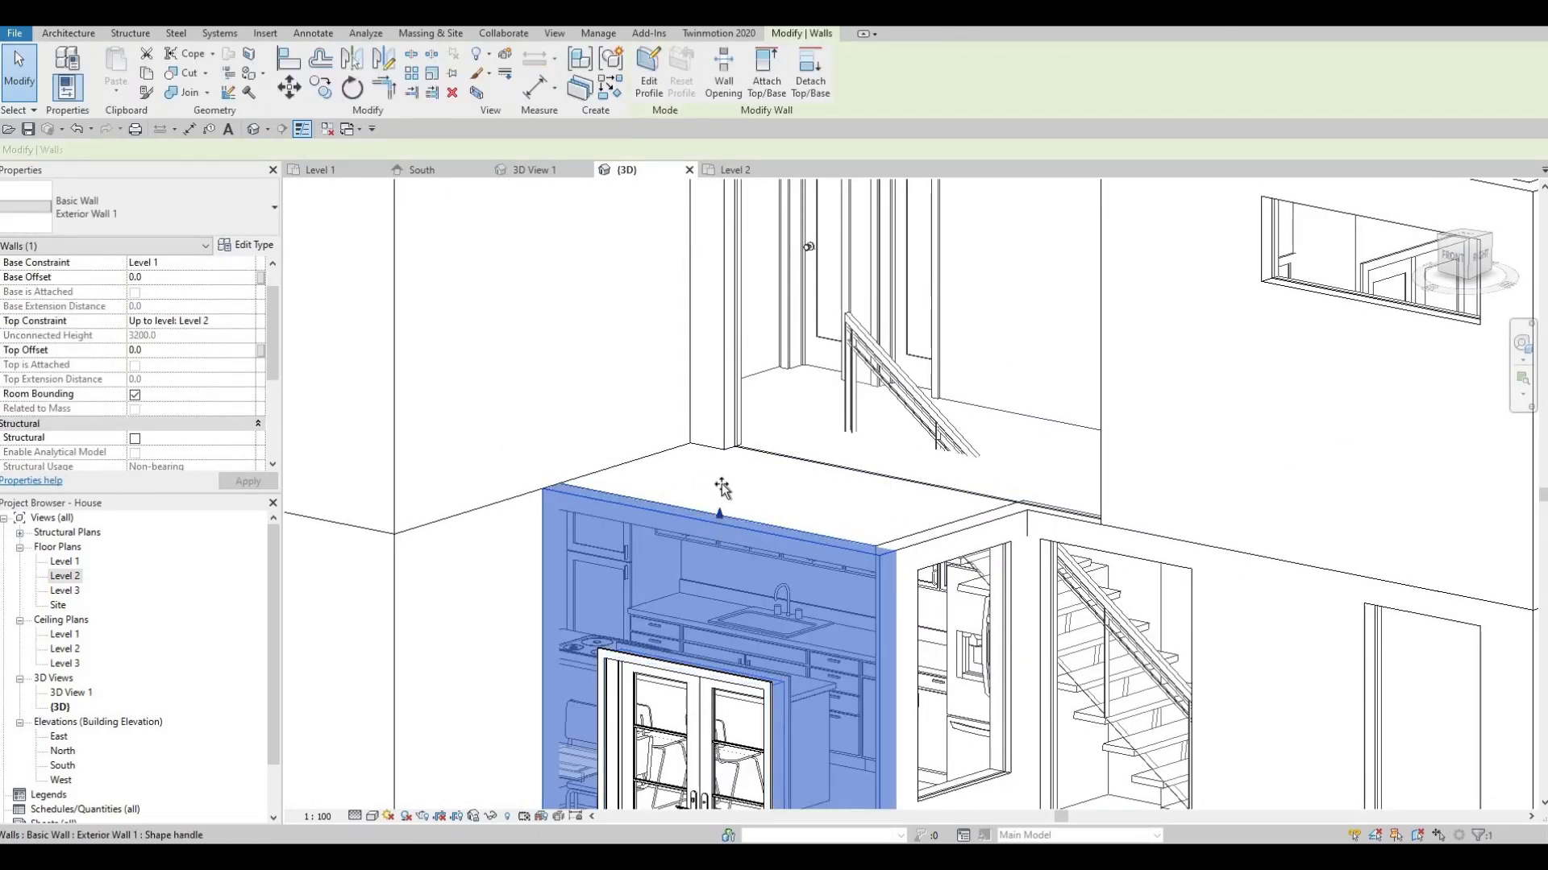
{"action": "left_click_drag", "start_coordinate": [722, 476], "coordinate": [718, 466]}
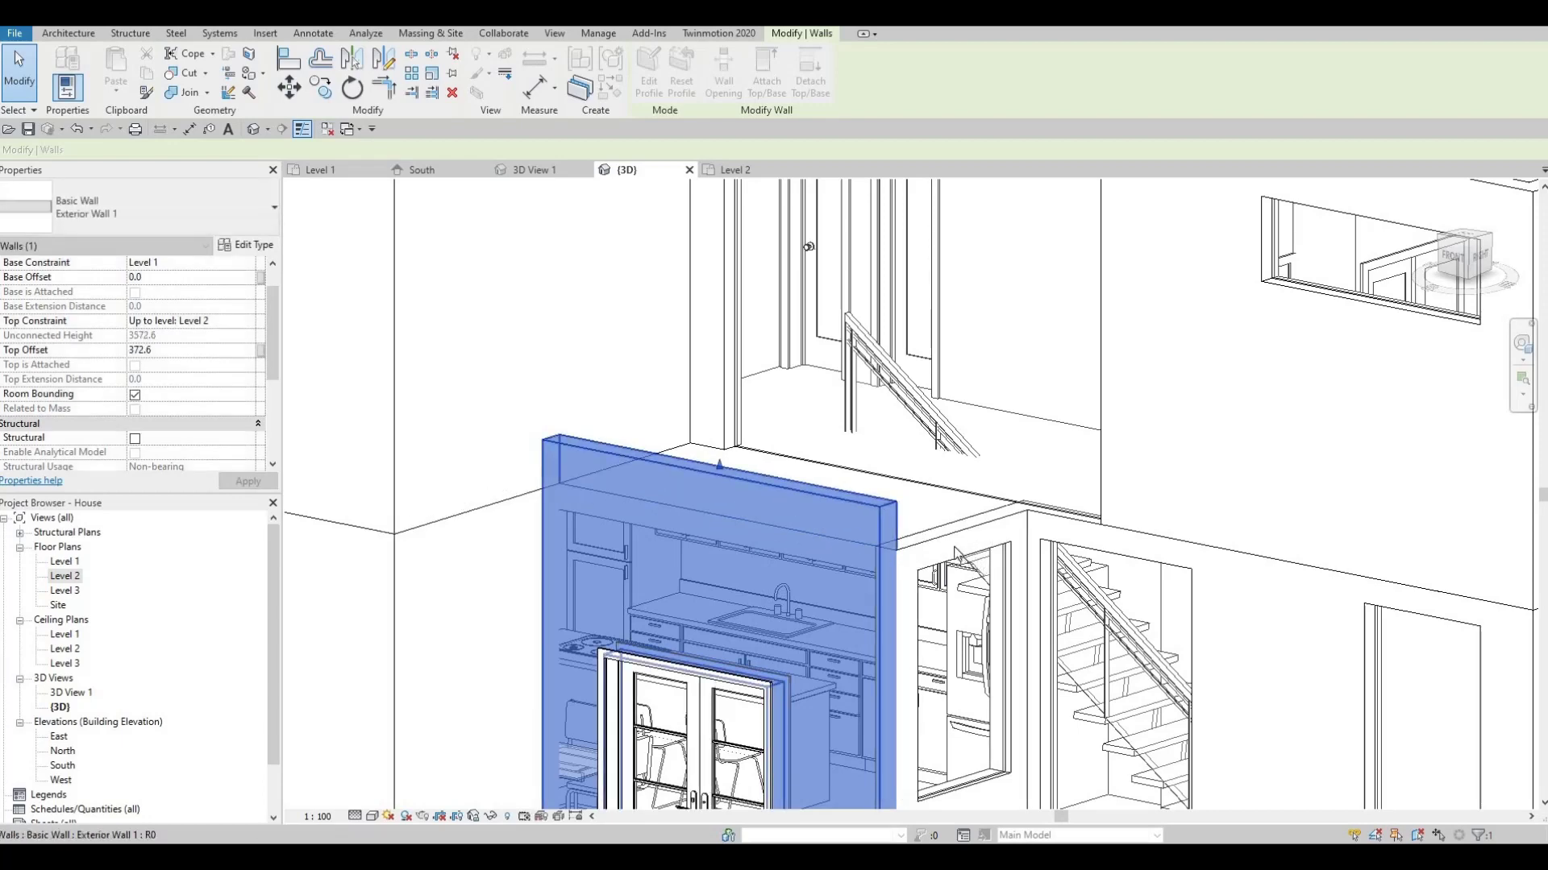
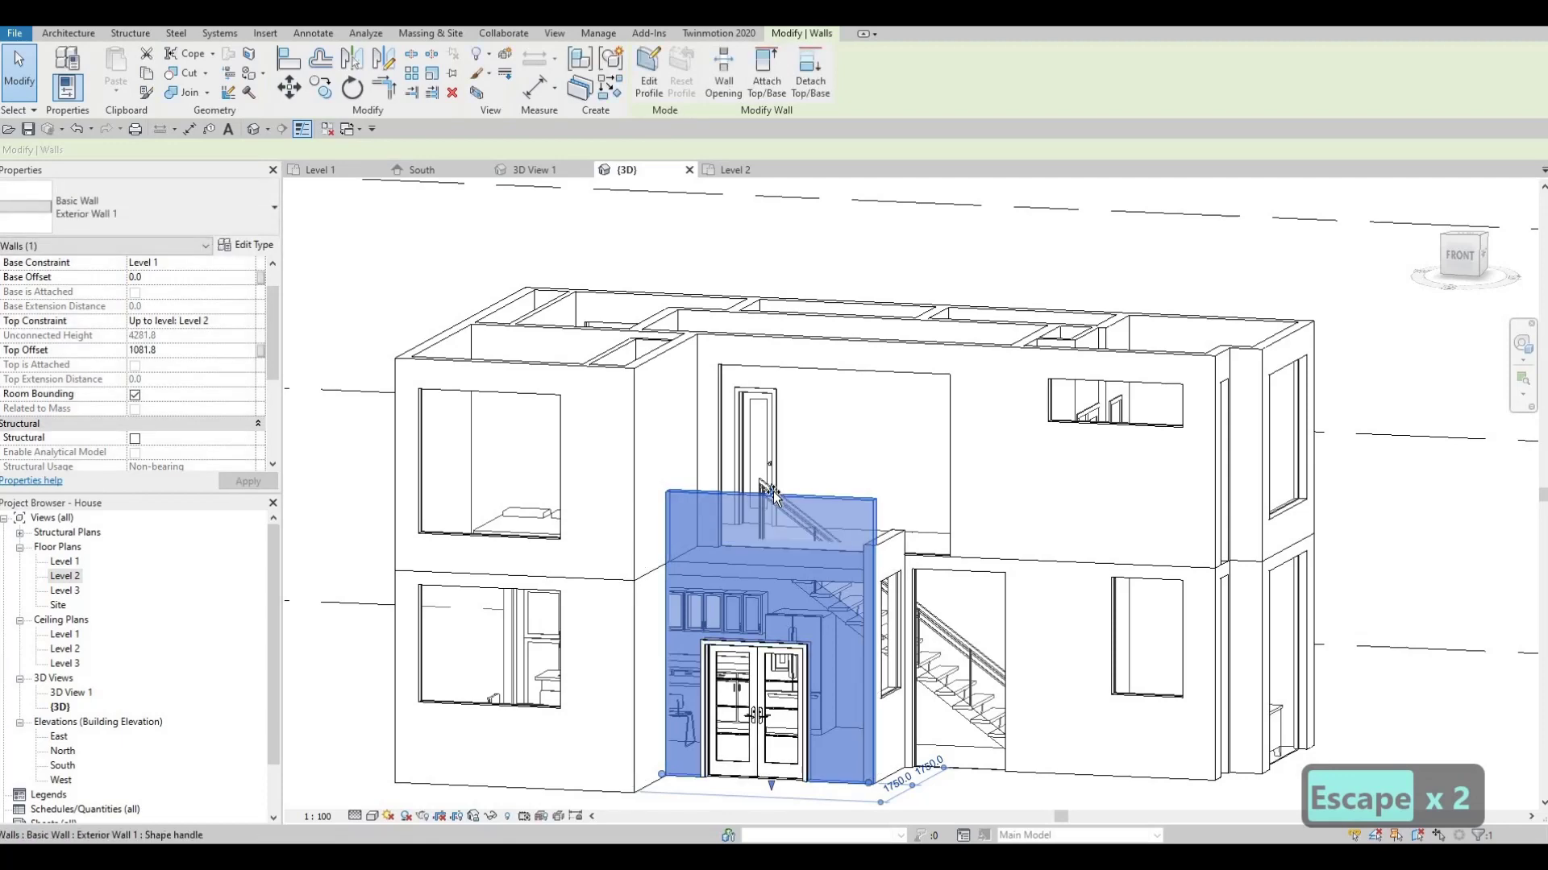
{"action": "key", "text": "Escape"}
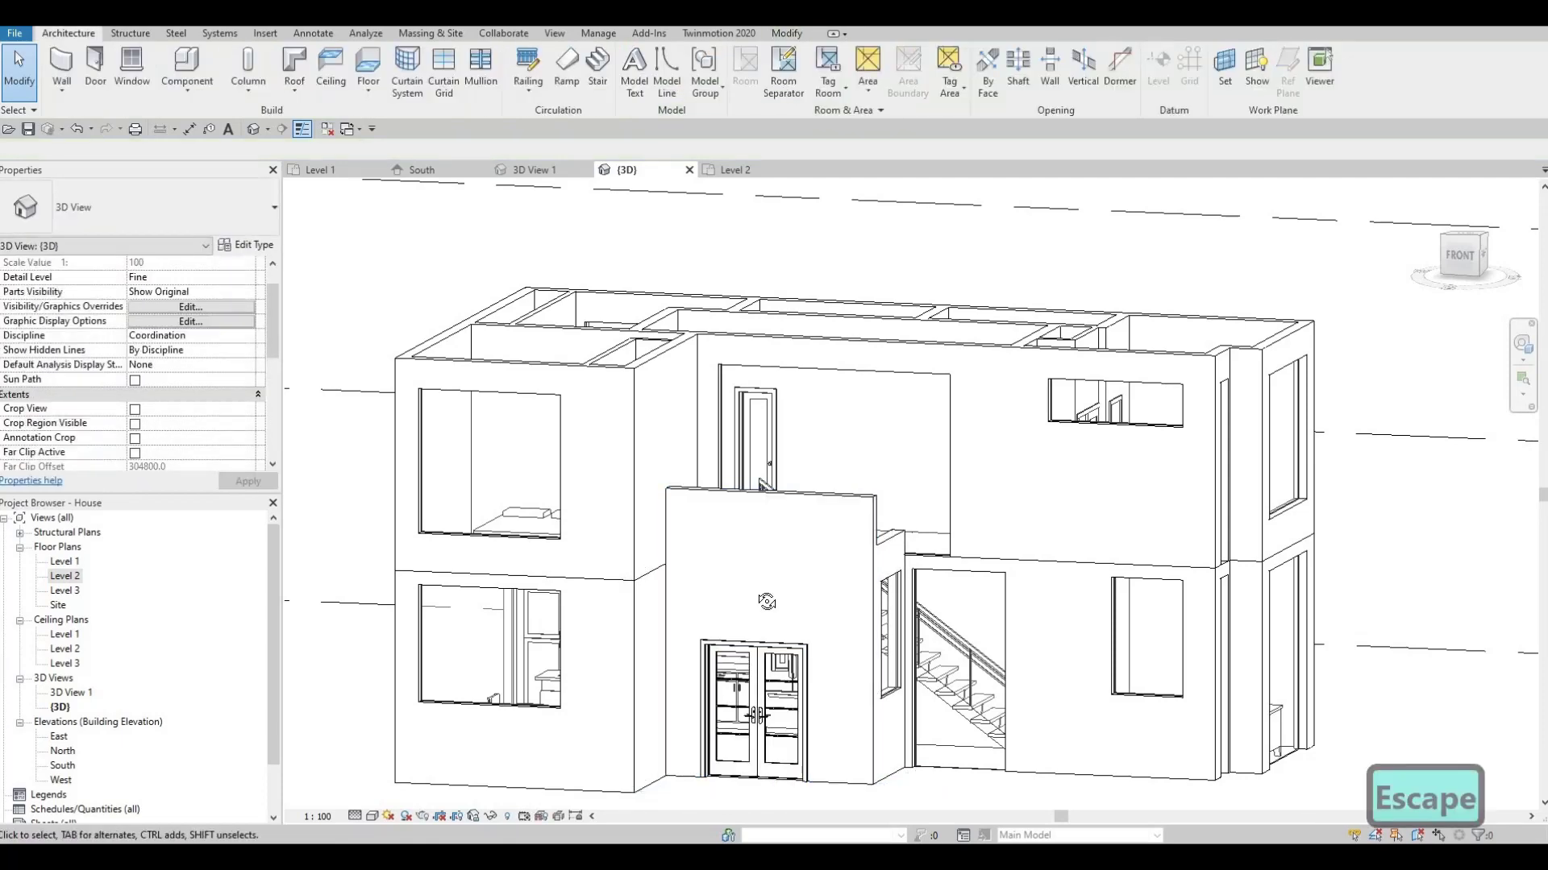
Align the top of the entrance's east wall with the top of its front wall.
{"action": "middle_click_drag", "start_coordinate": [766, 602], "coordinate": [746, 653], "text": "shift"}
{"action": "key", "text": "a"}
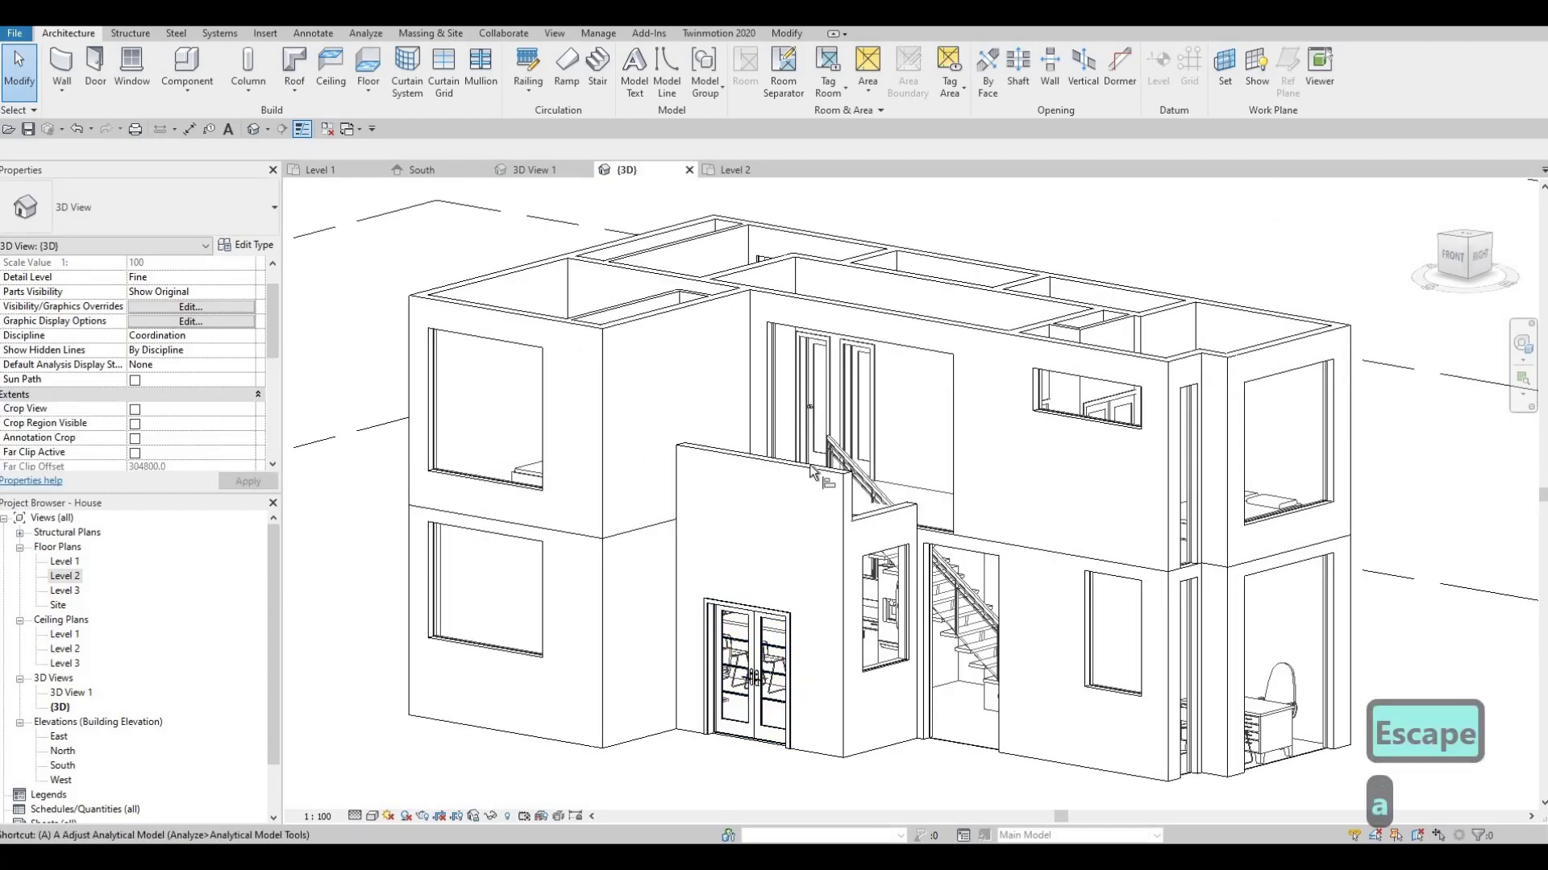
{"action": "key", "text": "l"}
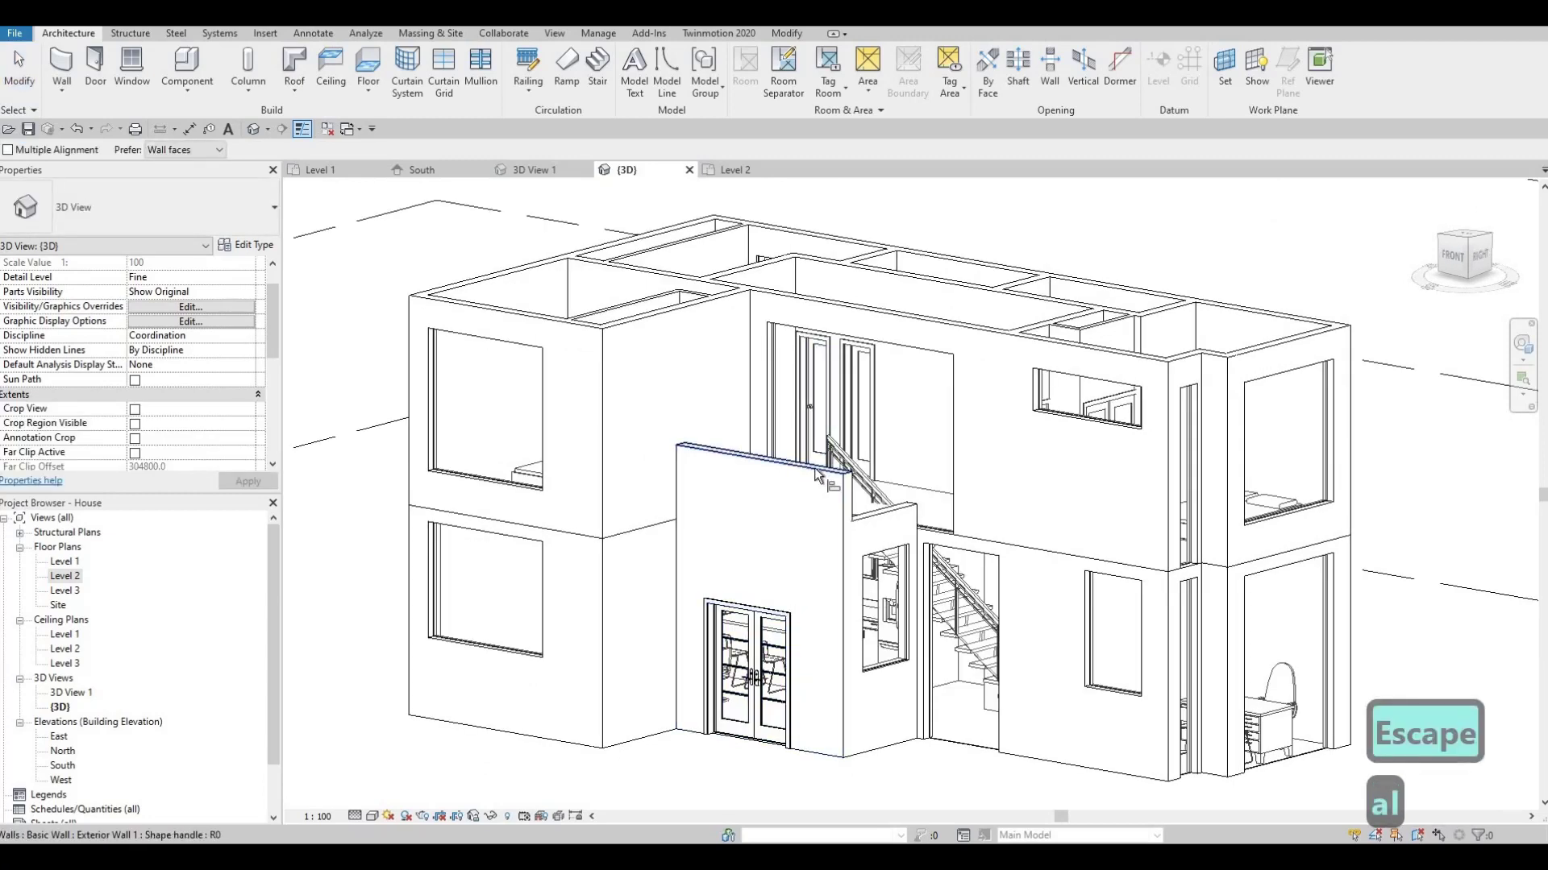
{"action": "left_click", "coordinate": [877, 510]}
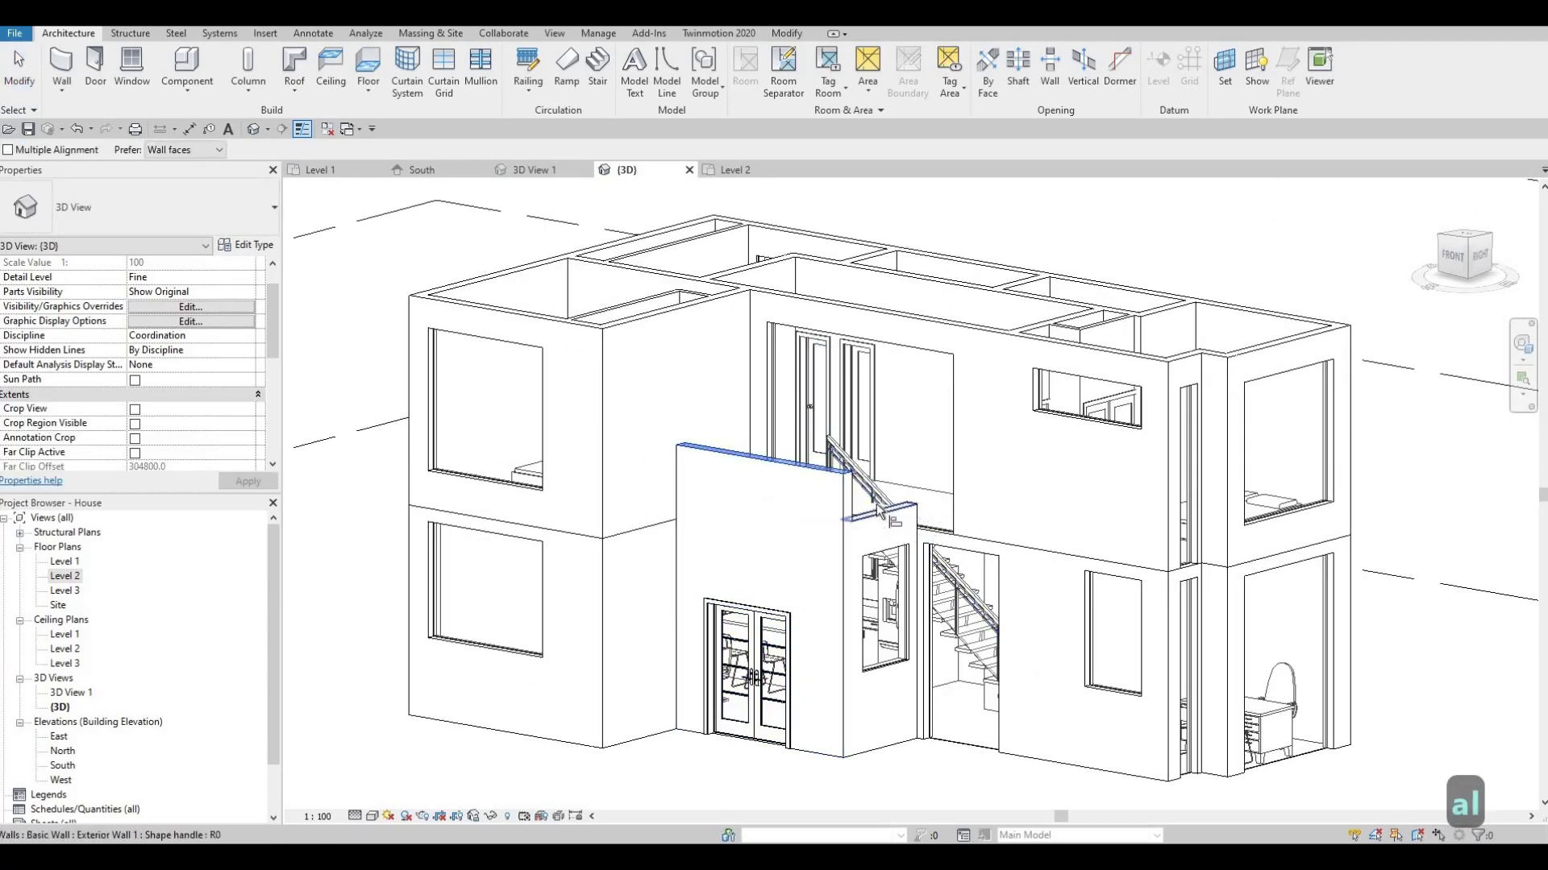
{"action": "key", "text": "Escape"}
{"action": "key", "text": "Escape"}
{"action": "middle_click_drag", "start_coordinate": [767, 554], "coordinate": [768, 514], "text": "shift"}
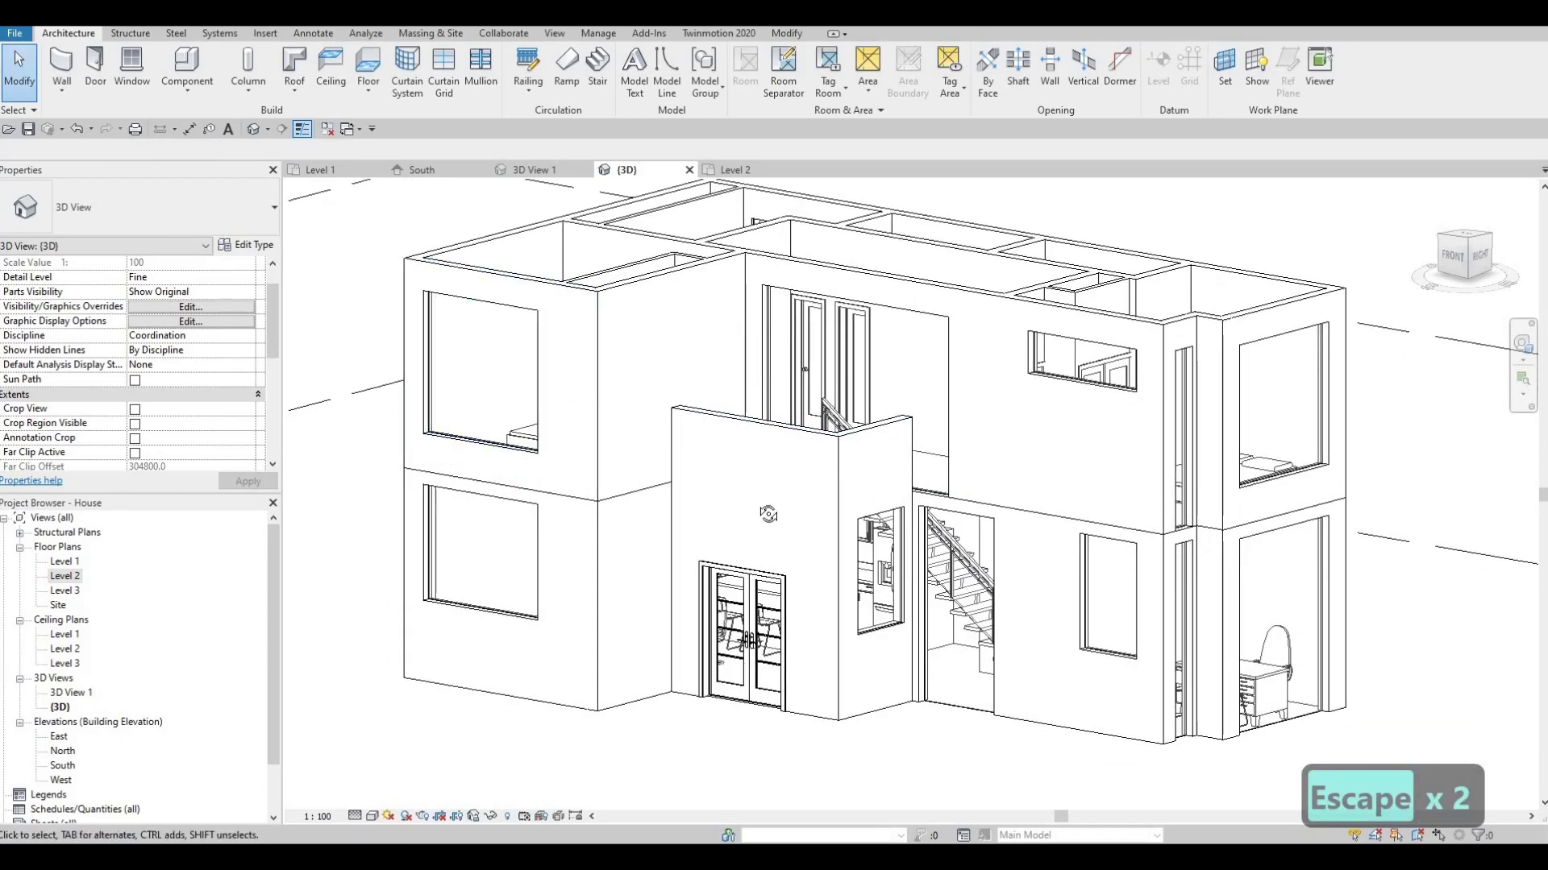
In the Level 2 plan, shorten the curtain wall behind the entrance to about 2680 mm so its east end meets the entrance's east wall.
{"action": "mouse_move", "coordinate": [808, 591]}
{"action": "middle_mouse_down", "text": "shift"}
{"action": "mouse_move", "coordinate": [715, 483]}
{"action": "mouse_move", "coordinate": [791, 498]}
{"action": "mouse_move", "coordinate": [790, 586]}
{"action": "mouse_move", "coordinate": [856, 612]}
{"action": "mouse_move", "coordinate": [833, 615]}
{"action": "mouse_move", "coordinate": [851, 639]}
{"action": "mouse_move", "coordinate": [823, 604]}
{"action": "middle_mouse_up", "text": "shift"}
{"action": "scroll", "coordinate": [933, 400], "scroll_direction": "up", "scroll_amount": 2}
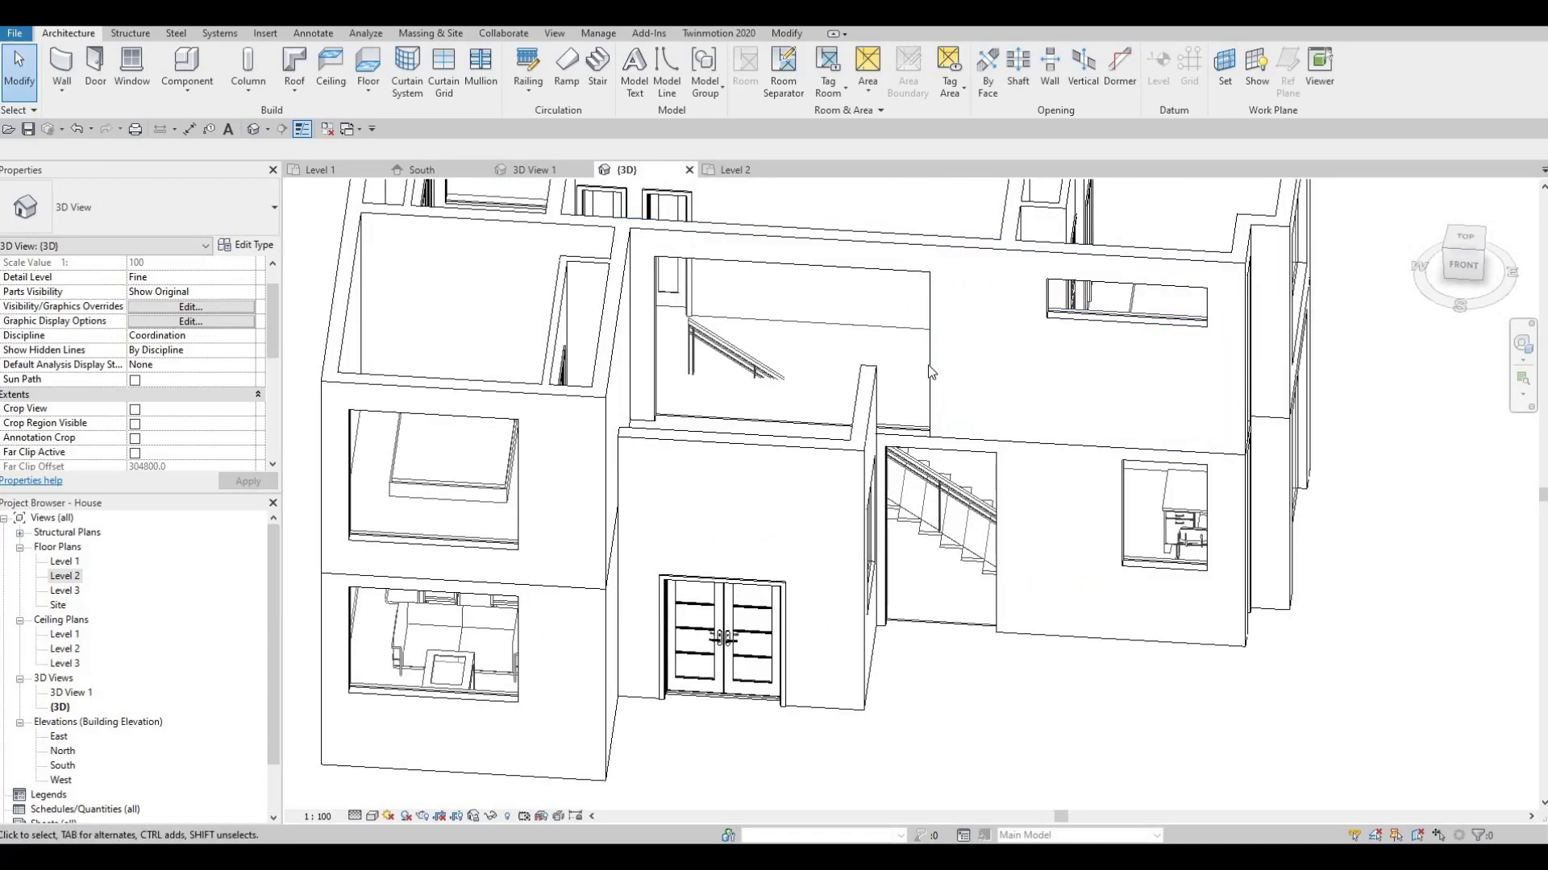
{"action": "left_click", "coordinate": [930, 371]}
{"action": "key", "text": "Escape"}
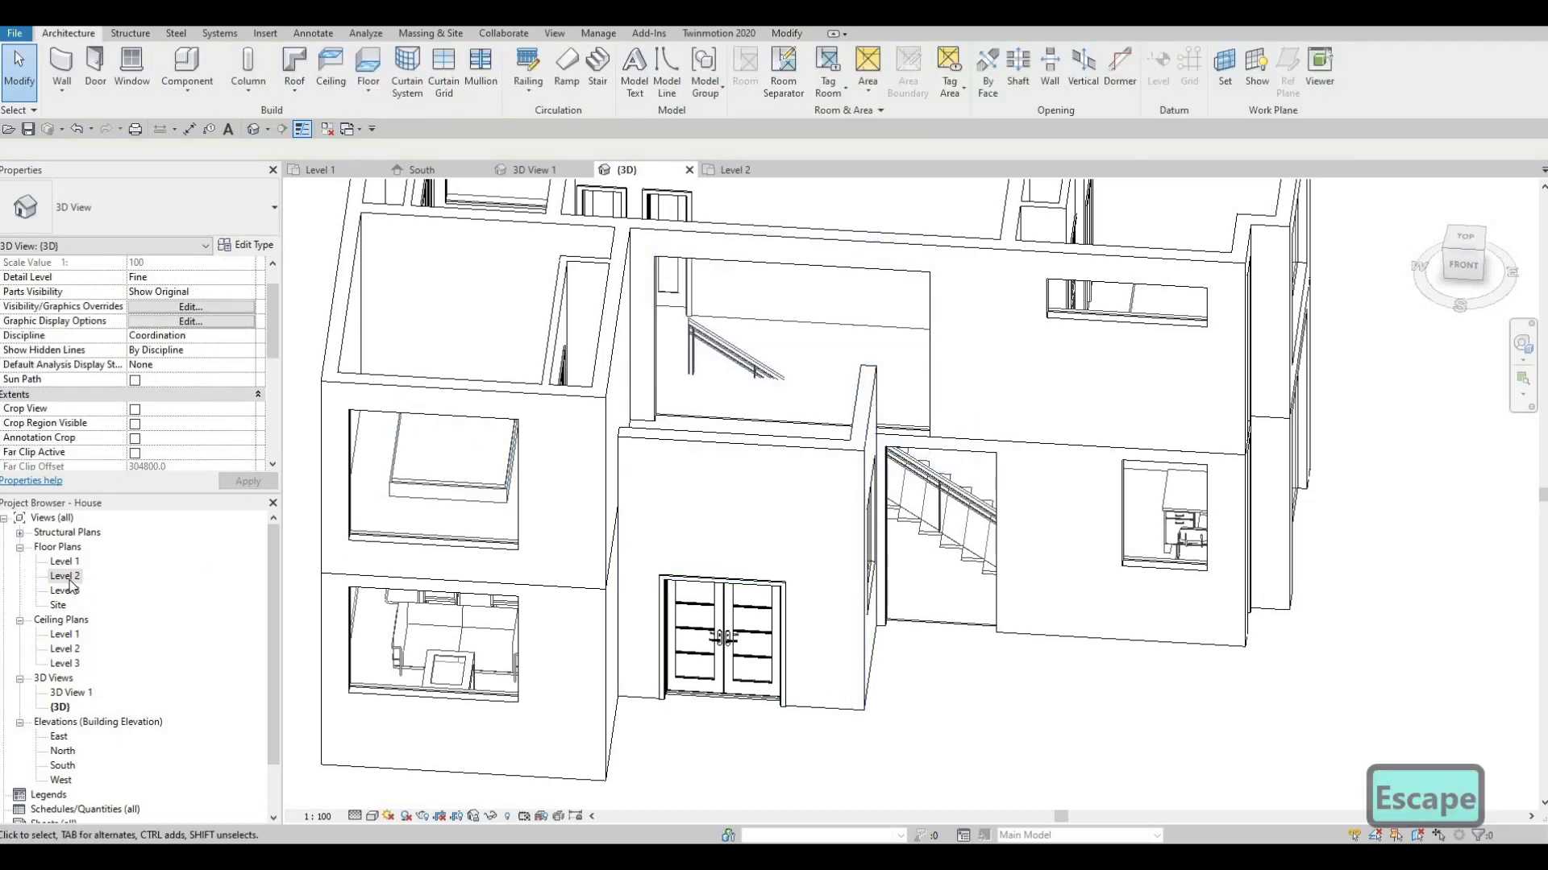
{"action": "double_click", "coordinate": [70, 580]}
{"action": "middle_click_drag", "start_coordinate": [998, 453], "coordinate": [943, 520]}
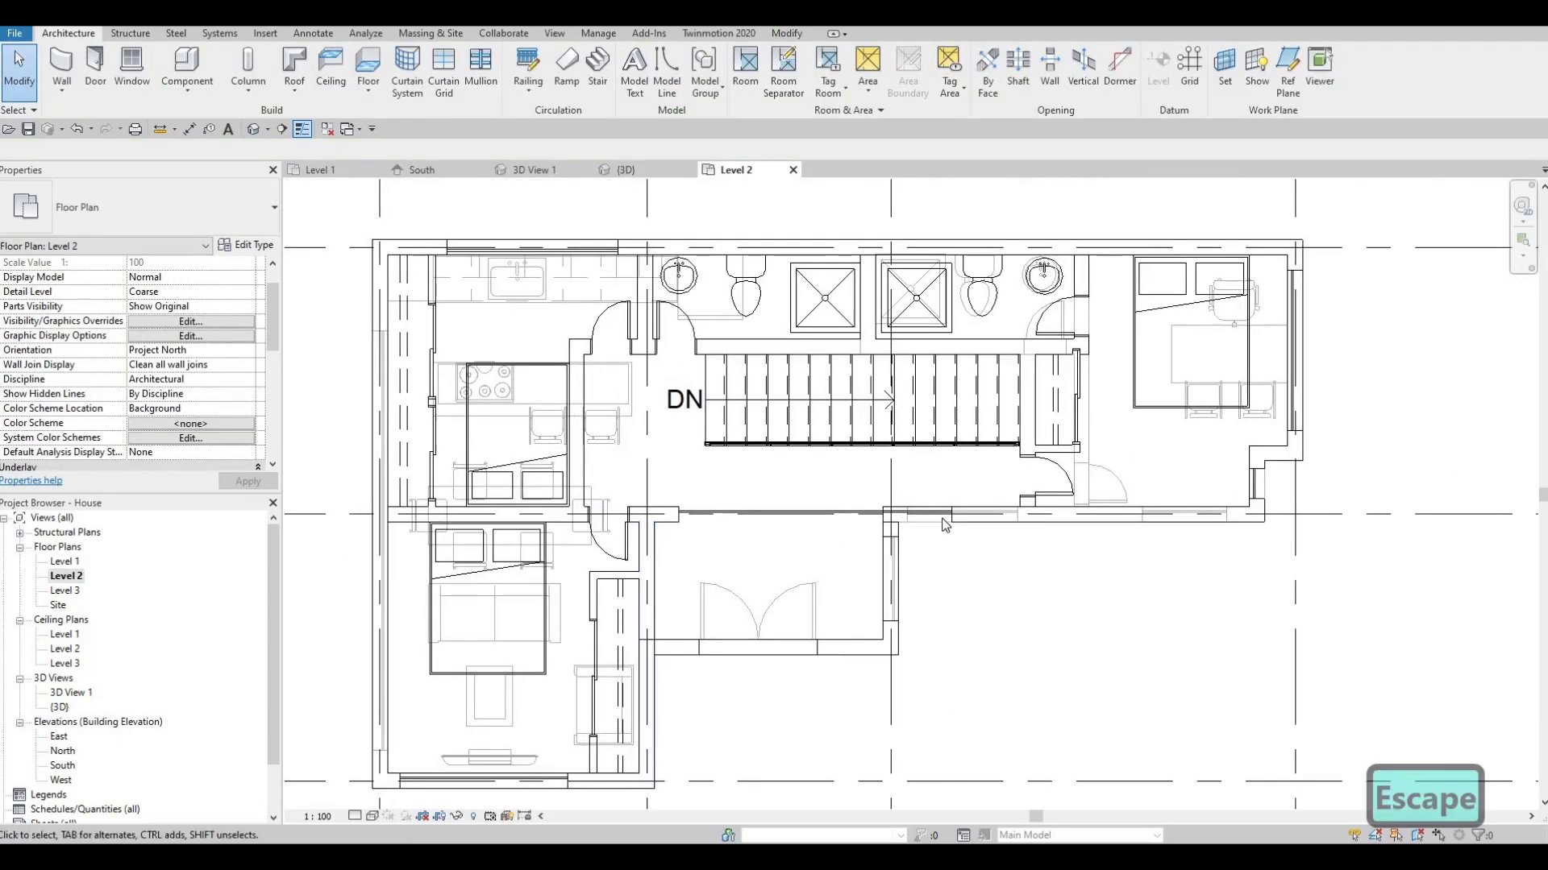
{"action": "scroll", "coordinate": [942, 519], "scroll_direction": "up", "scroll_amount": 2}
{"action": "left_click", "coordinate": [947, 521]}
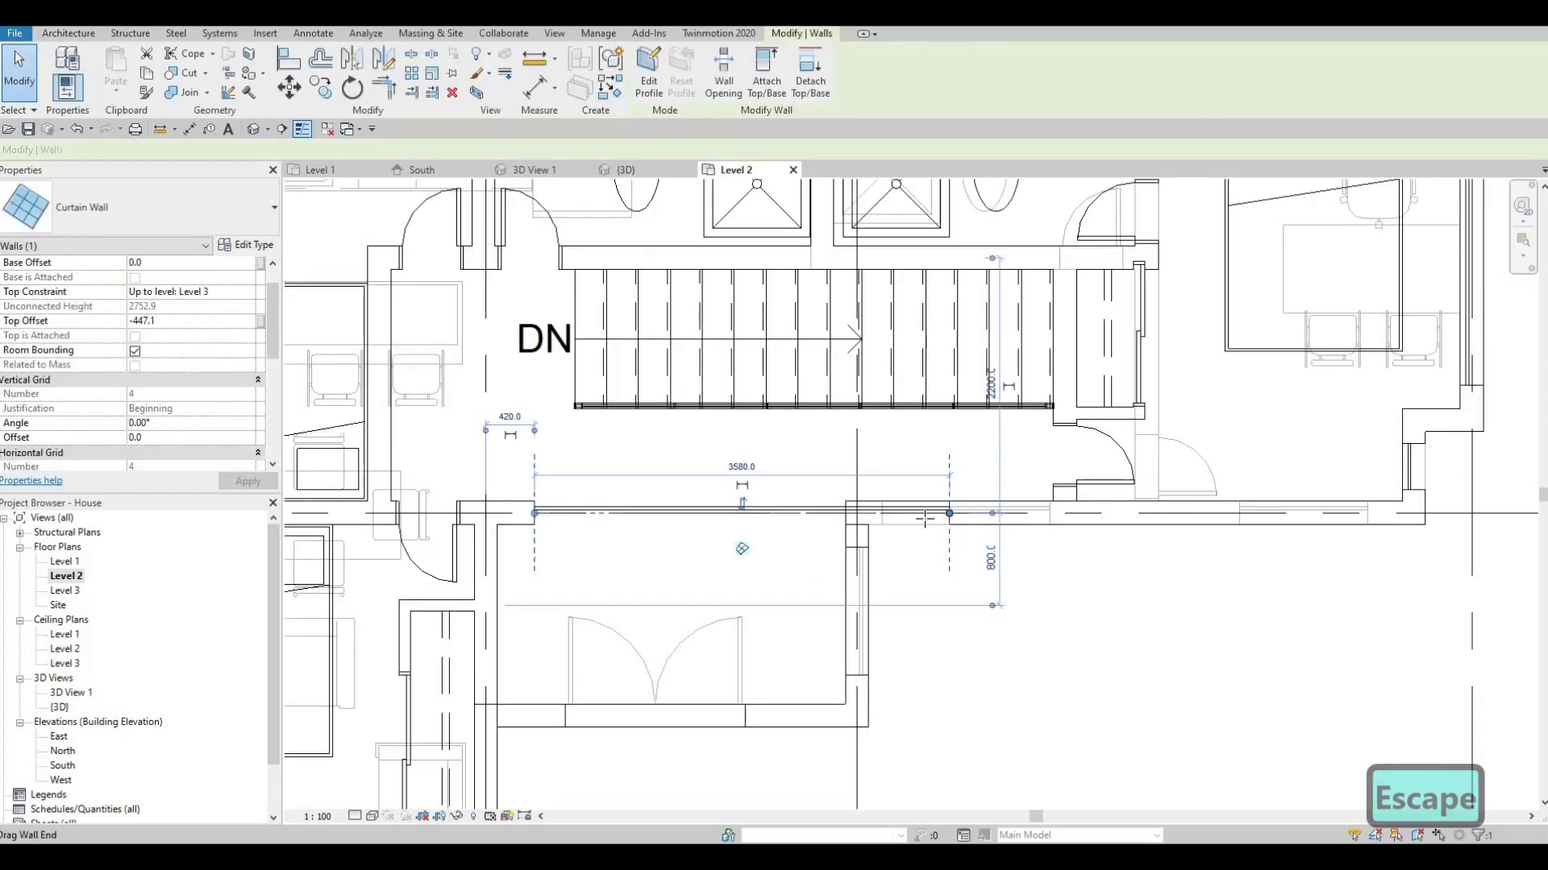
{"action": "left_click_drag", "start_coordinate": [925, 519], "coordinate": [840, 548]}
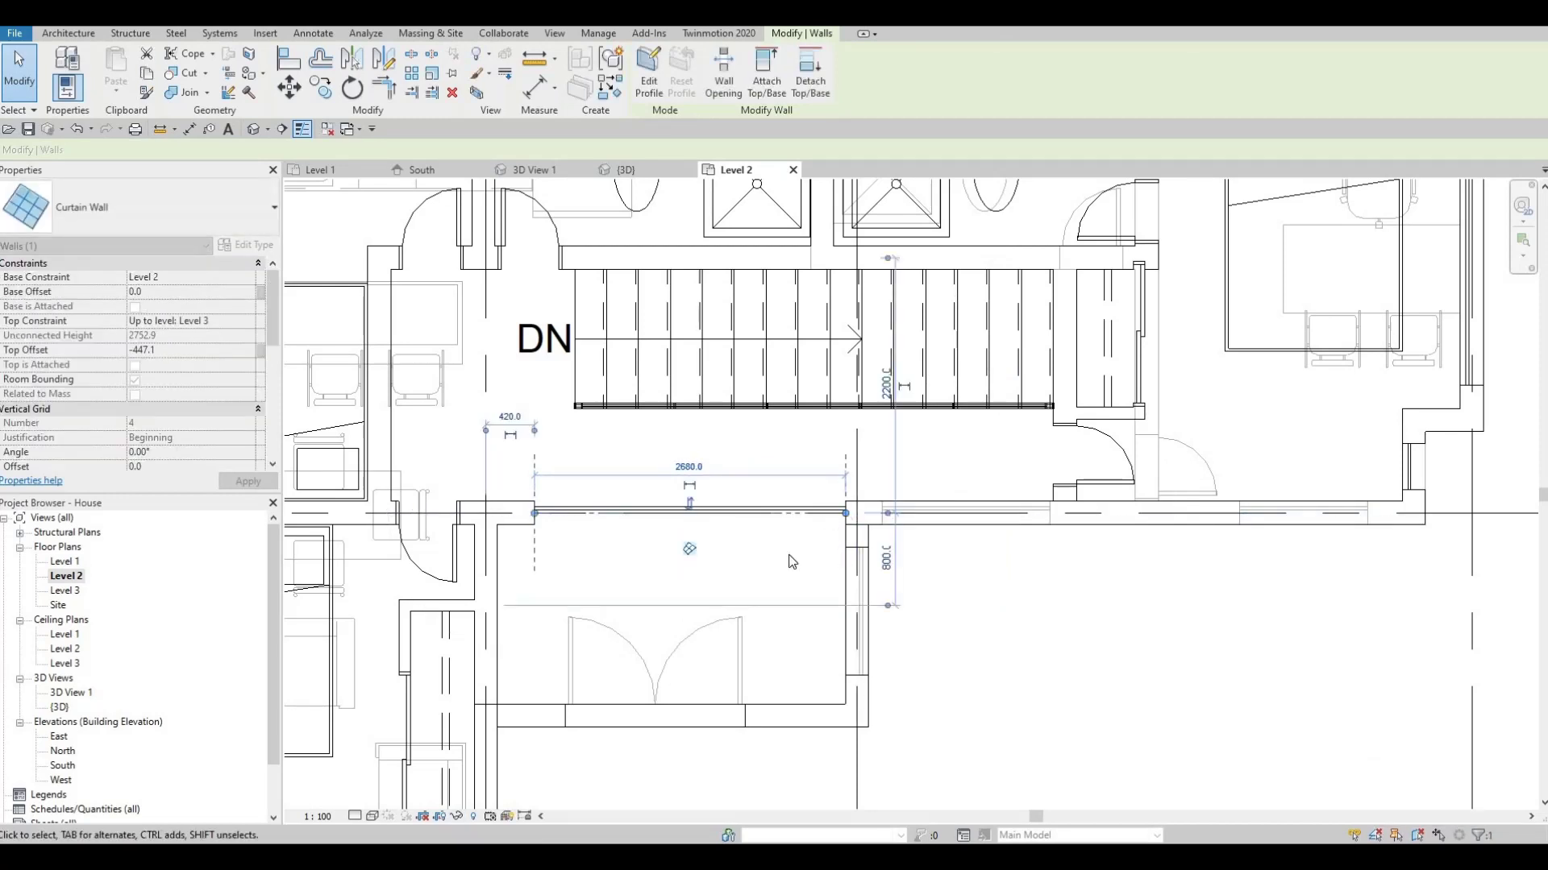
{"action": "key", "text": "Escape"}
{"action": "key", "text": "Escape"}
Stretch the west end of the same curtain wall toward the bedroom wall until it is about 2800 mm long.
{"action": "scroll", "coordinate": [806, 456], "scroll_direction": "down", "scroll_amount": 3}
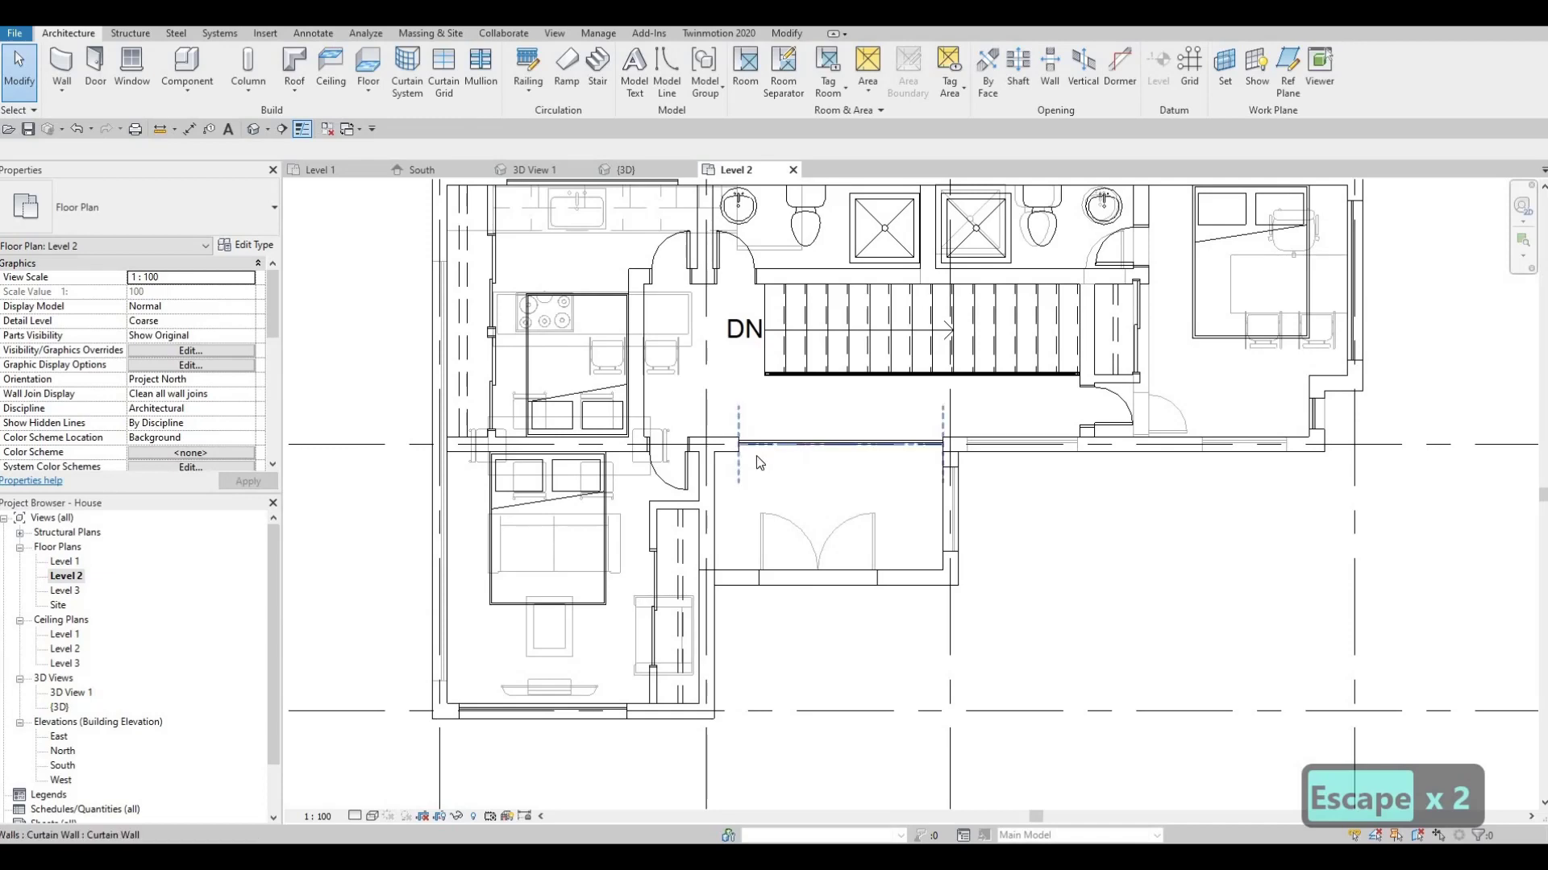
{"action": "scroll", "coordinate": [753, 452], "scroll_direction": "up", "scroll_amount": 3}
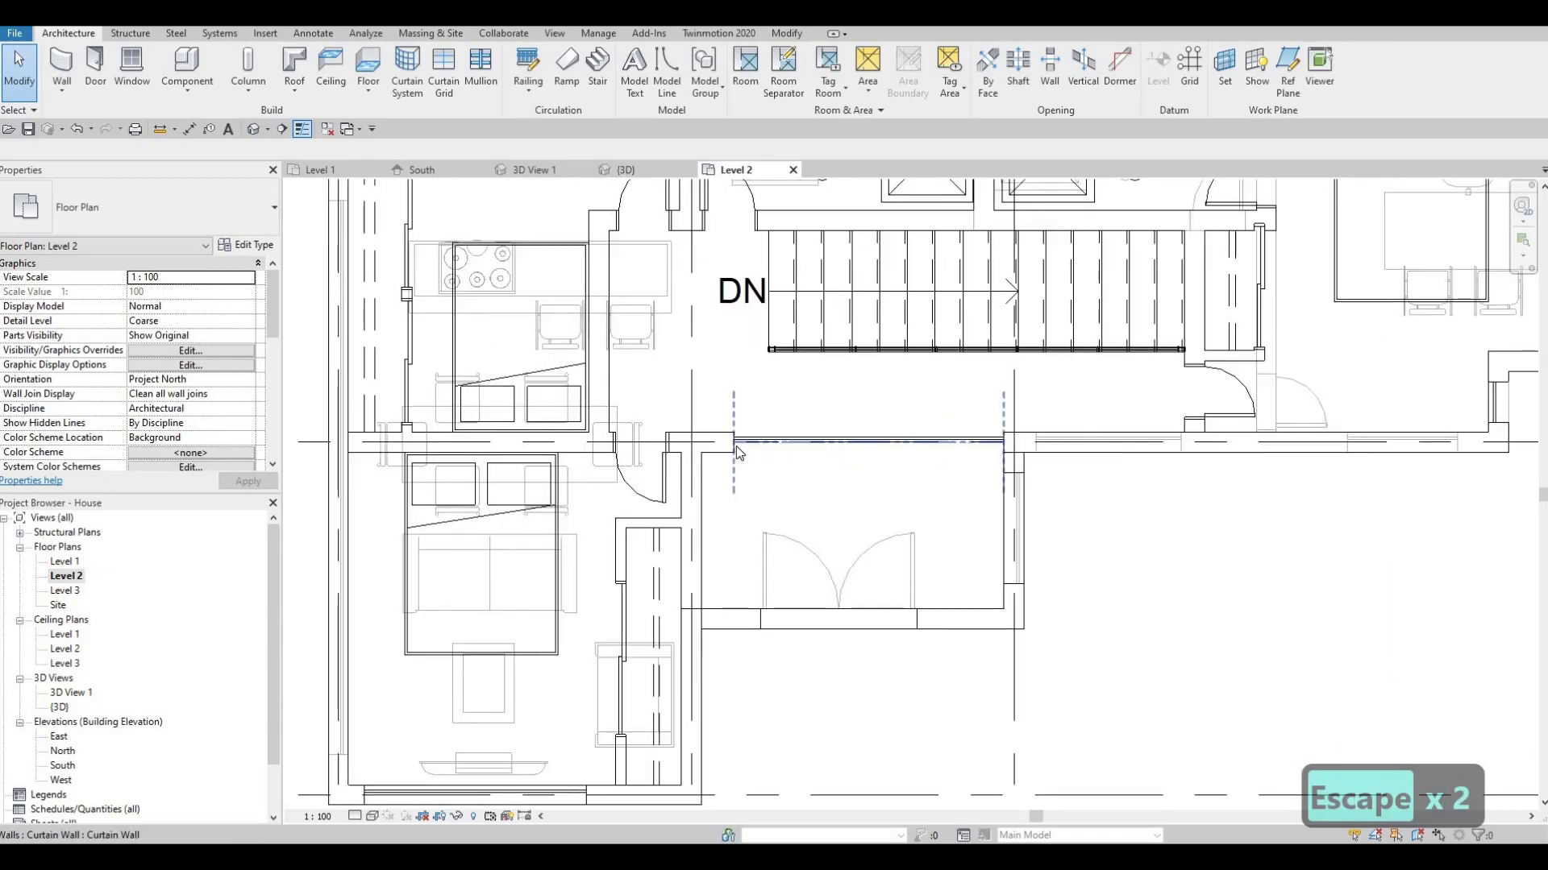
{"action": "left_click", "coordinate": [736, 445]}
{"action": "left_click_drag", "start_coordinate": [733, 442], "coordinate": [727, 447]}
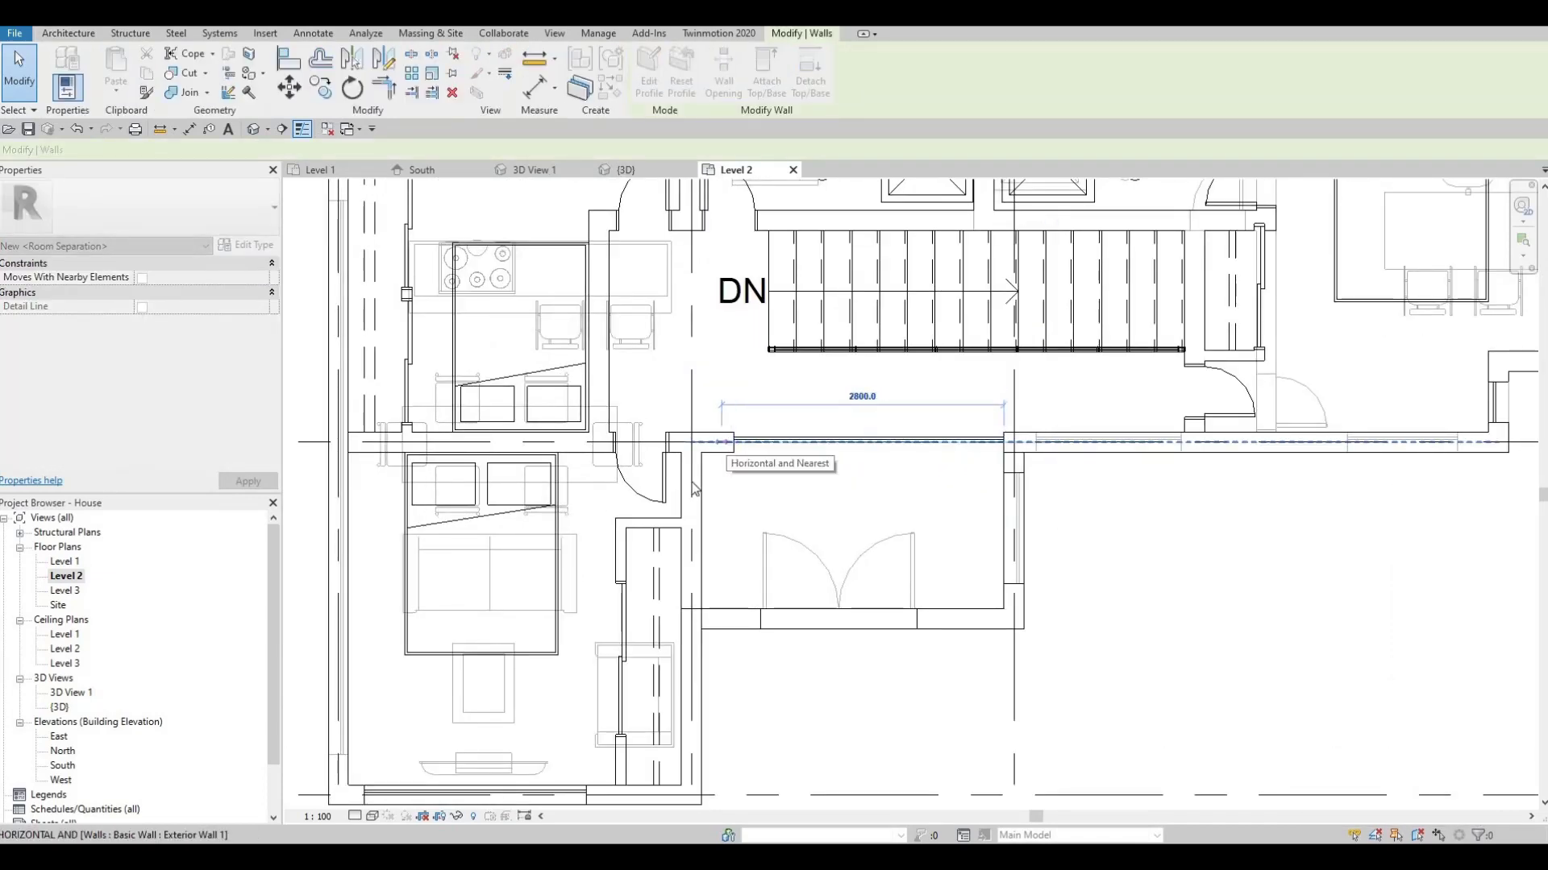
{"action": "key", "text": "Escape"}
{"action": "key", "text": "Escape"}
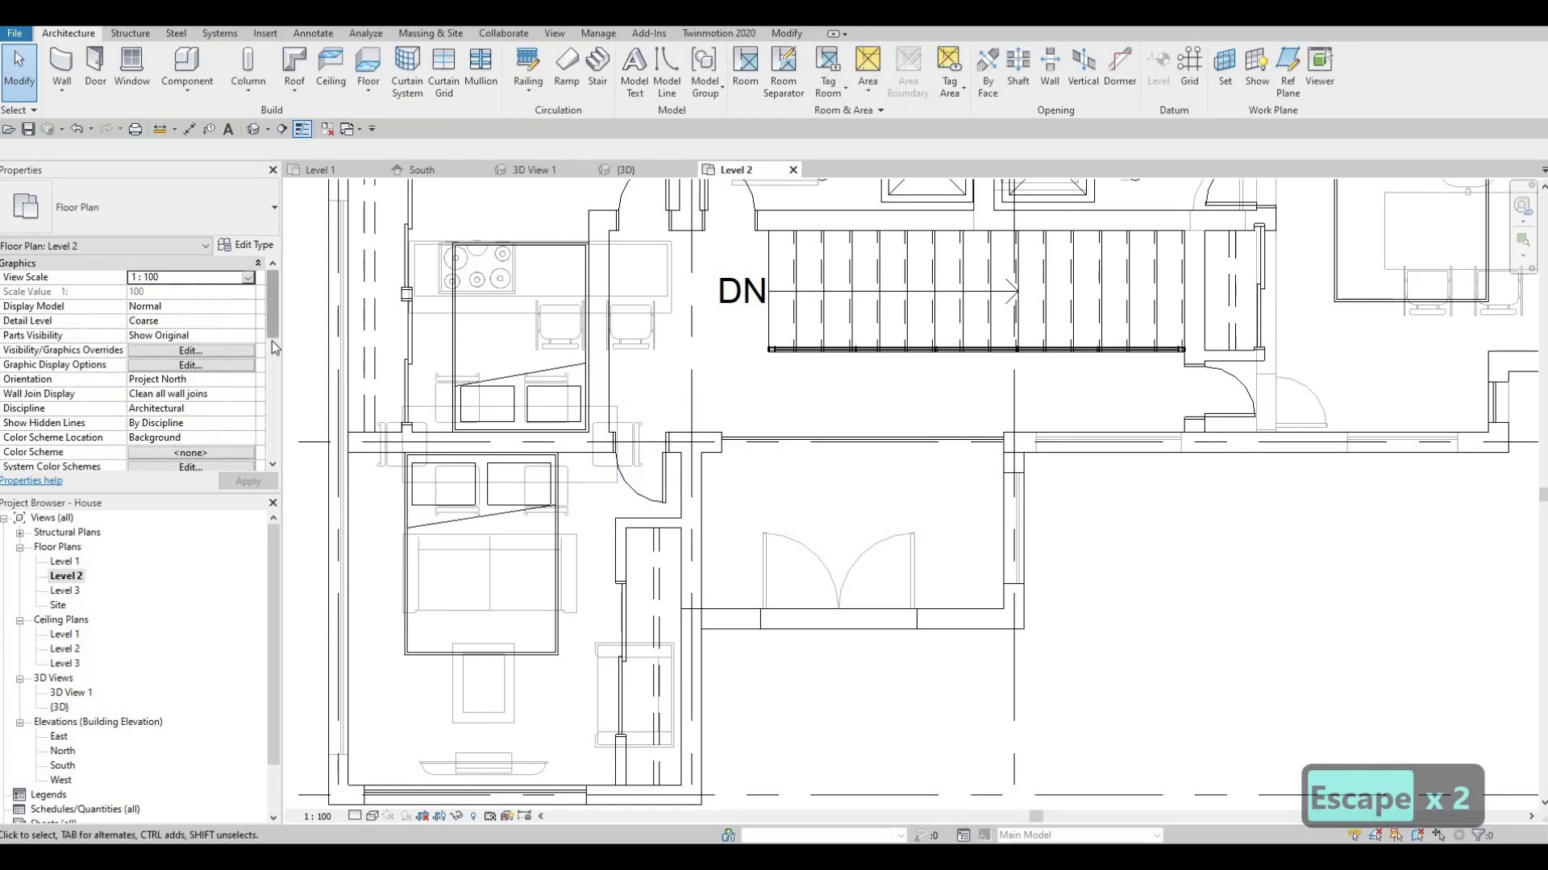
Set the underlay base level of the Level 2 plan to None.
{"action": "scroll", "coordinate": [273, 341], "scroll_direction": "down", "scroll_amount": 3}
{"action": "scroll", "coordinate": [242, 379], "scroll_direction": "down", "scroll_amount": 1}
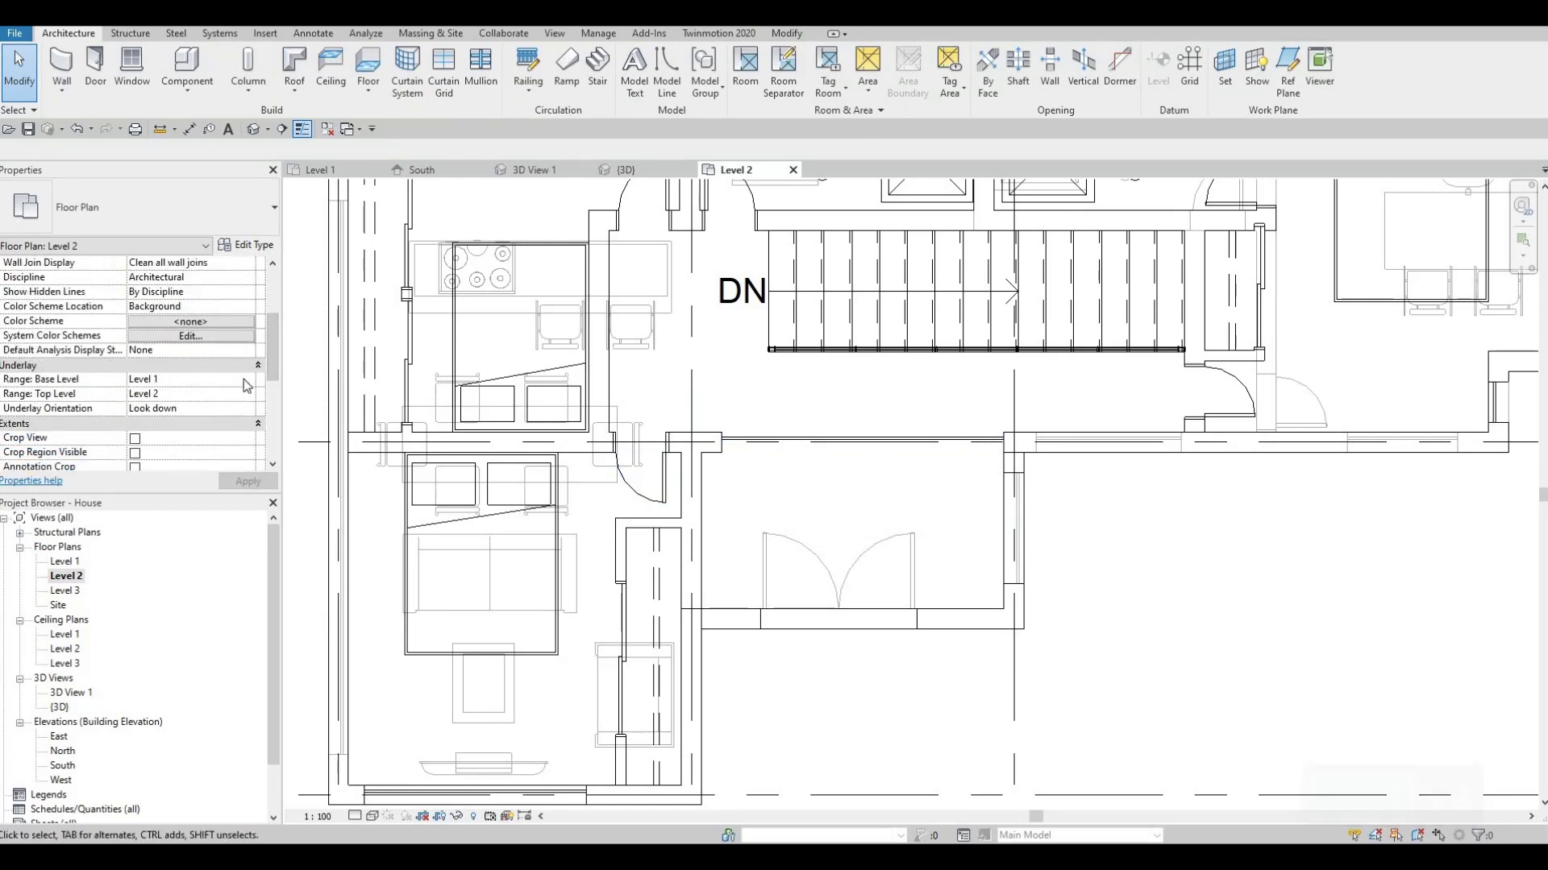
{"action": "key", "text": "alt+Down"}
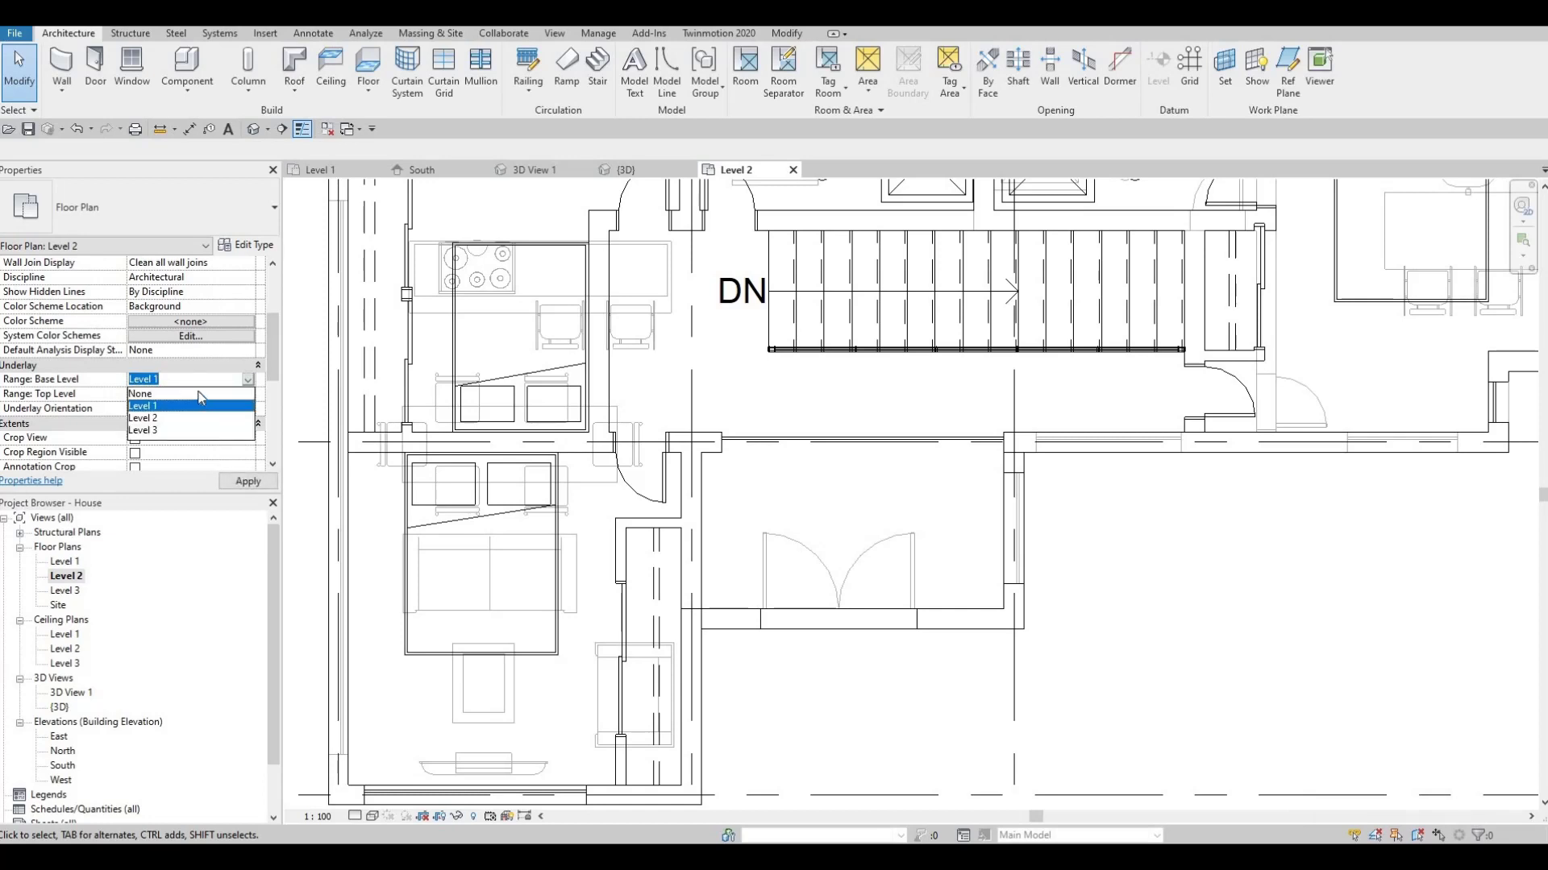
{"action": "left_click", "coordinate": [240, 487]}
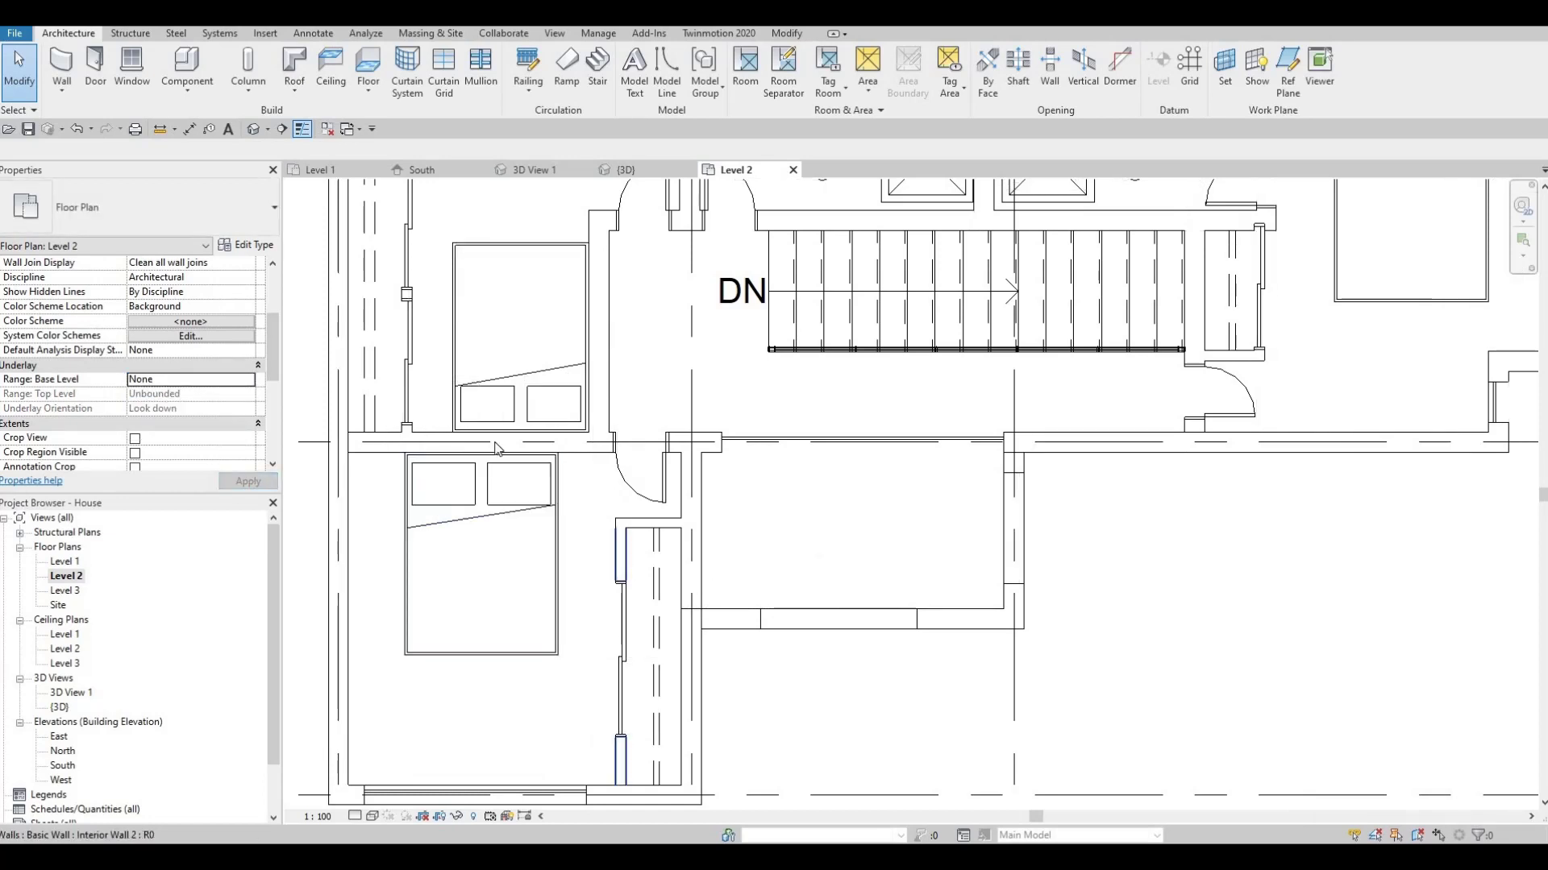
{"action": "scroll", "coordinate": [626, 562], "scroll_direction": "down", "scroll_amount": 2}
{"action": "key", "text": "Escape"}
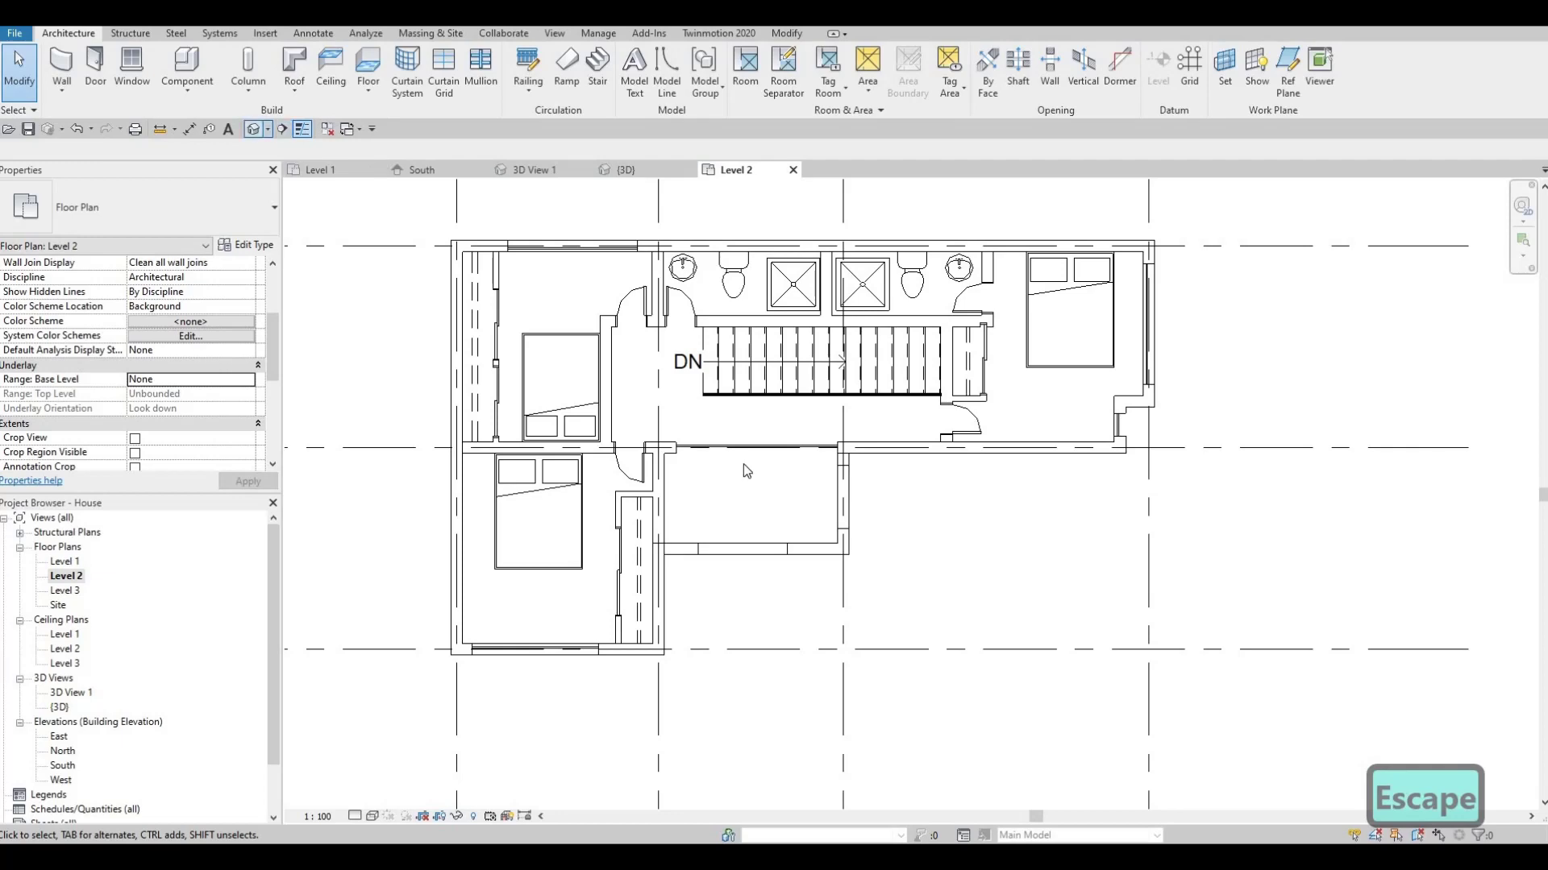
In the 3D view, align the narrow ground-floor curtain wall in the southeast corner recess with the upper curtain wall above it.
{"action": "key", "text": "ctrl+Tab"}
{"action": "scroll", "coordinate": [761, 468], "scroll_direction": "down", "scroll_amount": 2}
{"action": "middle_click_drag", "start_coordinate": [809, 482], "coordinate": [777, 519], "text": "shift"}
{"action": "scroll", "coordinate": [825, 455], "scroll_direction": "up", "scroll_amount": 1}
{"action": "middle_click_drag", "start_coordinate": [809, 595], "coordinate": [846, 532], "text": "shift"}
{"action": "scroll", "coordinate": [883, 506], "scroll_direction": "up", "scroll_amount": 6}
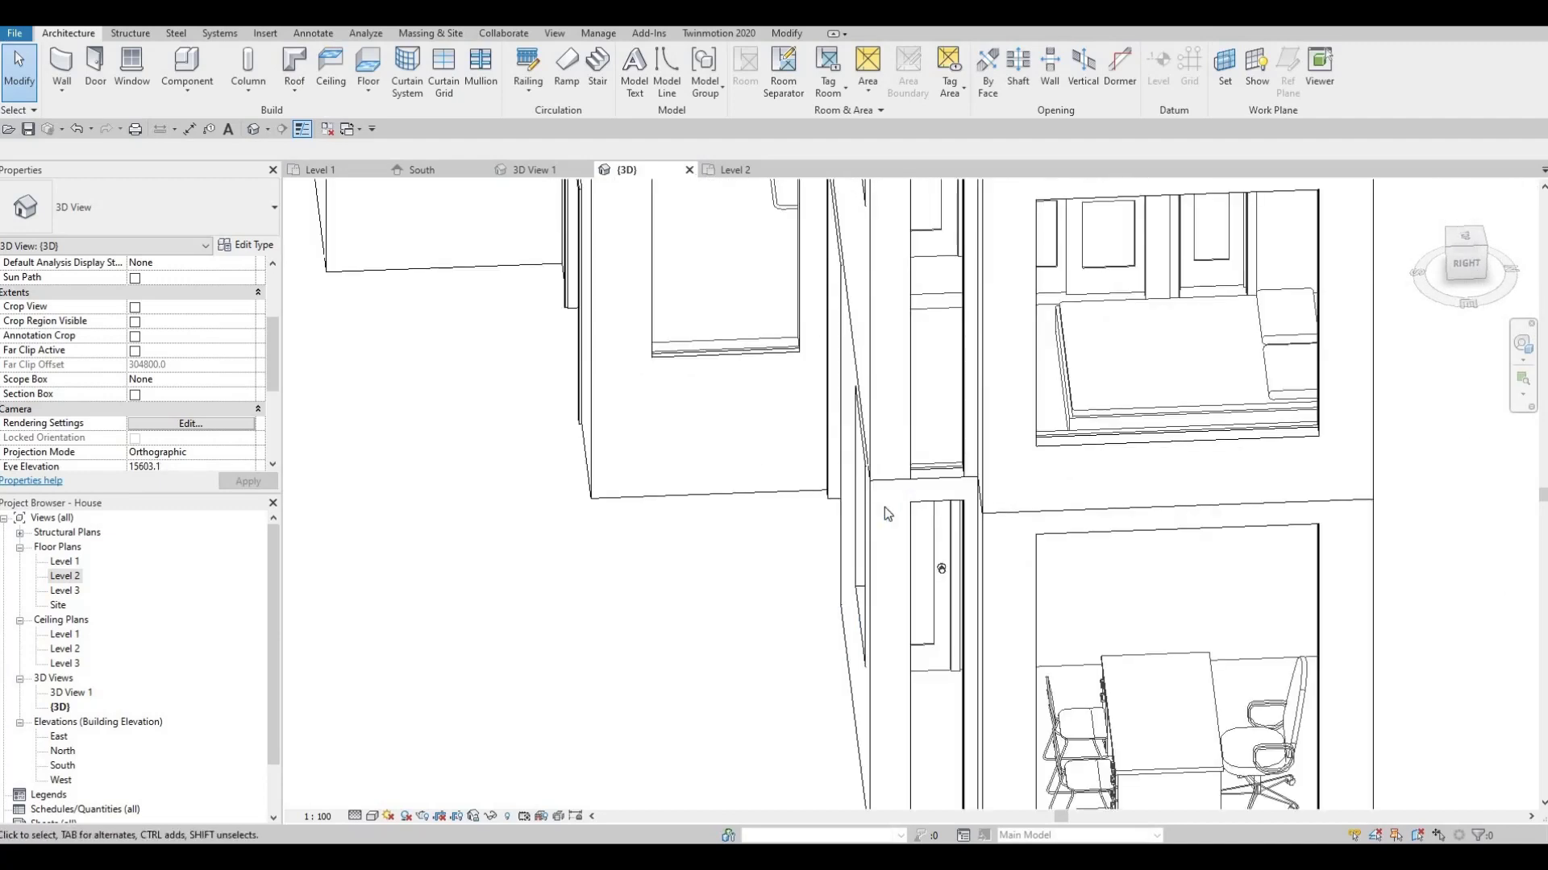
{"action": "key", "text": "a"}
{"action": "key", "text": "l"}
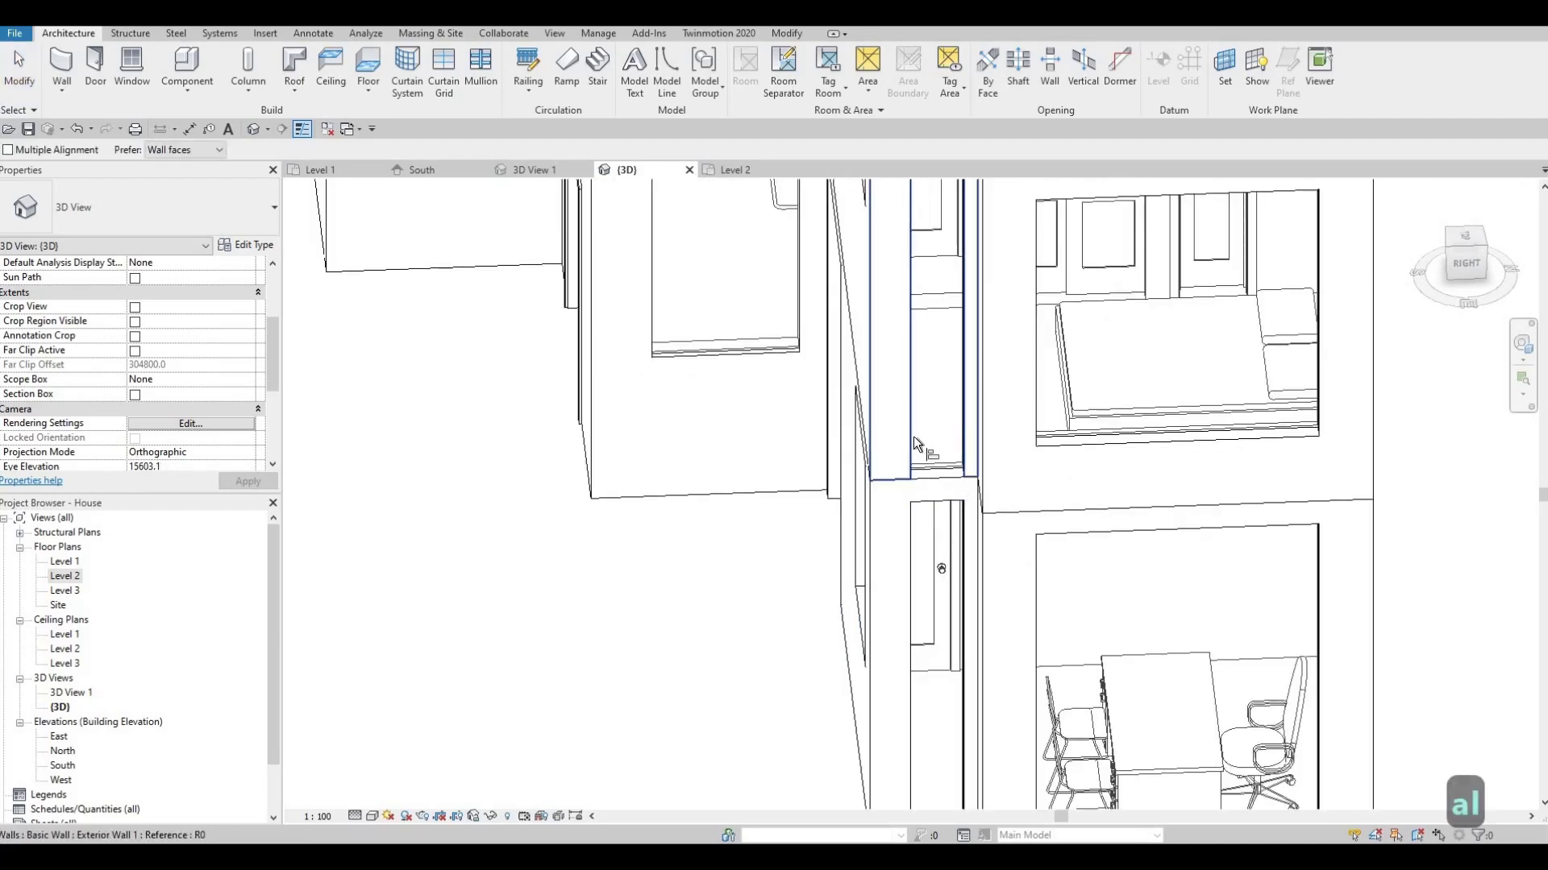
{"action": "left_click", "coordinate": [955, 422]}
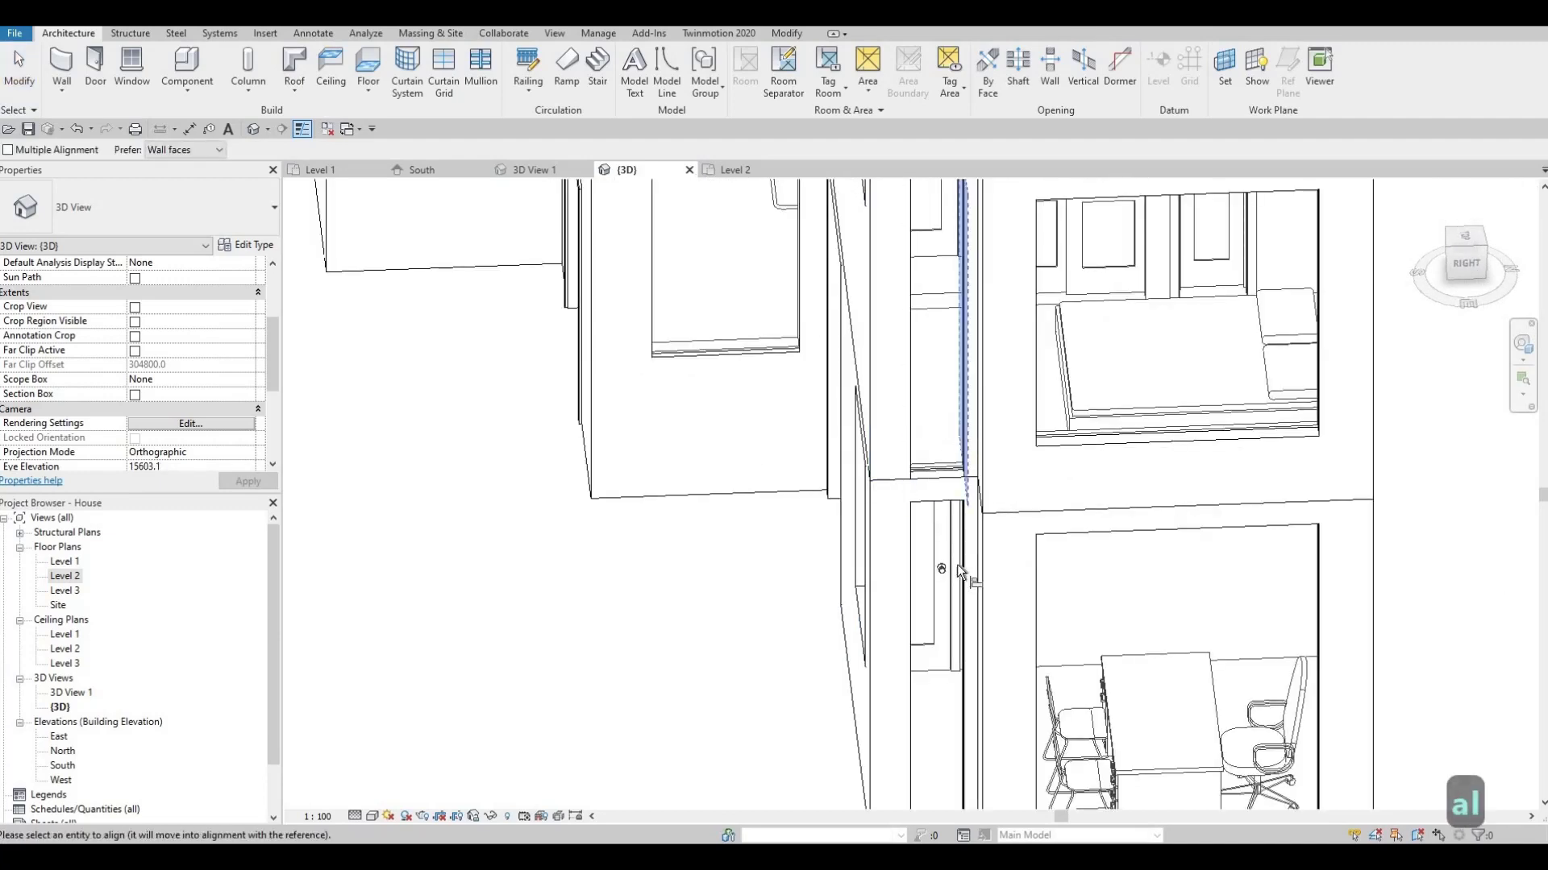
{"action": "left_click", "coordinate": [945, 574]}
{"action": "middle_click_drag", "start_coordinate": [977, 427], "coordinate": [806, 440], "text": "shift"}
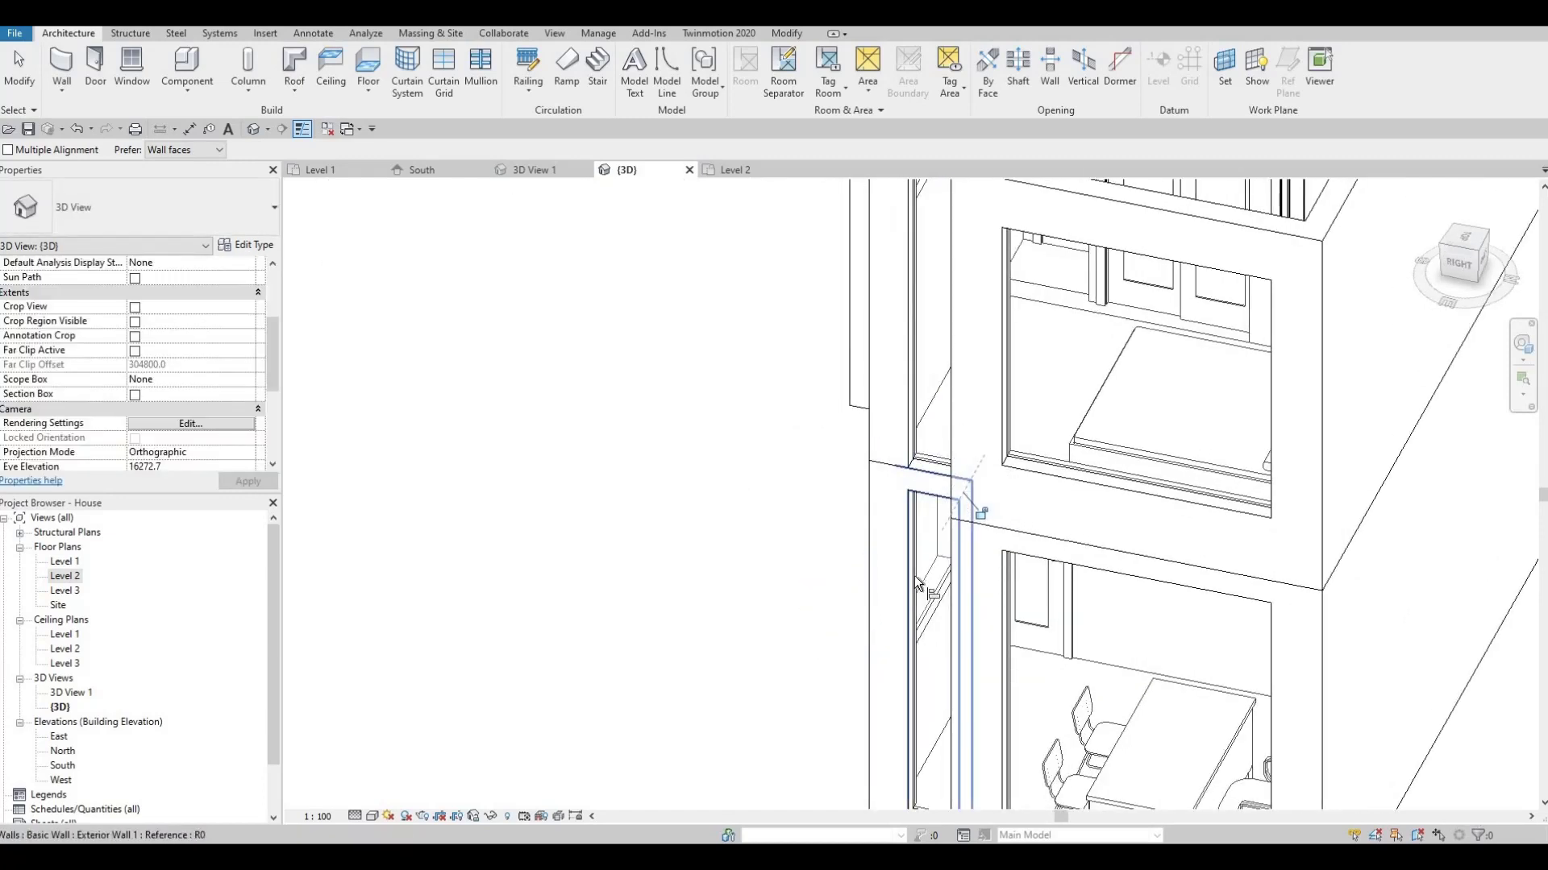
{"action": "left_click", "coordinate": [914, 576]}
{"action": "key", "text": "Escape"}
{"action": "key", "text": "Escape"}
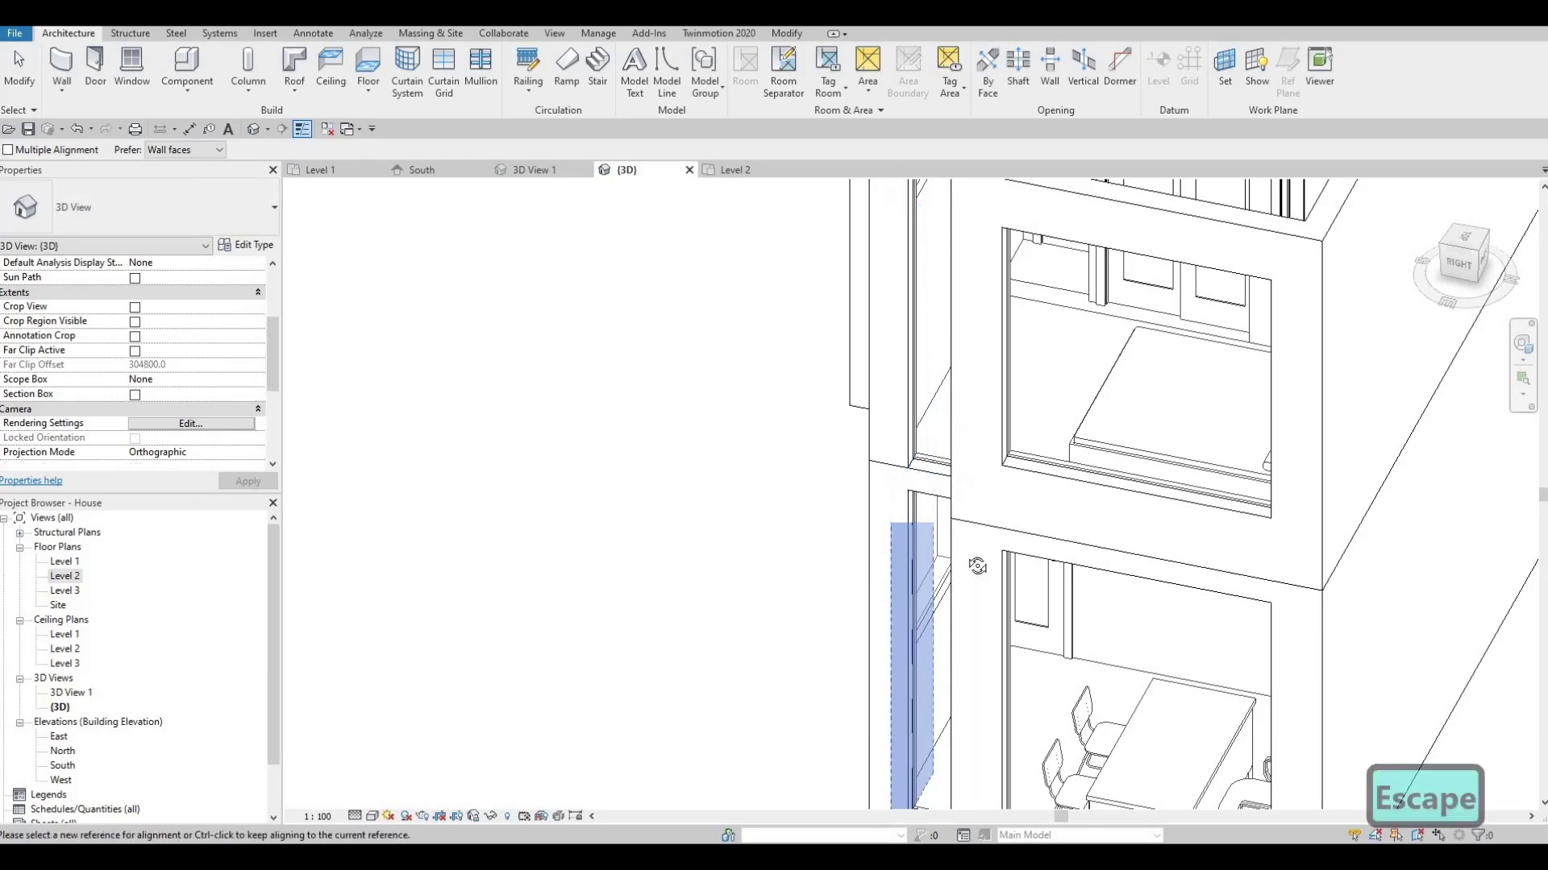
{"action": "middle_click_drag", "start_coordinate": [918, 424], "coordinate": [1087, 605], "text": "shift"}
{"action": "scroll", "coordinate": [1093, 406], "scroll_direction": "down", "scroll_amount": 3}
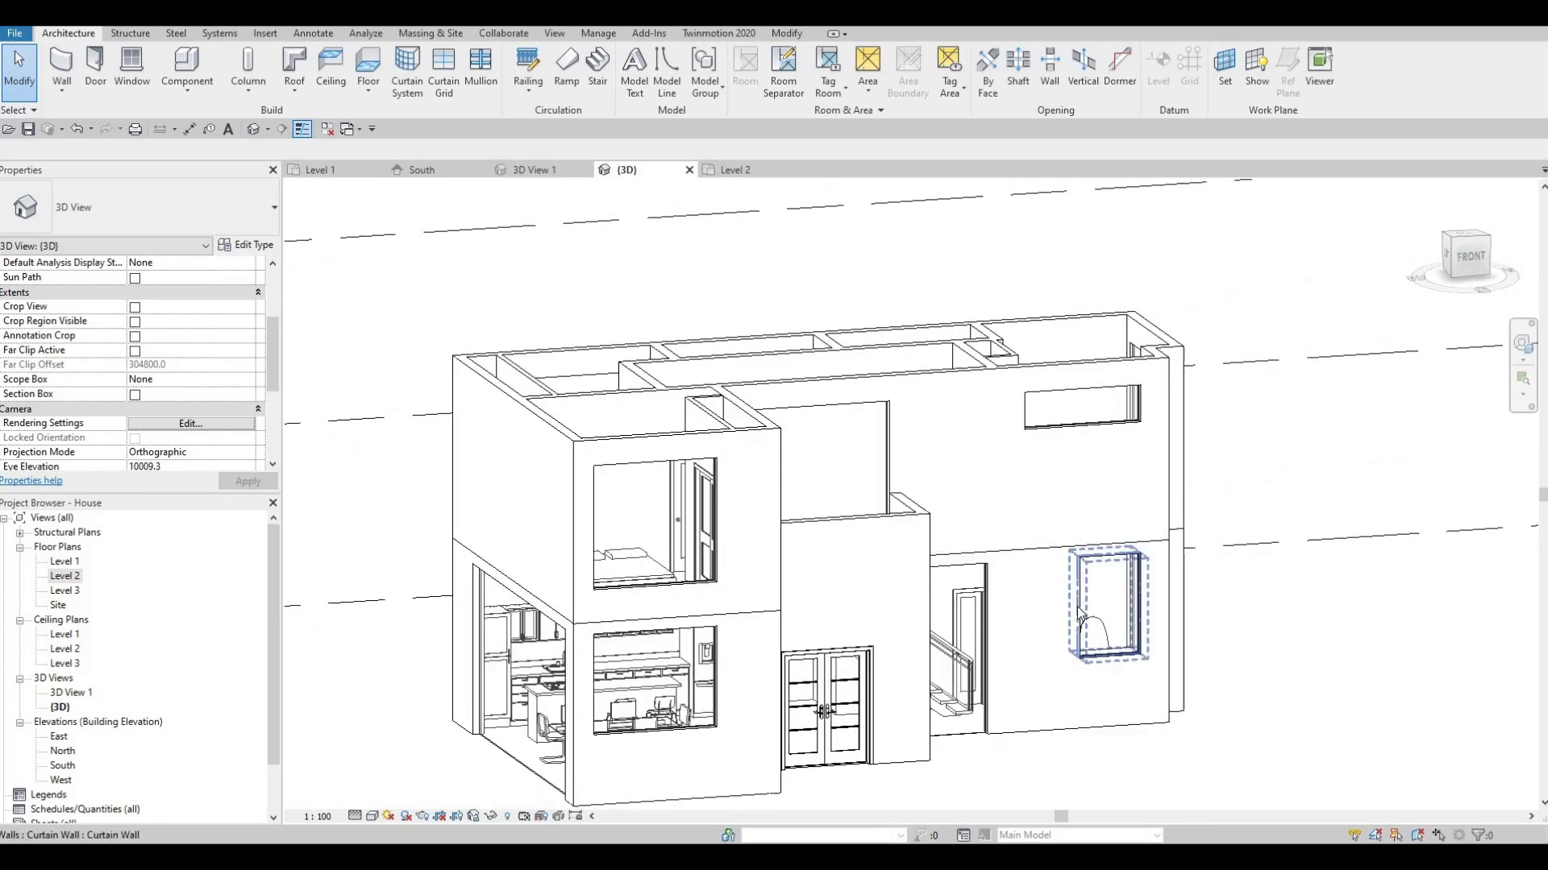
{"action": "left_click", "coordinate": [1084, 612]}
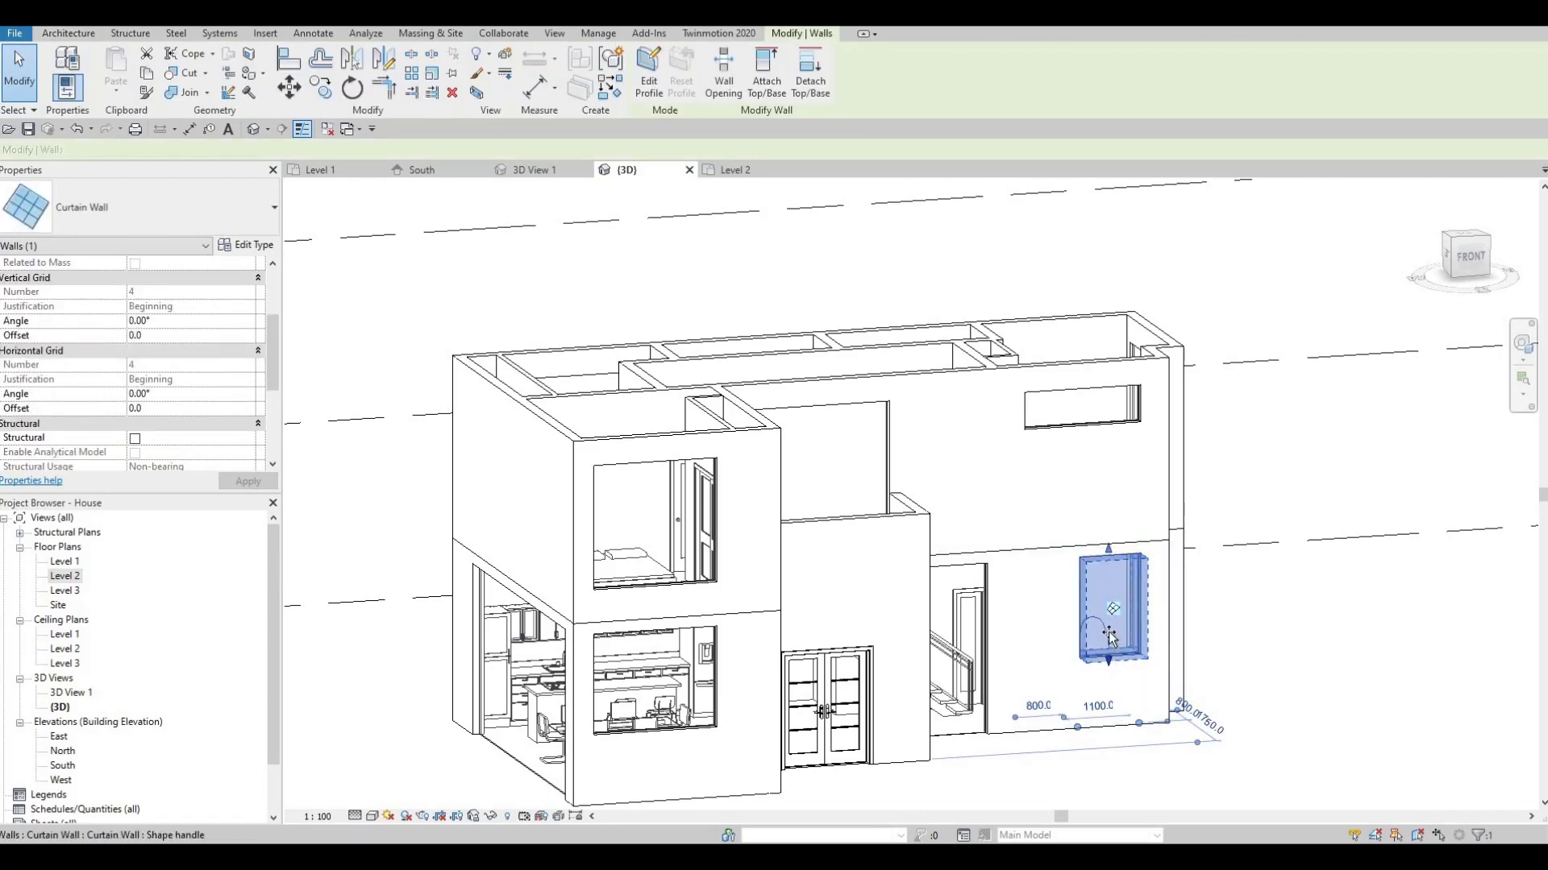
{"action": "left_click_drag", "start_coordinate": [1109, 637], "coordinate": [1112, 660]}
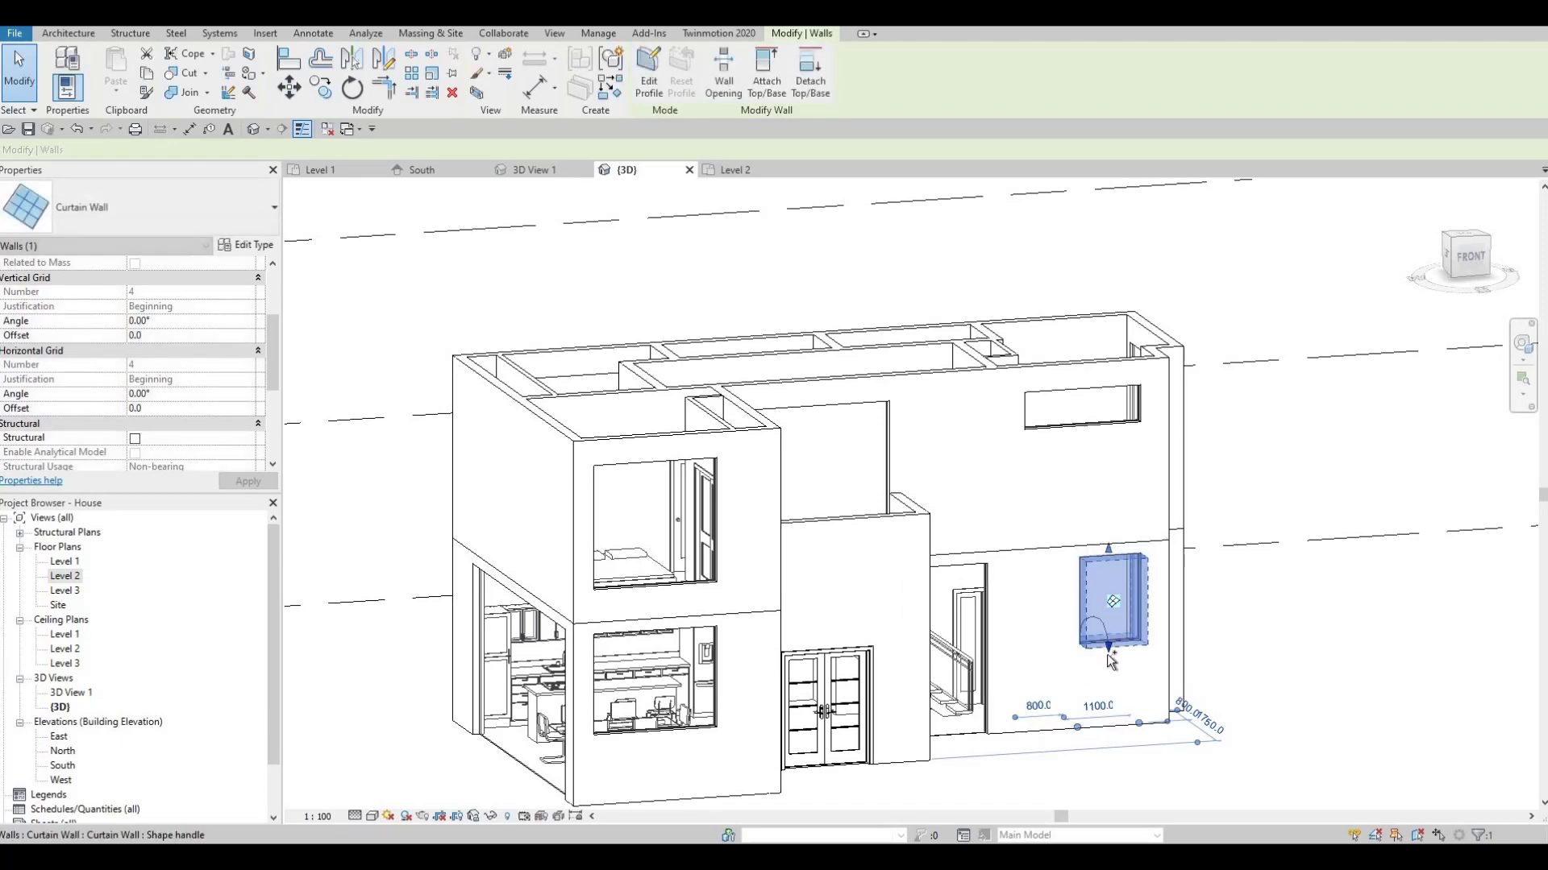
{"action": "key", "text": "ctrl+z"}
{"action": "middle_click_drag", "start_coordinate": [1048, 645], "coordinate": [979, 631], "text": "shift"}
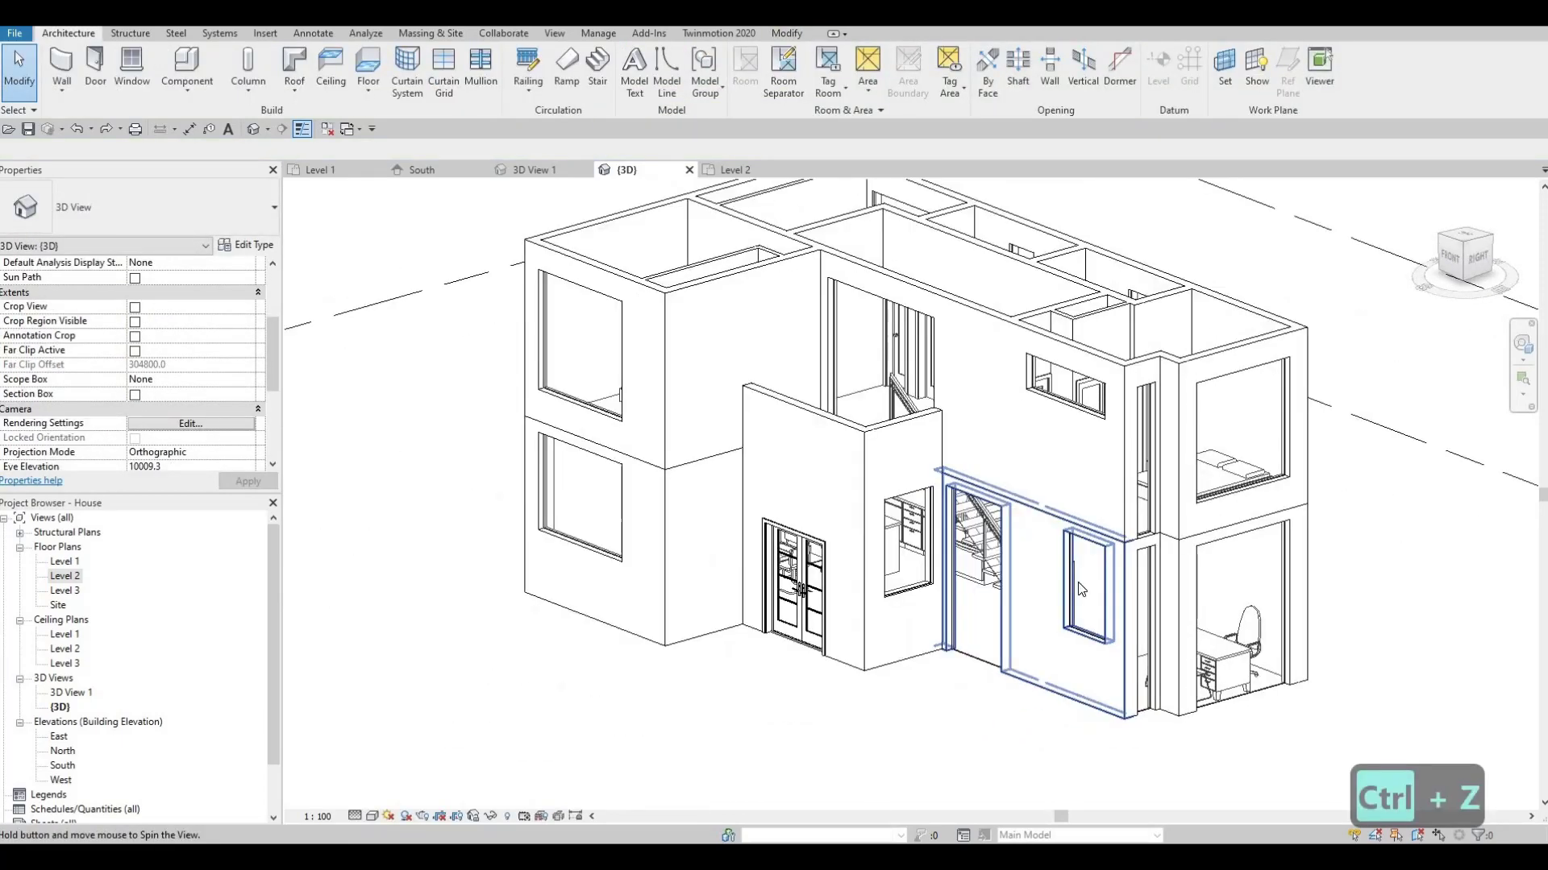
{"action": "middle_click_drag", "start_coordinate": [878, 689], "coordinate": [701, 612], "text": "shift"}
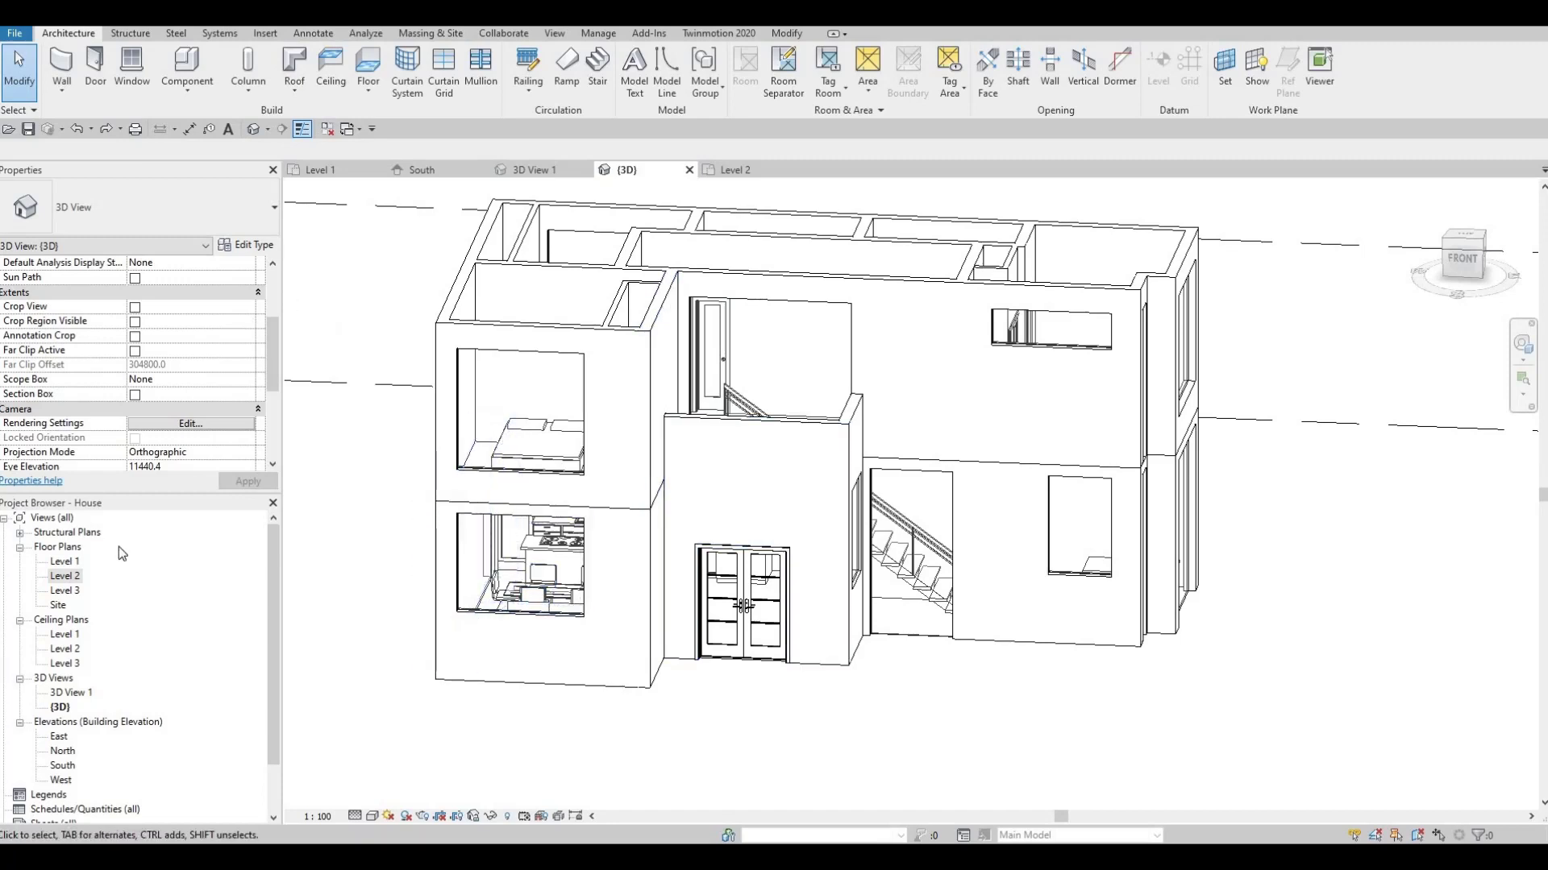
In the Level 1 plan, start a Floor 1 floor and pick the outer faces of the north and west walls as boundary lines.
{"action": "double_click", "coordinate": [64, 562]}
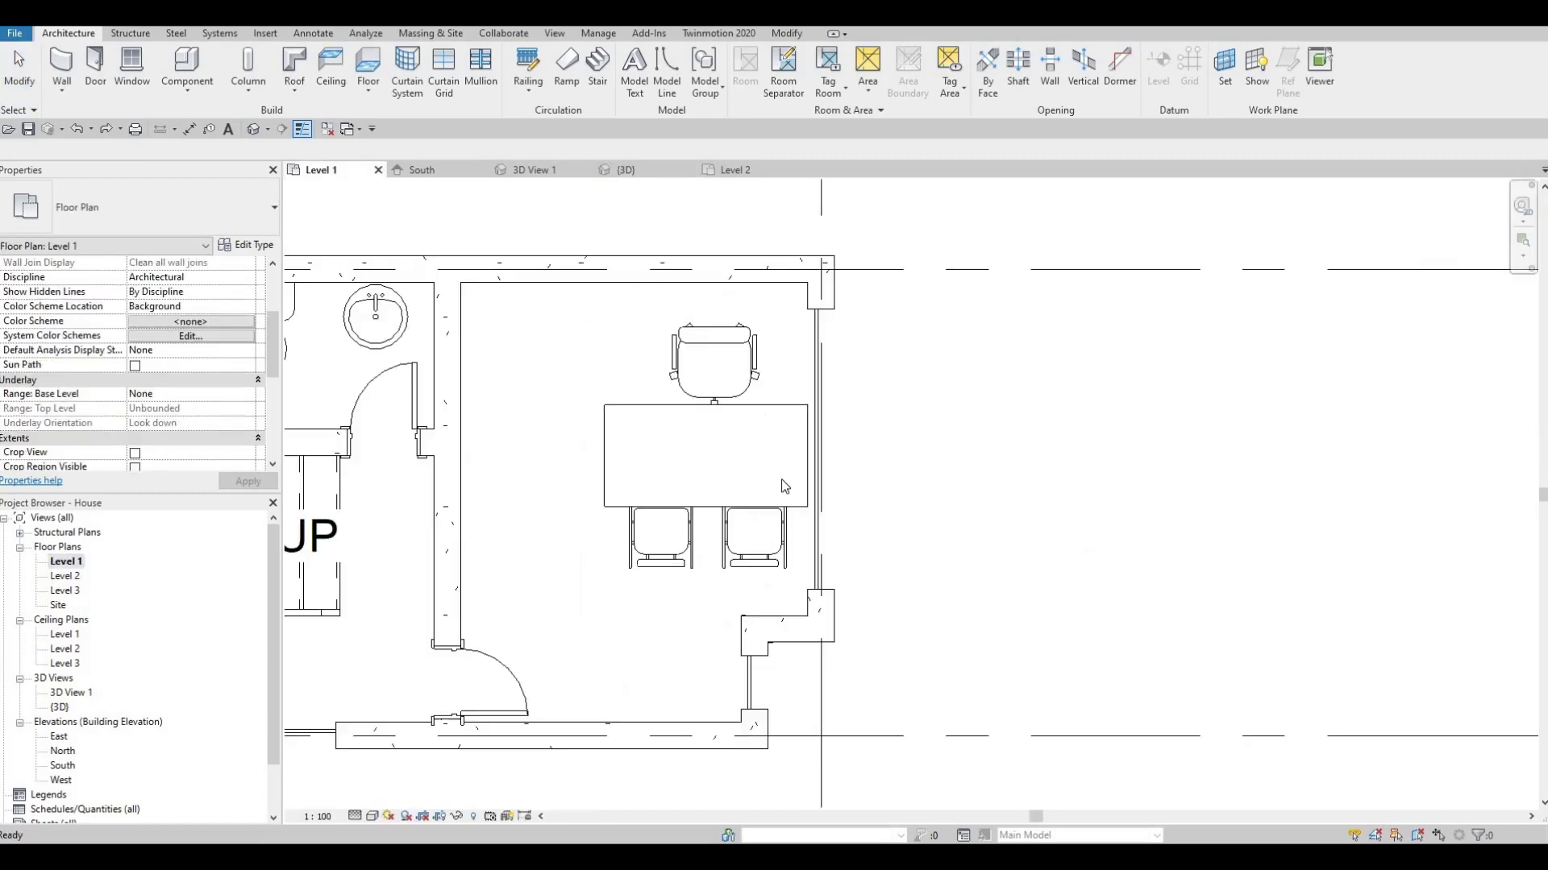
{"action": "scroll", "coordinate": [717, 495], "scroll_direction": "down", "scroll_amount": 2}
{"action": "middle_click_drag", "start_coordinate": [506, 597], "coordinate": [666, 528]}
{"action": "scroll", "coordinate": [665, 524], "scroll_direction": "down", "scroll_amount": 2}
{"action": "middle_click_drag", "start_coordinate": [484, 295], "coordinate": [572, 270]}
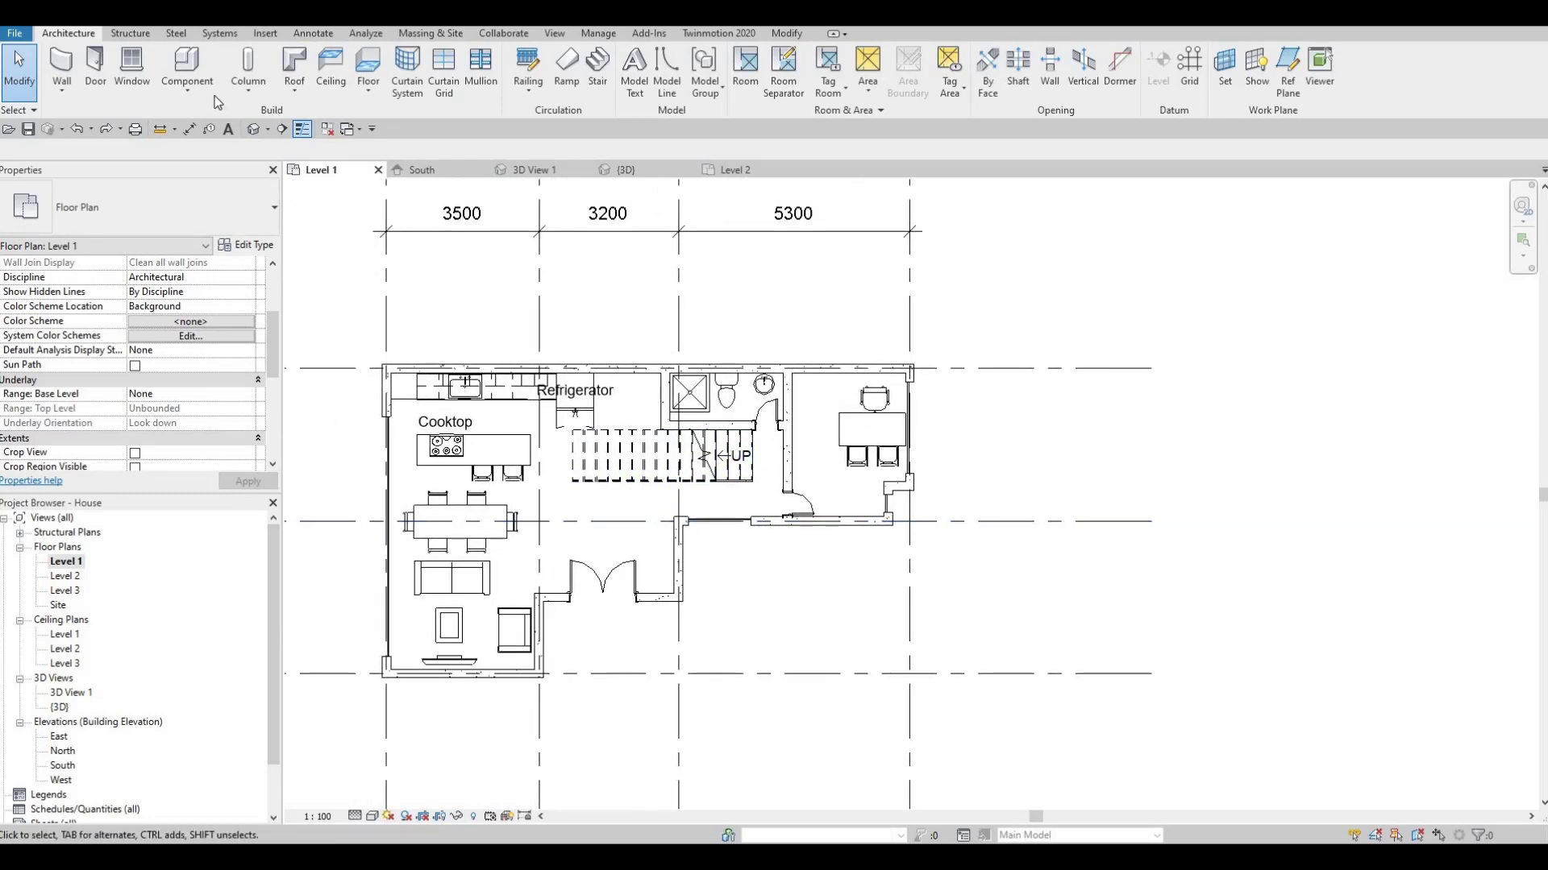
{"action": "left_click", "coordinate": [367, 65]}
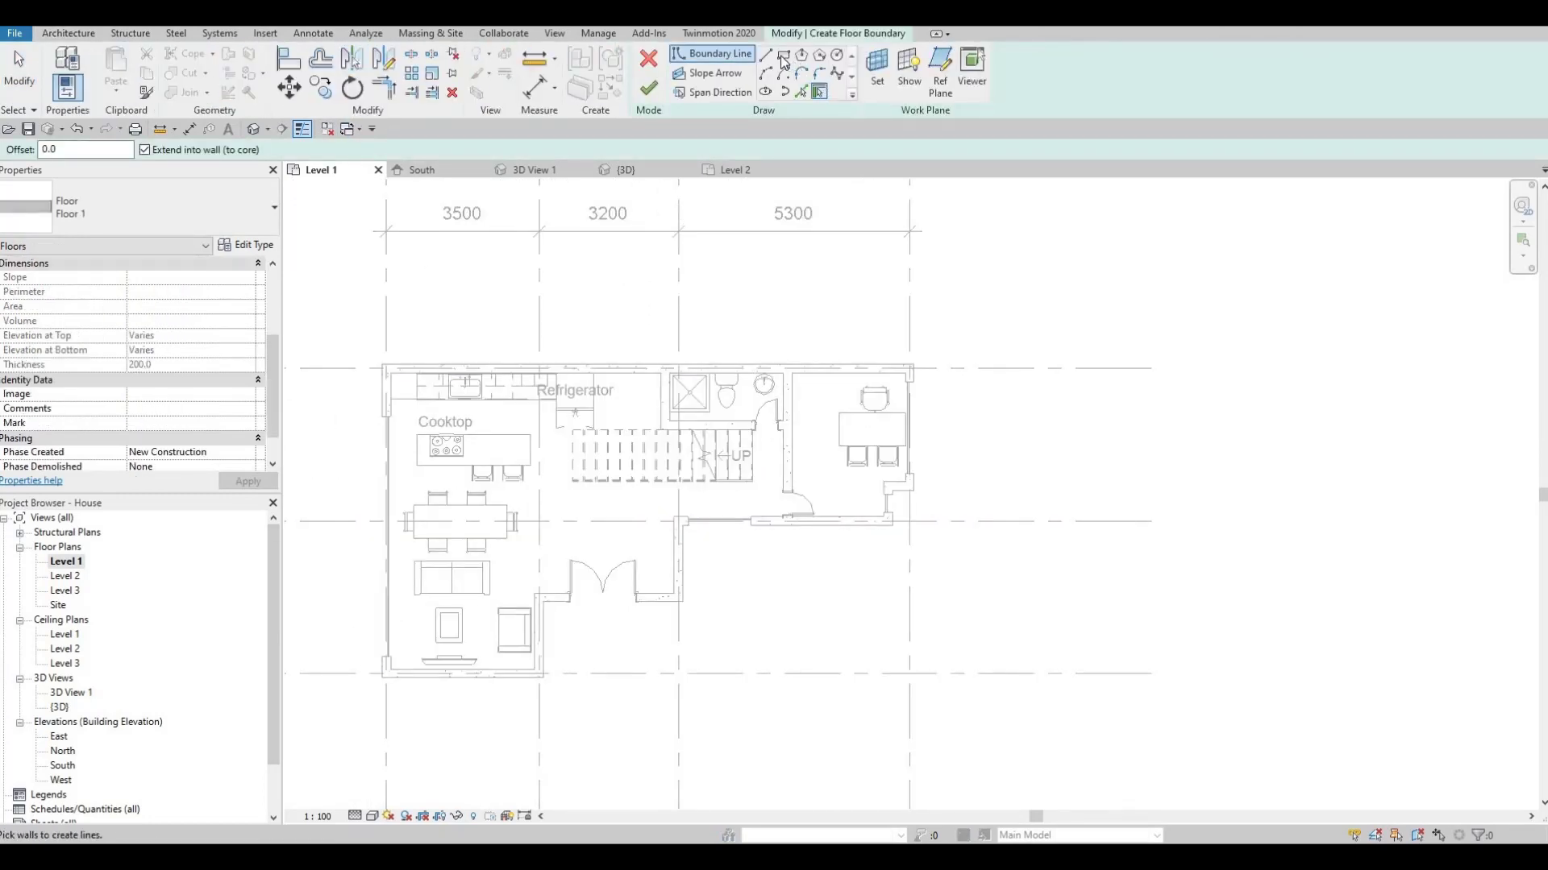
{"action": "left_click", "coordinate": [802, 93]}
{"action": "scroll", "coordinate": [572, 342], "scroll_direction": "up", "scroll_amount": 5}
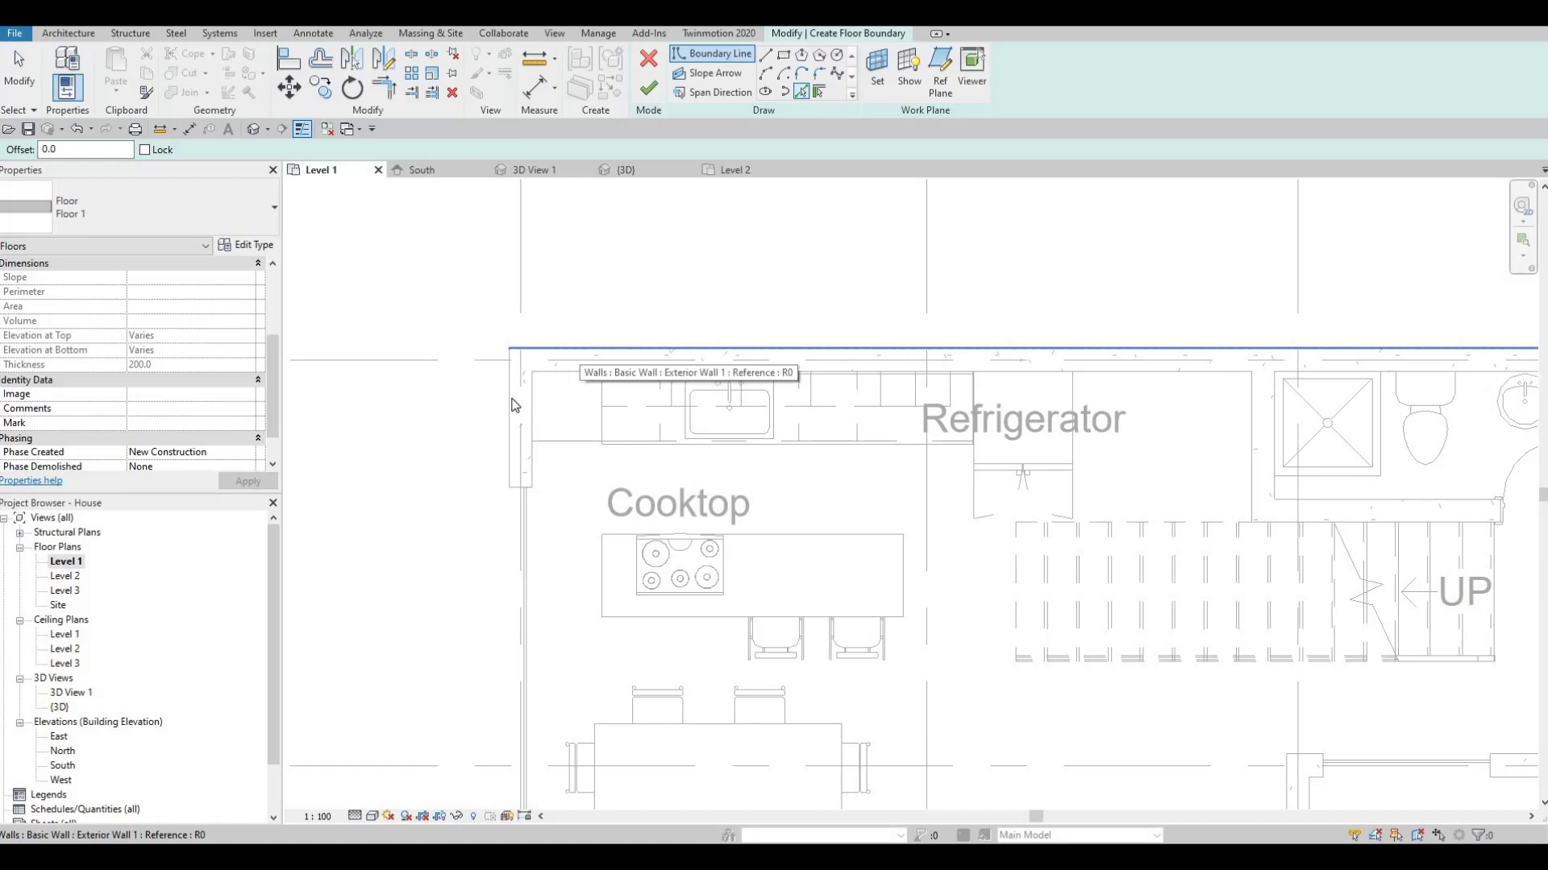
{"action": "left_click", "coordinate": [579, 351]}
{"action": "scroll", "coordinate": [599, 533], "scroll_direction": "down", "scroll_amount": 1}
{"action": "middle_click_drag", "start_coordinate": [612, 726], "coordinate": [619, 529]}
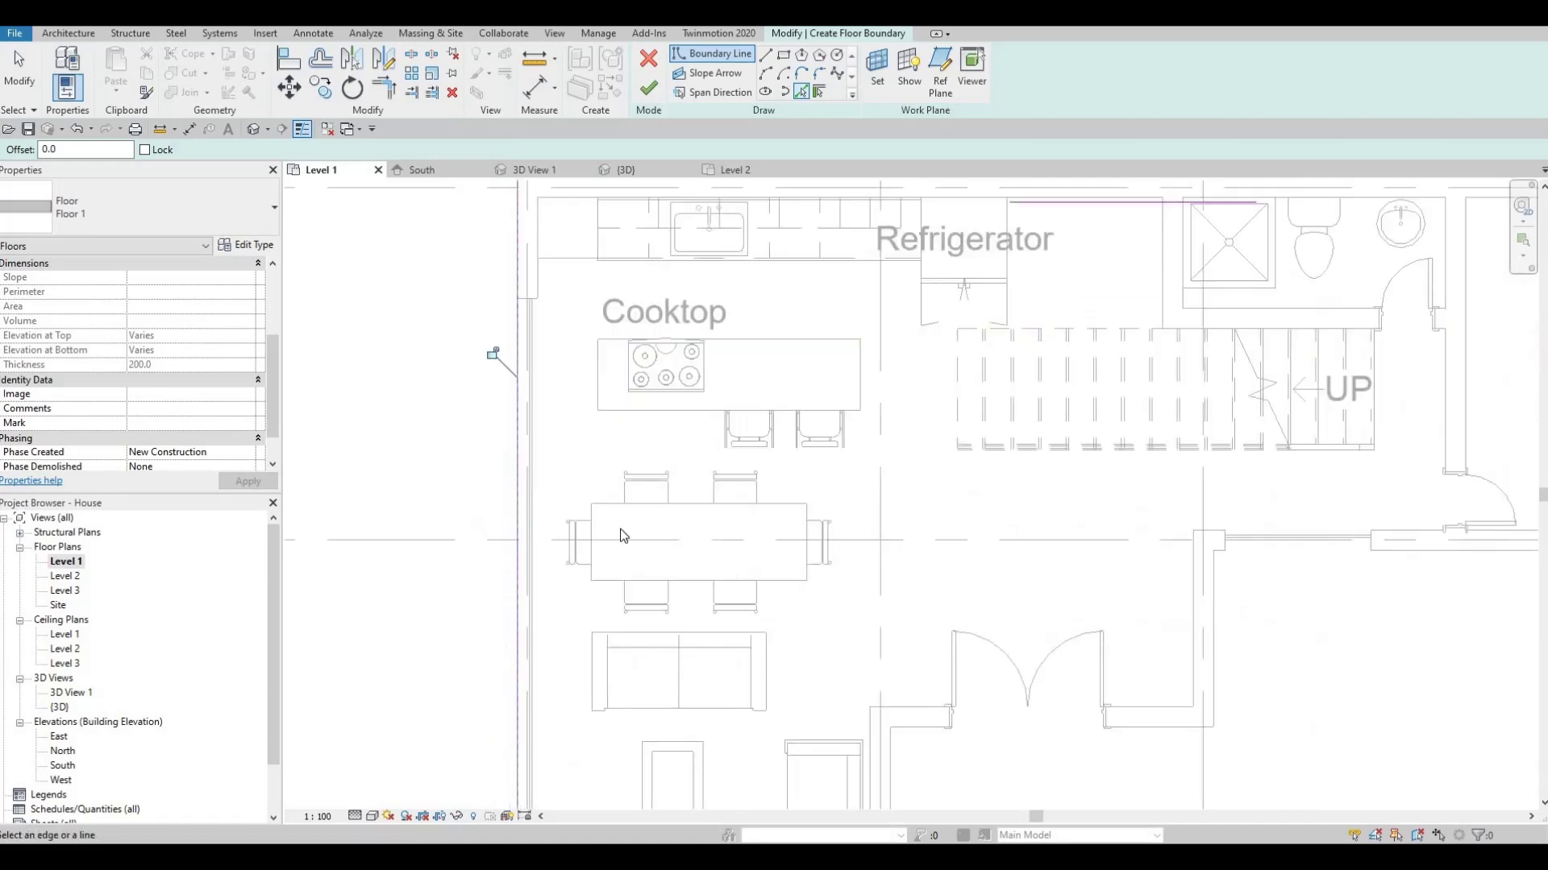
Pick boundary lines along the outer faces of the living room's south and east walls and the entrance's south and east walls.
{"action": "scroll", "coordinate": [619, 532], "scroll_direction": "down", "scroll_amount": 2}
{"action": "middle_click_drag", "start_coordinate": [614, 794], "coordinate": [606, 606]}
{"action": "left_click", "coordinate": [756, 582]}
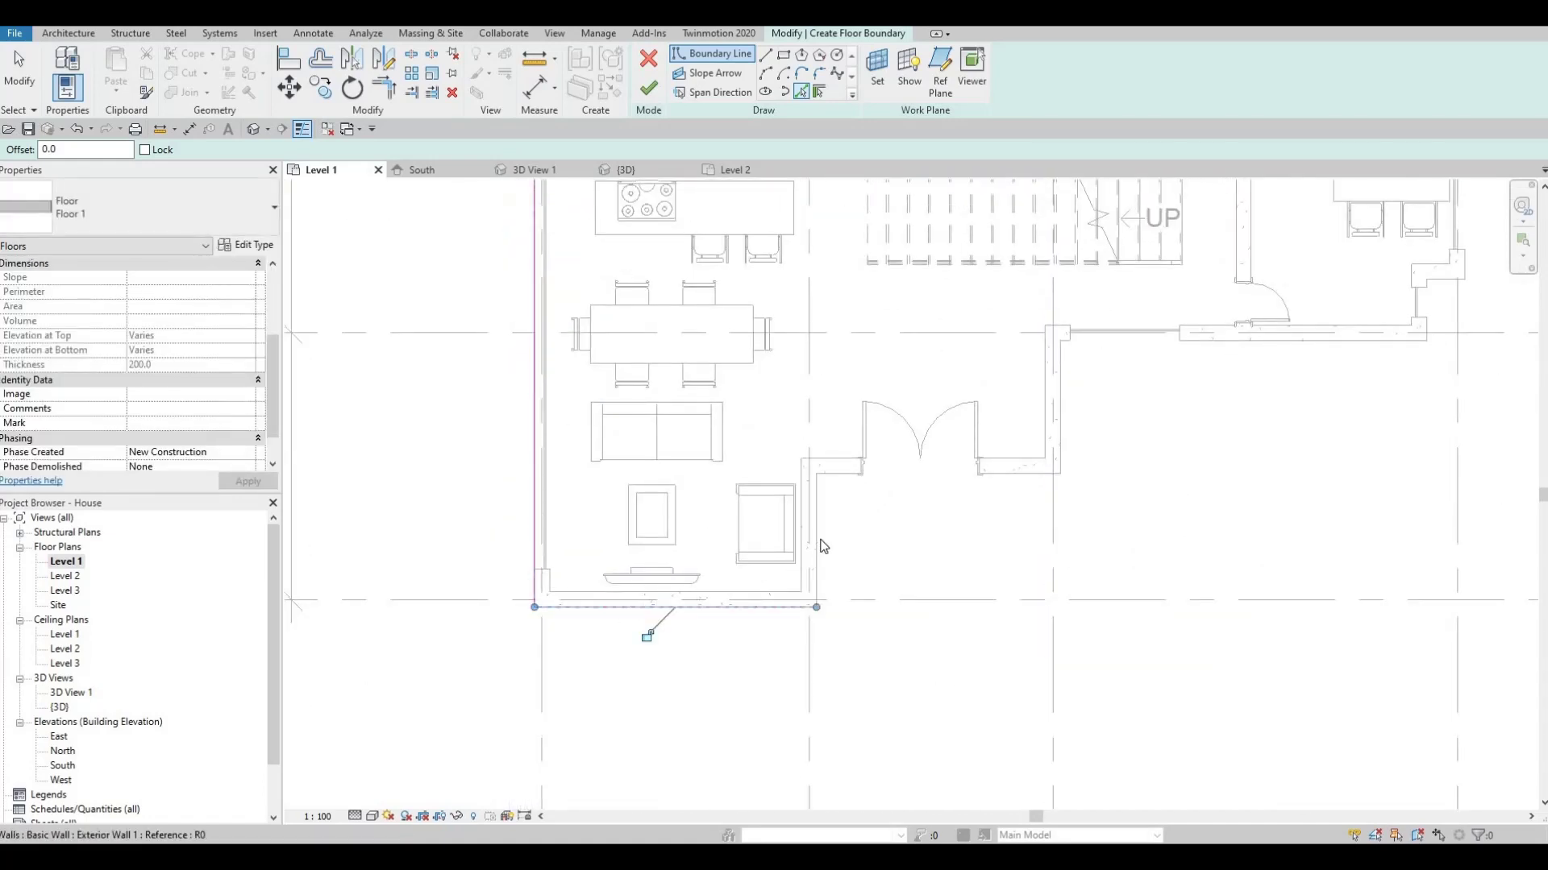
{"action": "left_click", "coordinate": [819, 528]}
{"action": "left_click", "coordinate": [945, 476]}
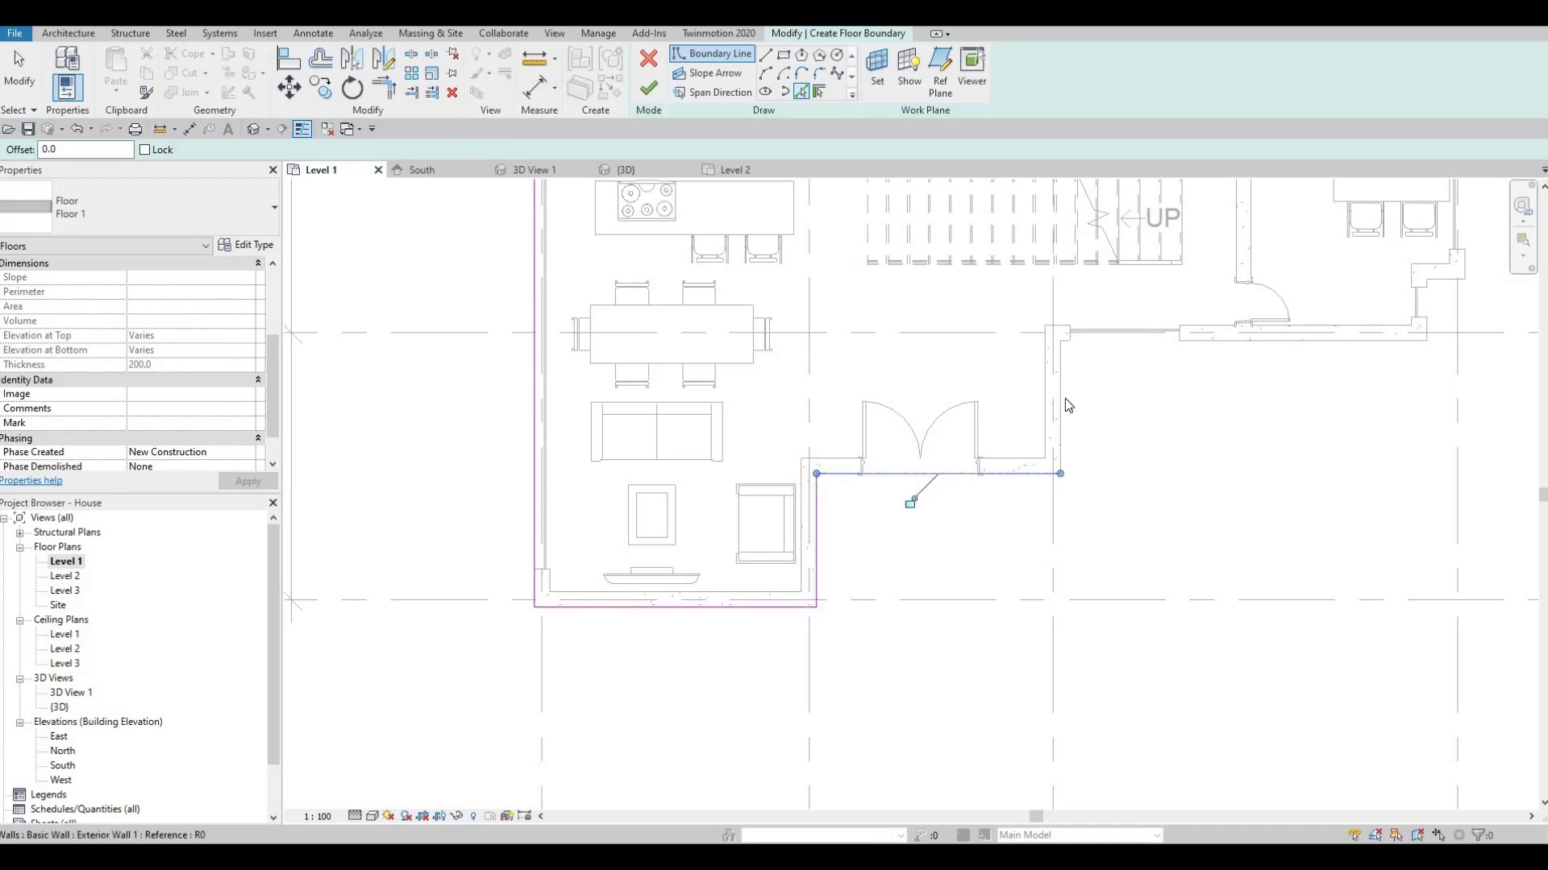
{"action": "left_click", "coordinate": [1064, 399]}
Pick floor boundary lines along the outer faces of the south wall east of the entrance and the southeast corner recess.
{"action": "middle_click_drag", "start_coordinate": [1067, 411], "coordinate": [727, 464]}
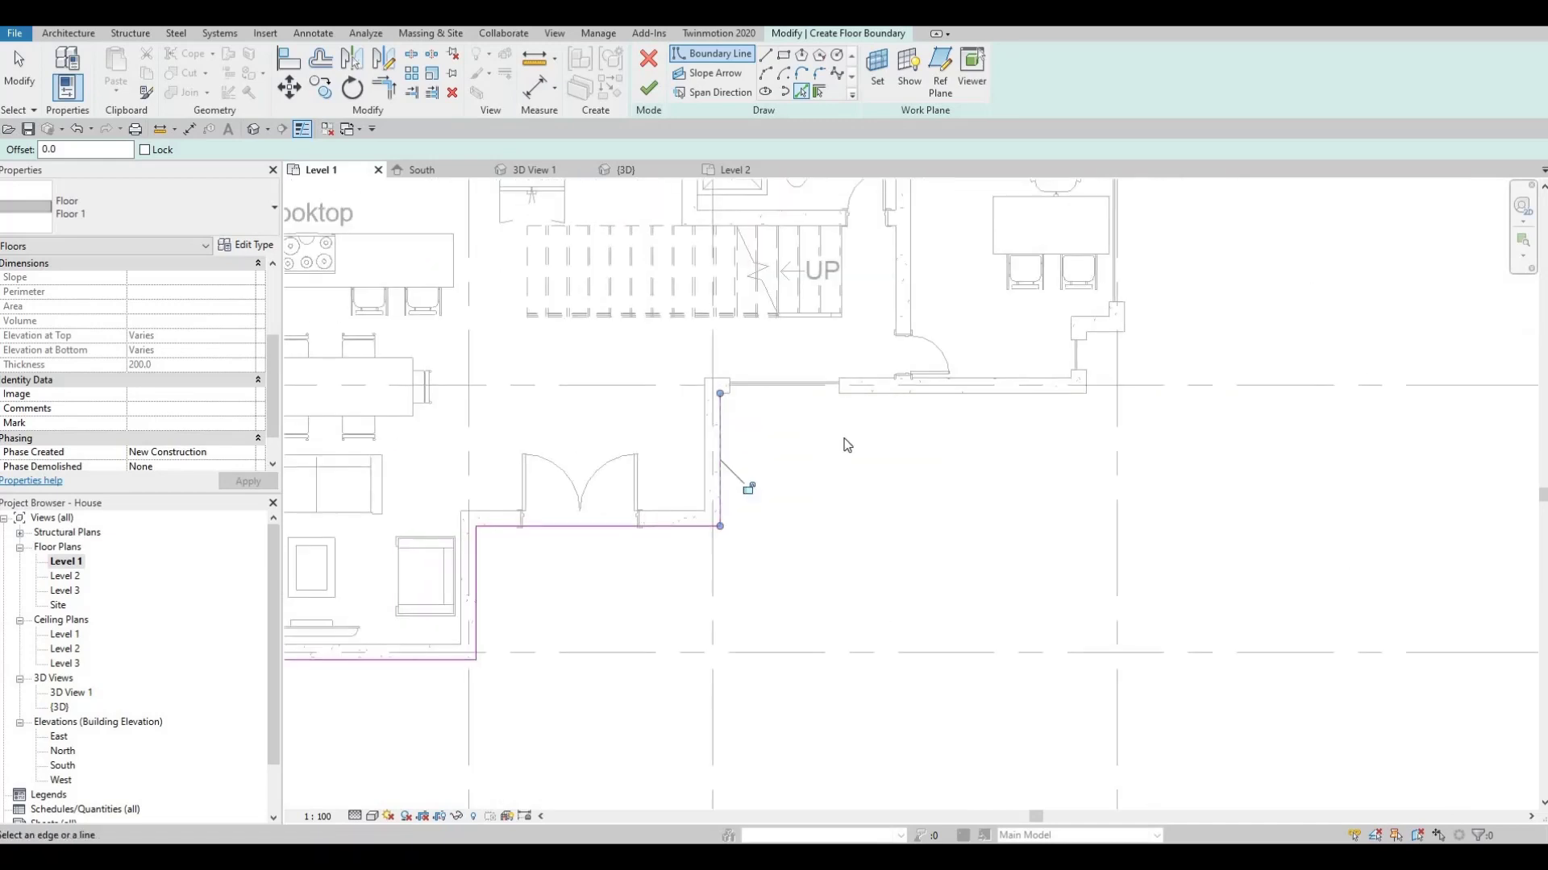
{"action": "middle_click_drag", "start_coordinate": [914, 407], "coordinate": [844, 435]}
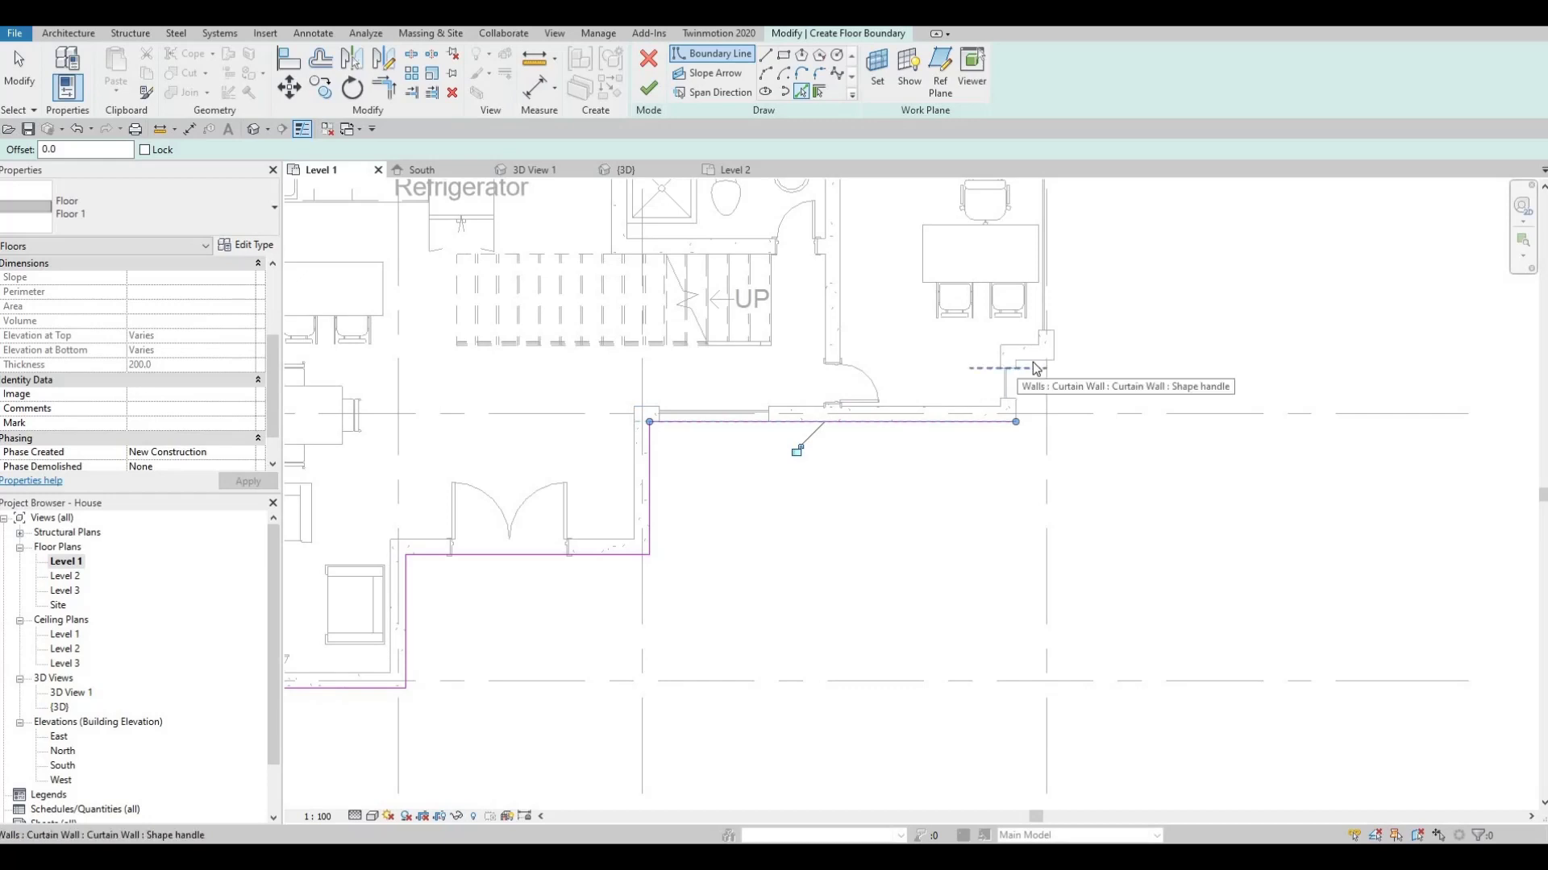
{"action": "scroll", "coordinate": [1018, 367], "scroll_direction": "up", "scroll_amount": 4}
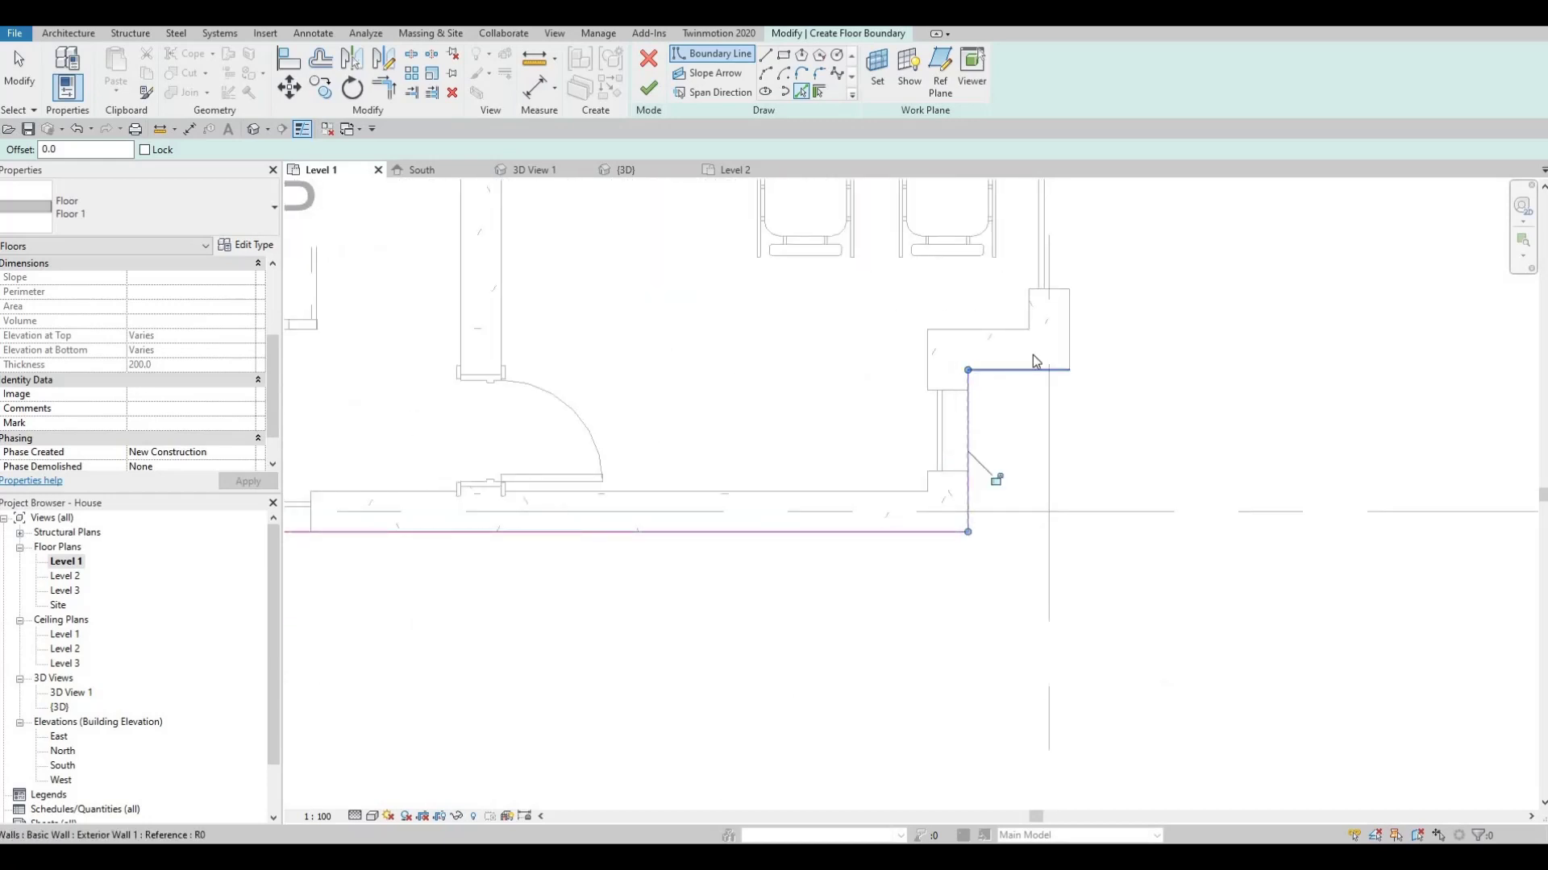
{"action": "left_click", "coordinate": [1028, 370]}
Pick a floor boundary line along the outer face of the office's east wall.
{"action": "middle_click_drag", "start_coordinate": [1062, 343], "coordinate": [930, 568]}
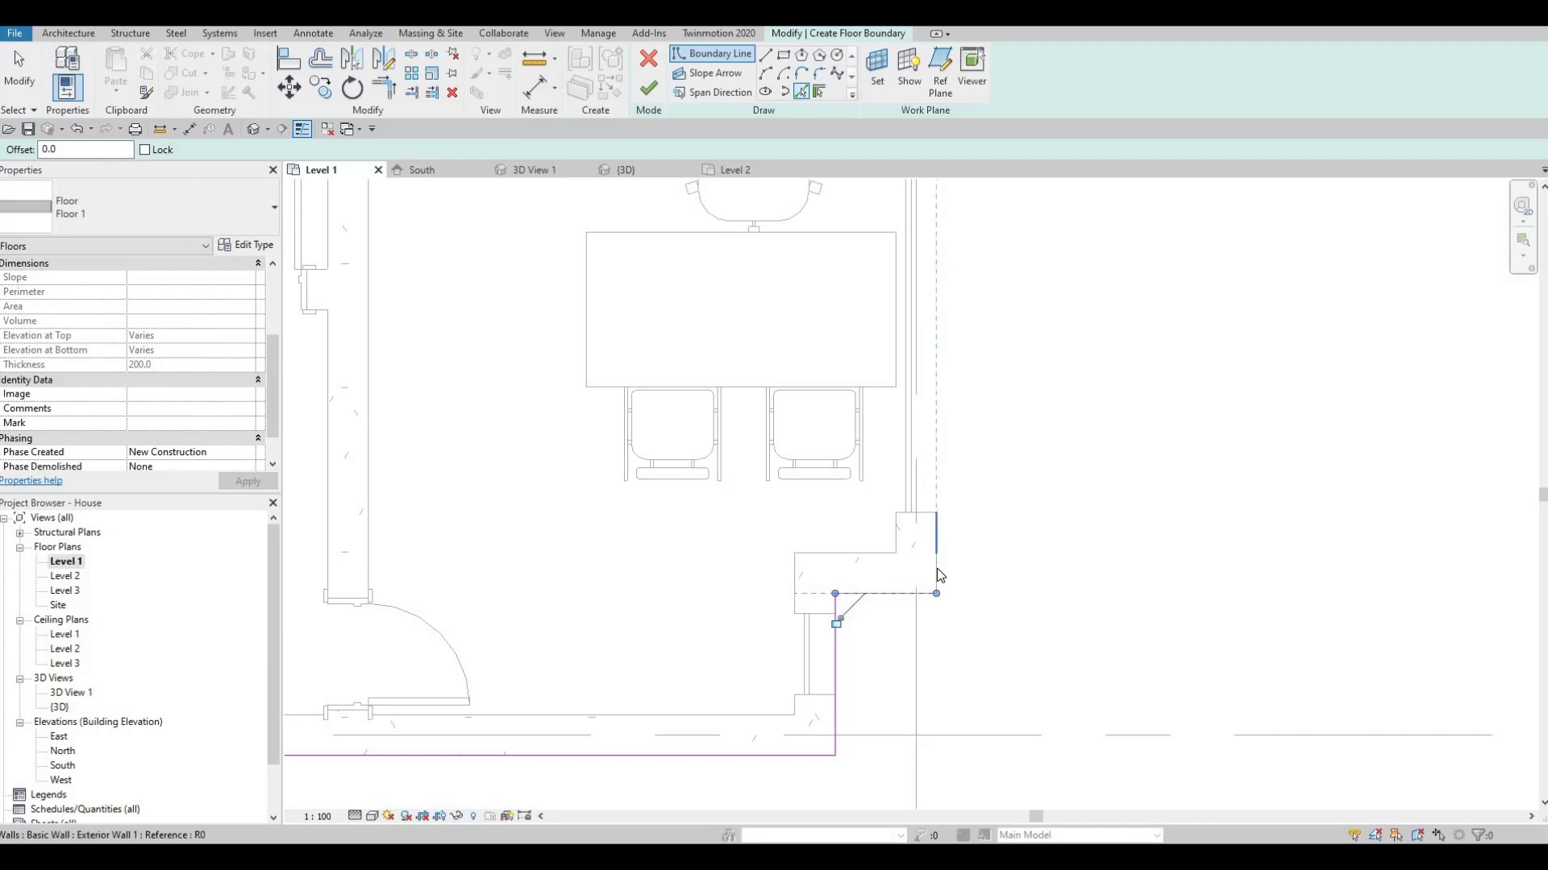
{"action": "middle_click_drag", "start_coordinate": [940, 262], "coordinate": [891, 410]}
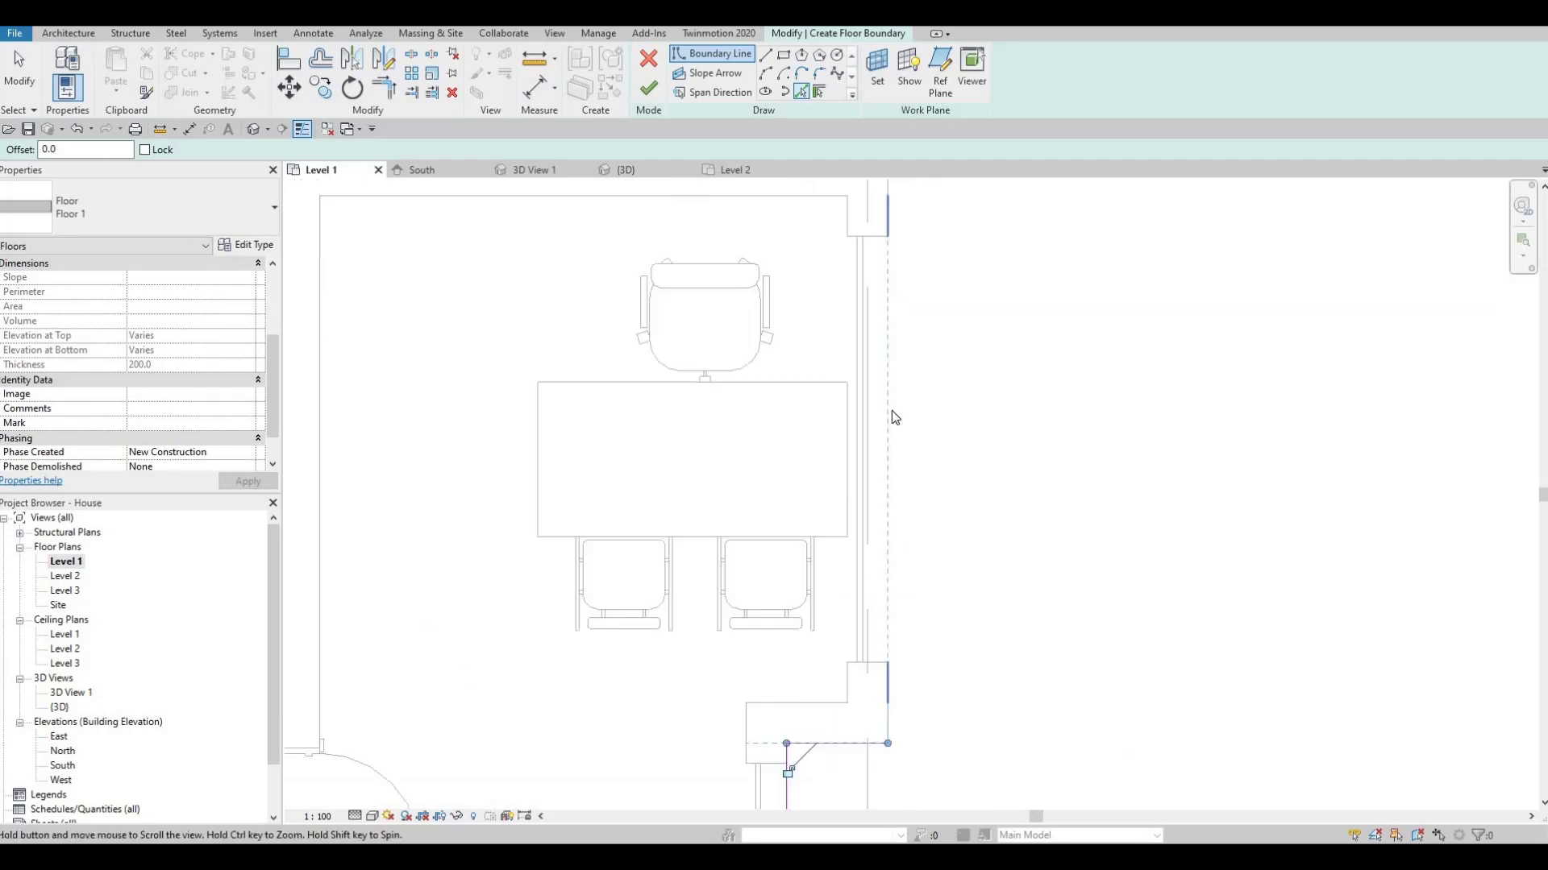
{"action": "scroll", "coordinate": [892, 410], "scroll_direction": "down", "scroll_amount": 2}
{"action": "left_click", "coordinate": [885, 443]}
{"action": "middle_click_drag", "start_coordinate": [806, 523], "coordinate": [972, 503]}
{"action": "scroll", "coordinate": [927, 436], "scroll_direction": "down", "scroll_amount": 2}
{"action": "scroll", "coordinate": [921, 392], "scroll_direction": "down", "scroll_amount": 2}
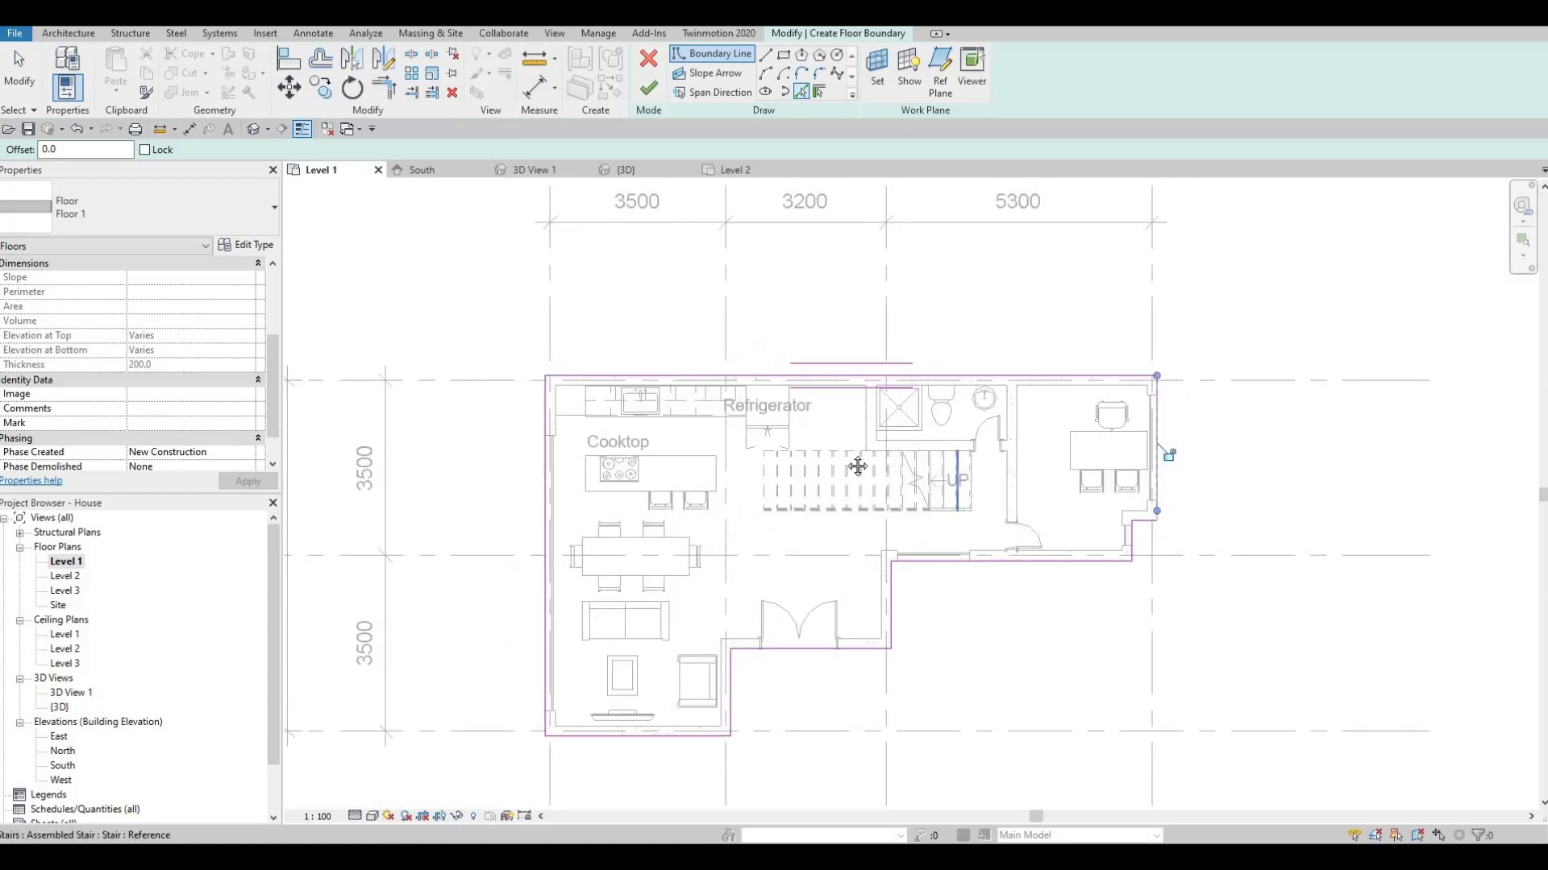
{"action": "scroll", "coordinate": [870, 499], "scroll_direction": "up", "scroll_amount": 3}
{"action": "key", "text": "Escape"}
{"action": "scroll", "coordinate": [885, 535], "scroll_direction": "down", "scroll_amount": 3}
{"action": "scroll", "coordinate": [795, 497], "scroll_direction": "up", "scroll_amount": 2}
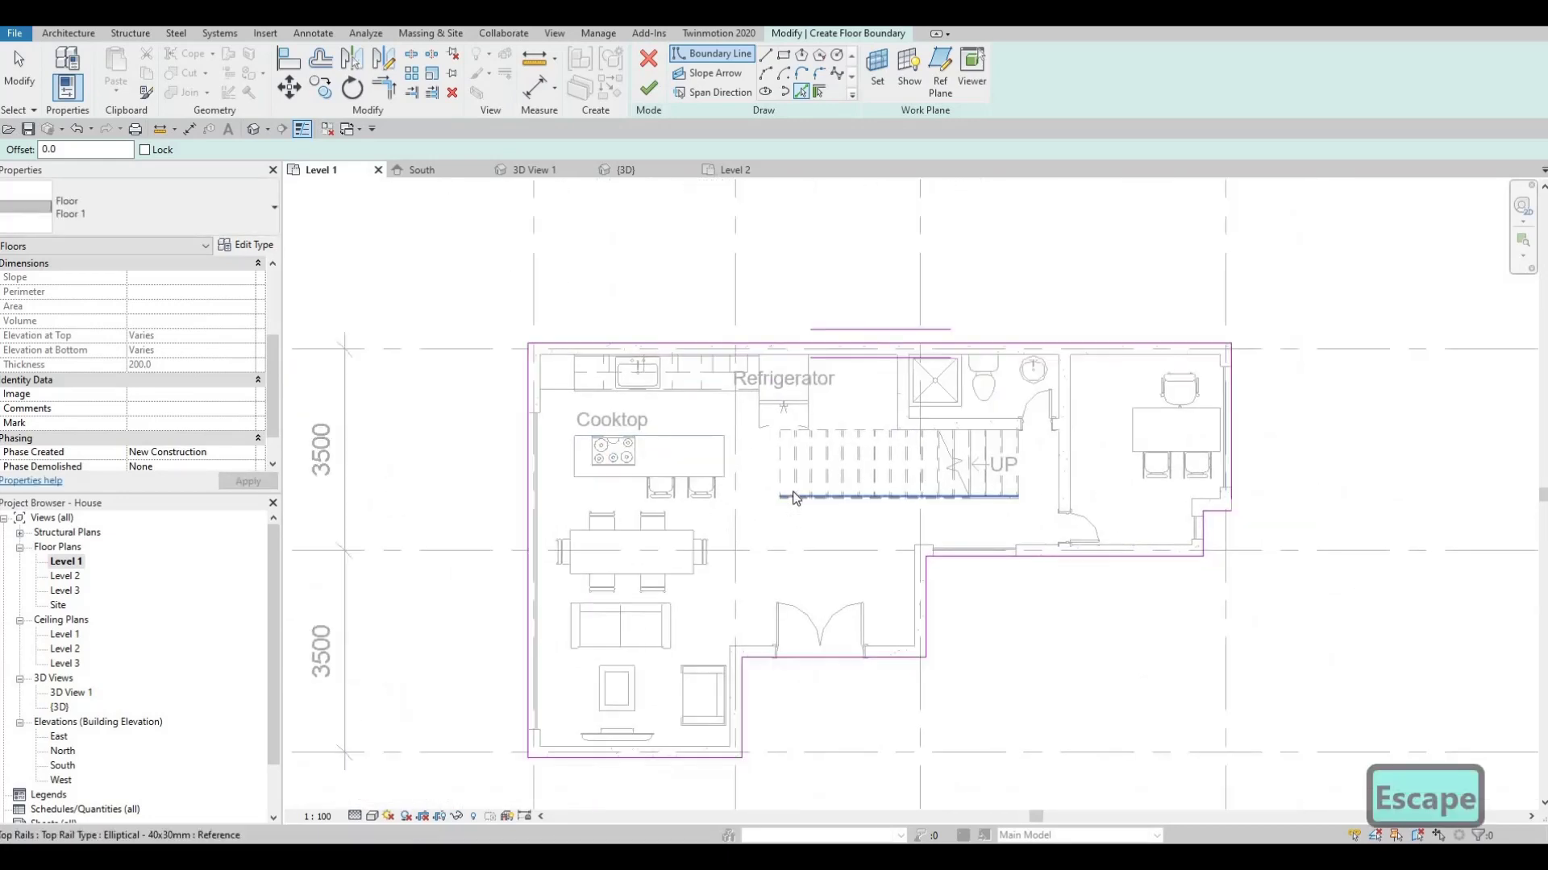
Trim the east boundary line and the southeast recess boundary line to a corner.
{"action": "scroll", "coordinate": [1257, 508], "scroll_direction": "up", "scroll_amount": 4}
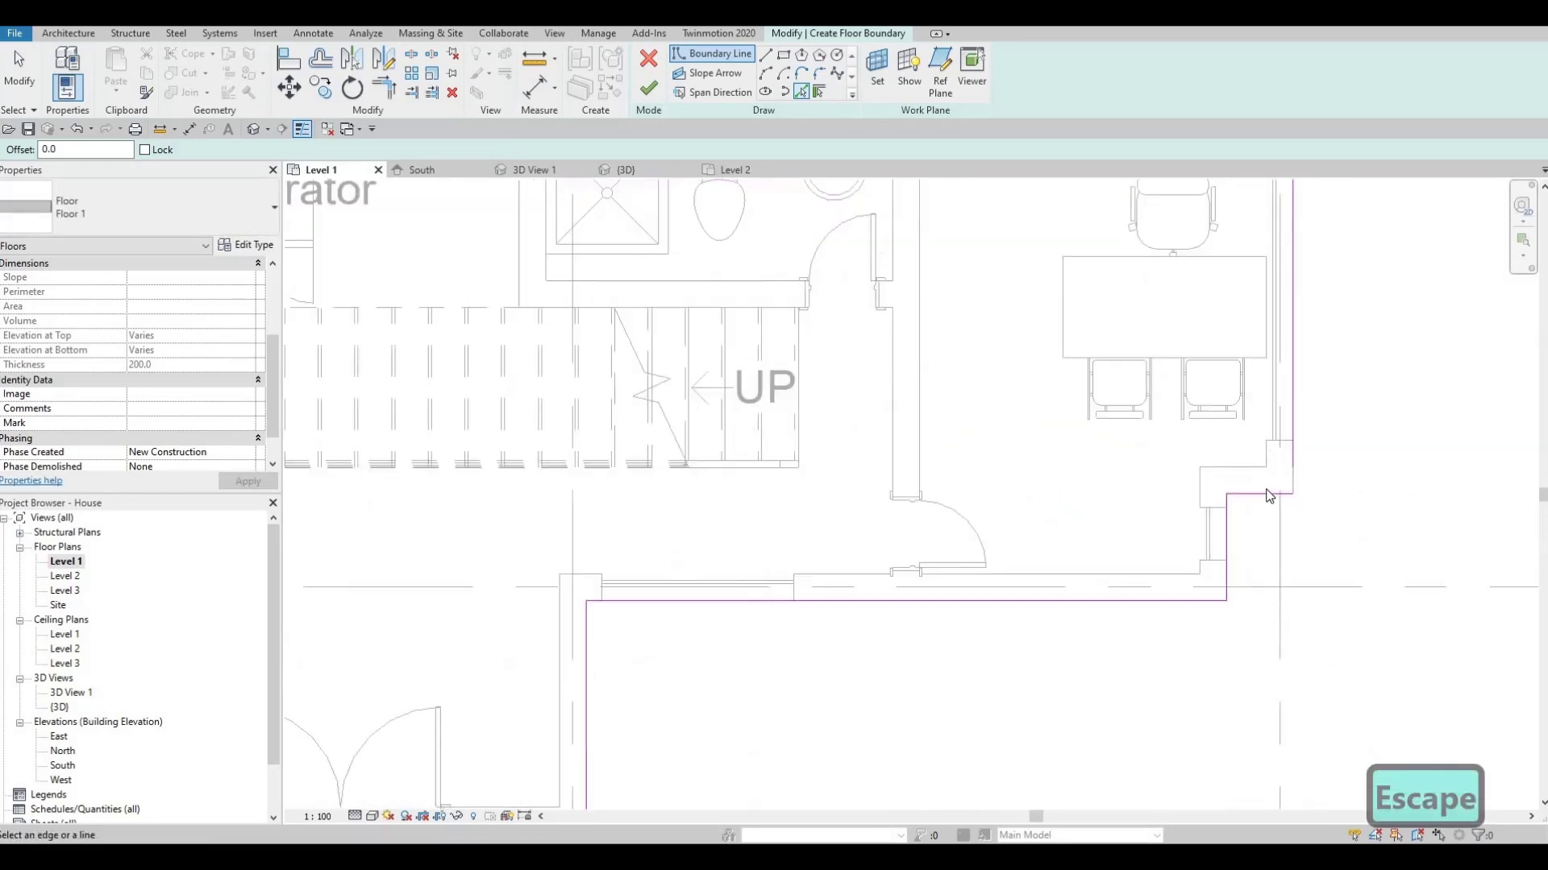
{"action": "key", "text": "Escape"}
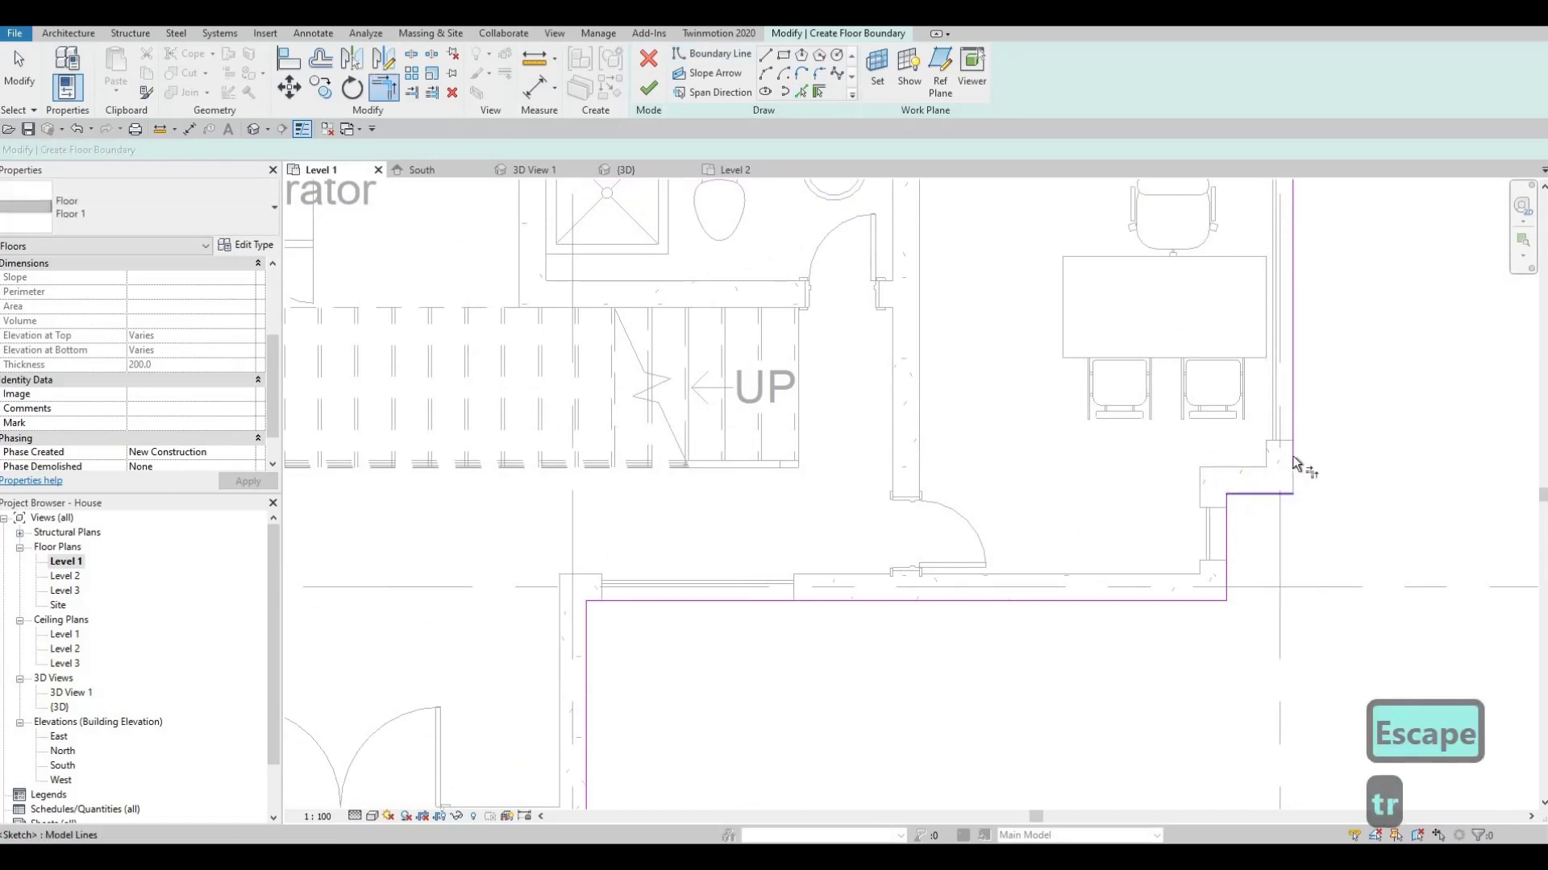
{"action": "left_click", "coordinate": [1247, 494]}
{"action": "middle_click_drag", "start_coordinate": [1305, 197], "coordinate": [1196, 474]}
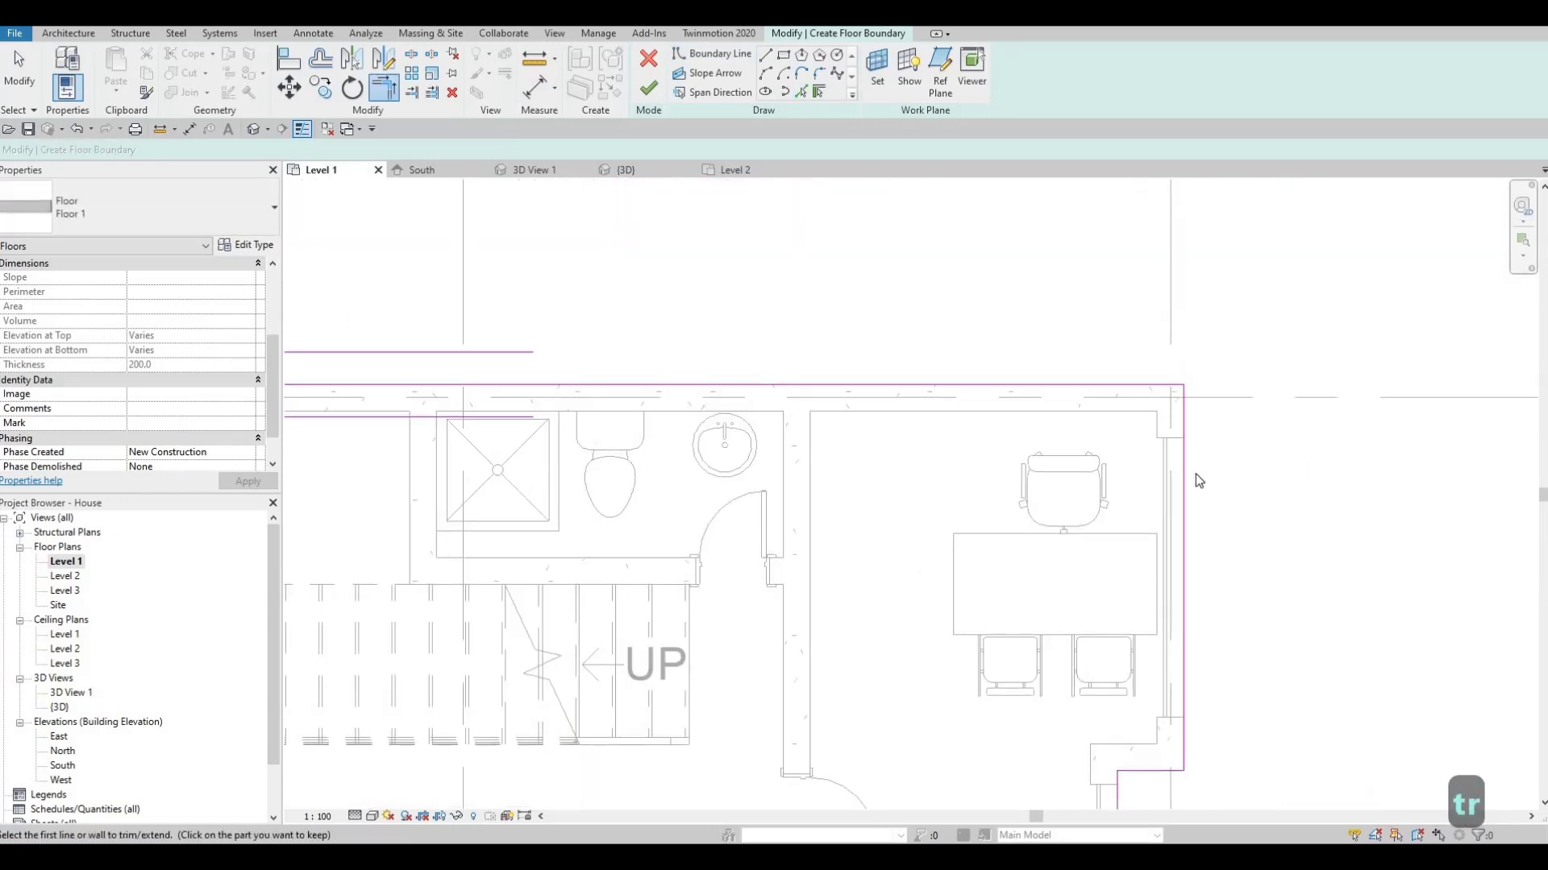
{"action": "middle_click_drag", "start_coordinate": [986, 514], "coordinate": [1112, 474]}
{"action": "scroll", "coordinate": [1112, 474], "scroll_direction": "down", "scroll_amount": 4}
{"action": "middle_click_drag", "start_coordinate": [891, 519], "coordinate": [1050, 354]}
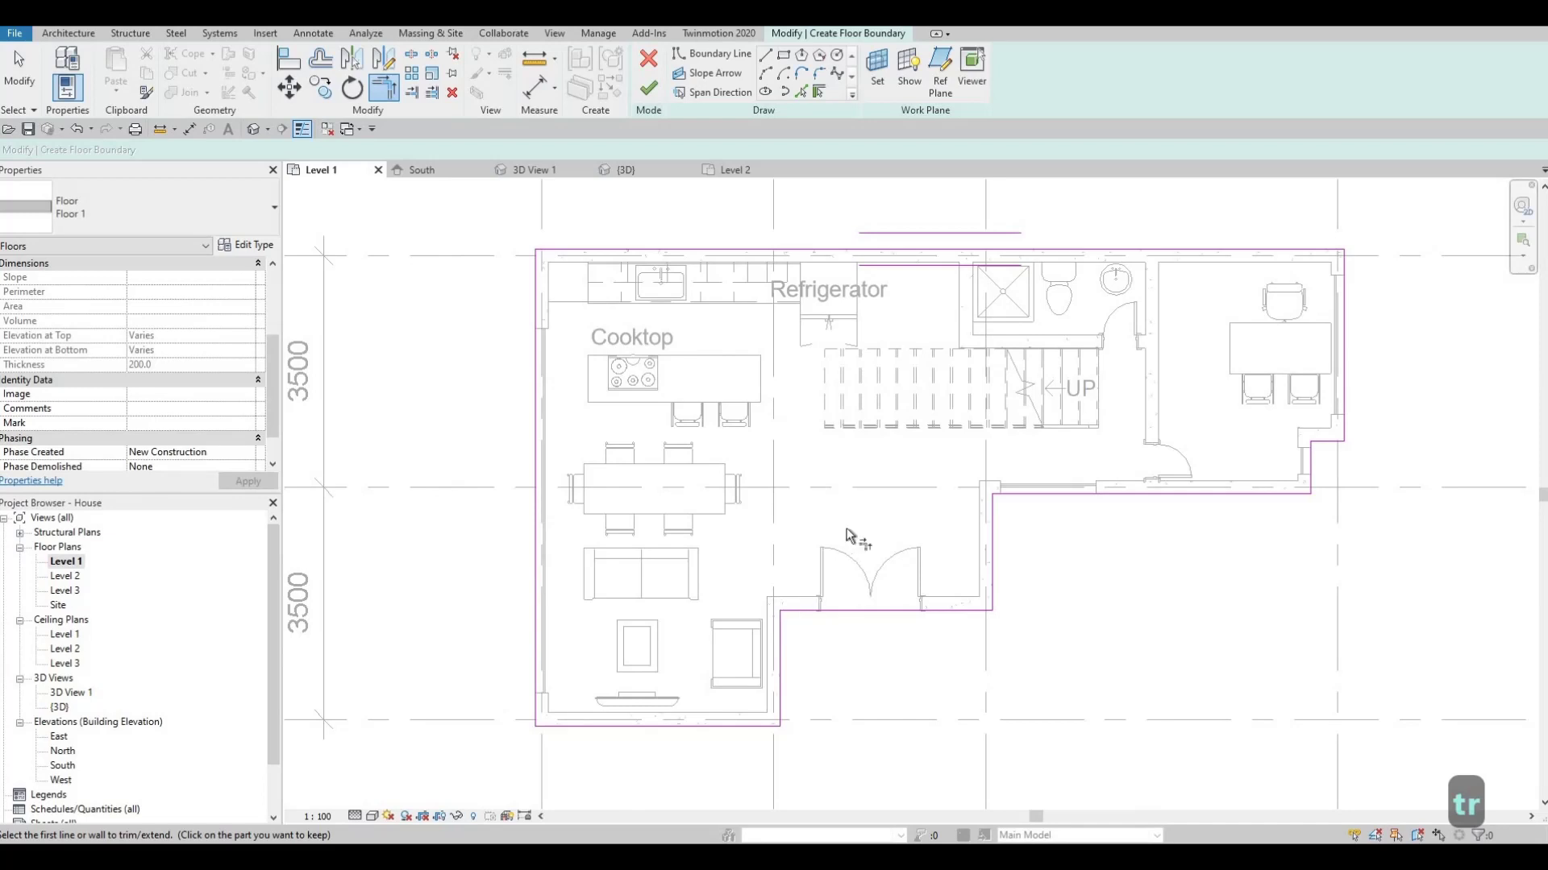
{"action": "middle_click_drag", "start_coordinate": [887, 580], "coordinate": [924, 503]}
{"action": "scroll", "coordinate": [925, 503], "scroll_direction": "down", "scroll_amount": 1}
{"action": "middle_click_drag", "start_coordinate": [591, 512], "coordinate": [687, 481]}
{"action": "key", "text": "Escape"}
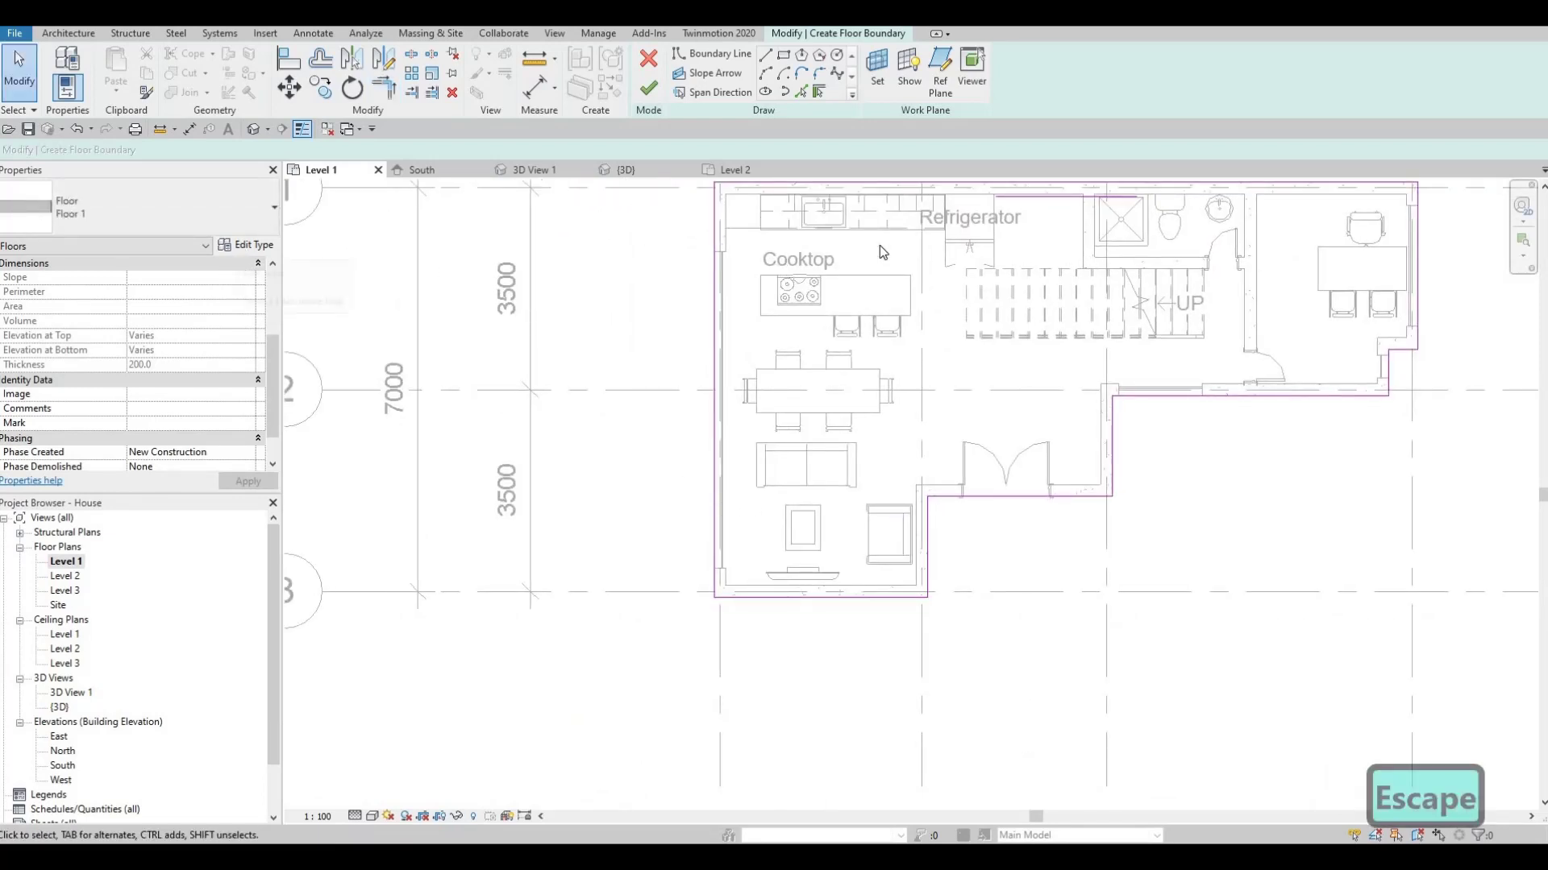
Duplicate the Floor 1 type as Floor 2.
{"action": "left_click", "coordinate": [246, 245]}
{"action": "left_click", "coordinate": [1084, 196]}
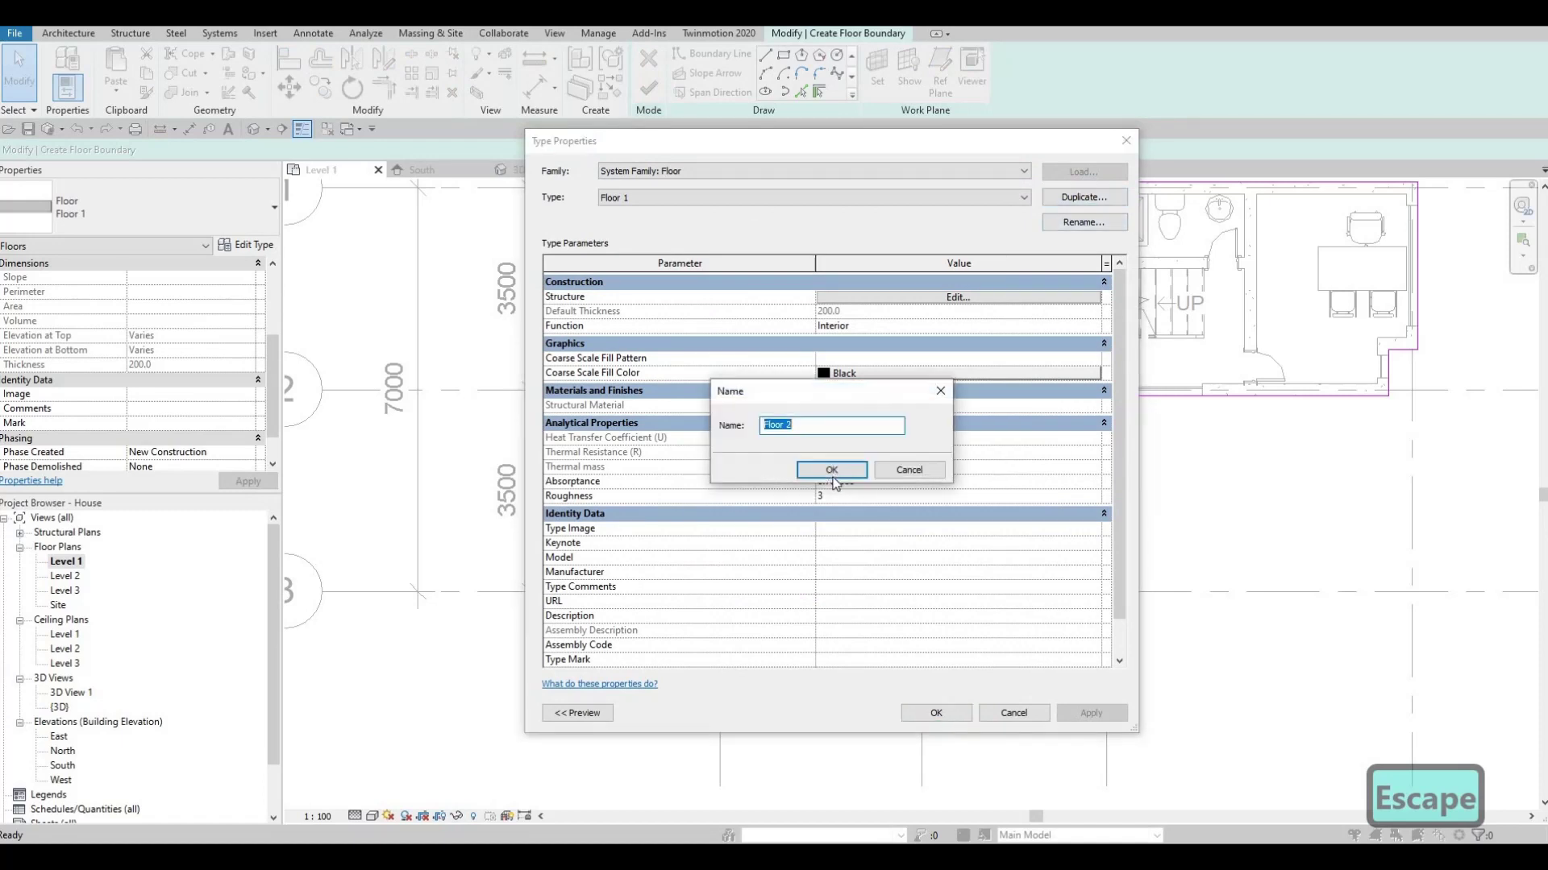
{"action": "left_click", "coordinate": [834, 476]}
Set the material of Floor 2's structure layer to Fieldstone from the Stone category of the AEC Materials library.
{"action": "left_click", "coordinate": [919, 298]}
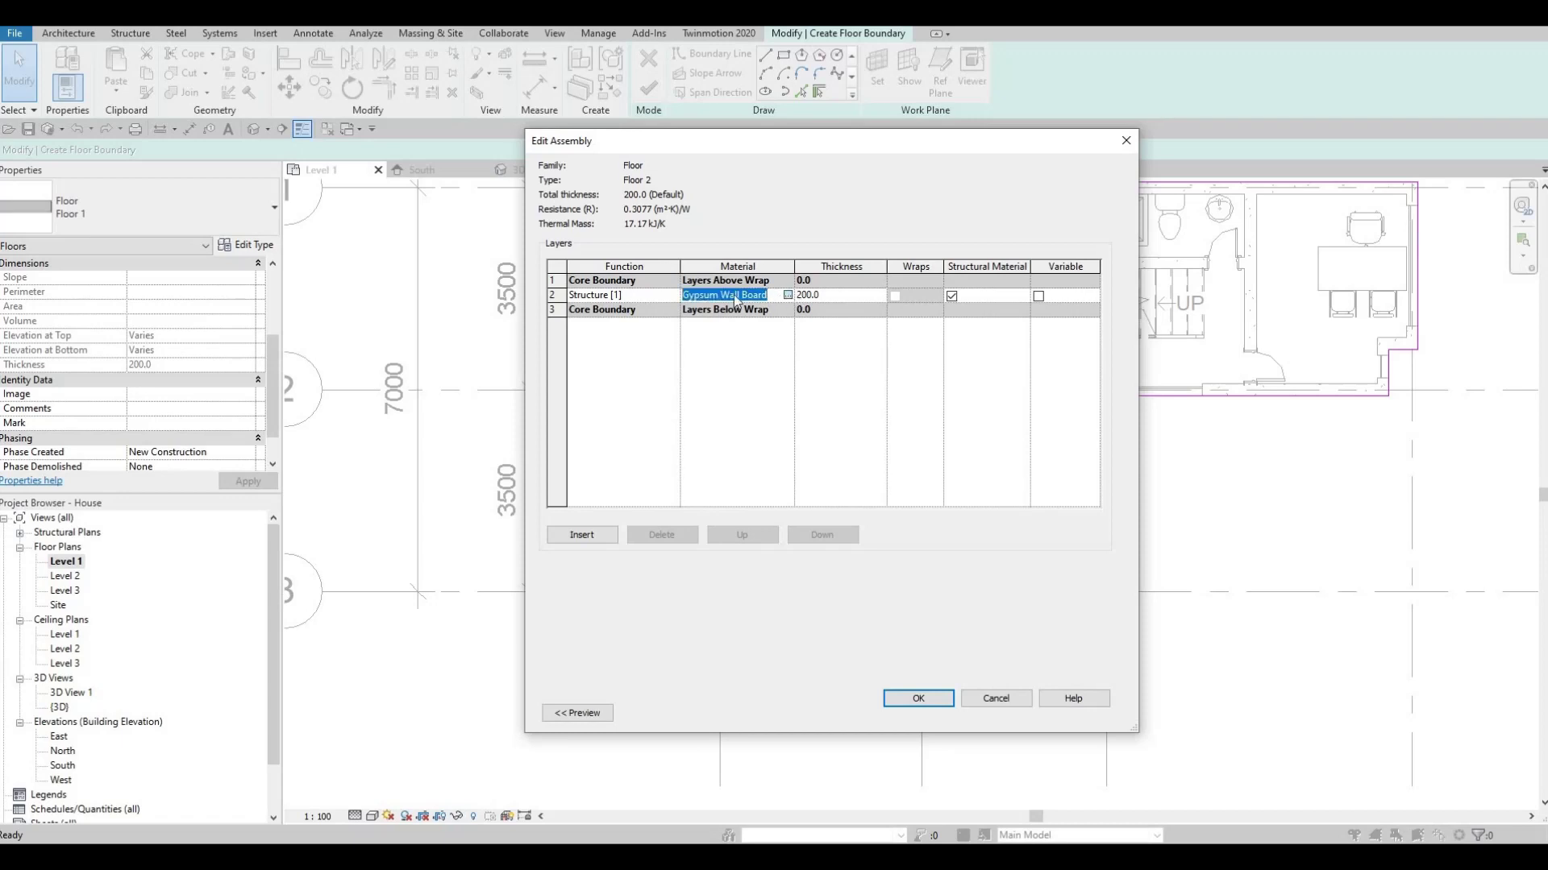
{"action": "scroll", "coordinate": [698, 292], "scroll_direction": "down", "scroll_amount": 5}
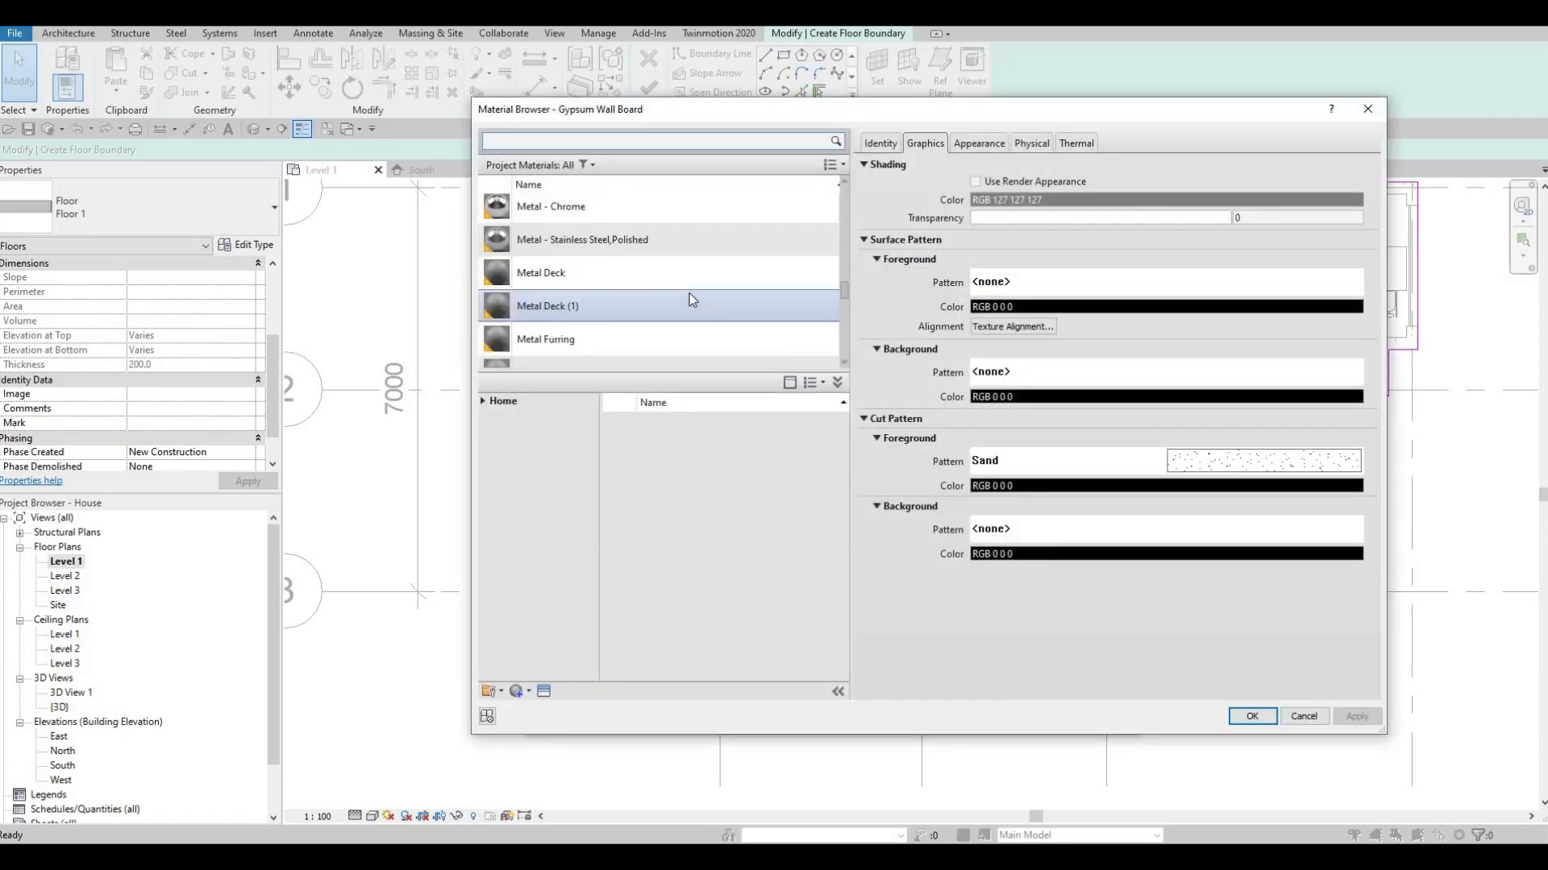
{"action": "scroll", "coordinate": [645, 311], "scroll_direction": "up", "scroll_amount": 2}
{"action": "scroll", "coordinate": [480, 410], "scroll_direction": "down", "scroll_amount": 1}
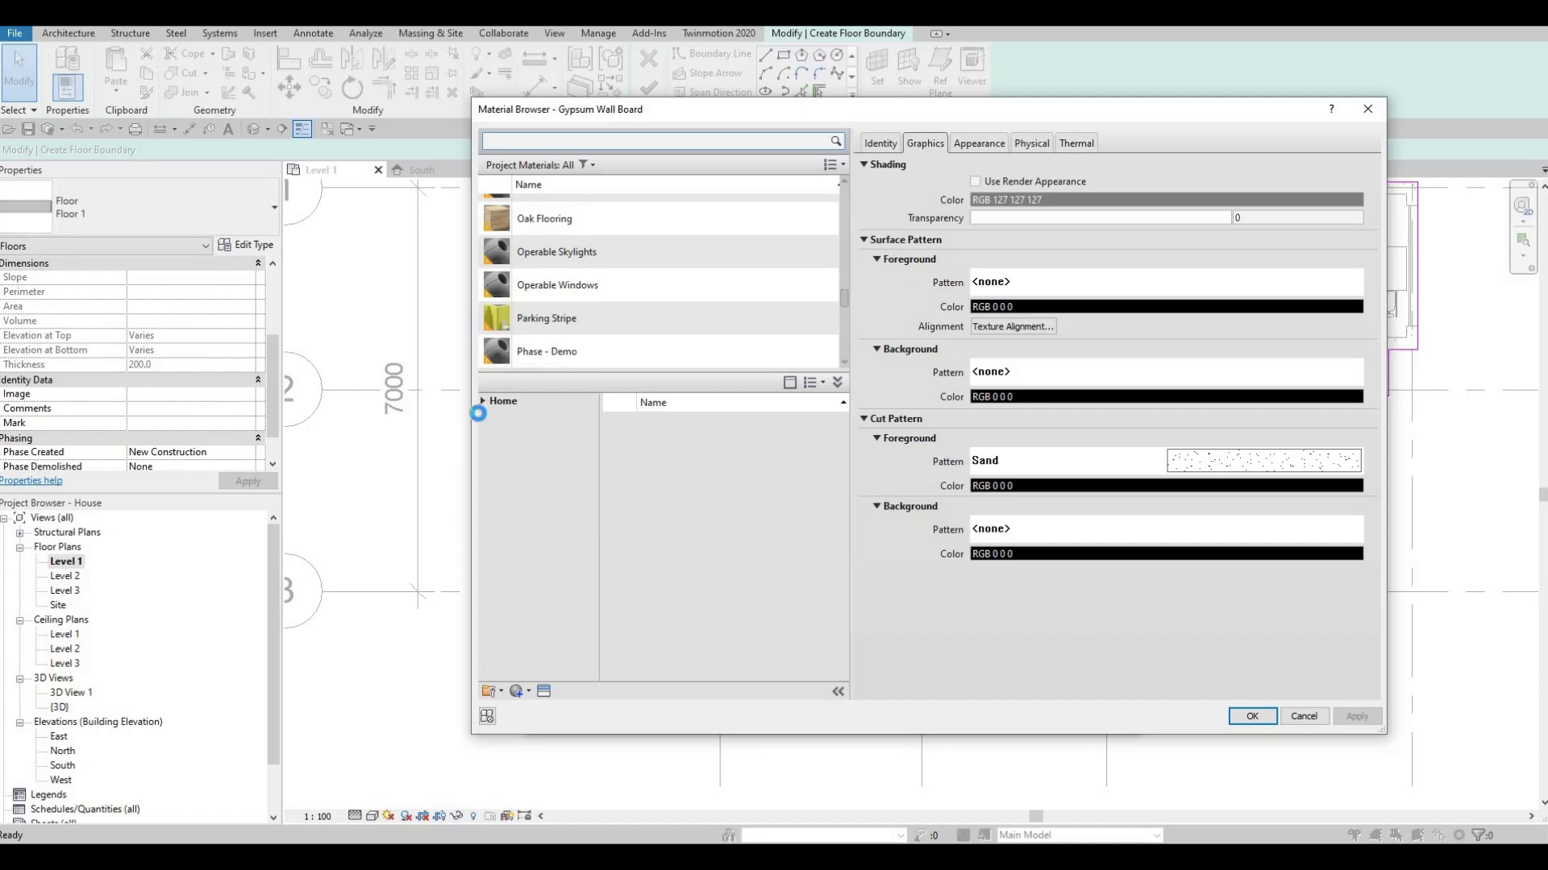
{"action": "left_click", "coordinate": [483, 402]}
{"action": "left_click", "coordinate": [490, 435]}
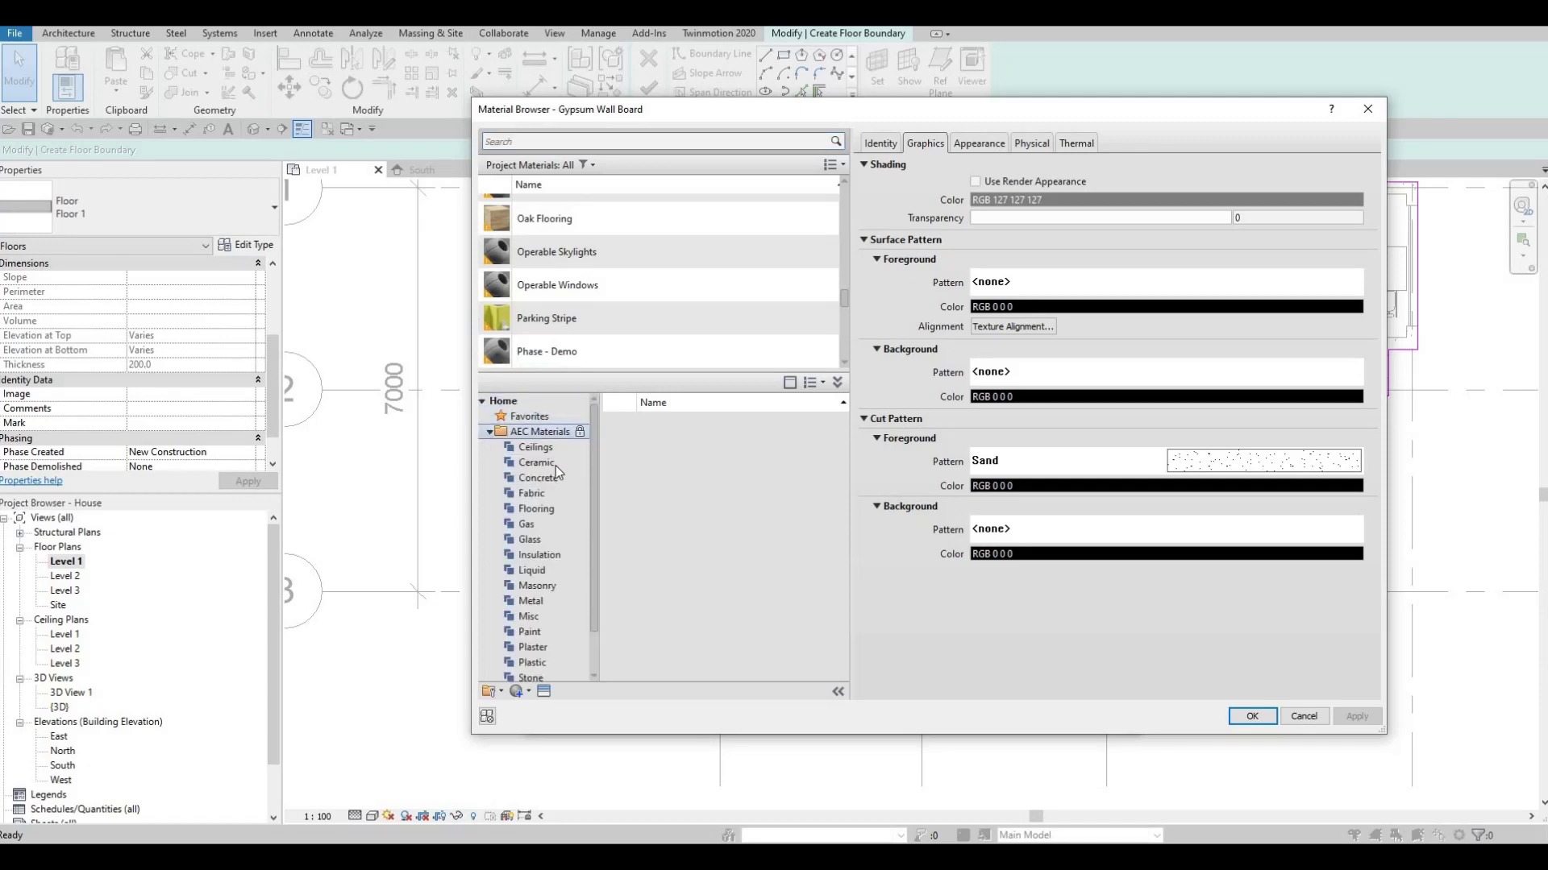
{"action": "scroll", "coordinate": [551, 630], "scroll_direction": "down", "scroll_amount": 1}
{"action": "left_click", "coordinate": [552, 631]}
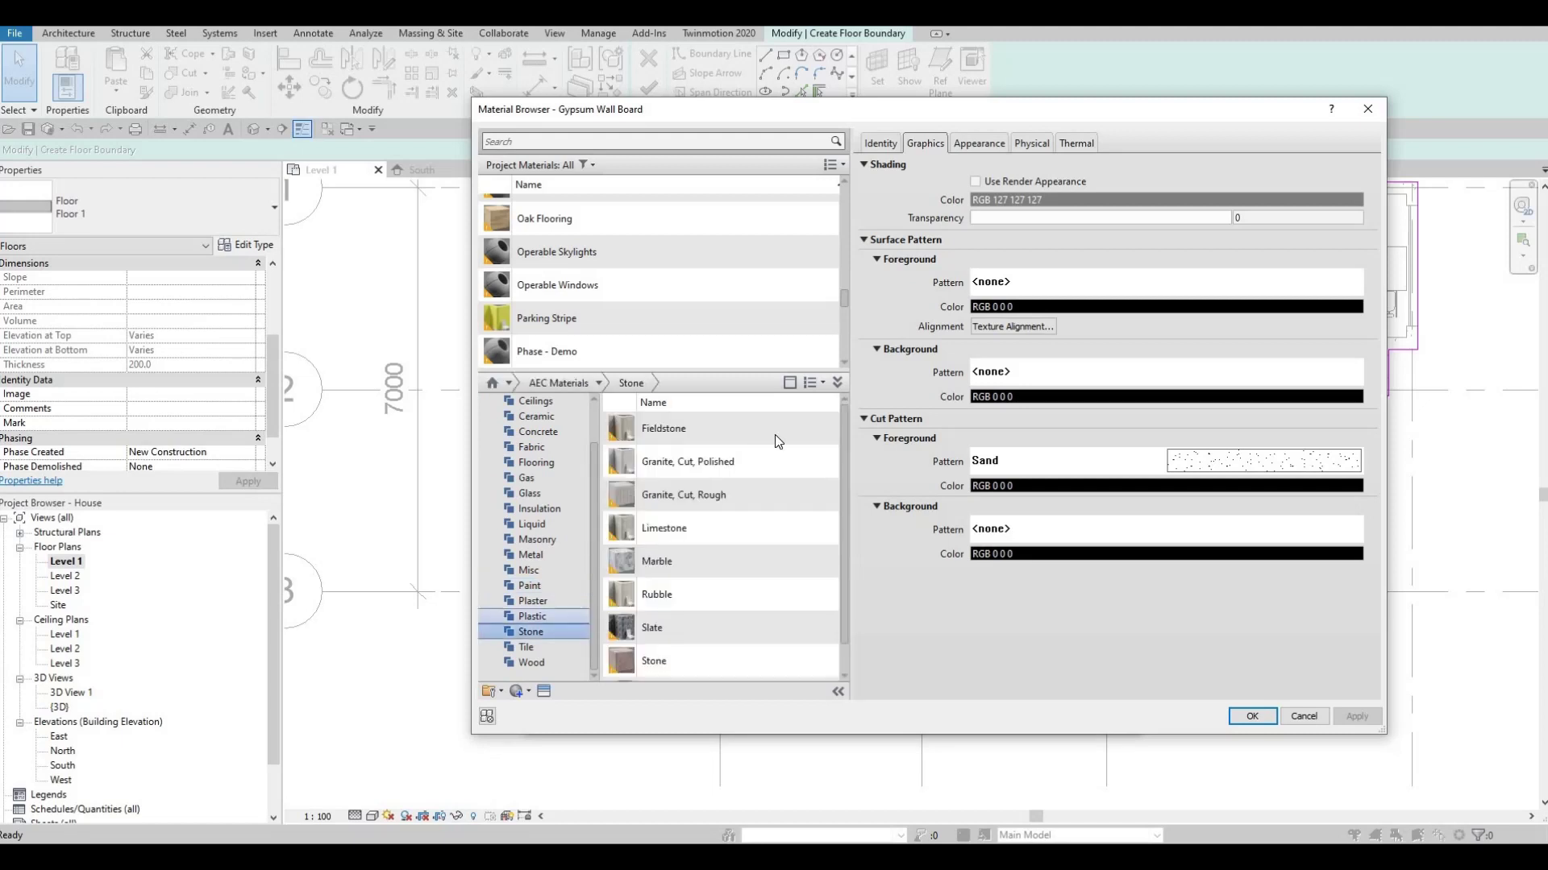
{"action": "left_click", "coordinate": [818, 430]}
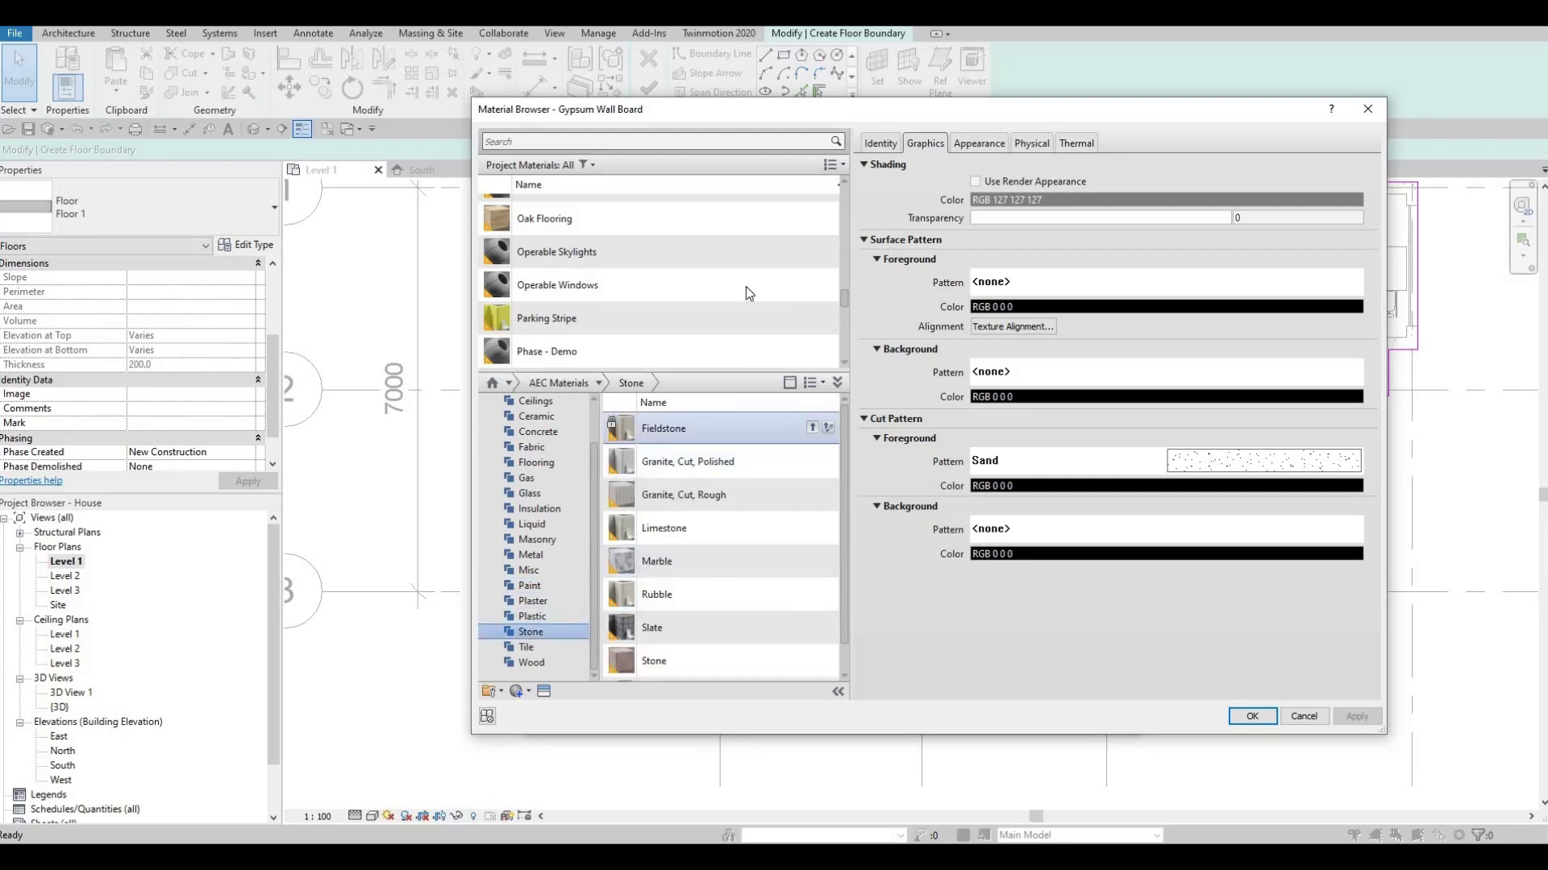
{"action": "left_click", "coordinate": [1245, 715]}
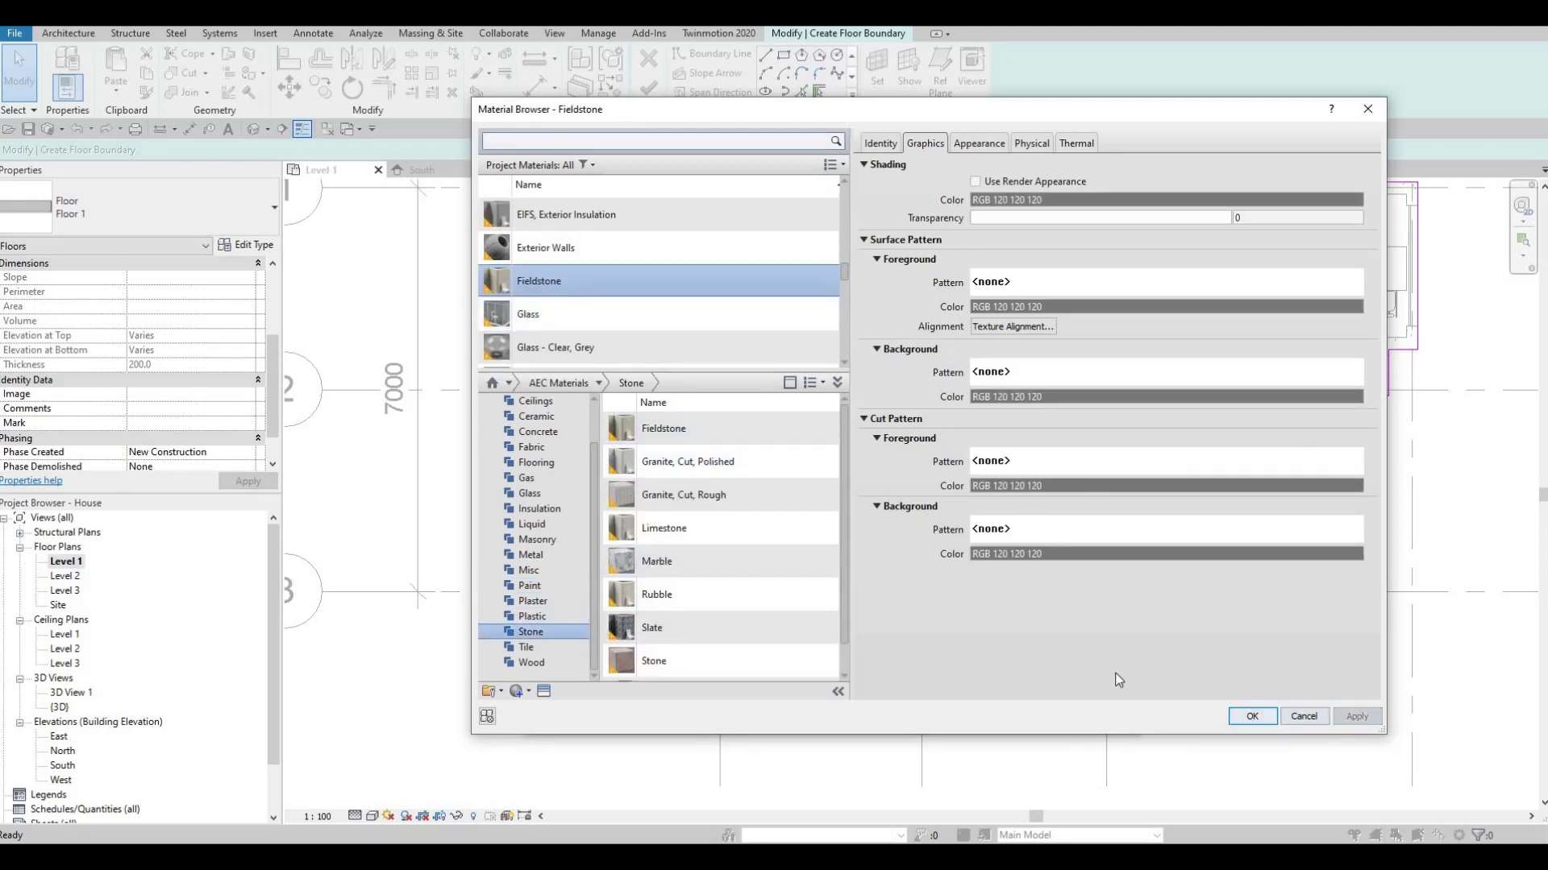
{"action": "left_click", "coordinate": [930, 698]}
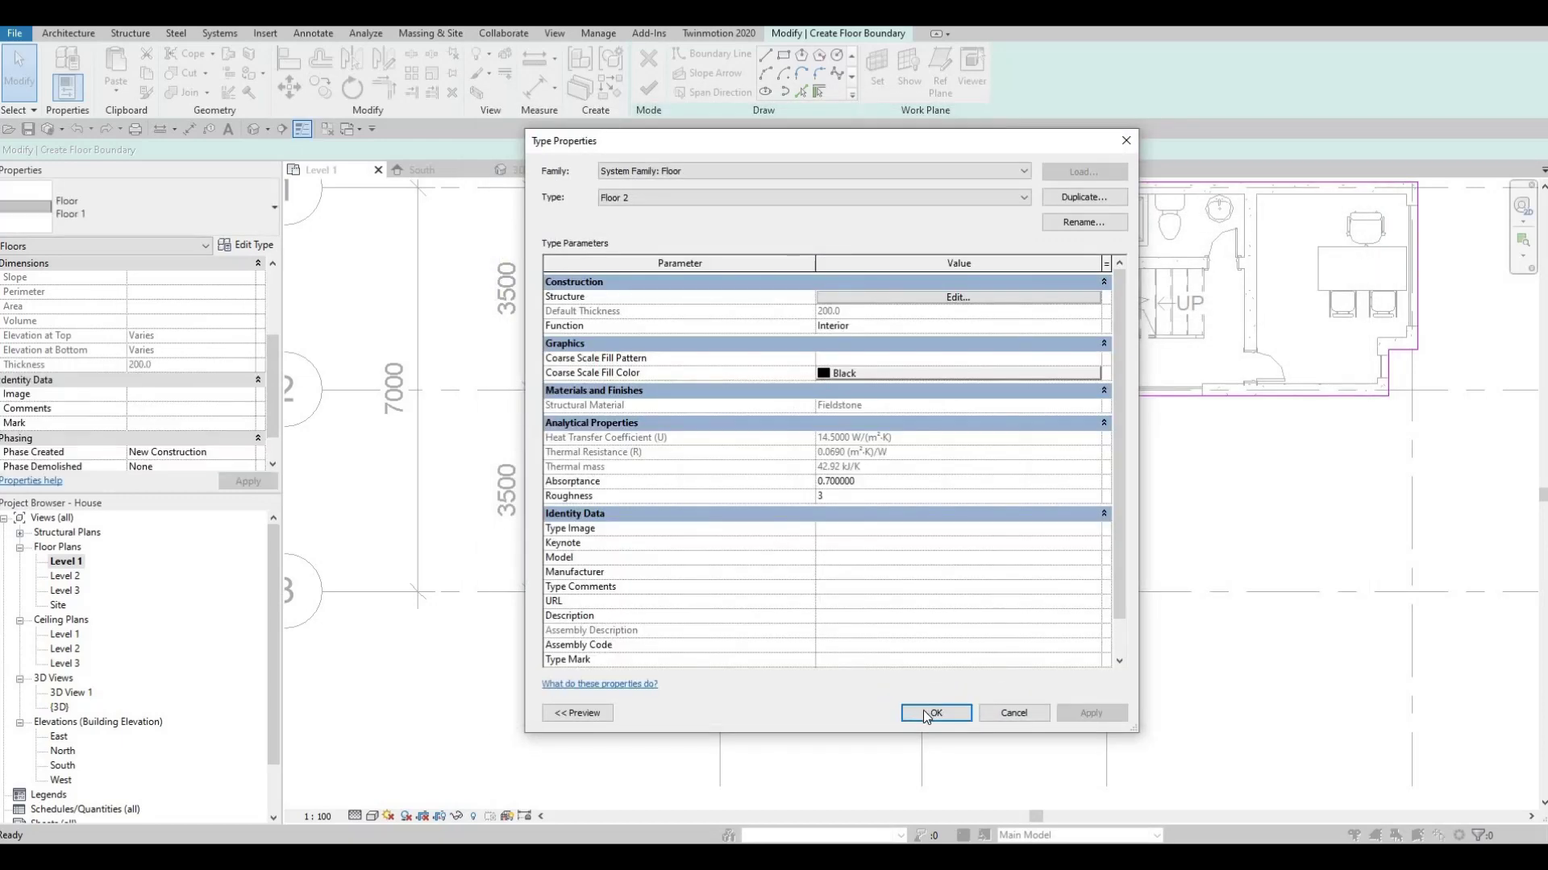
Apply the Floor 2 type to the sketched floor and finish its boundary.
{"action": "left_click", "coordinate": [922, 713]}
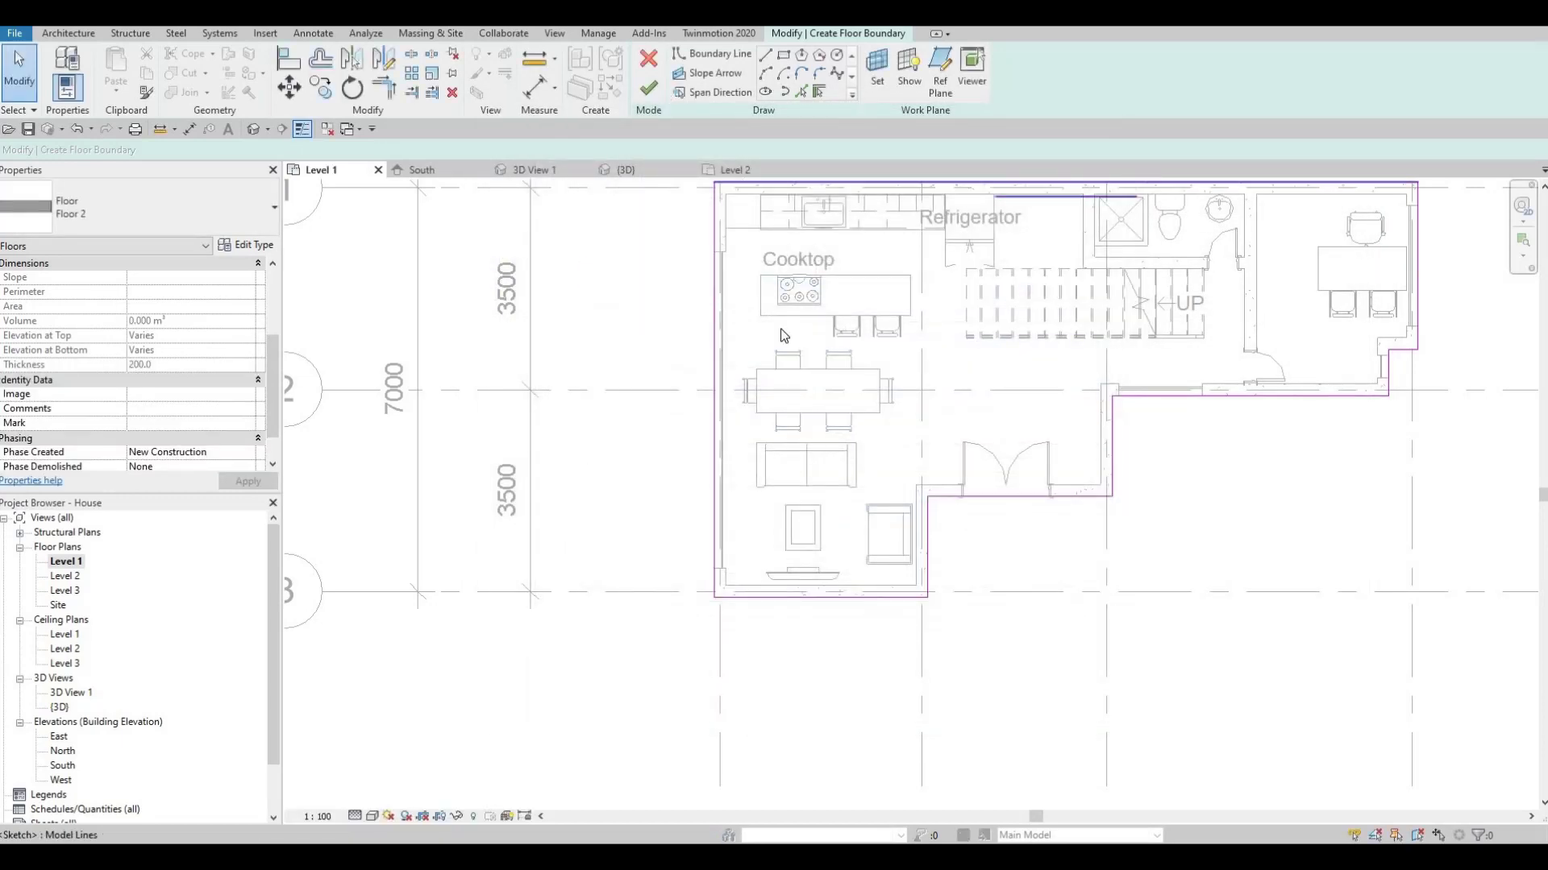
{"action": "left_click", "coordinate": [650, 90]}
{"action": "key", "text": "Escape"}
{"action": "middle_click_drag", "start_coordinate": [460, 263], "coordinate": [419, 299]}
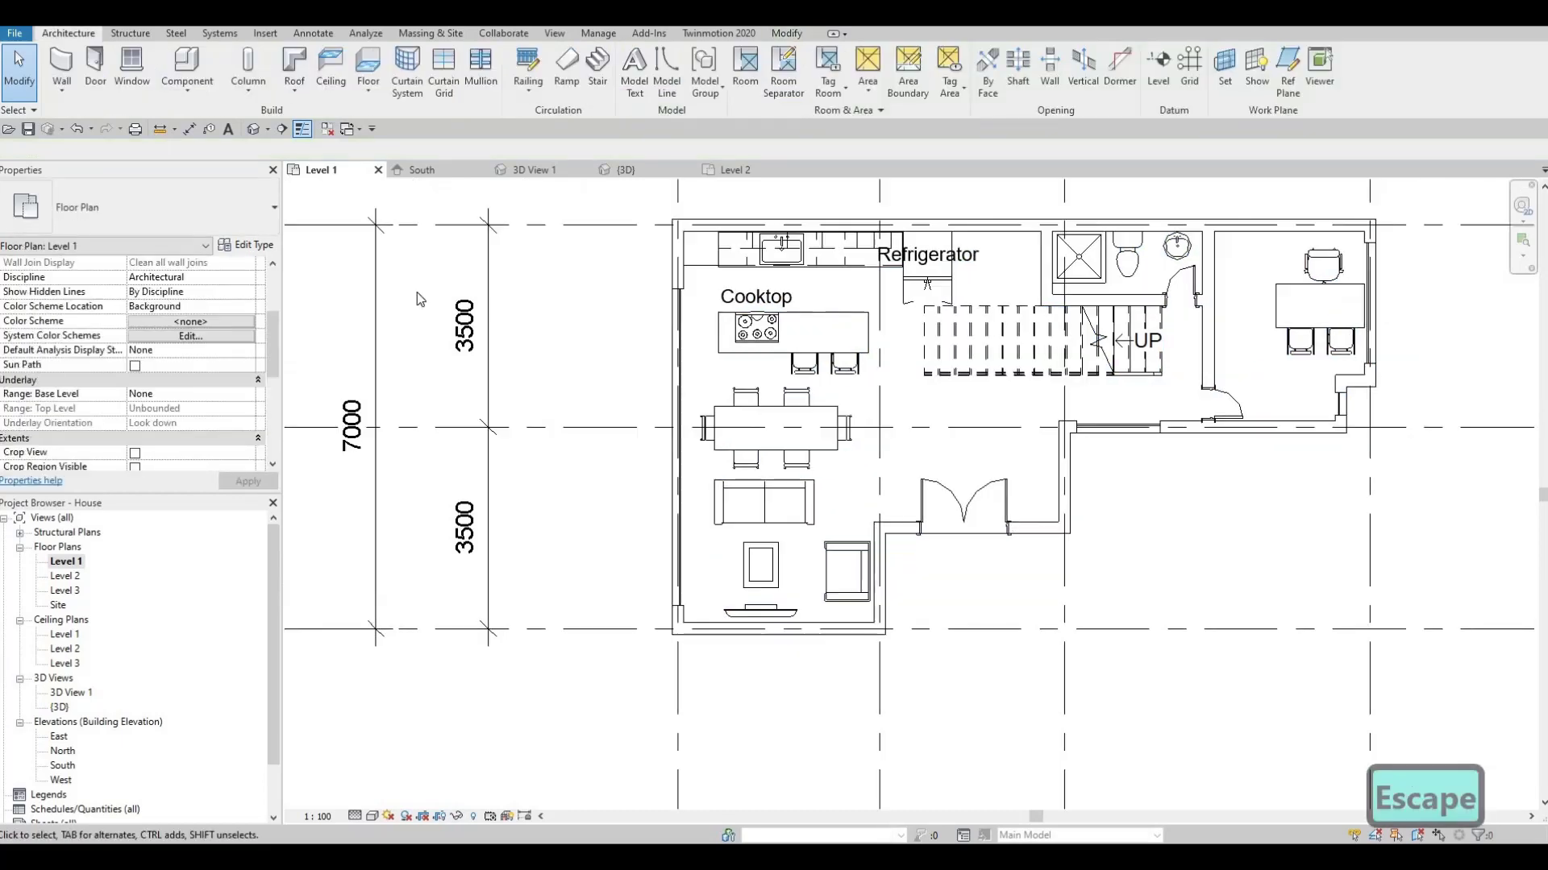
Examine the new ground floor slab around the base of the house in the 3D view.
{"action": "left_click", "coordinate": [253, 129]}
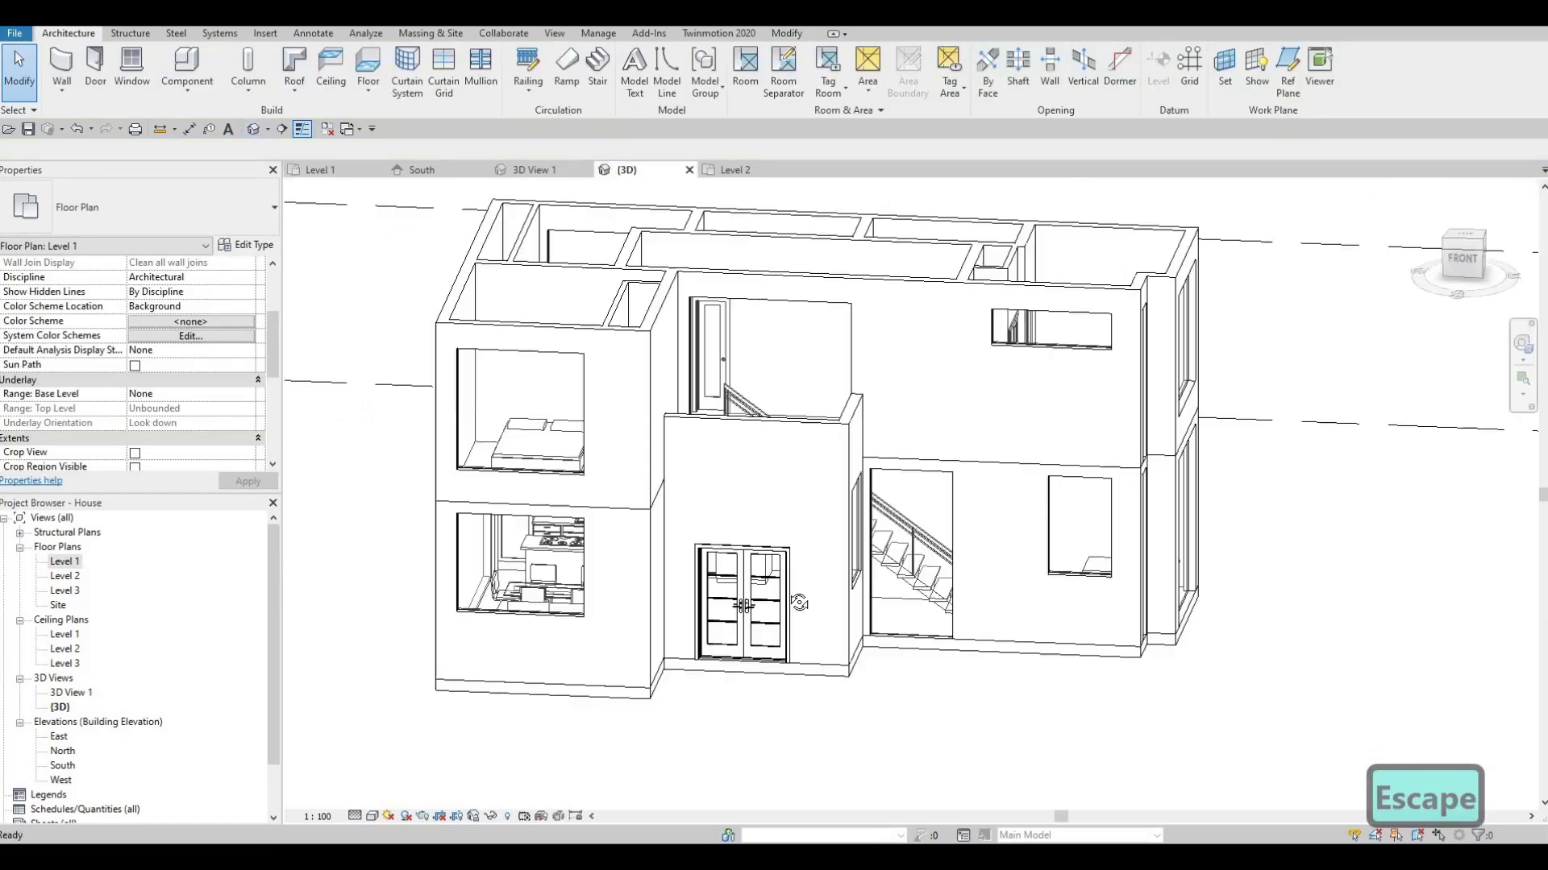
{"action": "middle_click_drag", "start_coordinate": [838, 603], "coordinate": [565, 614], "text": "shift"}
{"action": "middle_click_drag", "start_coordinate": [753, 612], "coordinate": [1077, 638], "text": "shift"}
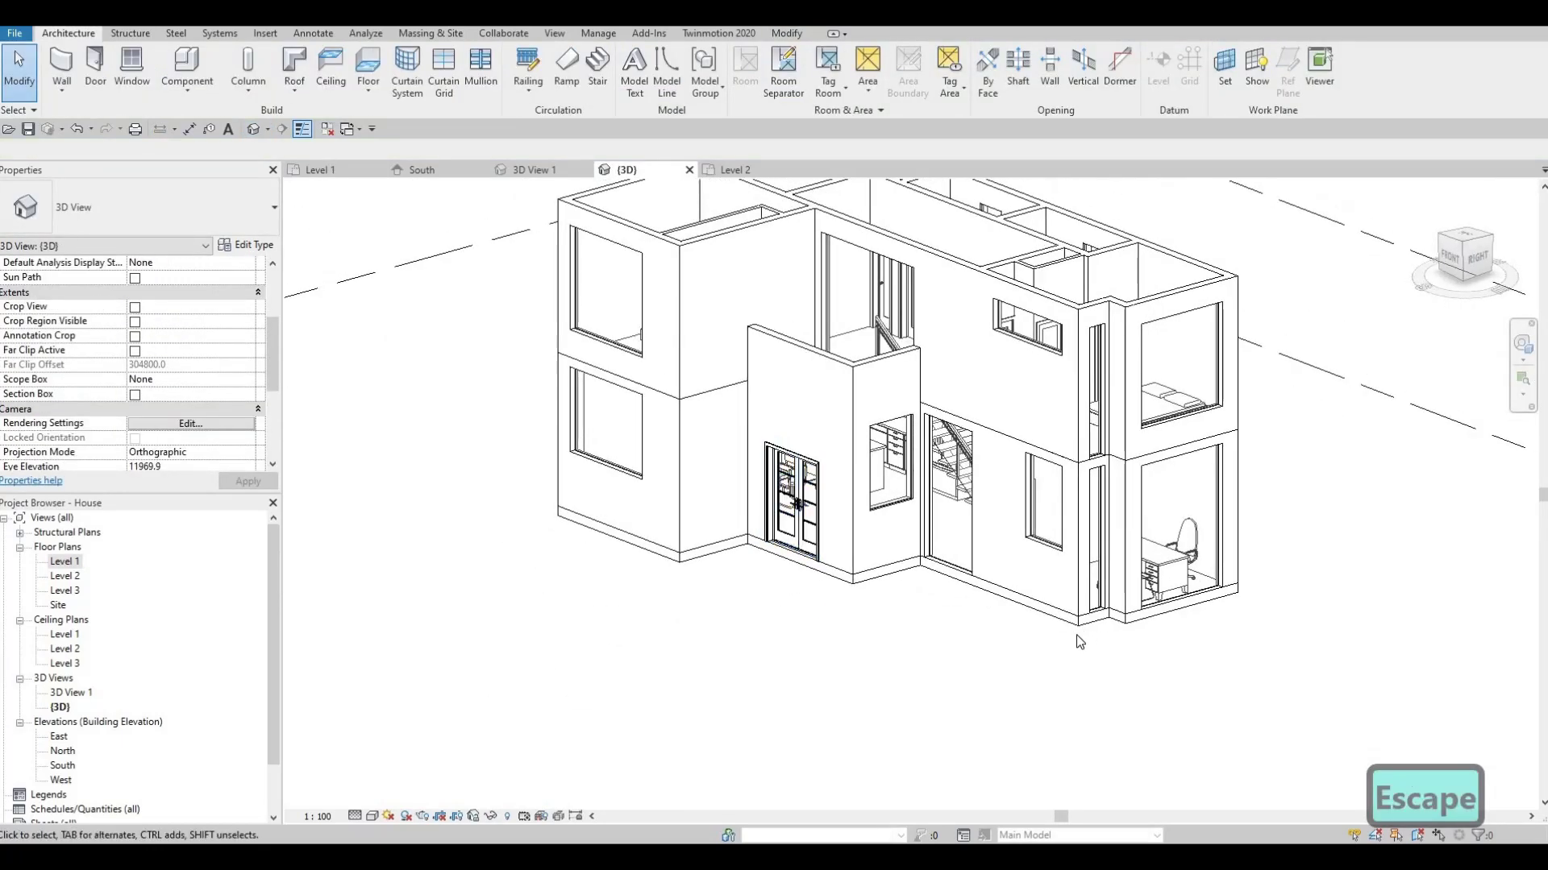
{"action": "middle_click_drag", "start_coordinate": [693, 593], "coordinate": [909, 552], "text": "shift"}
{"action": "scroll", "coordinate": [937, 508], "scroll_direction": "down", "scroll_amount": 1}
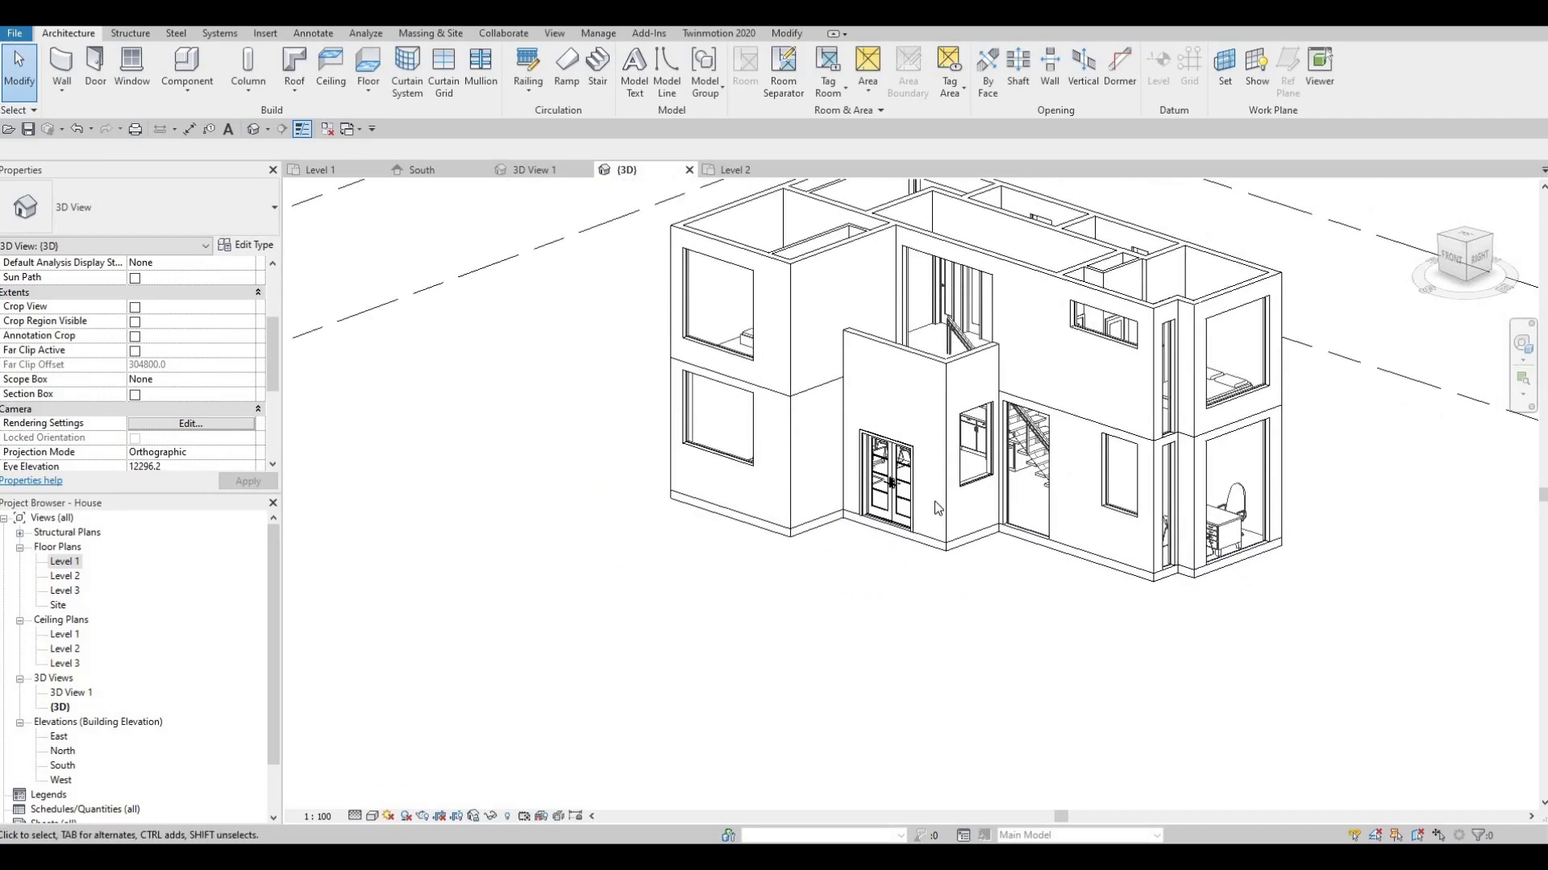
{"action": "middle_click_drag", "start_coordinate": [734, 524], "coordinate": [897, 513]}
{"action": "scroll", "coordinate": [897, 511], "scroll_direction": "up", "scroll_amount": 1}
{"action": "scroll", "coordinate": [846, 512], "scroll_direction": "down", "scroll_amount": 1}
{"action": "middle_click_drag", "start_coordinate": [1116, 684], "coordinate": [1085, 643]}
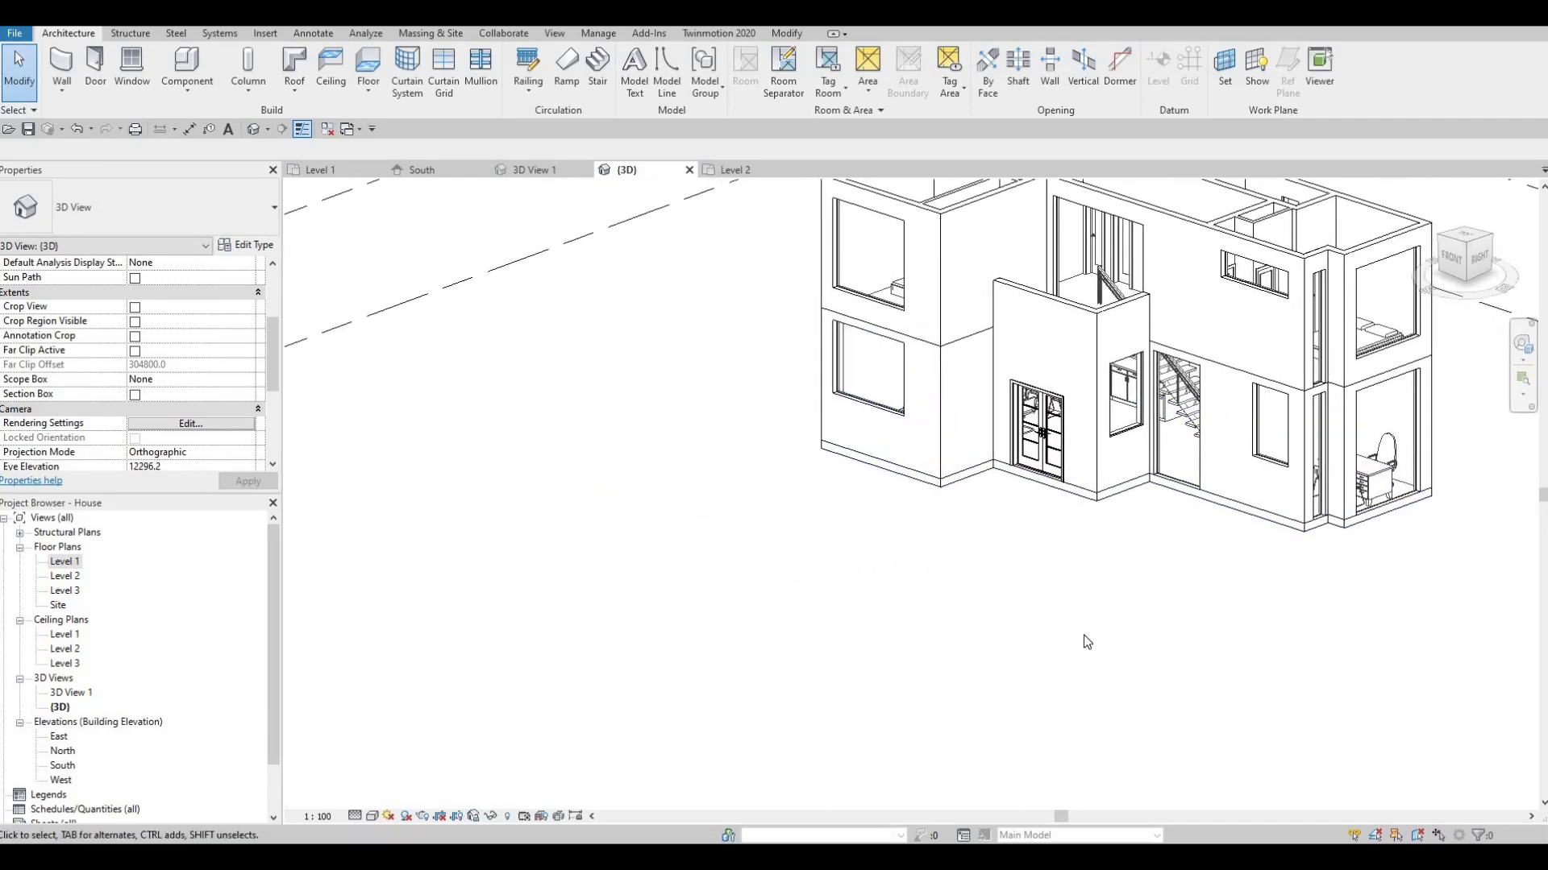
{"action": "middle_click_drag", "start_coordinate": [750, 427], "coordinate": [1144, 499], "text": "shift"}
{"action": "middle_click_drag", "start_coordinate": [1217, 540], "coordinate": [927, 392]}
{"action": "middle_click_drag", "start_coordinate": [831, 432], "coordinate": [923, 440]}
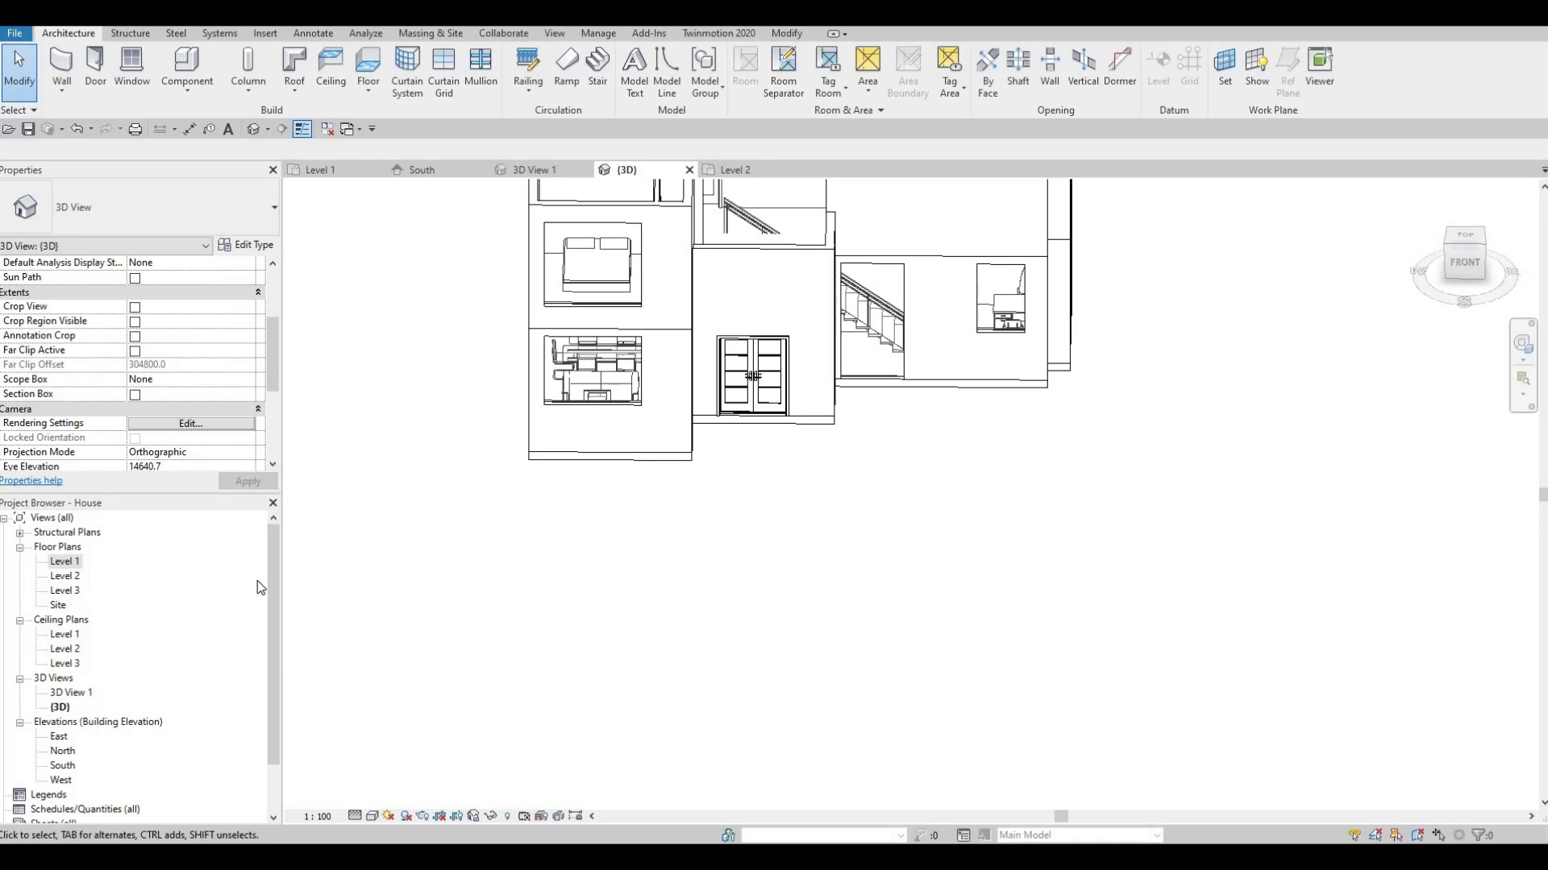
In the Level 1 plan, start another floor and duplicate the Floor 2 type as Floor 3.
{"action": "left_click", "coordinate": [78, 565]}
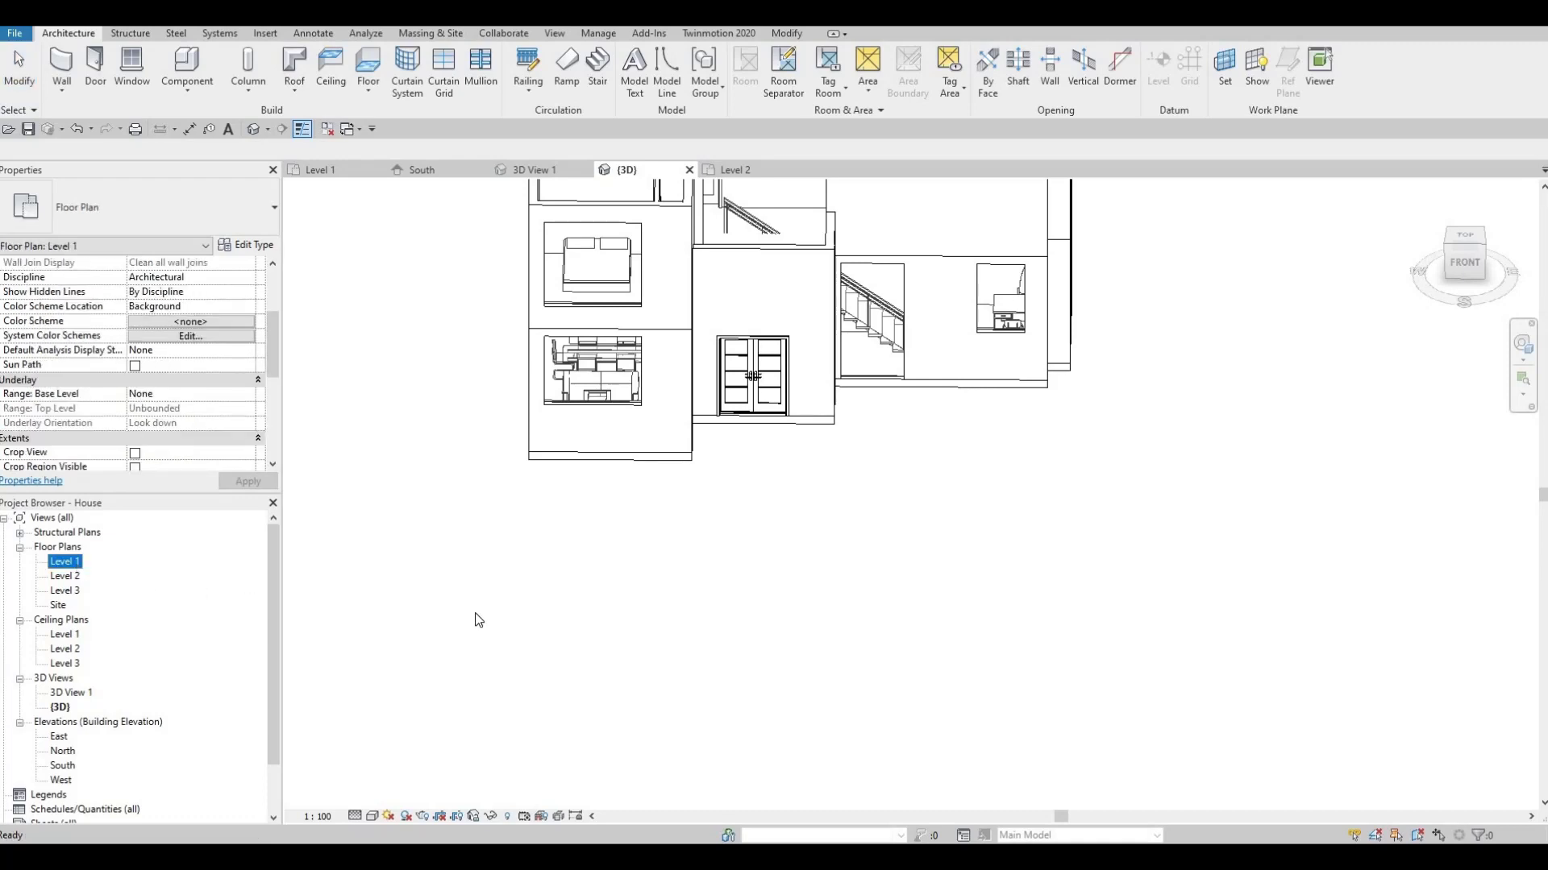
{"action": "middle_click_drag", "start_coordinate": [552, 675], "coordinate": [705, 577]}
{"action": "scroll", "coordinate": [704, 578], "scroll_direction": "down", "scroll_amount": 3}
{"action": "middle_click_drag", "start_coordinate": [751, 627], "coordinate": [722, 621]}
{"action": "scroll", "coordinate": [716, 614], "scroll_direction": "down", "scroll_amount": 1}
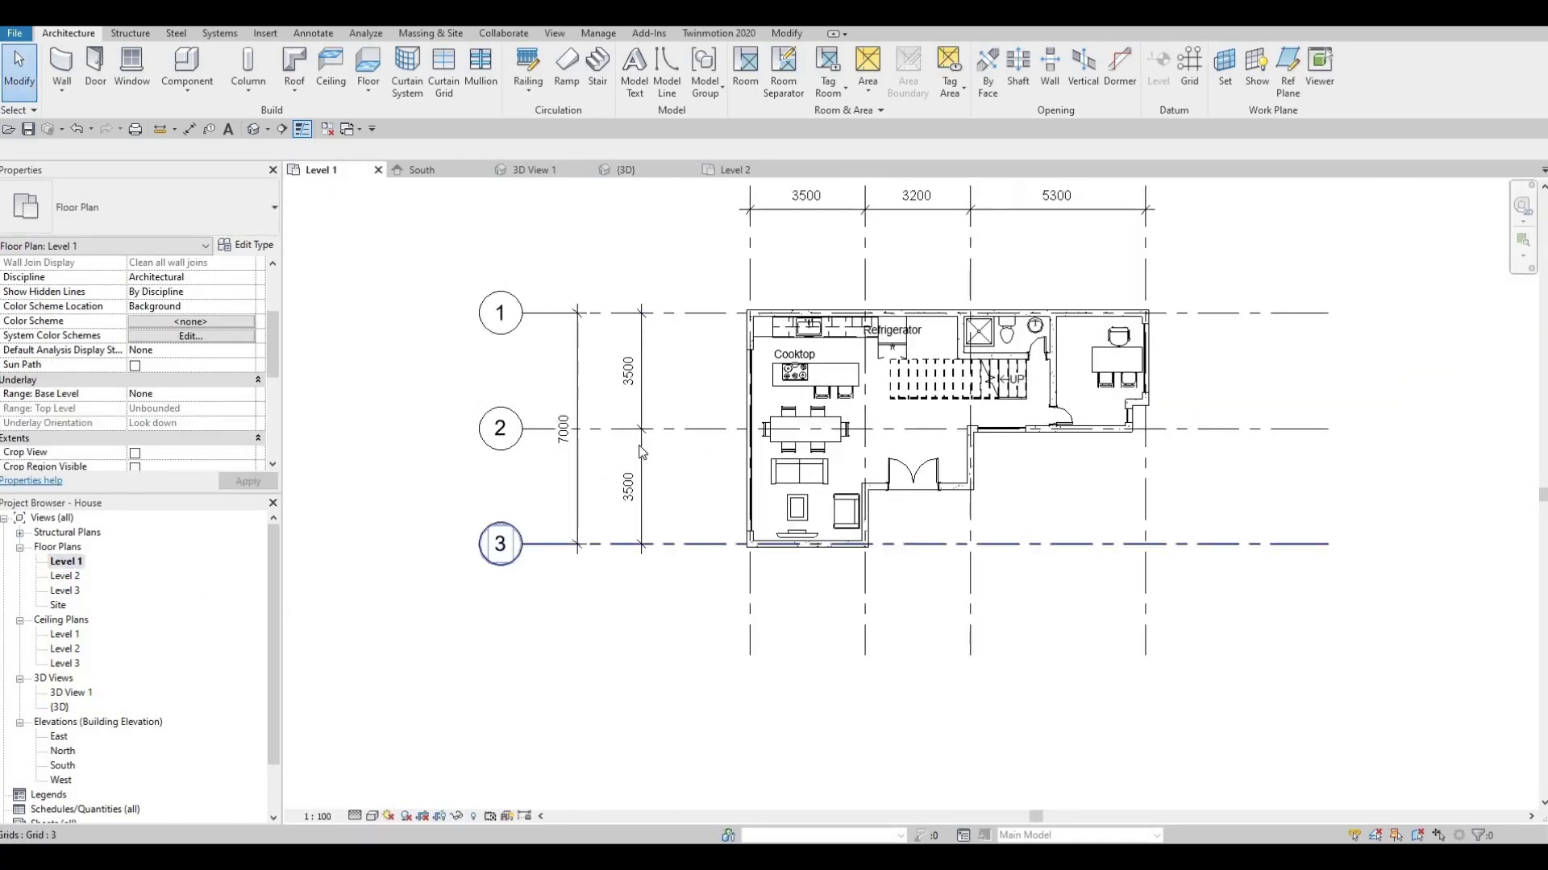
{"action": "middle_click_drag", "start_coordinate": [642, 452], "coordinate": [634, 499]}
{"action": "left_click", "coordinate": [427, 209]}
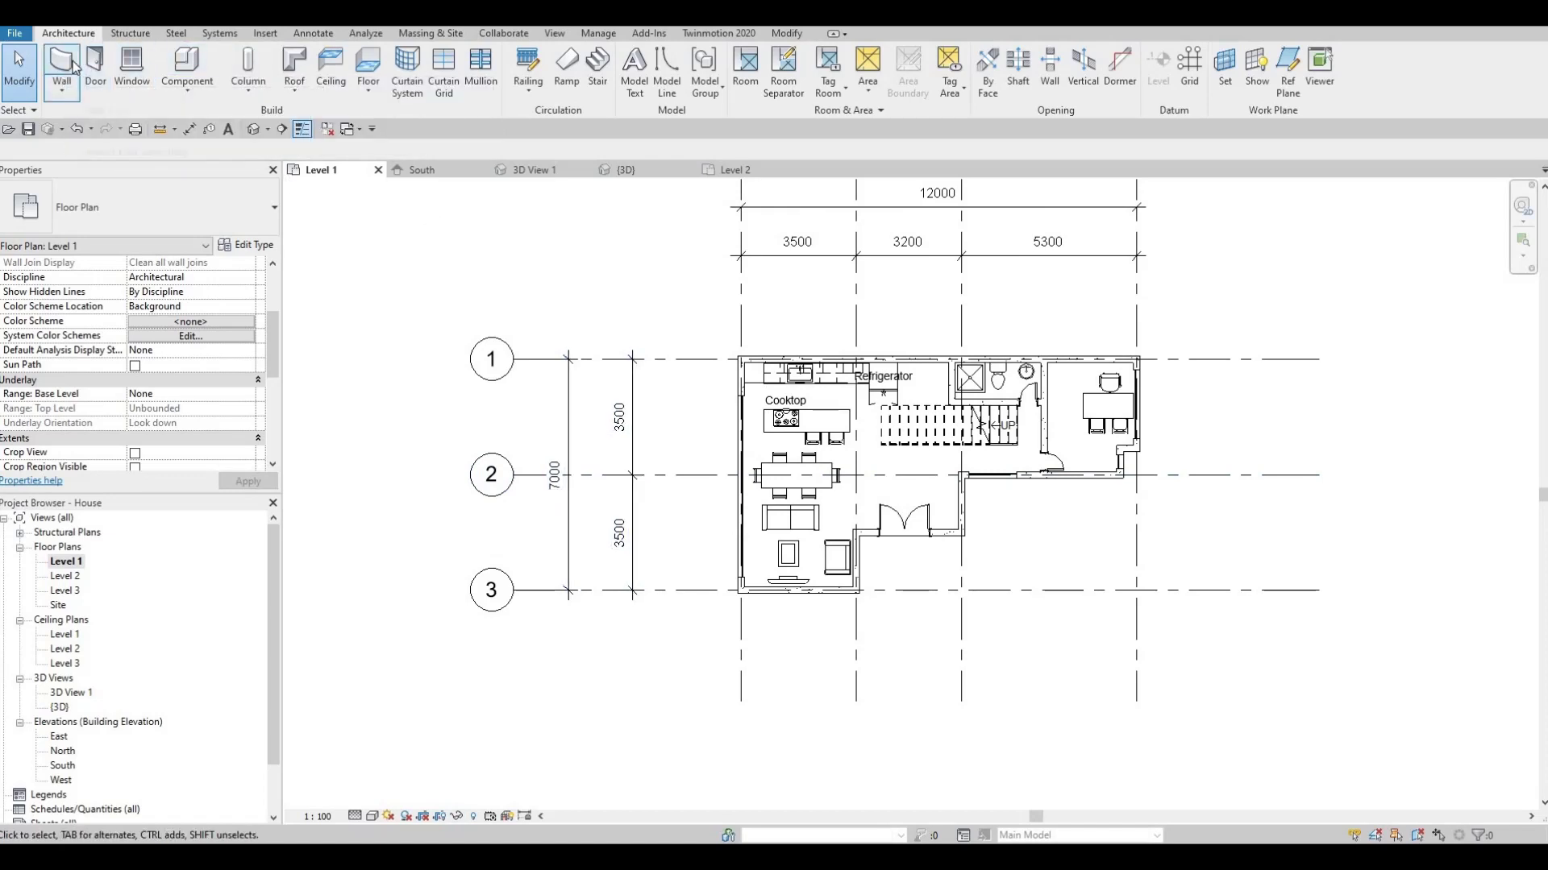
{"action": "left_click", "coordinate": [366, 76]}
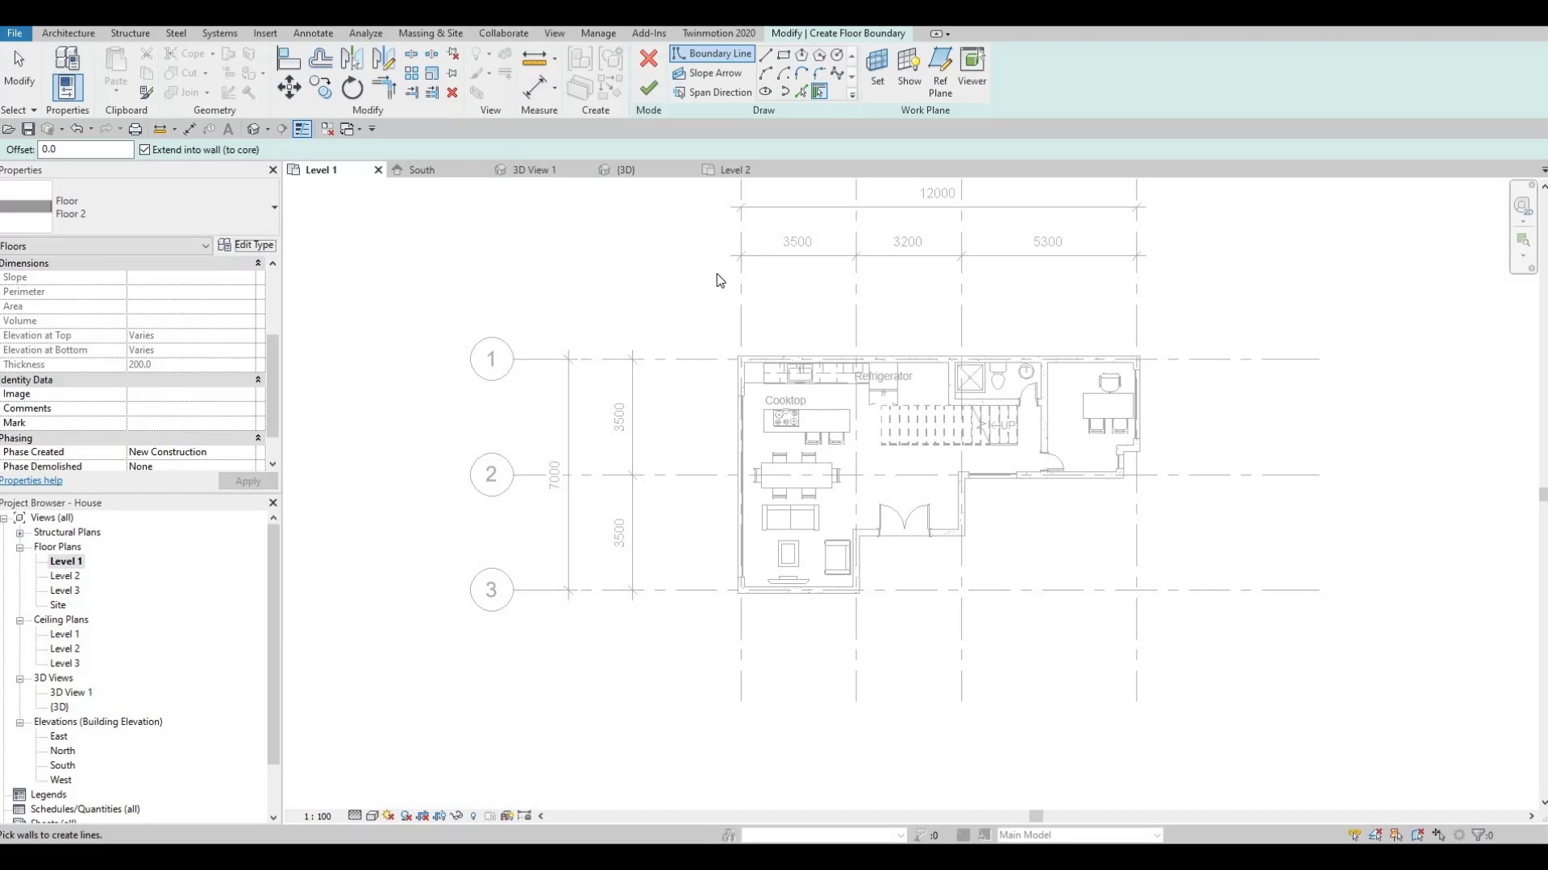
{"action": "left_click", "coordinate": [246, 244]}
{"action": "left_click", "coordinate": [1084, 197]}
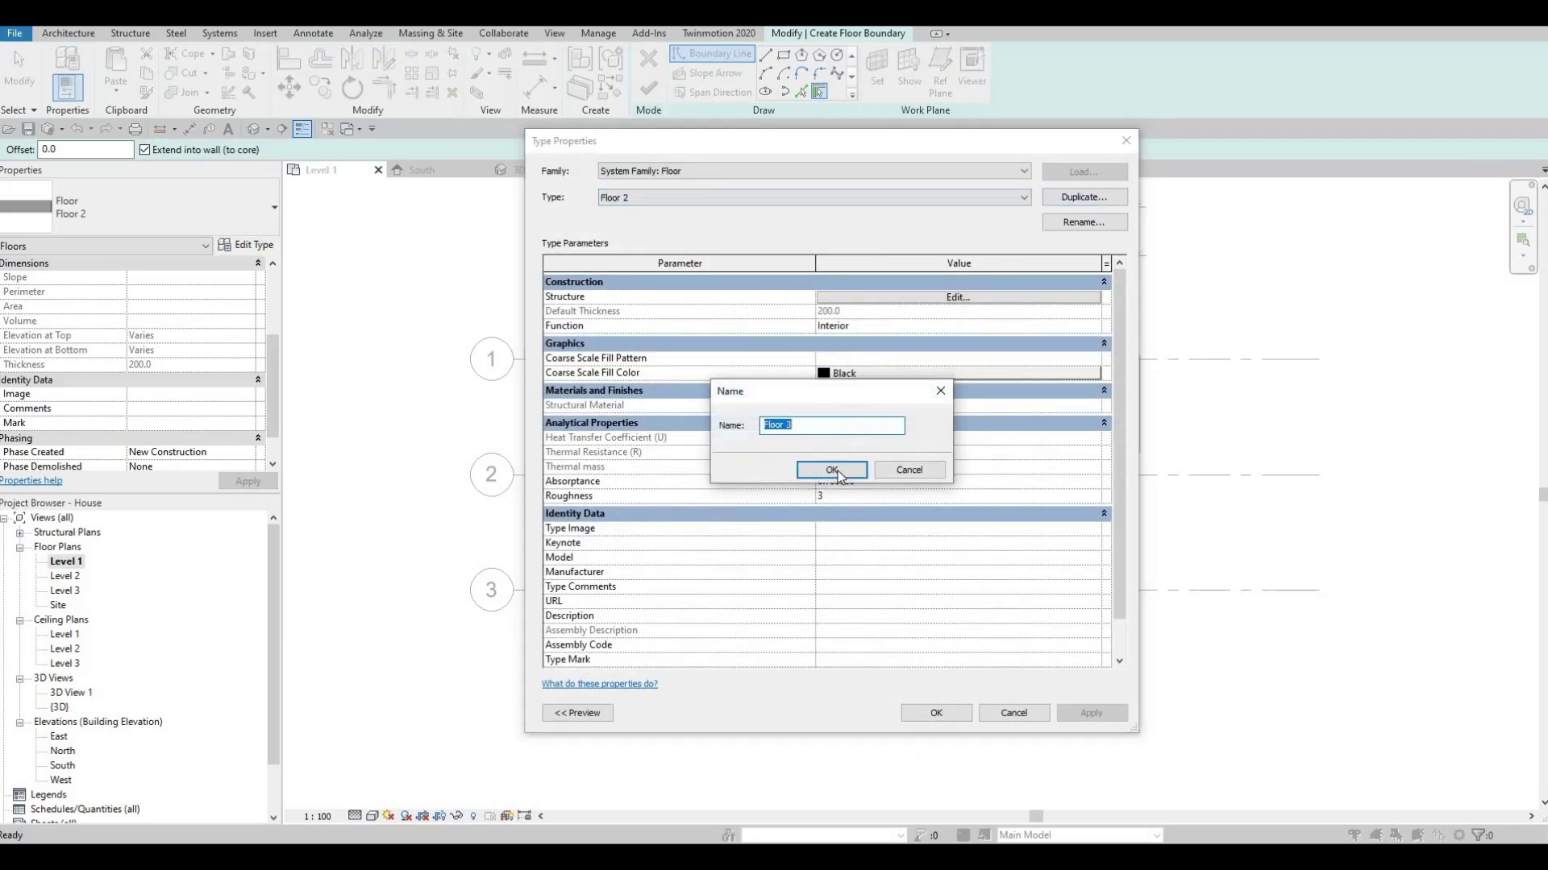
{"action": "key", "text": "Return"}
Set the material of Floor 3's structure layer to Grass from the AEC Materials library and accept the type changes.
{"action": "left_click", "coordinate": [887, 297]}
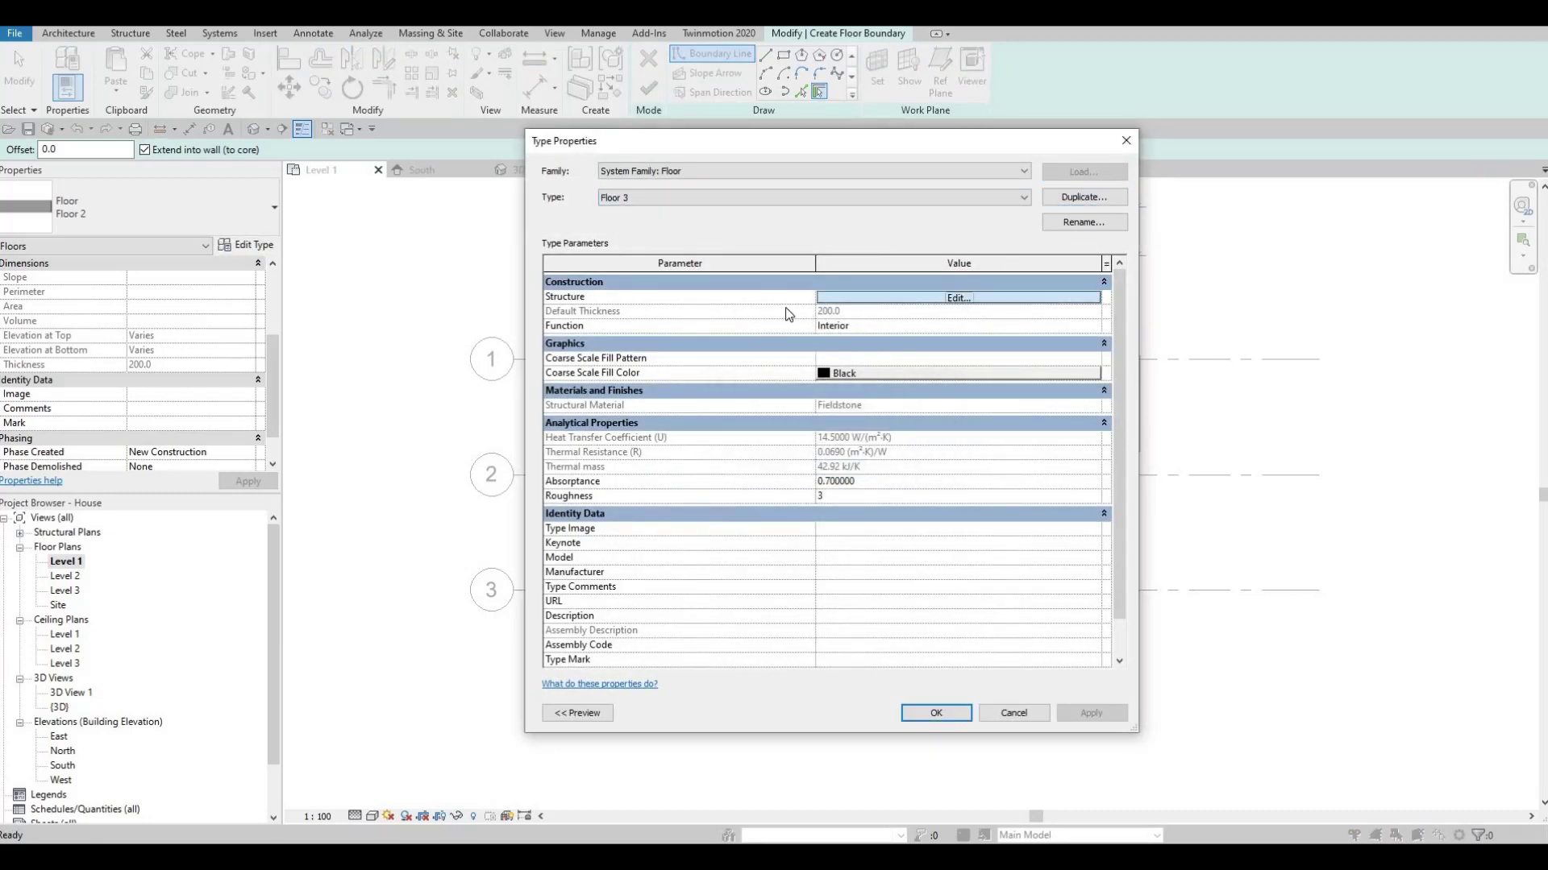
{"action": "left_click", "coordinate": [791, 295]}
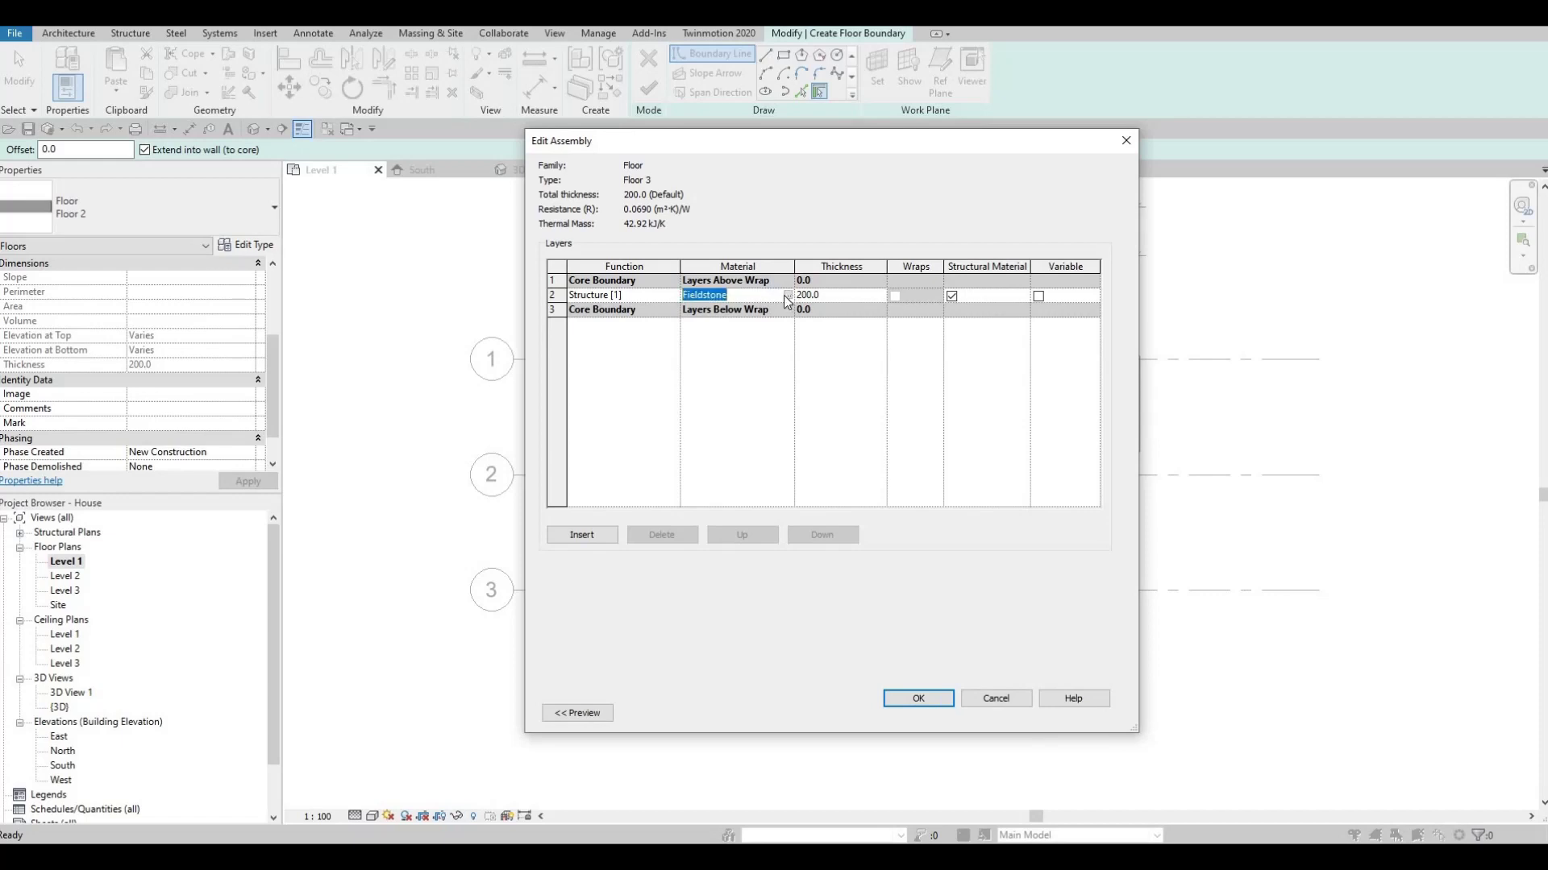
{"action": "type", "text": "Grass"}
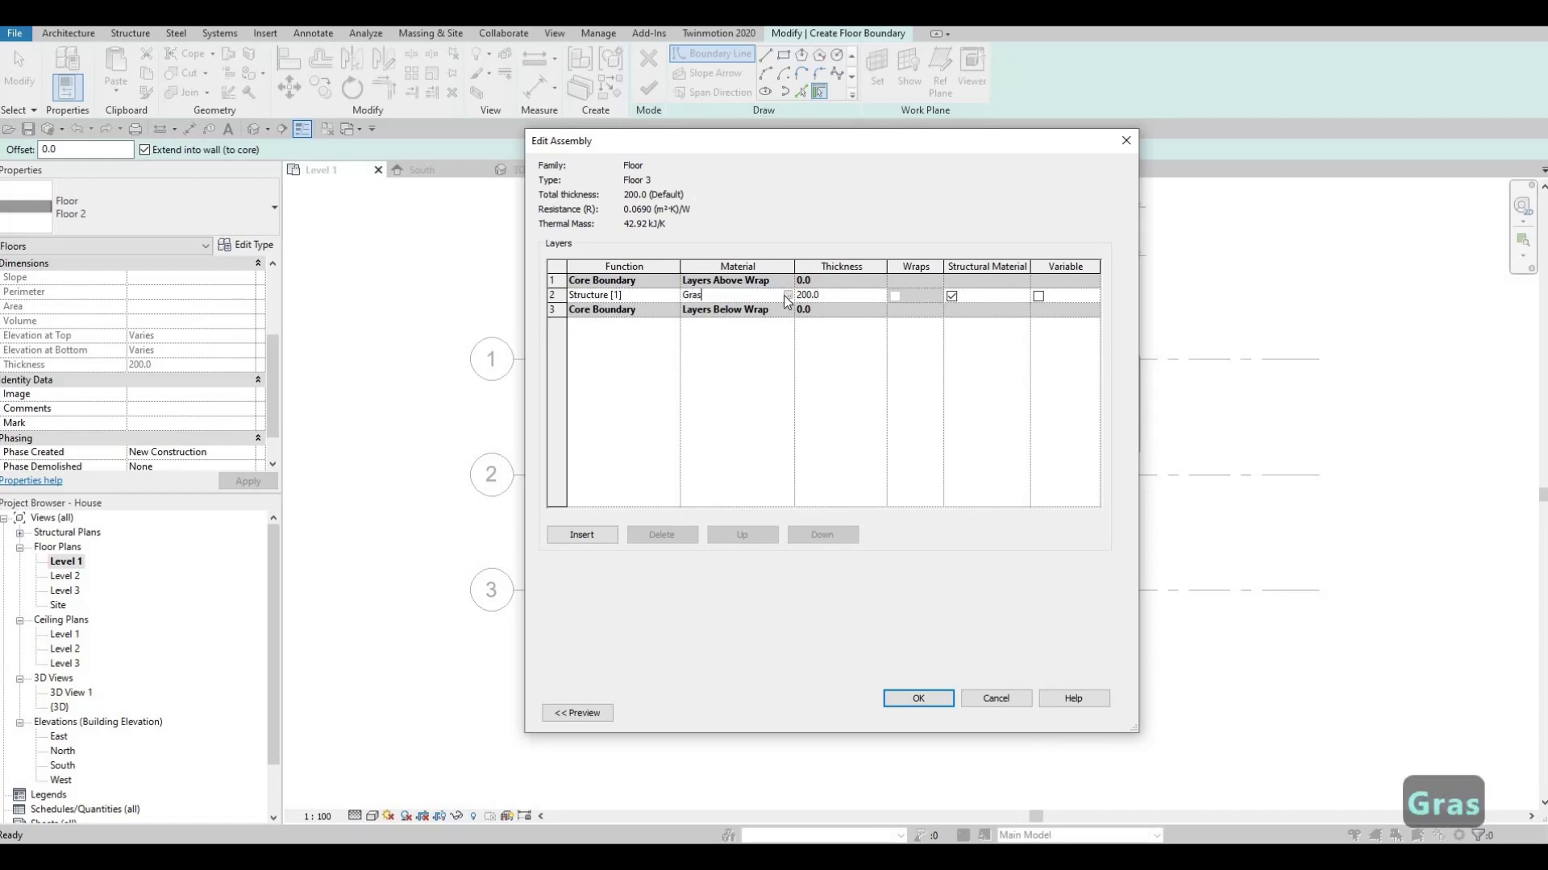
{"action": "left_click", "coordinate": [884, 529]}
{"action": "key", "text": "Return"}
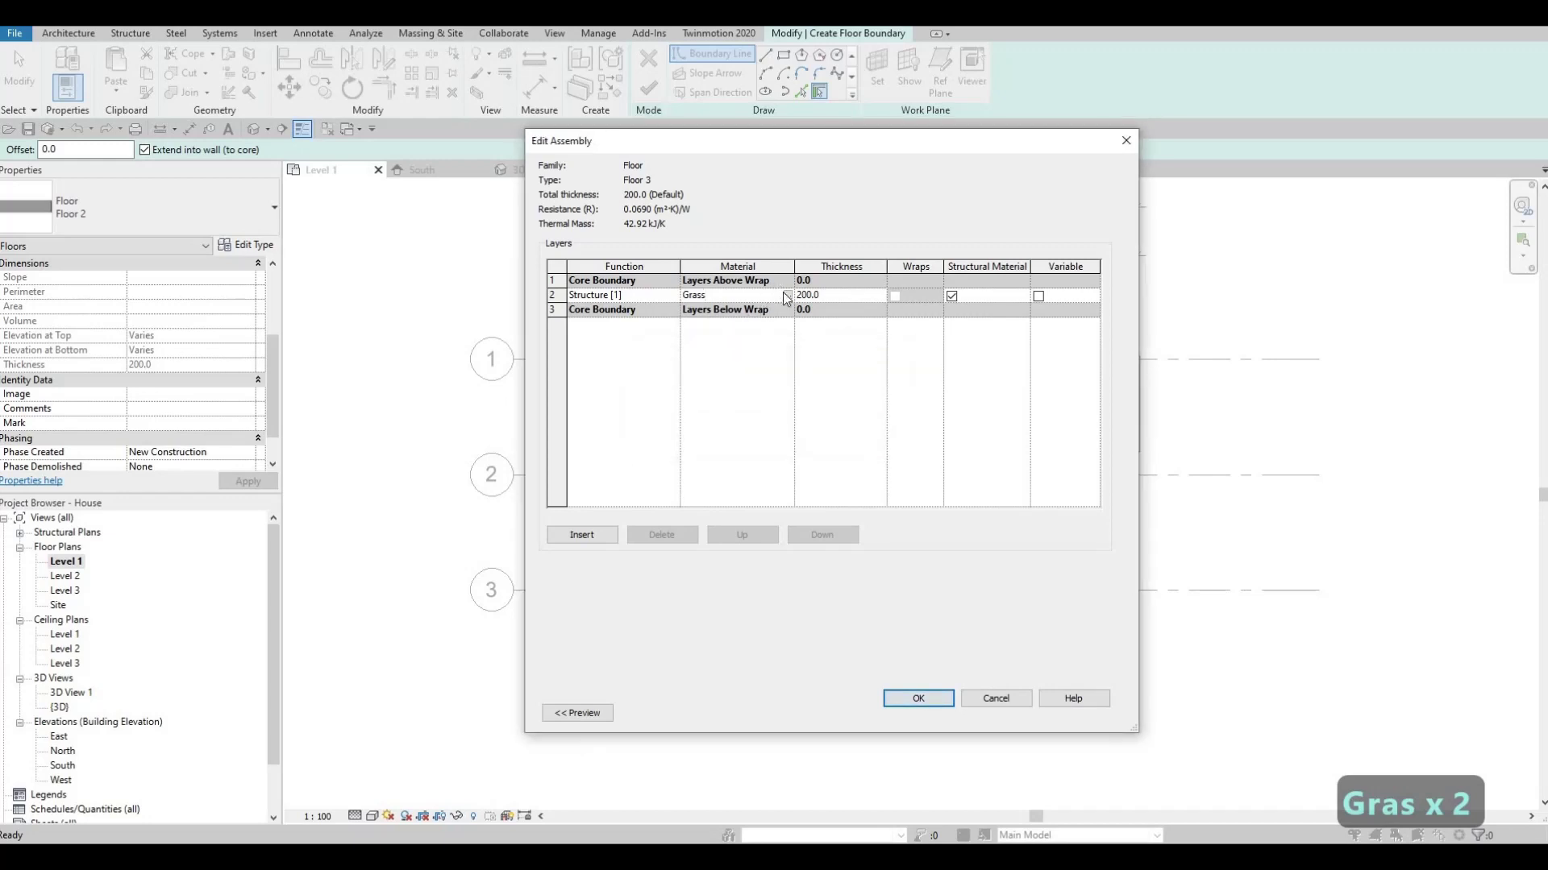
{"action": "left_click", "coordinate": [787, 296]}
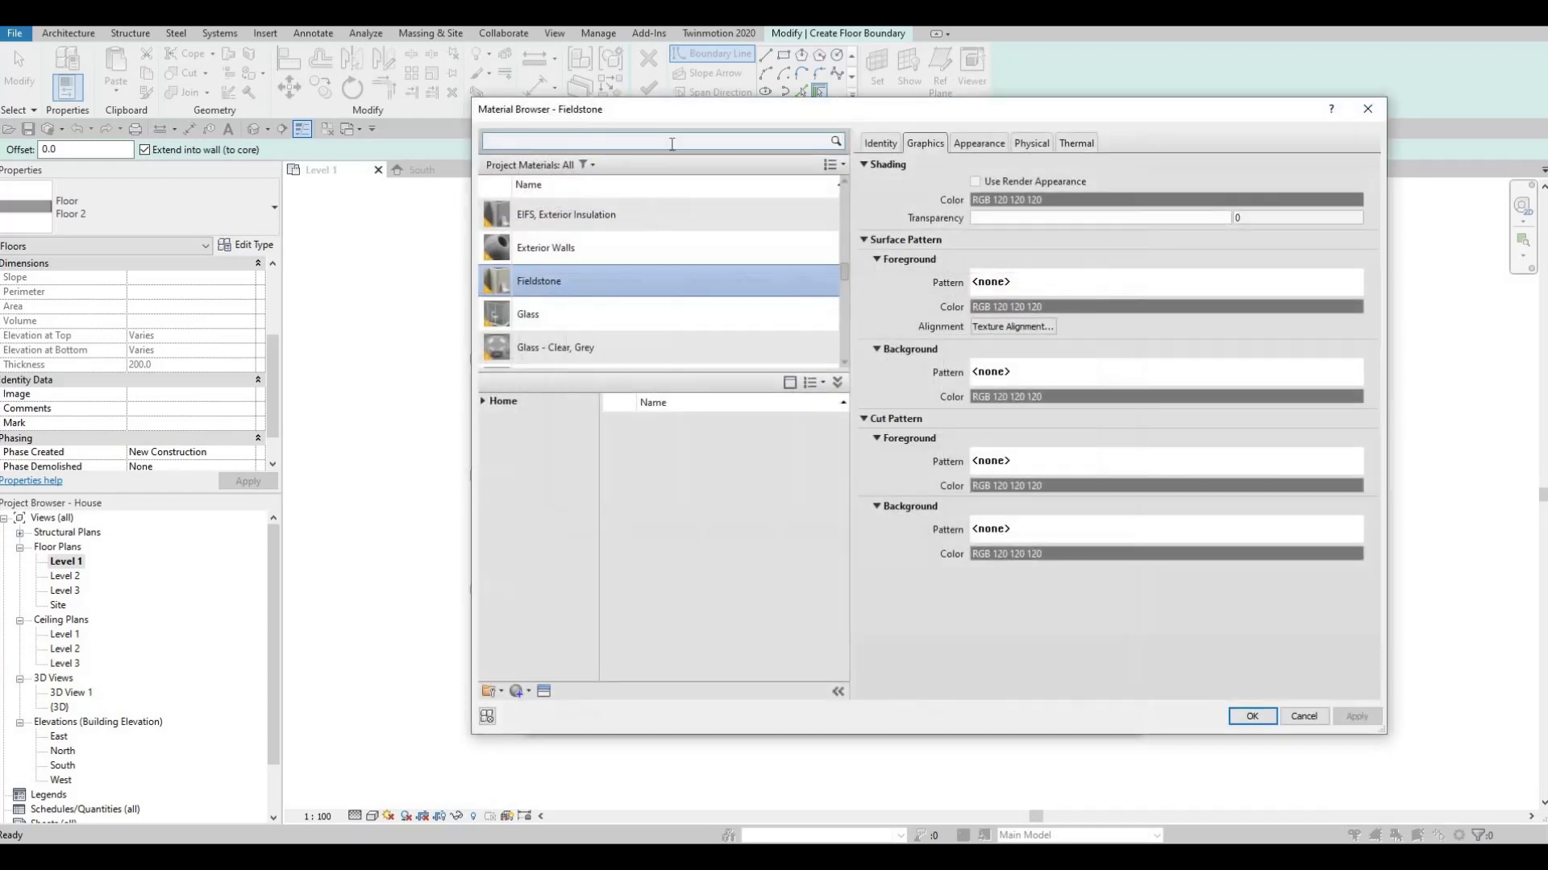
{"action": "left_click", "coordinate": [671, 143]}
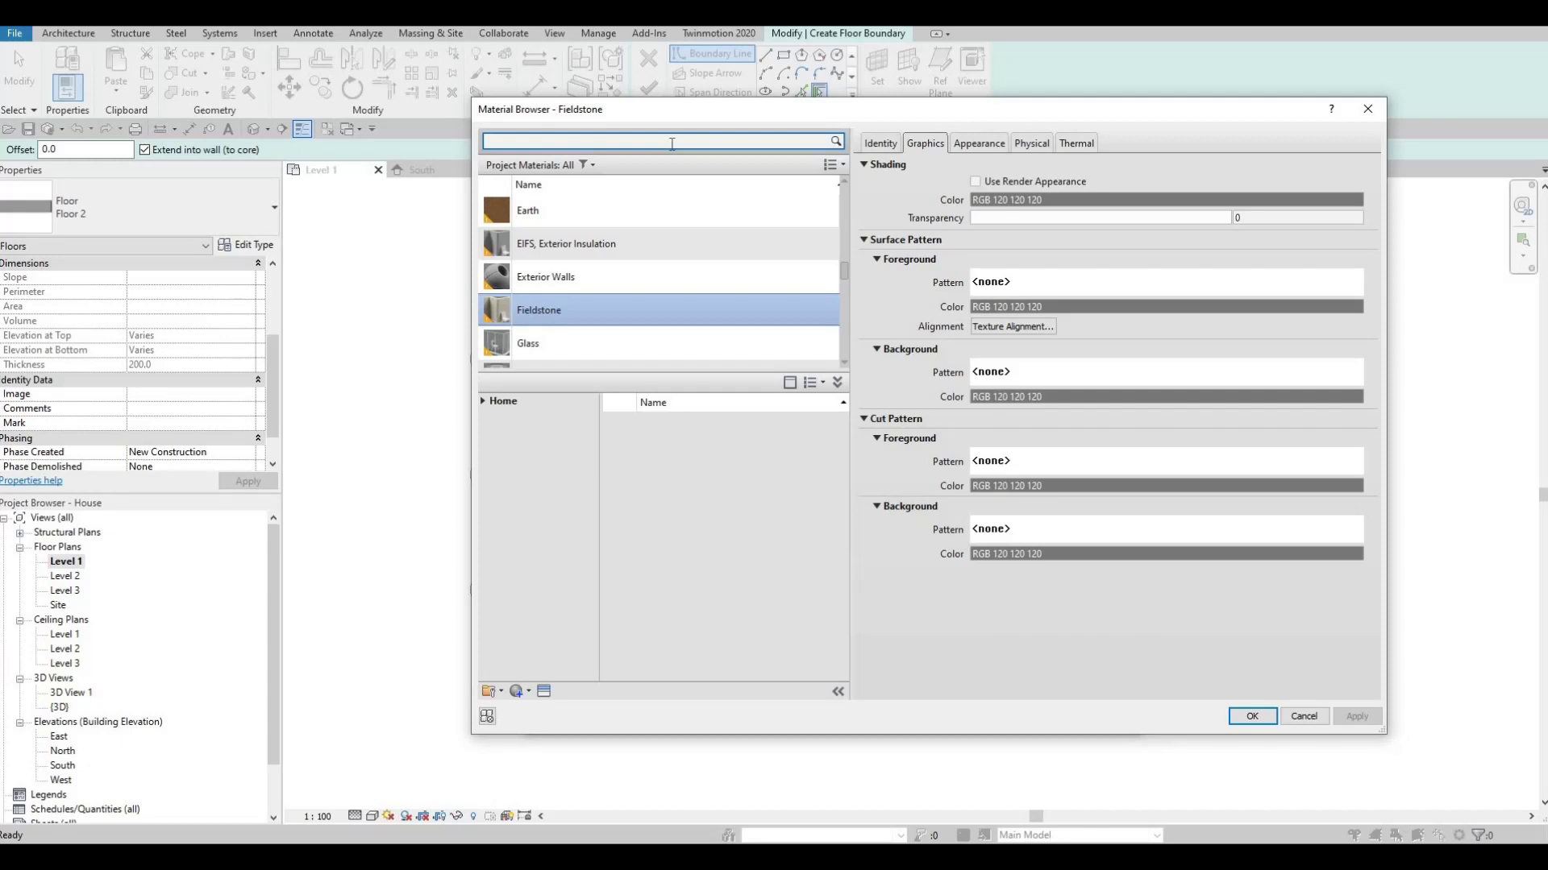
{"action": "type", "text": "grass"}
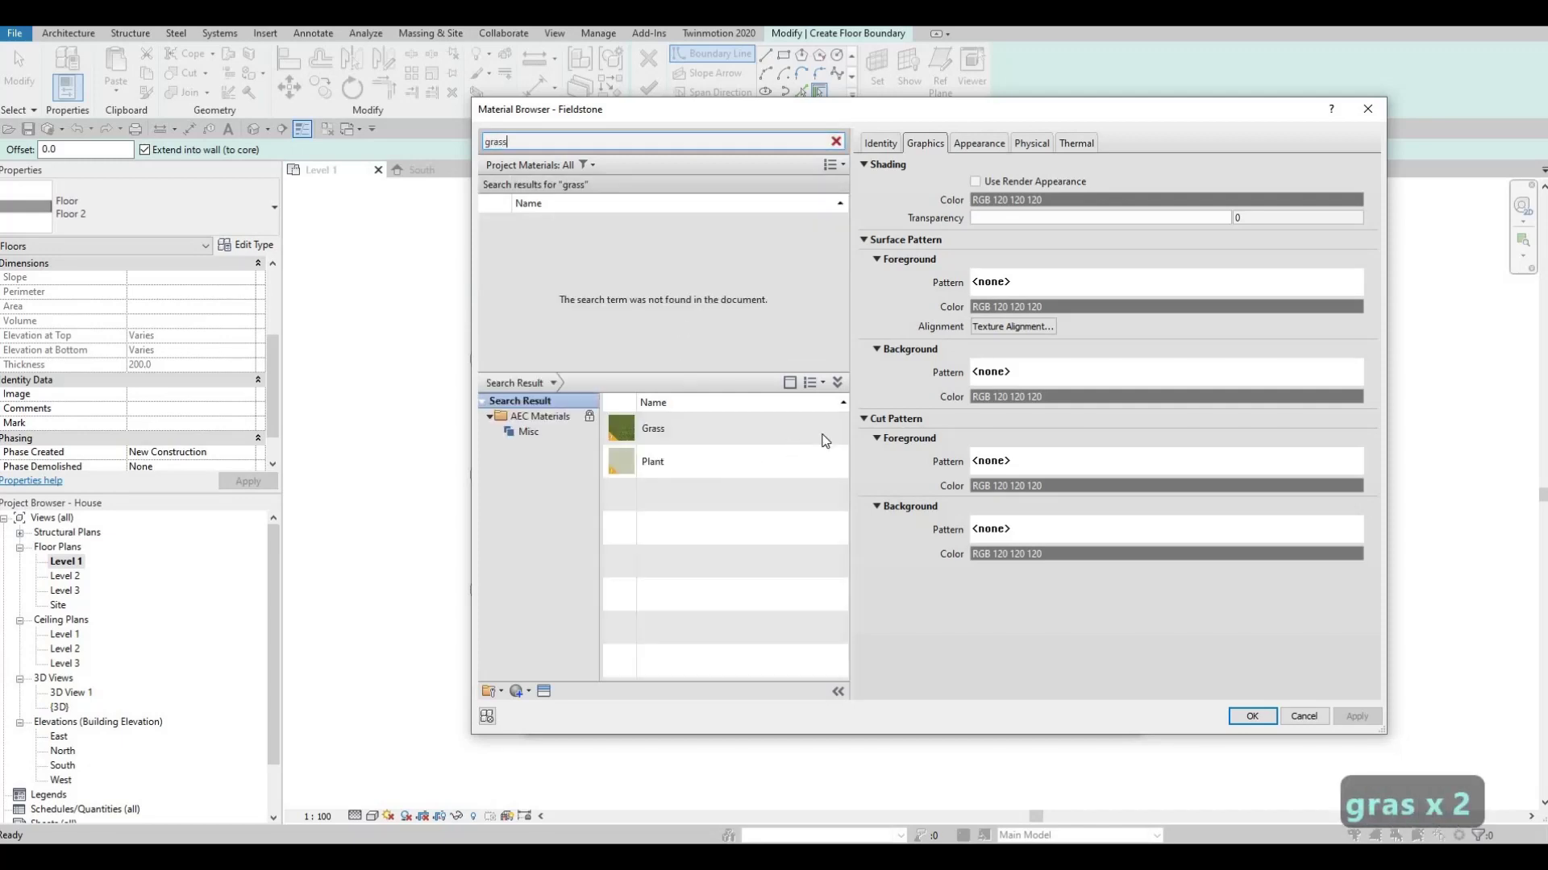
{"action": "left_click", "coordinate": [822, 428]}
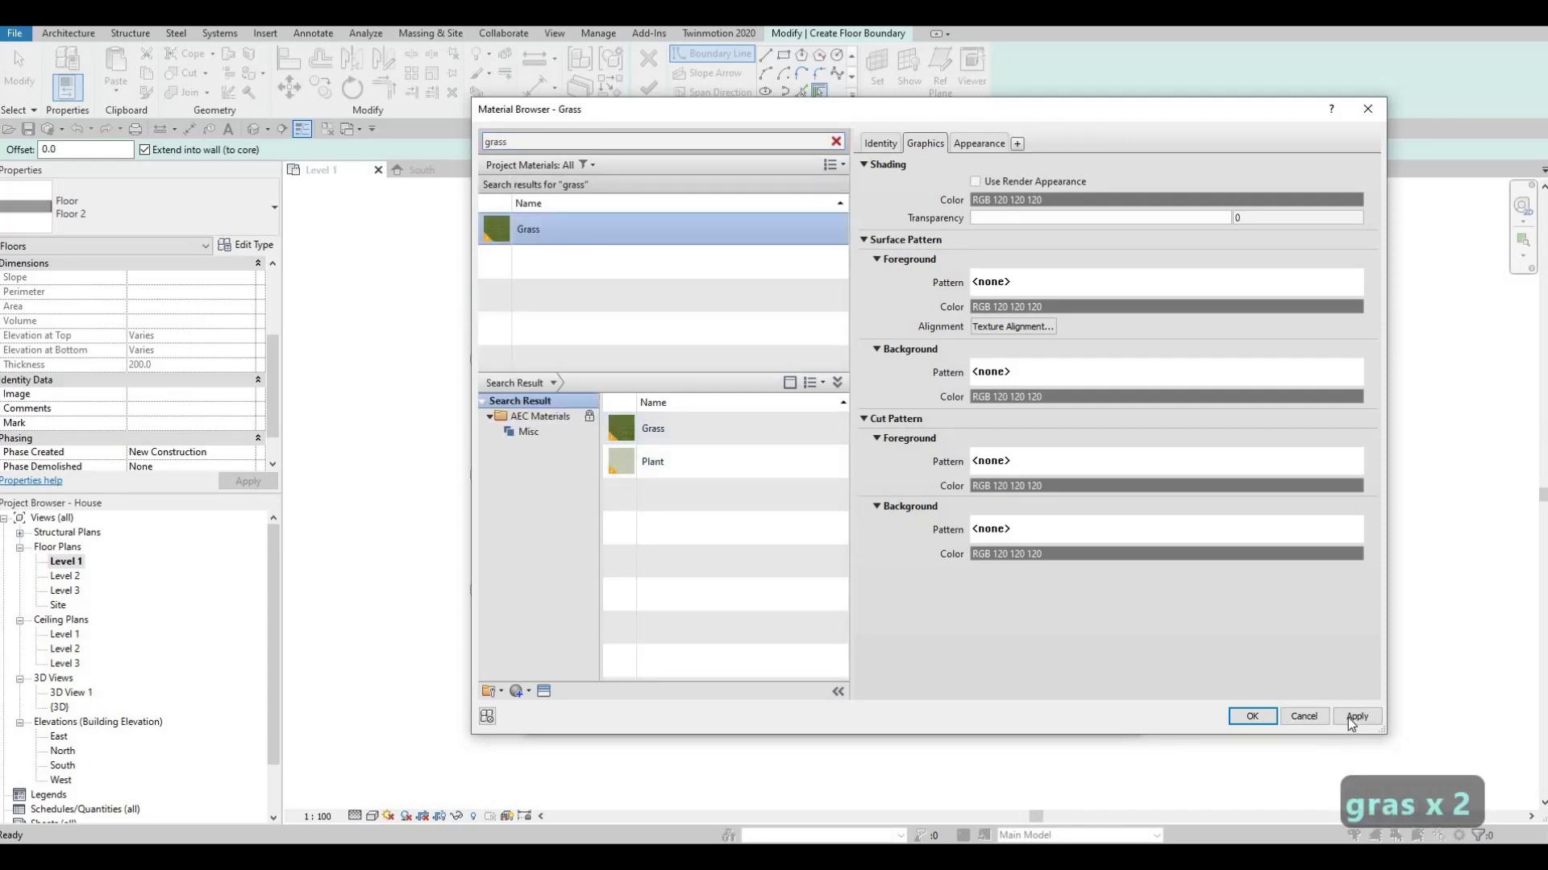
{"action": "left_click", "coordinate": [1251, 716]}
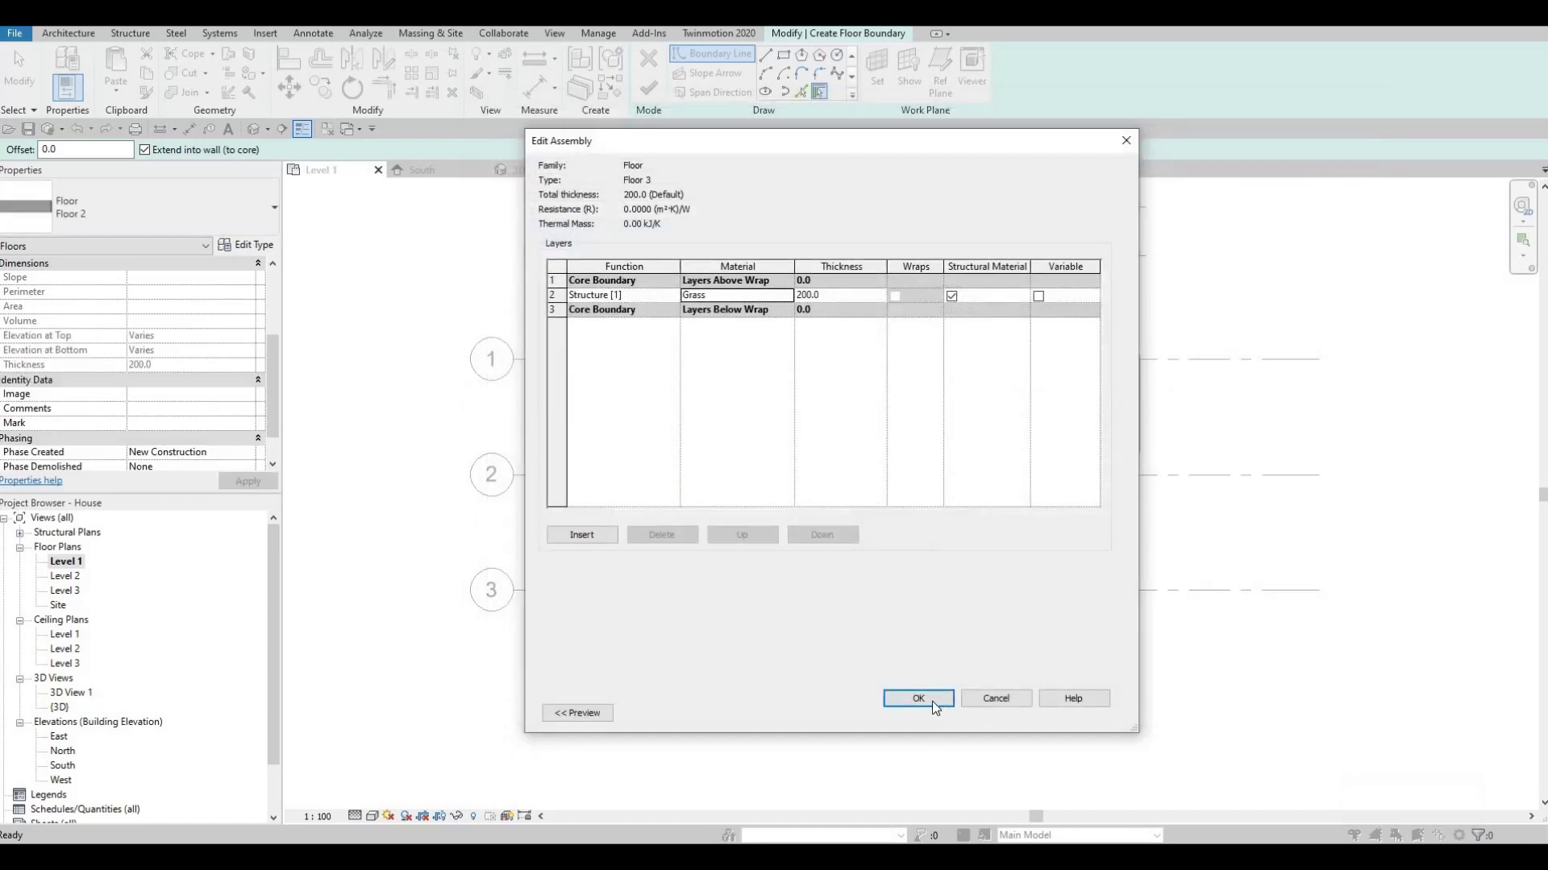
{"action": "left_click", "coordinate": [932, 701]}
{"action": "left_click", "coordinate": [935, 713]}
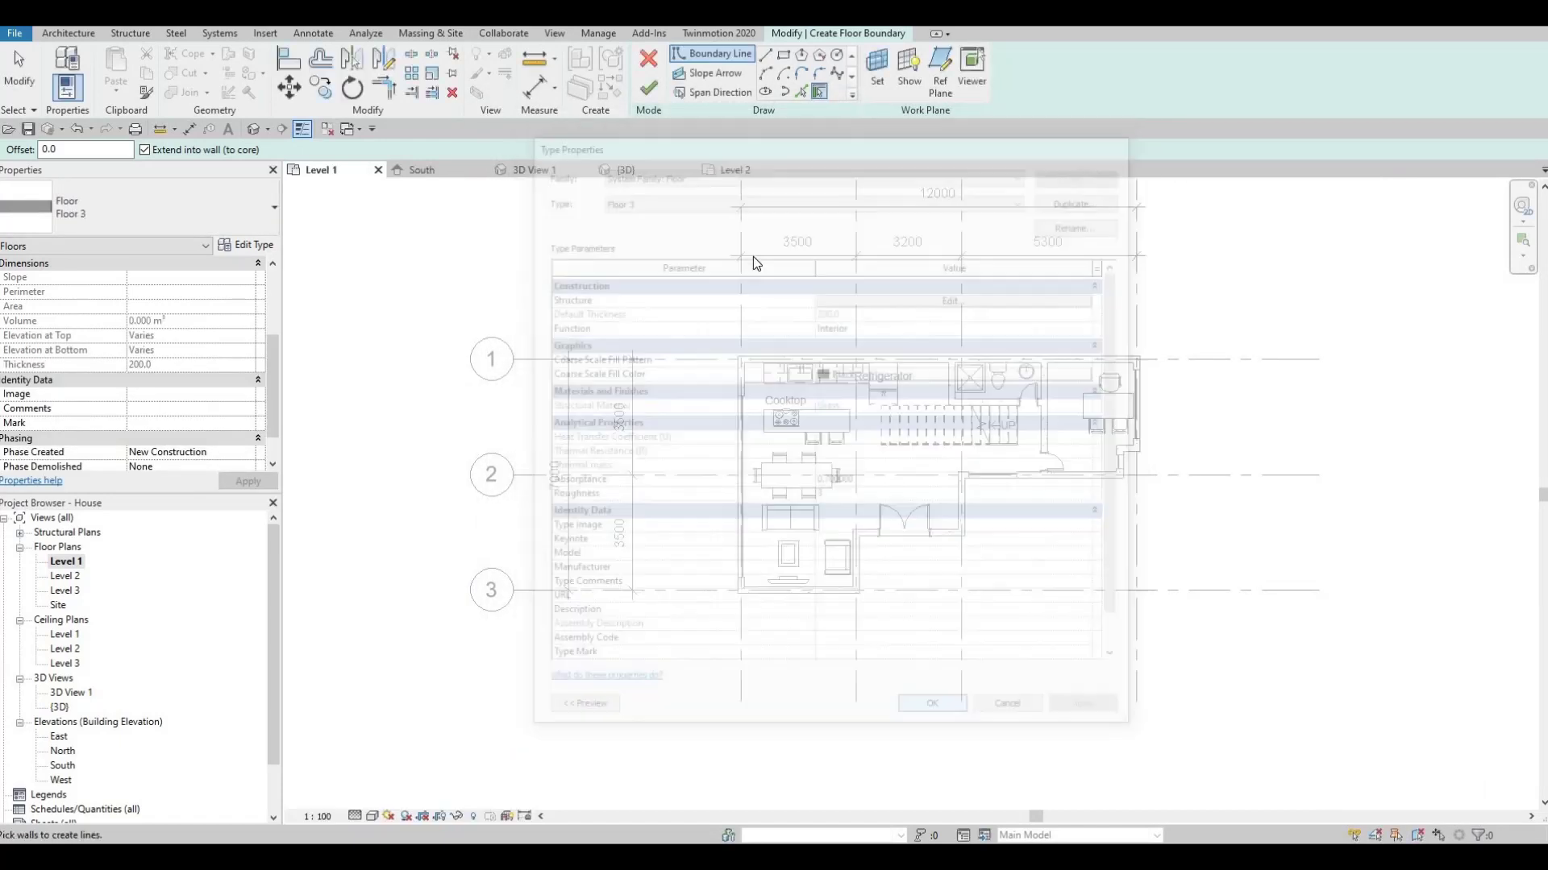
Sketch a rectangular floor boundary enclosing the whole house, about 13500 mm deep.
{"action": "left_click", "coordinate": [784, 55]}
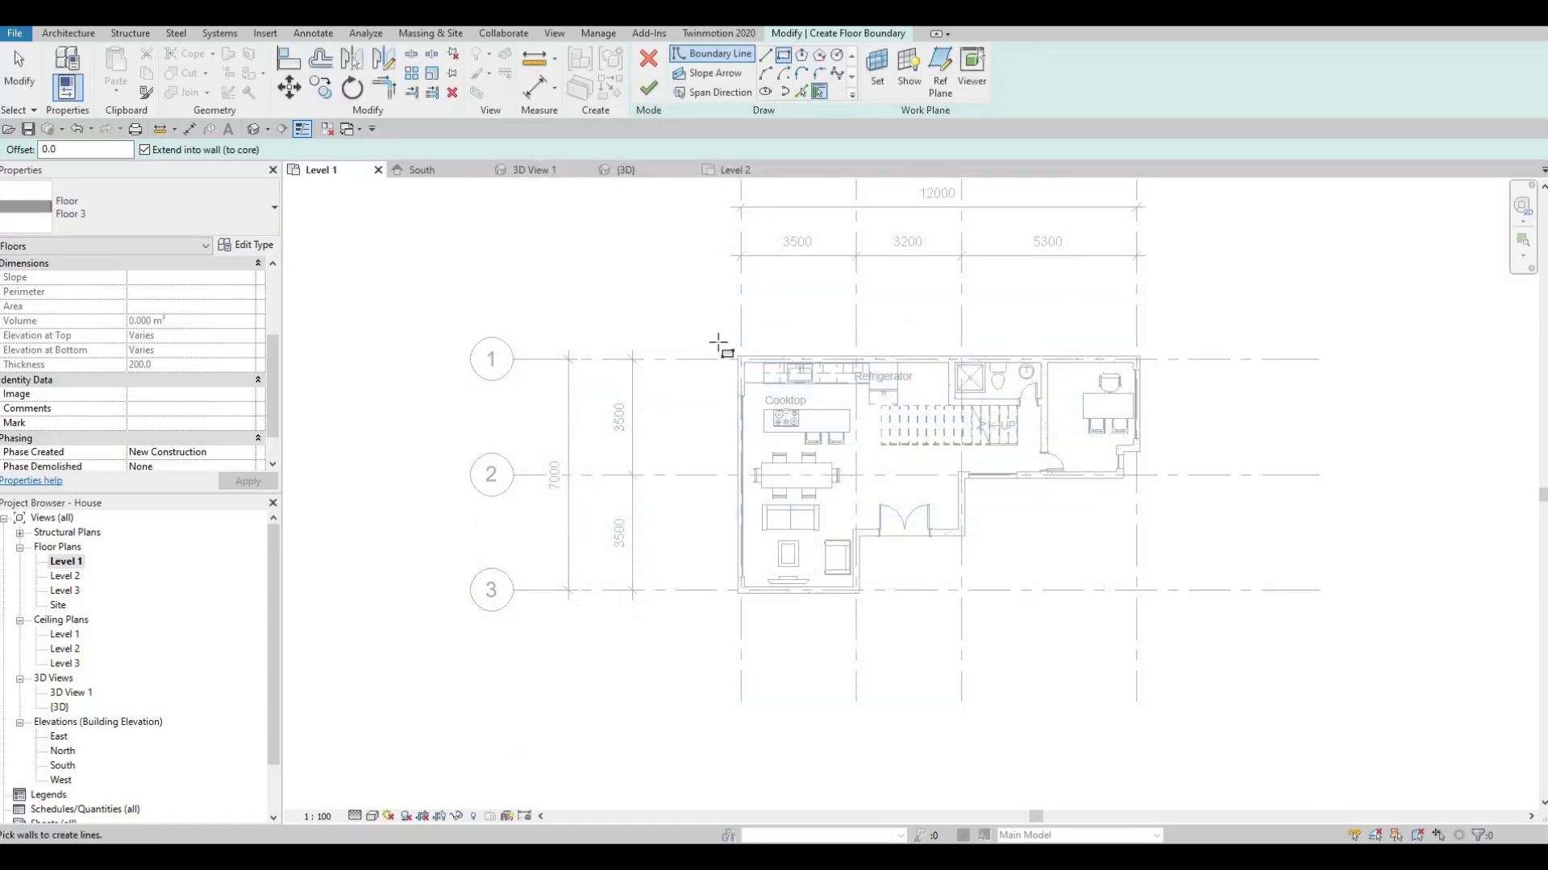
{"action": "scroll", "coordinate": [736, 355], "scroll_direction": "up", "scroll_amount": 3}
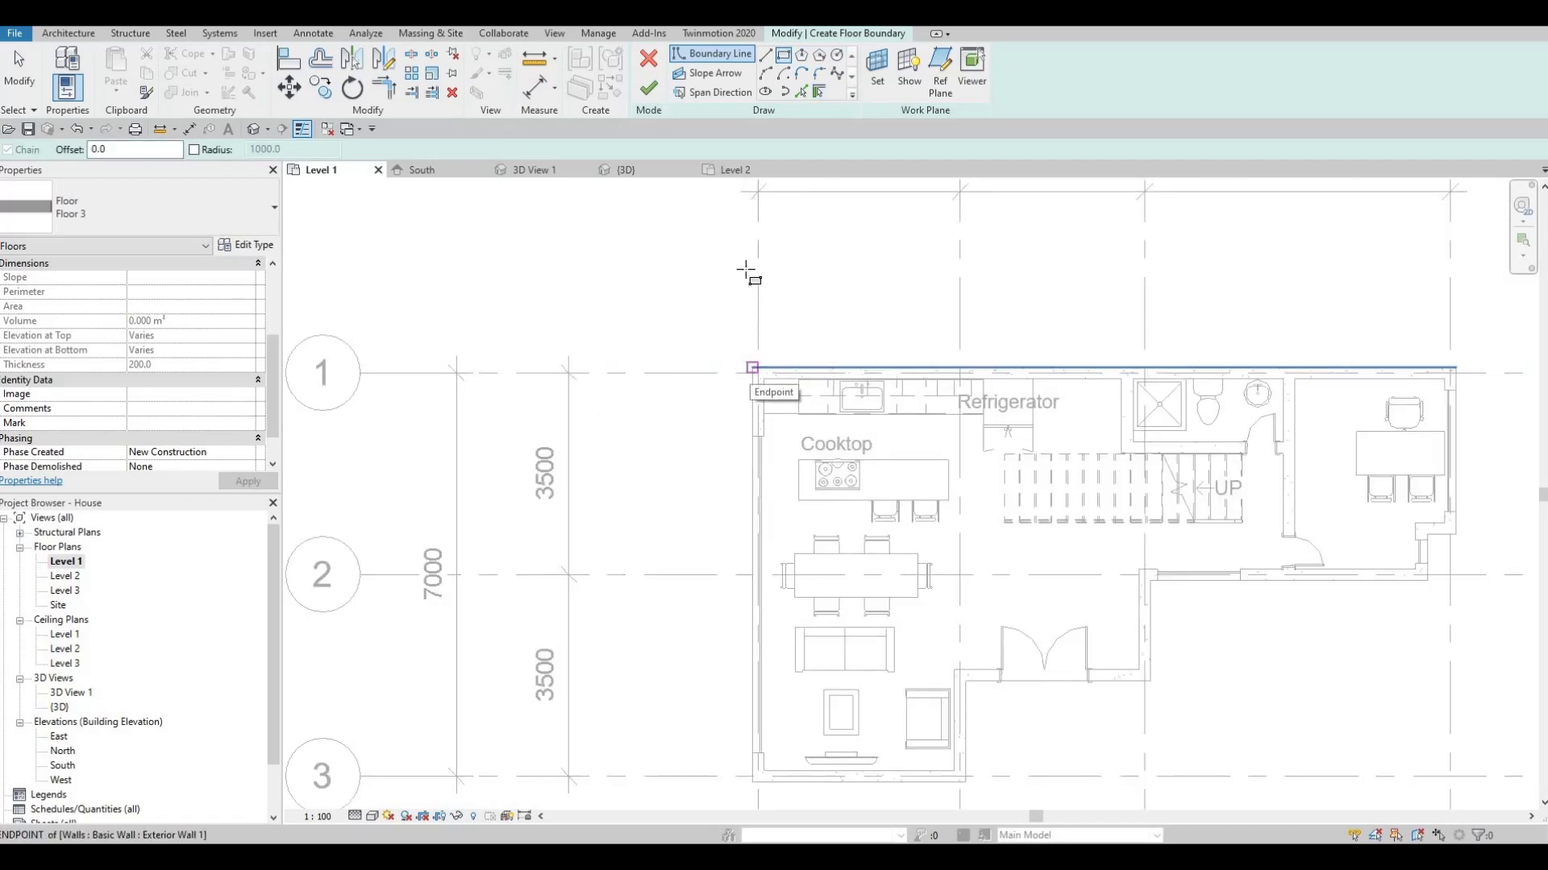
{"action": "scroll", "coordinate": [746, 272], "scroll_direction": "down", "scroll_amount": 2}
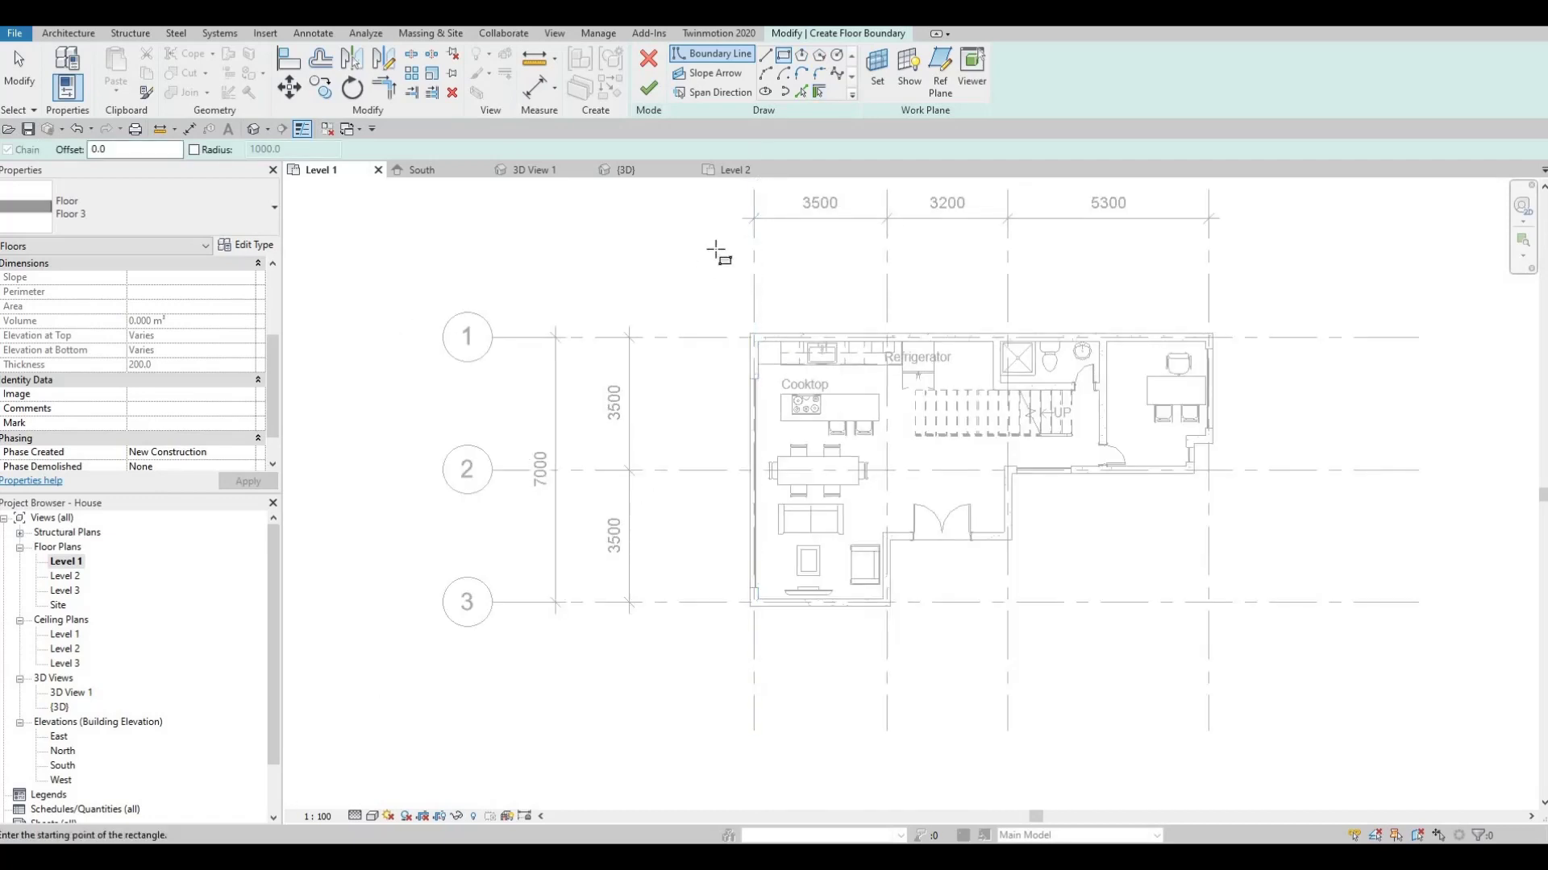
{"action": "left_click", "coordinate": [719, 252]}
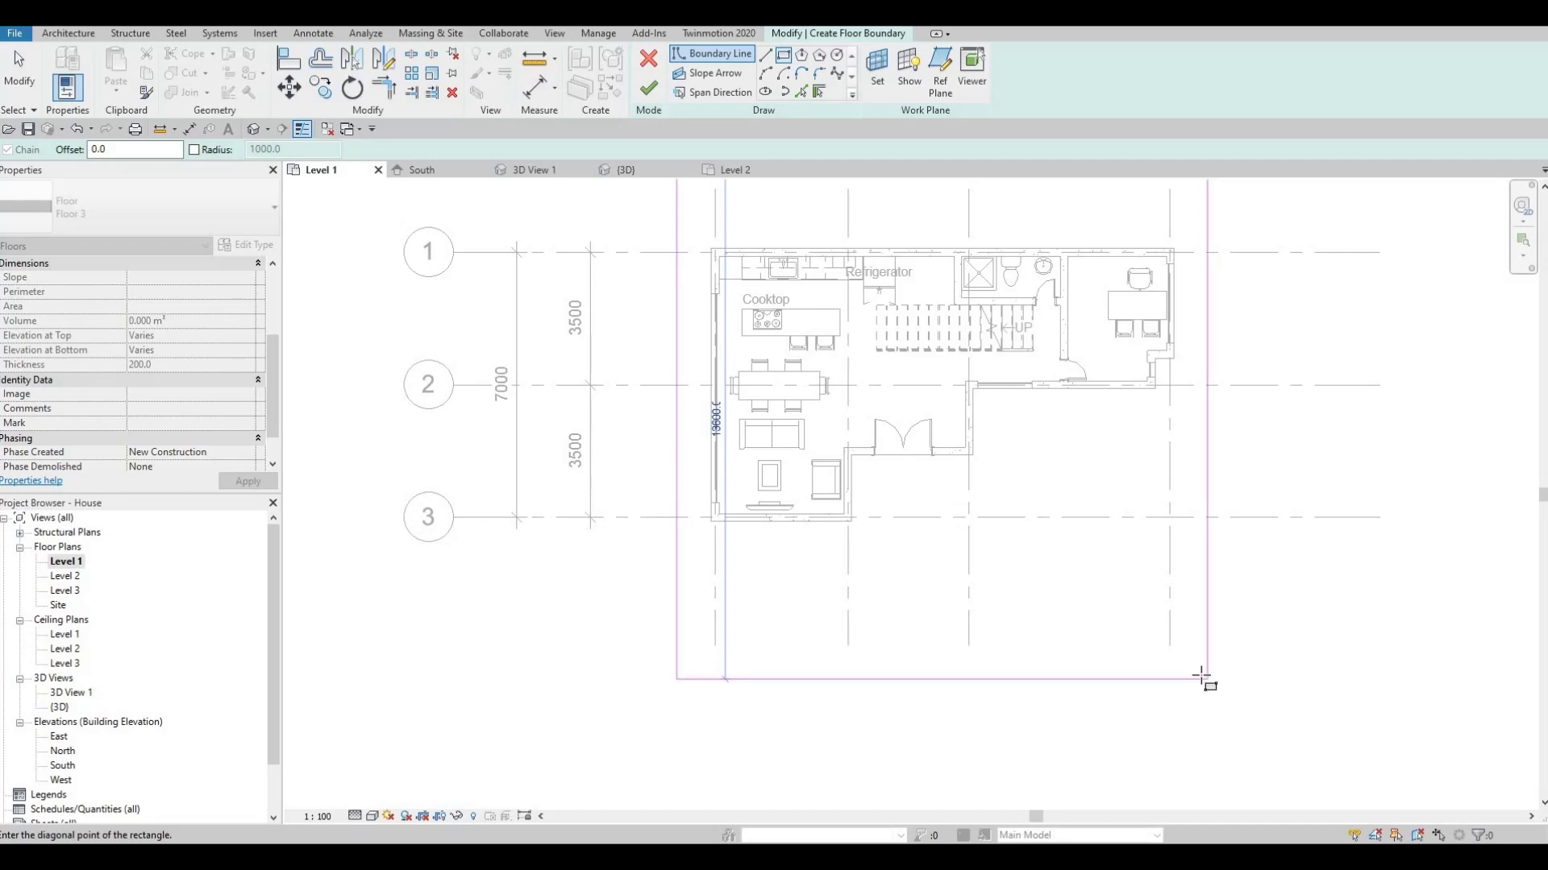
{"action": "key", "text": "Escape"}
{"action": "key", "text": "Escape"}
{"action": "key", "text": "Escape"}
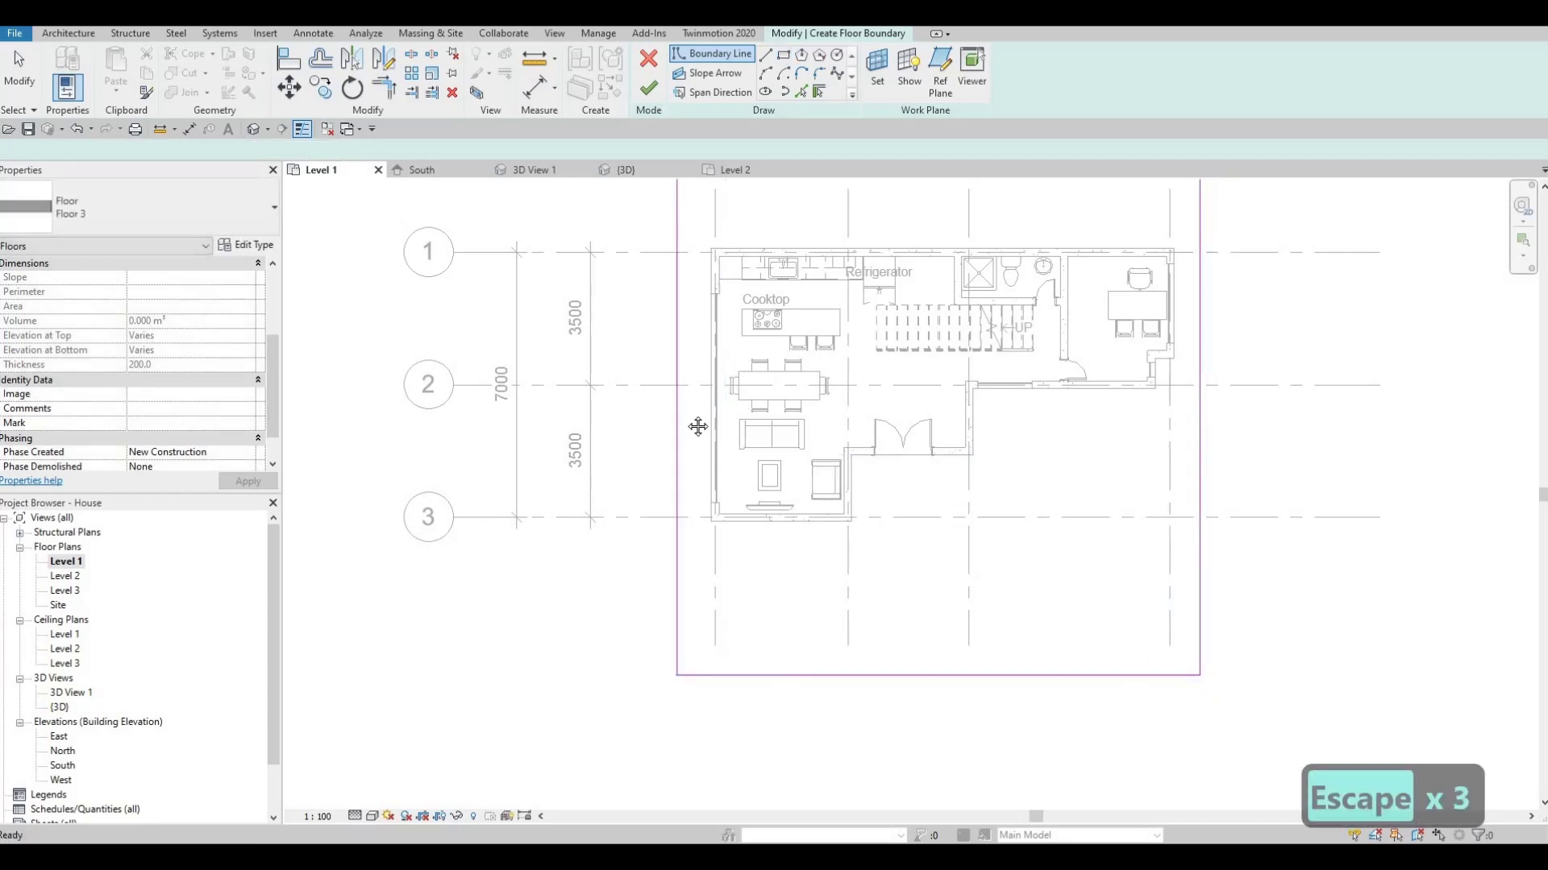
Nudge the rectangle's left side outward to about 1410 mm from grid line A.
{"action": "left_click", "coordinate": [732, 435]}
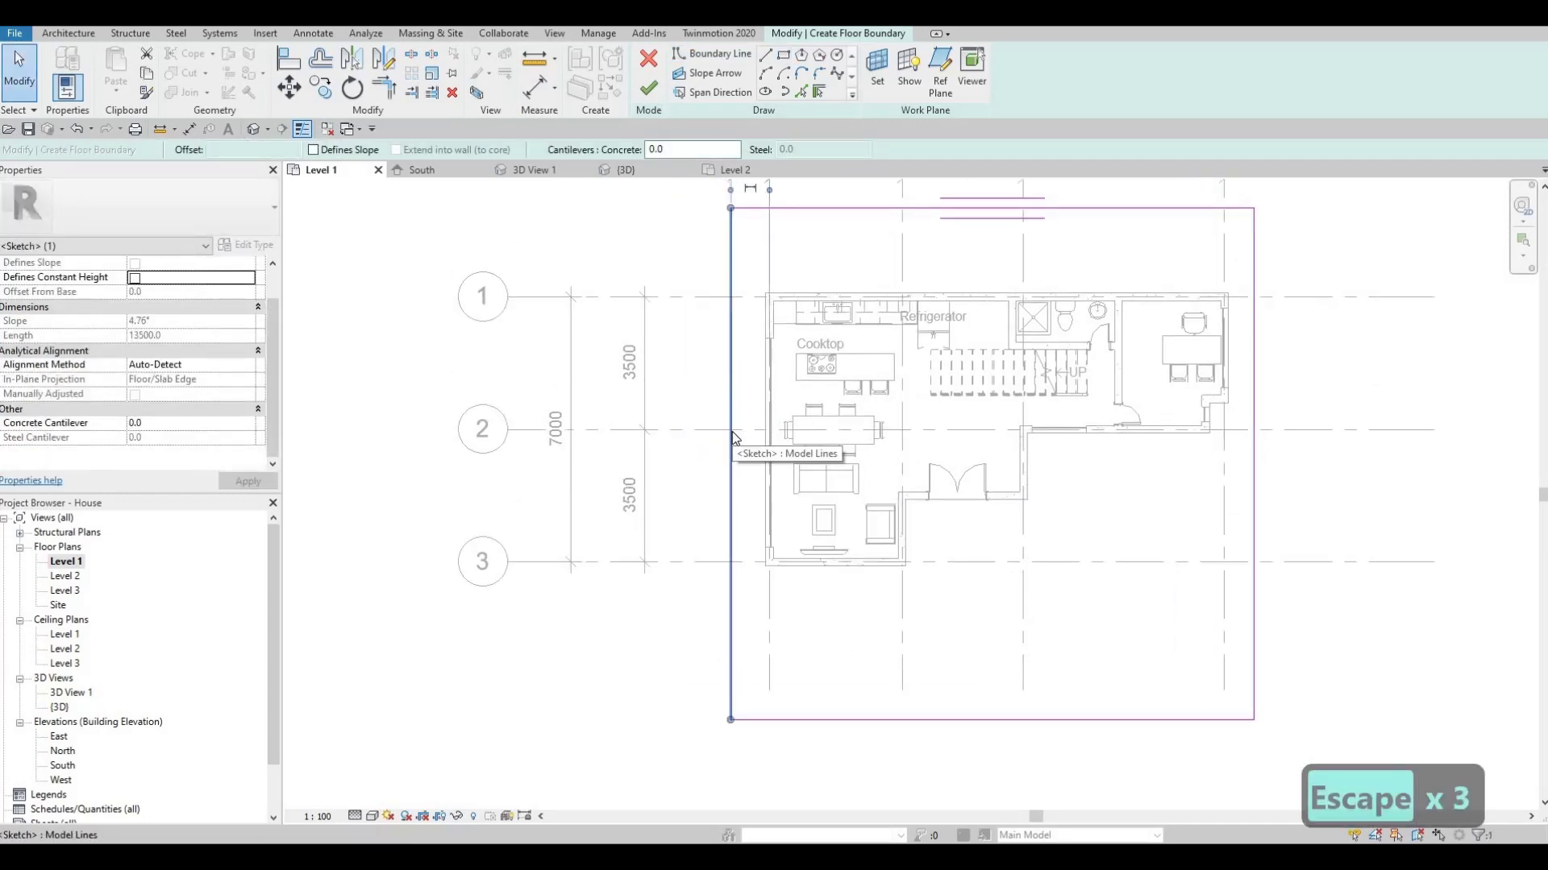
{"action": "key", "text": "Left"}
{"action": "key", "text": "Left"}
{"action": "key", "text": "Left"}
{"action": "key", "text": "Left"}
{"action": "key", "text": "Left"}
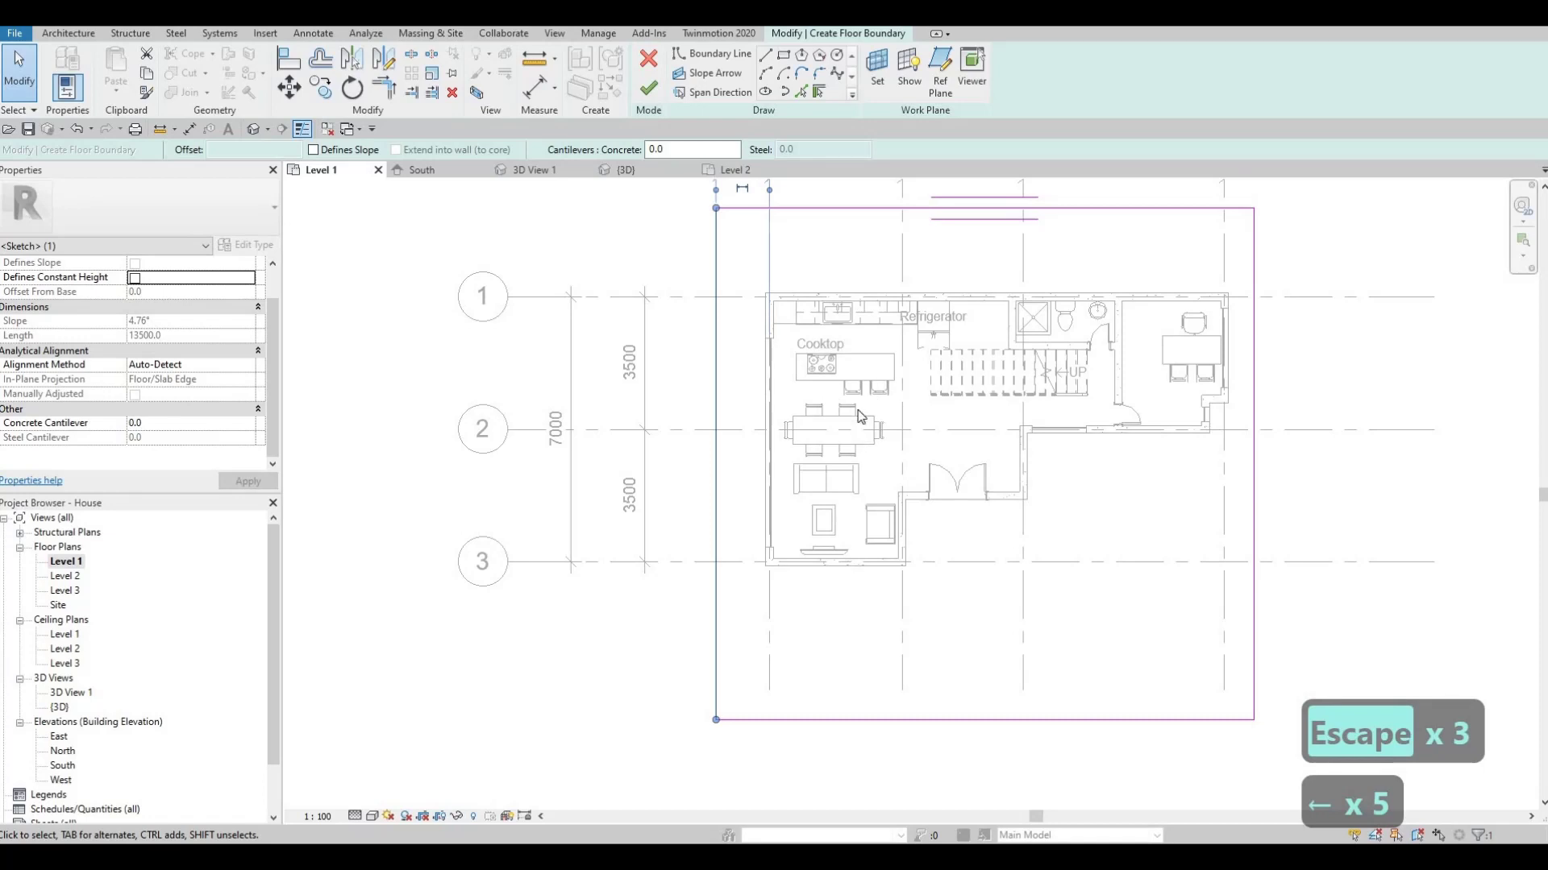
Nudge the rectangle's right side outward four increments, away from grid line D.
{"action": "scroll", "coordinate": [859, 416], "scroll_direction": "down", "scroll_amount": 3}
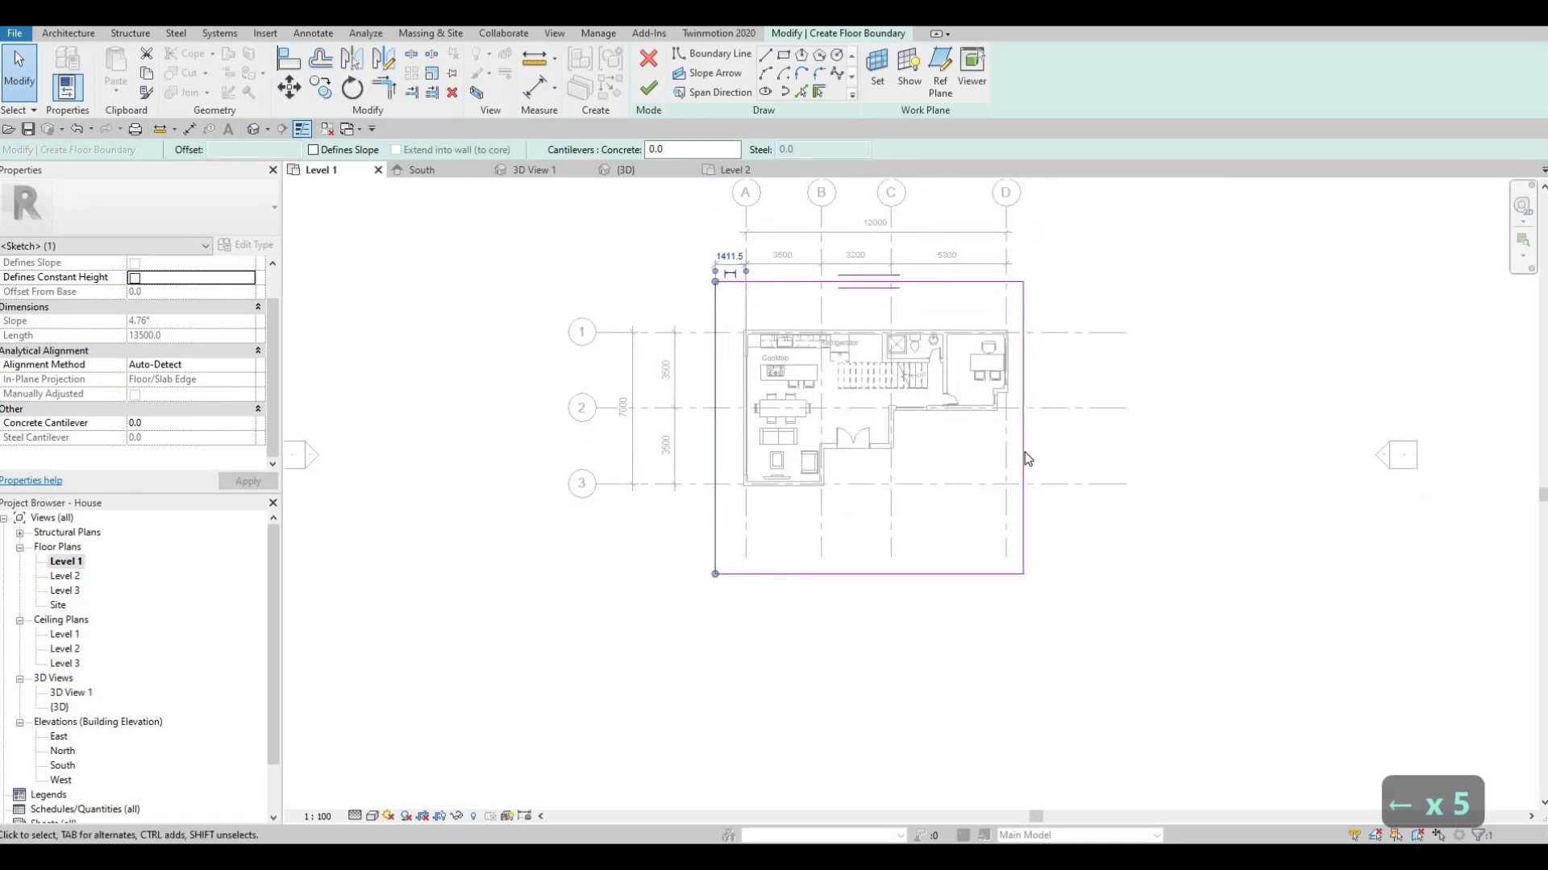
{"action": "left_click", "coordinate": [1024, 454]}
{"action": "key", "text": "Right"}
{"action": "key", "text": "Right"}
{"action": "key", "text": "Right"}
{"action": "key", "text": "Right"}
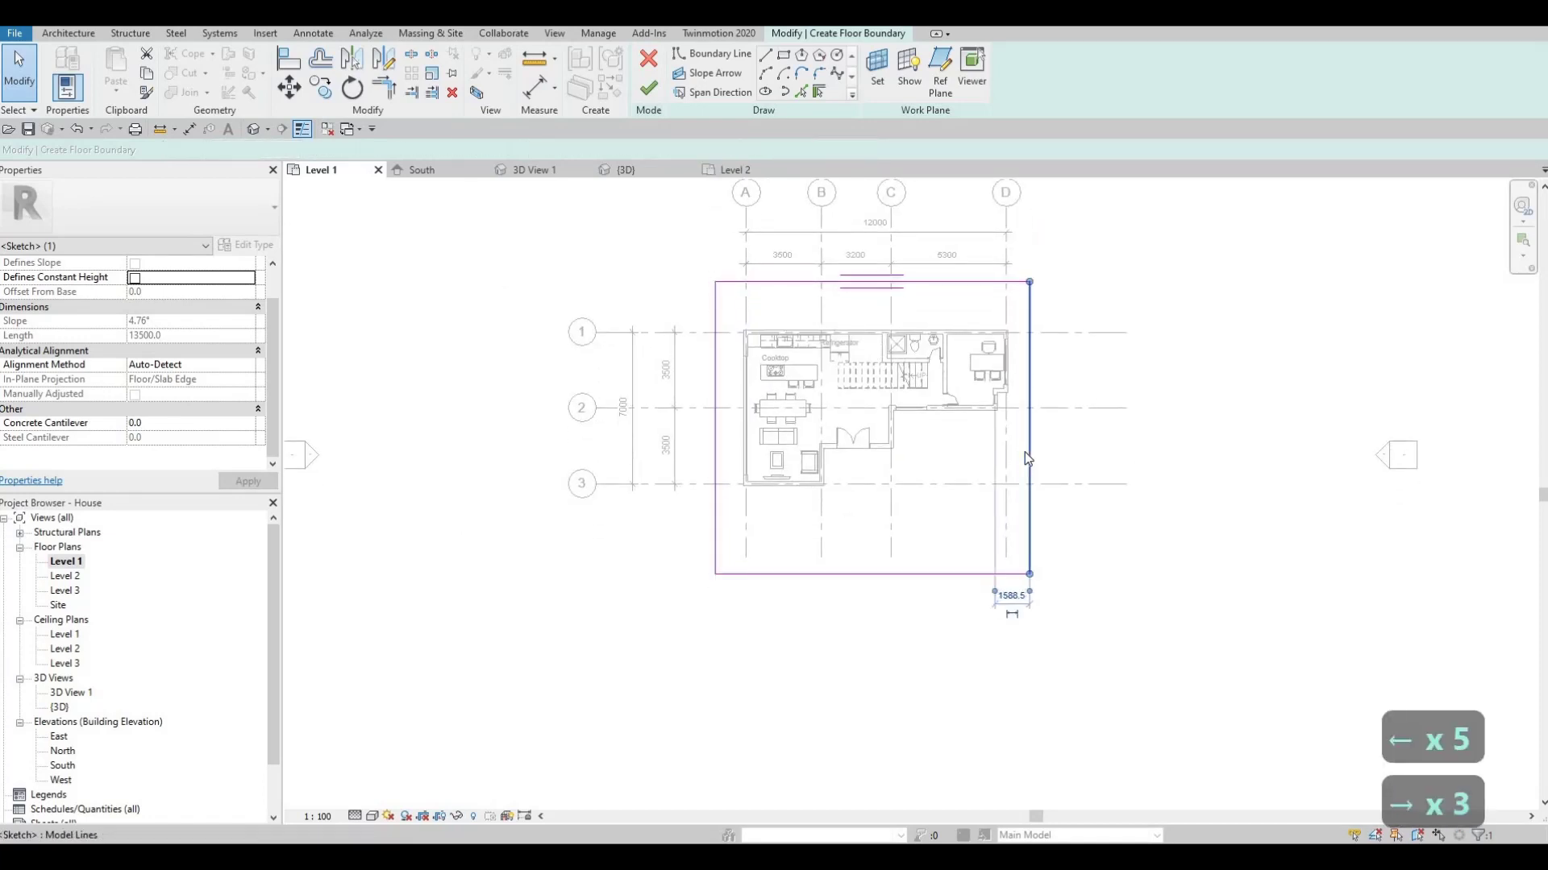
{"action": "key", "text": "Escape"}
{"action": "key", "text": "Escape"}
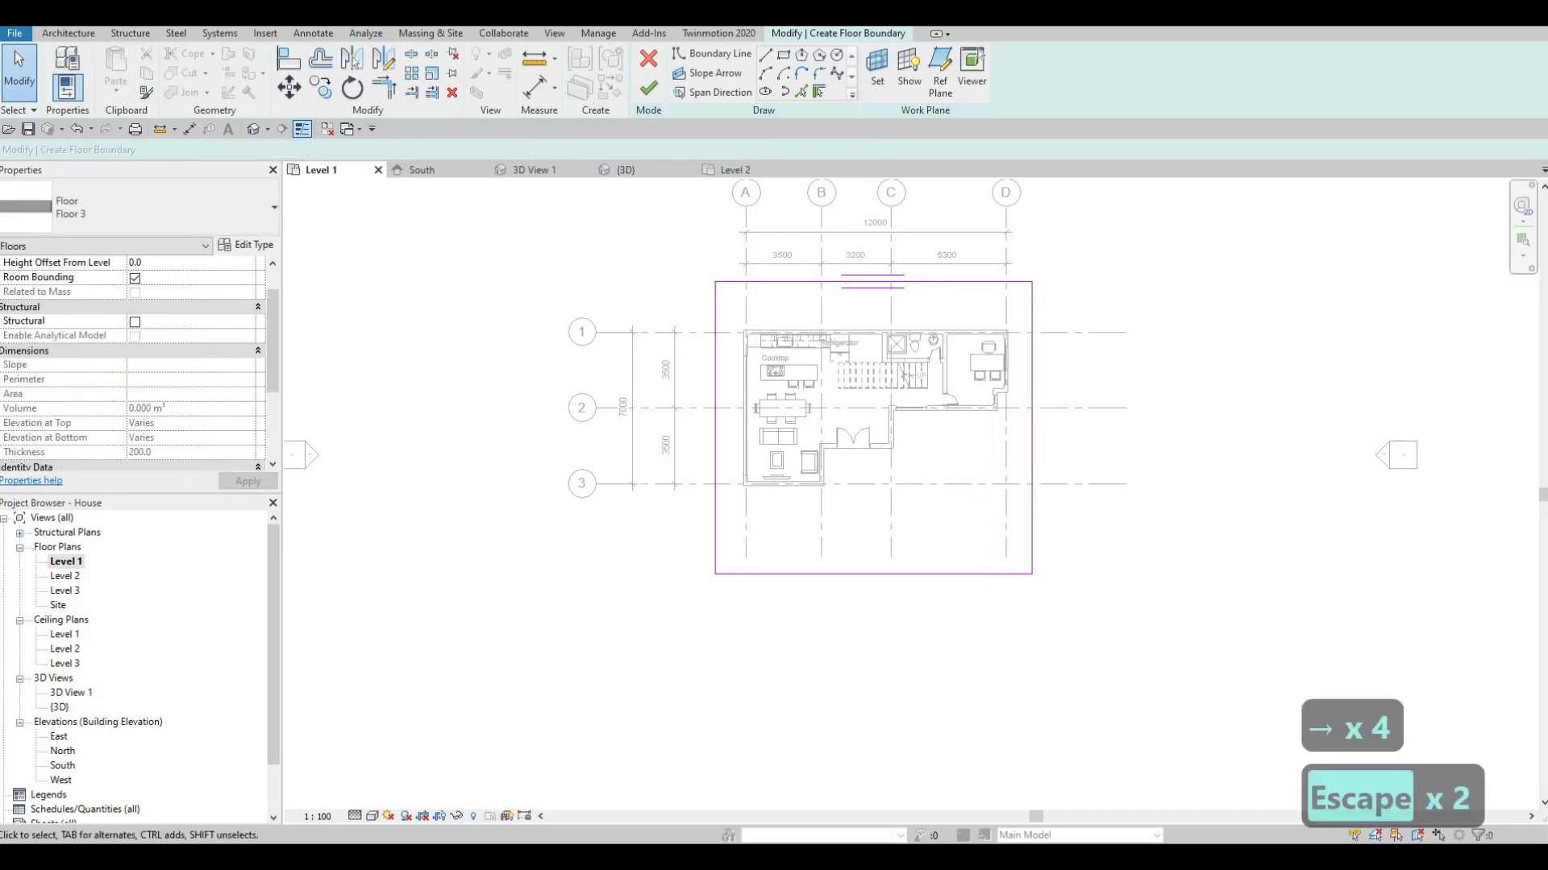
Pick the house's outer edges as inner boundary lines along the back, left side, living room front and stepped entrance walls.
{"action": "key", "text": "Return"}
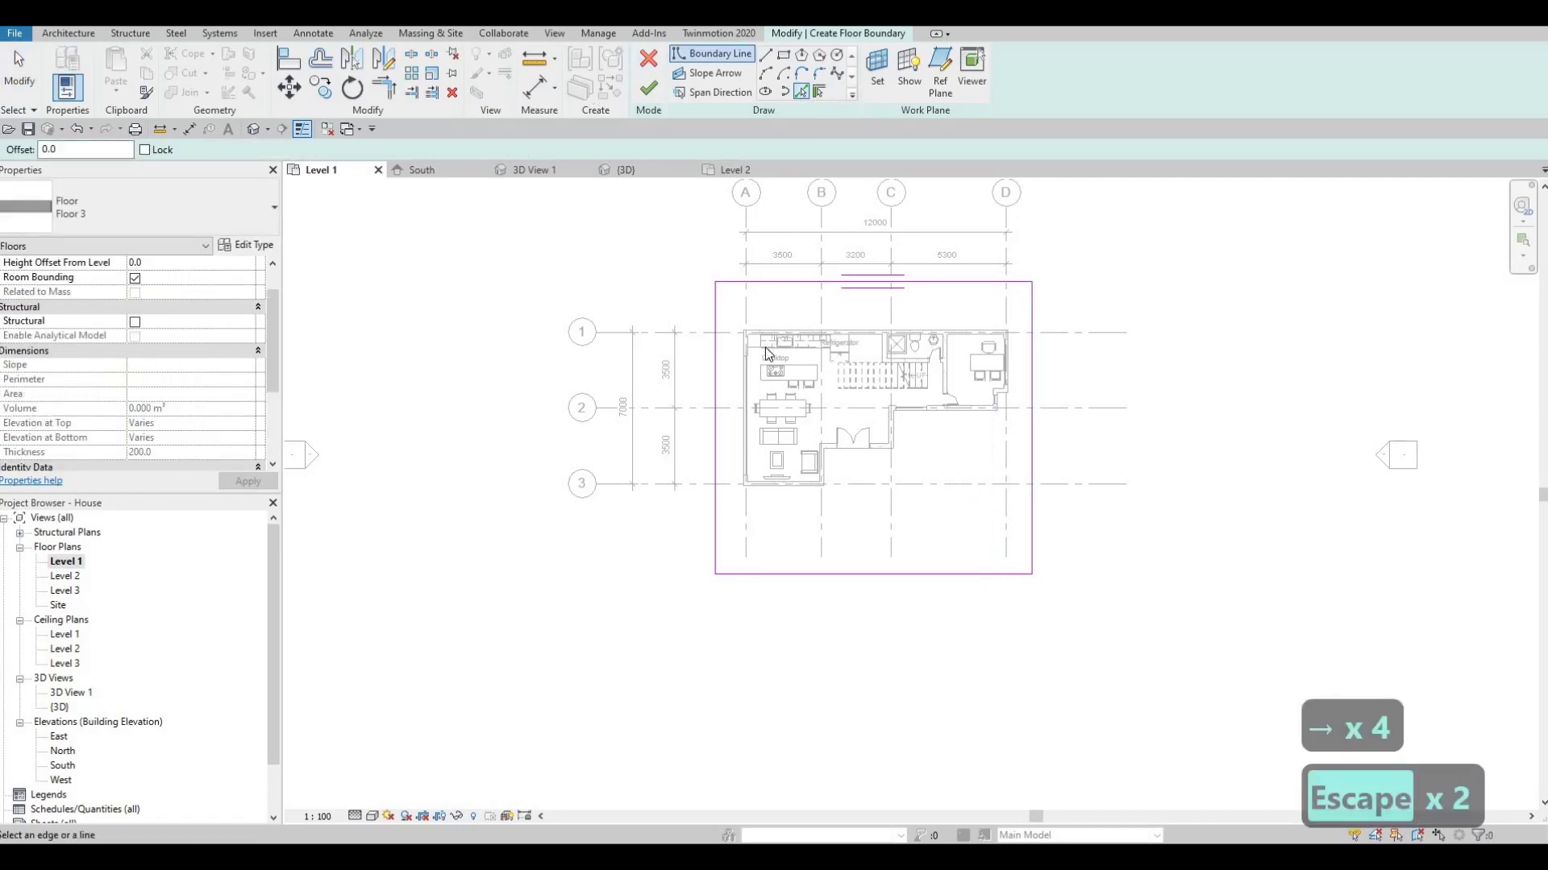
{"action": "scroll", "coordinate": [779, 321], "scroll_direction": "up", "scroll_amount": 3}
{"action": "left_click", "coordinate": [767, 346]}
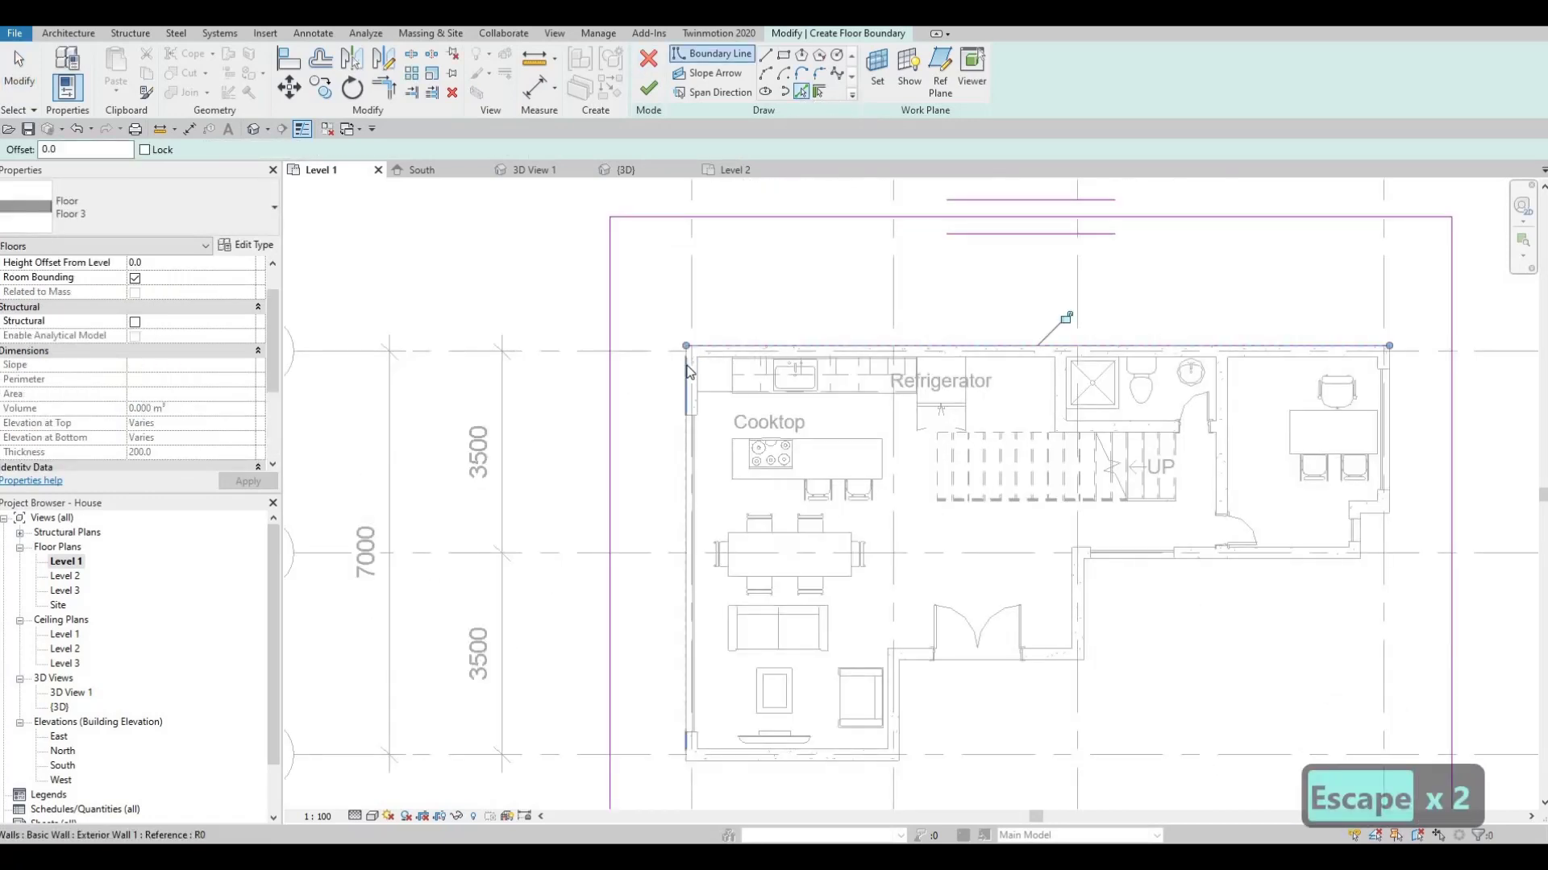
{"action": "left_click", "coordinate": [686, 365]}
{"action": "middle_click_drag", "start_coordinate": [712, 482], "coordinate": [728, 281]}
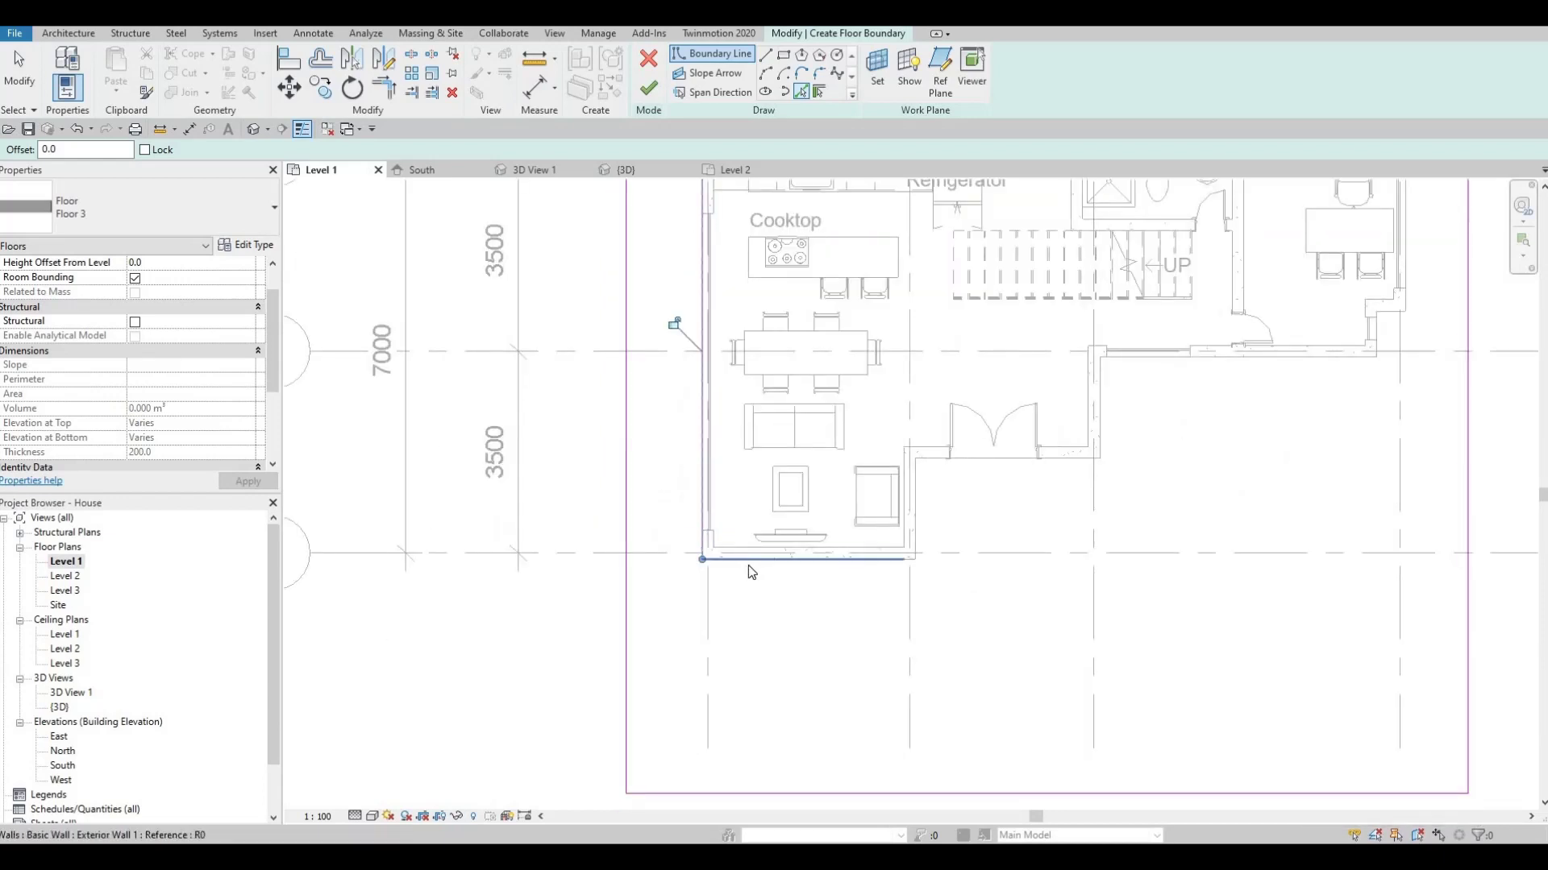
{"action": "left_click", "coordinate": [748, 564]}
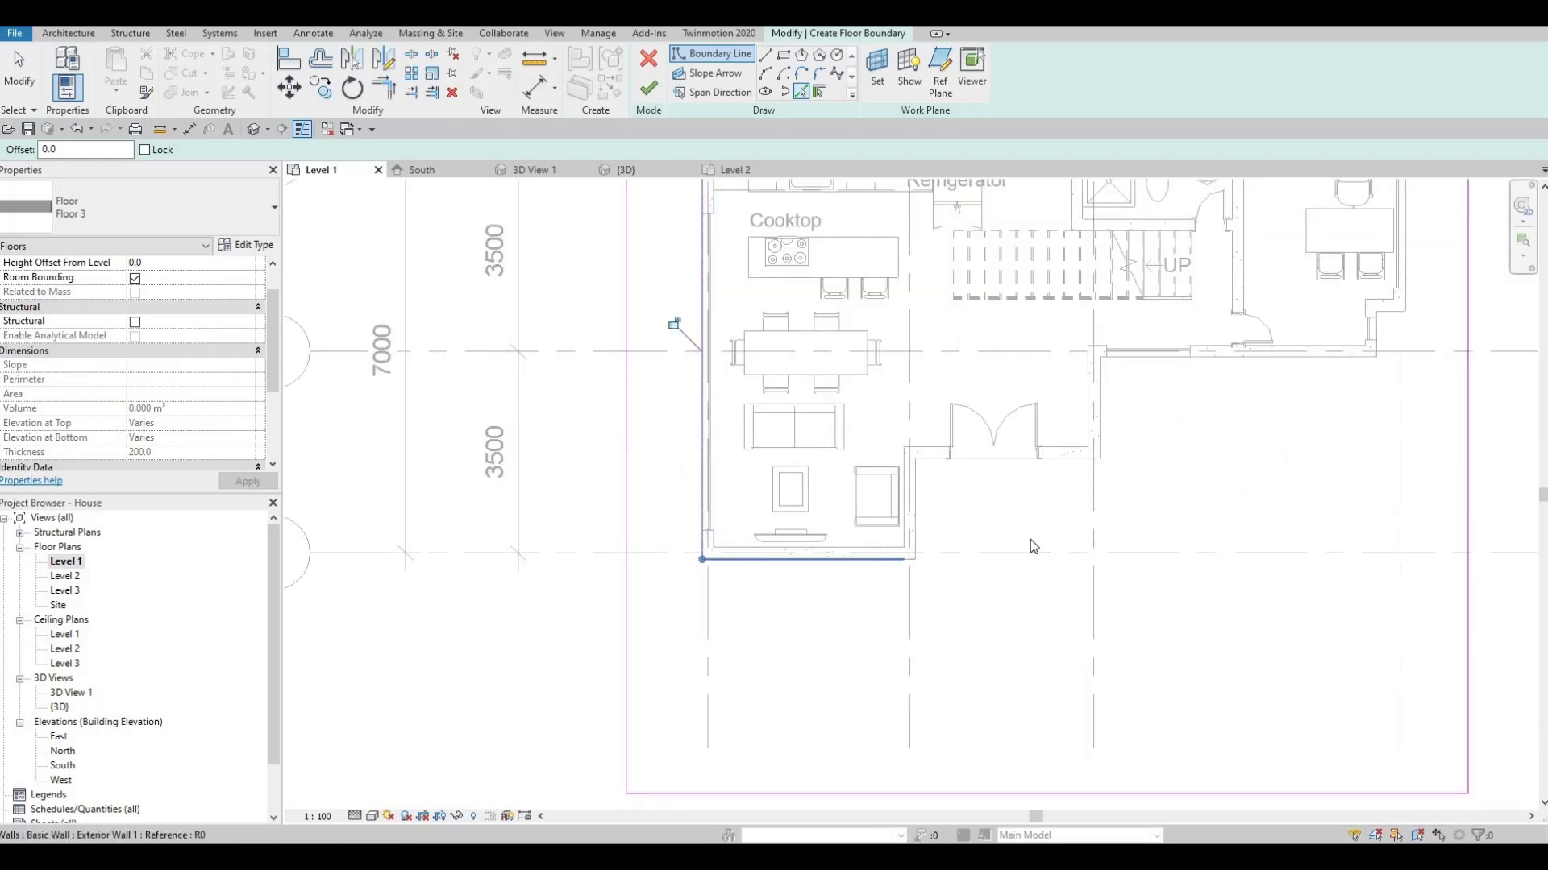
{"action": "left_click", "coordinate": [917, 506]}
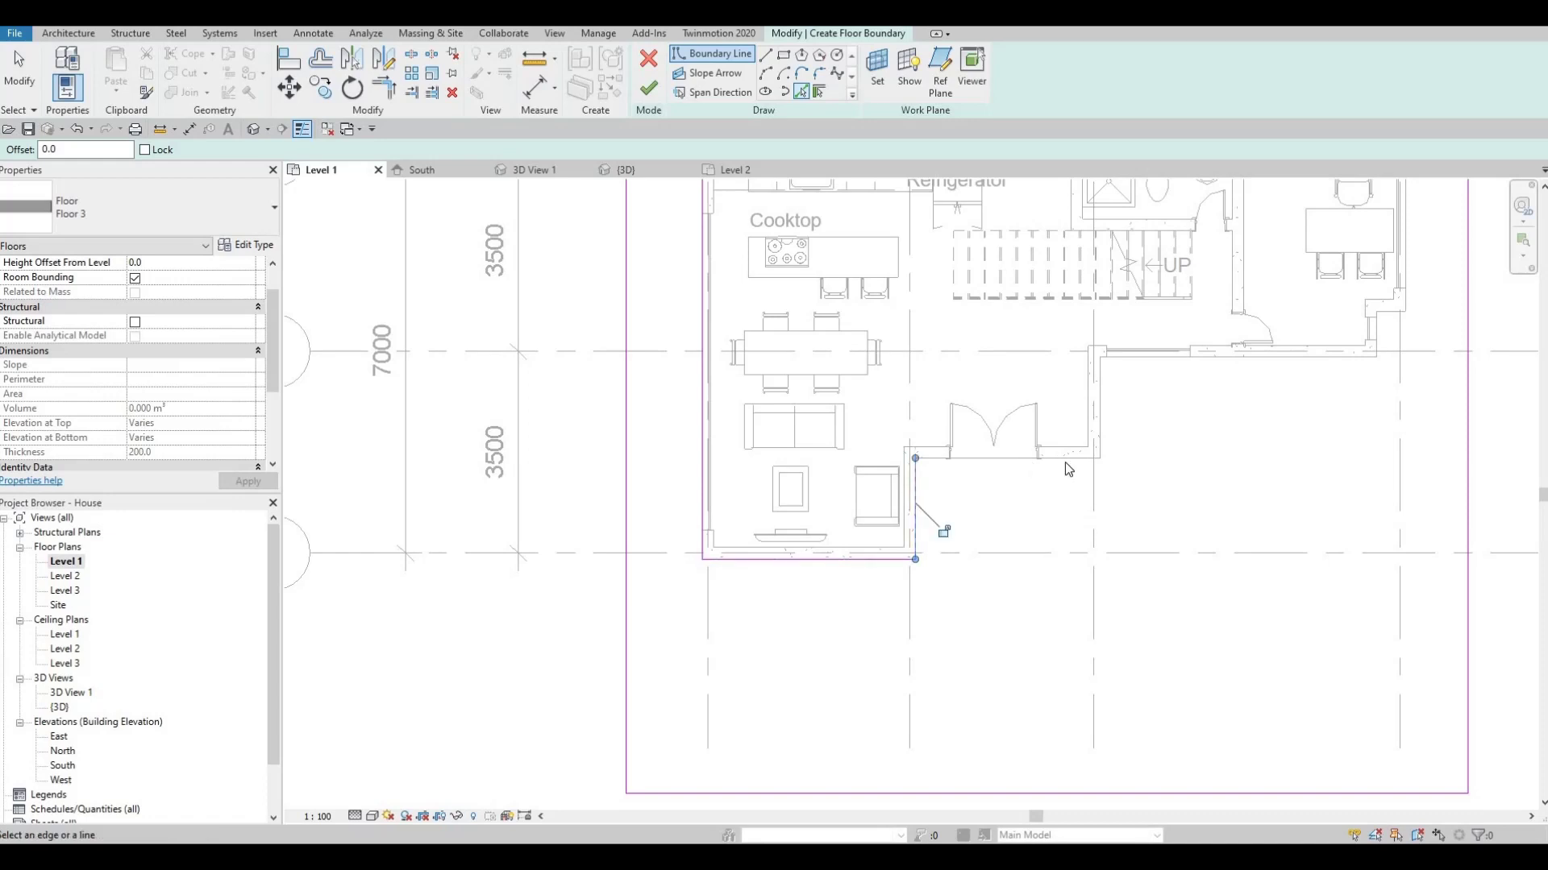
{"action": "left_click", "coordinate": [1058, 454]}
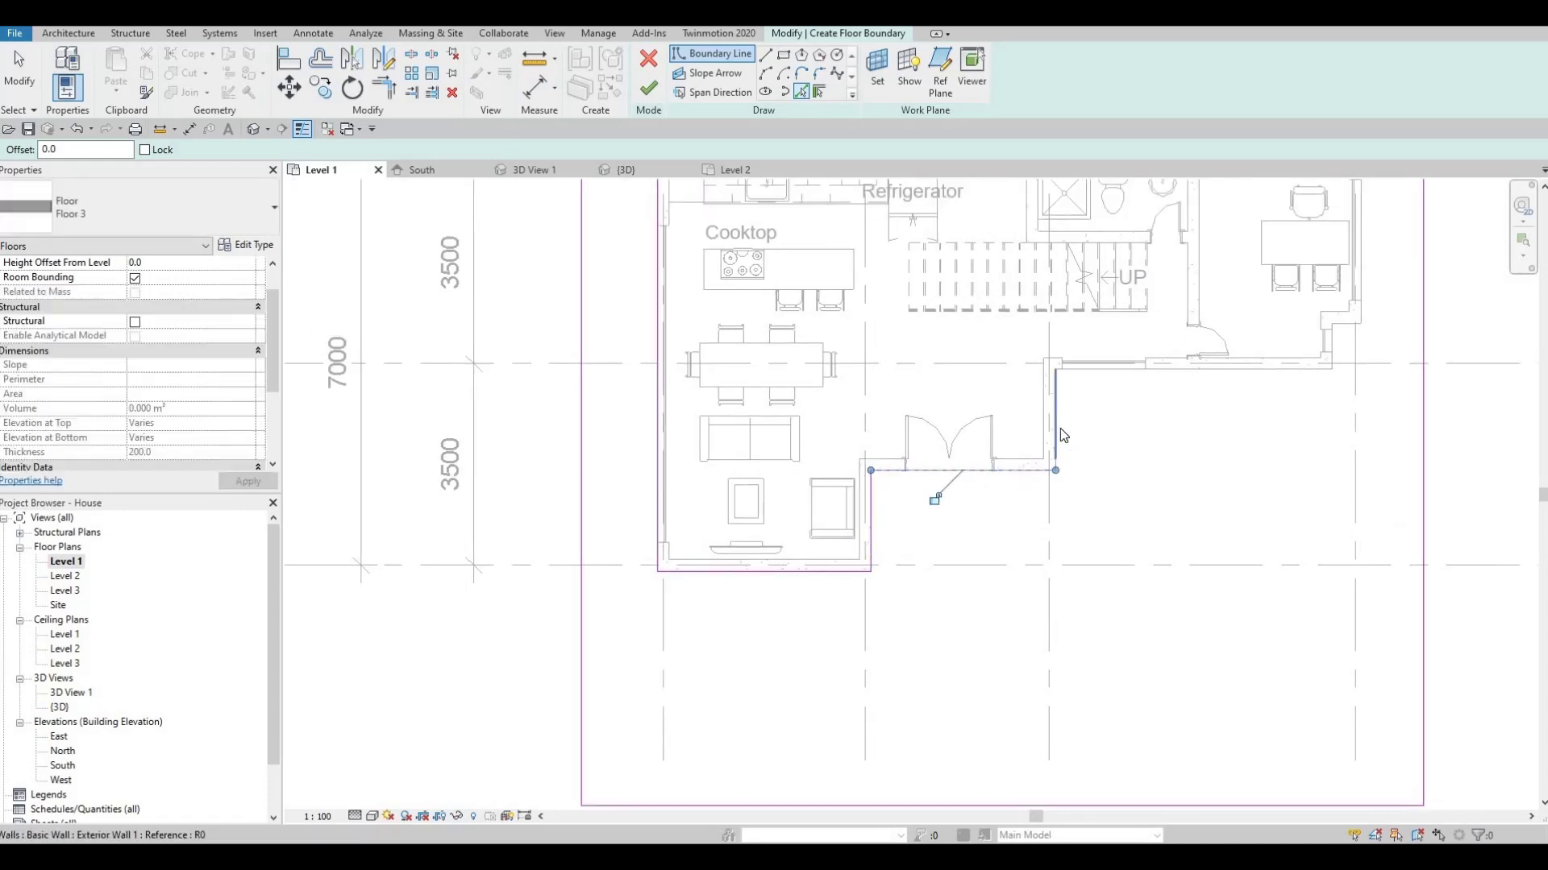
{"action": "left_click", "coordinate": [1204, 370]}
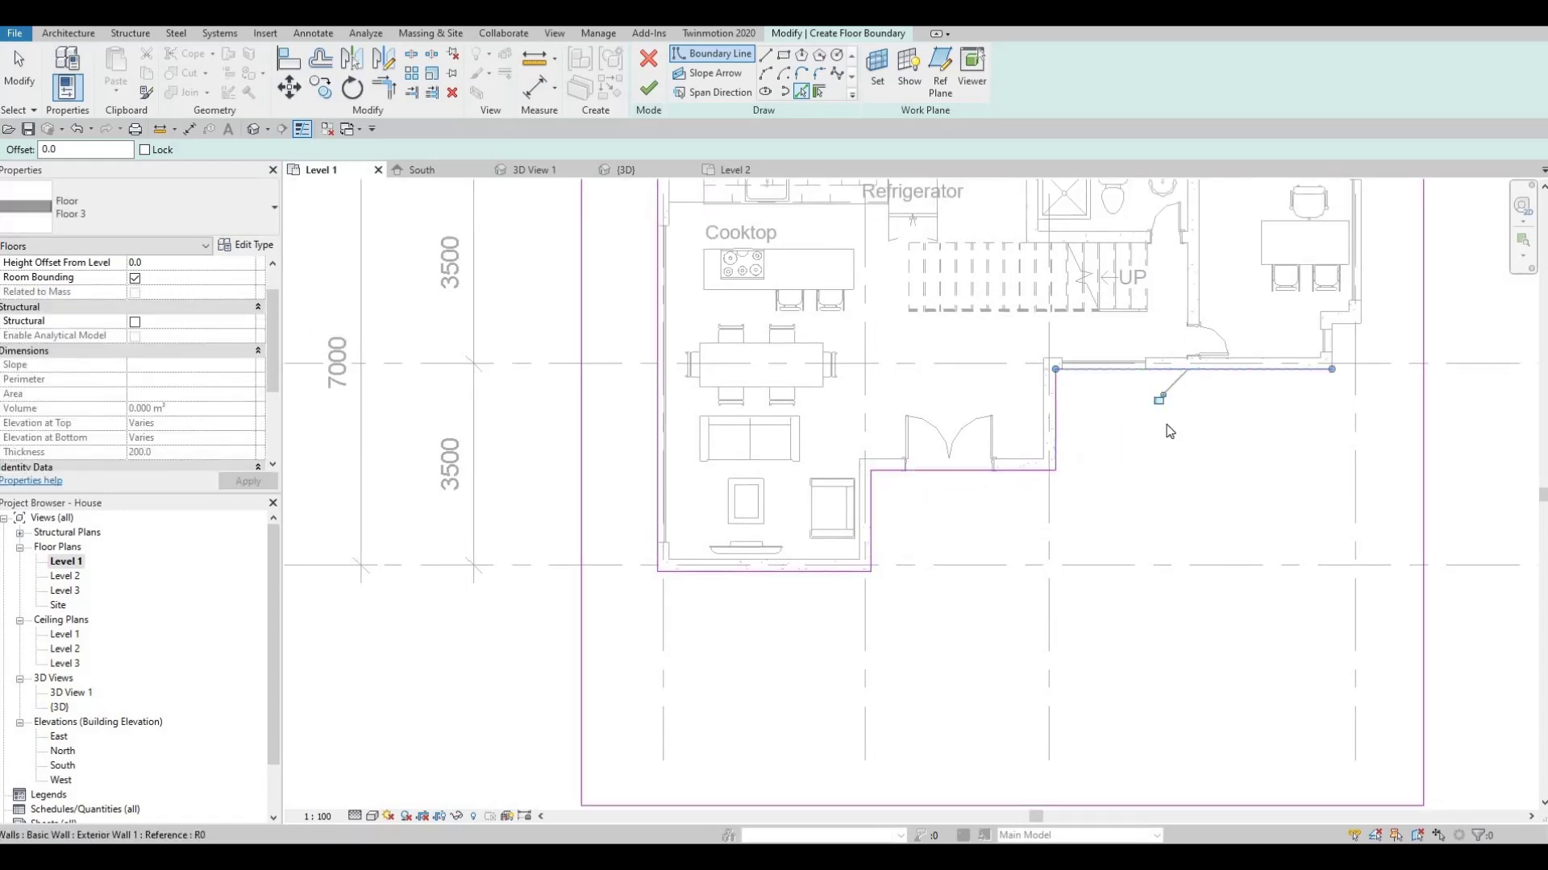
Pick the remaining outer edges around the office's stepped corner and right side to complete the inner boundary loop.
{"action": "middle_click_drag", "start_coordinate": [1009, 556], "coordinate": [1007, 548]}
{"action": "scroll", "coordinate": [1334, 337], "scroll_direction": "down", "scroll_amount": 1}
{"action": "middle_click_drag", "start_coordinate": [1334, 337], "coordinate": [1066, 450]}
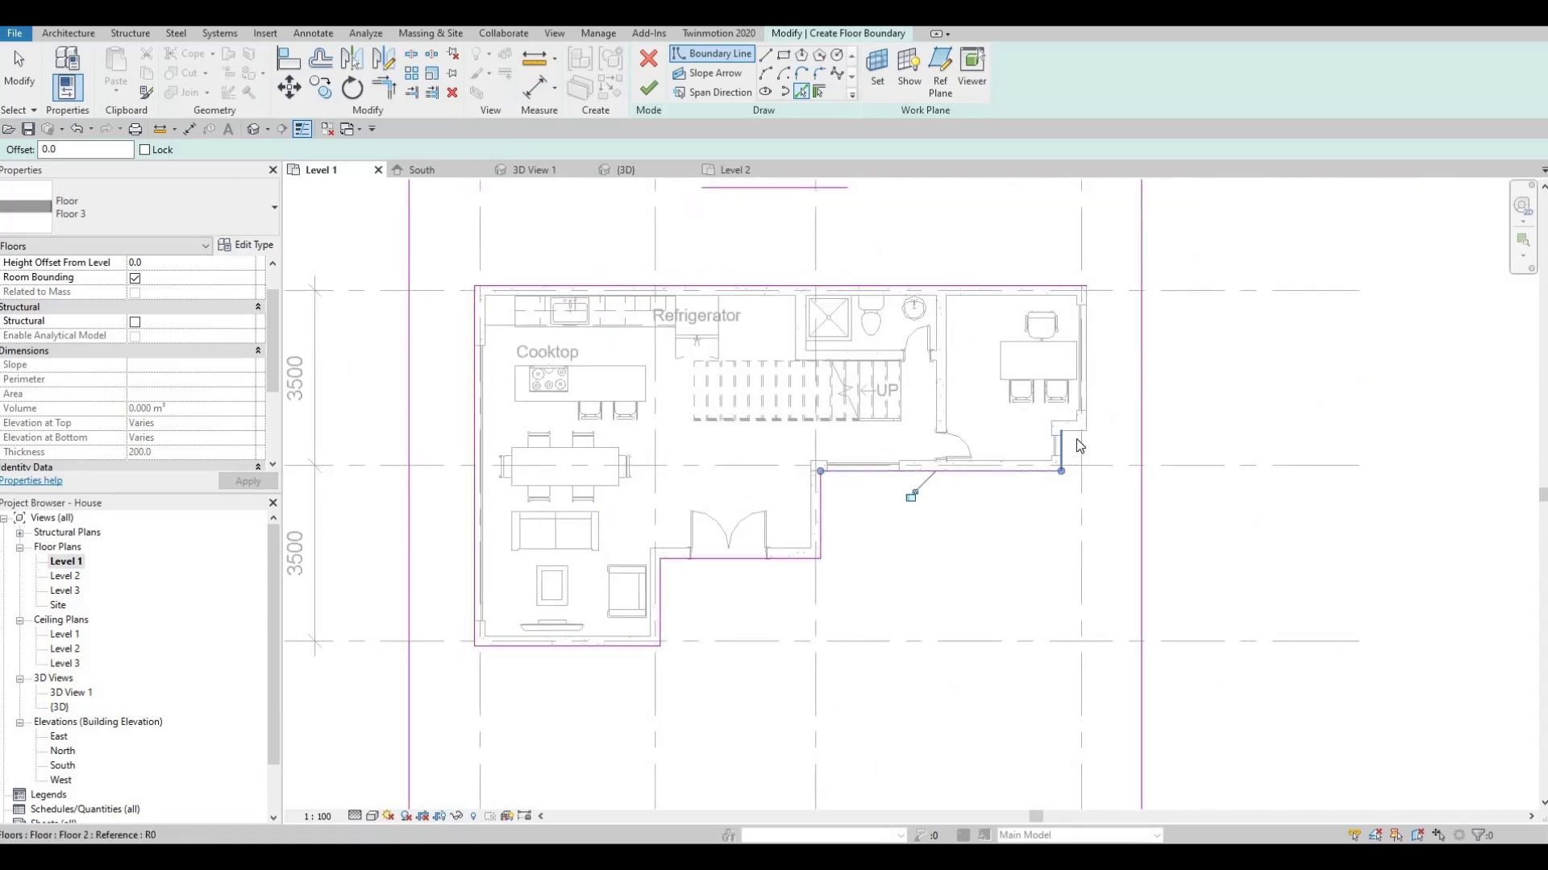
{"action": "left_click", "coordinate": [1077, 438]}
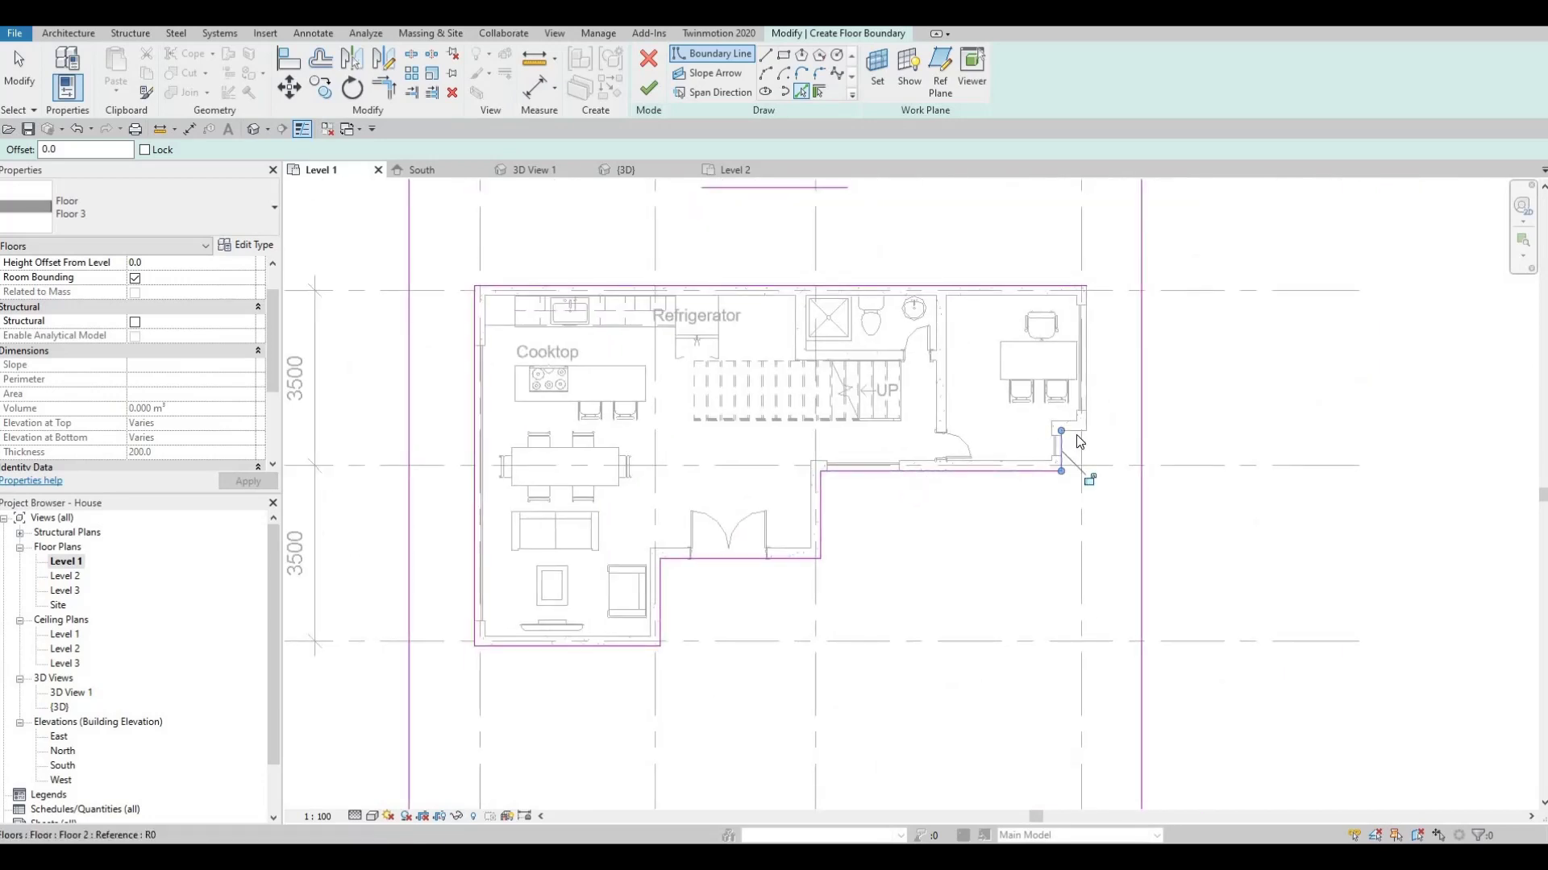
{"action": "left_click", "coordinate": [1096, 371]}
{"action": "left_click", "coordinate": [1085, 379]}
{"action": "middle_click_drag", "start_coordinate": [911, 532], "coordinate": [922, 464]}
{"action": "scroll", "coordinate": [921, 463], "scroll_direction": "down", "scroll_amount": 2}
{"action": "key", "text": "Escape"}
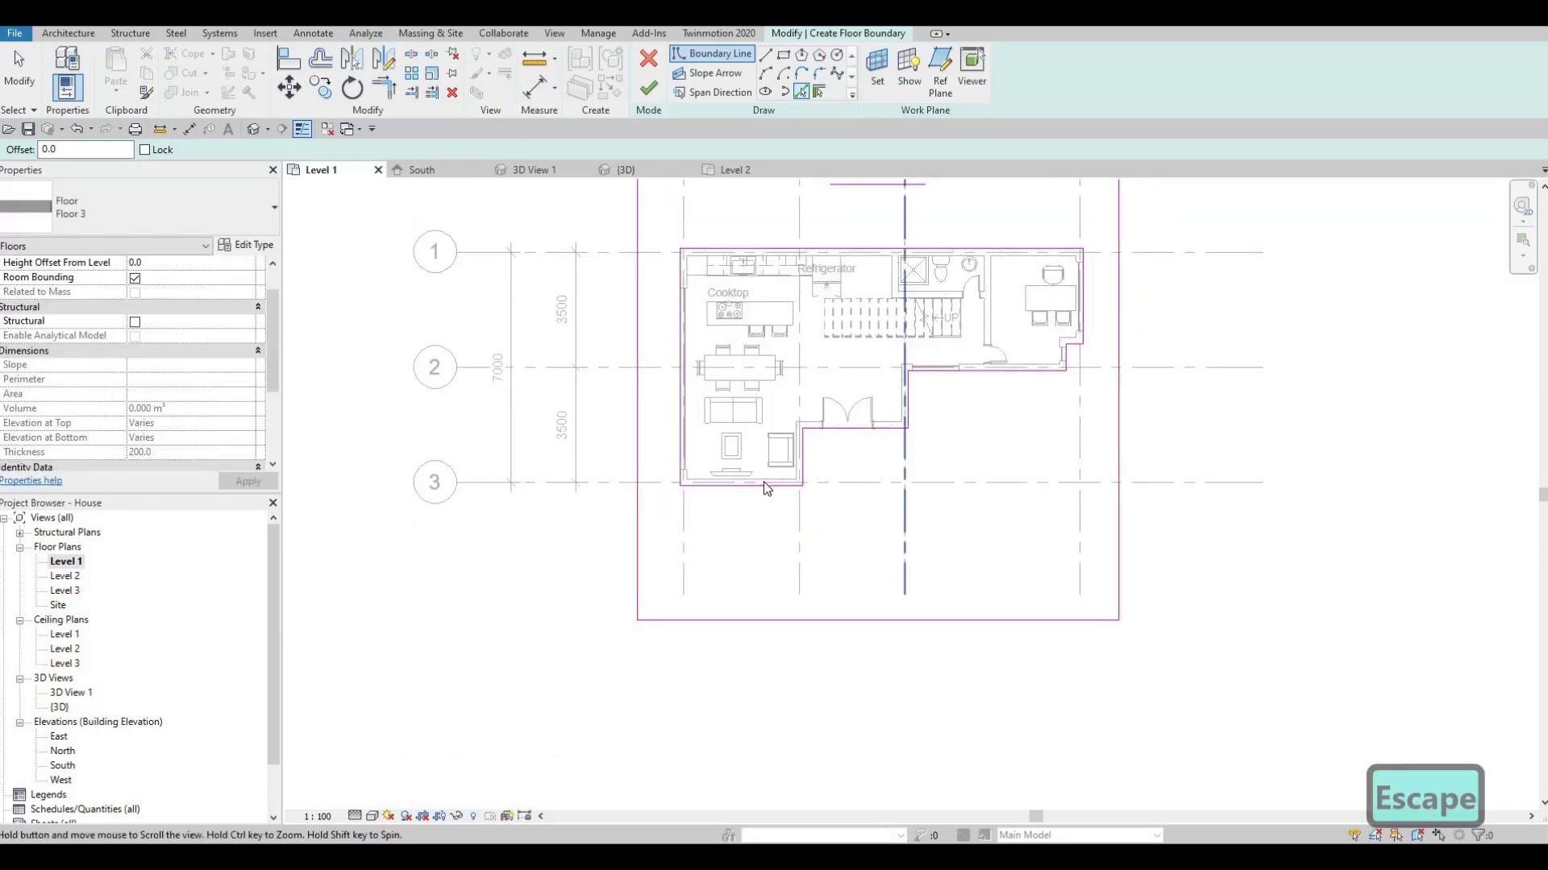
Extend the vertical boundary line beside the entrance doors near grid line C to the rectangle's front edge.
{"action": "scroll", "coordinate": [951, 469], "scroll_direction": "up", "scroll_amount": 3}
{"action": "middle_click_drag", "start_coordinate": [942, 484], "coordinate": [902, 477]}
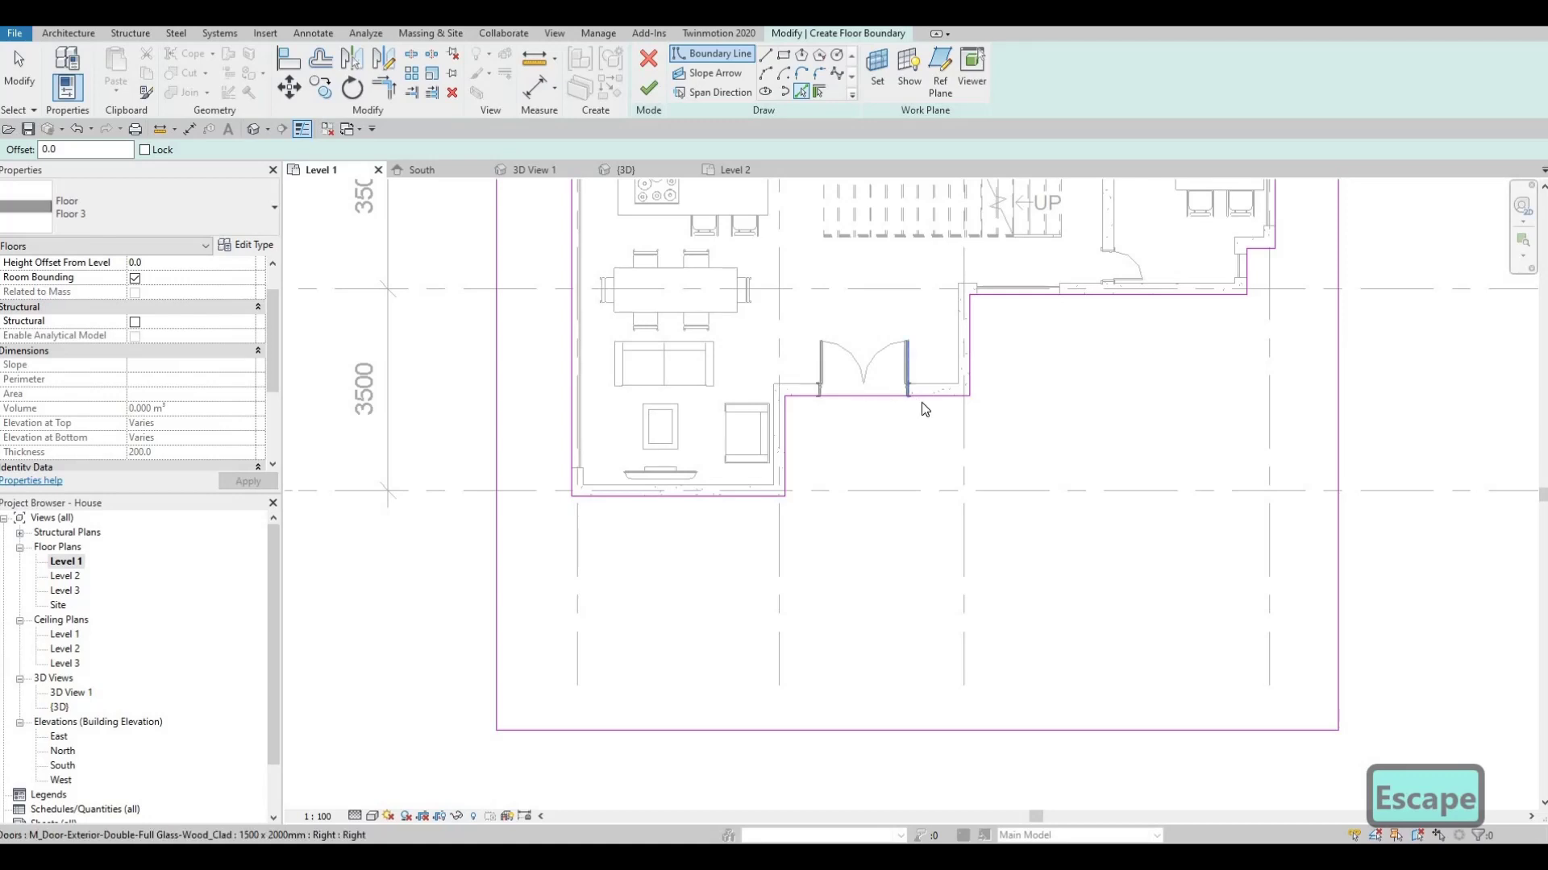
{"action": "left_click", "coordinate": [968, 390]}
{"action": "key", "text": "Escape"}
{"action": "key", "text": "Escape"}
{"action": "key", "text": "Escape"}
{"action": "key", "text": "Escape"}
{"action": "left_click", "coordinate": [970, 390]}
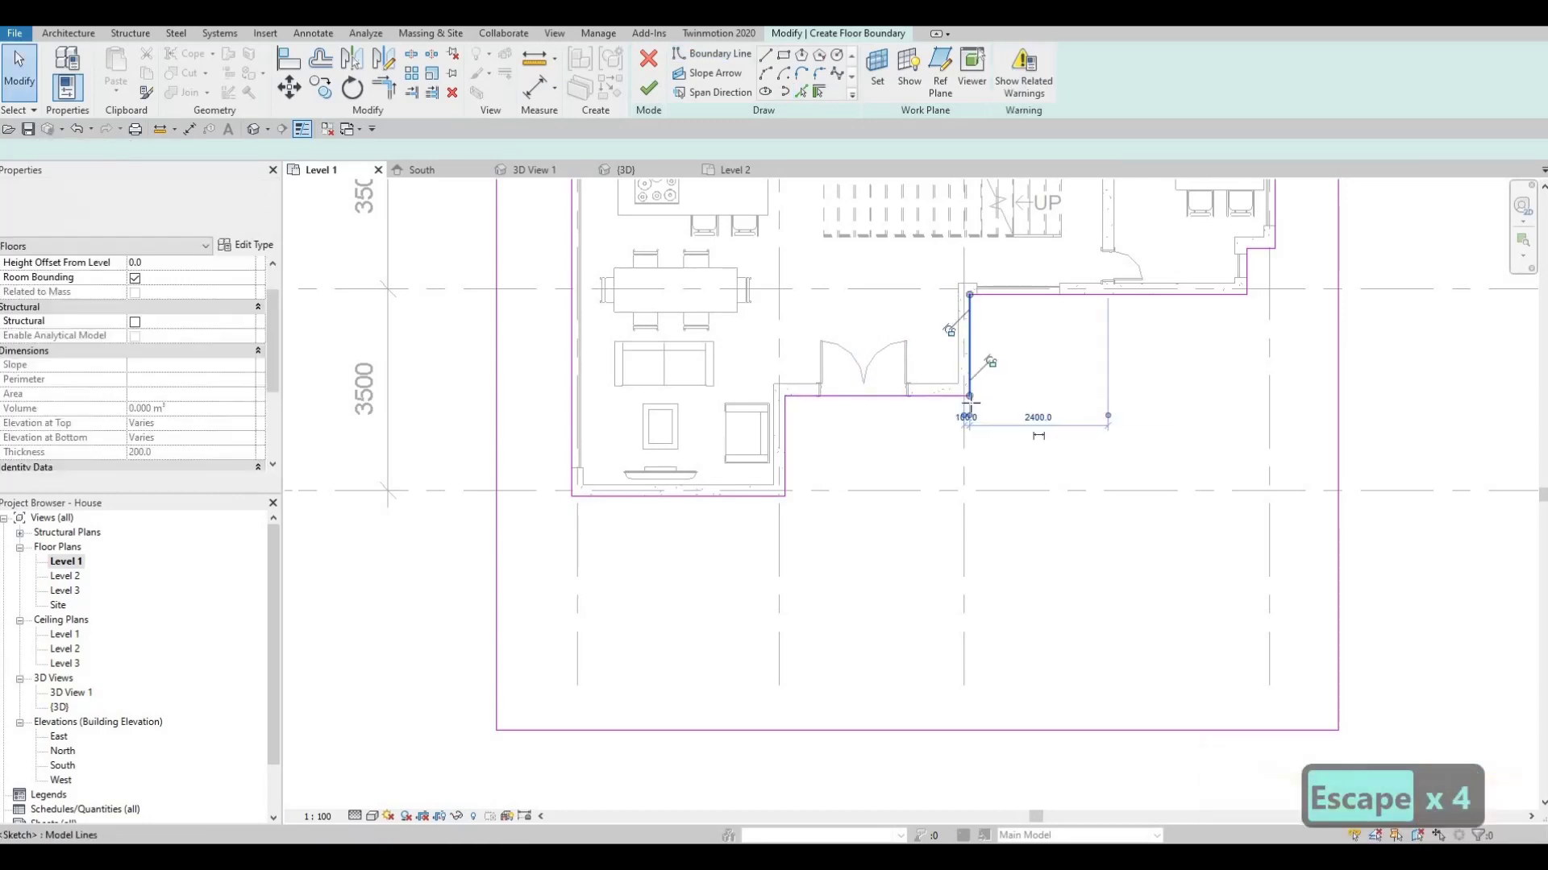
{"action": "left_click_drag", "start_coordinate": [970, 396], "coordinate": [966, 728]}
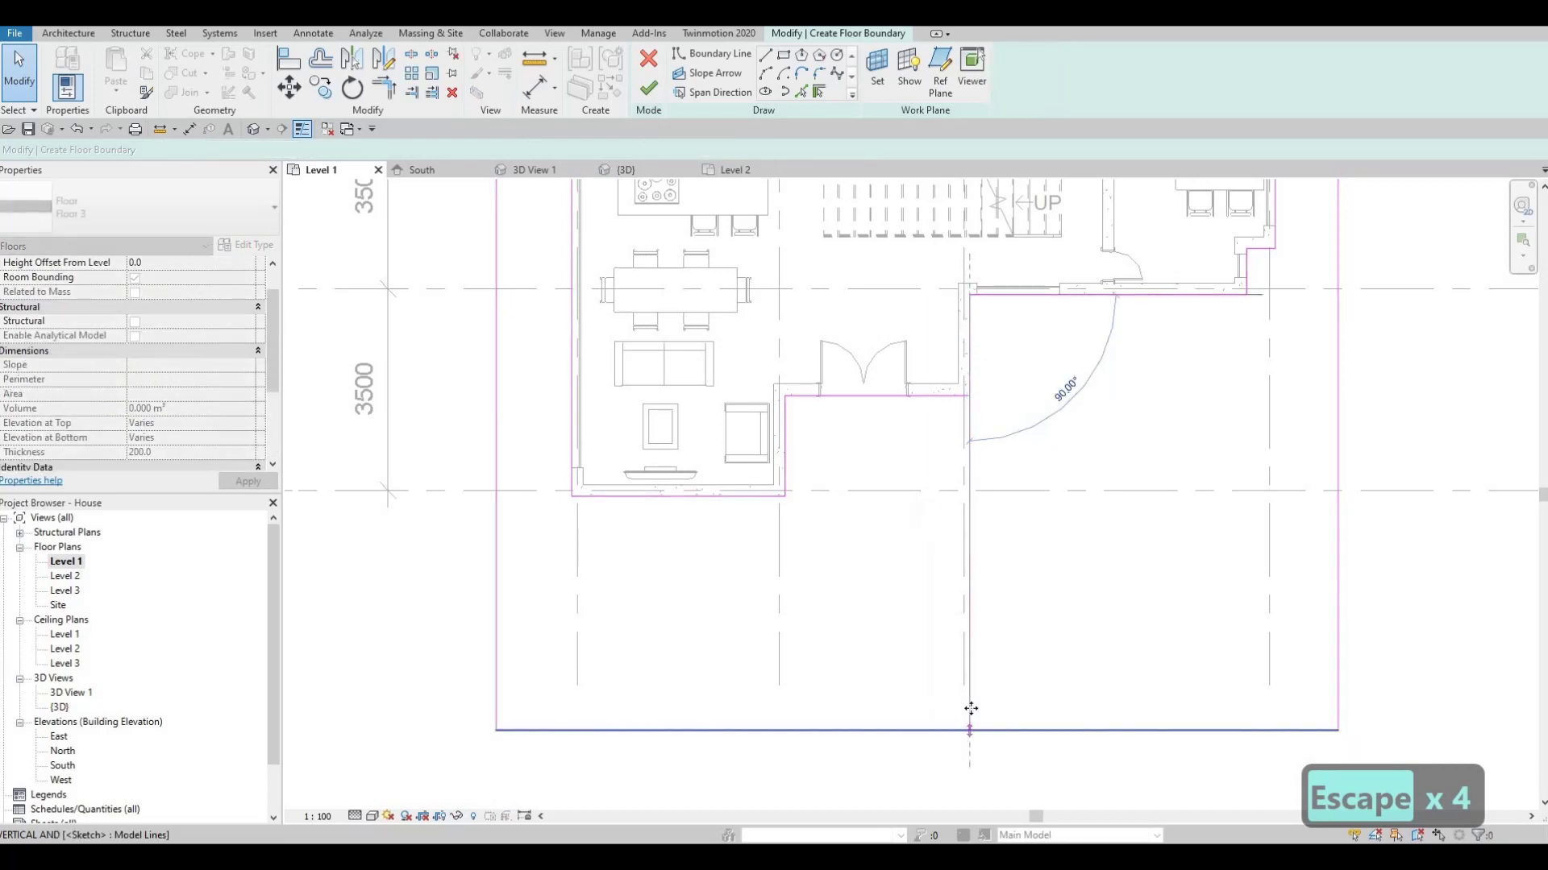
{"action": "key", "text": "Escape"}
{"action": "key", "text": "Escape"}
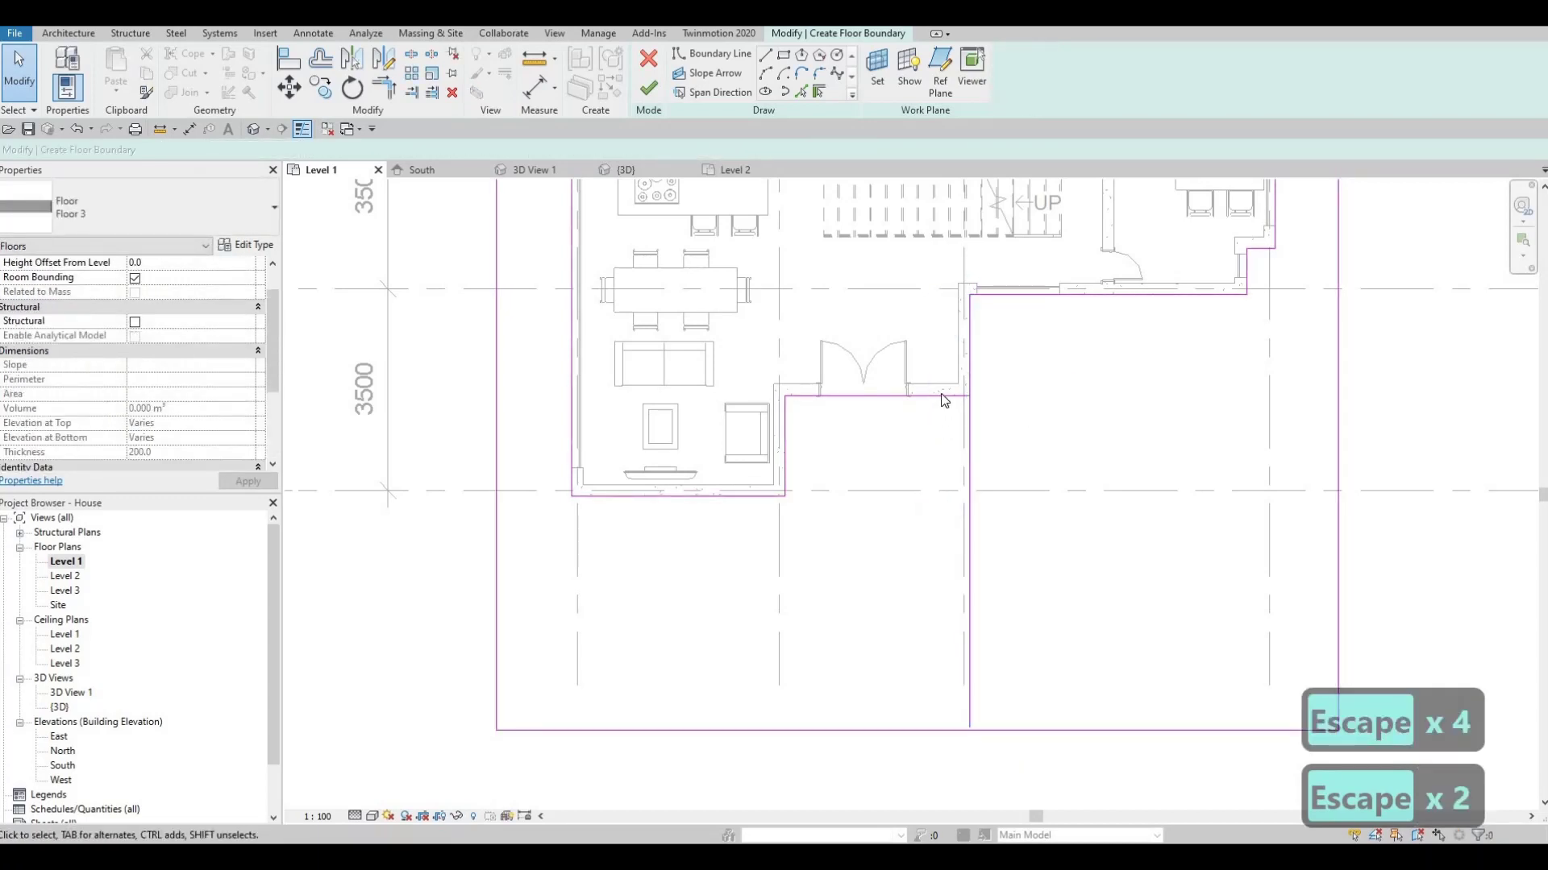
Stretch the vertical boundary line at the living room's inner front corner outward until it is 2300 mm long.
{"action": "left_click", "coordinate": [786, 500]}
{"action": "left_click_drag", "start_coordinate": [785, 497], "coordinate": [784, 529]}
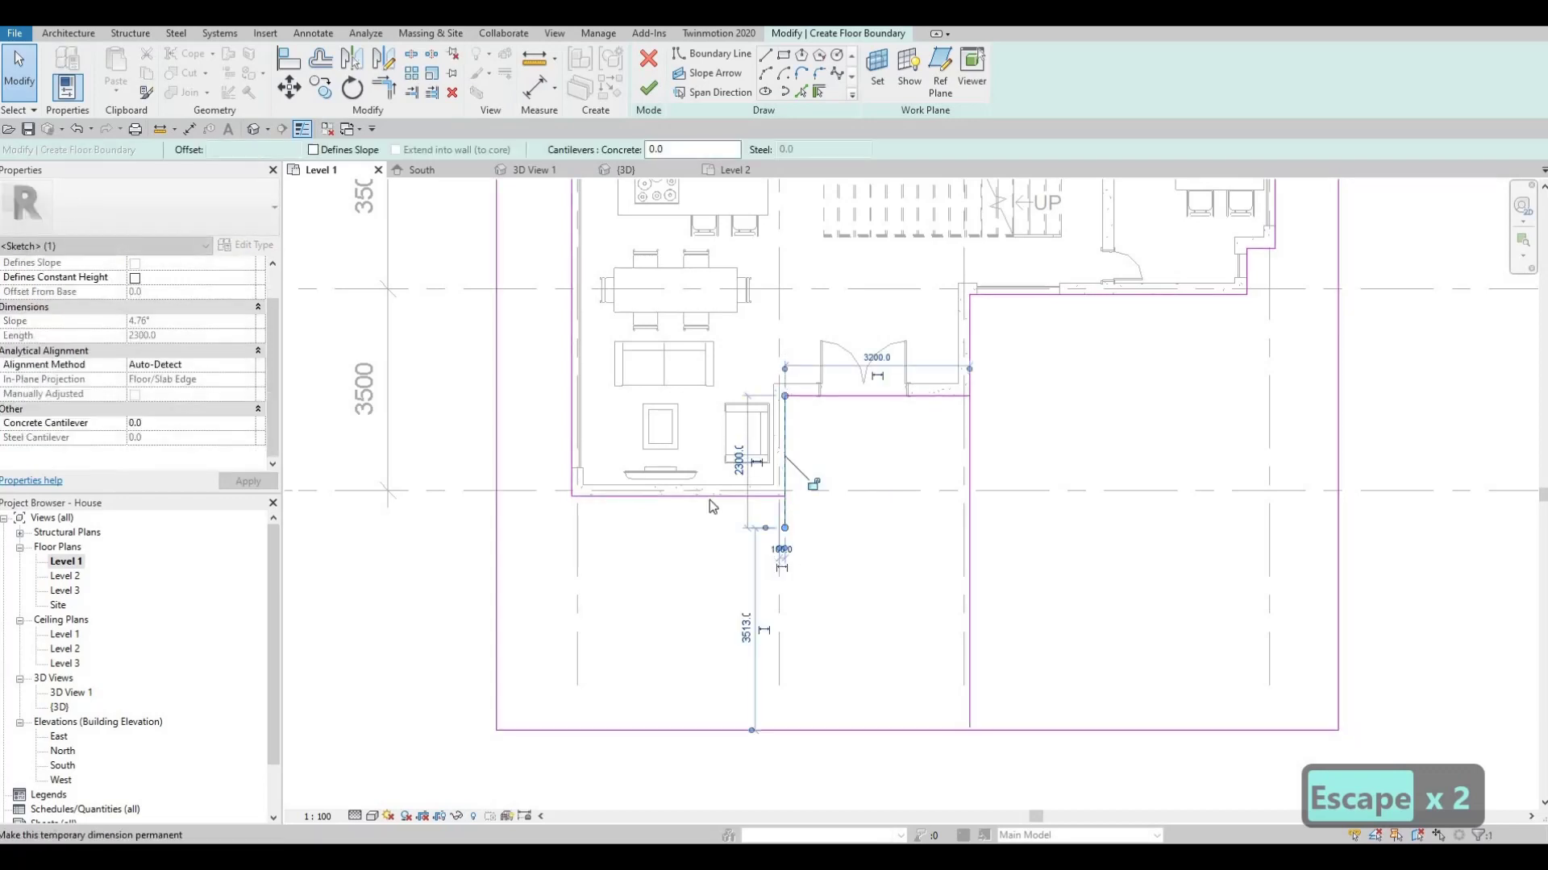
{"action": "key", "text": "Escape"}
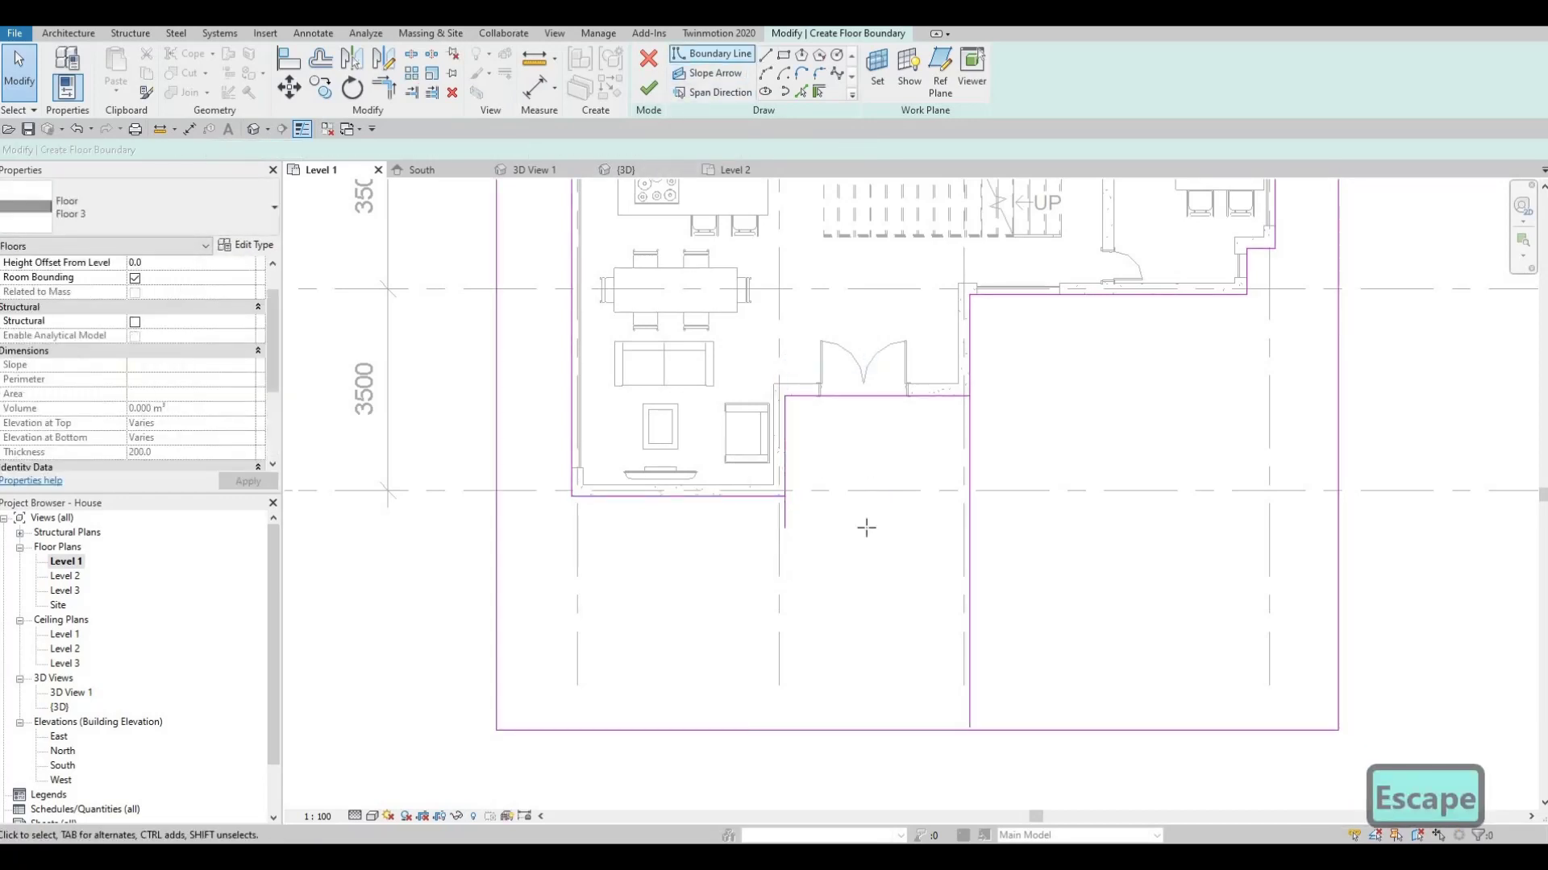
Draw a 3200 mm horizontal boundary line from that line's outer end to the vertical line near grid line C.
{"action": "key", "text": "Return"}
{"action": "left_click", "coordinate": [788, 525]}
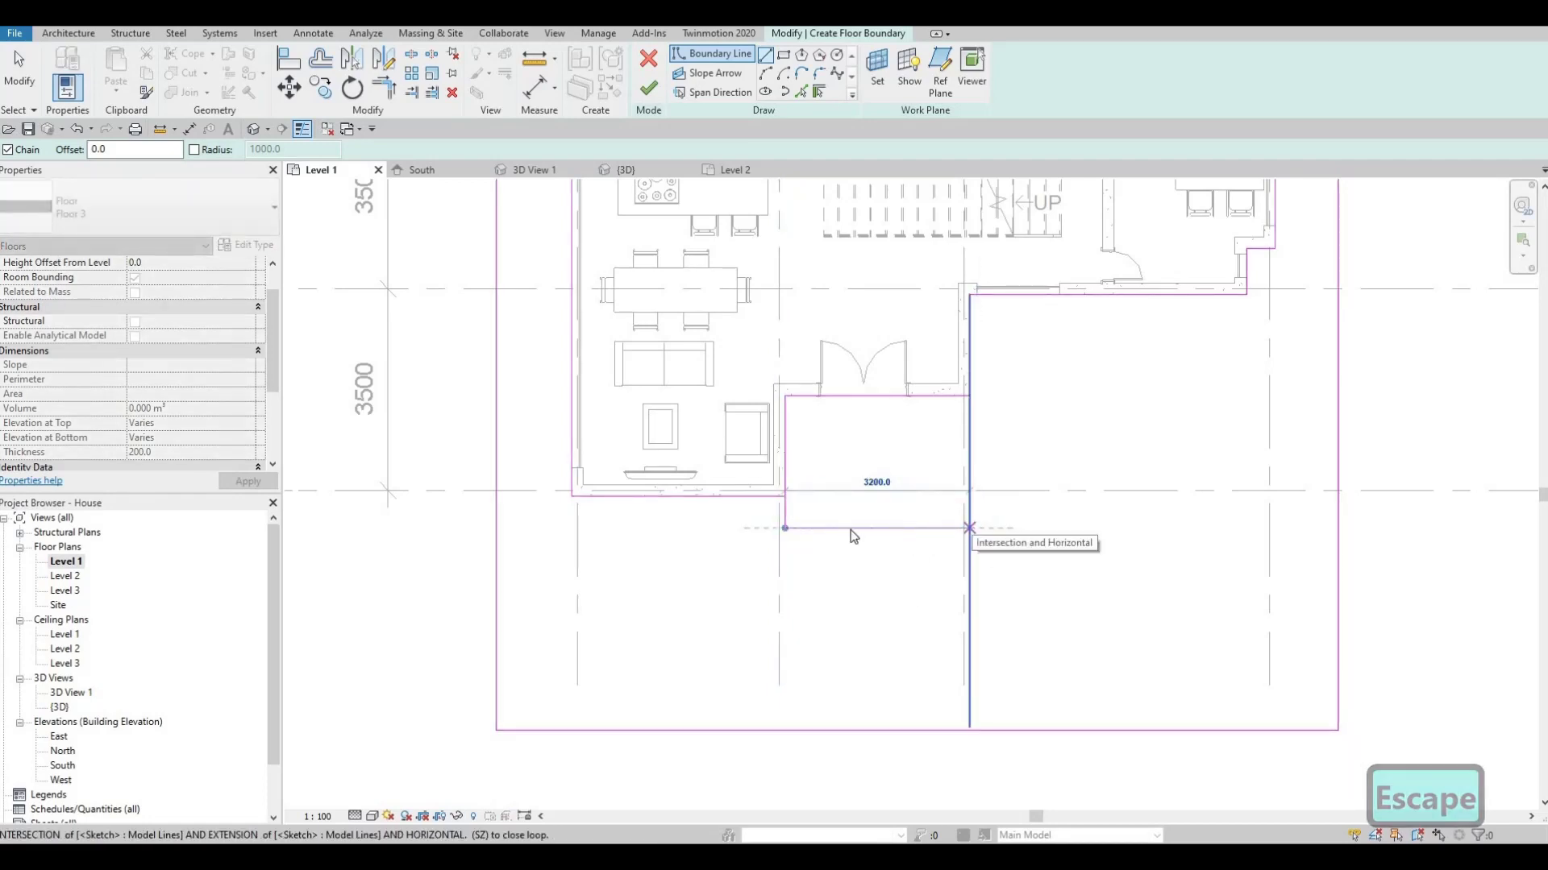
{"action": "left_click", "coordinate": [969, 527]}
{"action": "key", "text": "Escape"}
{"action": "key", "text": "Escape"}
Trim the living room front edge and the new horizontal line into corners with the two vertical boundary lines.
{"action": "key", "text": "t"}
{"action": "key", "text": "r"}
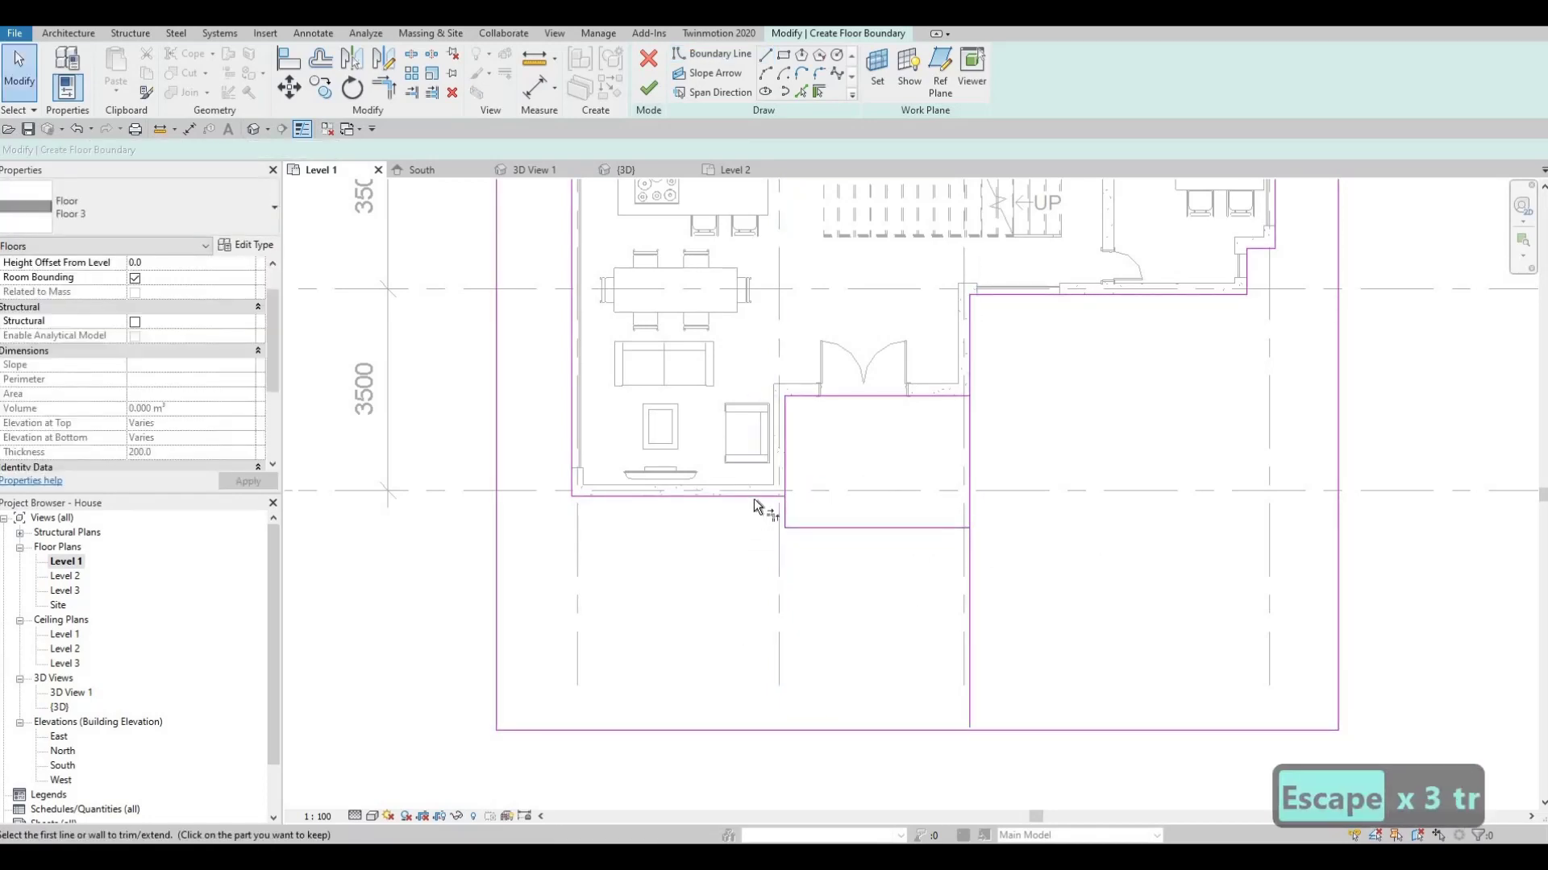
{"action": "left_click", "coordinate": [775, 508]}
{"action": "left_click", "coordinate": [788, 509]}
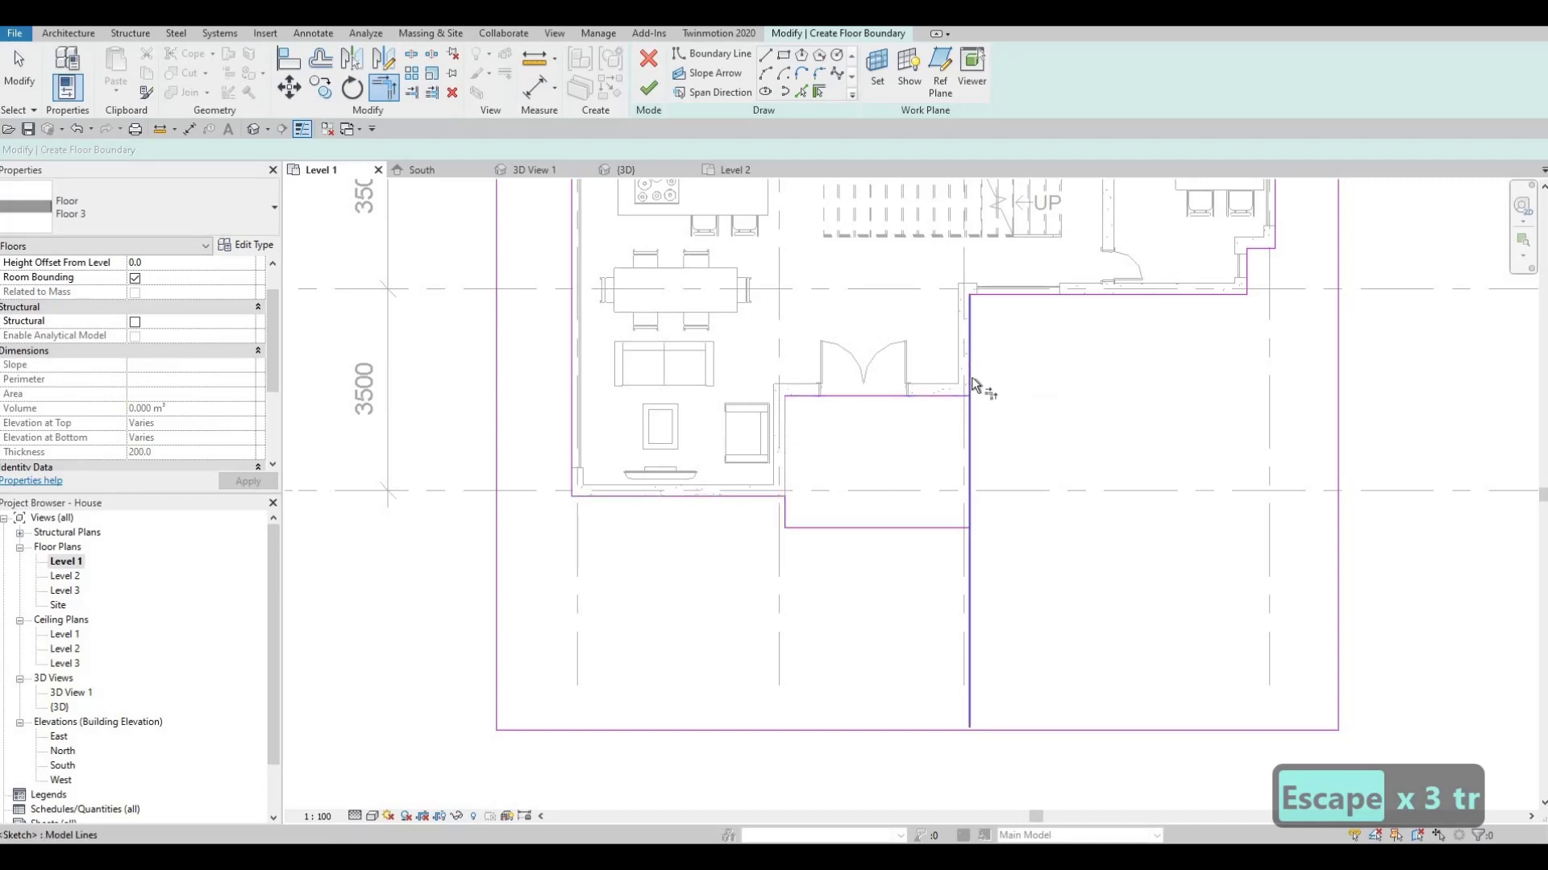
{"action": "left_click", "coordinate": [948, 529]}
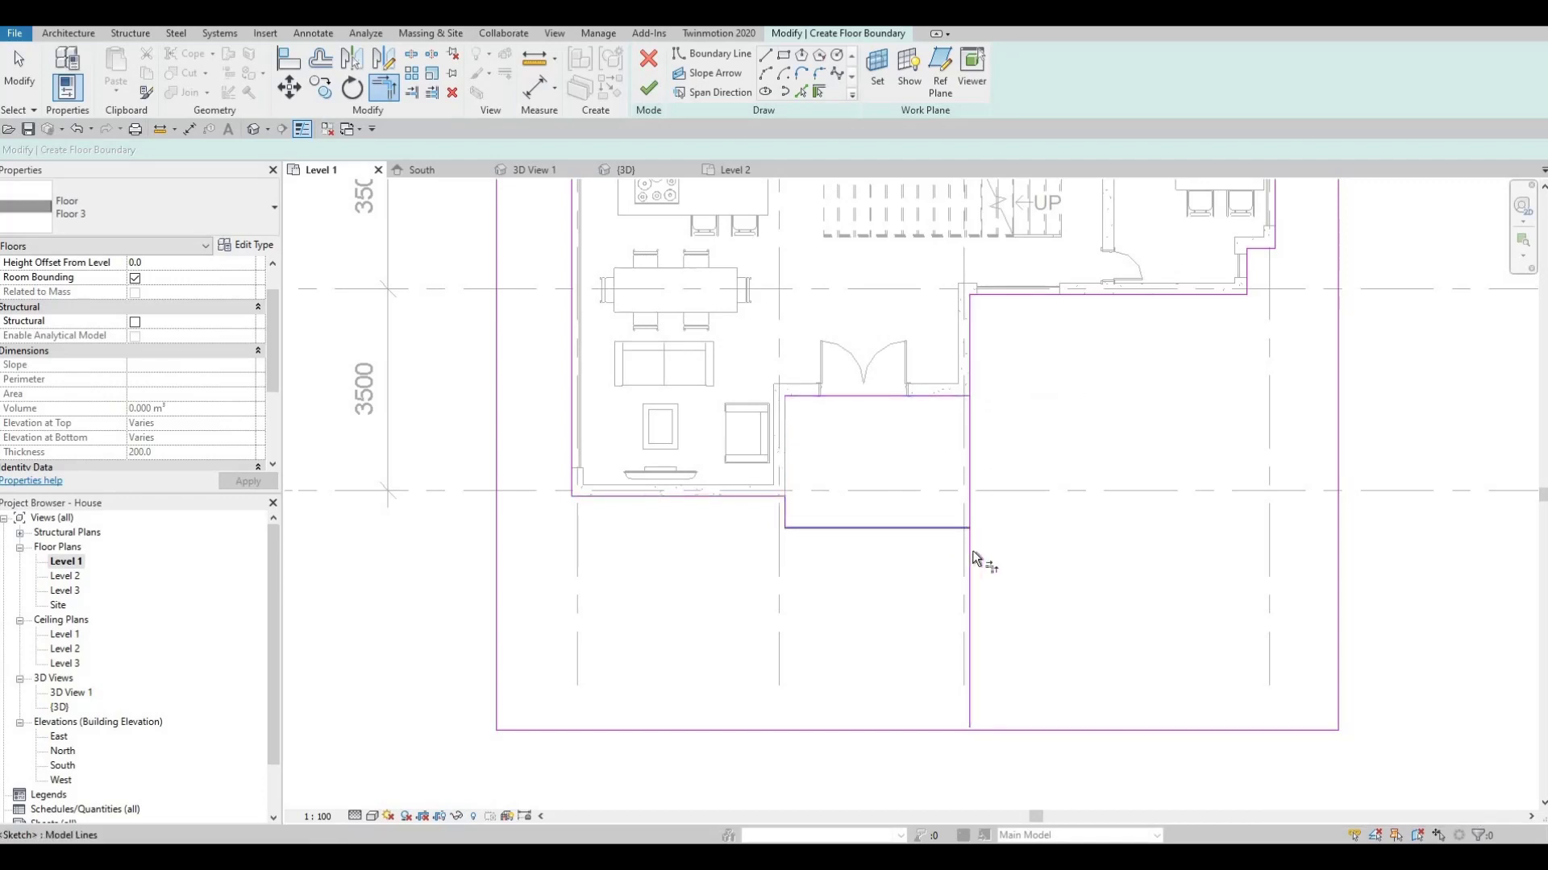
{"action": "left_click", "coordinate": [970, 548]}
{"action": "key", "text": "Escape"}
{"action": "key", "text": "Escape"}
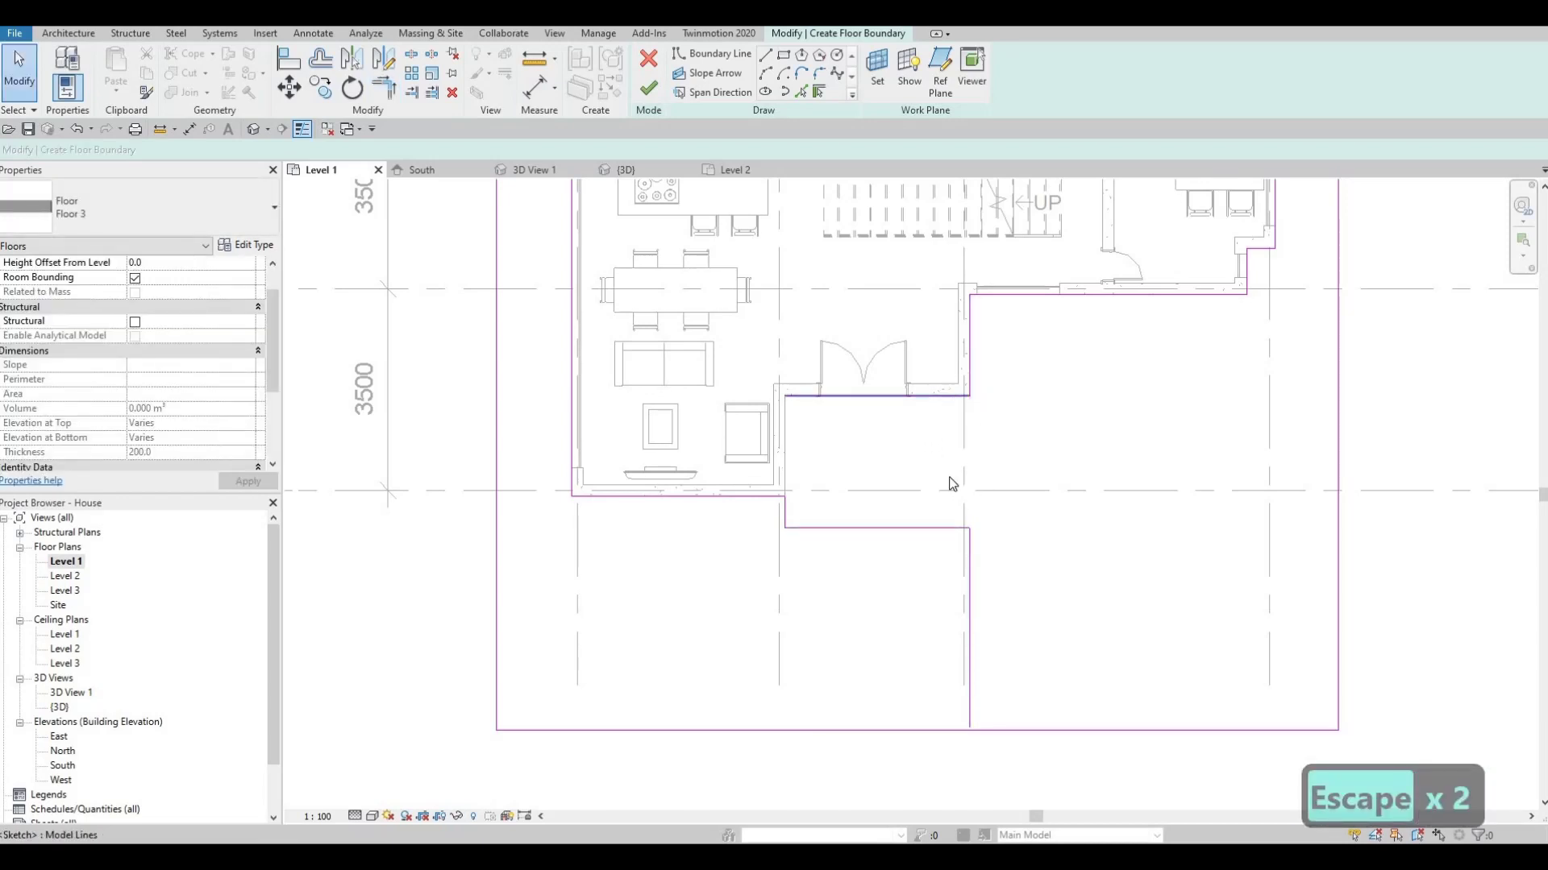
Delete the leftover boundary lines along the entrance door wall, its side wall and the front wall between grid lines C and D.
{"action": "middle_click_drag", "start_coordinate": [936, 438], "coordinate": [912, 494]}
{"action": "left_click", "coordinate": [951, 433]}
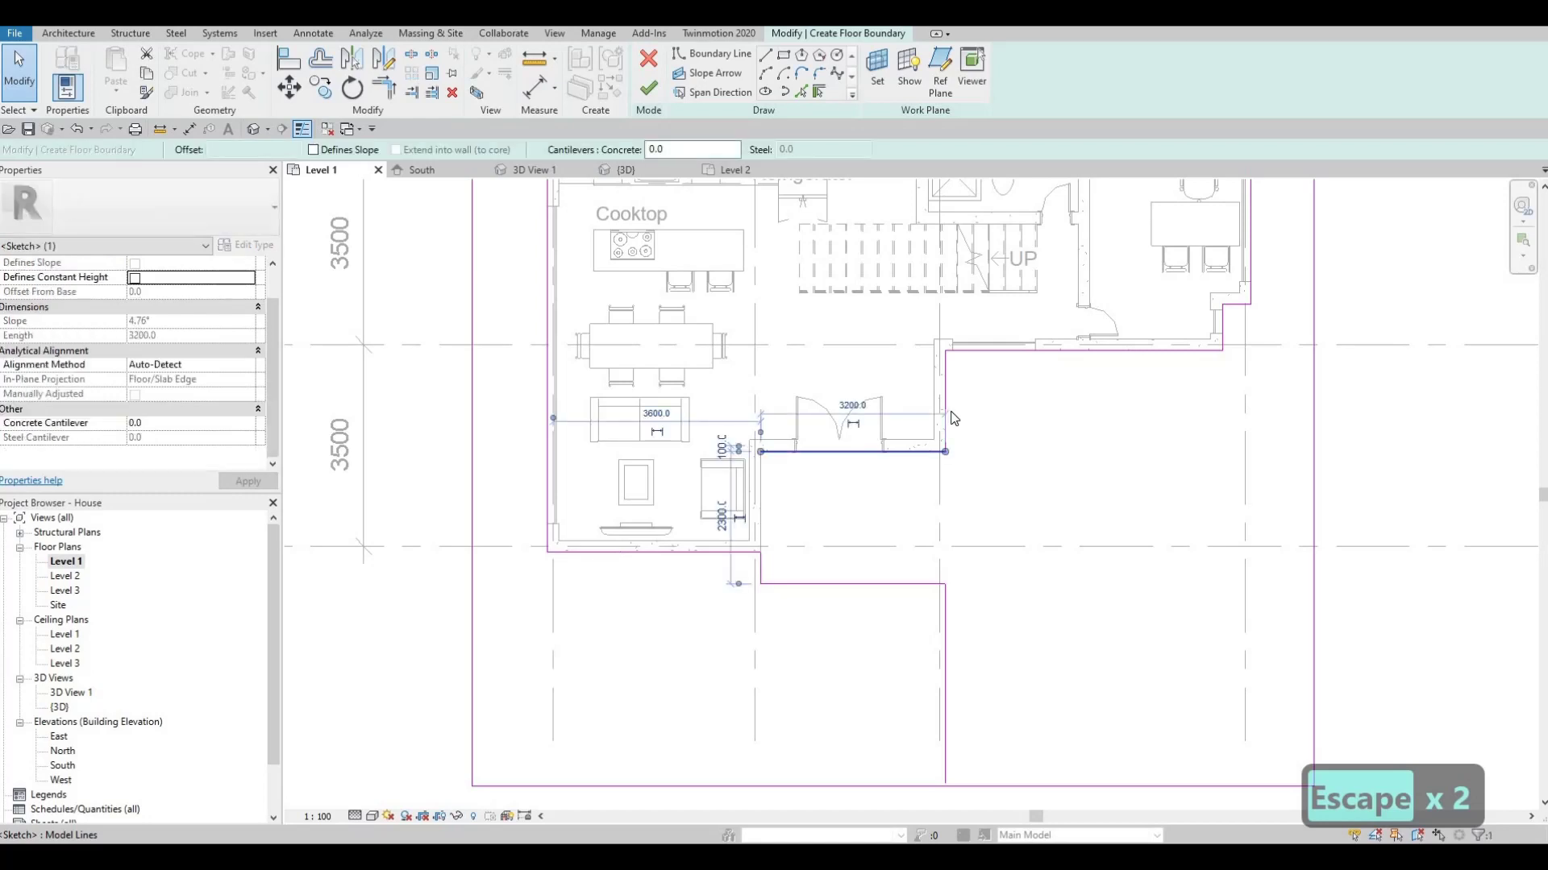
{"action": "key", "text": "Delete"}
{"action": "key", "text": "Delete"}
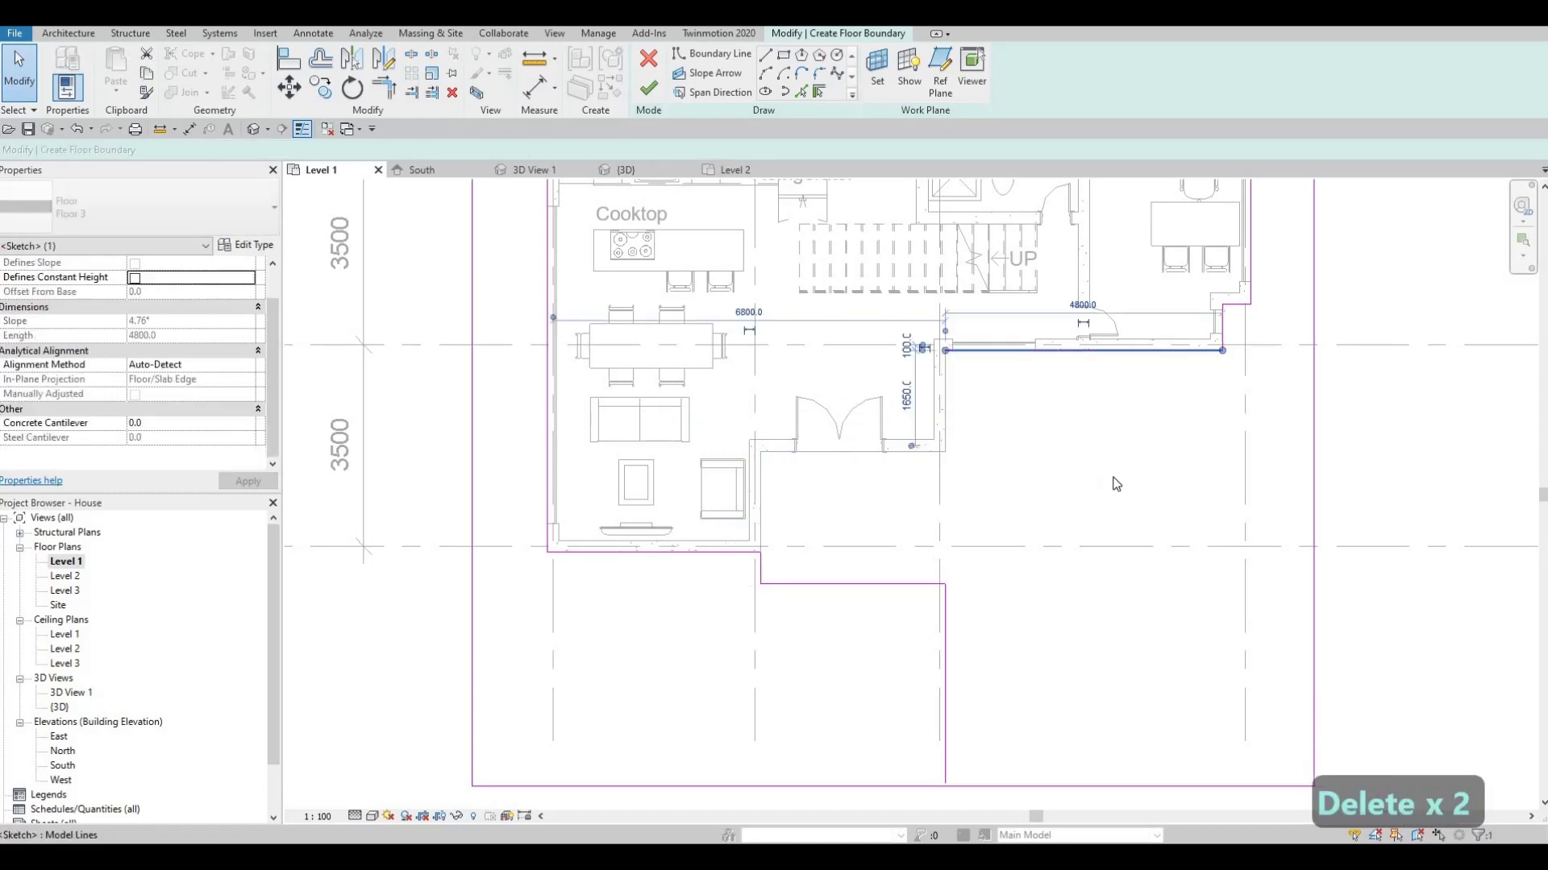
{"action": "key", "text": "Delete"}
Extend the vertical boundary line at the office's stepped corner to the outer rectangle's front edge.
{"action": "middle_click_drag", "start_coordinate": [1146, 439], "coordinate": [1081, 464]}
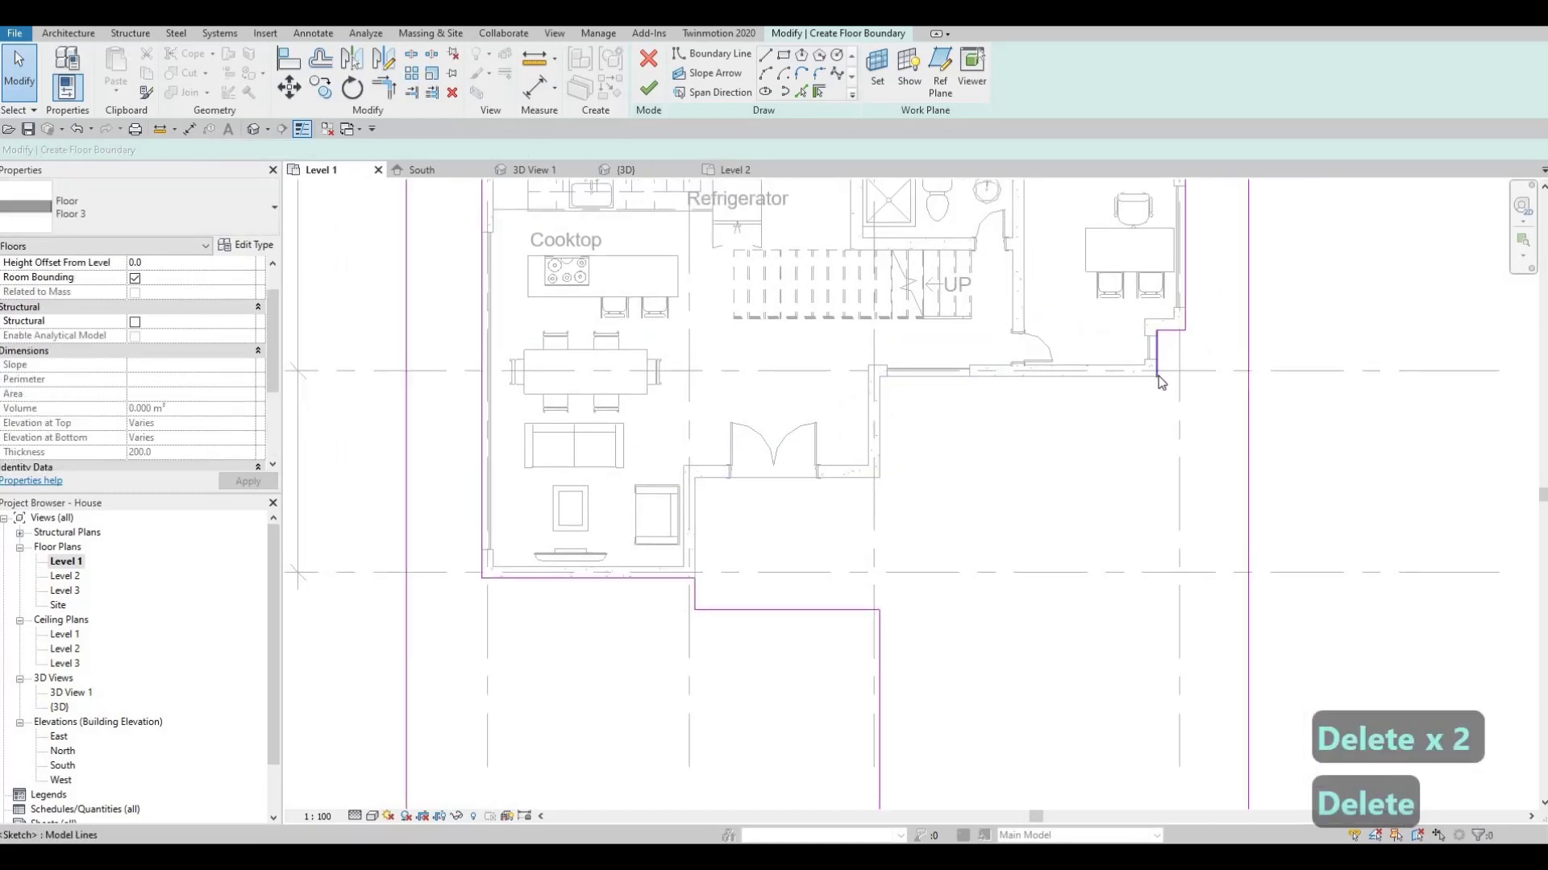
{"action": "left_click", "coordinate": [1156, 374]}
{"action": "mouse_move", "coordinate": [1157, 376]}
{"action": "left_mouse_down"}
{"action": "mouse_move", "coordinate": [1194, 583]}
{"action": "mouse_move", "coordinate": [1162, 687]}
{"action": "mouse_move", "coordinate": [1152, 678]}
{"action": "mouse_move", "coordinate": [1151, 727]}
{"action": "mouse_move", "coordinate": [1141, 714]}
{"action": "mouse_move", "coordinate": [1154, 740]}
{"action": "left_mouse_up"}
{"action": "middle_click_drag", "start_coordinate": [1155, 740], "coordinate": [1112, 466]}
{"action": "scroll", "coordinate": [1113, 466], "scroll_direction": "down", "scroll_amount": 1}
{"action": "left_click_drag", "start_coordinate": [1113, 500], "coordinate": [1112, 519]}
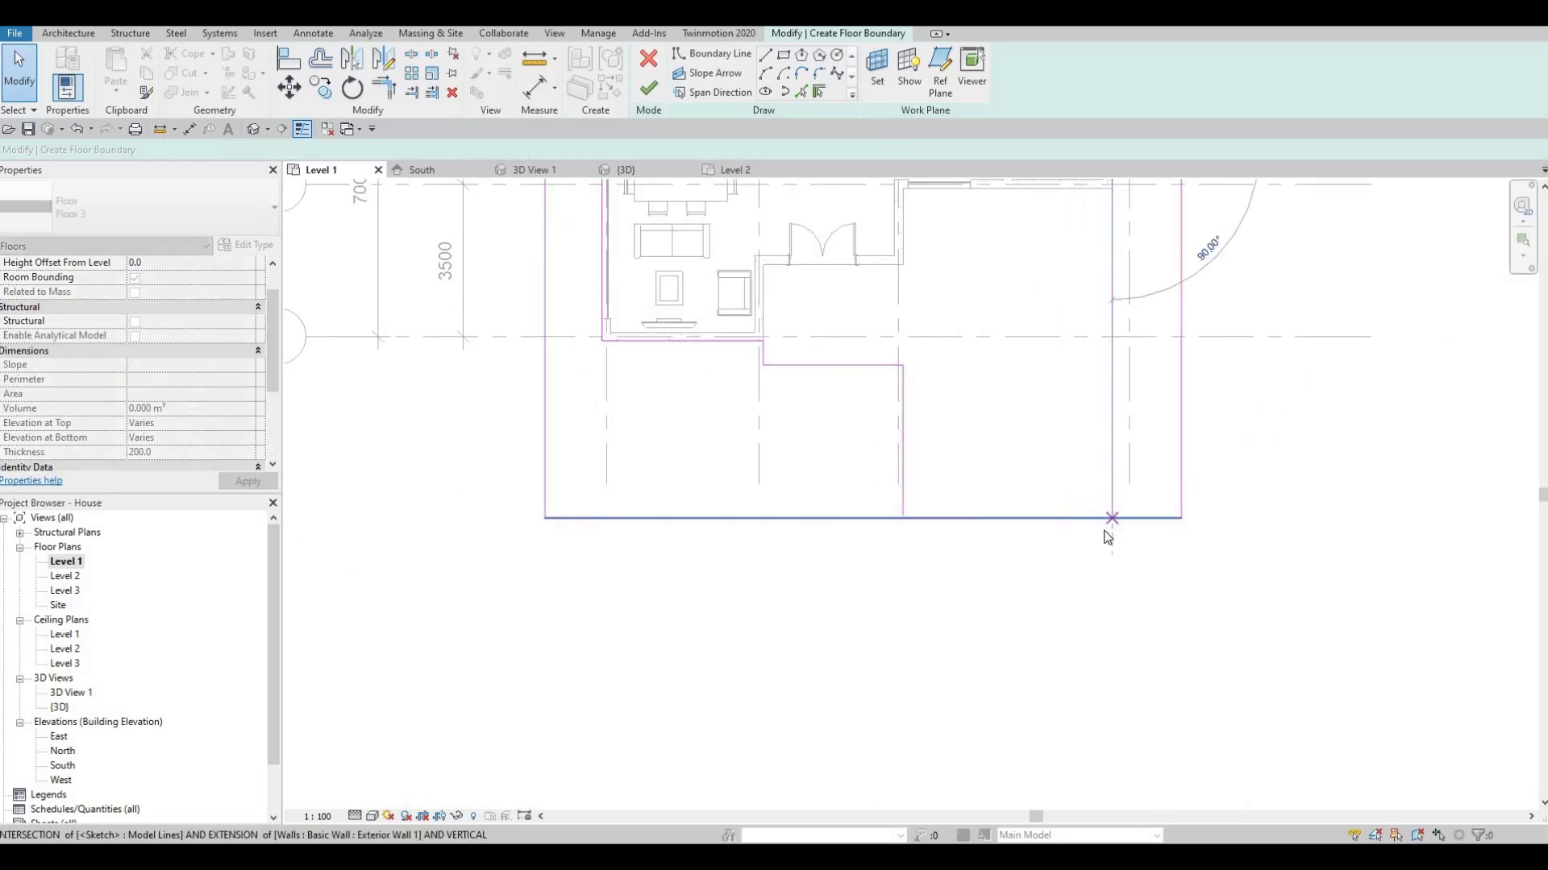
{"action": "key", "text": "Escape"}
{"action": "key", "text": "Escape"}
Split the outer rectangle's front edge between the two vertical boundary lines.
{"action": "key", "text": "s"}
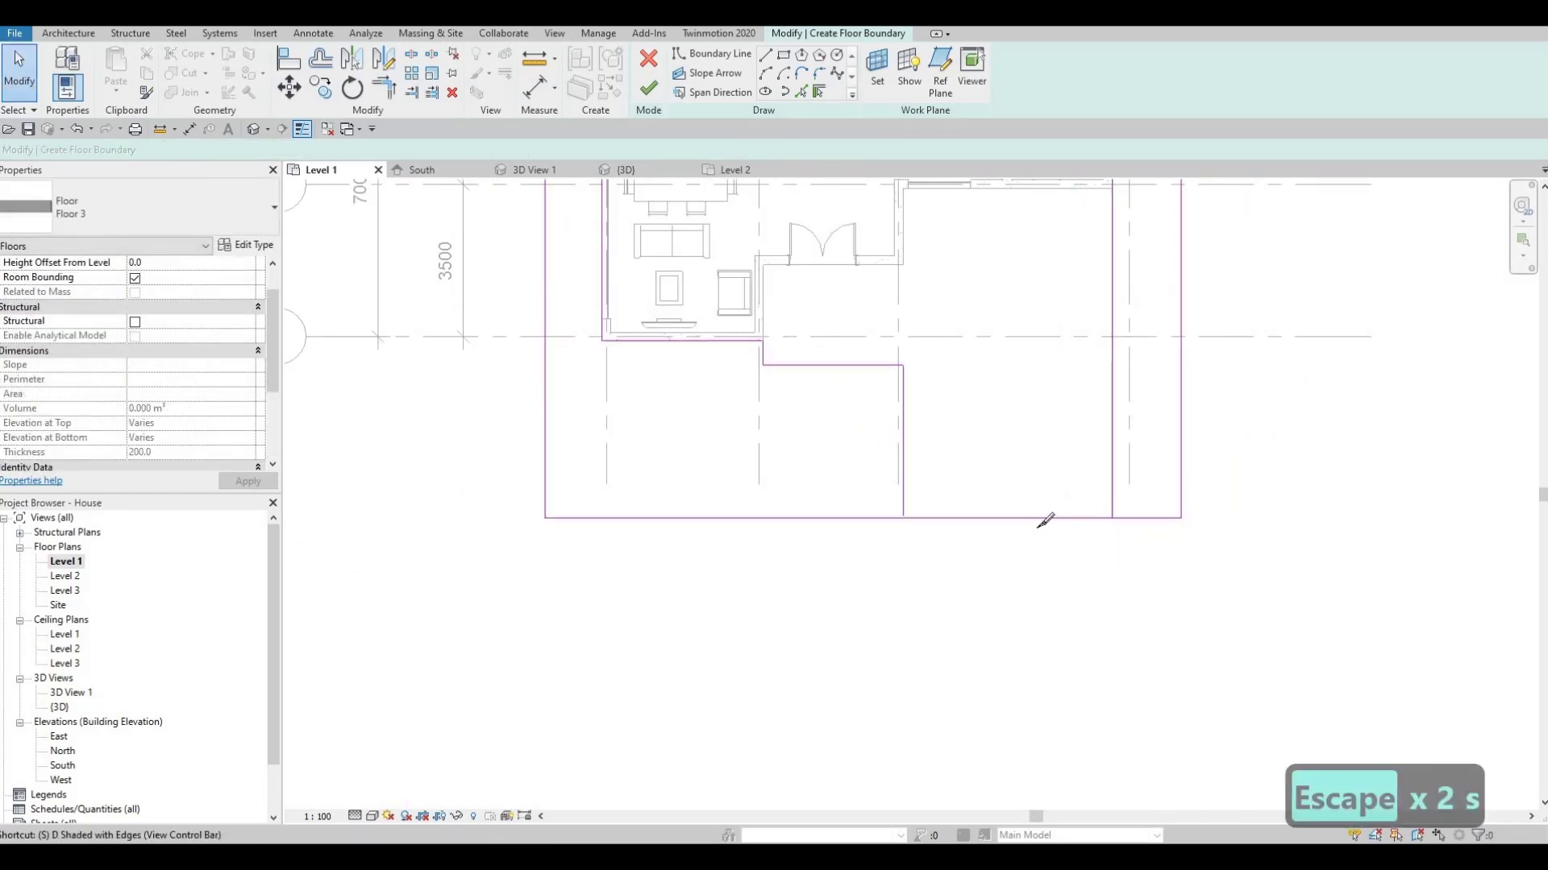
{"action": "key", "text": "l"}
{"action": "key", "text": "Escape"}
{"action": "key", "text": "Escape"}
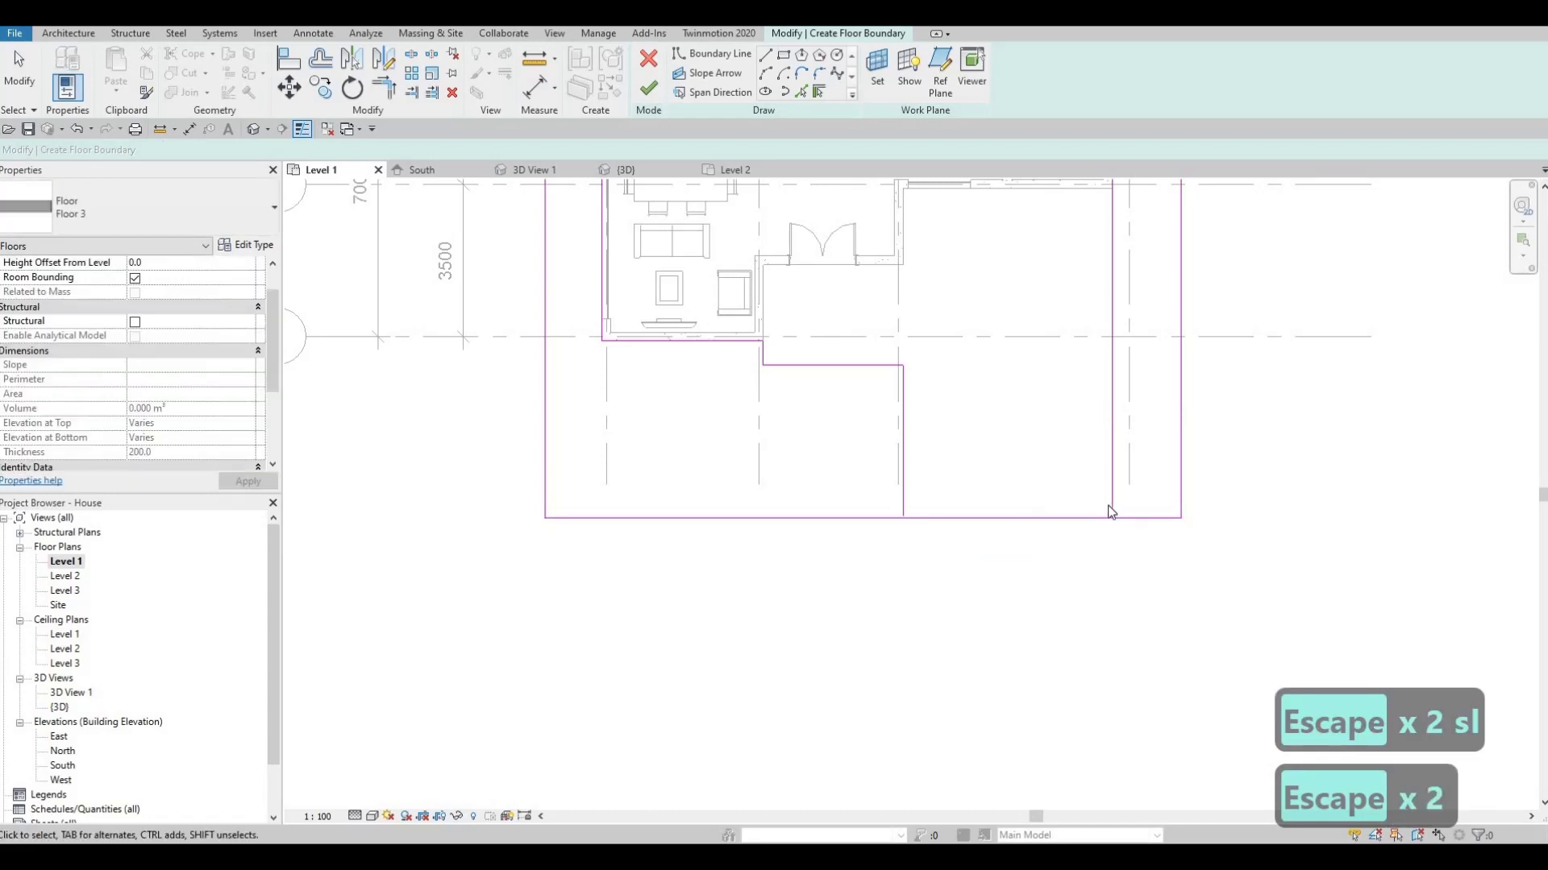
Trim both pieces of the front edge to their vertical boundary lines, leaving the area between them open.
{"action": "key", "text": "t"}
{"action": "key", "text": "r"}
{"action": "left_click", "coordinate": [1135, 519]}
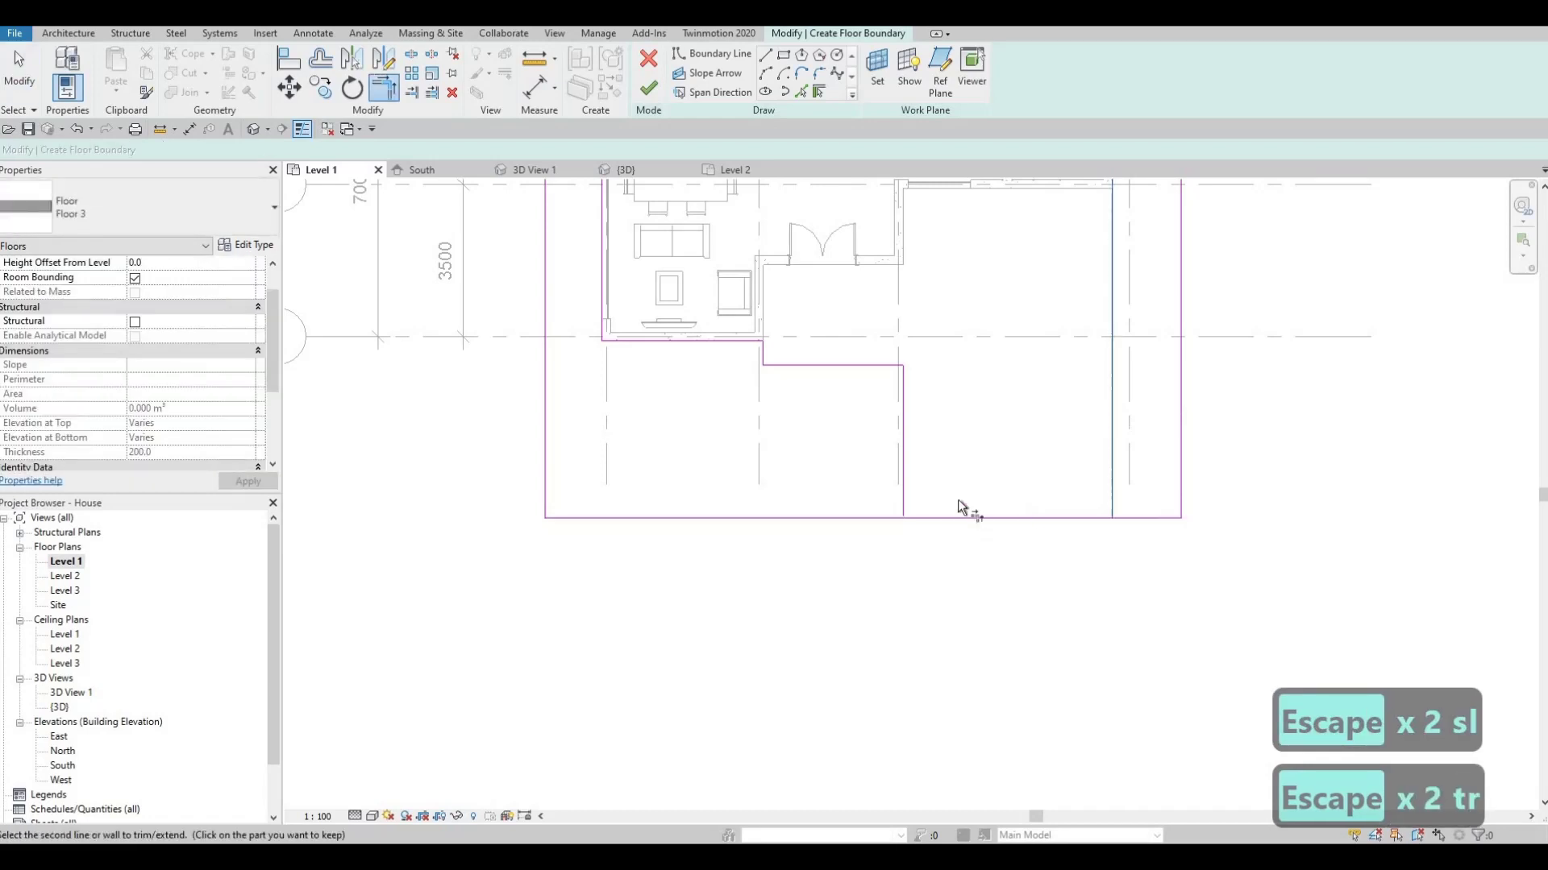
{"action": "left_click", "coordinate": [902, 475]}
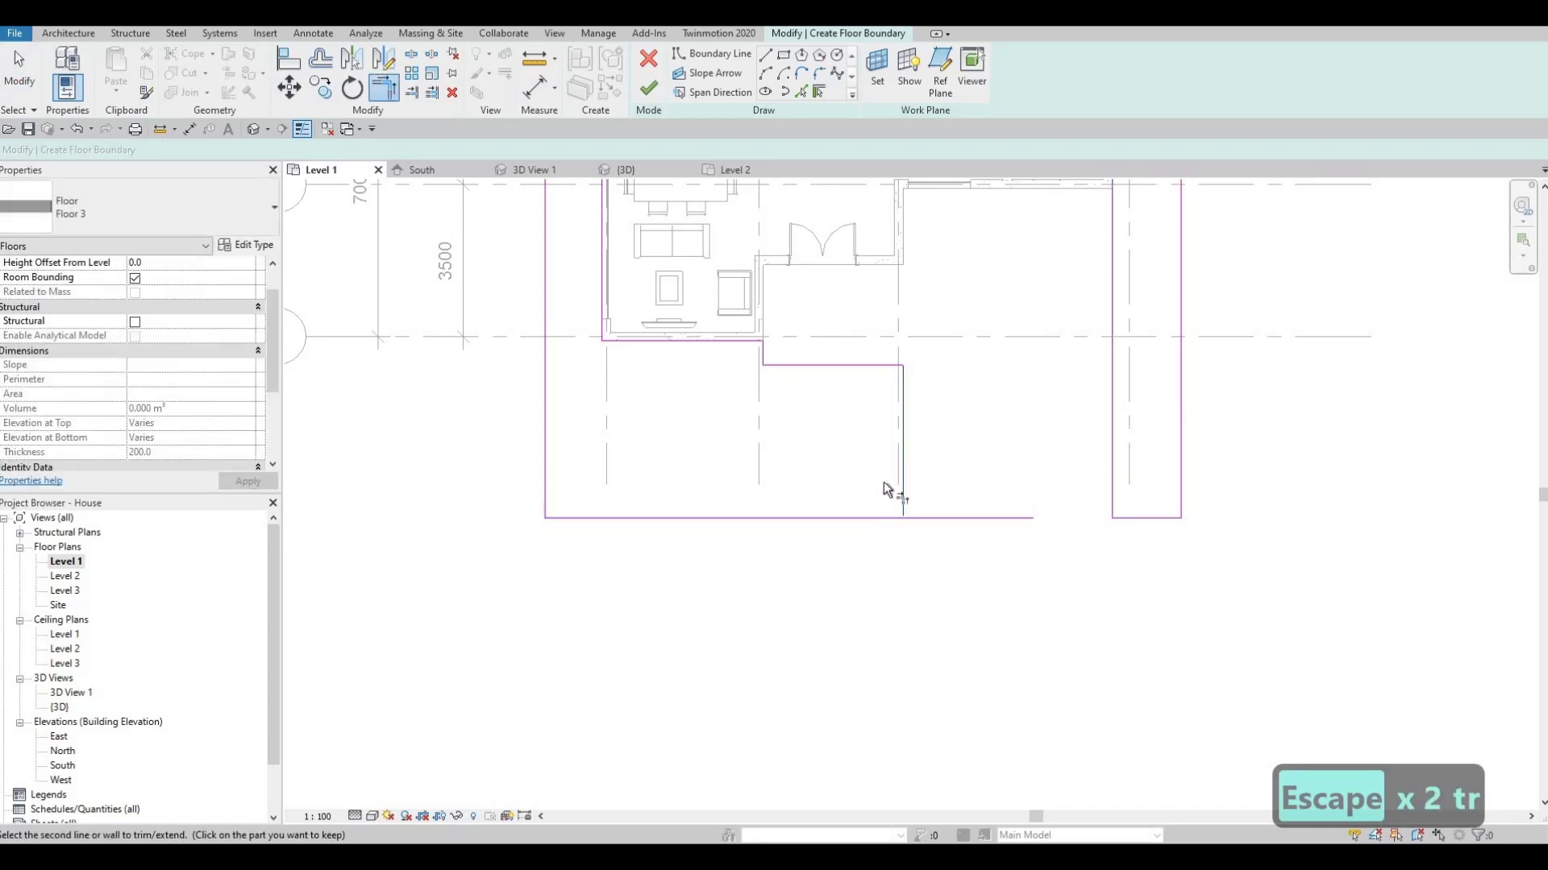
{"action": "left_click", "coordinate": [870, 516]}
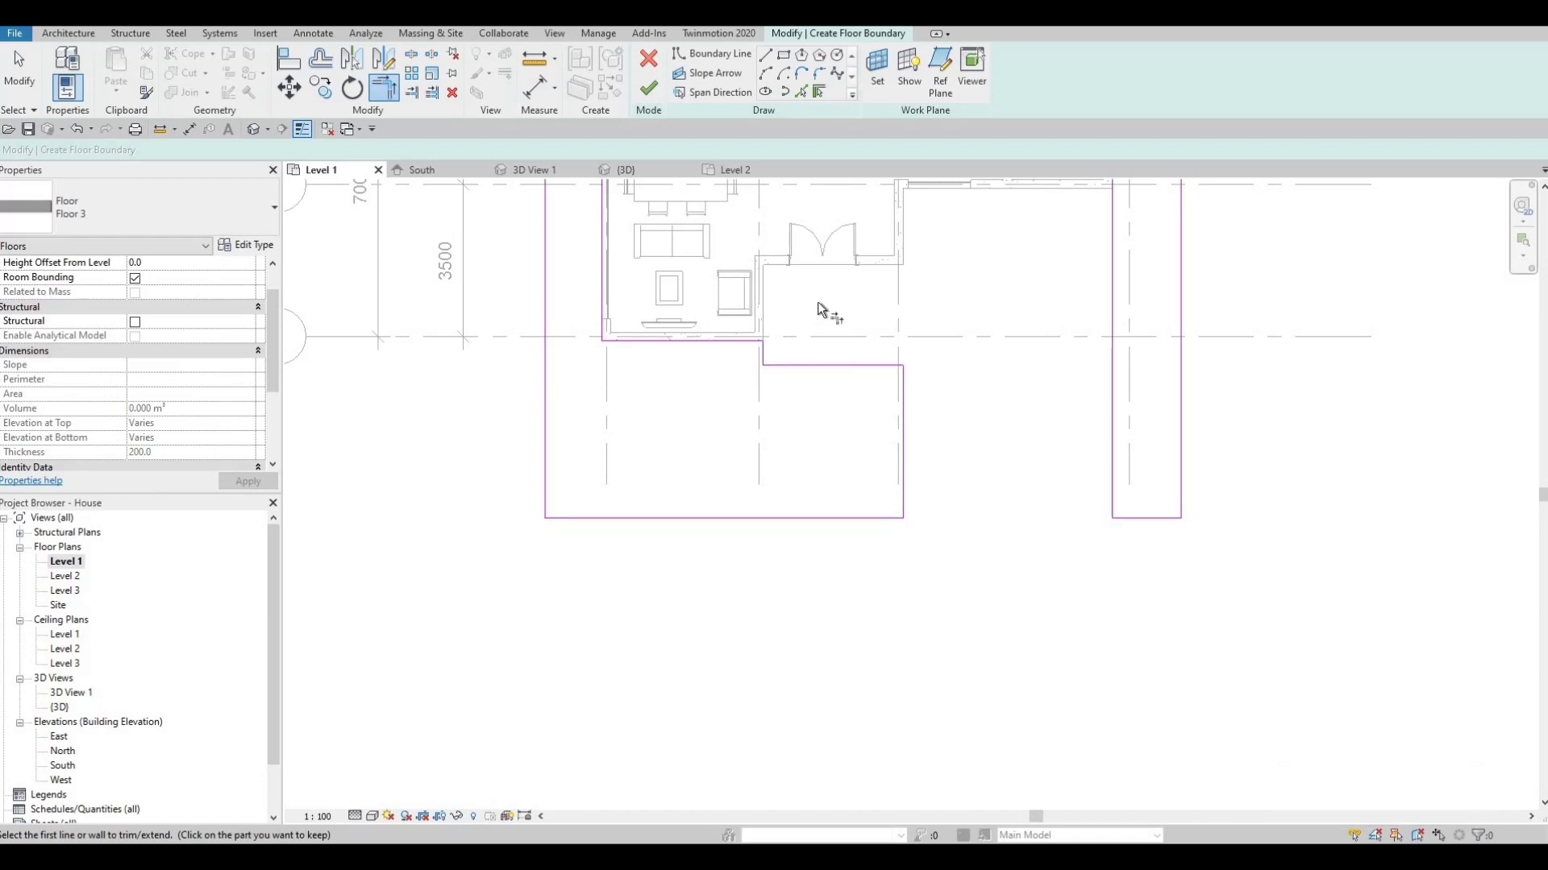
{"action": "middle_click_drag", "start_coordinate": [1059, 261], "coordinate": [1043, 417]}
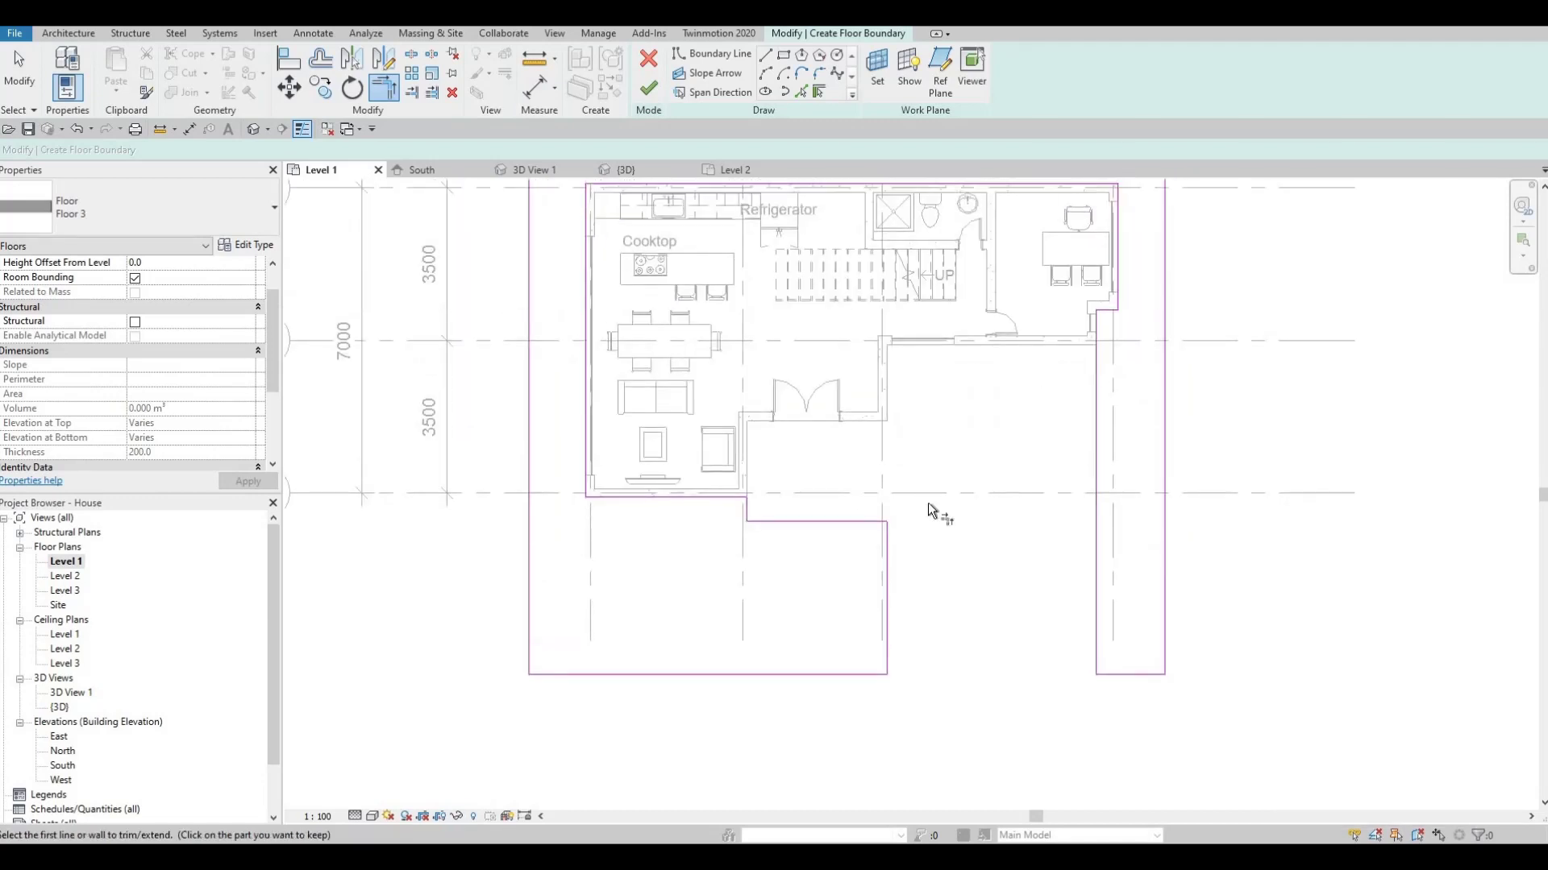
{"action": "middle_click_drag", "start_coordinate": [851, 509], "coordinate": [863, 568]}
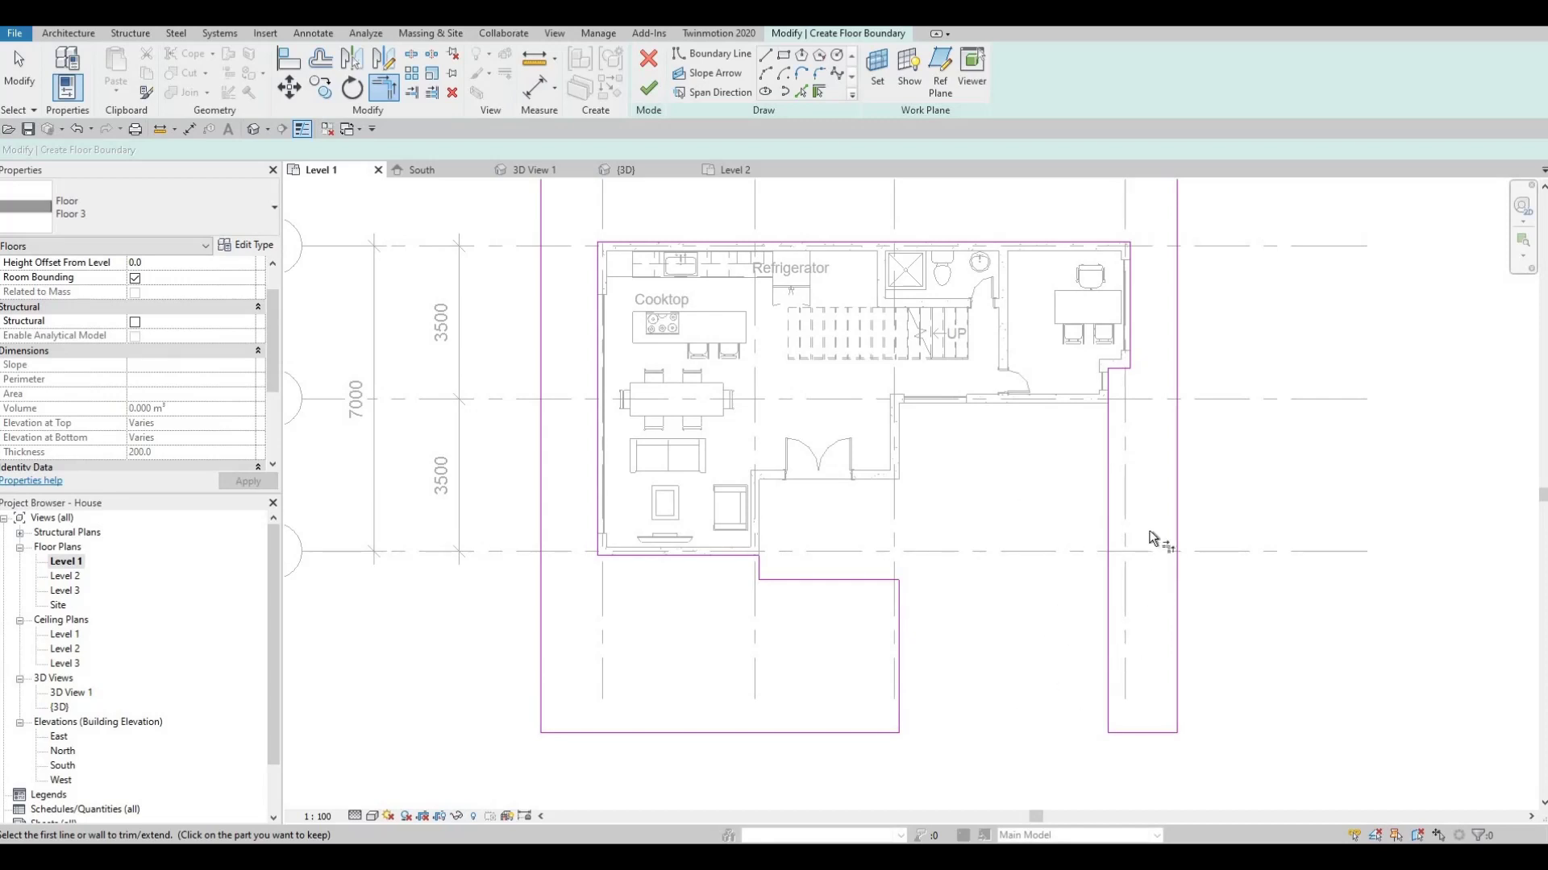
{"action": "scroll", "coordinate": [863, 594], "scroll_direction": "down", "scroll_amount": 3}
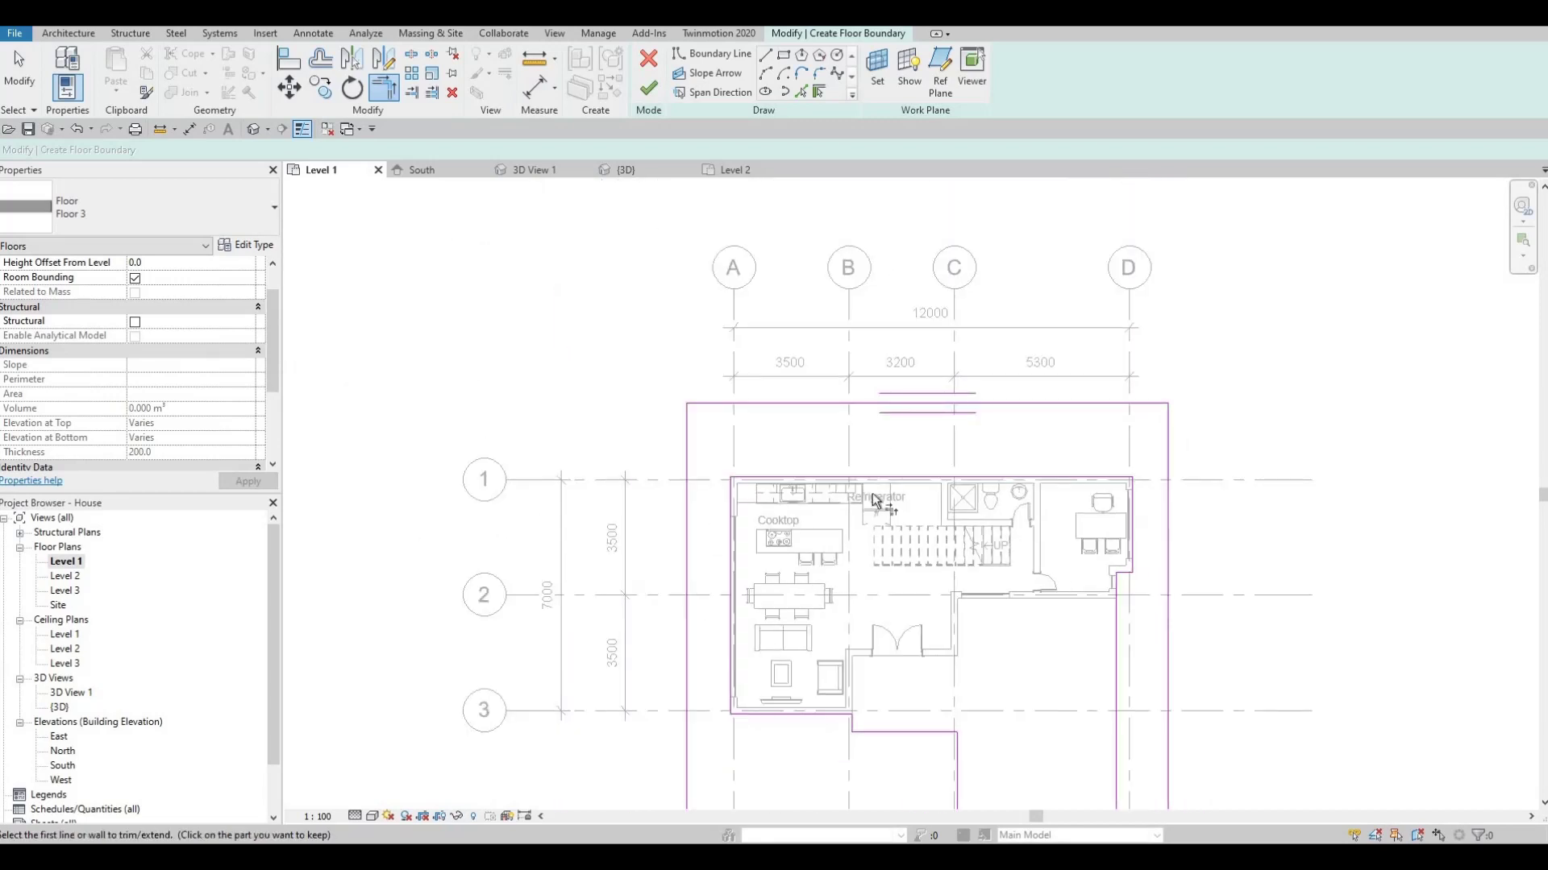
{"action": "scroll", "coordinate": [874, 501], "scroll_direction": "up", "scroll_amount": 5}
{"action": "scroll", "coordinate": [920, 559], "scroll_direction": "up", "scroll_amount": 5}
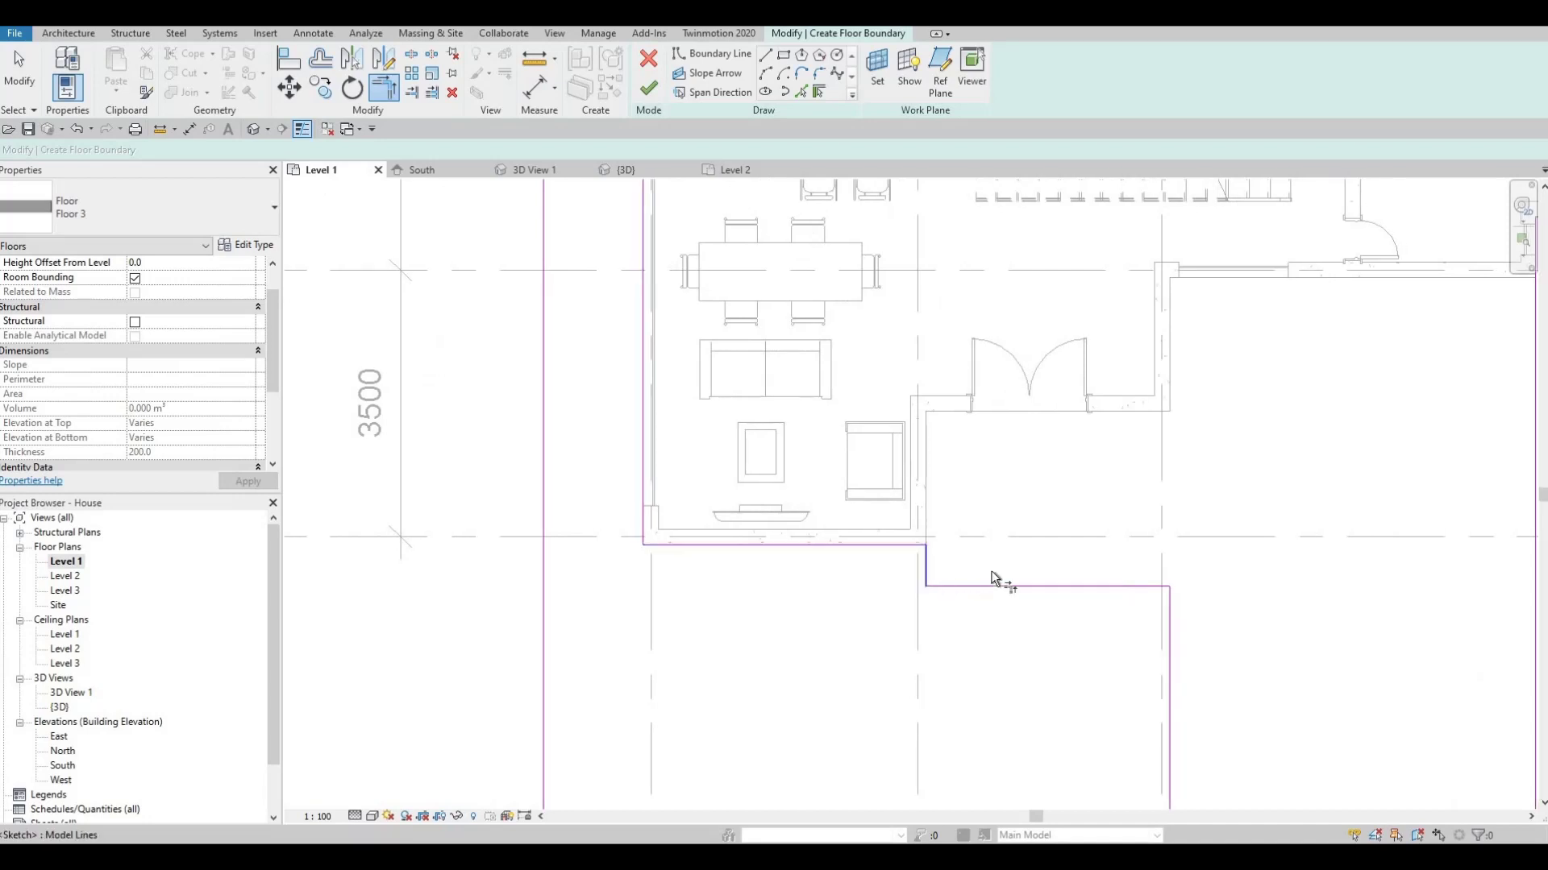
{"action": "key", "text": "Escape"}
{"action": "key", "text": "Escape"}
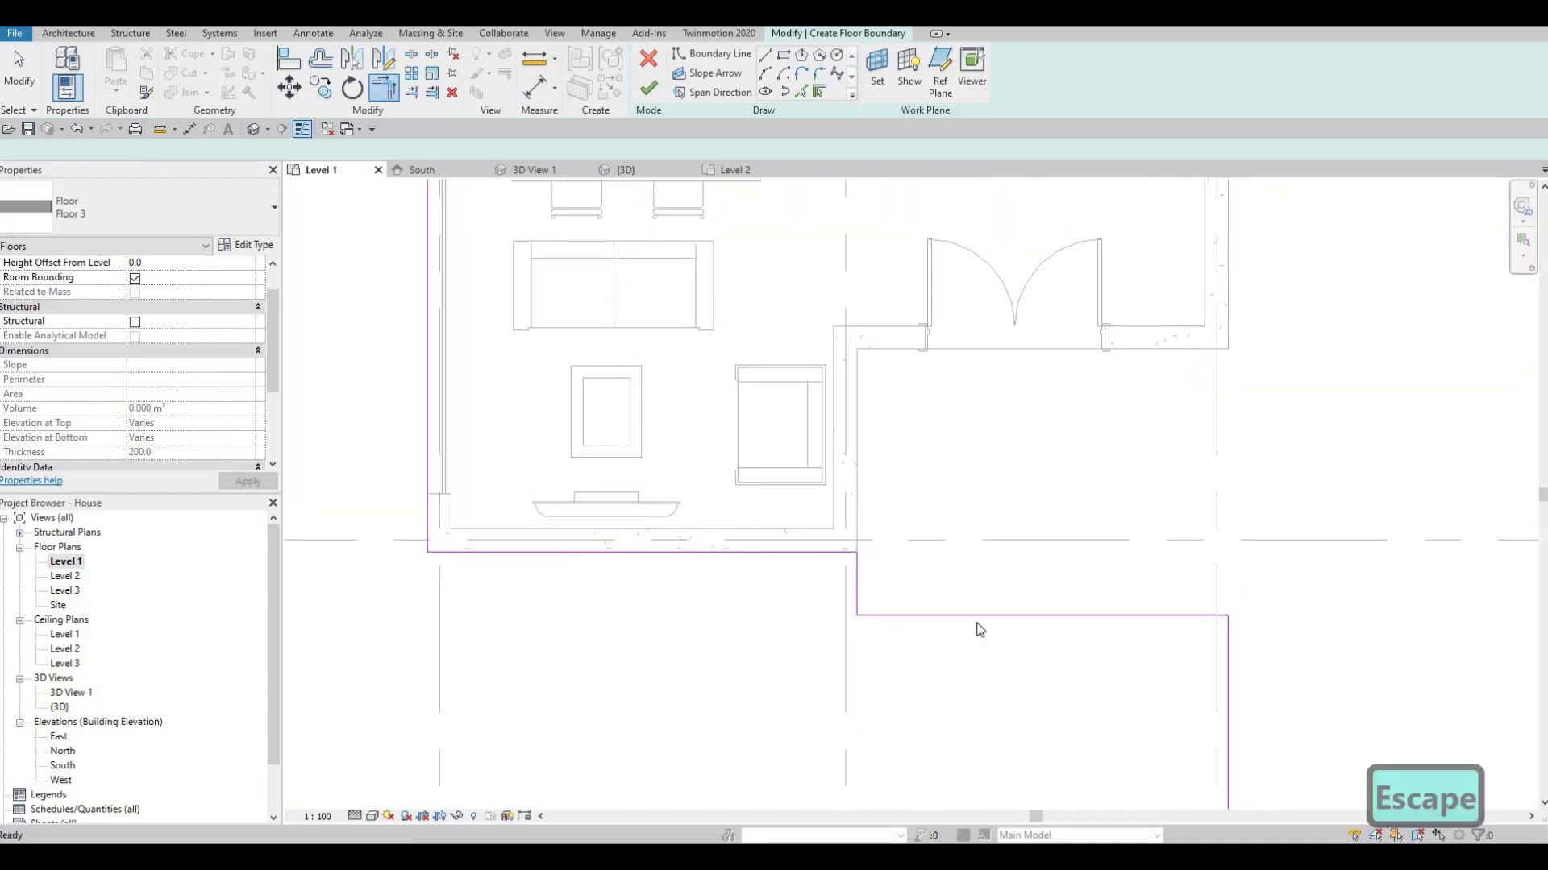
Move the horizontal boundary line in front of the entrance toward the doors, to 400 mm inside grid line 3.
{"action": "mouse_move", "coordinate": [979, 617]}
{"action": "left_mouse_down"}
{"action": "mouse_move", "coordinate": [985, 477]}
{"action": "mouse_move", "coordinate": [985, 520]}
{"action": "left_mouse_up"}
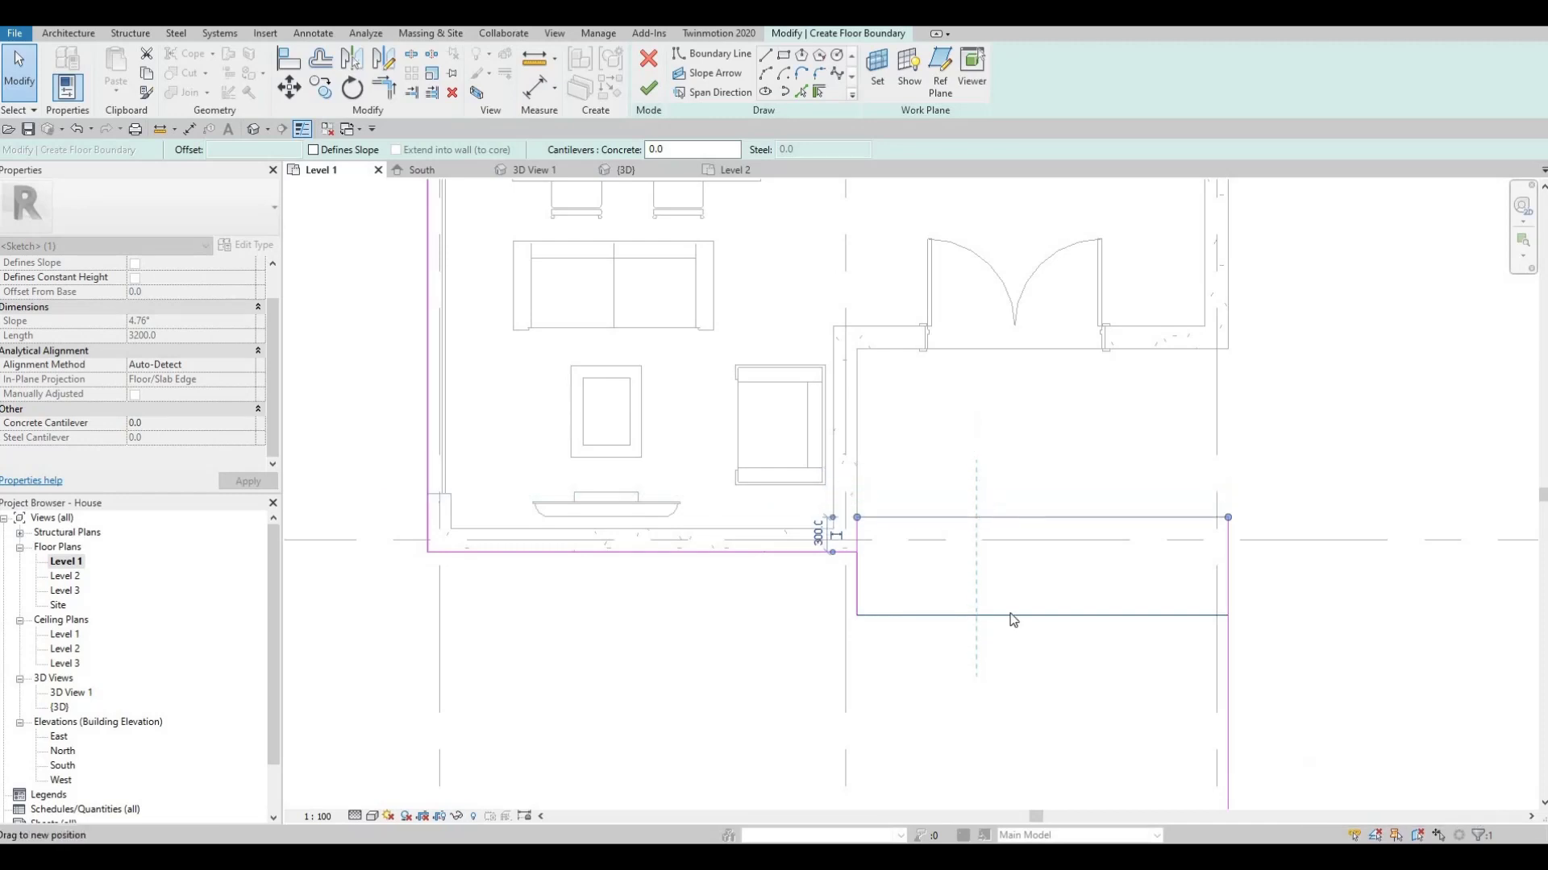
{"action": "key", "text": "Escape"}
{"action": "mouse_move", "coordinate": [1151, 511]}
{"action": "middle_mouse_down"}
{"action": "mouse_move", "coordinate": [1091, 488]}
{"action": "mouse_move", "coordinate": [1021, 511]}
{"action": "middle_mouse_up"}
{"action": "scroll", "coordinate": [1021, 511], "scroll_direction": "down", "scroll_amount": 2}
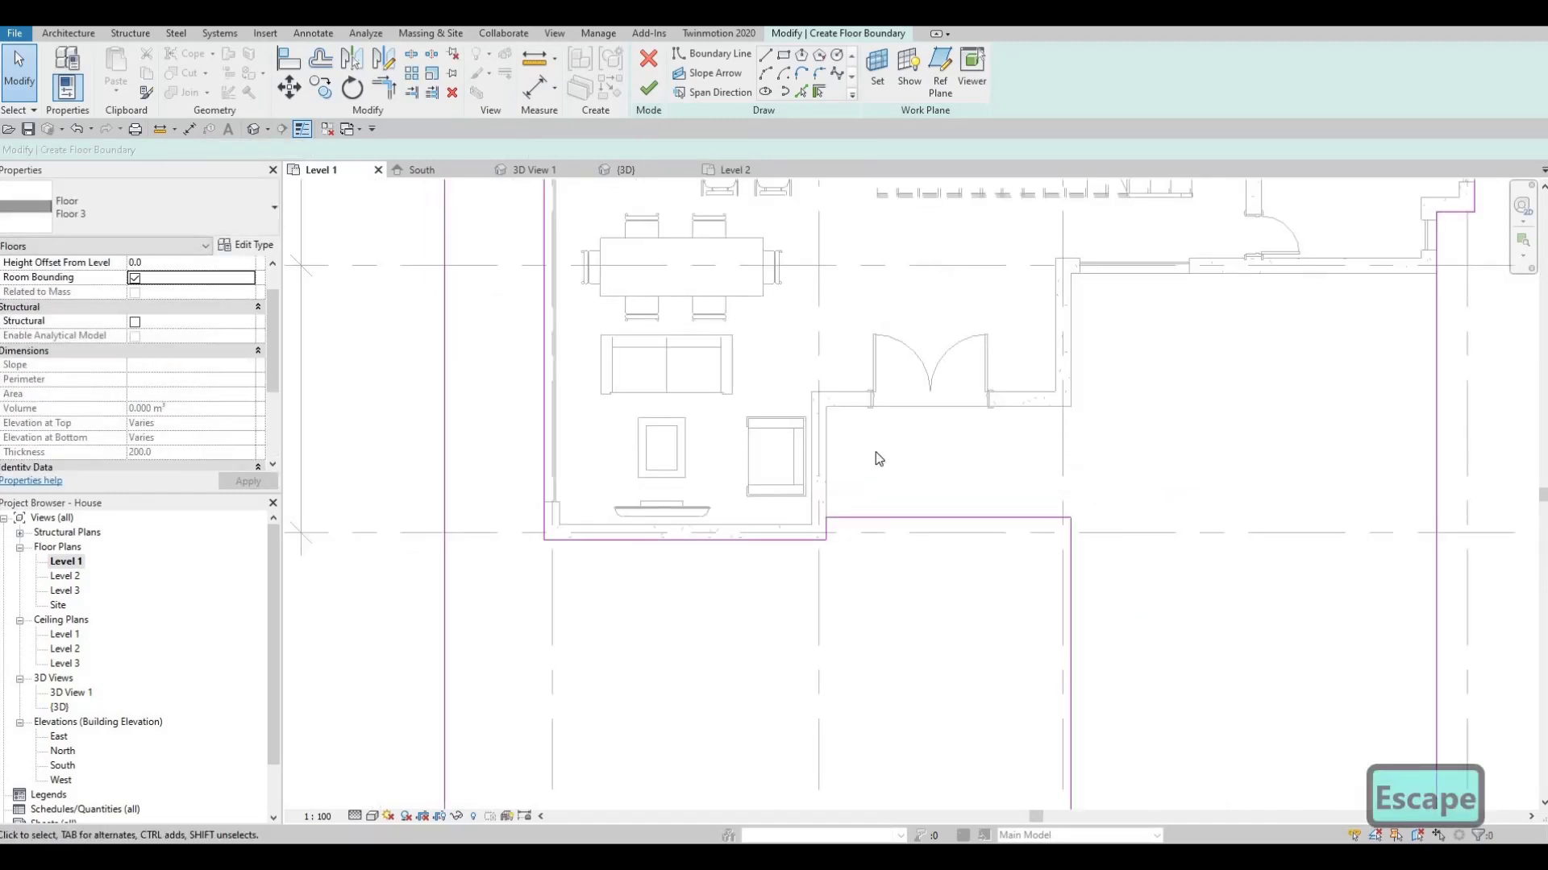
{"action": "left_click", "coordinate": [925, 518]}
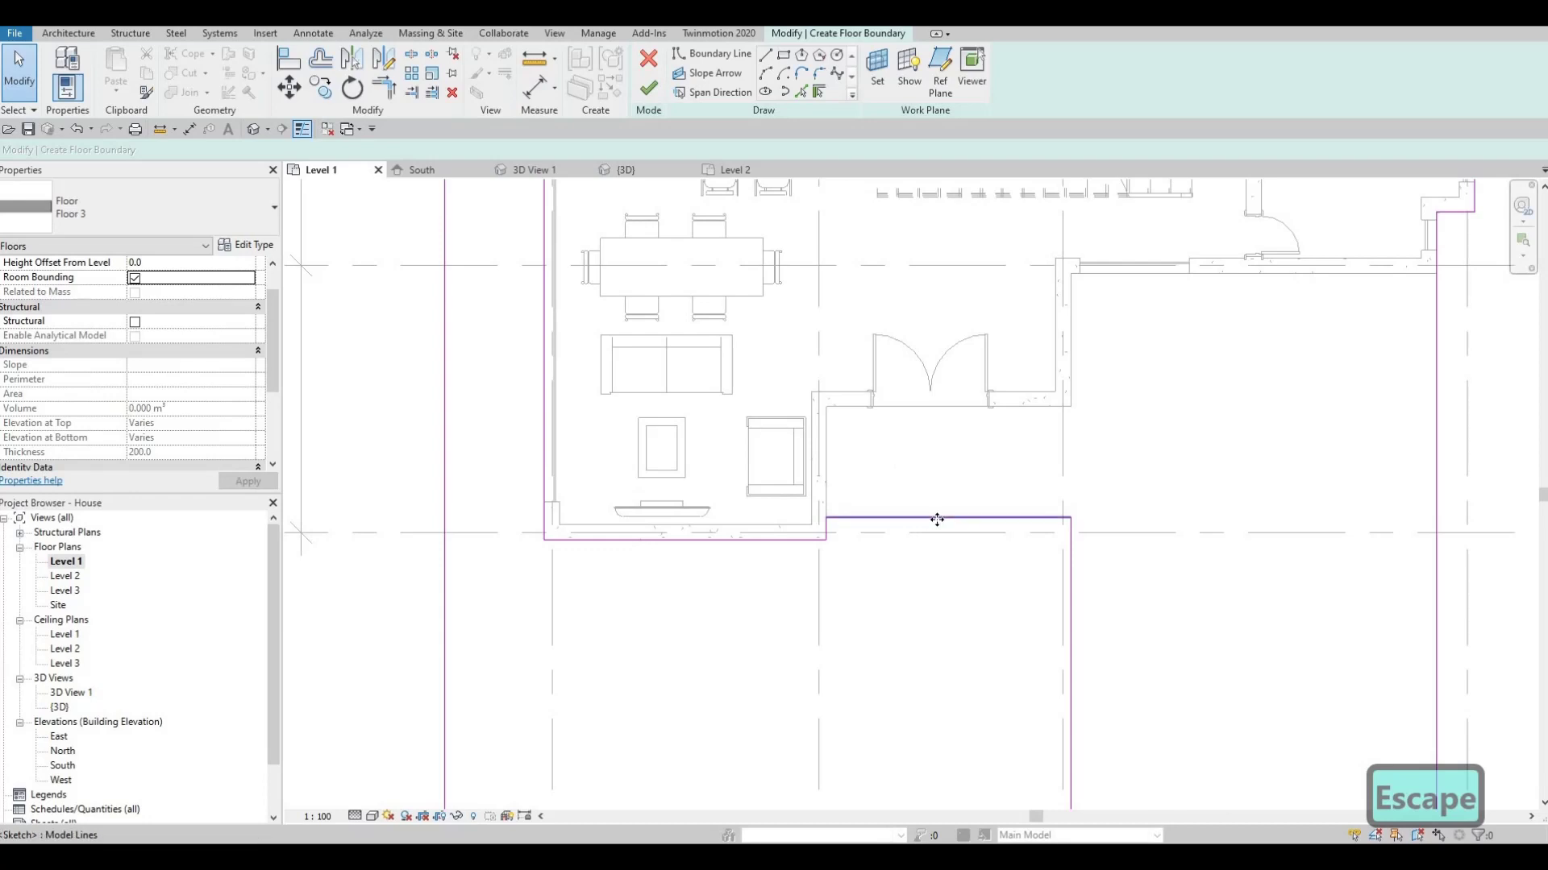
{"action": "left_click_drag", "start_coordinate": [940, 503], "coordinate": [940, 511]}
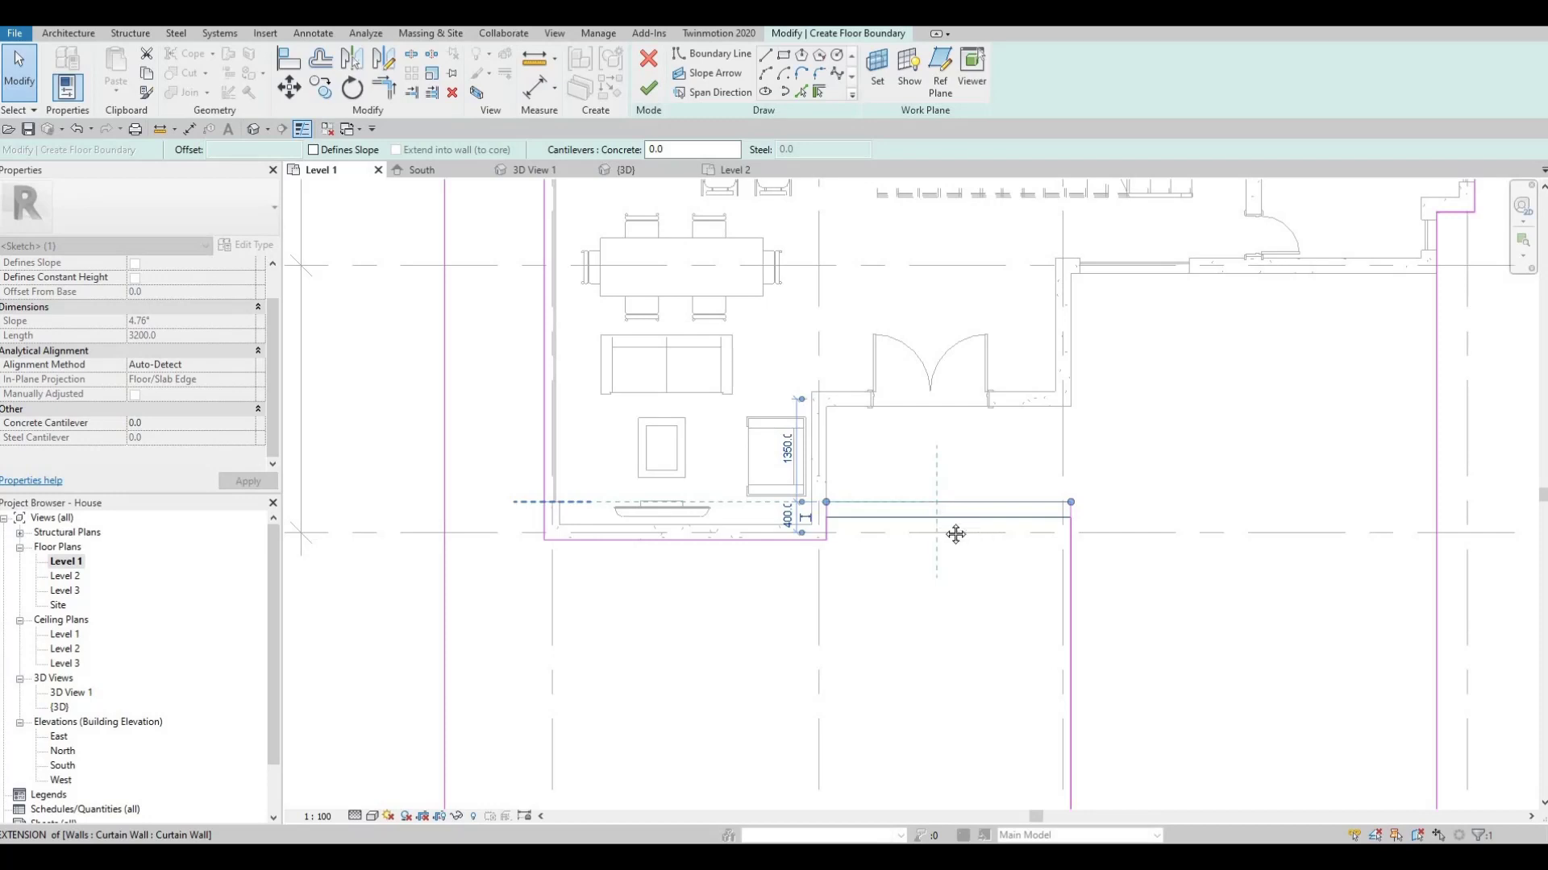
{"action": "key", "text": "Escape"}
Try to move the living room side's front boundary edge closer to the house, and undo the move.
{"action": "middle_click_drag", "start_coordinate": [970, 560], "coordinate": [921, 539]}
{"action": "middle_click_drag", "start_coordinate": [925, 608], "coordinate": [911, 537]}
{"action": "scroll", "coordinate": [911, 538], "scroll_direction": "down", "scroll_amount": 1}
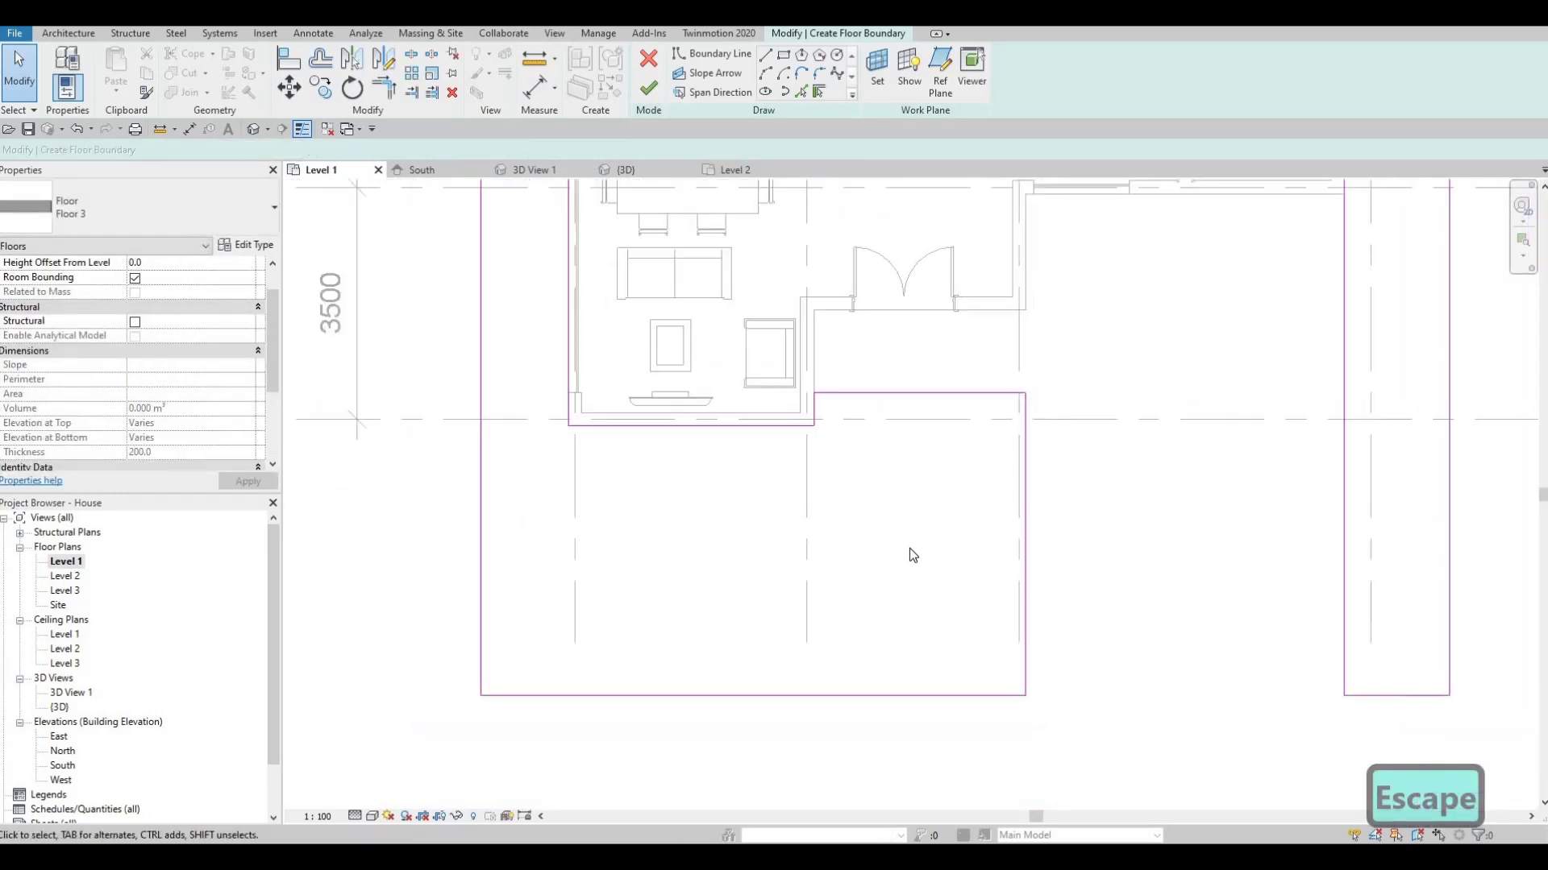
{"action": "scroll", "coordinate": [944, 584], "scroll_direction": "down", "scroll_amount": 2}
{"action": "left_click", "coordinate": [898, 664]}
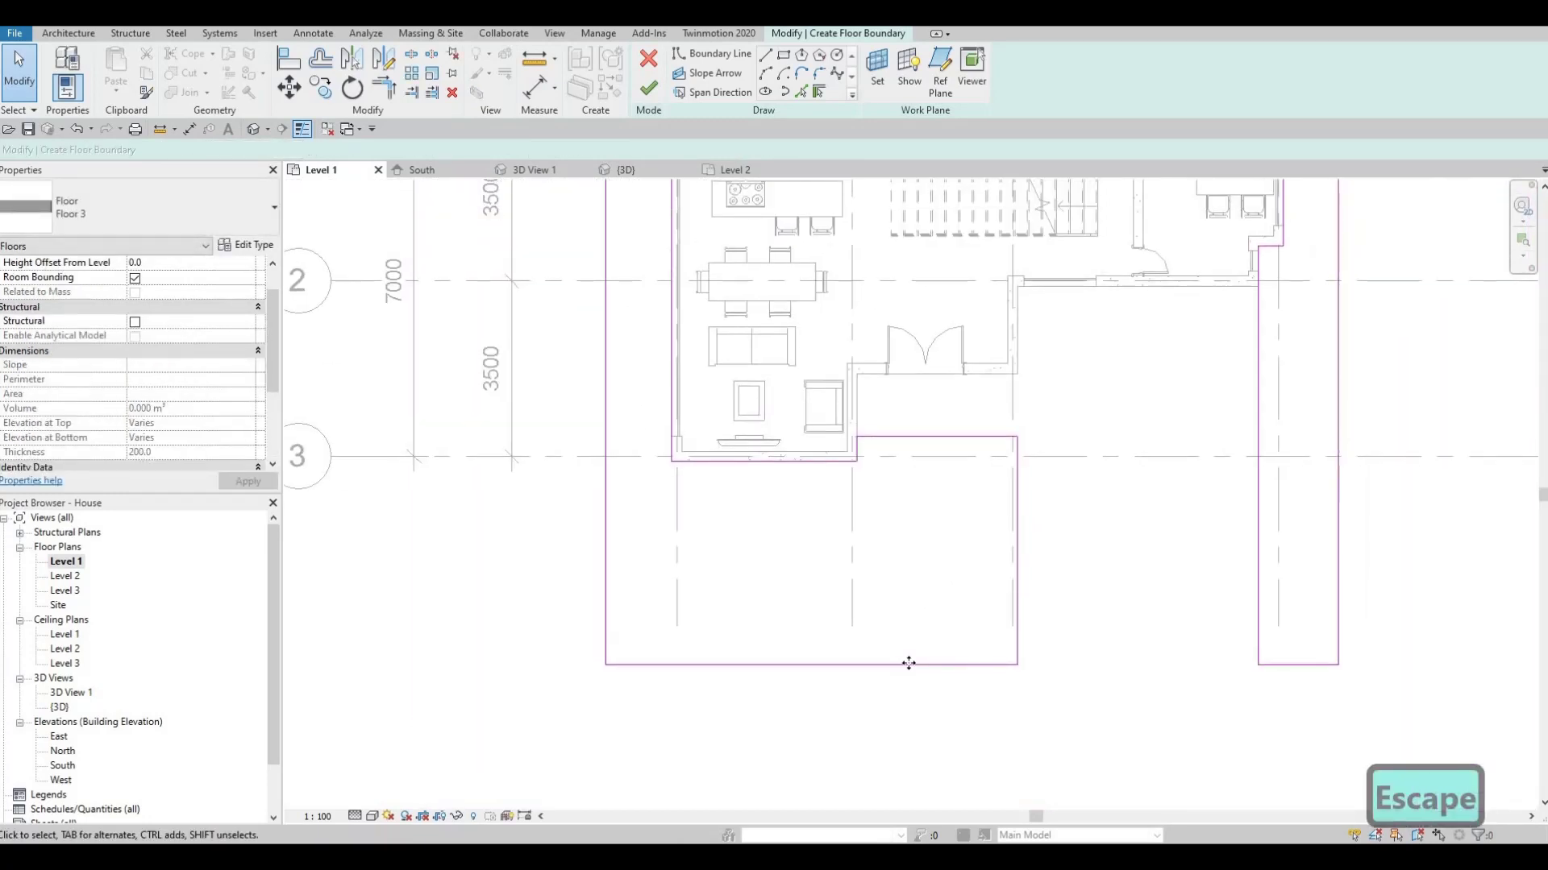
{"action": "left_click_drag", "start_coordinate": [923, 613], "coordinate": [933, 574]}
{"action": "key", "text": "Escape"}
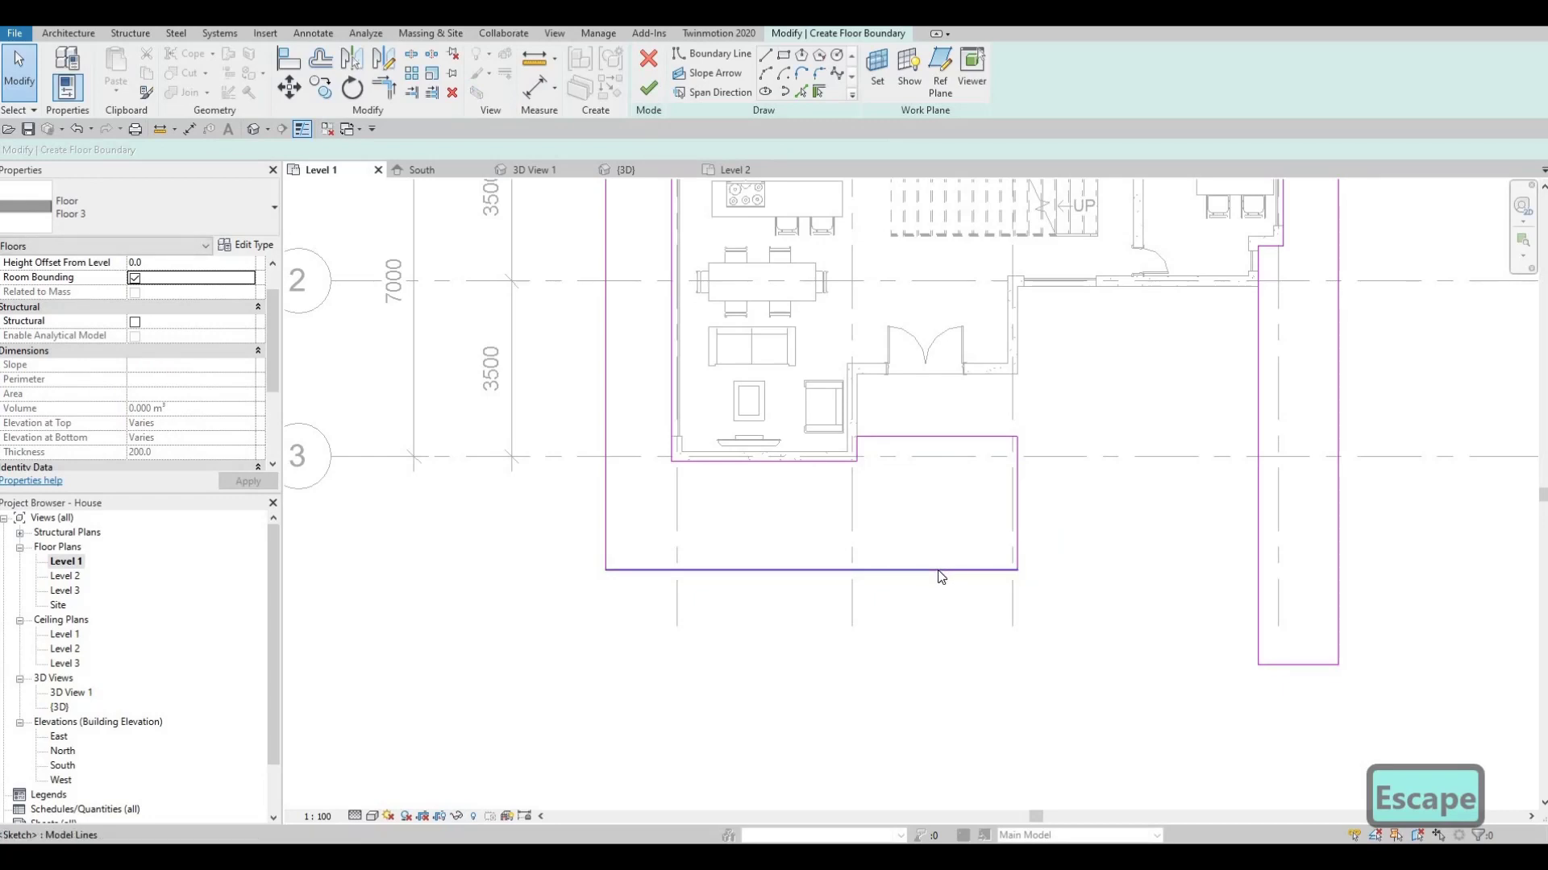
{"action": "key", "text": "ctrl+z"}
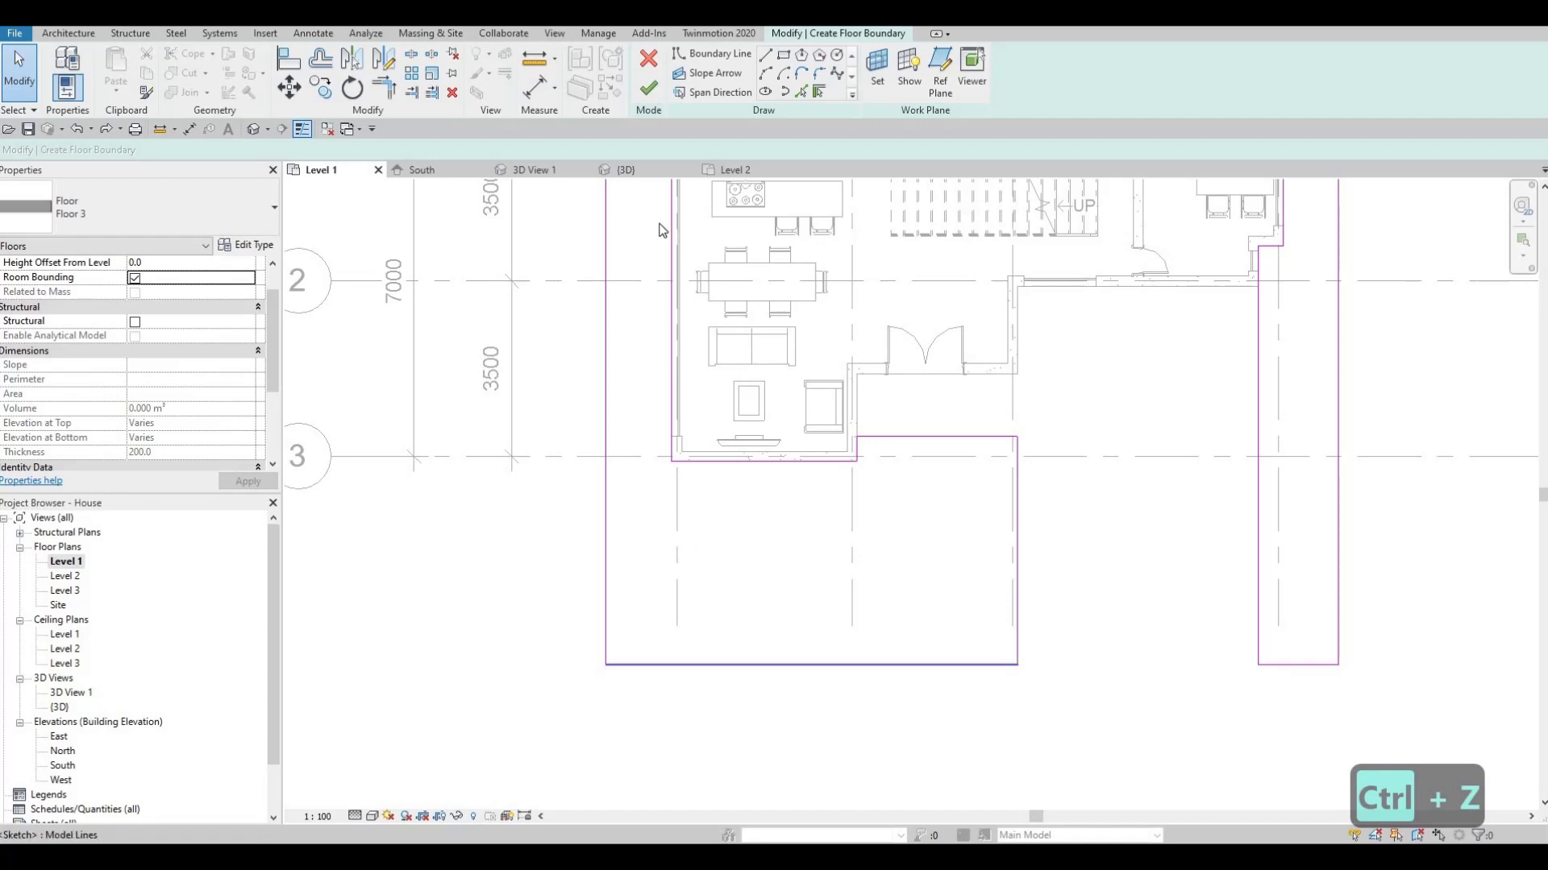
Finish the Floor 3 boundary sketch and deselect the floor.
{"action": "left_click", "coordinate": [652, 96]}
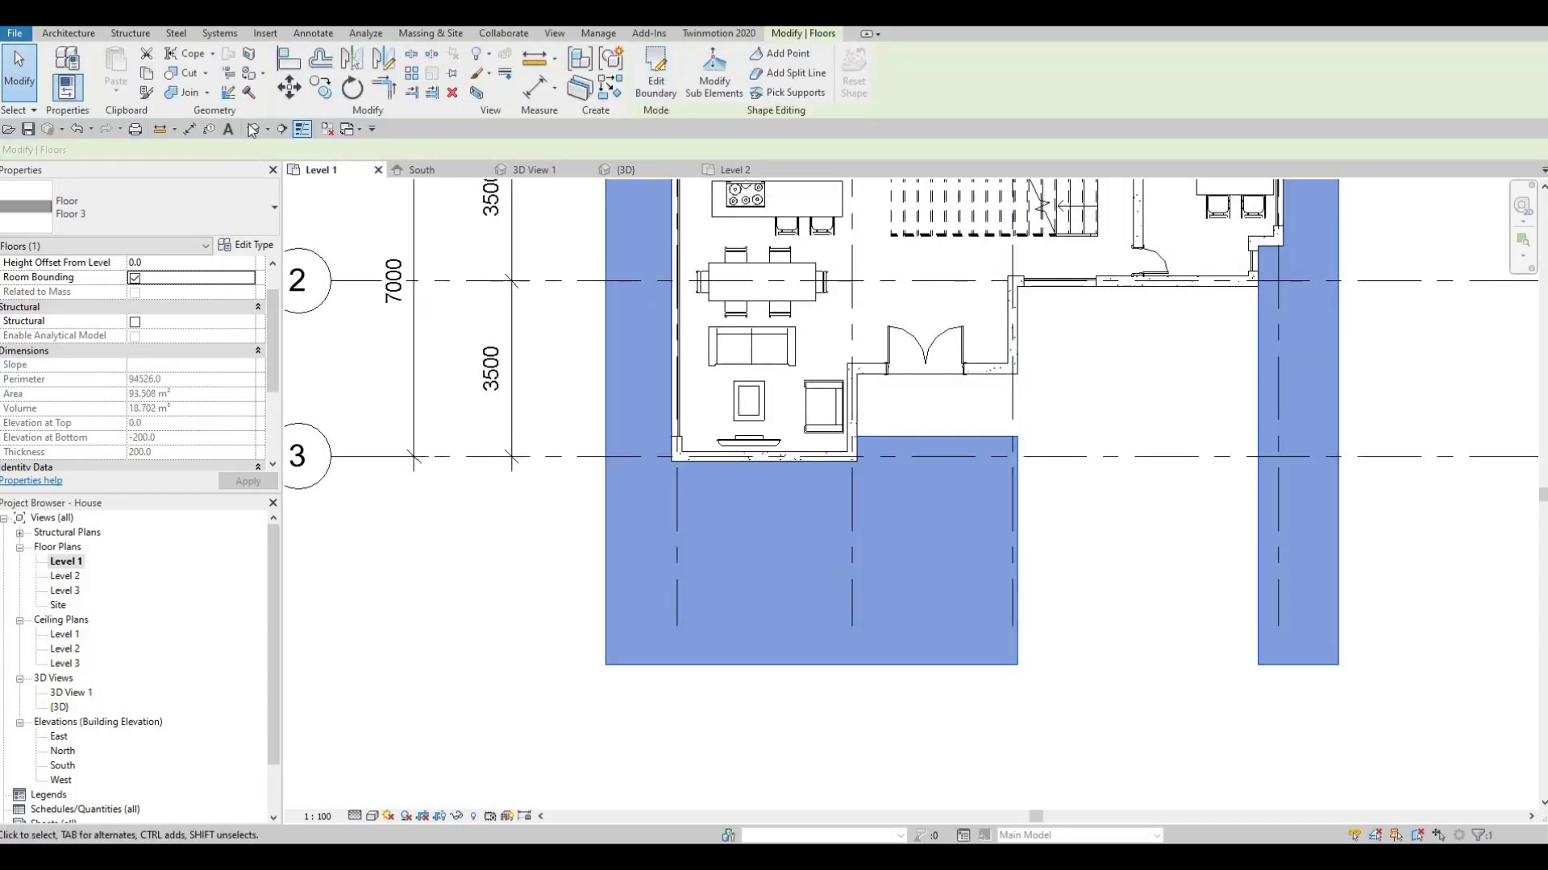
{"action": "key", "text": "Escape"}
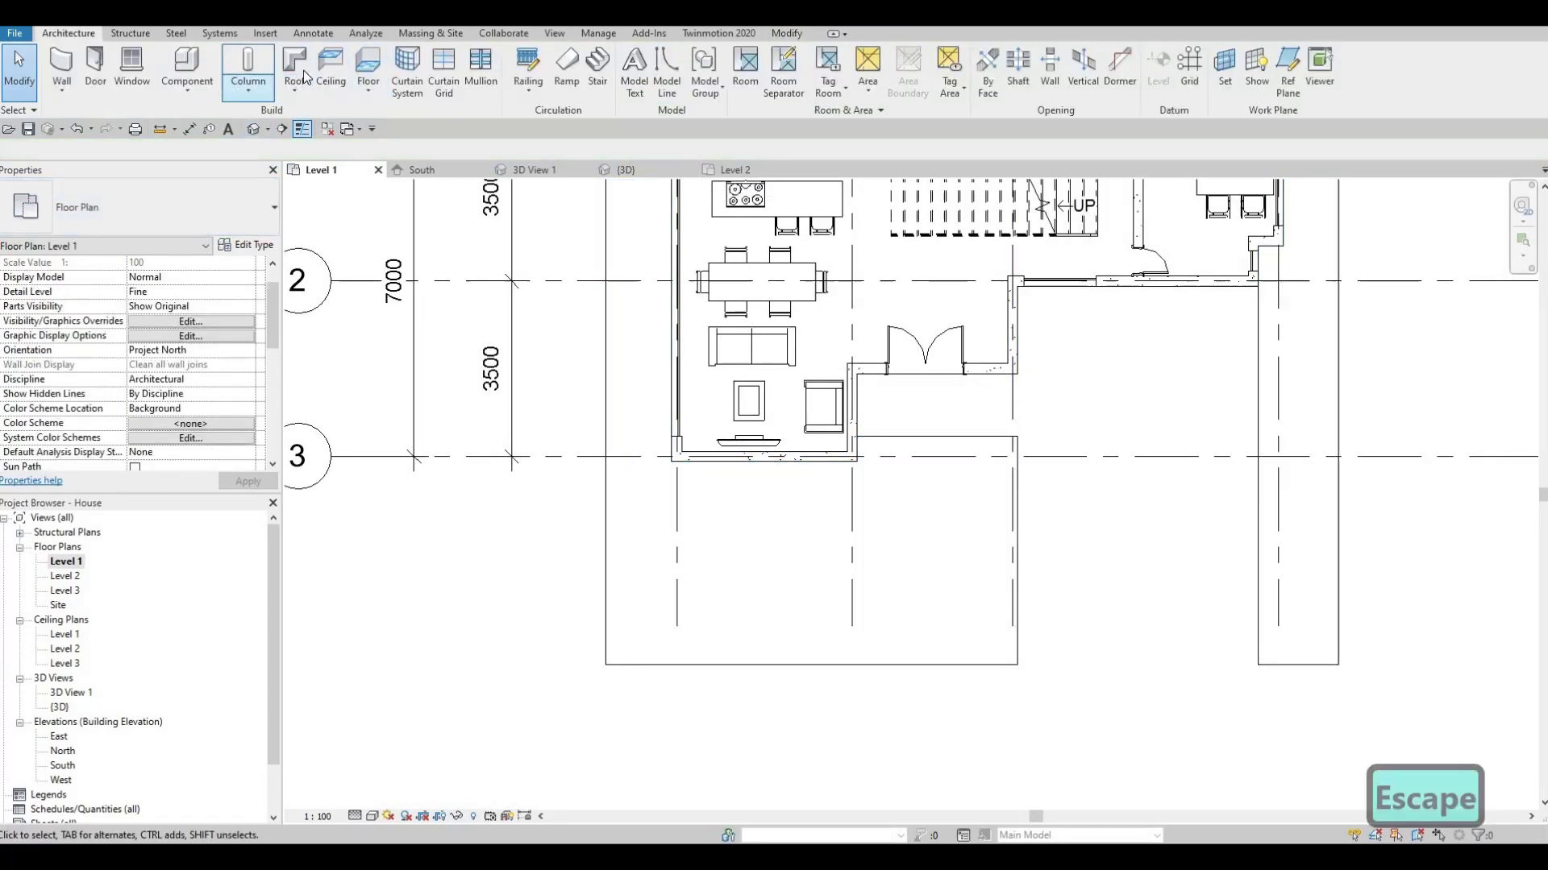
Start a new floor on Level 1 and duplicate the Floor 3 type as Floor 4.
{"action": "left_click", "coordinate": [369, 63]}
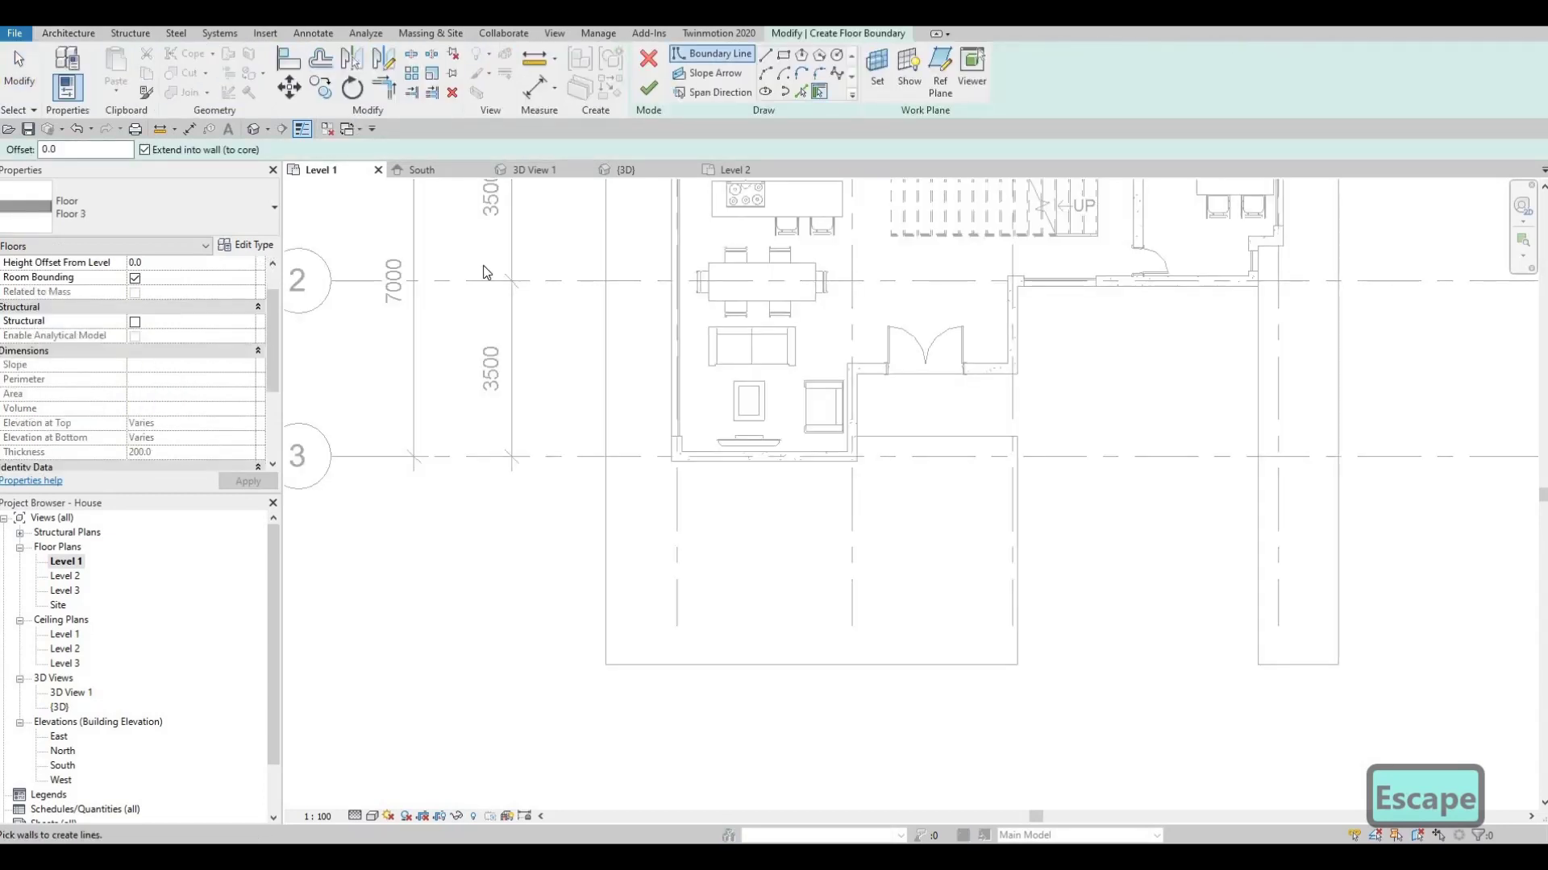
{"action": "left_click", "coordinate": [248, 246]}
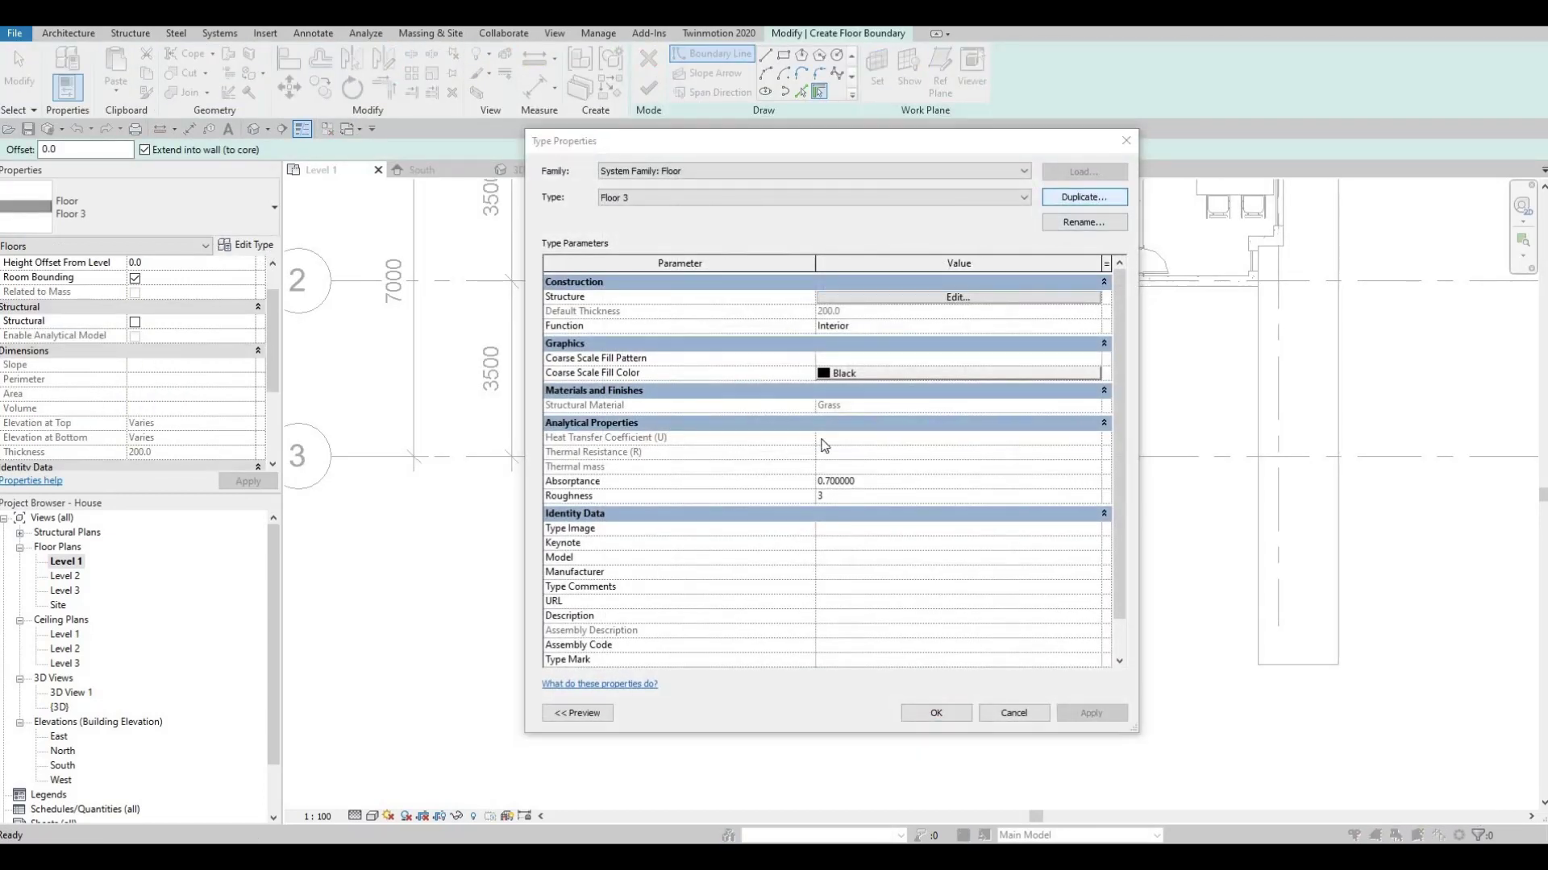
{"action": "left_click", "coordinate": [1084, 197]}
{"action": "key", "text": "Return"}
Set the Floor 4 structure layer's material to Concrete, Precast and apply the type to the new floor.
{"action": "left_click", "coordinate": [896, 298]}
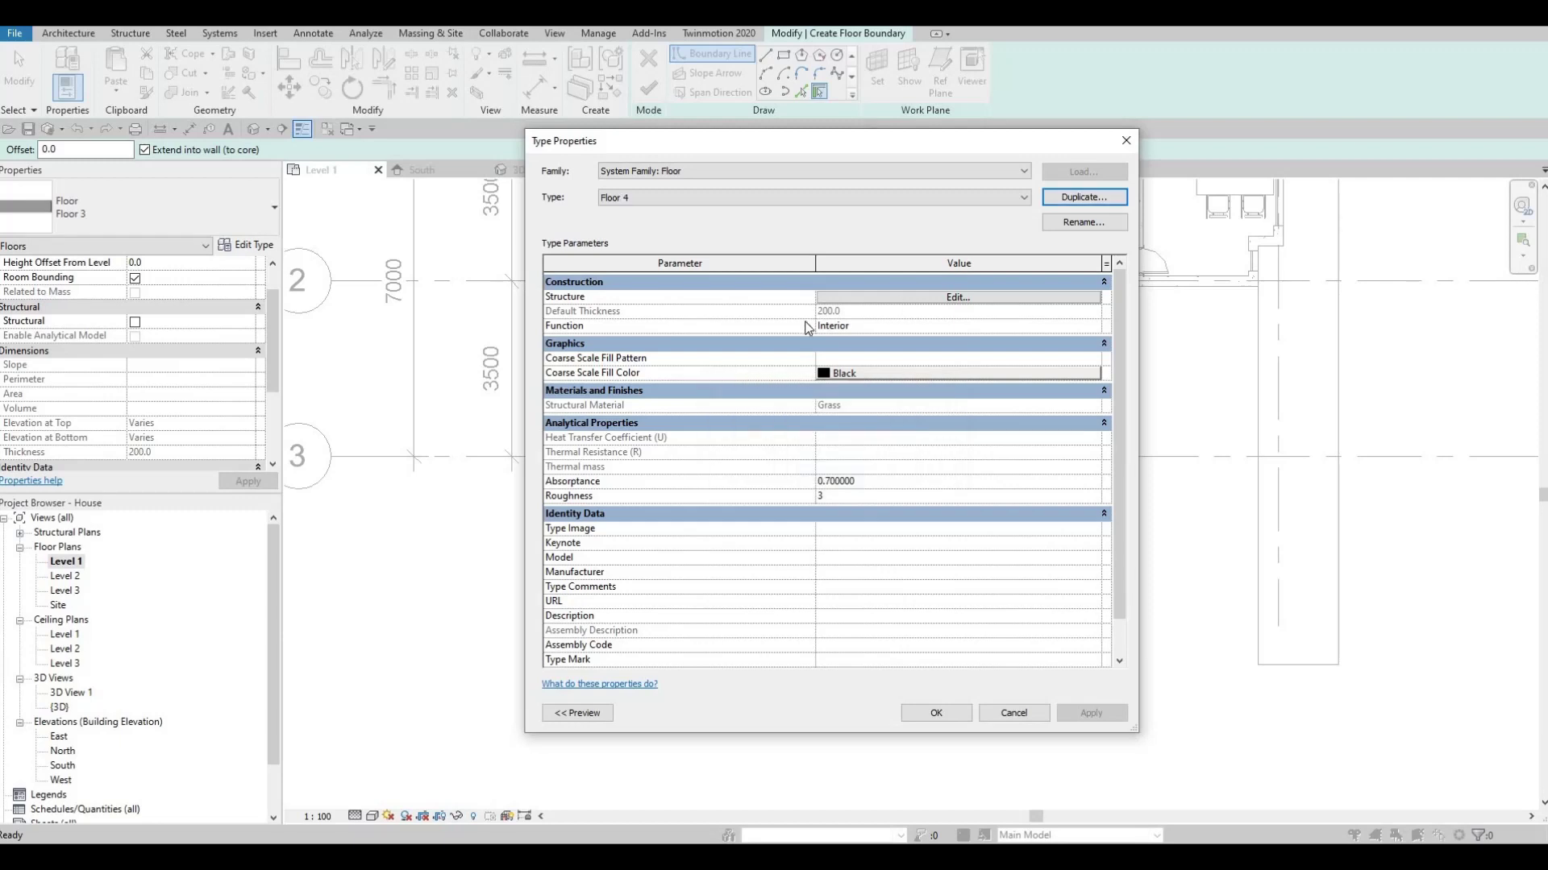
{"action": "left_click", "coordinate": [787, 295]}
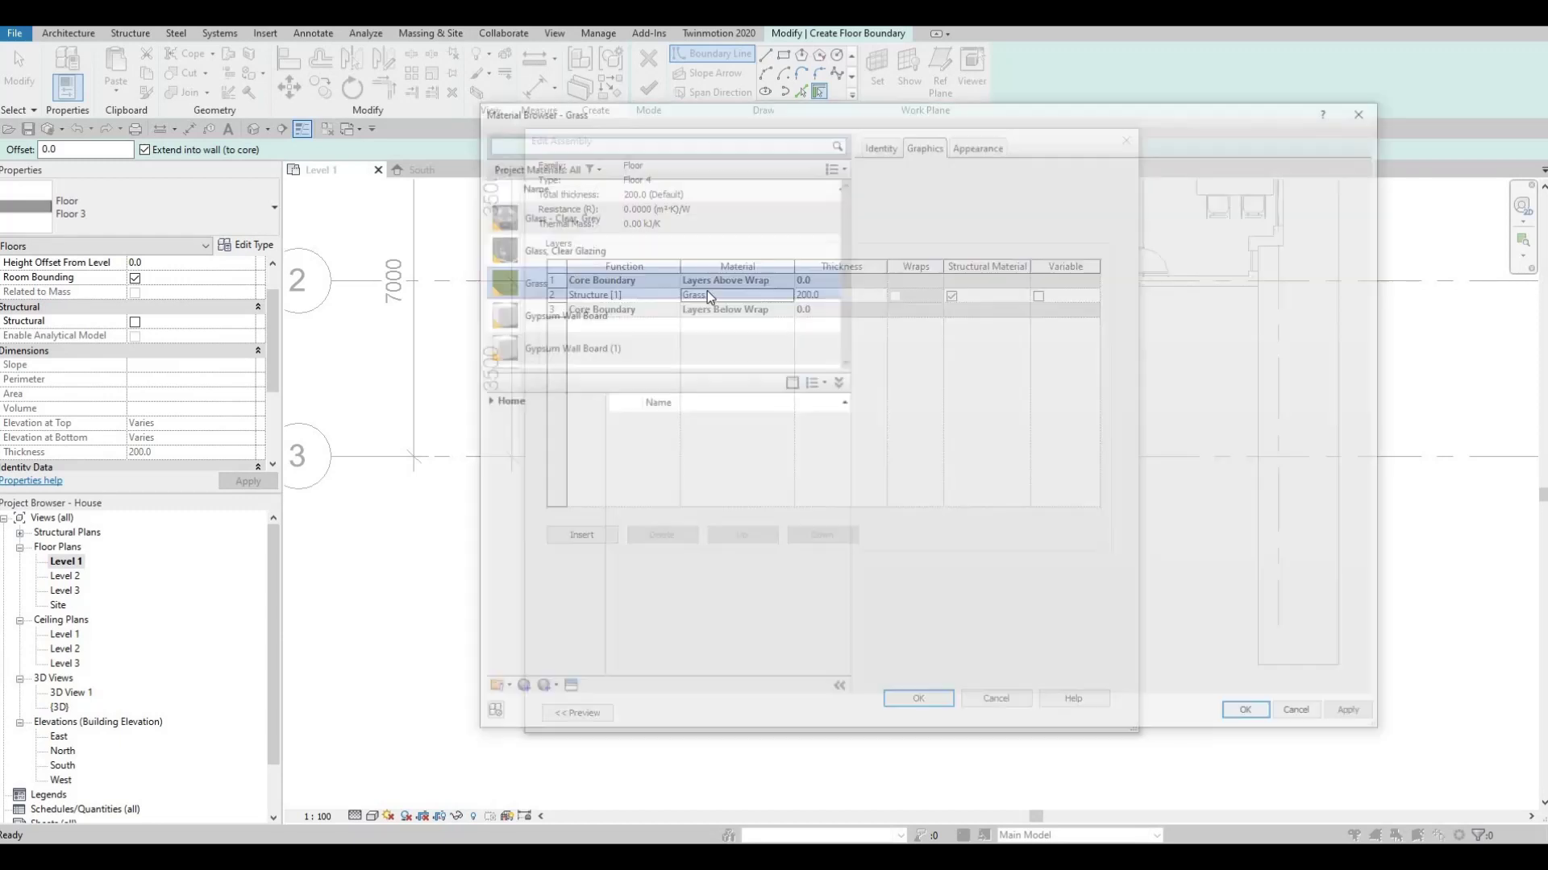
{"action": "scroll", "coordinate": [683, 295], "scroll_direction": "down", "scroll_amount": 3}
{"action": "scroll", "coordinate": [680, 288], "scroll_direction": "down", "scroll_amount": 12}
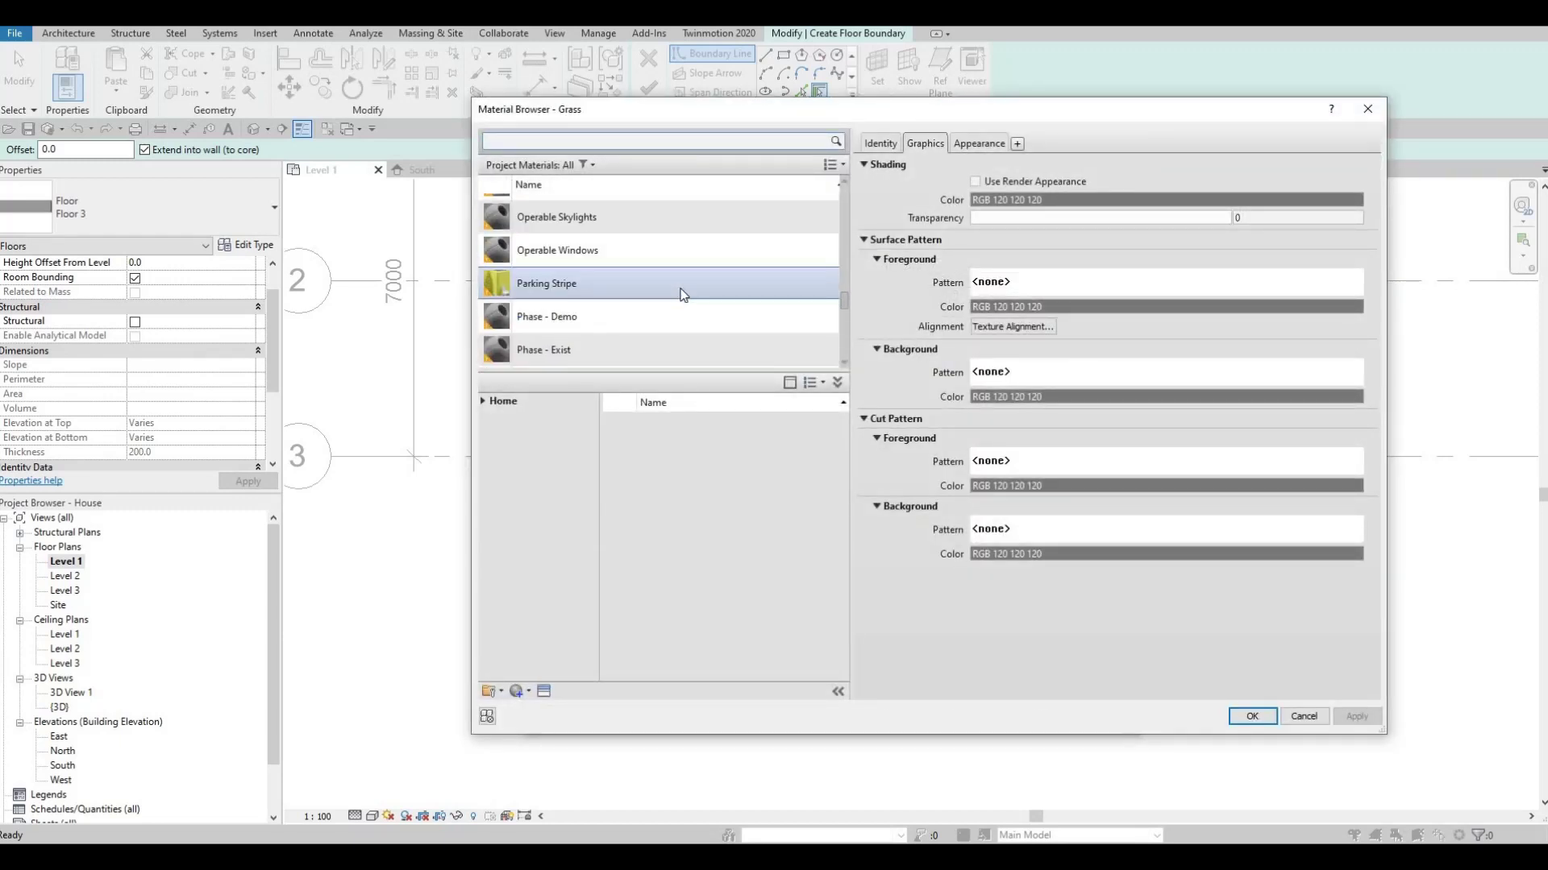
{"action": "scroll", "coordinate": [671, 246], "scroll_direction": "down", "scroll_amount": 1}
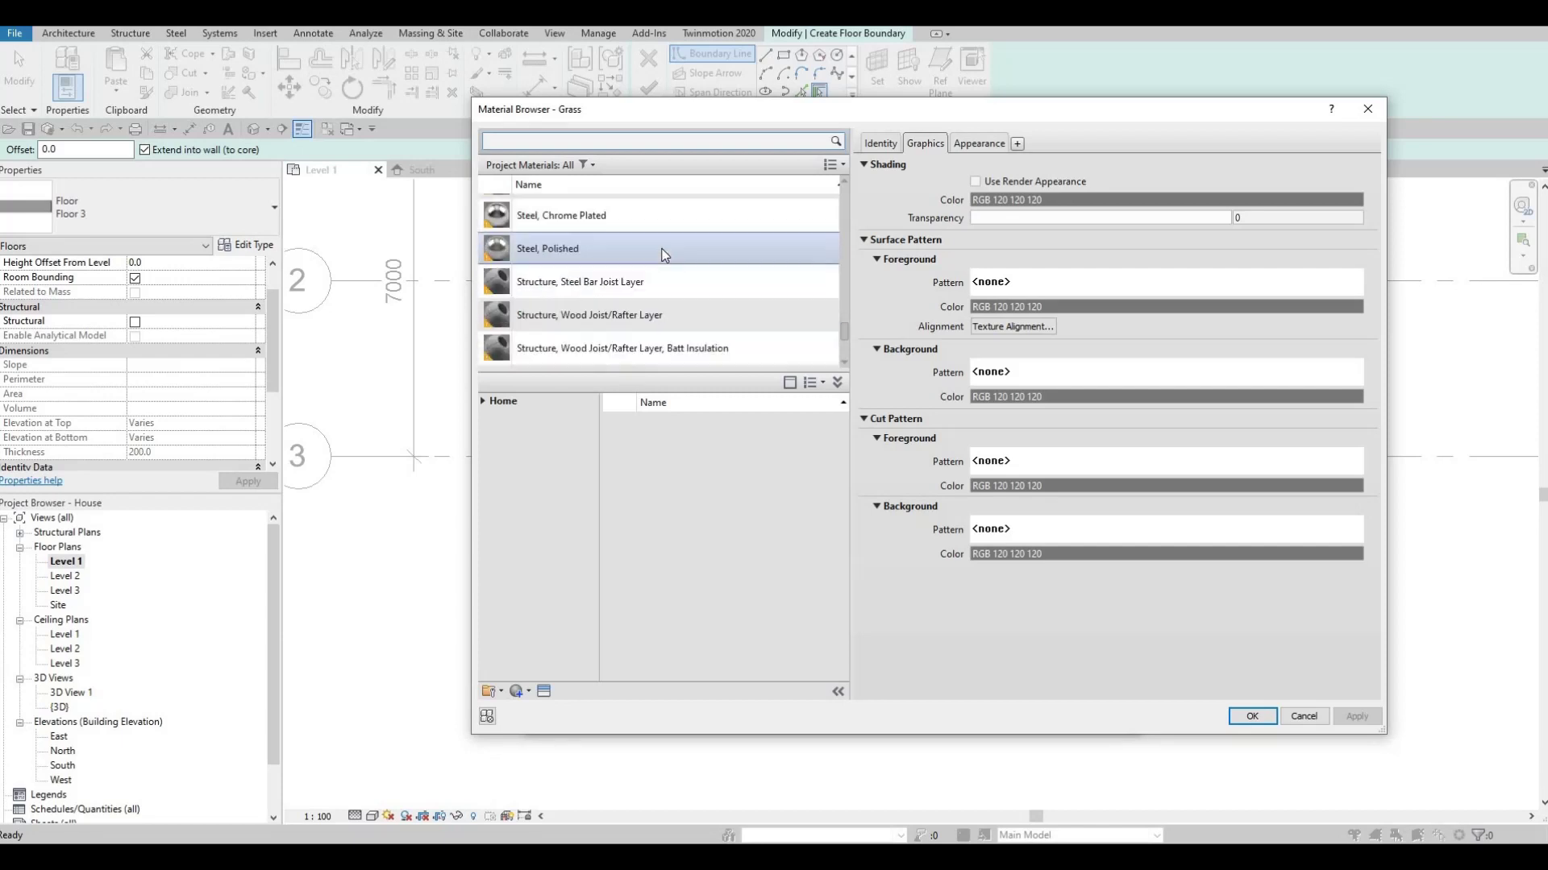
{"action": "scroll", "coordinate": [665, 254], "scroll_direction": "up", "scroll_amount": 15}
{"action": "scroll", "coordinate": [660, 262], "scroll_direction": "up", "scroll_amount": 10}
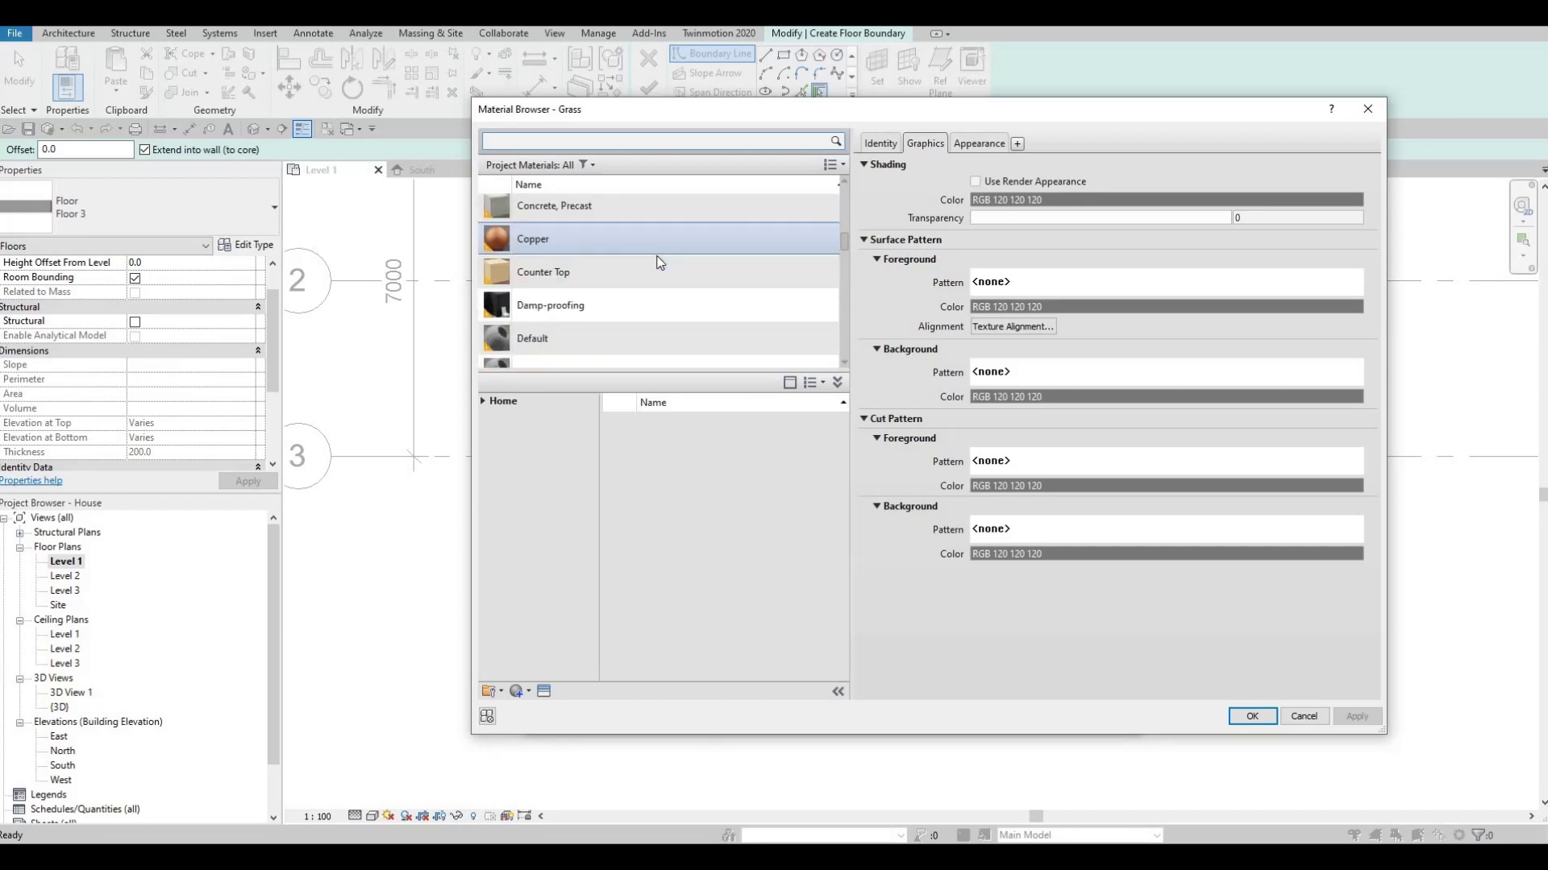
{"action": "scroll", "coordinate": [658, 262], "scroll_direction": "down", "scroll_amount": 8}
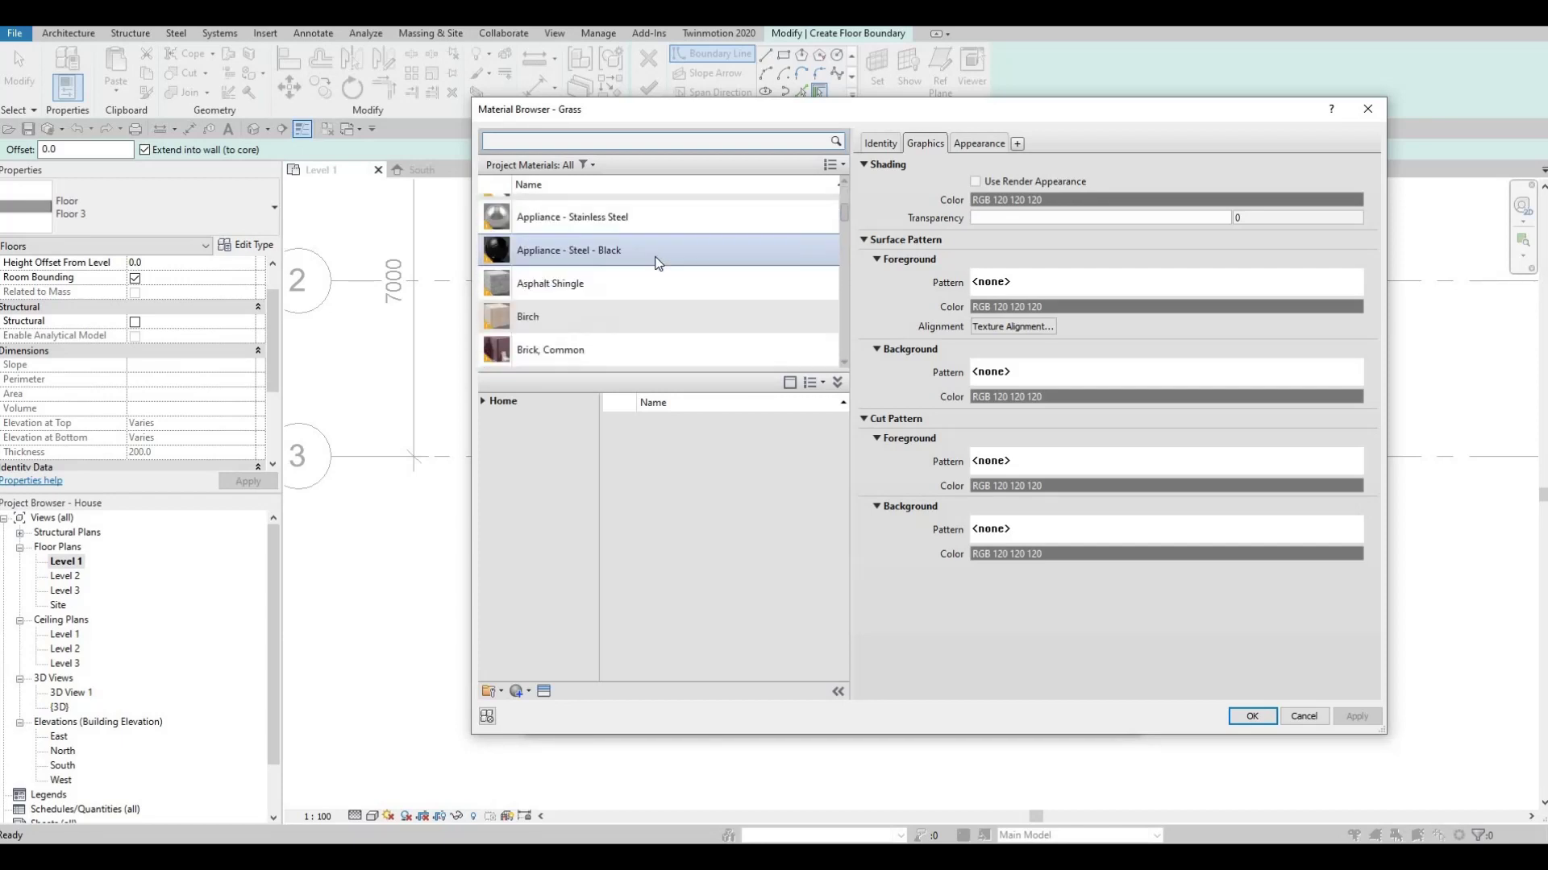
{"action": "scroll", "coordinate": [659, 264], "scroll_direction": "up", "scroll_amount": 2}
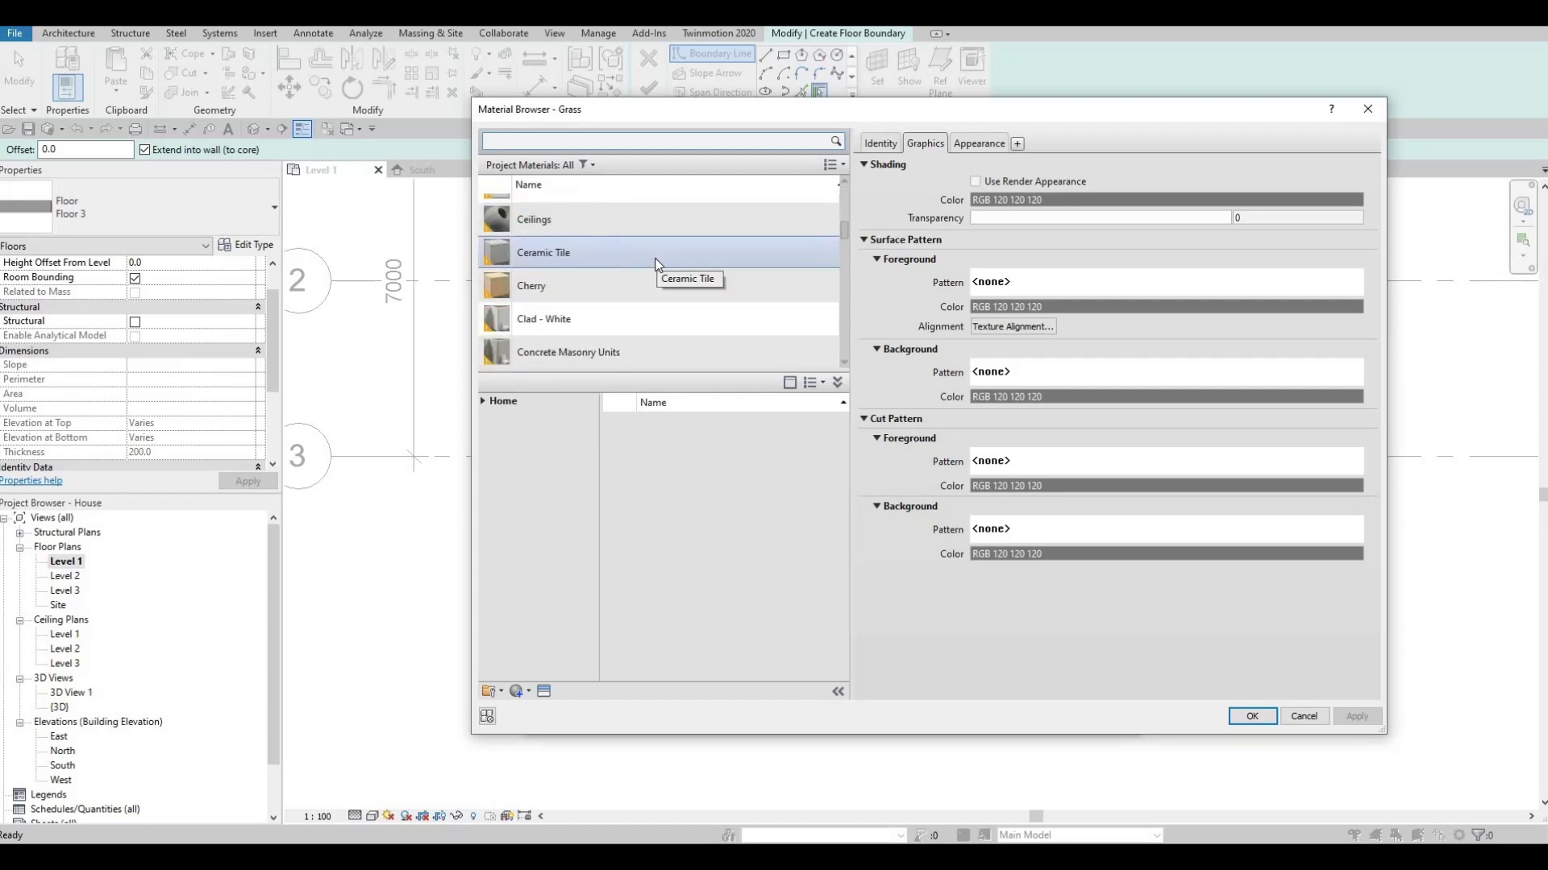
{"action": "scroll", "coordinate": [612, 274], "scroll_direction": "down", "scroll_amount": 5}
{"action": "scroll", "coordinate": [612, 266], "scroll_direction": "up", "scroll_amount": 3}
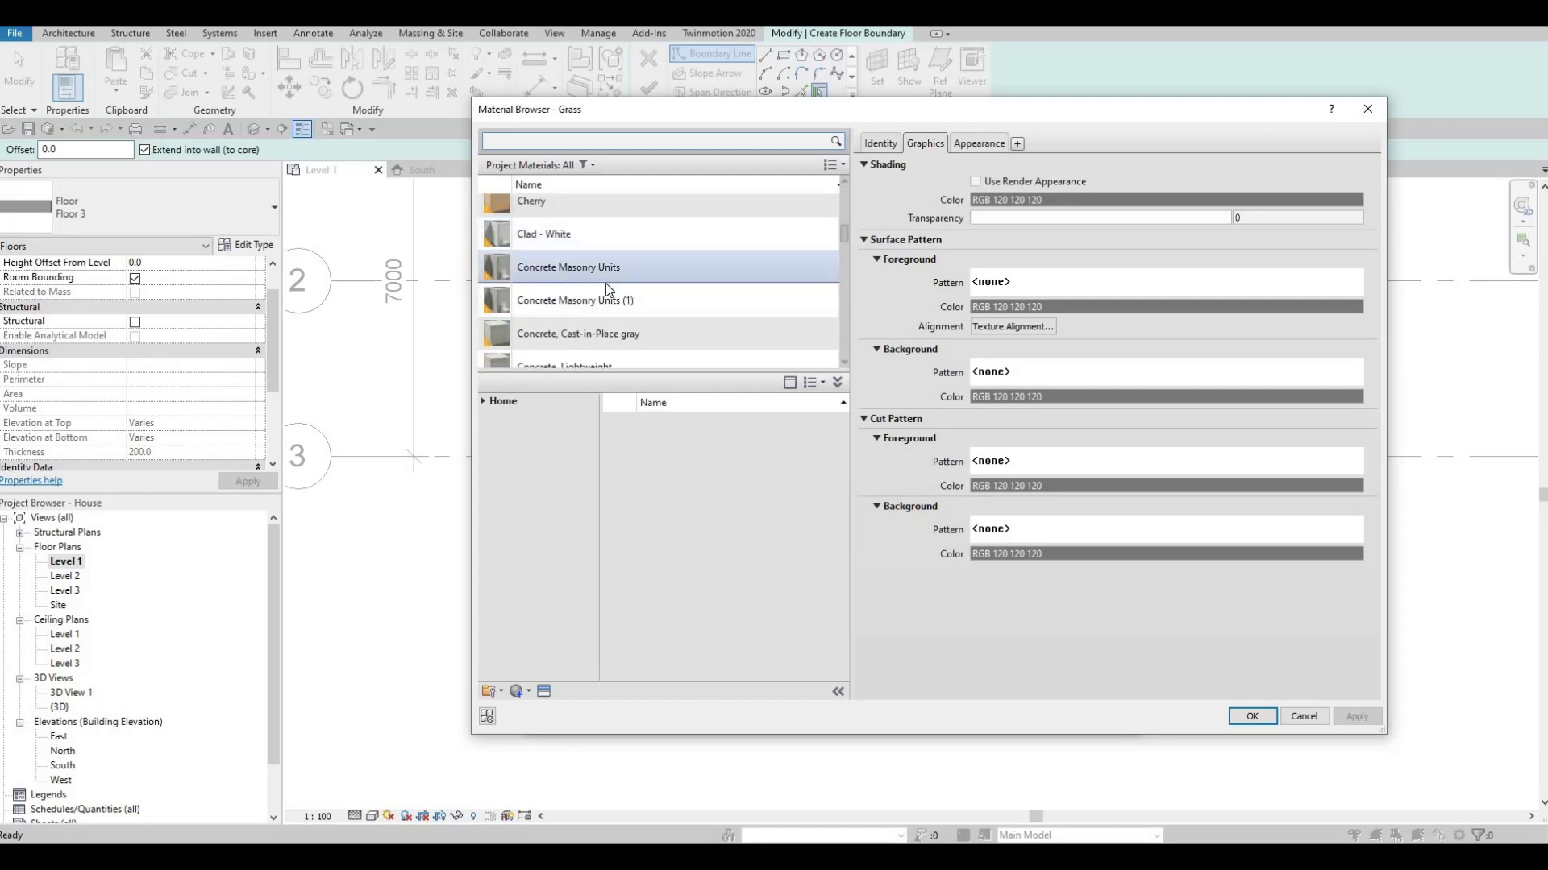
{"action": "scroll", "coordinate": [608, 326], "scroll_direction": "down", "scroll_amount": 2}
{"action": "left_click", "coordinate": [709, 316]}
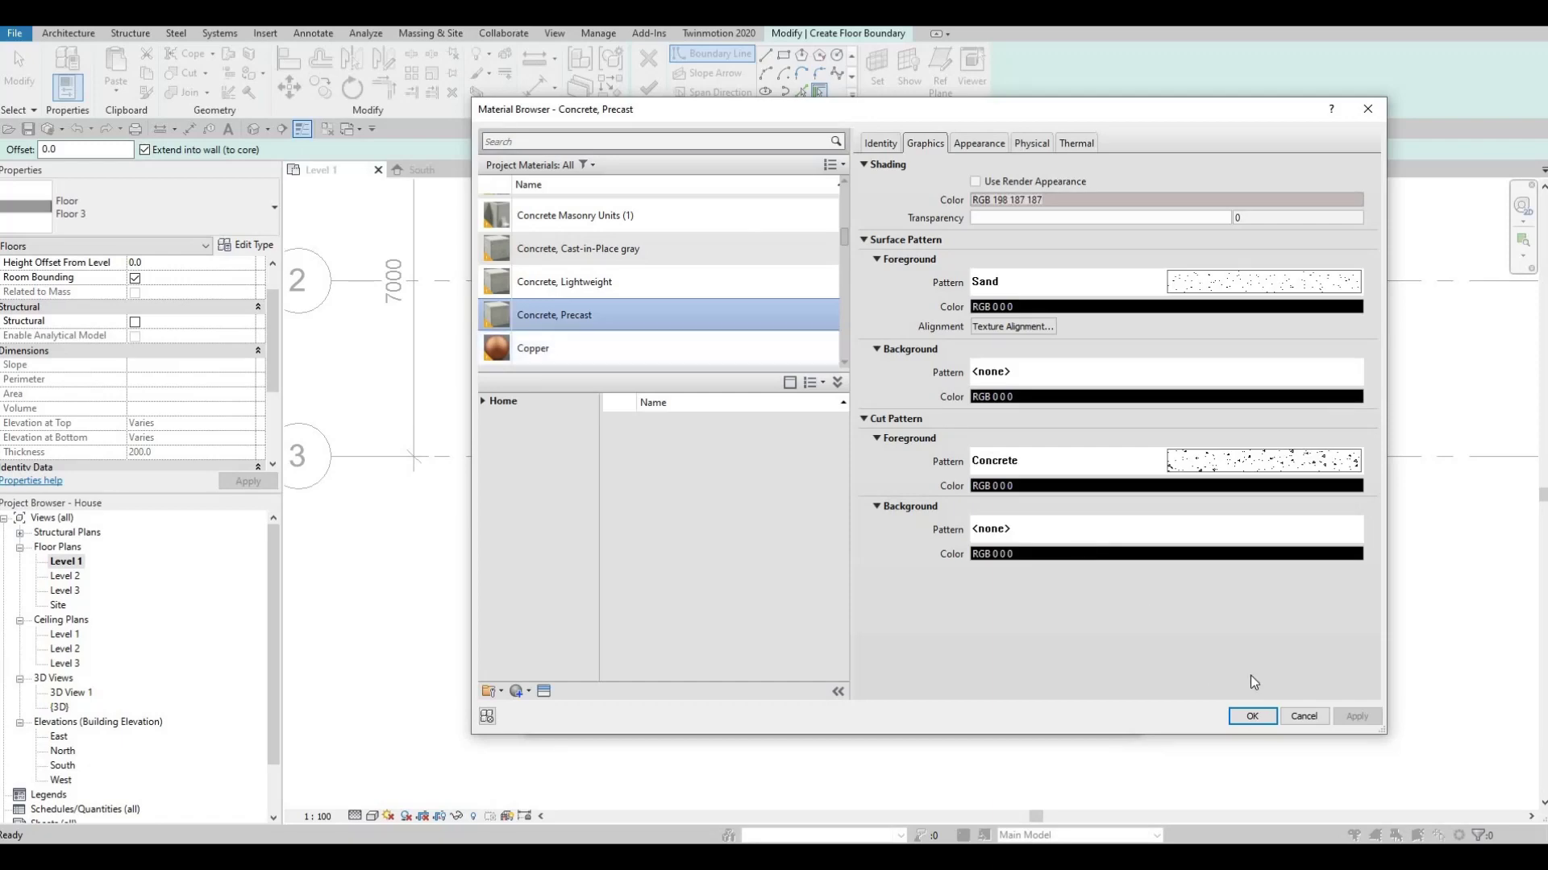
{"action": "left_click", "coordinate": [1254, 712]}
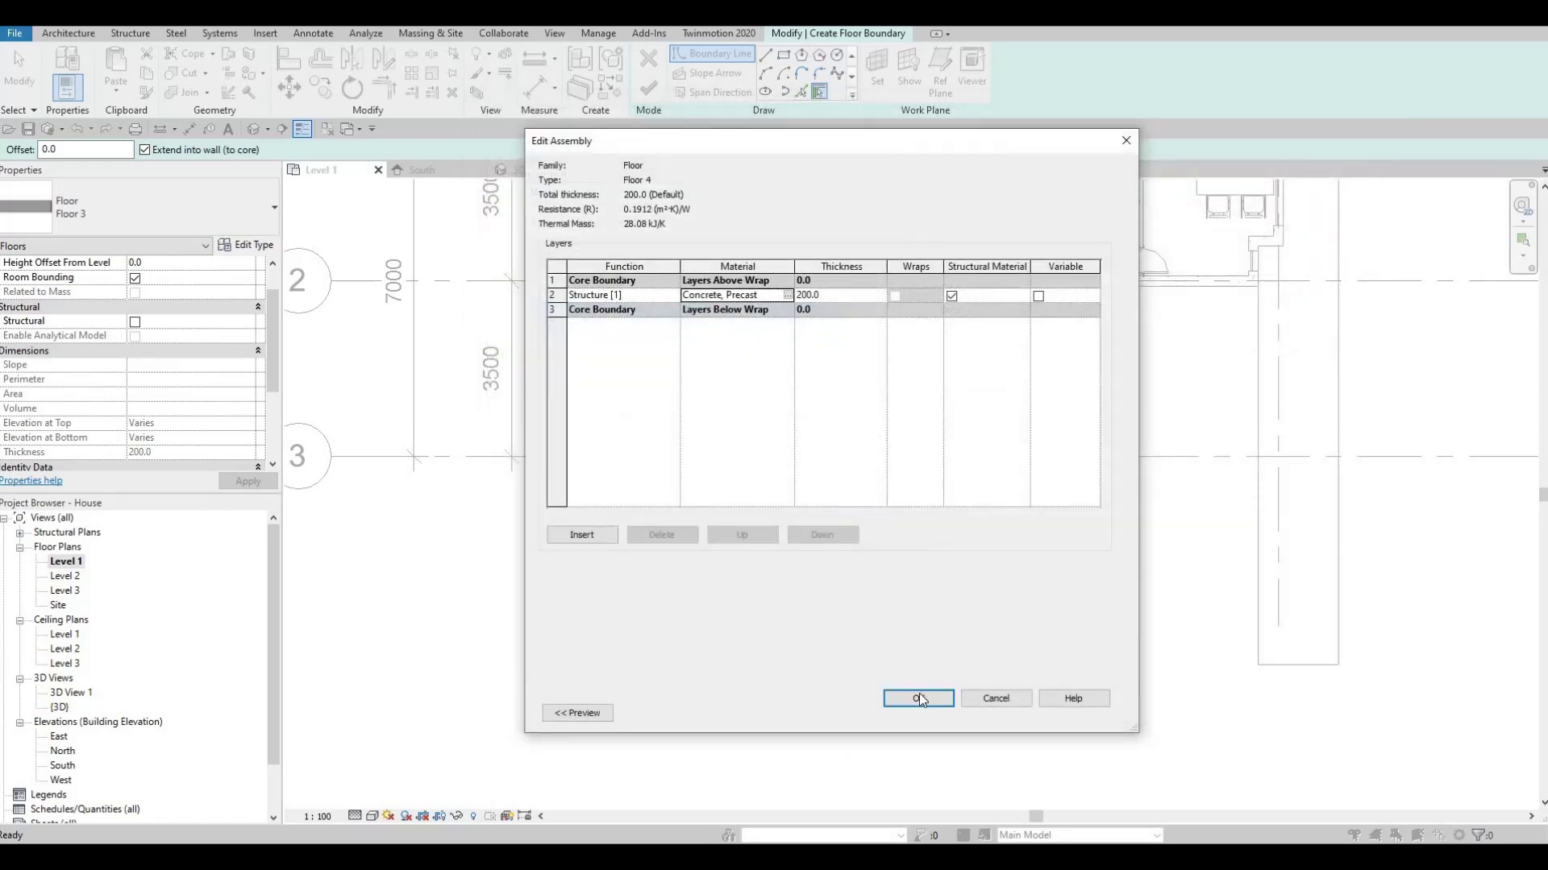
{"action": "left_click", "coordinate": [917, 700]}
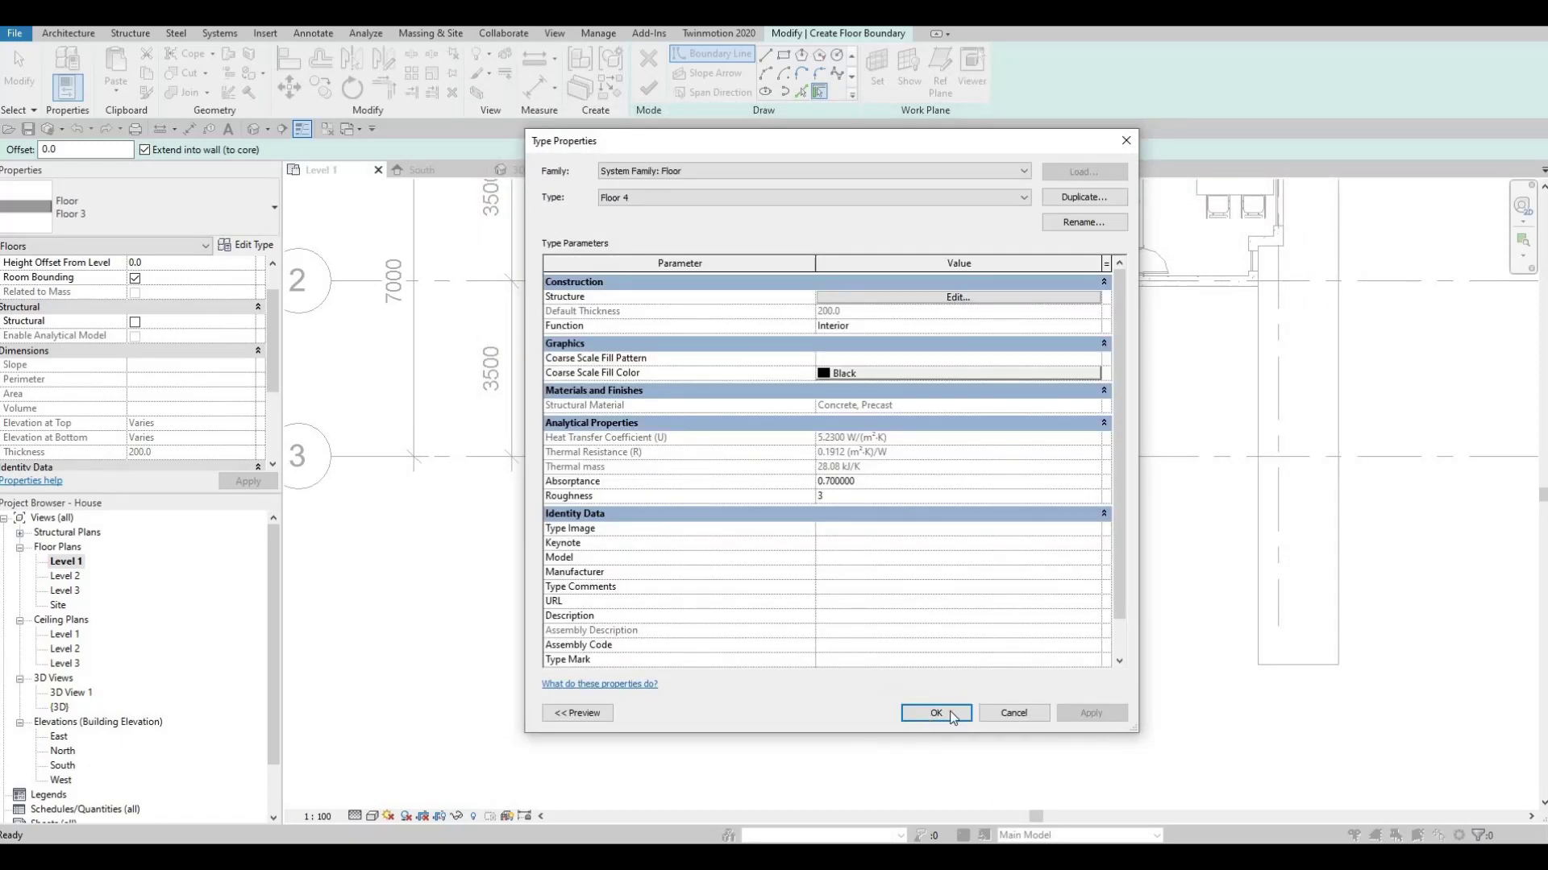
{"action": "key", "text": "Return"}
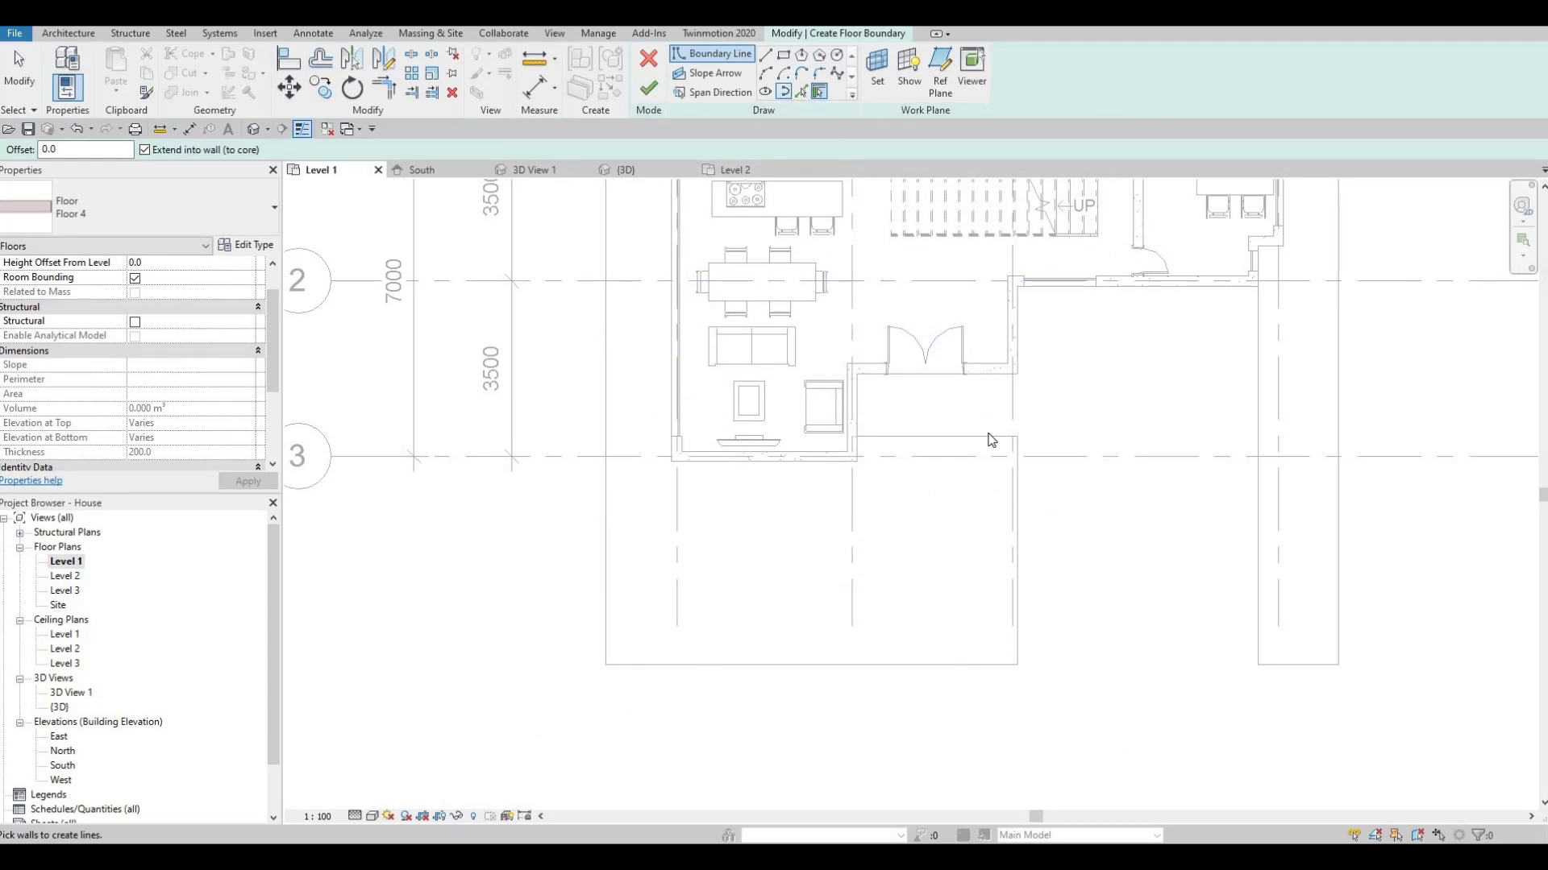
Pick the grass floor edges and house wall faces enclosing the open front entrance area as Floor 4 boundary lines.
{"action": "key", "text": "p"}
{"action": "key", "text": "l"}
{"action": "left_click", "coordinate": [1017, 528]}
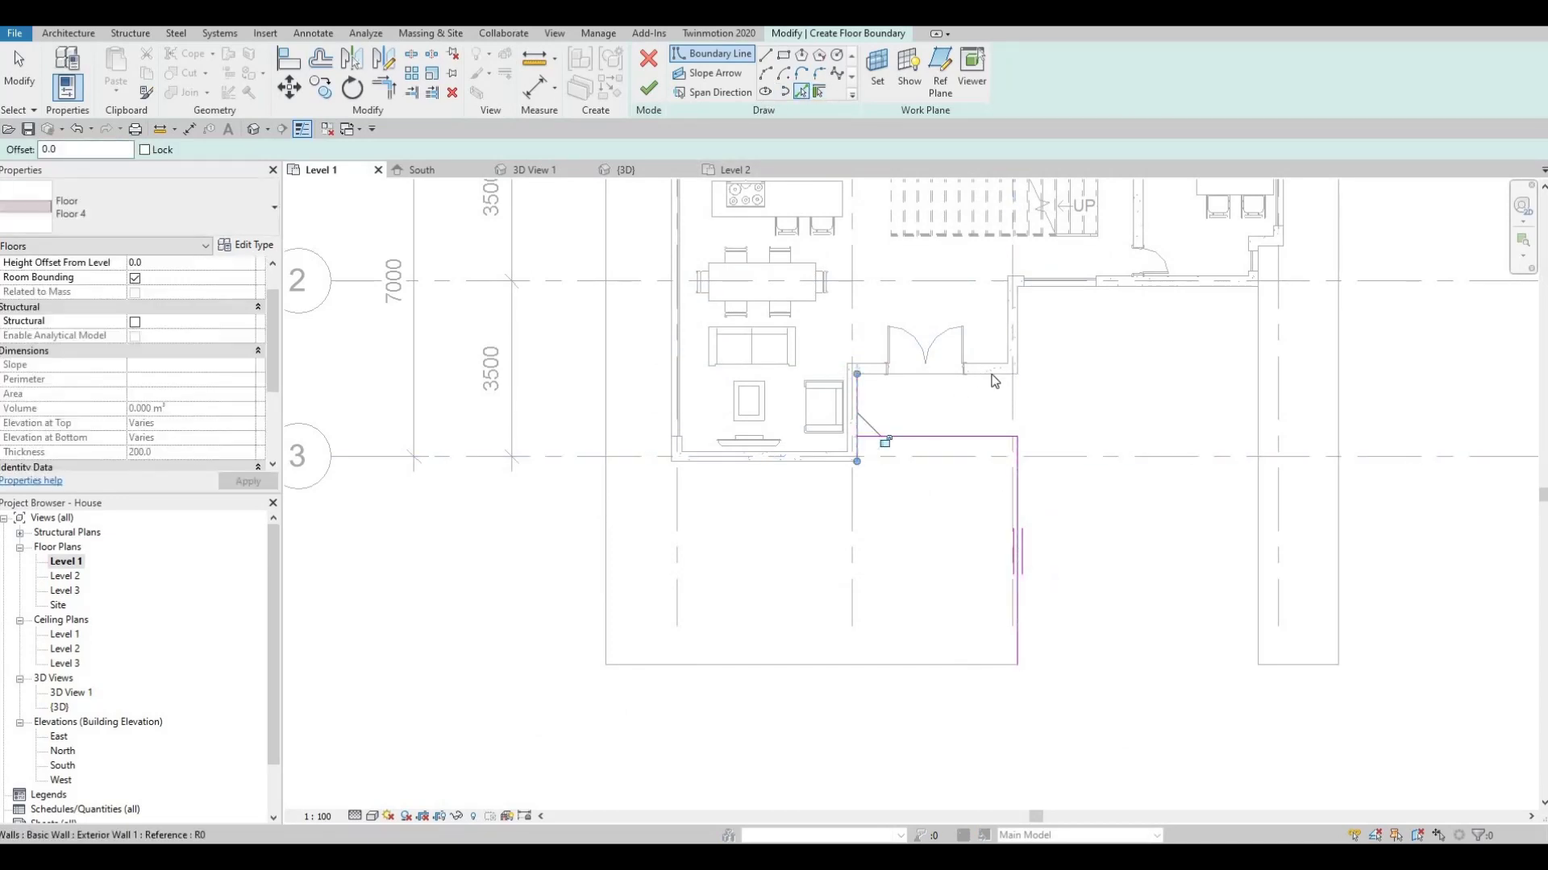
{"action": "left_click", "coordinate": [1014, 335]}
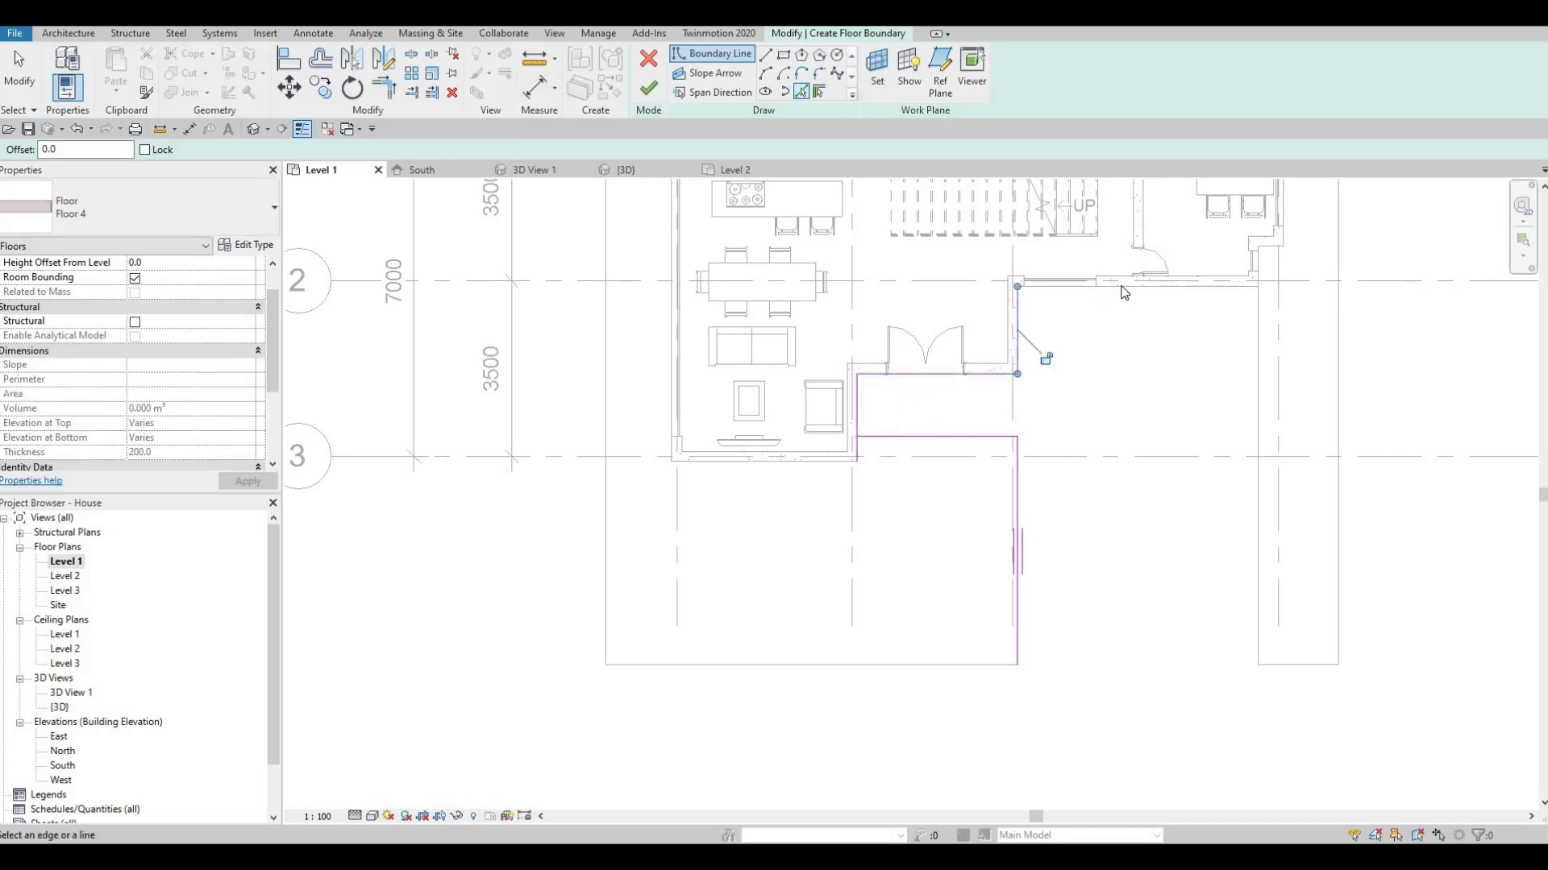
{"action": "left_click", "coordinate": [1260, 358]}
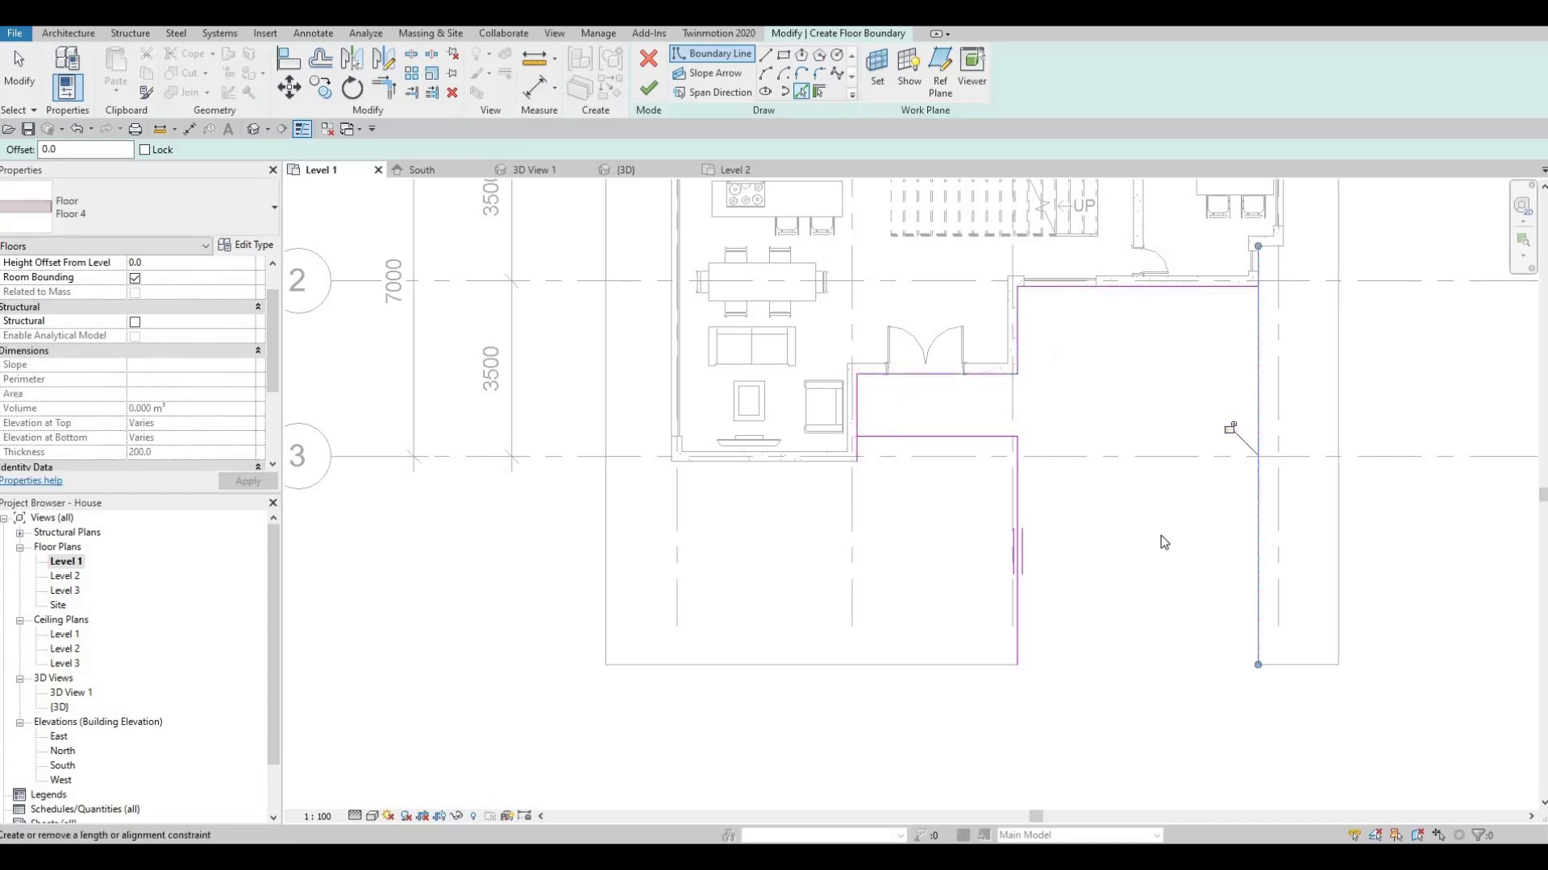
{"action": "key", "text": "Escape"}
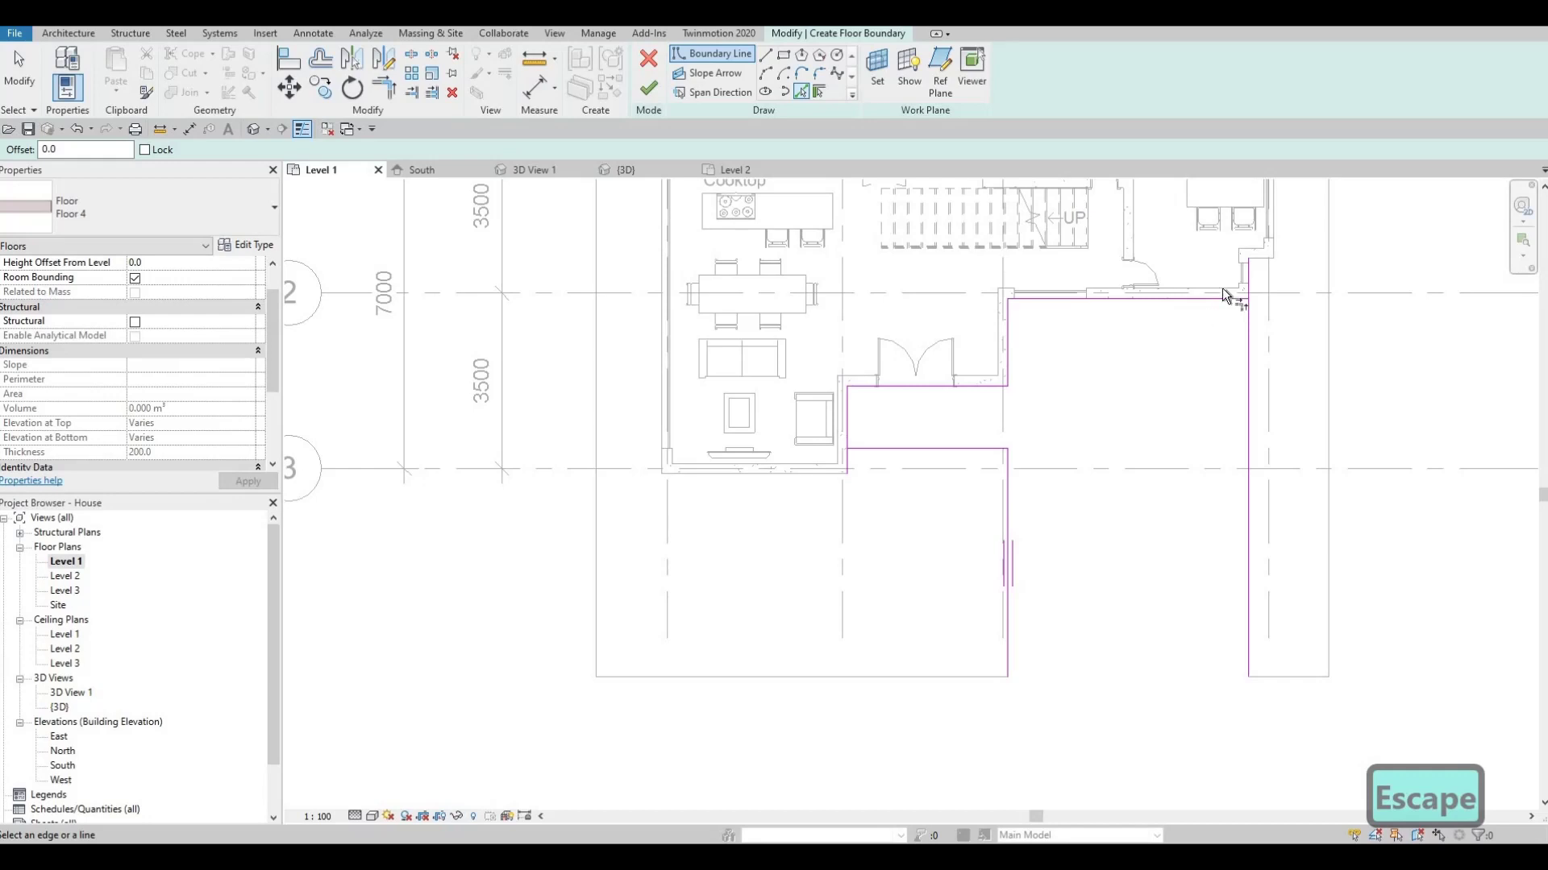
Trim the overrunning Floor 4 boundary lines into clean corners near grid 2 and beside the living room wall.
{"action": "key", "text": "t"}
{"action": "key", "text": "r"}
{"action": "left_click", "coordinate": [1241, 311]}
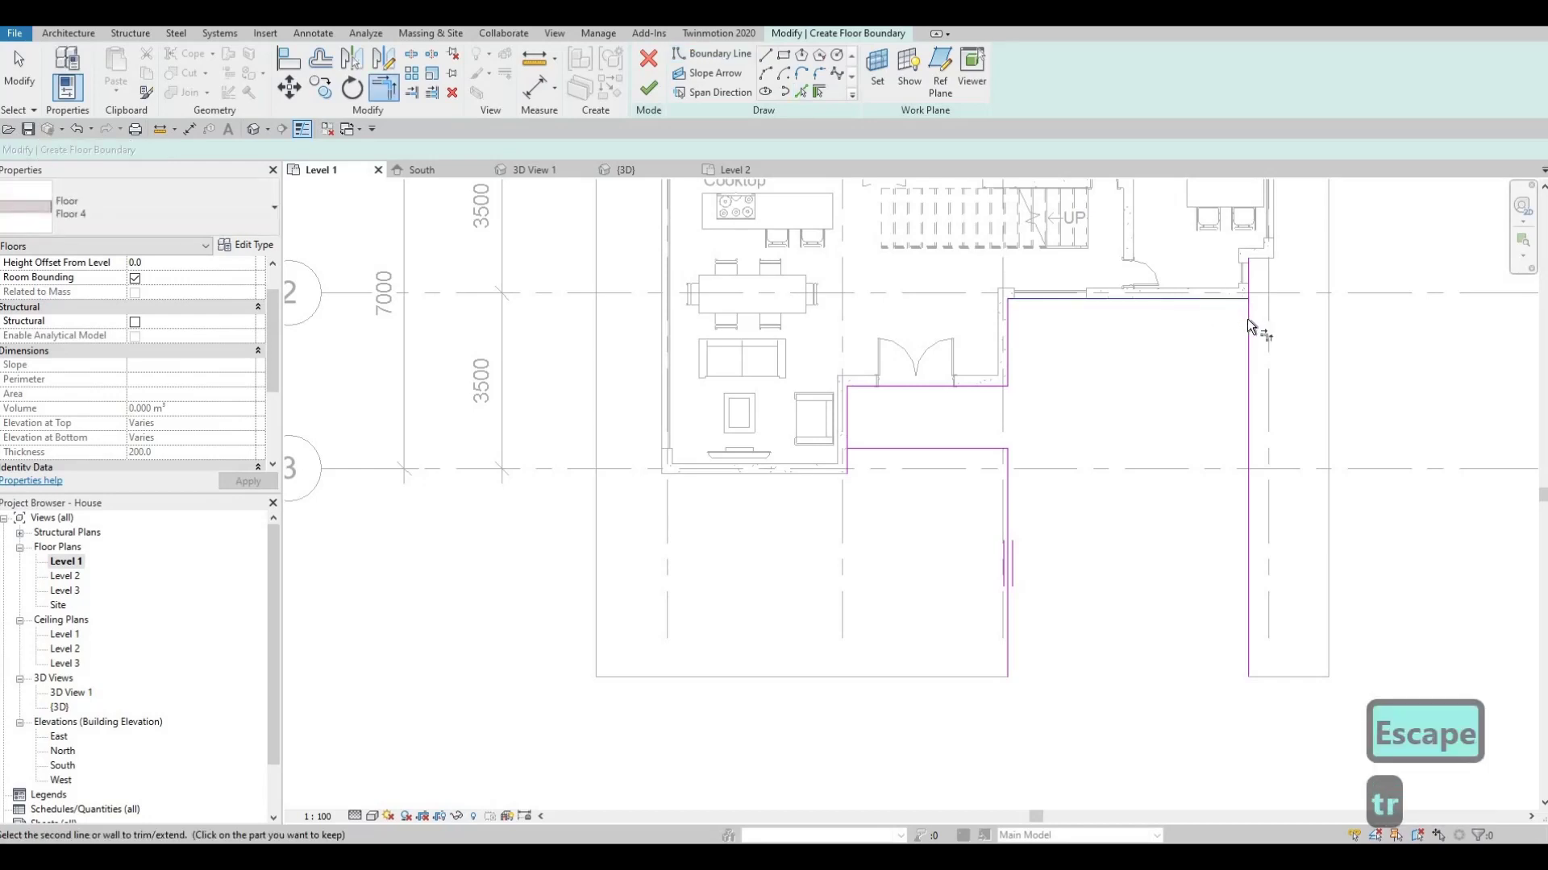
{"action": "left_click", "coordinate": [1246, 318]}
{"action": "left_click", "coordinate": [901, 386]}
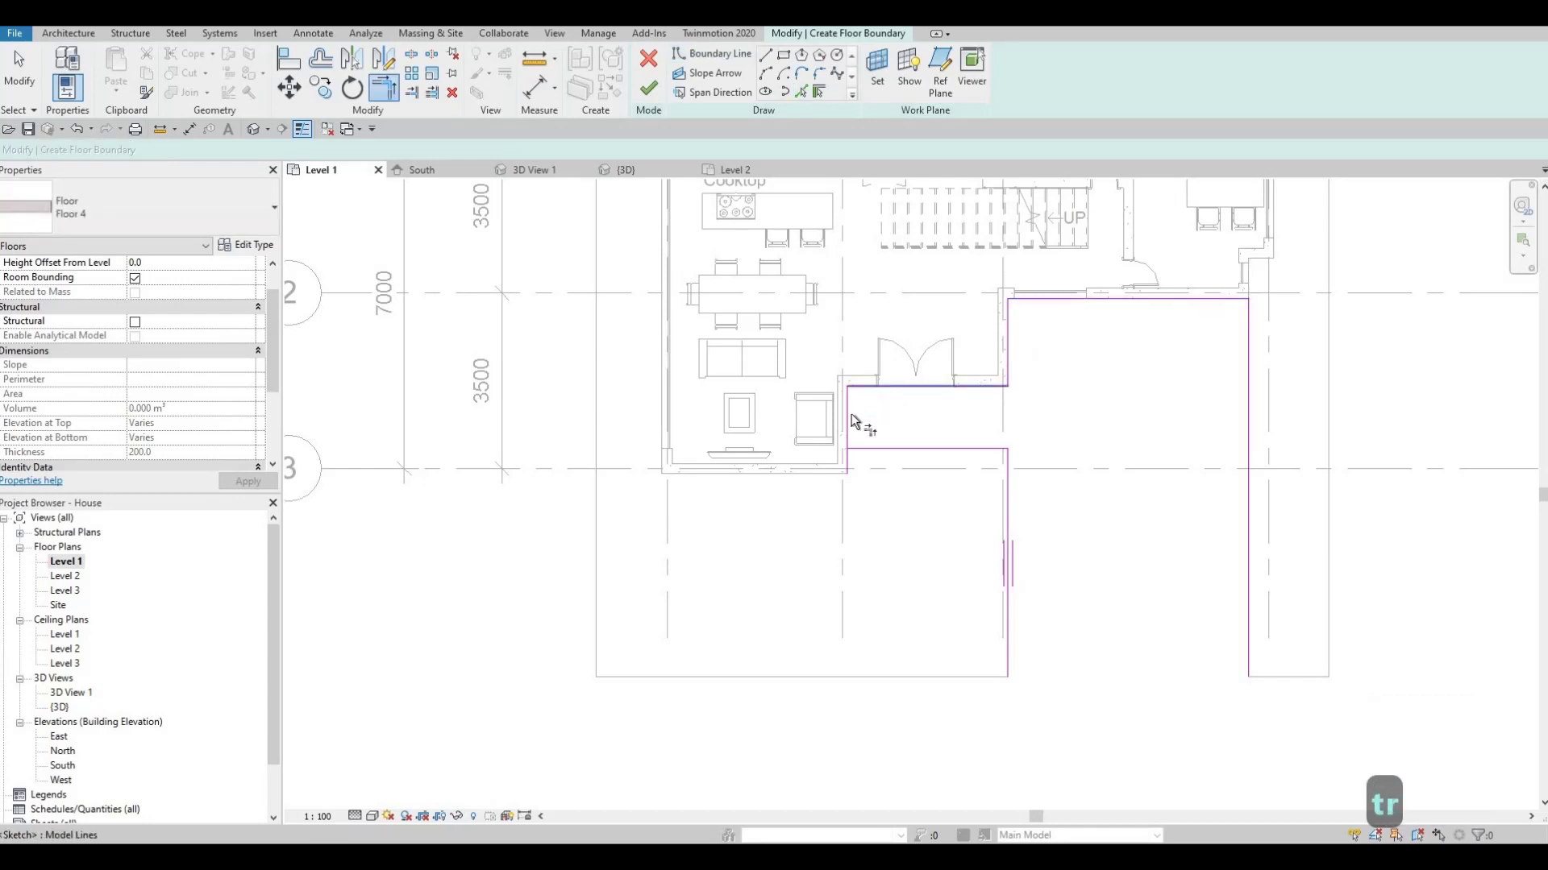
{"action": "left_click", "coordinate": [849, 414]}
{"action": "left_click", "coordinate": [848, 436]}
{"action": "middle_click_drag", "start_coordinate": [1054, 519], "coordinate": [1015, 476]}
{"action": "key", "text": "Escape"}
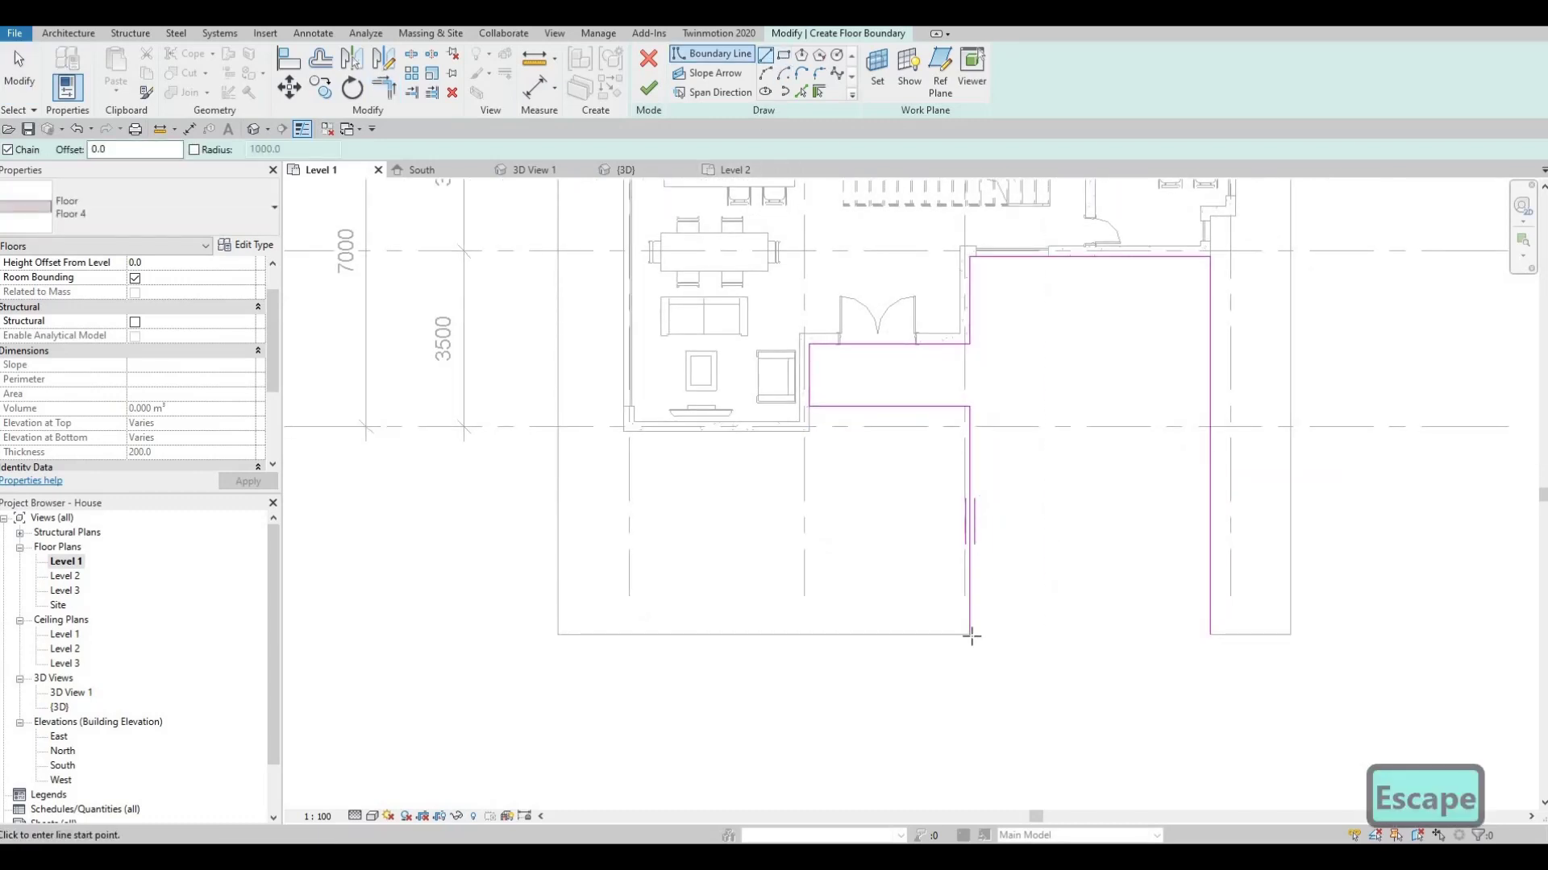
Close the Floor 4 boundary with a straight line across the open front edge and finish the floor sketch.
{"action": "left_click", "coordinate": [968, 634]}
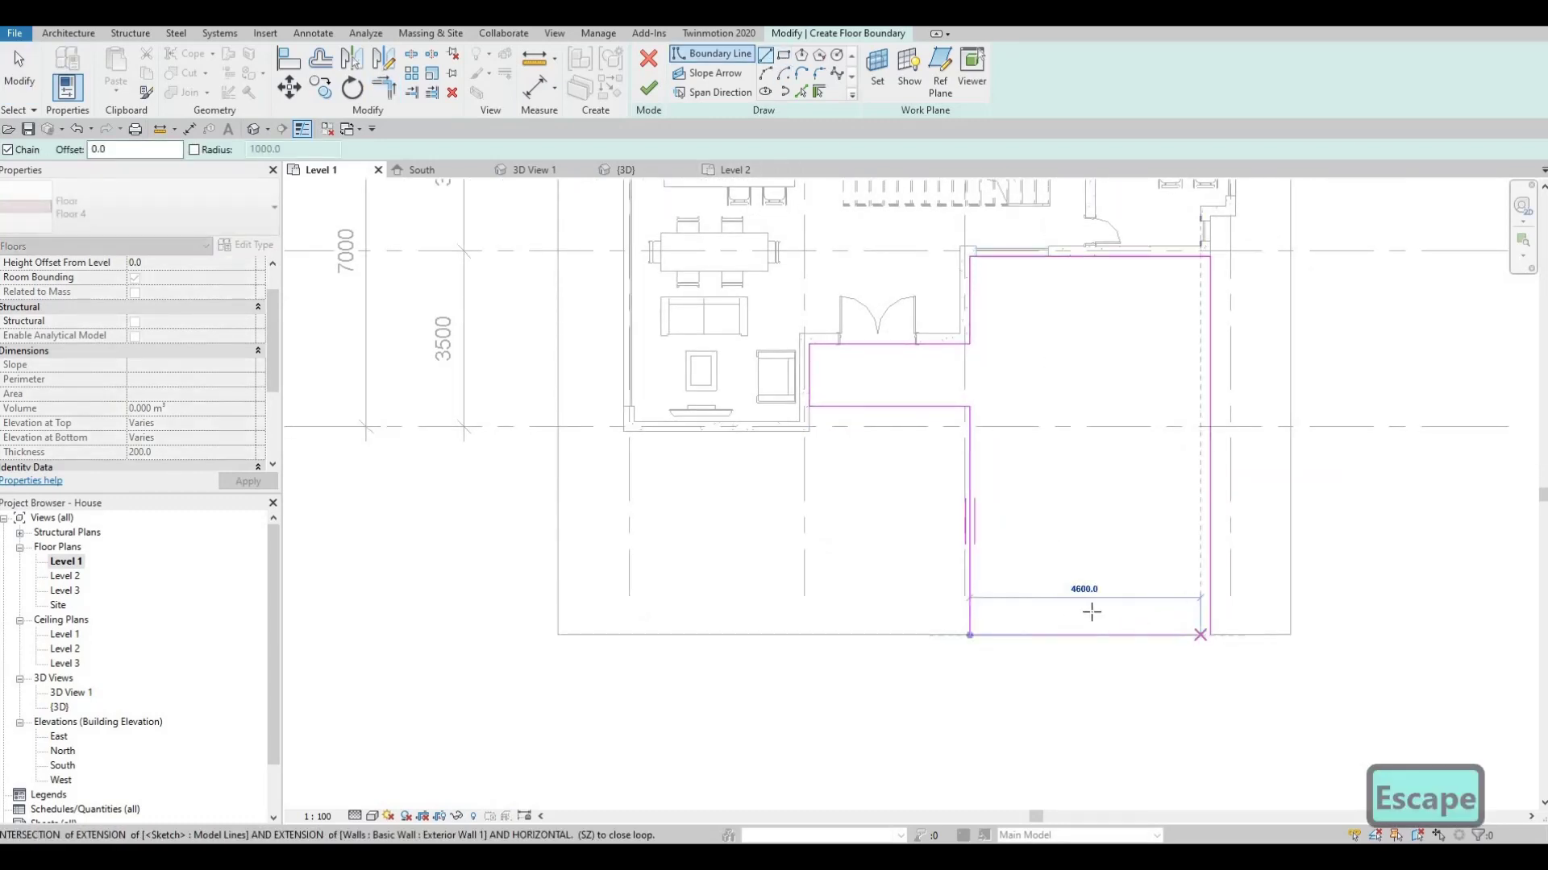
{"action": "left_click", "coordinate": [1210, 635]}
{"action": "key", "text": "Escape"}
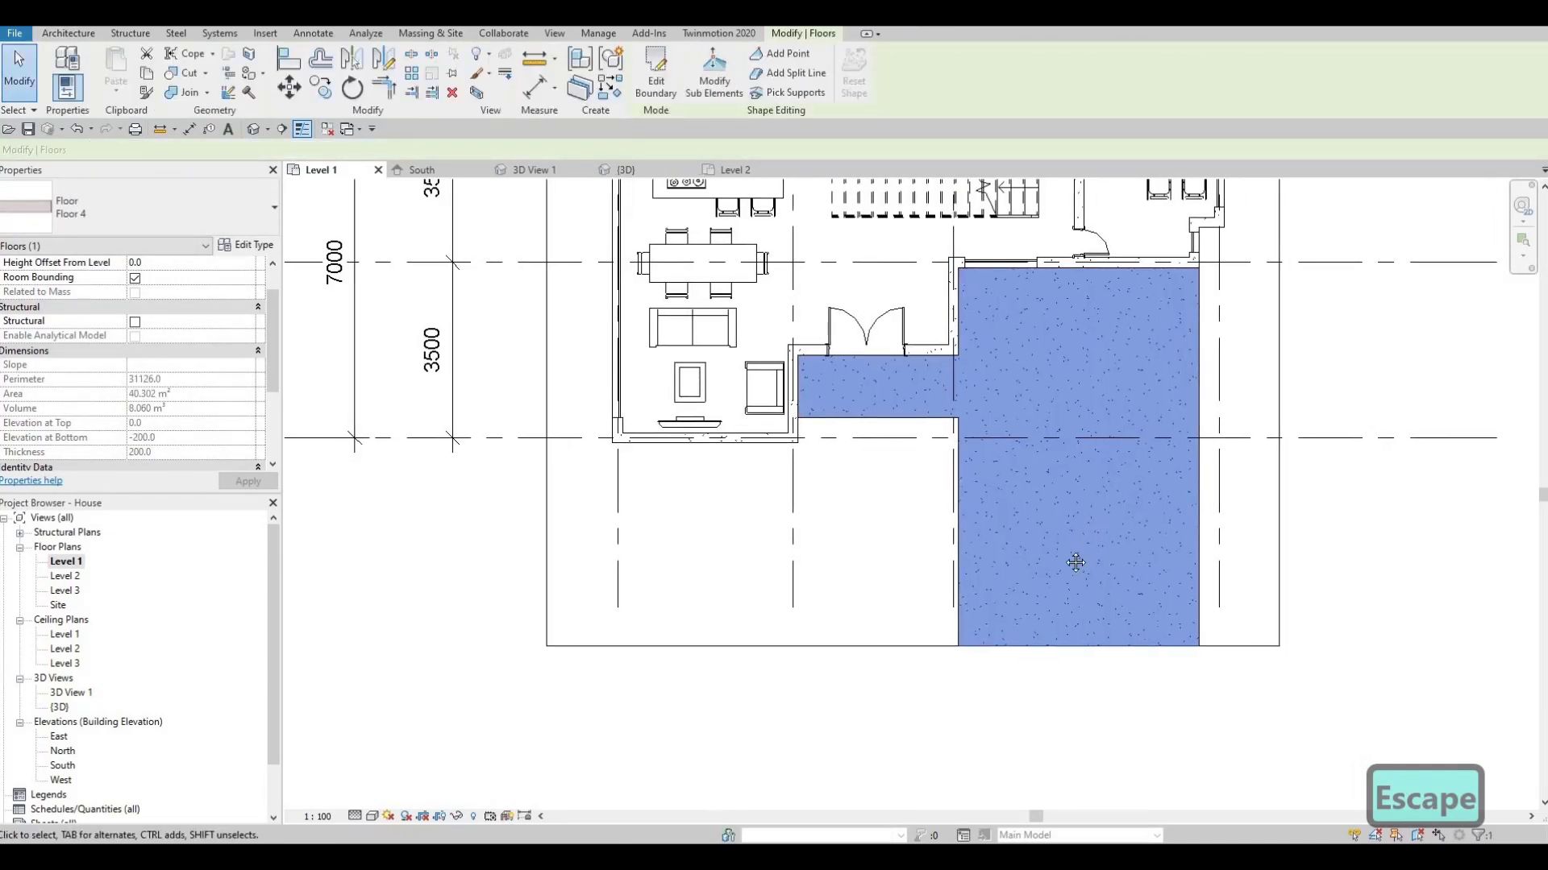
{"action": "key", "text": "Escape"}
{"action": "key", "text": "Escape"}
Examine the house and the surrounding floor edges on the Level 1 plan.
{"action": "scroll", "coordinate": [1061, 612], "scroll_direction": "down", "scroll_amount": 3}
{"action": "middle_click_drag", "start_coordinate": [1072, 582], "coordinate": [1072, 709]}
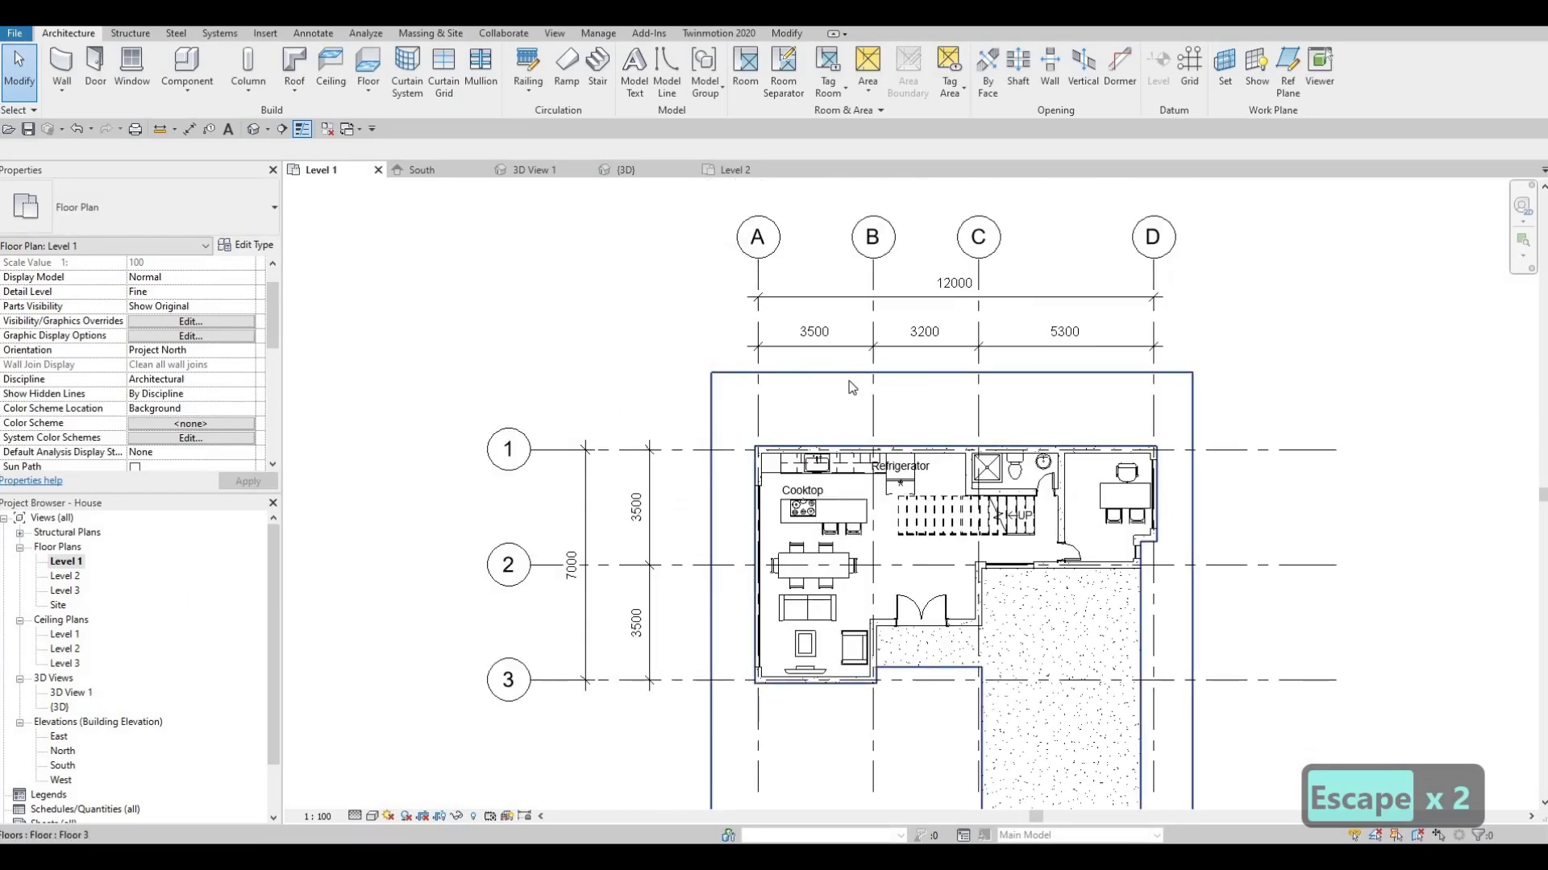
{"action": "left_click", "coordinate": [808, 298]}
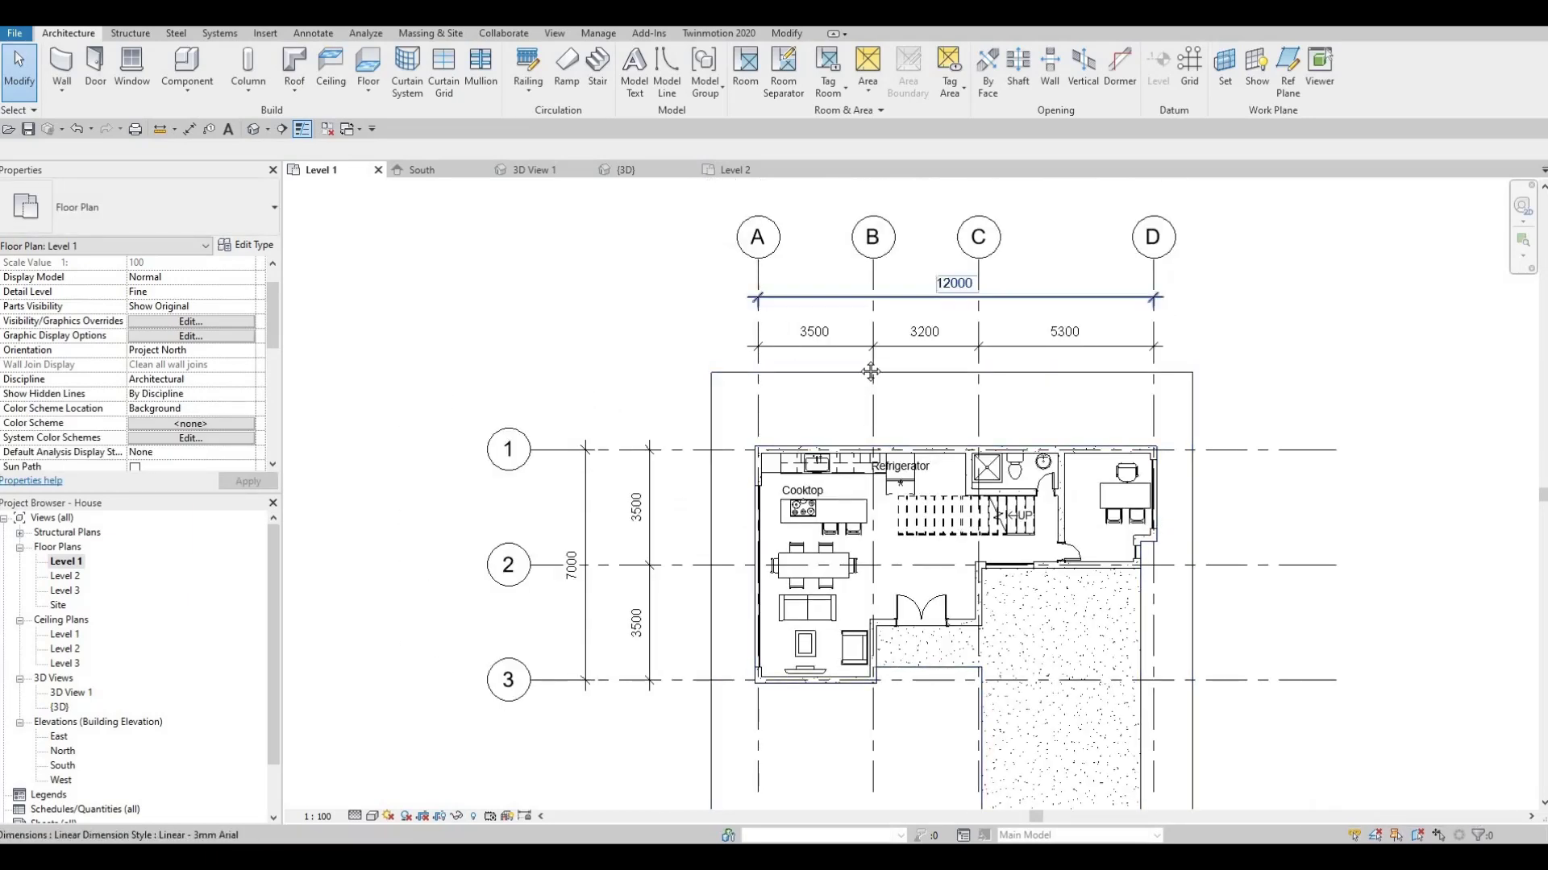
{"action": "middle_click_drag", "start_coordinate": [955, 367], "coordinate": [967, 282]}
{"action": "middle_click_drag", "start_coordinate": [911, 390], "coordinate": [937, 454]}
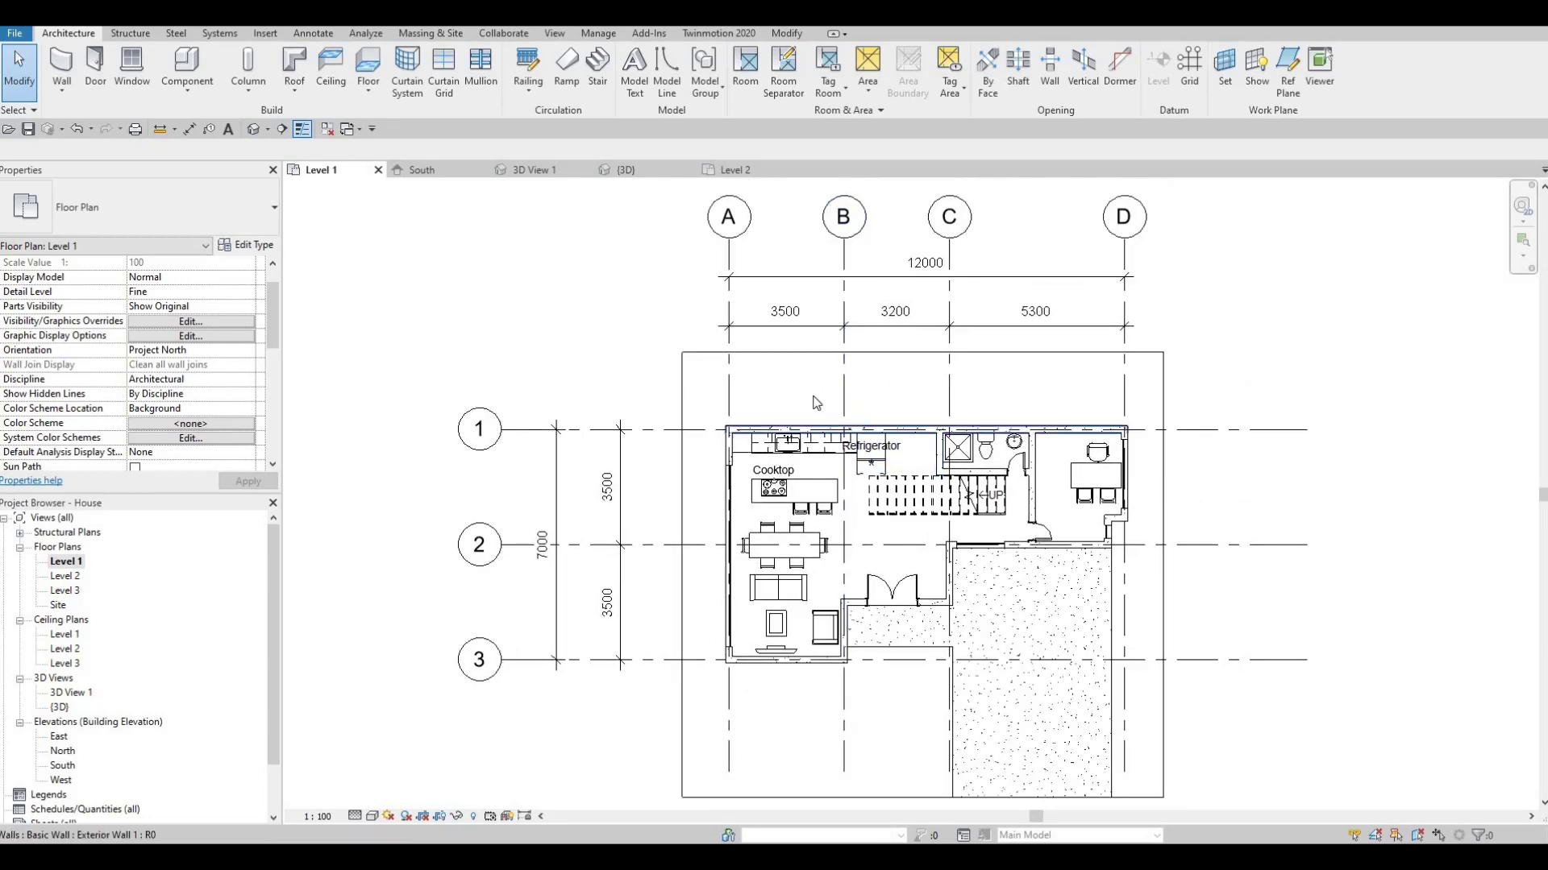
{"action": "middle_click_drag", "start_coordinate": [887, 547], "coordinate": [906, 519]}
{"action": "middle_click_drag", "start_coordinate": [886, 615], "coordinate": [874, 519]}
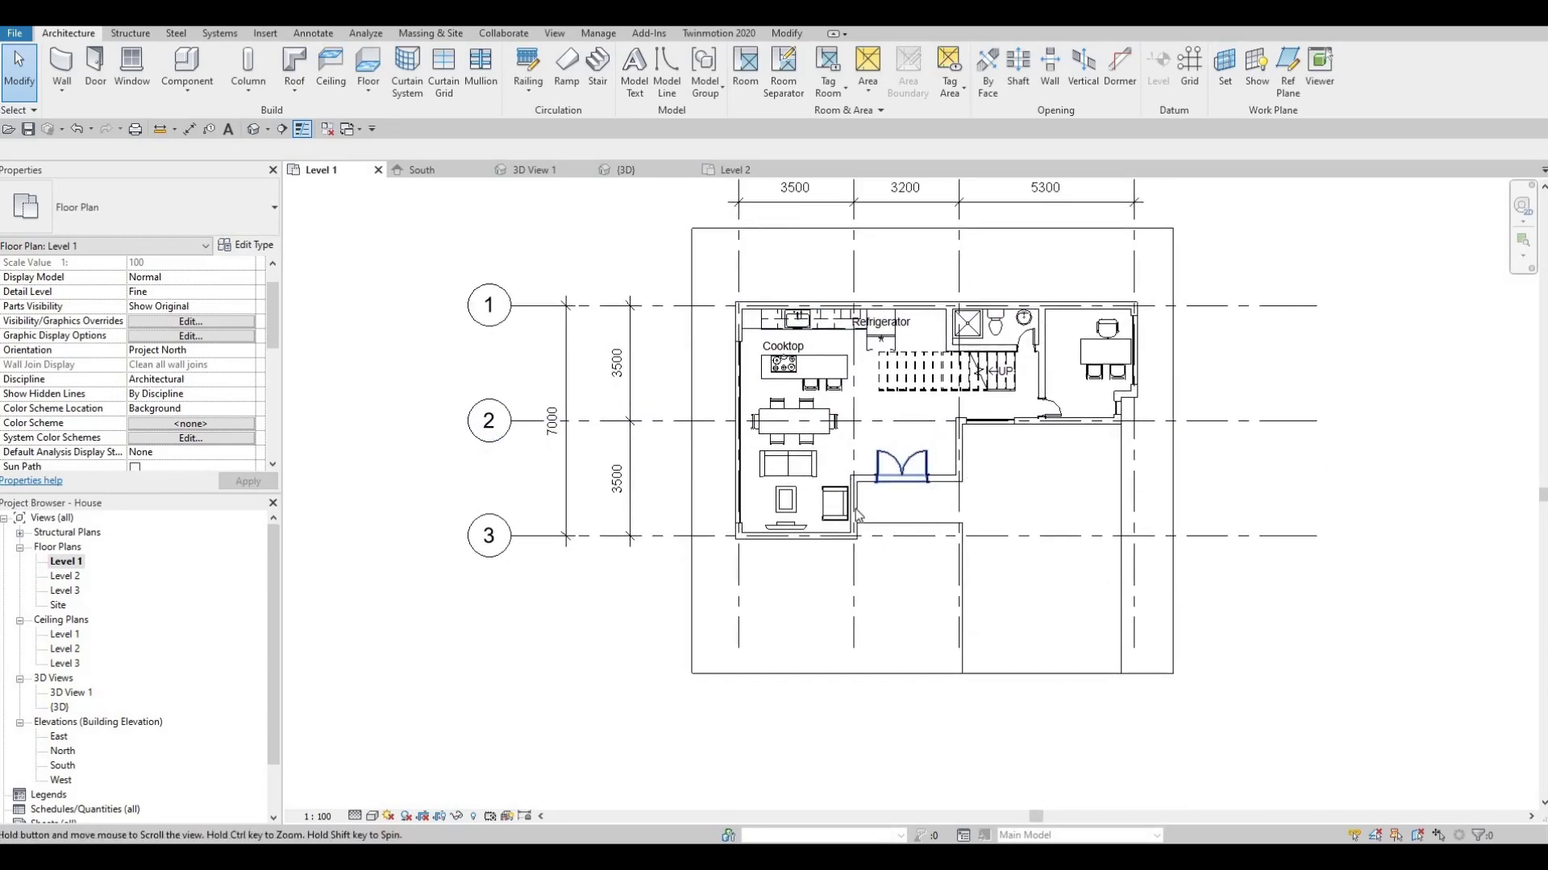
{"action": "middle_click_drag", "start_coordinate": [772, 625], "coordinate": [772, 578]}
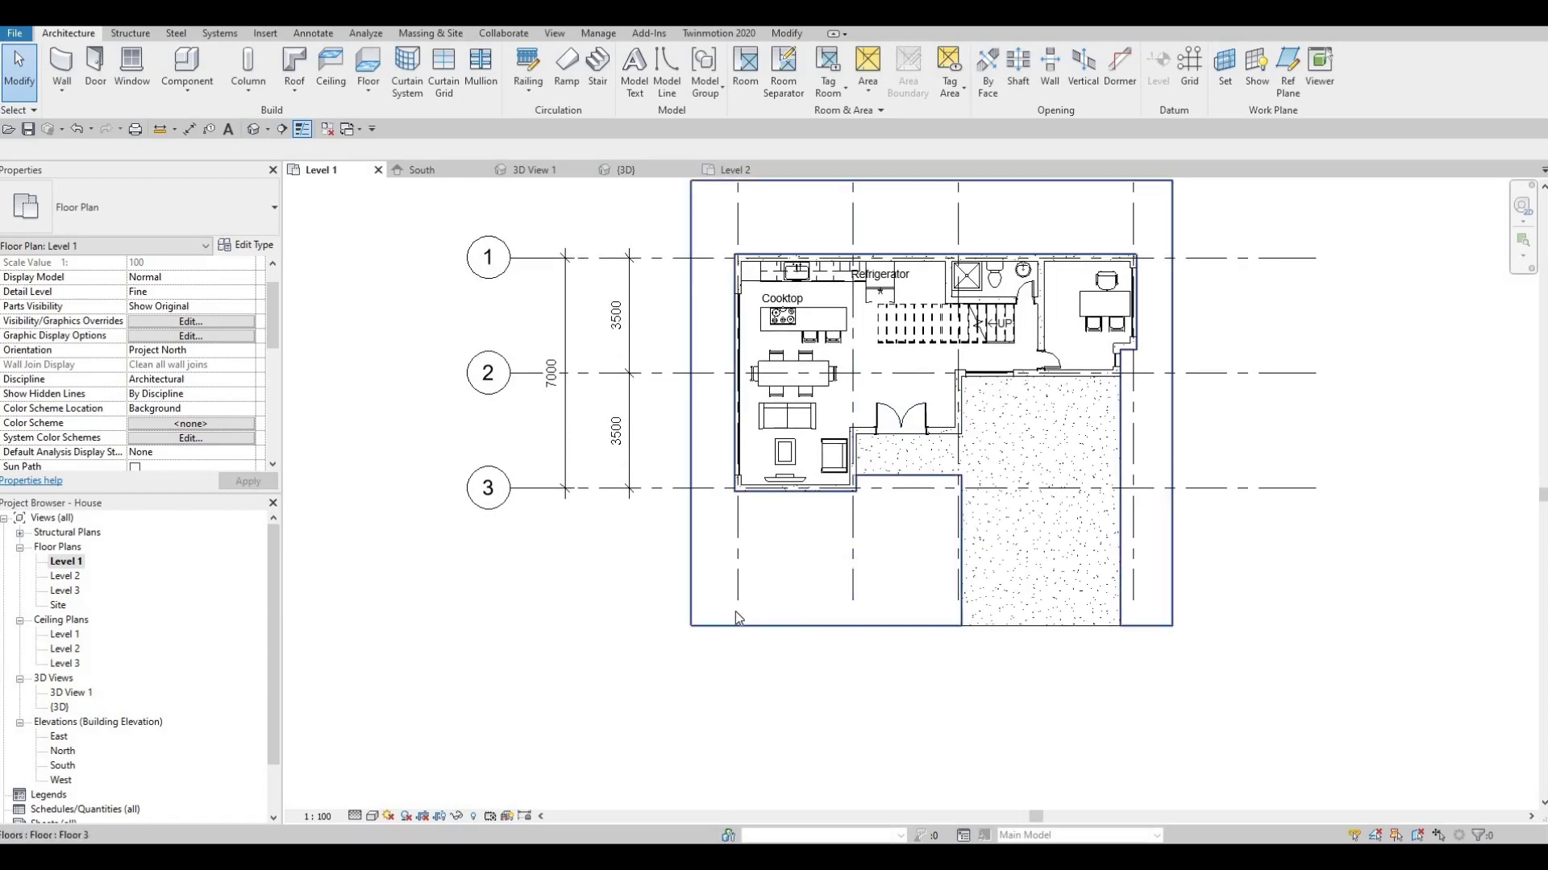
{"action": "middle_click_drag", "start_coordinate": [744, 675], "coordinate": [744, 777]}
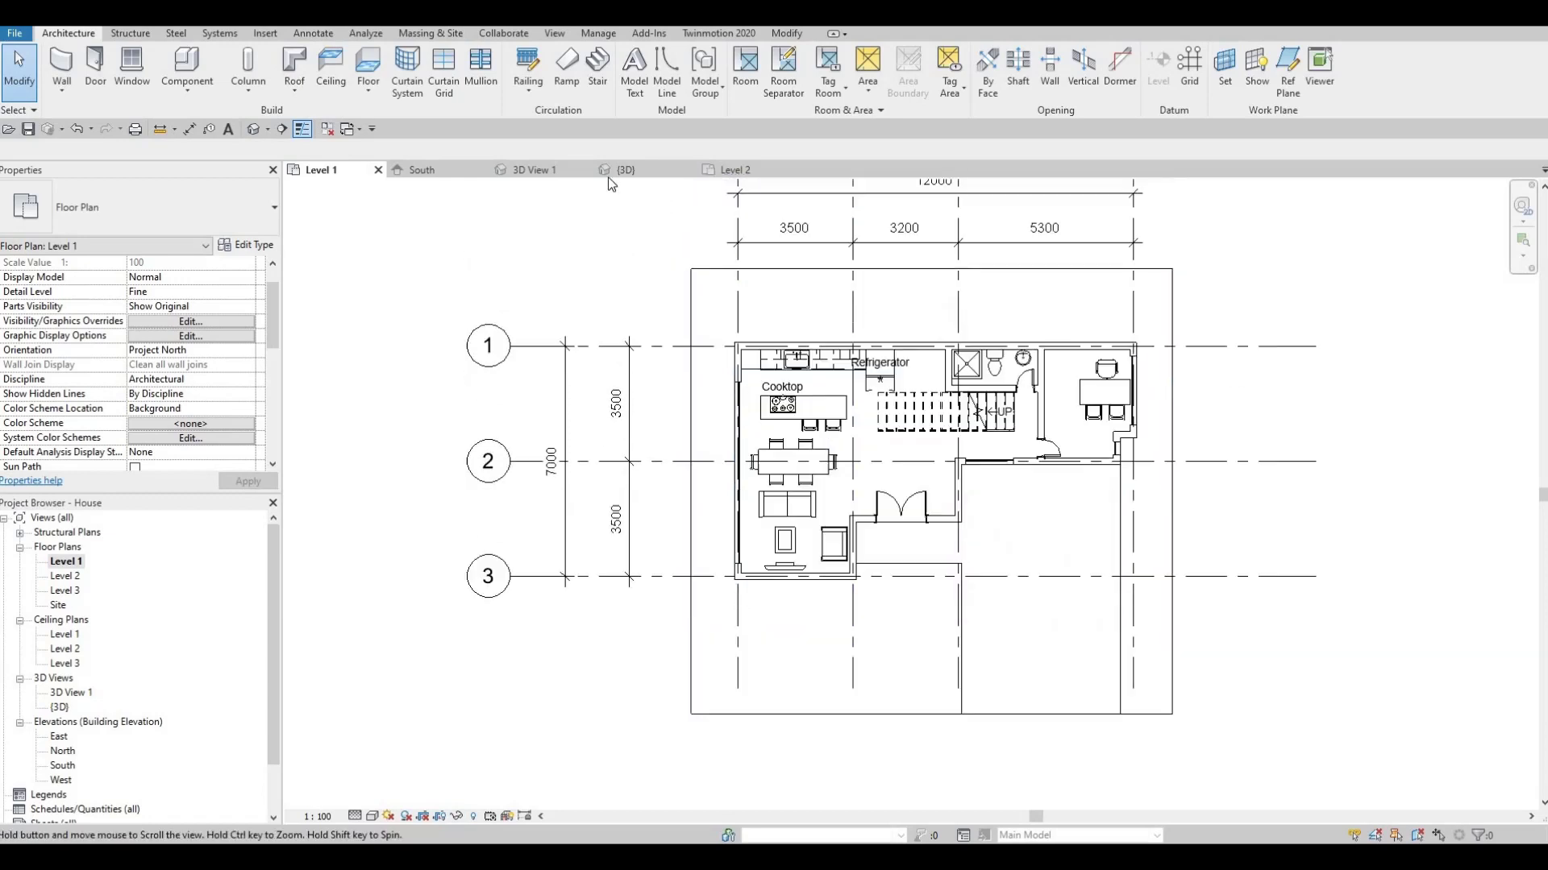
Start a new wall based on Exterior Wall 1 and duplicate the type as Exterior Wall 2.
{"action": "left_click", "coordinate": [71, 69]}
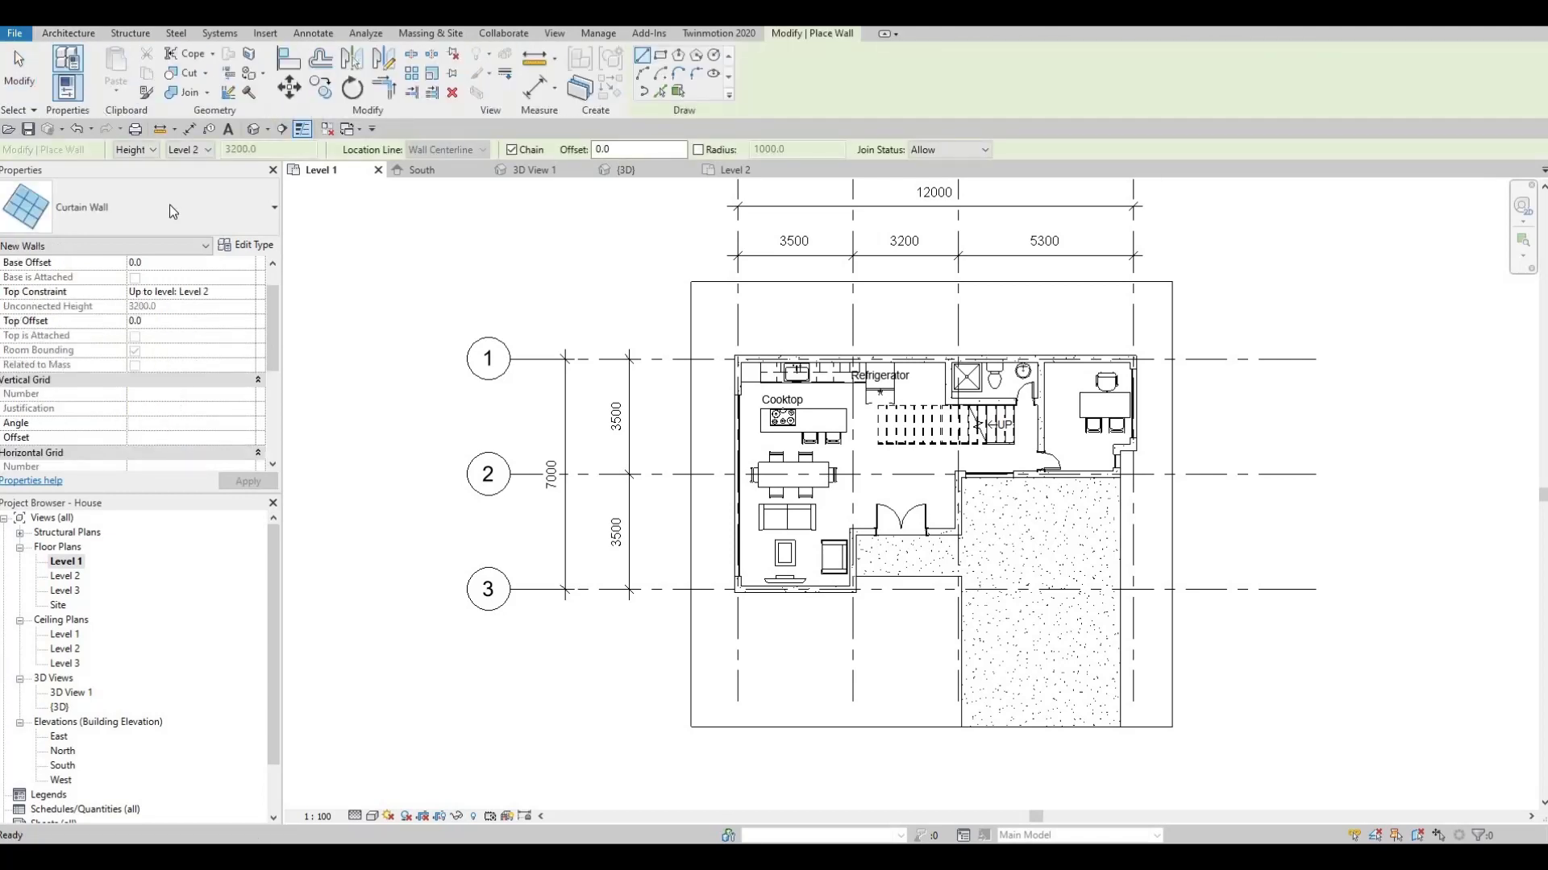
{"action": "left_click", "coordinate": [207, 211]}
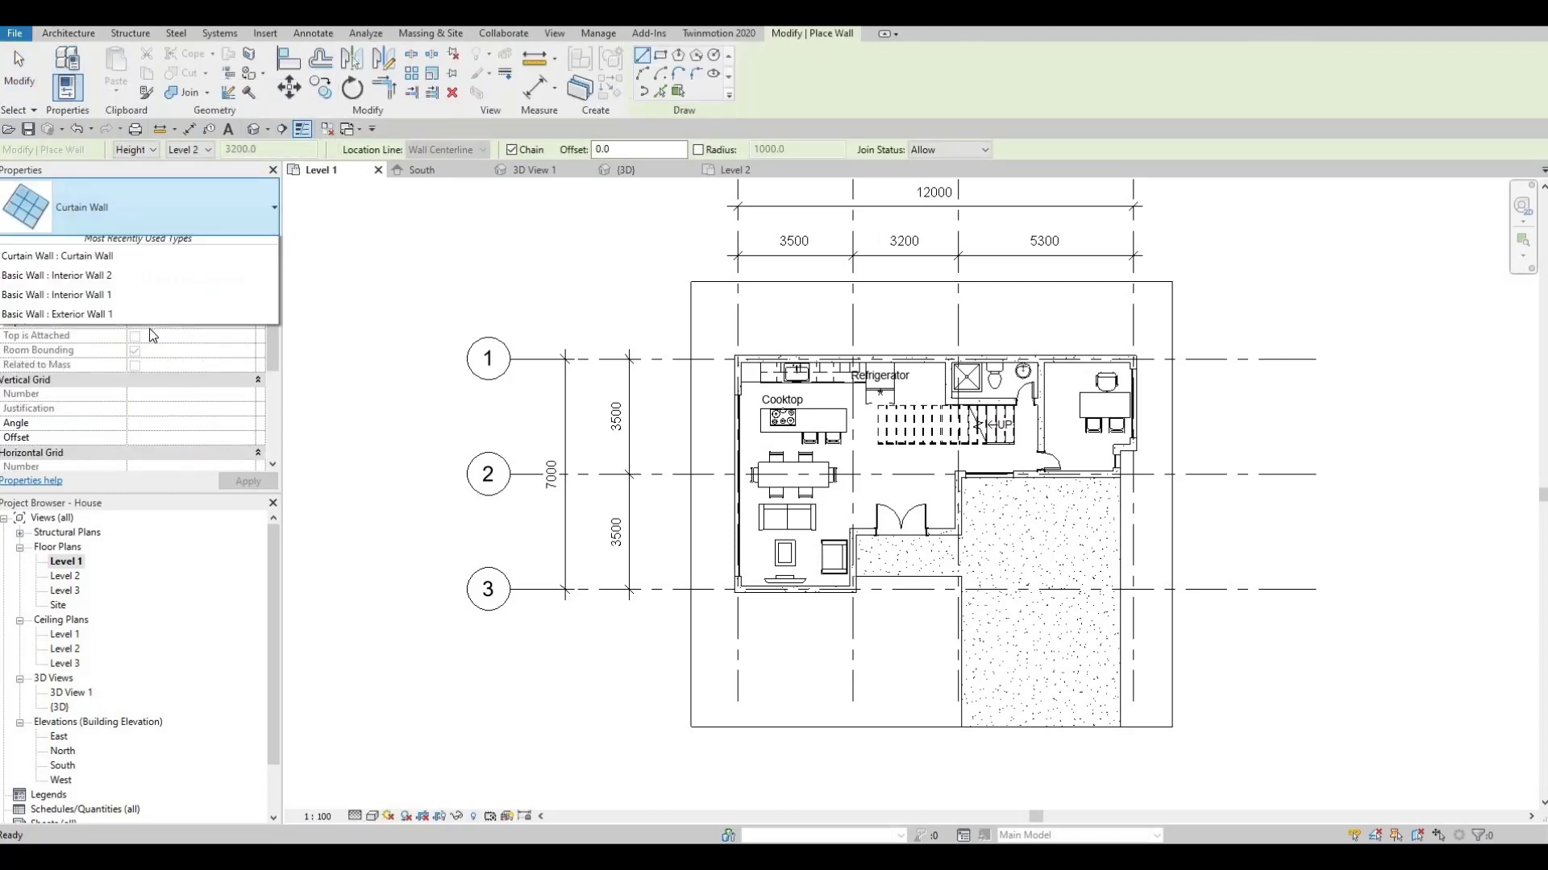
{"action": "scroll", "coordinate": [168, 336], "scroll_direction": "up", "scroll_amount": 3}
{"action": "scroll", "coordinate": [167, 338], "scroll_direction": "up", "scroll_amount": 5}
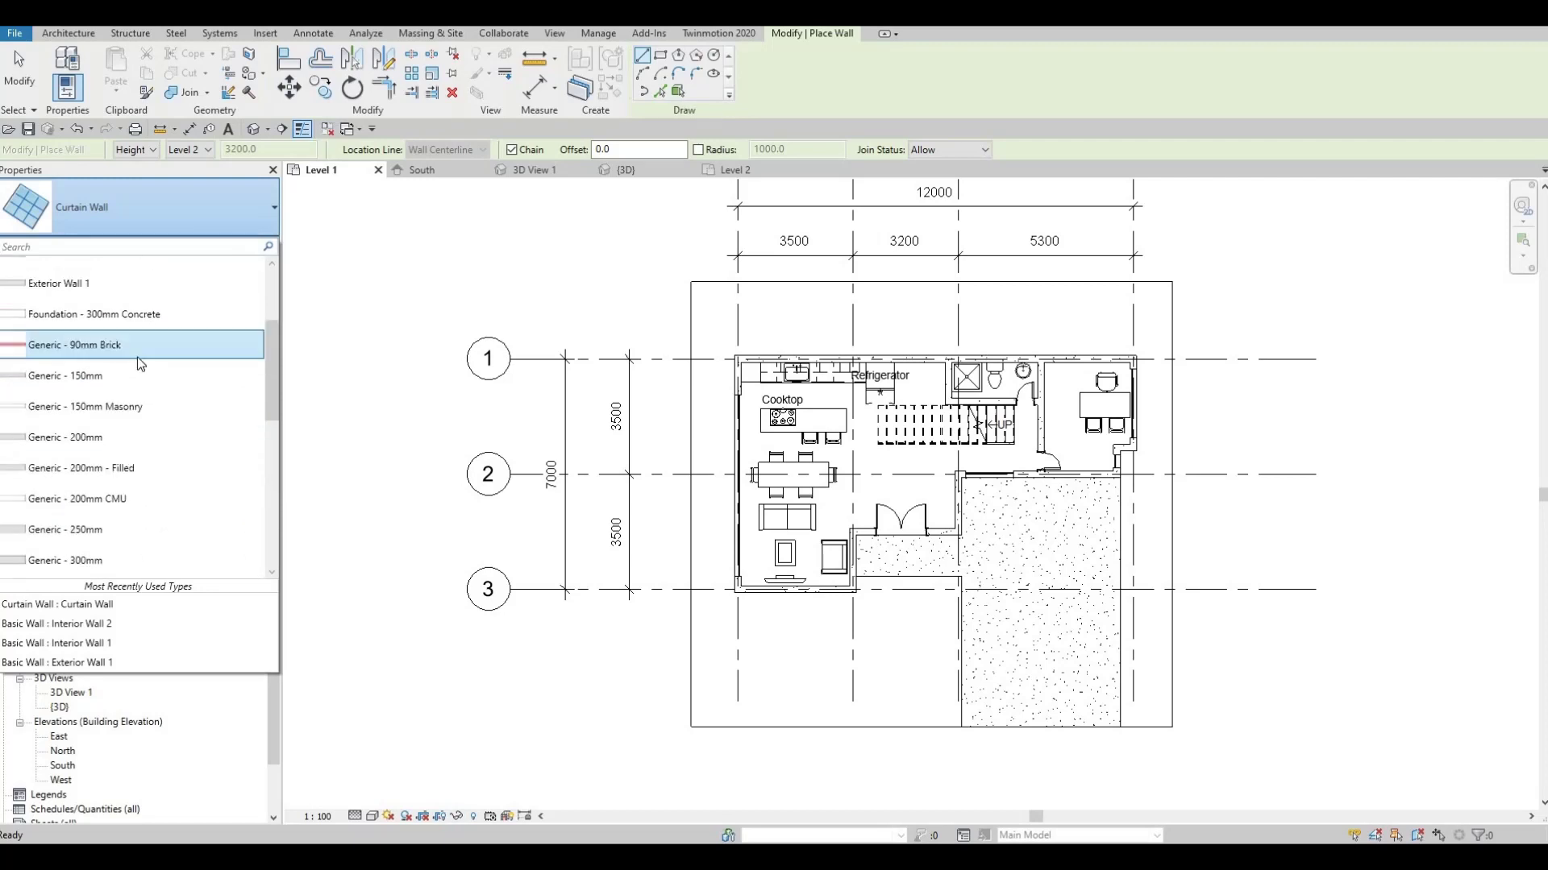
{"action": "left_click", "coordinate": [161, 361]}
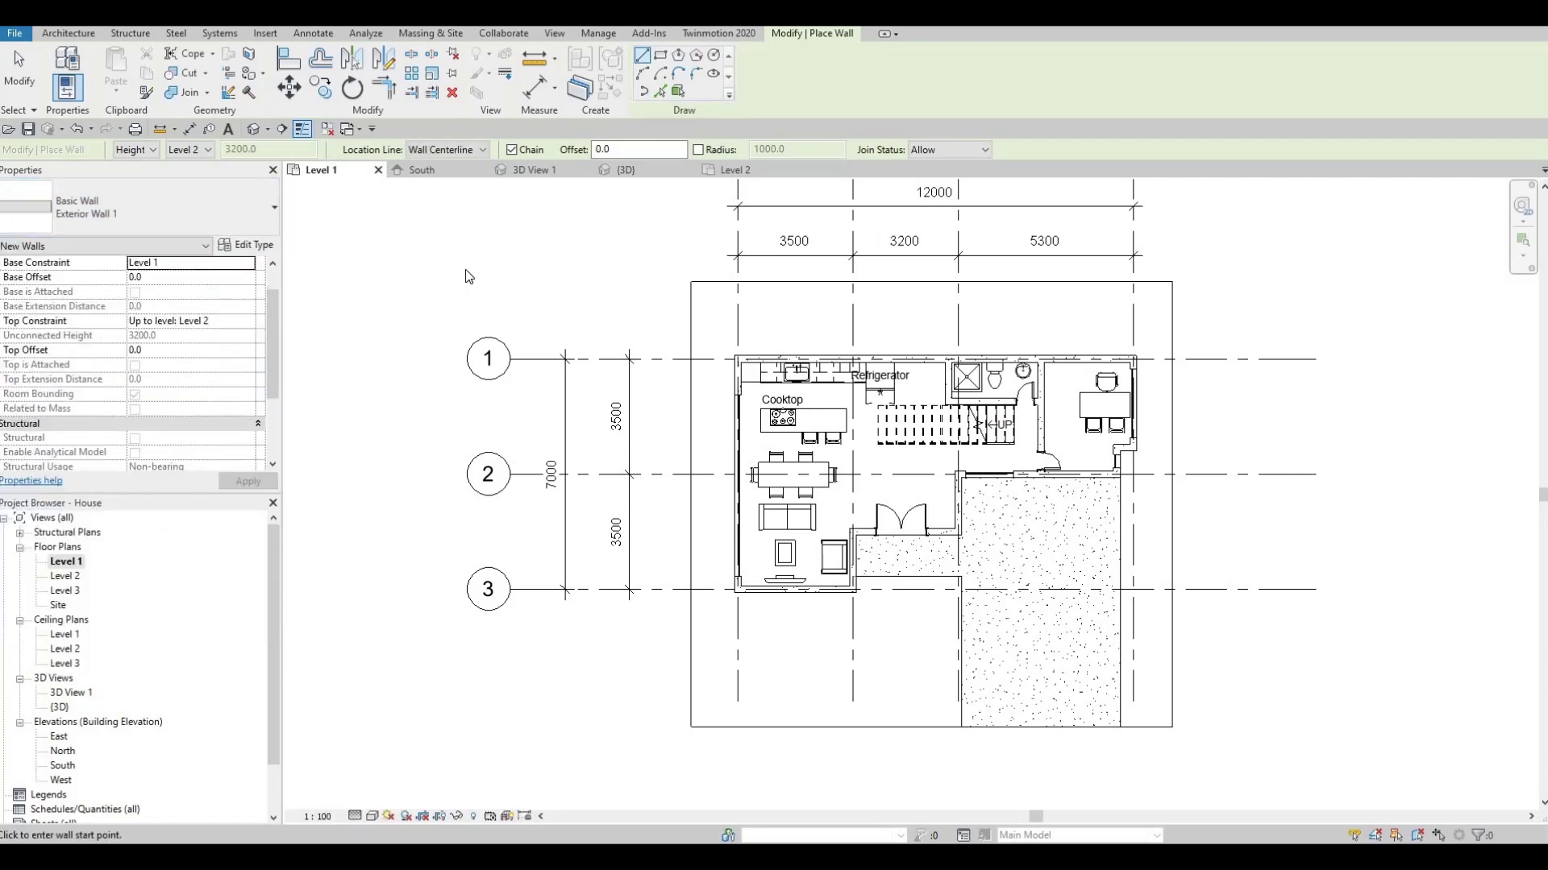
{"action": "left_click", "coordinate": [247, 246]}
{"action": "left_click", "coordinate": [1084, 197]}
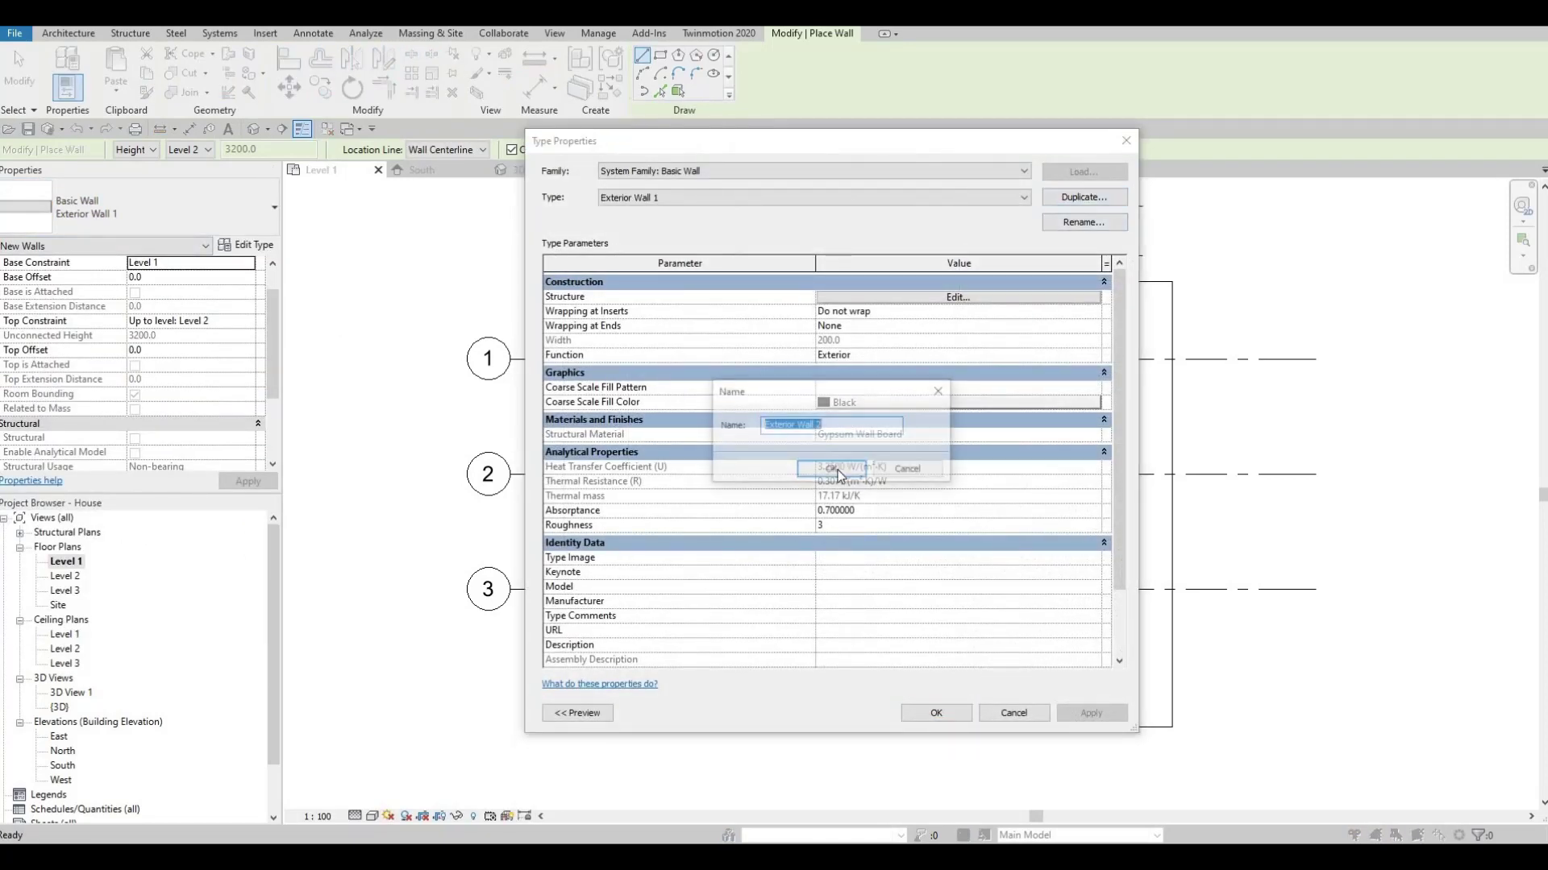
{"action": "key", "text": "Return"}
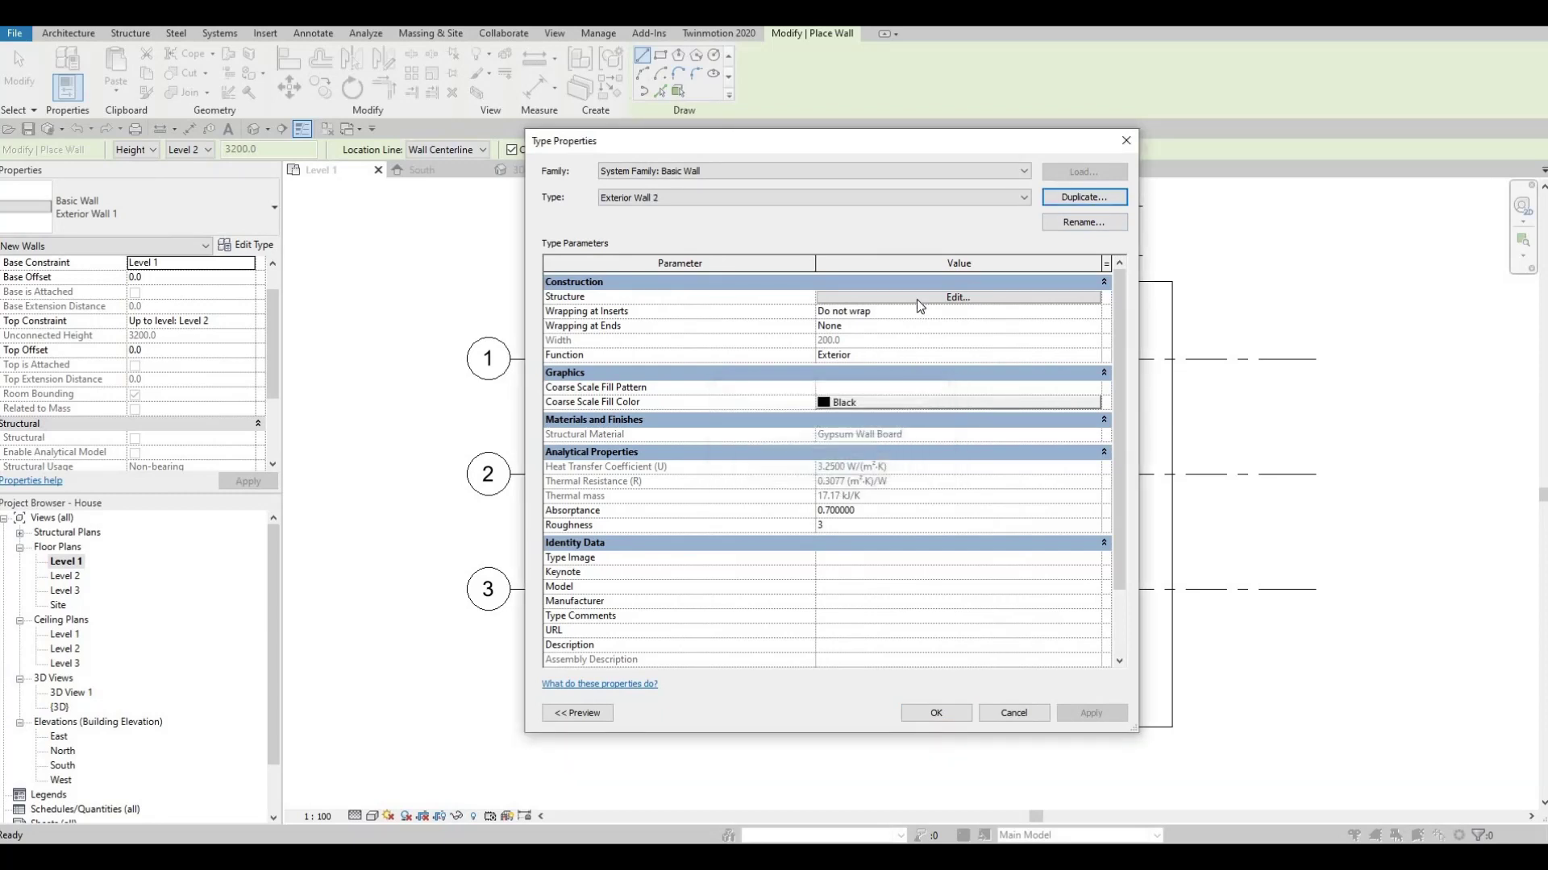
Set the structure layer of Exterior Wall 2 to the Concrete Masonry Units (1) material and accept the type.
{"action": "left_click", "coordinate": [912, 299]}
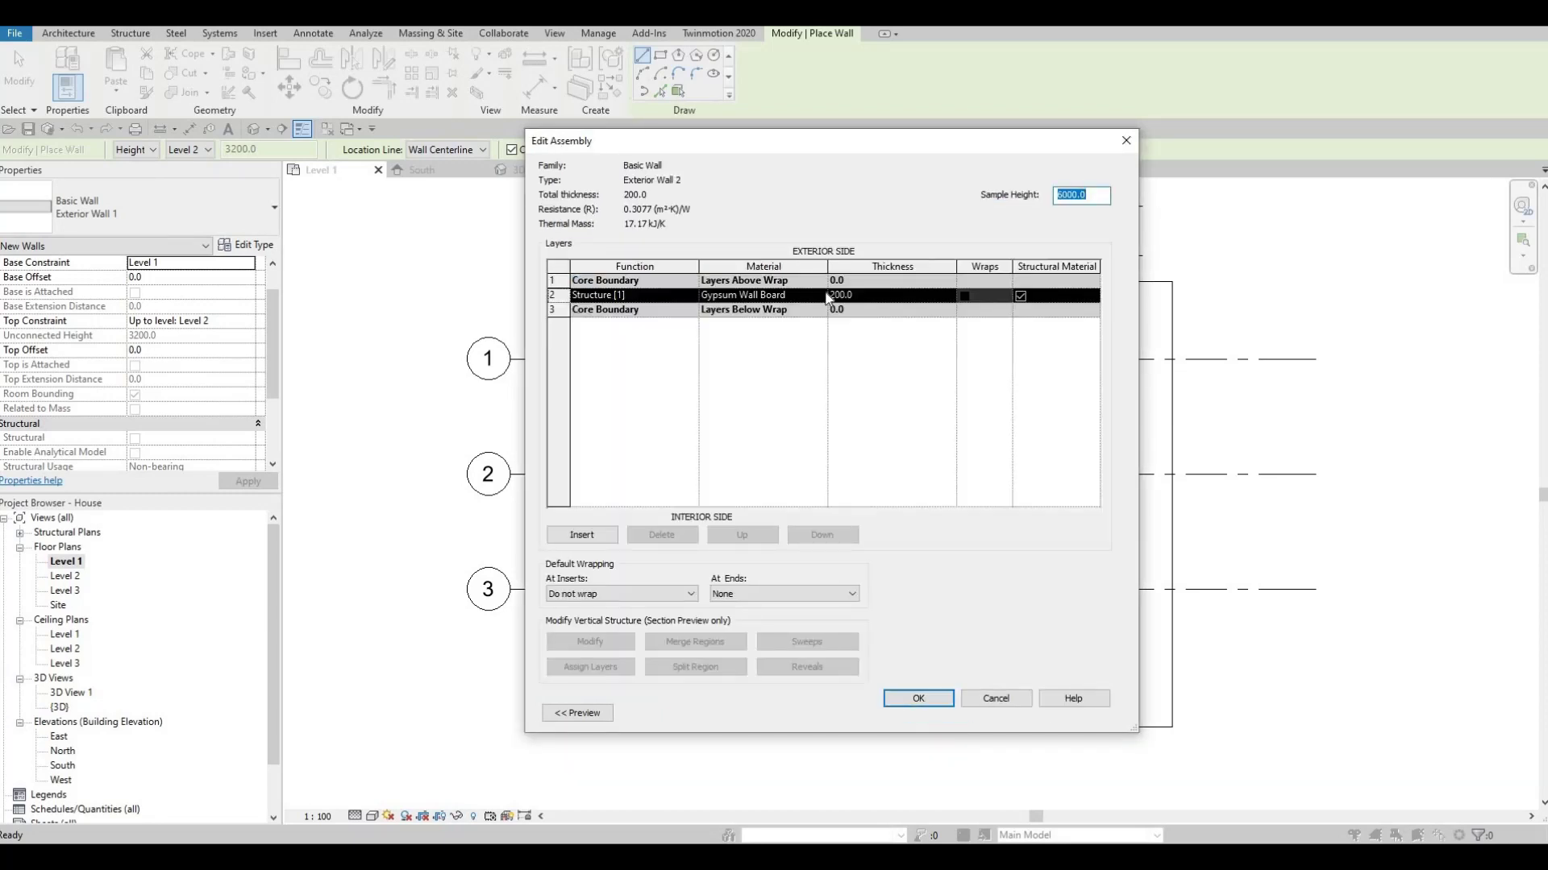
{"action": "left_click", "coordinate": [821, 295]}
{"action": "left_click", "coordinate": [820, 295]}
{"action": "scroll", "coordinate": [731, 297], "scroll_direction": "down", "scroll_amount": 3}
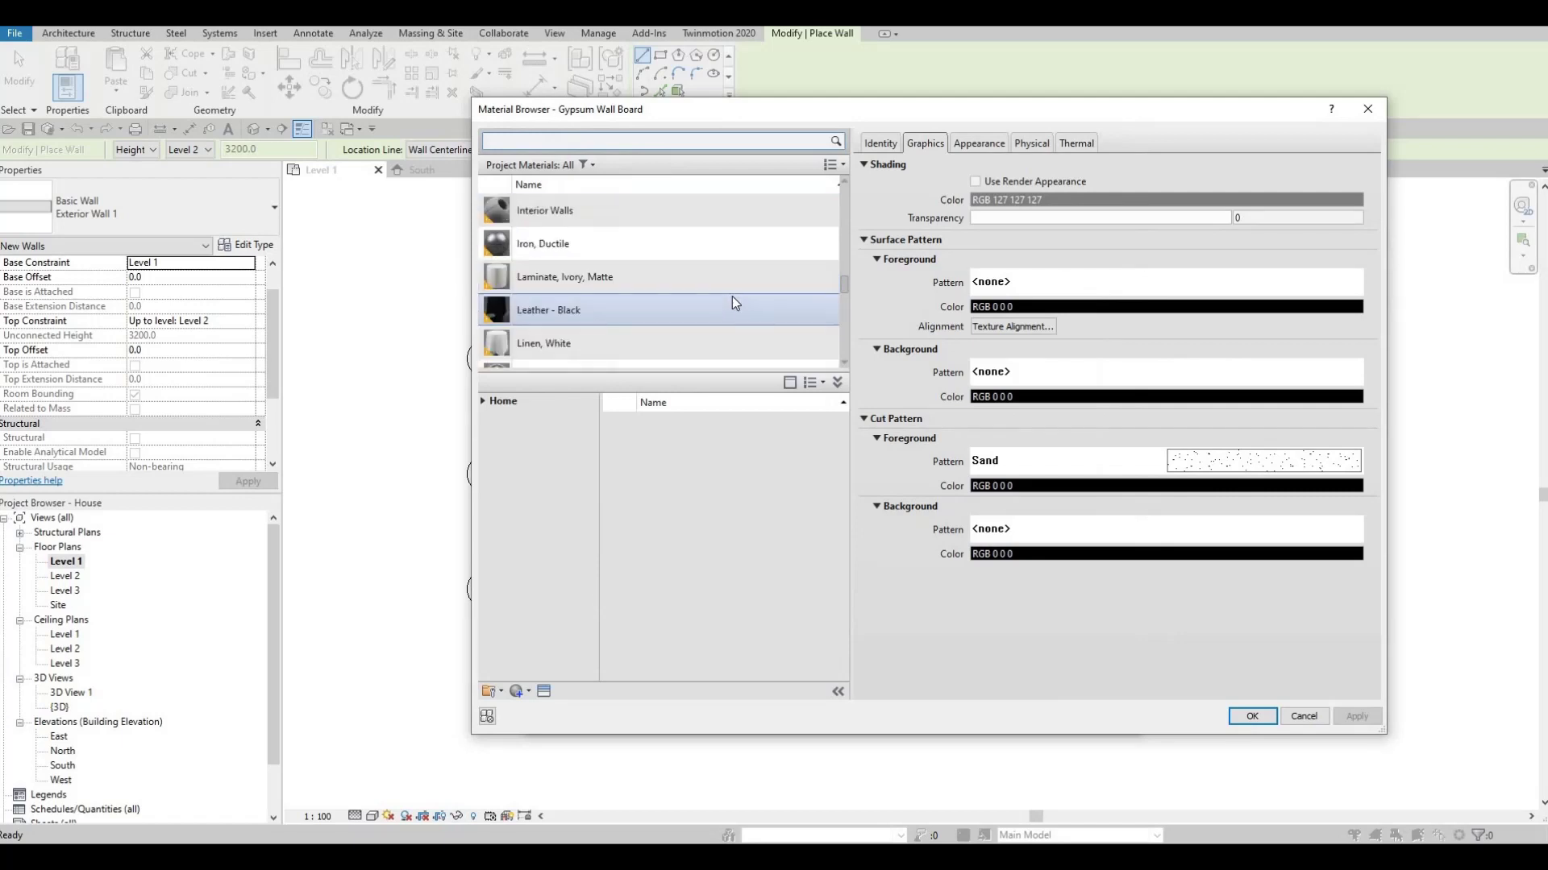
{"action": "scroll", "coordinate": [731, 297], "scroll_direction": "up", "scroll_amount": 5}
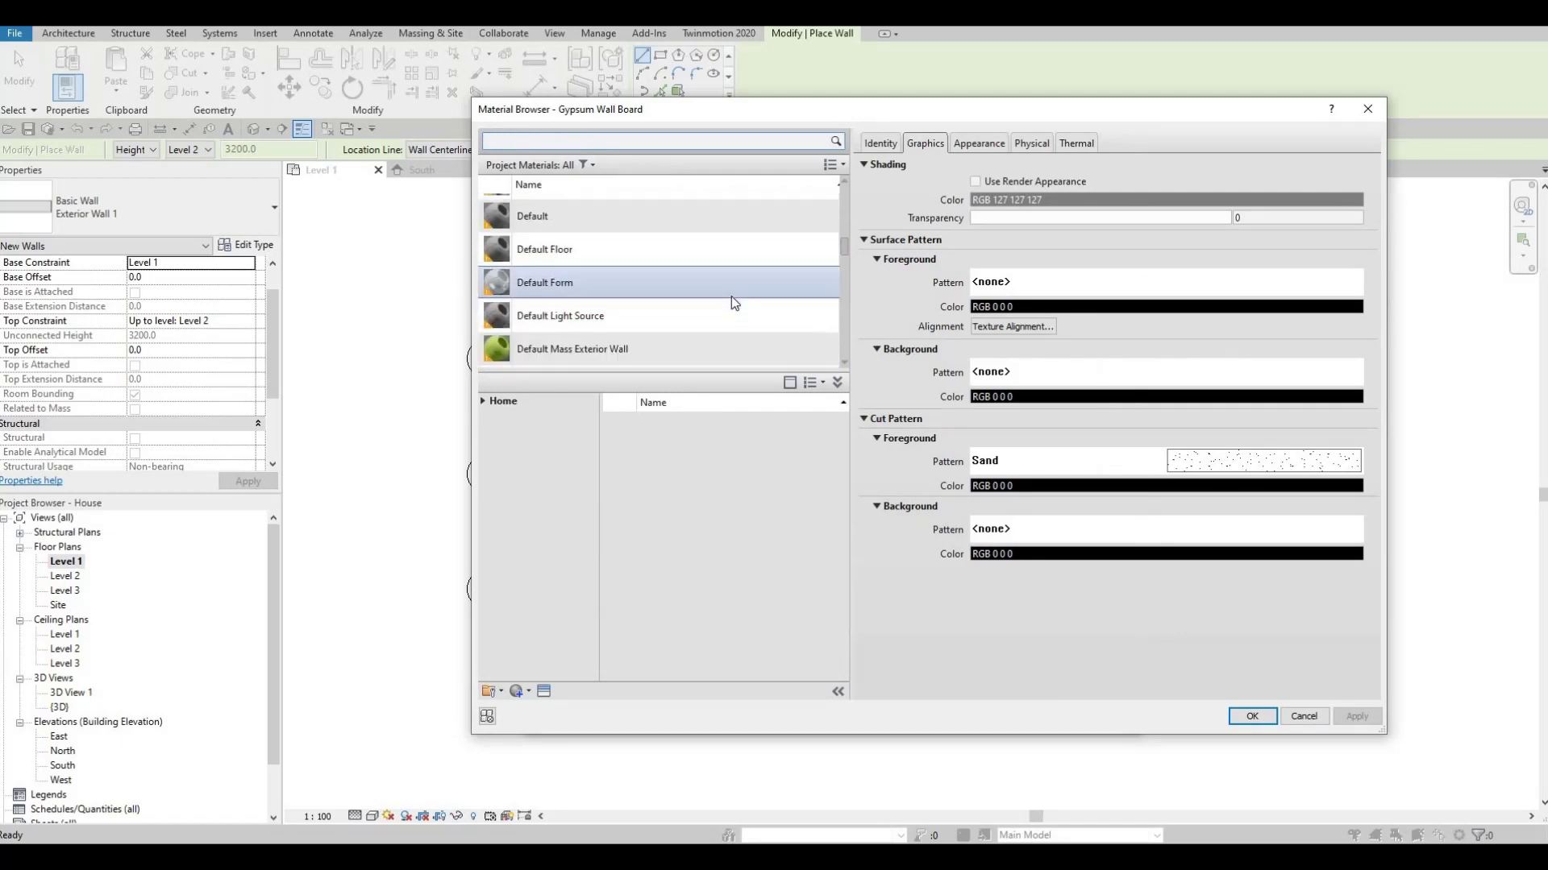
{"action": "scroll", "coordinate": [730, 297], "scroll_direction": "up", "scroll_amount": 3}
{"action": "scroll", "coordinate": [636, 301], "scroll_direction": "down", "scroll_amount": 1}
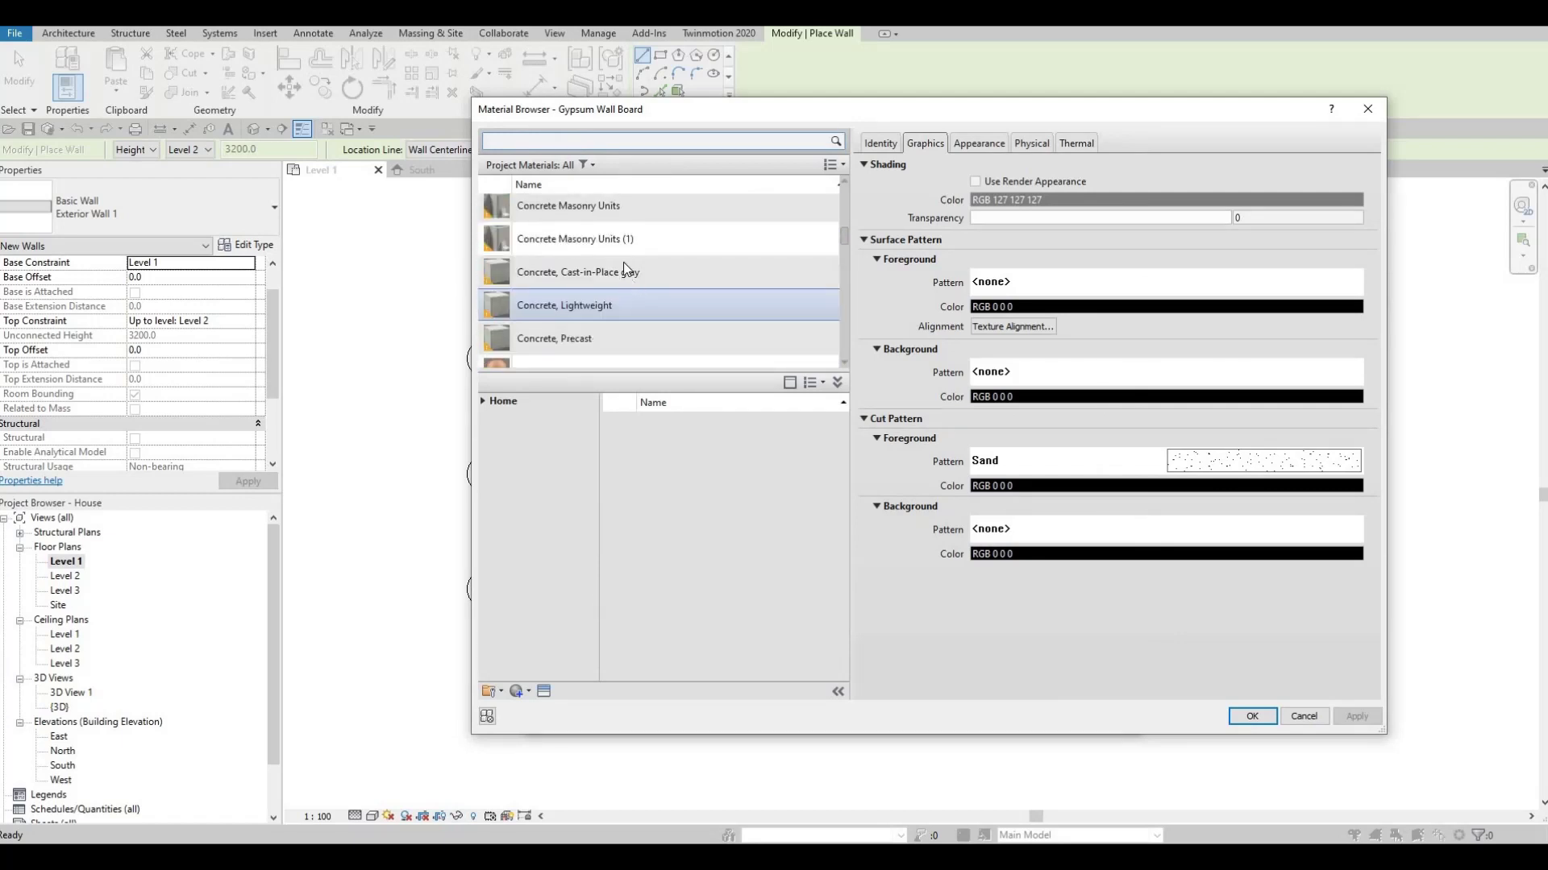
{"action": "left_click", "coordinate": [612, 240]}
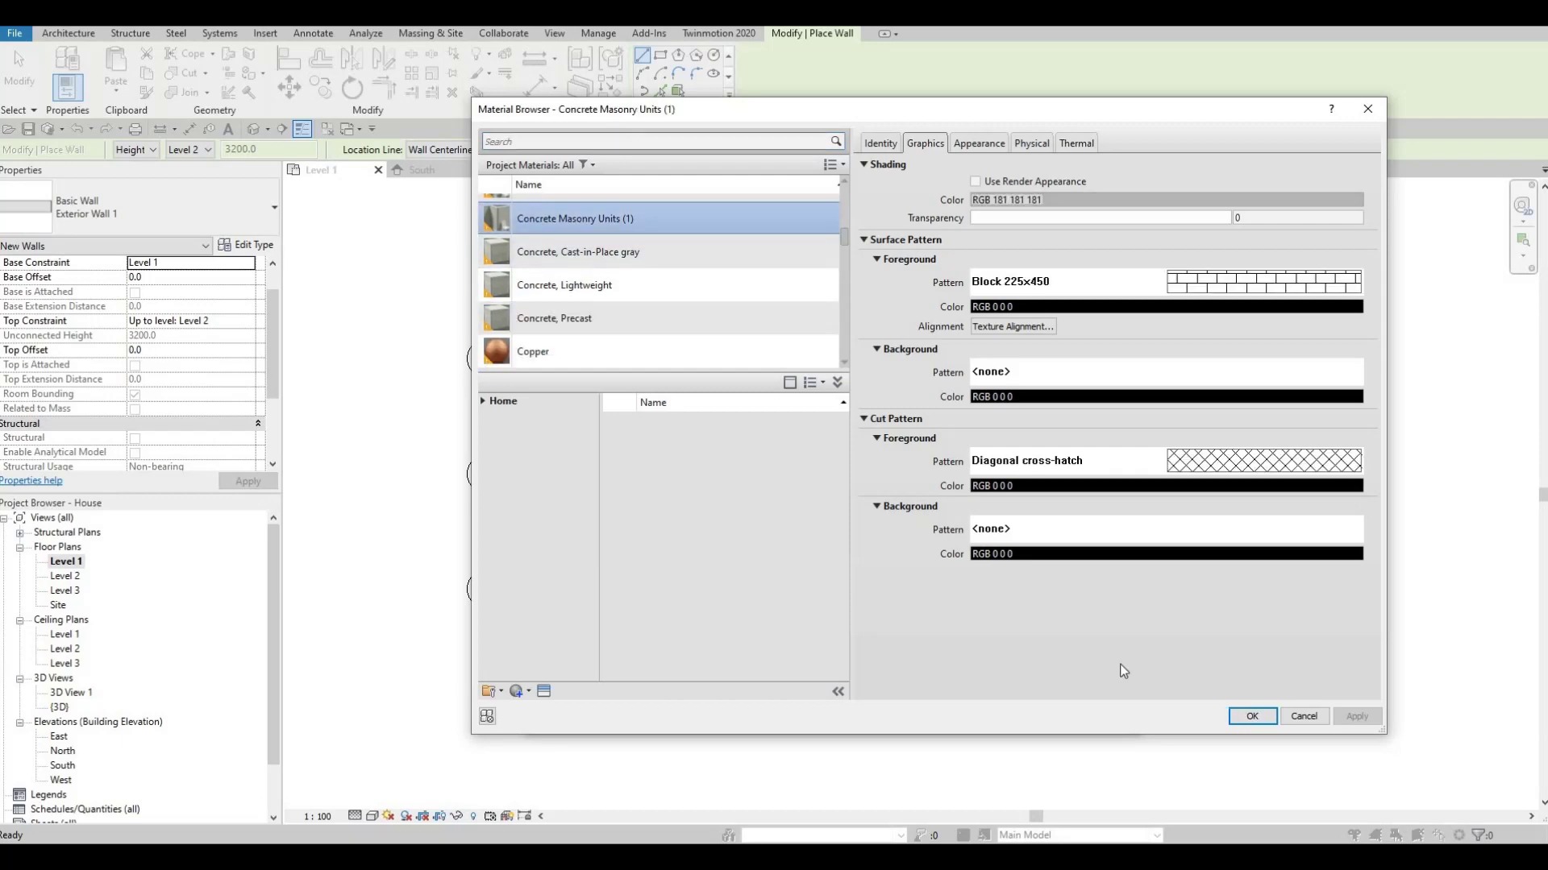
{"action": "left_click", "coordinate": [1251, 716]}
{"action": "left_click", "coordinate": [921, 698]}
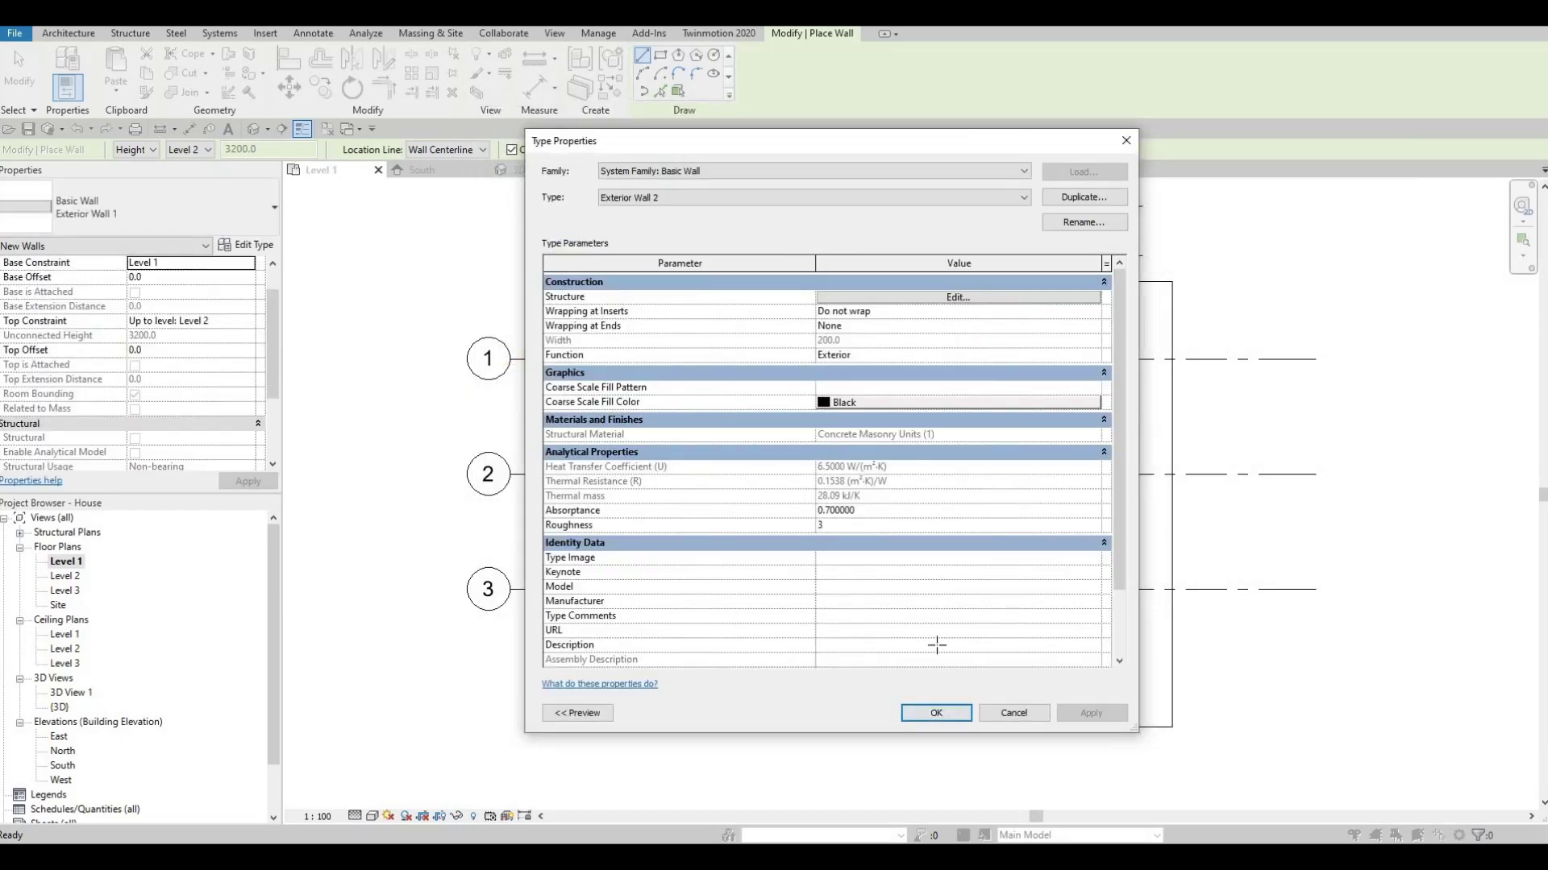
{"action": "left_click", "coordinate": [936, 713]}
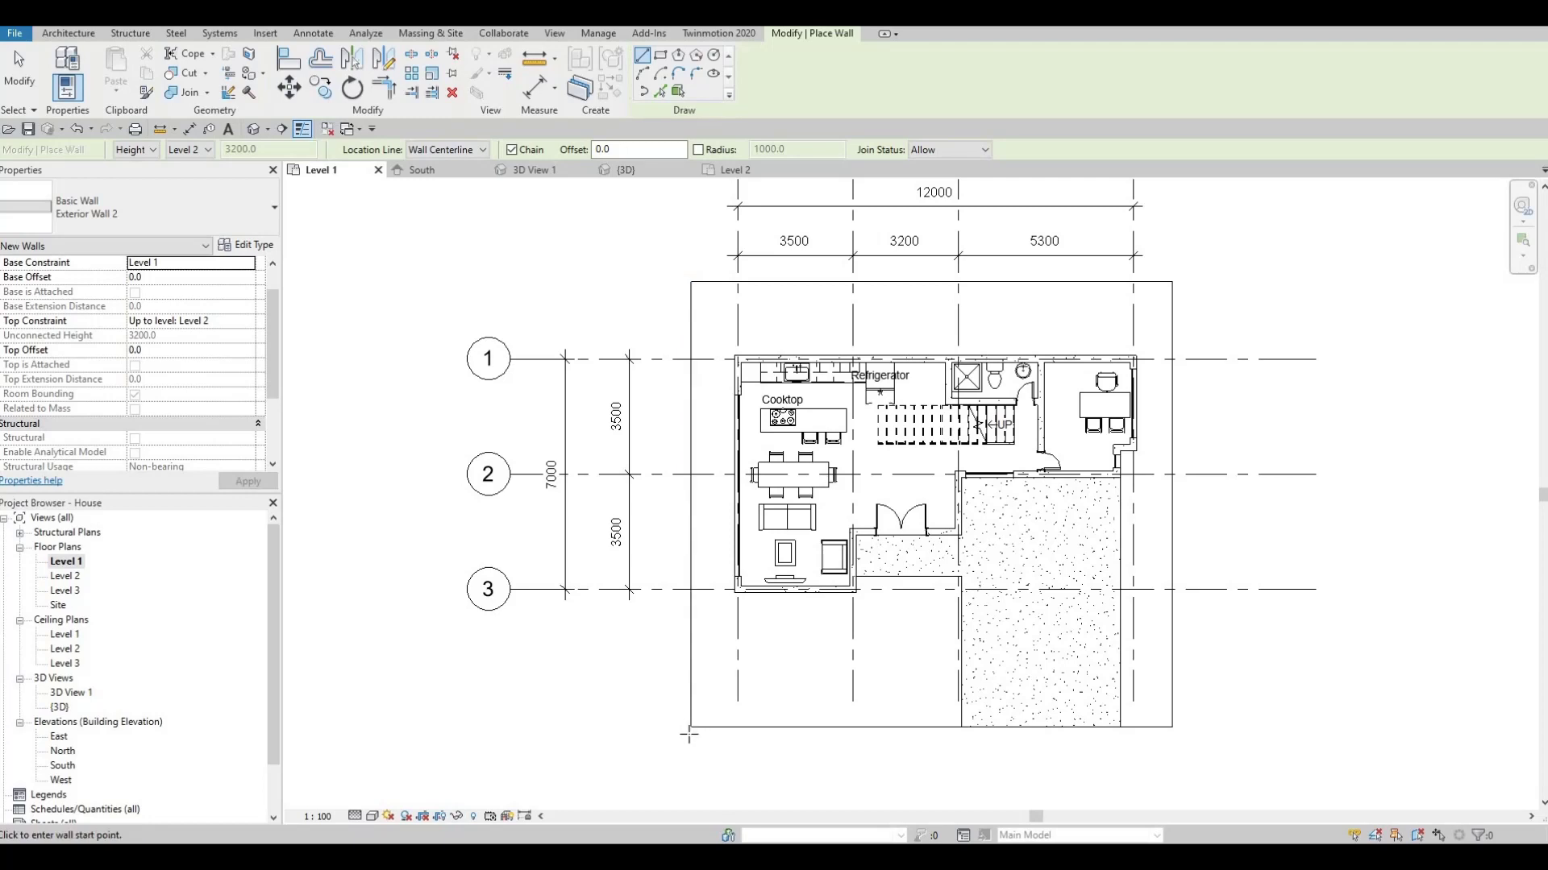
Draw Exterior Wall 2 walls along the west, rear and east edges of the site floor, with the location line at Finish Face: Exterior.
{"action": "scroll", "coordinate": [693, 726], "scroll_direction": "up", "scroll_amount": 2}
{"action": "left_click", "coordinate": [487, 147]}
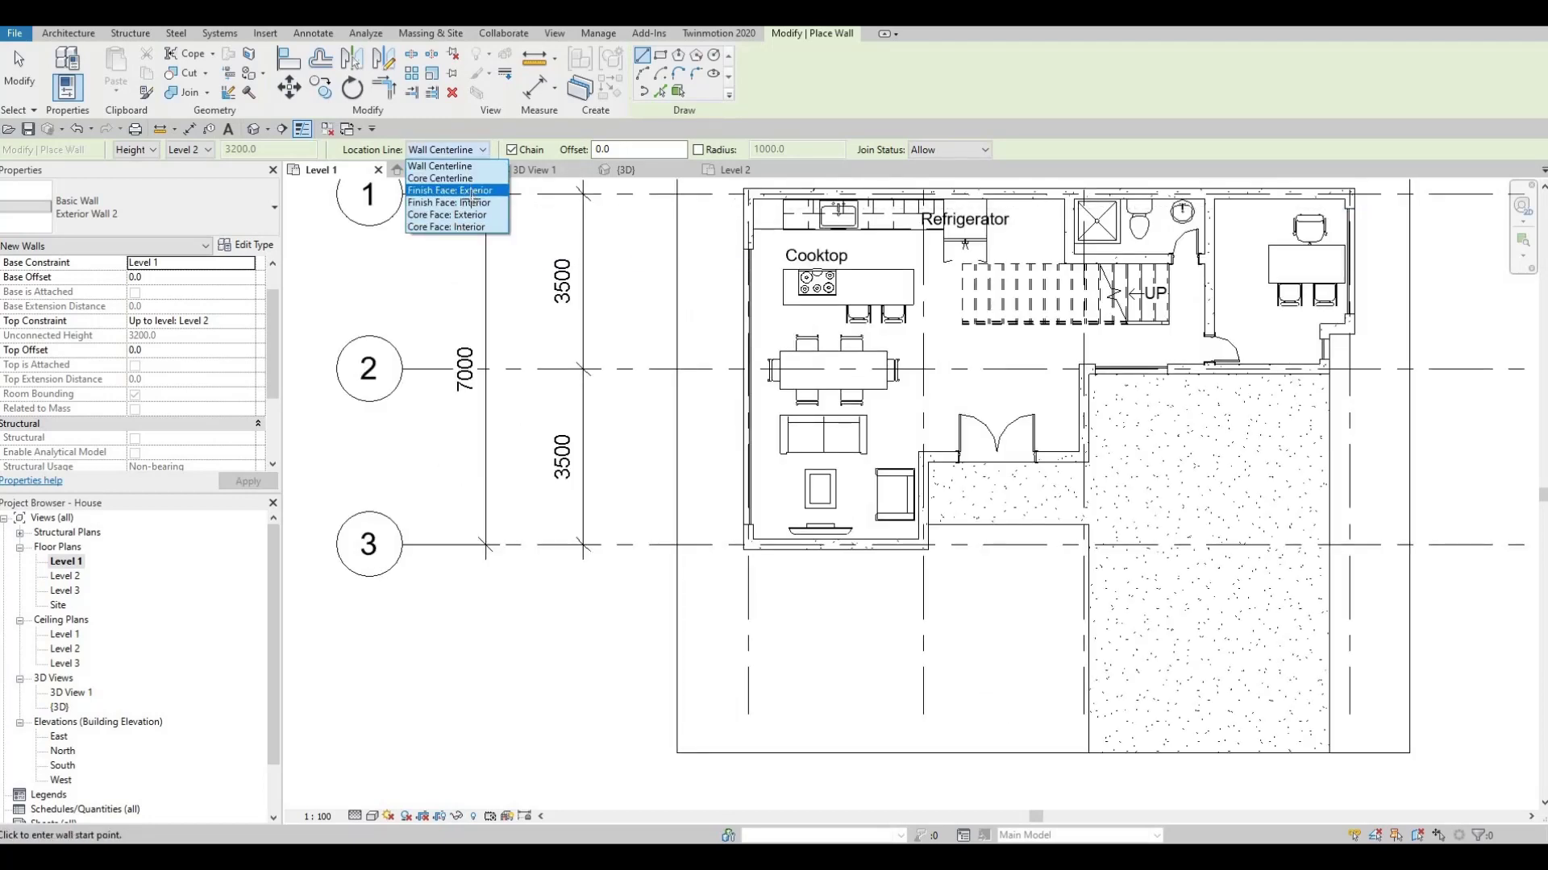
{"action": "left_click", "coordinate": [449, 190]}
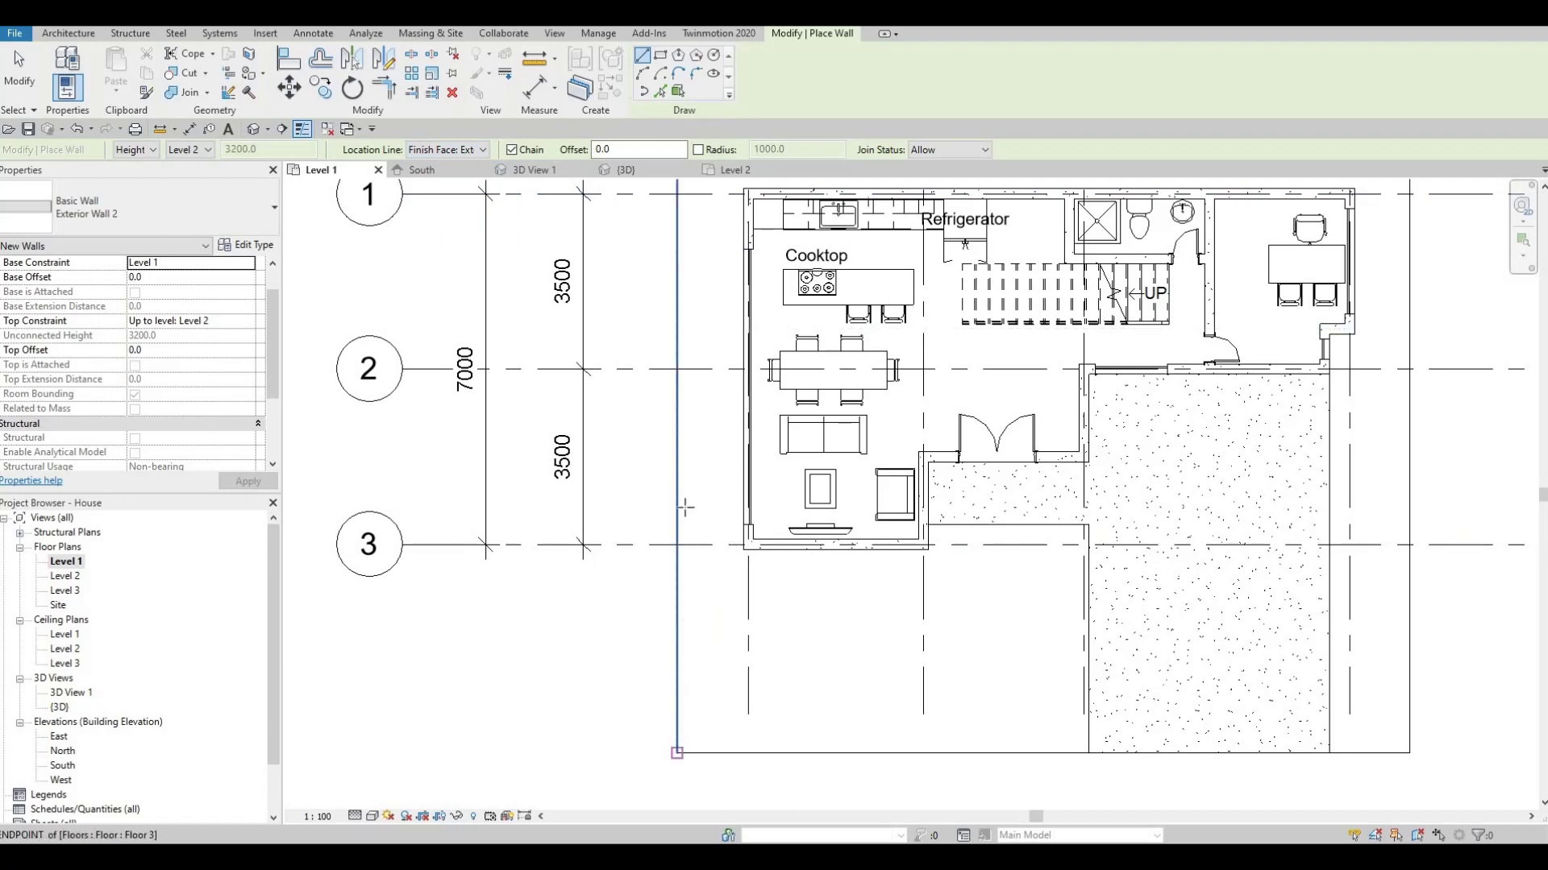
{"action": "left_click", "coordinate": [677, 754]}
{"action": "middle_click_drag", "start_coordinate": [691, 465], "coordinate": [638, 837]}
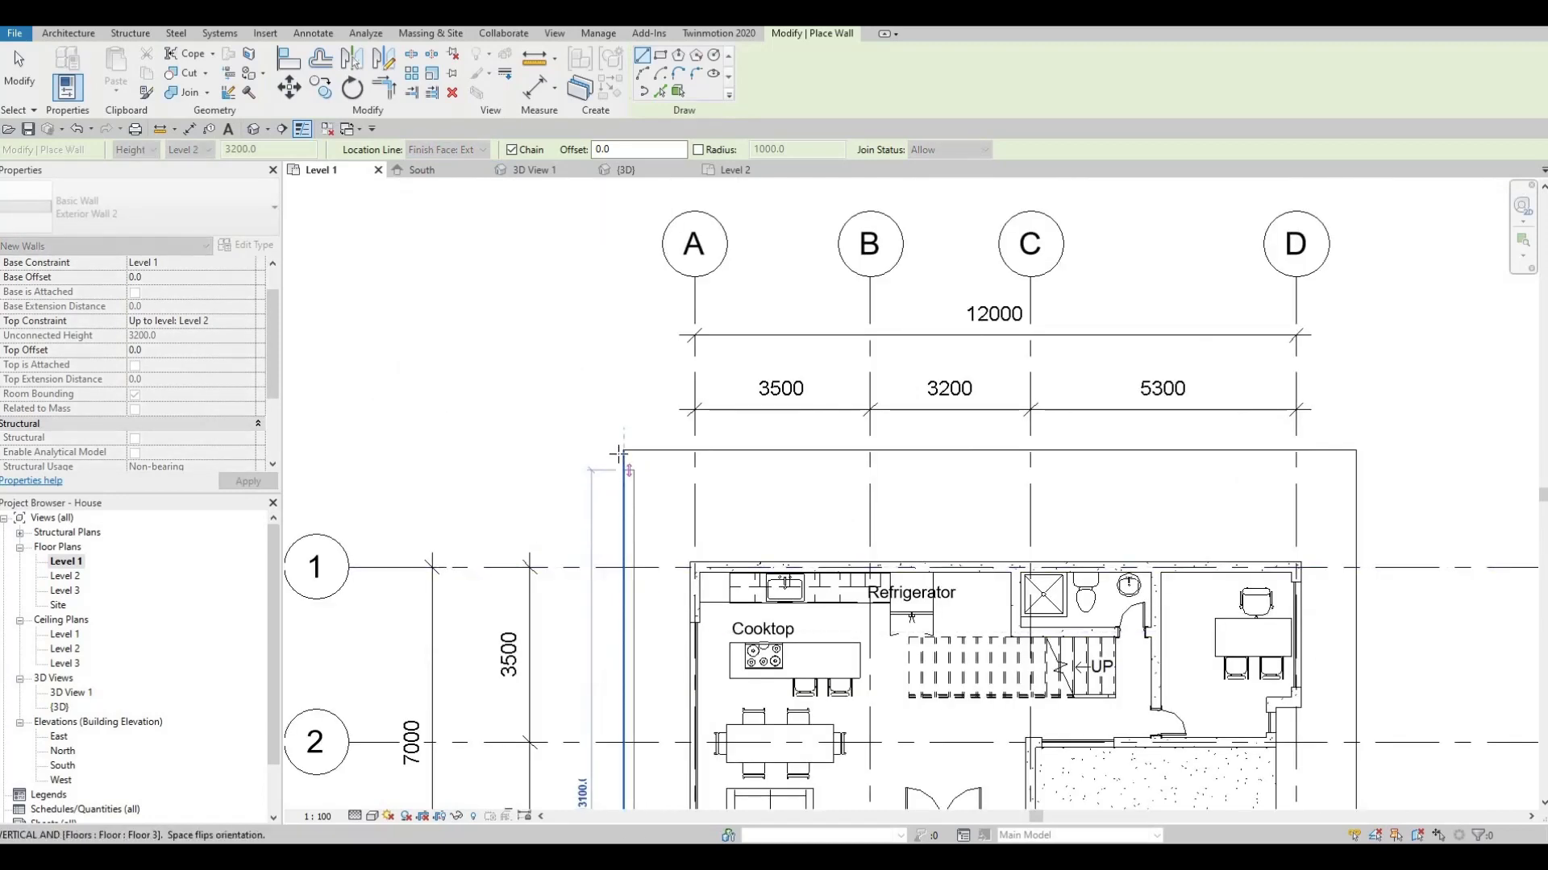
{"action": "left_click", "coordinate": [623, 450]}
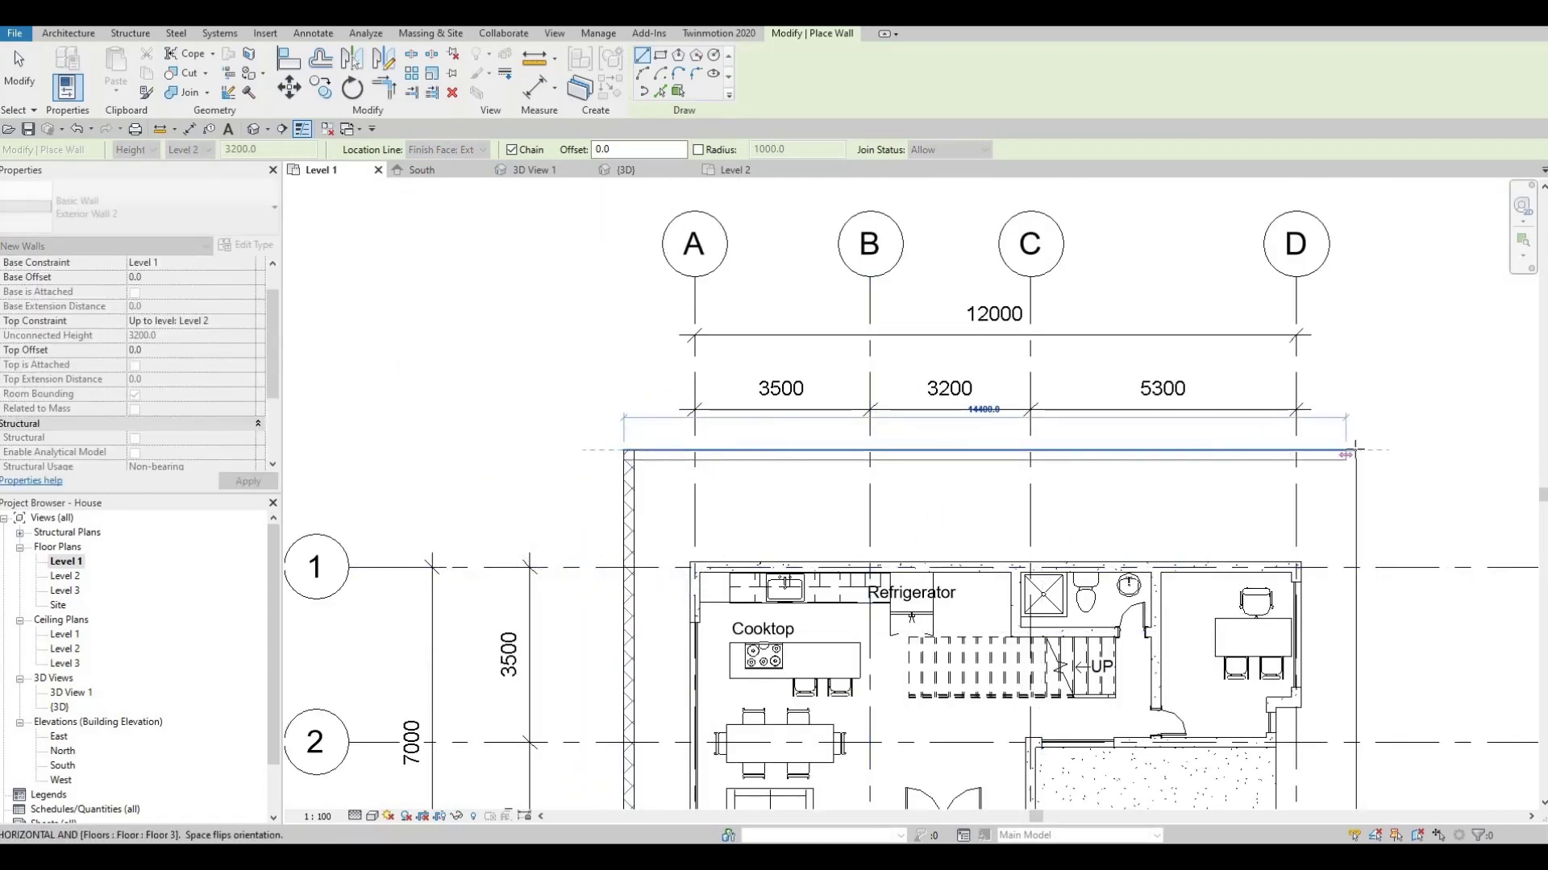
{"action": "left_click", "coordinate": [1355, 450]}
{"action": "middle_click_drag", "start_coordinate": [1355, 620], "coordinate": [1282, 265]}
{"action": "middle_click_drag", "start_coordinate": [1261, 622], "coordinate": [1257, 465]}
{"action": "left_click", "coordinate": [1279, 614]}
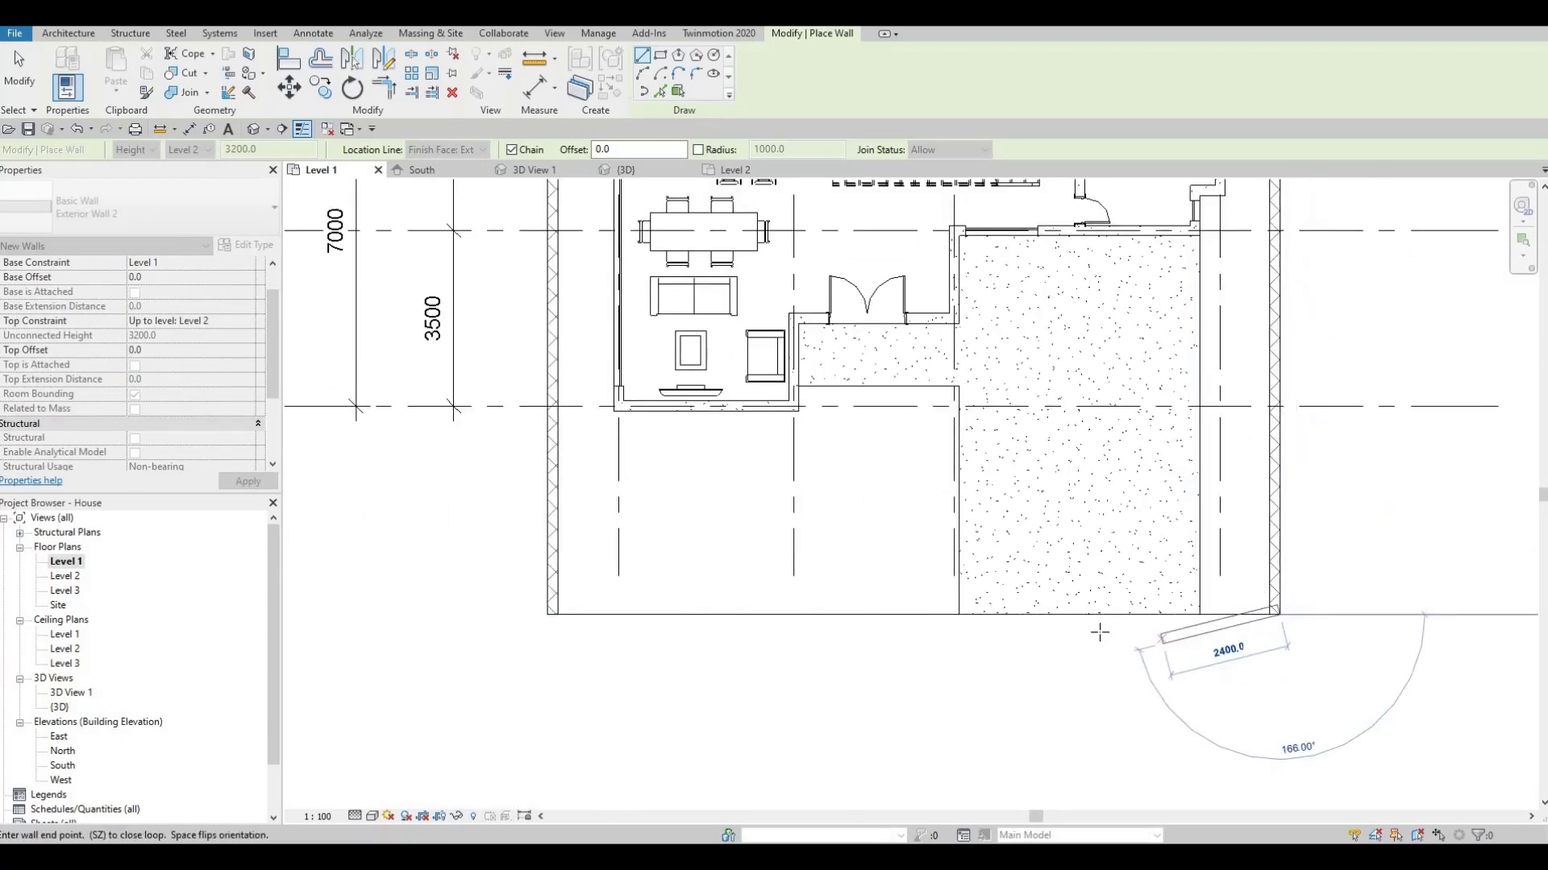
{"action": "key", "text": "Escape"}
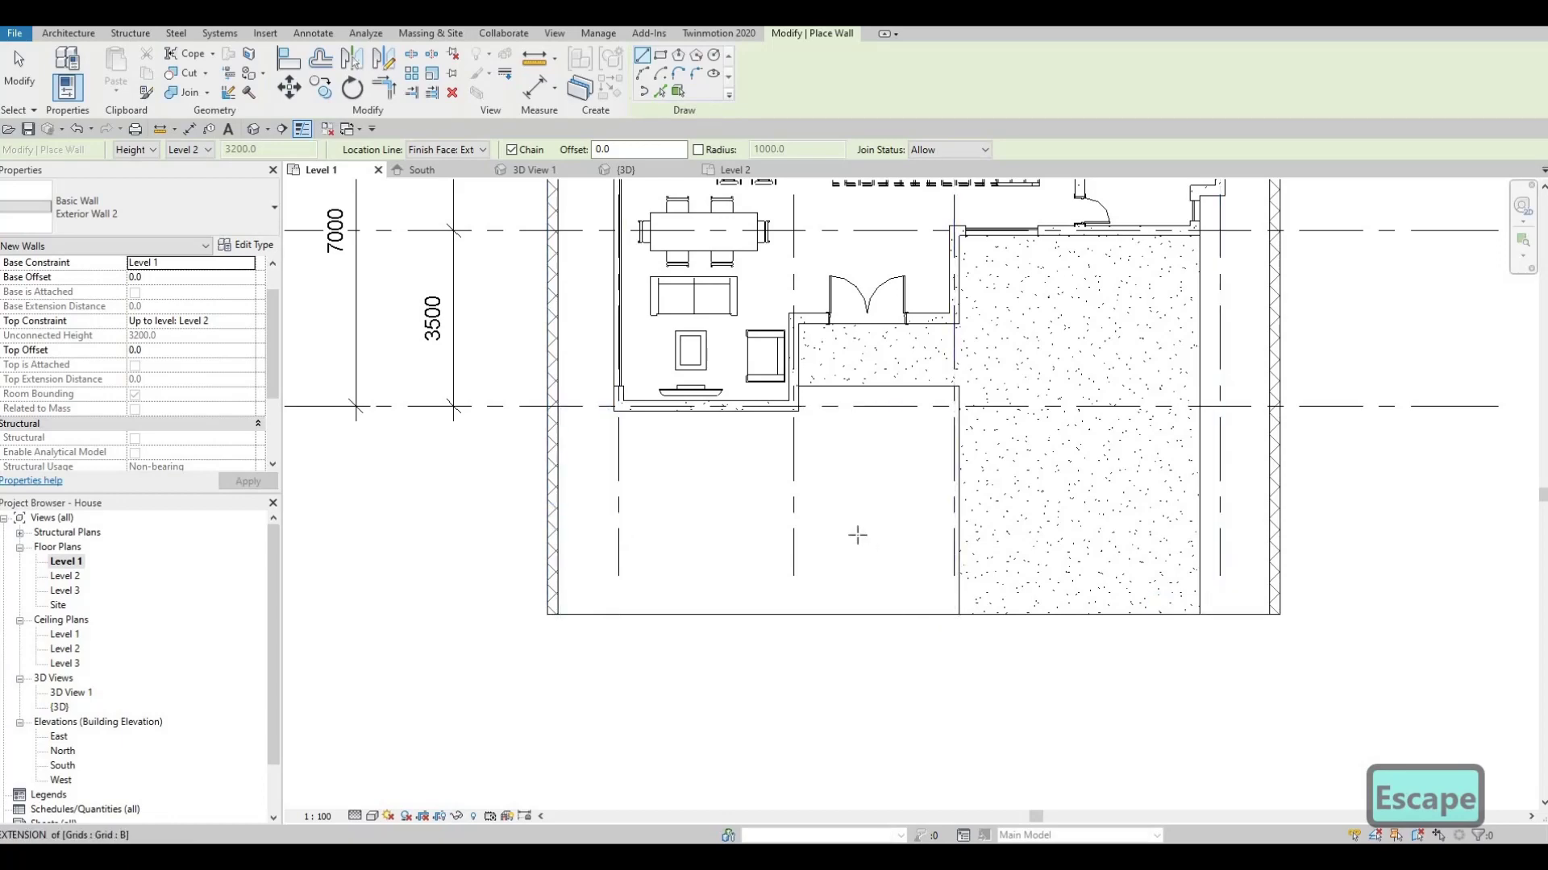
{"action": "scroll", "coordinate": [853, 632], "scroll_direction": "down", "scroll_amount": 4}
{"action": "scroll", "coordinate": [688, 558], "scroll_direction": "down", "scroll_amount": 1}
{"action": "key", "text": "Escape"}
{"action": "key", "text": "Escape"}
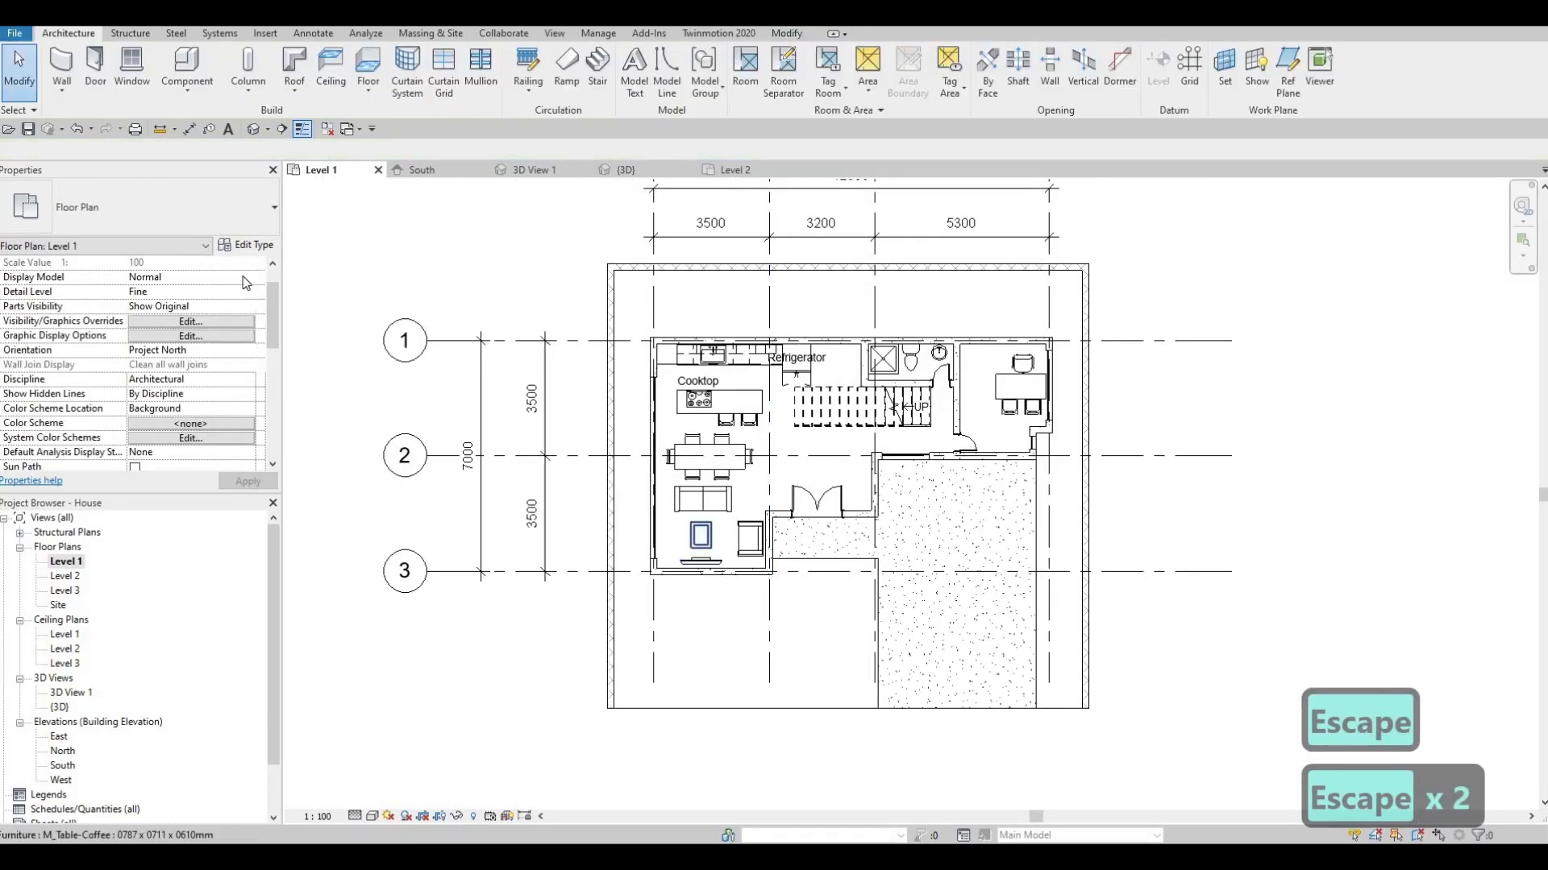
{"action": "key", "text": "Escape"}
In the default 3D view, lower the top of the east boundary wall to a height of about 1930 mm.
{"action": "left_click", "coordinate": [252, 129]}
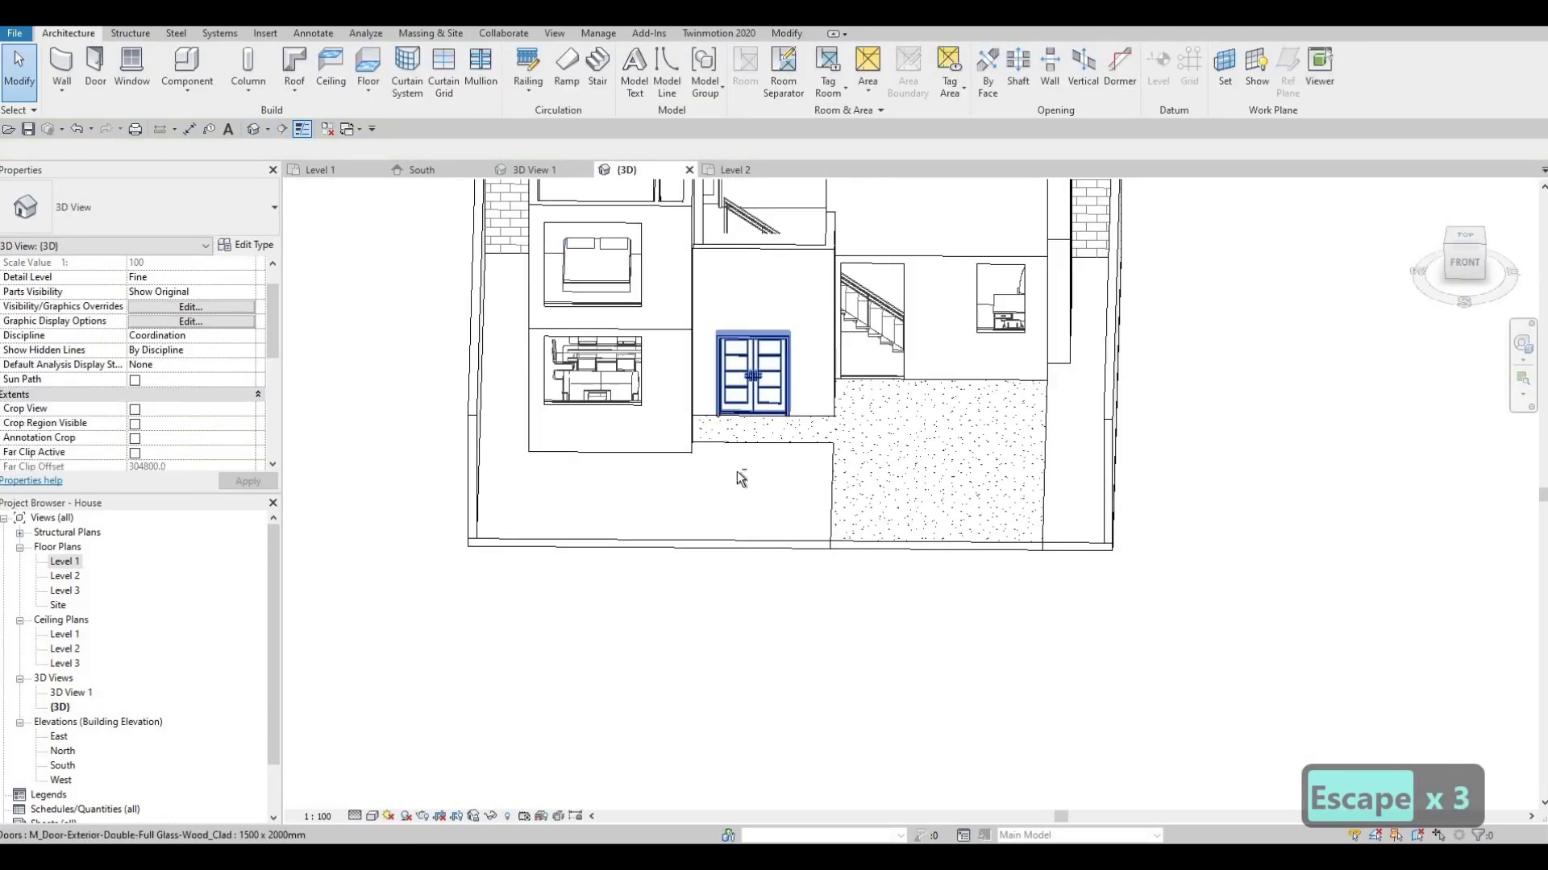
{"action": "scroll", "coordinate": [644, 471], "scroll_direction": "up", "scroll_amount": 2}
{"action": "middle_click_drag", "start_coordinate": [645, 471], "coordinate": [971, 360], "text": "shift"}
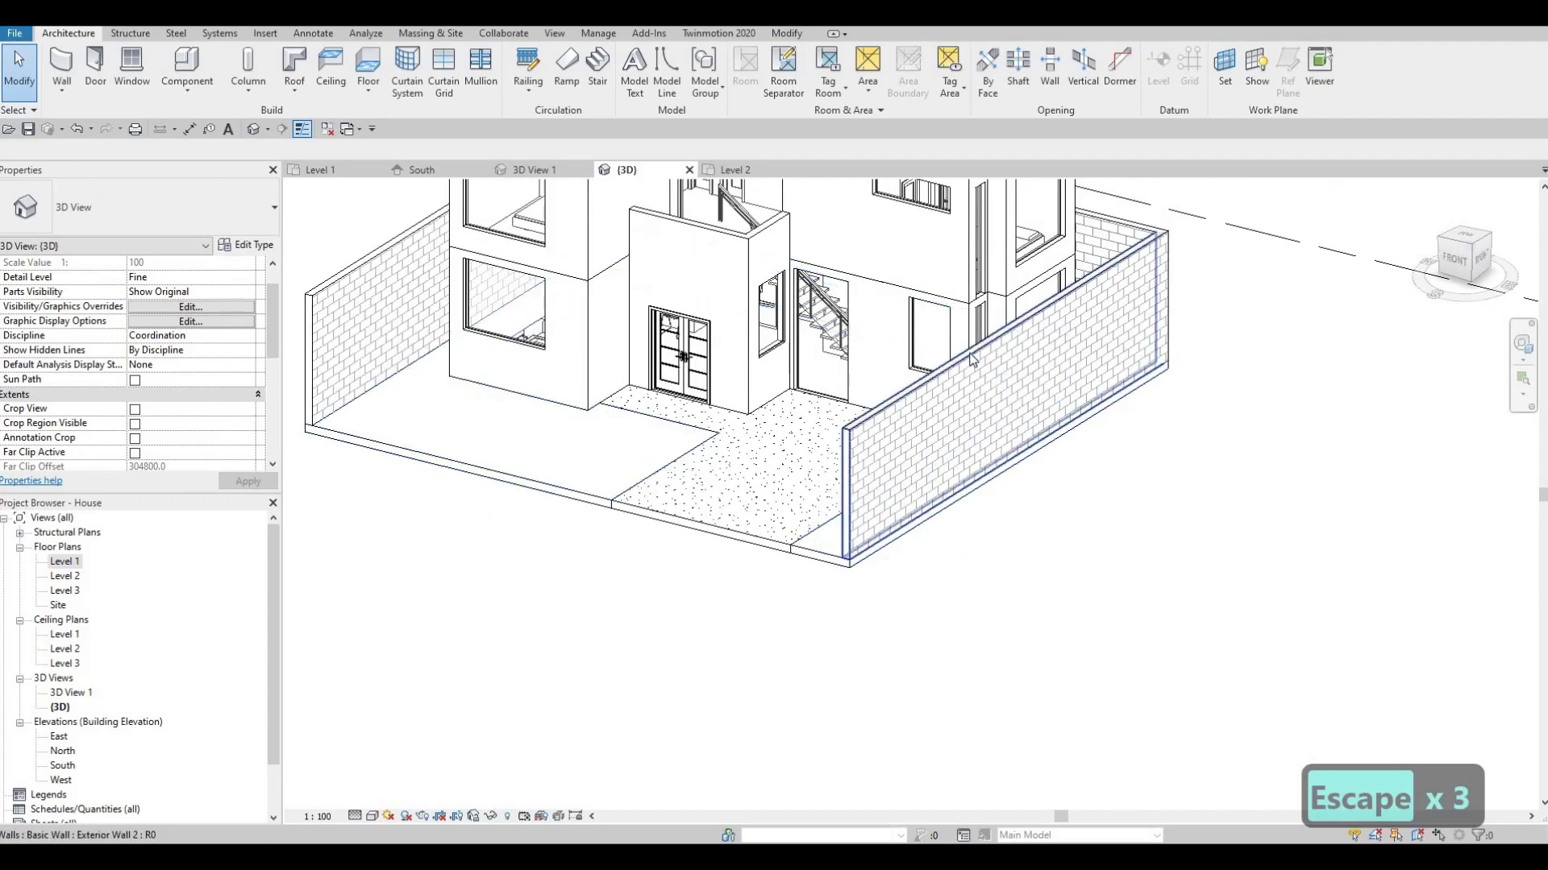
{"action": "left_click", "coordinate": [991, 348]}
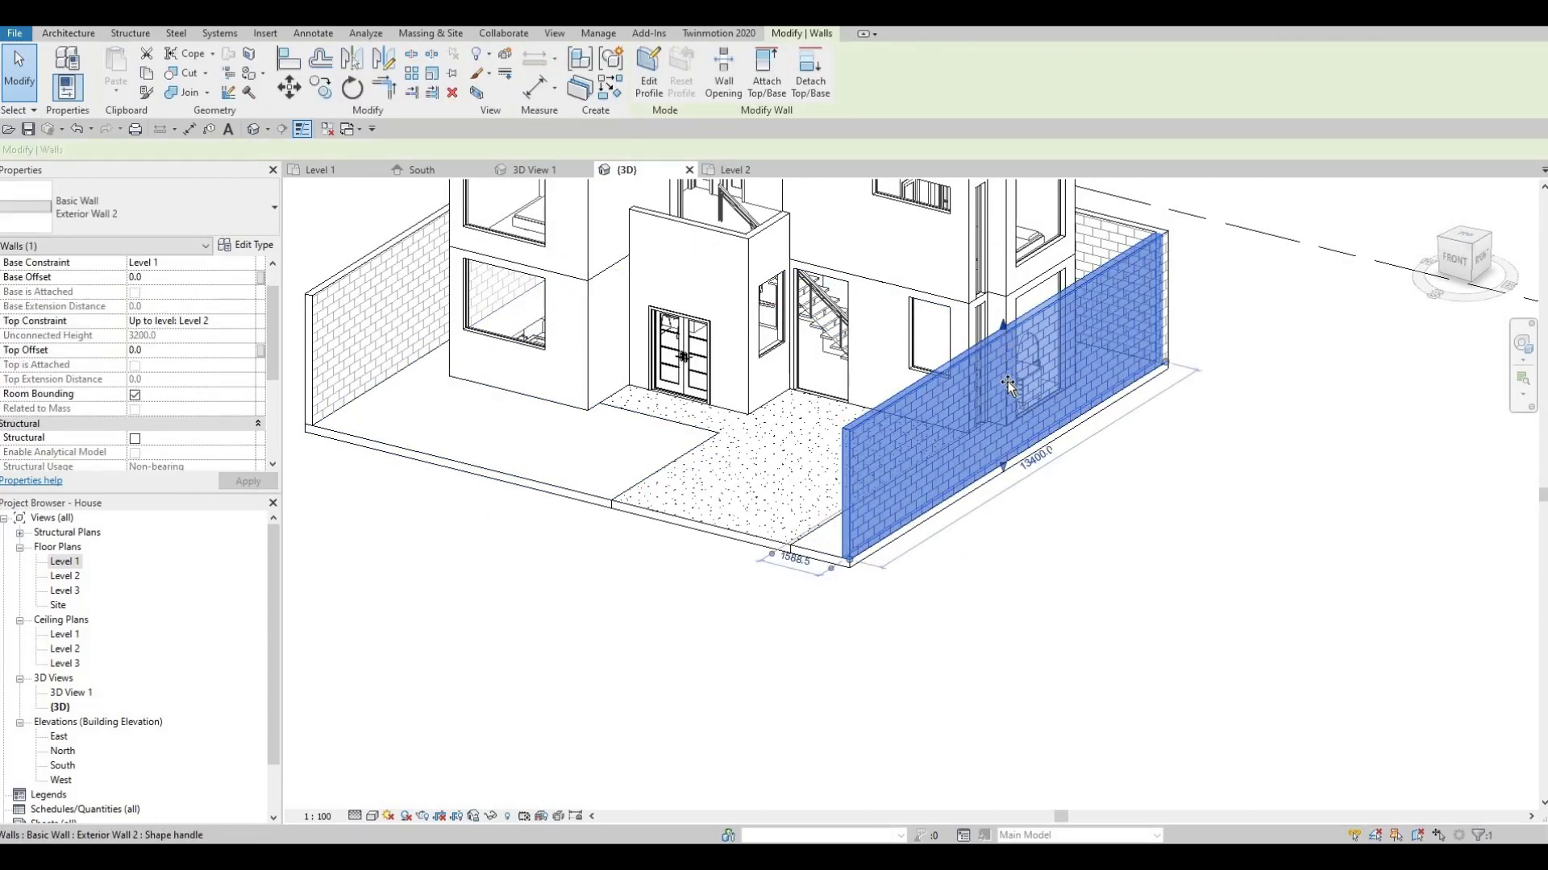
{"action": "left_click_drag", "start_coordinate": [1008, 386], "coordinate": [999, 390]}
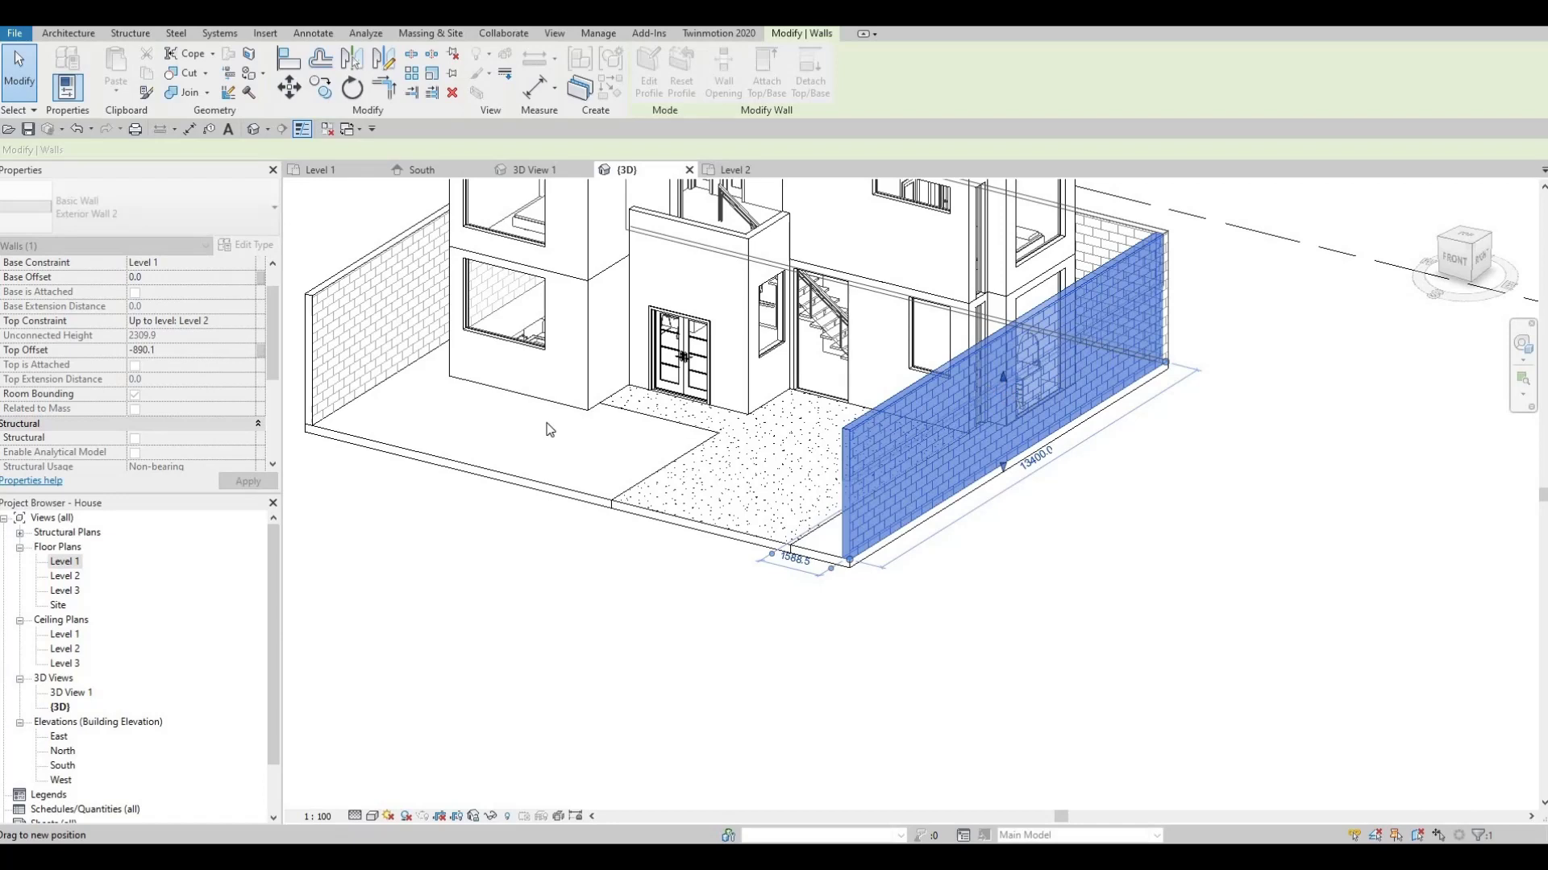
Try a top offset of 1500 on the east boundary wall and undo the change.
{"action": "left_click", "coordinate": [197, 350]}
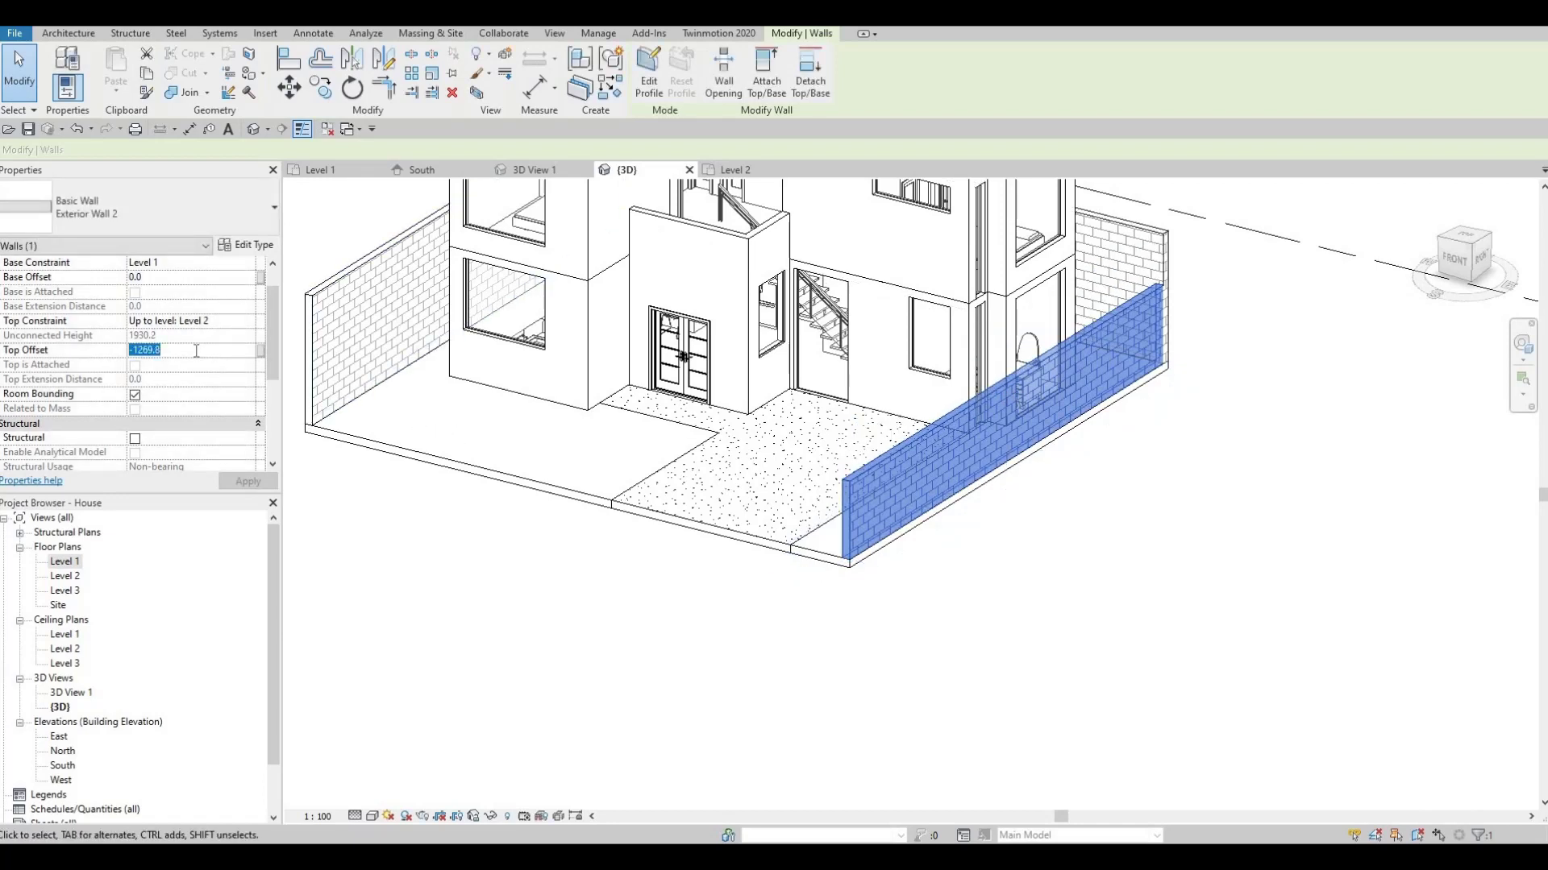
{"action": "type", "text": "1500"}
{"action": "key", "text": "Return"}
{"action": "key", "text": "Escape"}
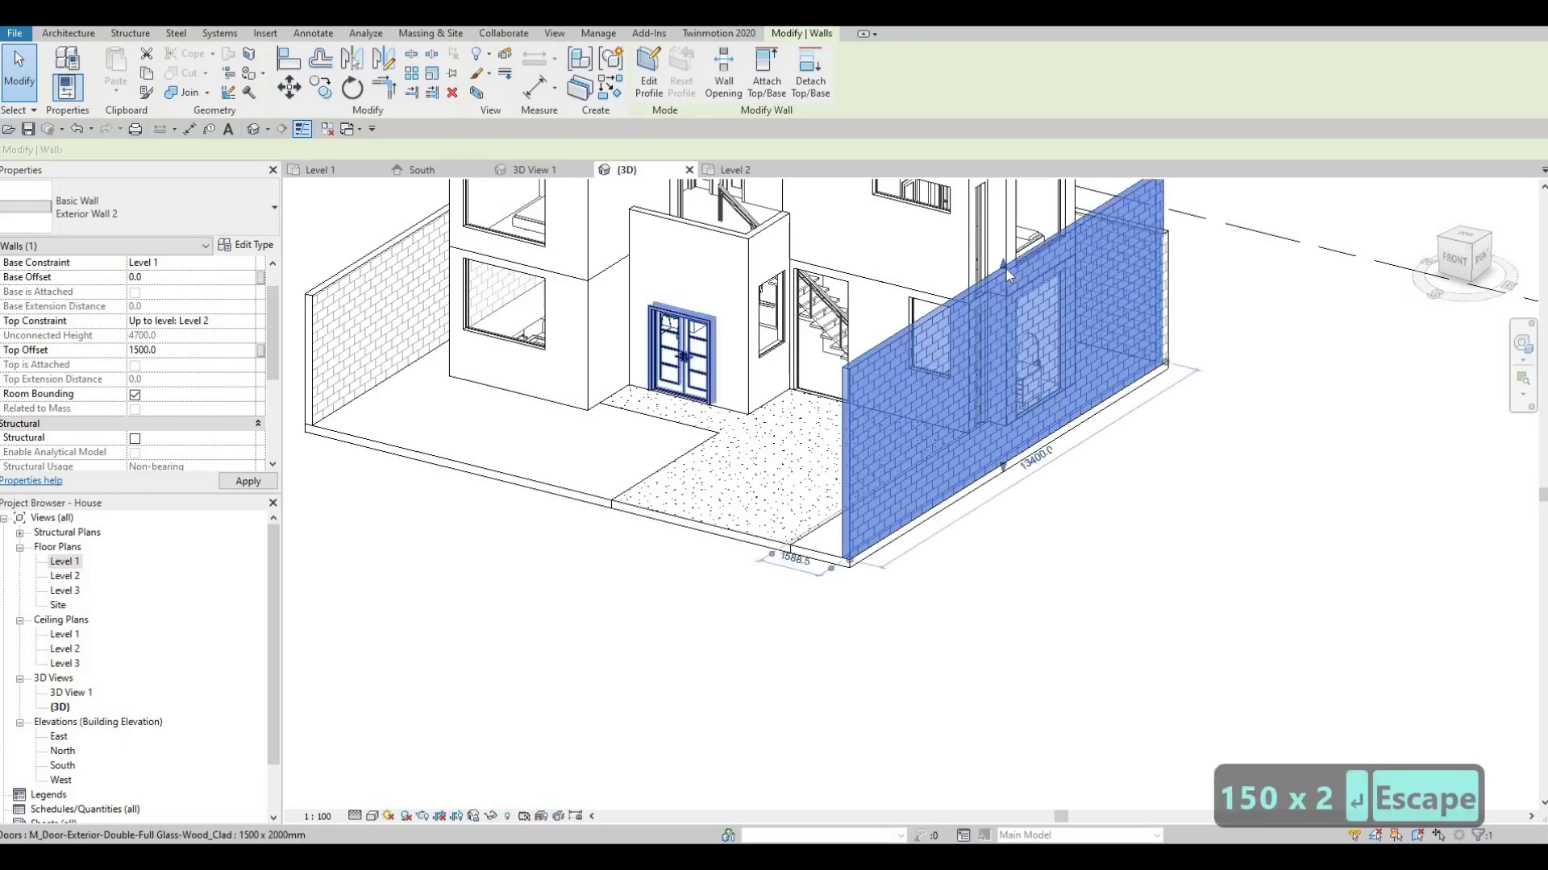
{"action": "key", "text": "ctrl+z"}
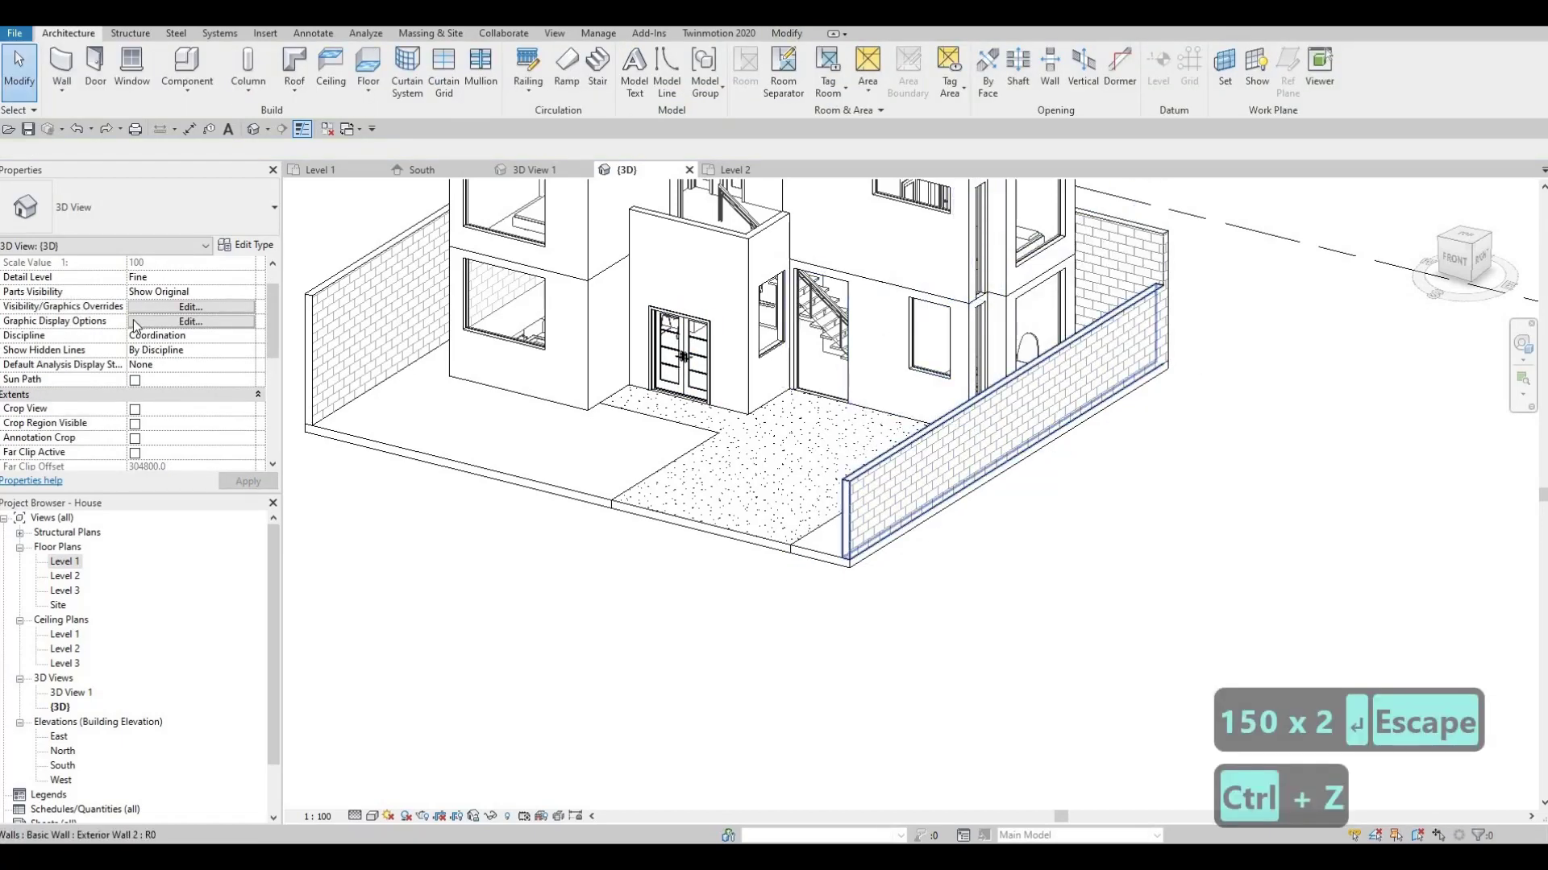
Set the top offset of the east boundary wall to -1500.
{"action": "left_click", "coordinate": [951, 452]}
{"action": "left_click", "coordinate": [176, 352]}
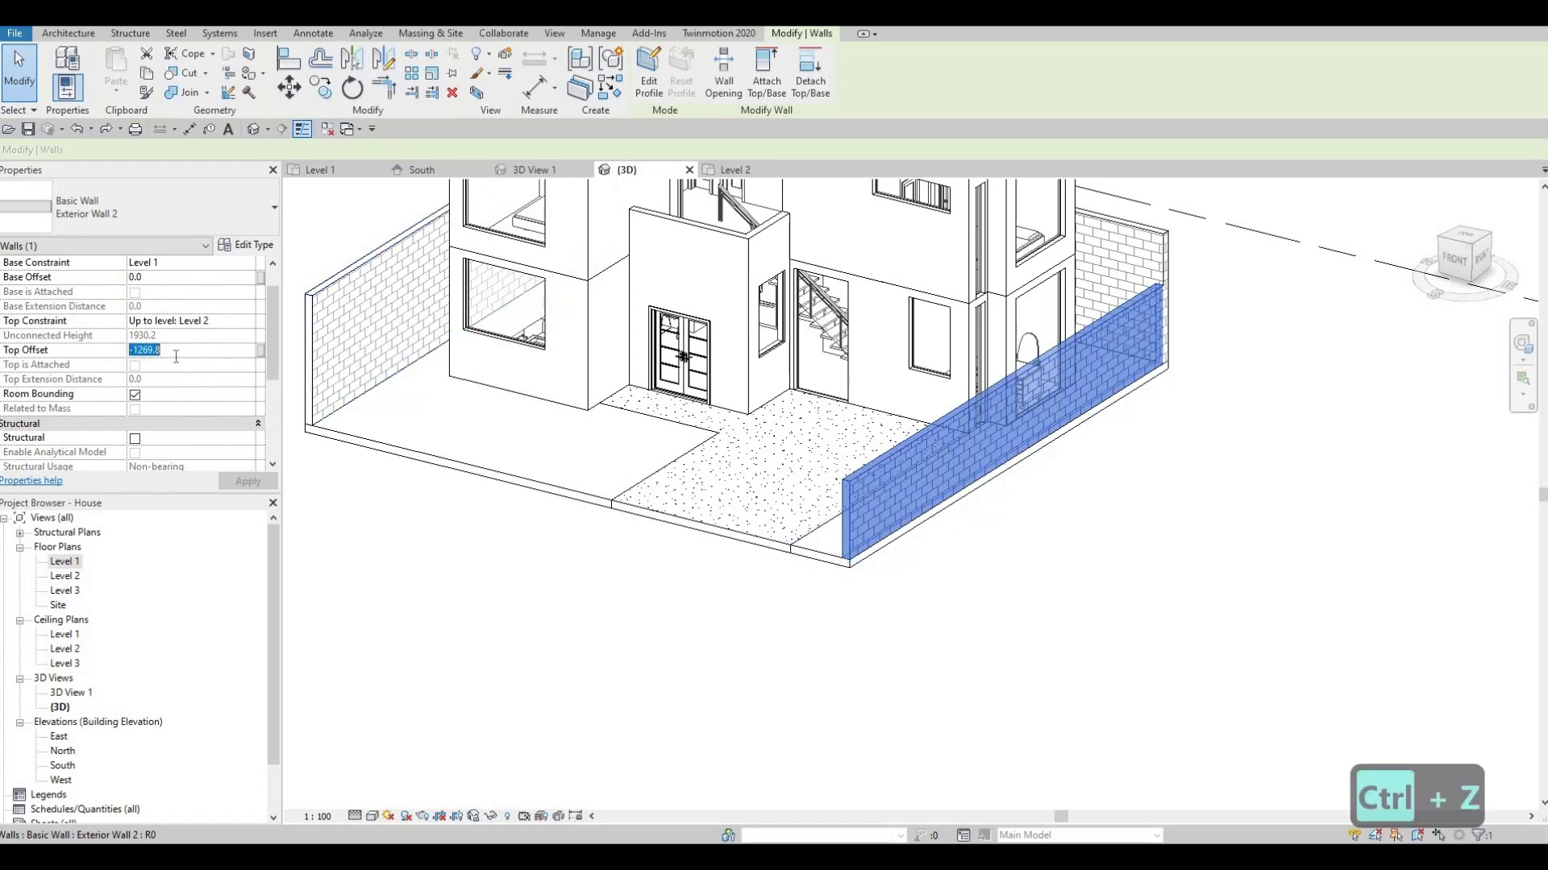
{"action": "type", "text": "-1500"}
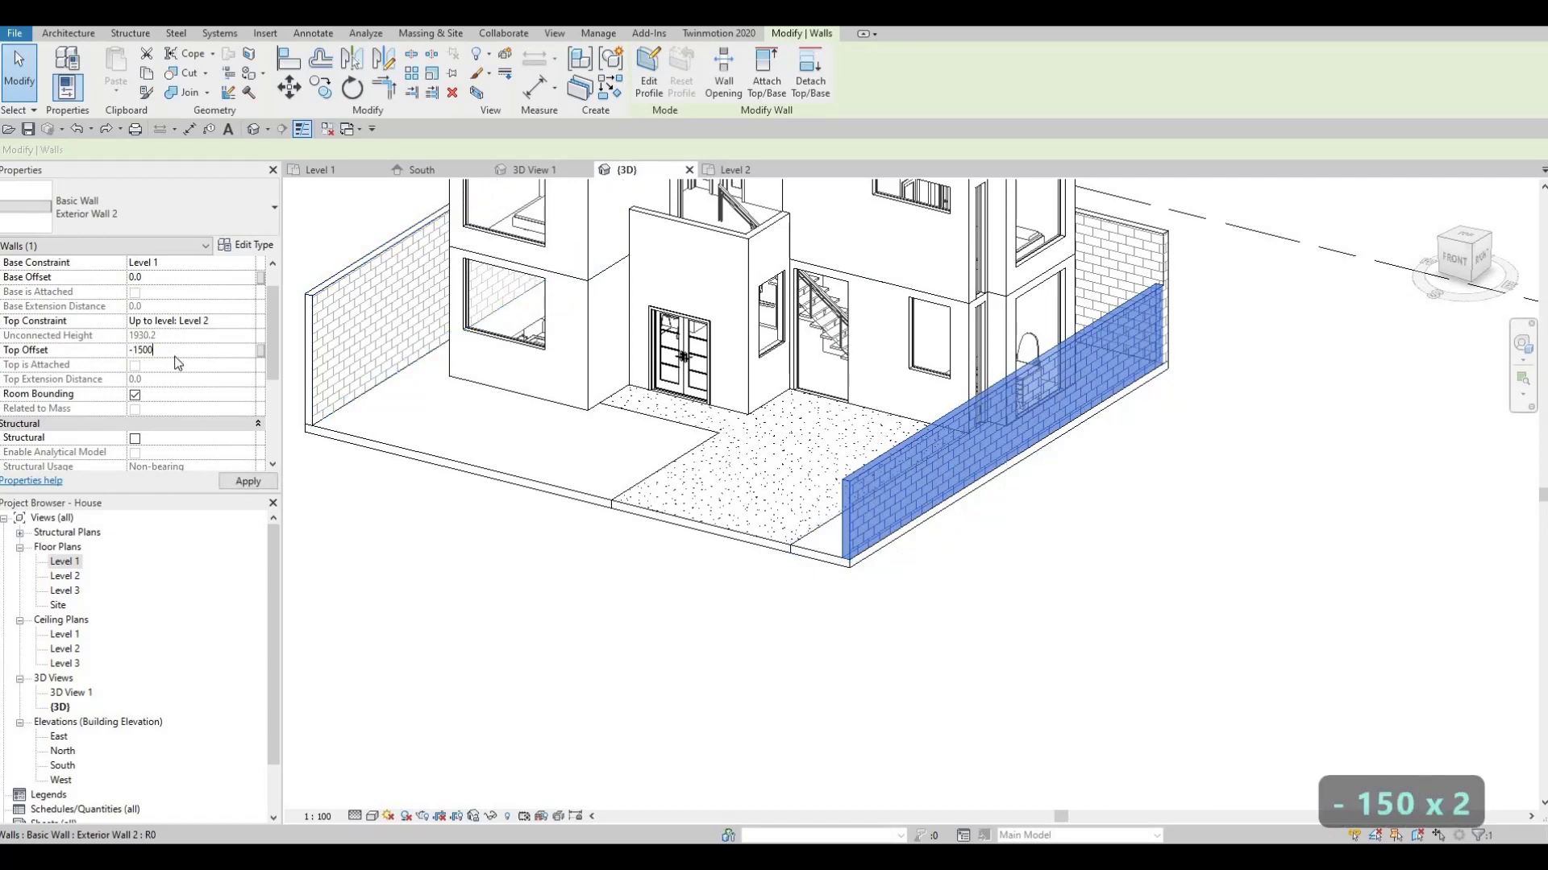
{"action": "key", "text": "Return"}
Set the top offset of the rear and west boundary walls to -1500 to match the east one.
{"action": "left_click", "coordinate": [1126, 246]}
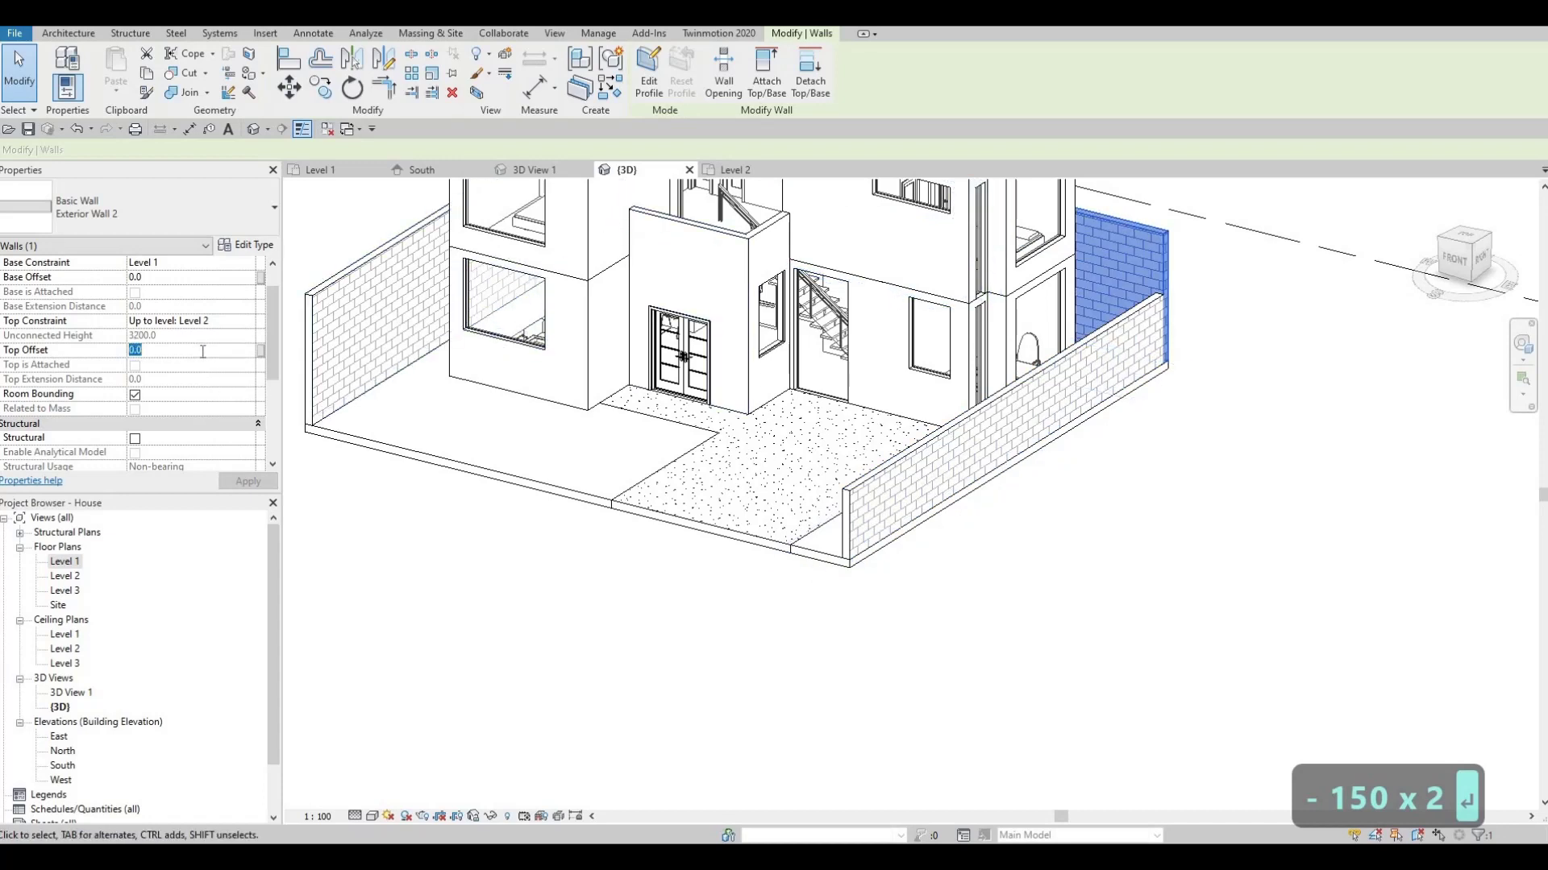
{"action": "type", "text": "-1500"}
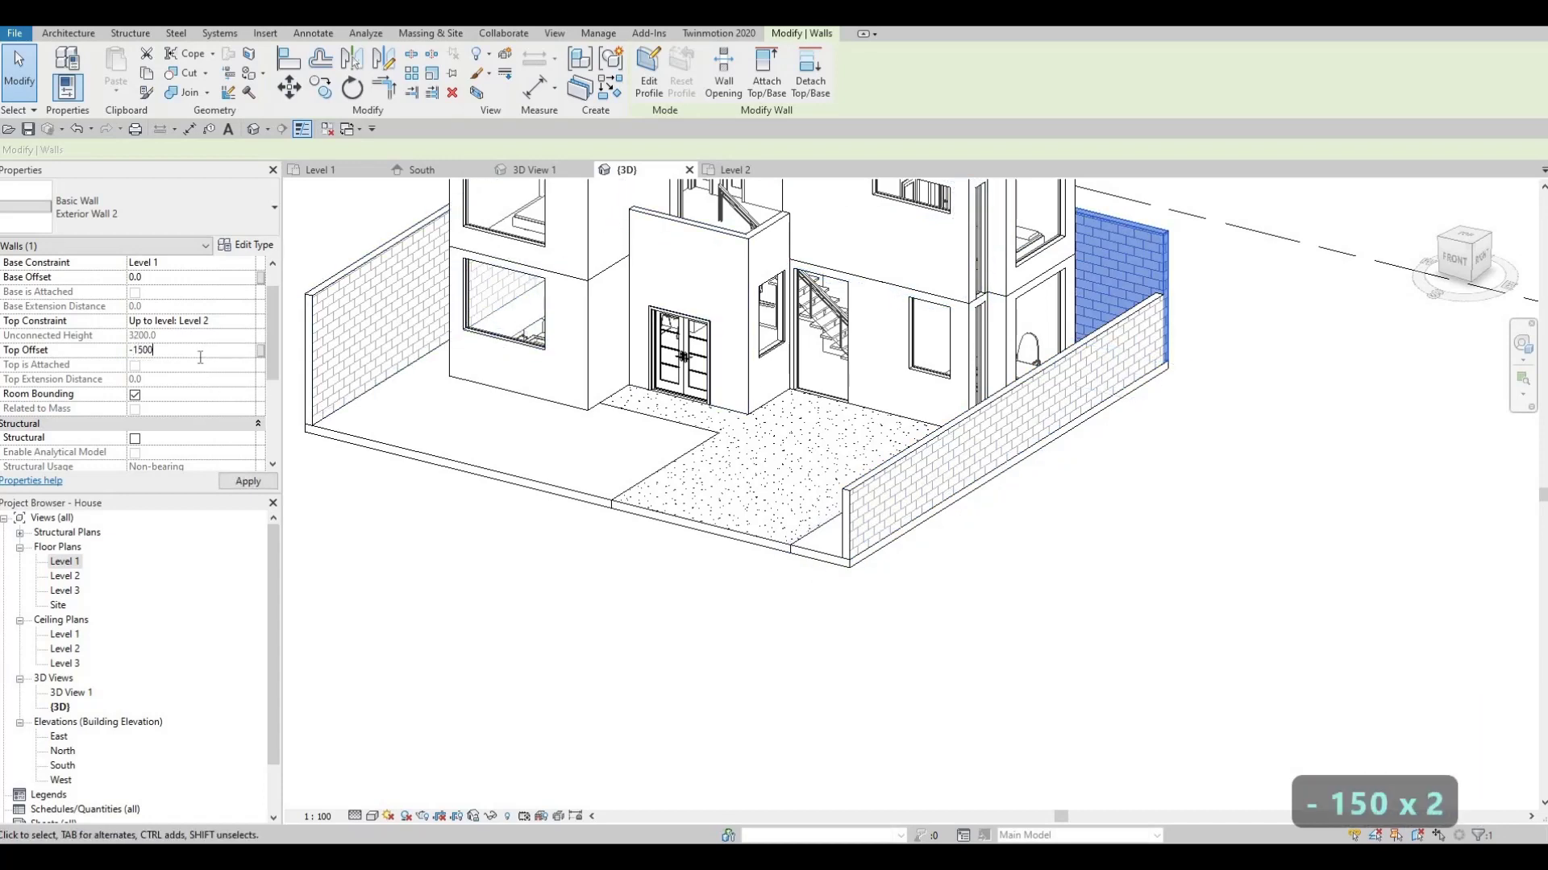
{"action": "left_click", "coordinate": [270, 482]}
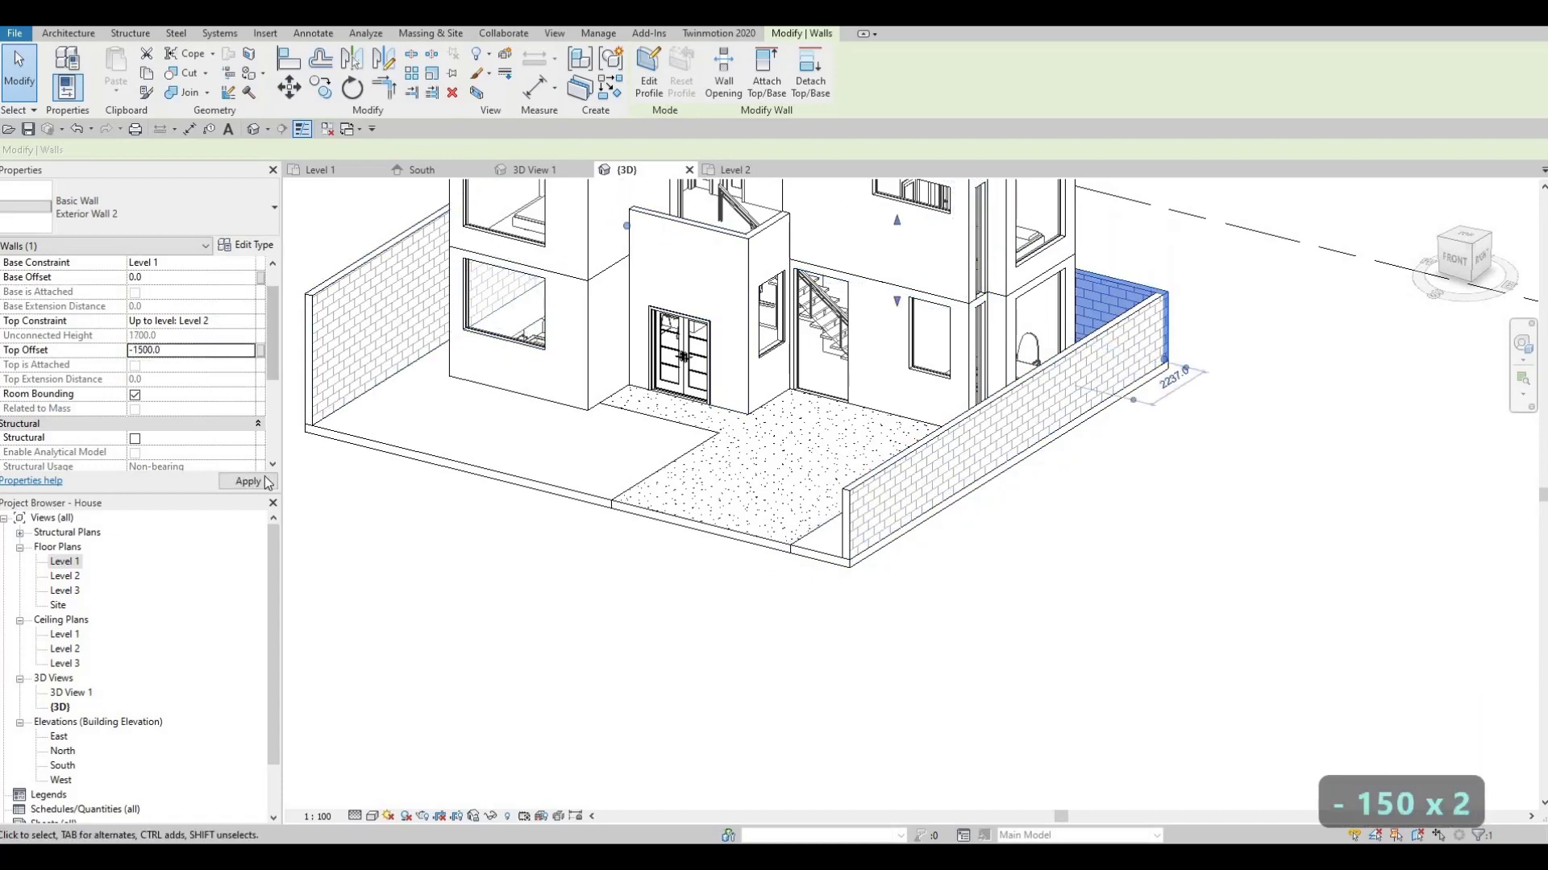
{"action": "left_click", "coordinate": [344, 277]}
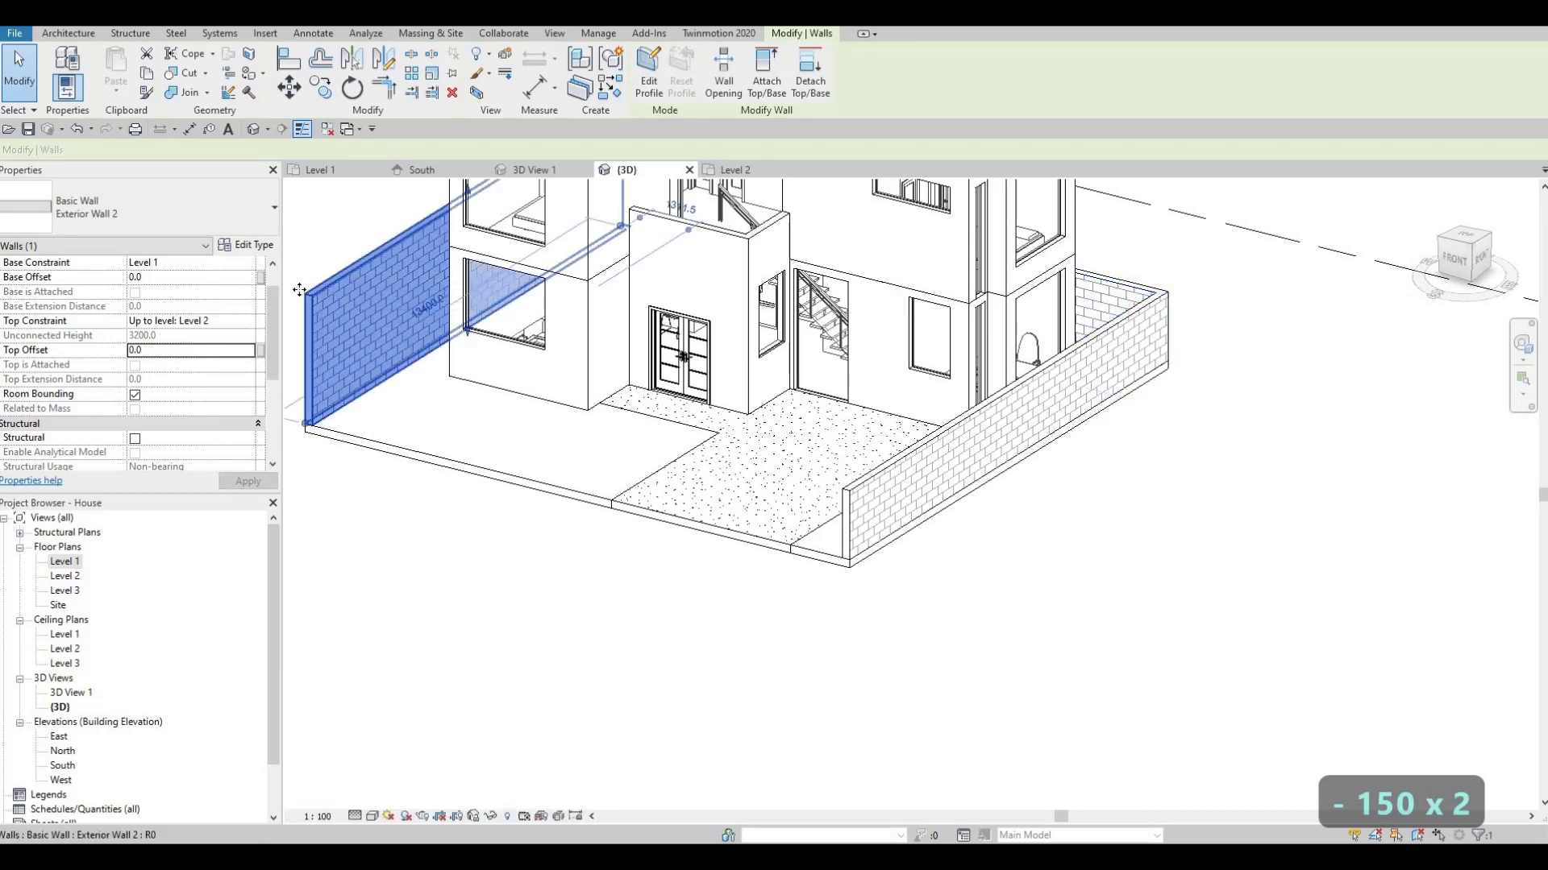
{"action": "left_click", "coordinate": [169, 352]}
{"action": "type", "text": "-1500"}
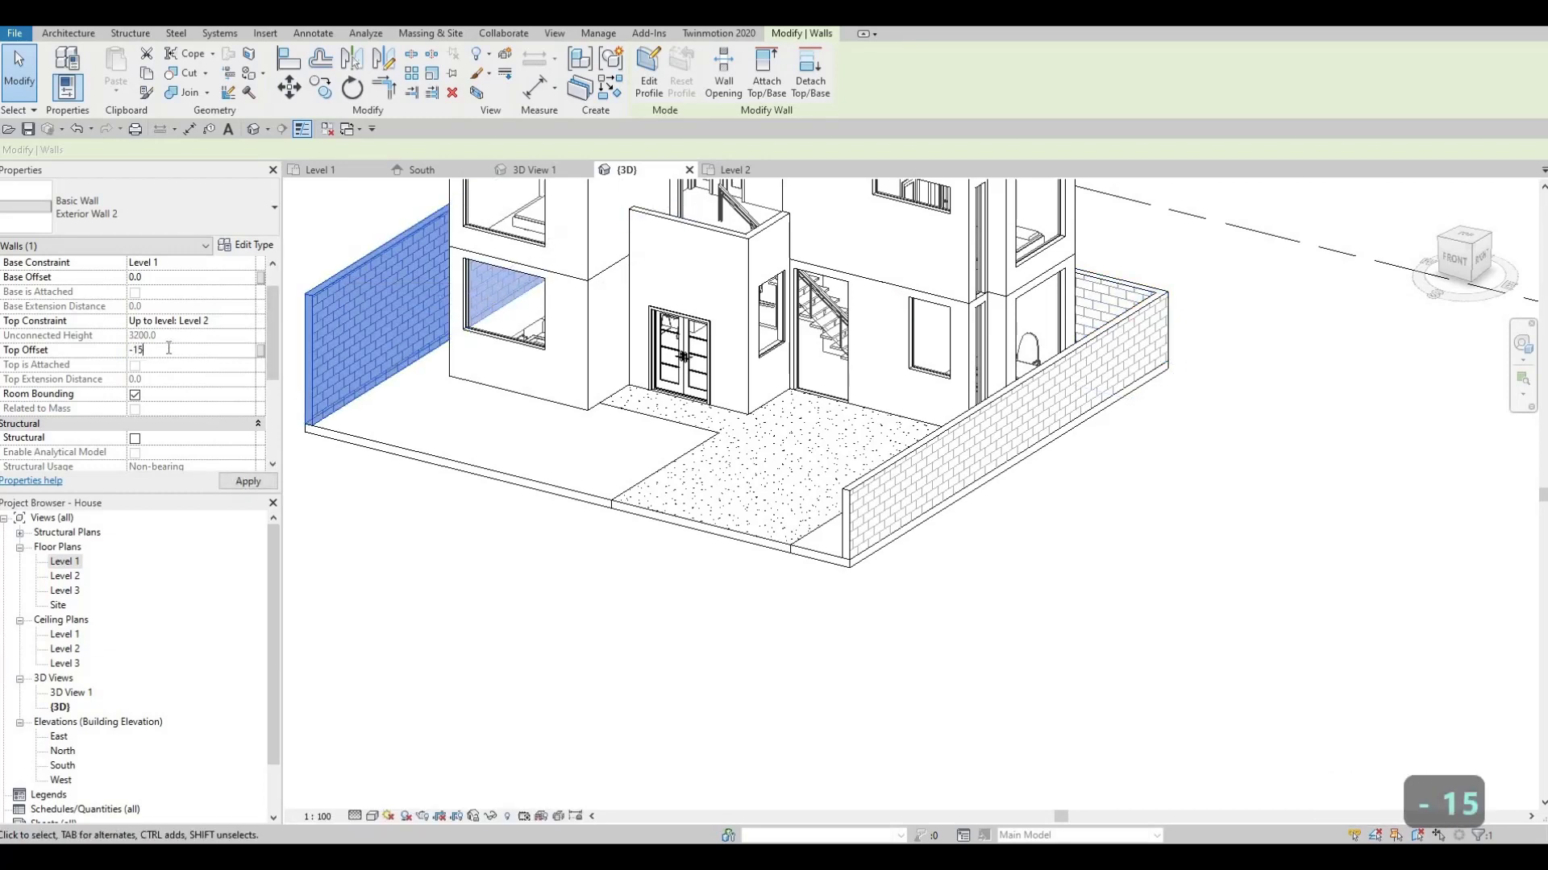
{"action": "left_click", "coordinate": [250, 482]}
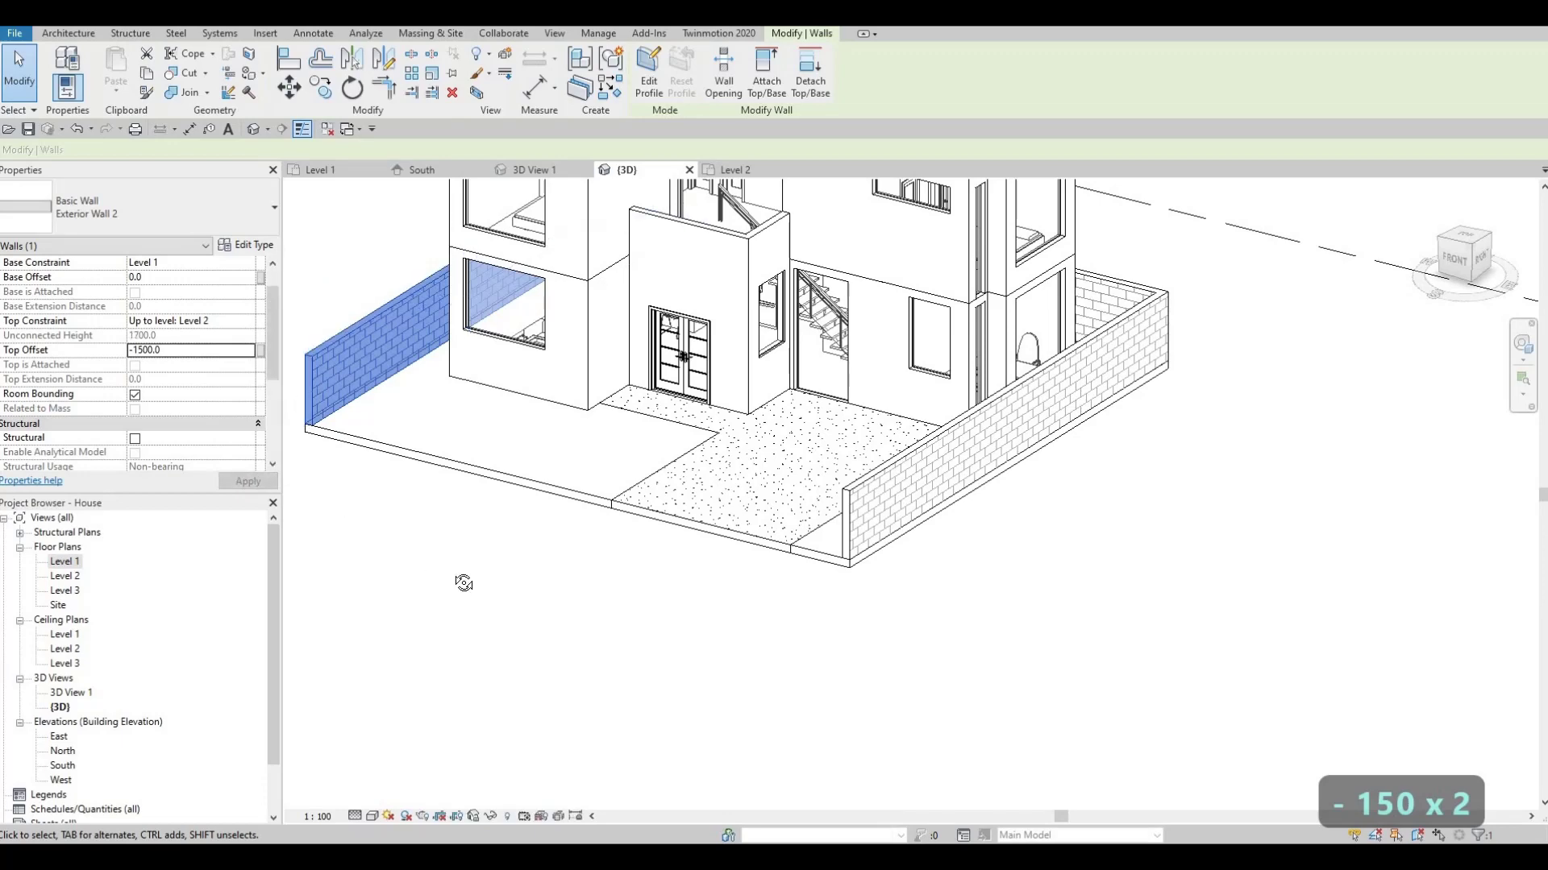
{"action": "key", "text": "Escape"}
{"action": "key", "text": "Escape"}
{"action": "mouse_move", "coordinate": [349, 581]}
{"action": "middle_mouse_down", "text": "shift"}
{"action": "mouse_move", "coordinate": [671, 626]}
{"action": "mouse_move", "coordinate": [559, 708]}
{"action": "mouse_move", "coordinate": [604, 684]}
{"action": "mouse_move", "coordinate": [564, 612]}
{"action": "mouse_move", "coordinate": [525, 623]}
{"action": "mouse_move", "coordinate": [878, 560]}
{"action": "mouse_move", "coordinate": [816, 578]}
{"action": "mouse_move", "coordinate": [712, 553]}
{"action": "mouse_move", "coordinate": [530, 562]}
{"action": "mouse_move", "coordinate": [607, 552]}
{"action": "mouse_move", "coordinate": [570, 558]}
{"action": "mouse_move", "coordinate": [621, 660]}
{"action": "mouse_move", "coordinate": [708, 639]}
{"action": "mouse_move", "coordinate": [723, 611]}
{"action": "middle_mouse_up", "text": "shift"}
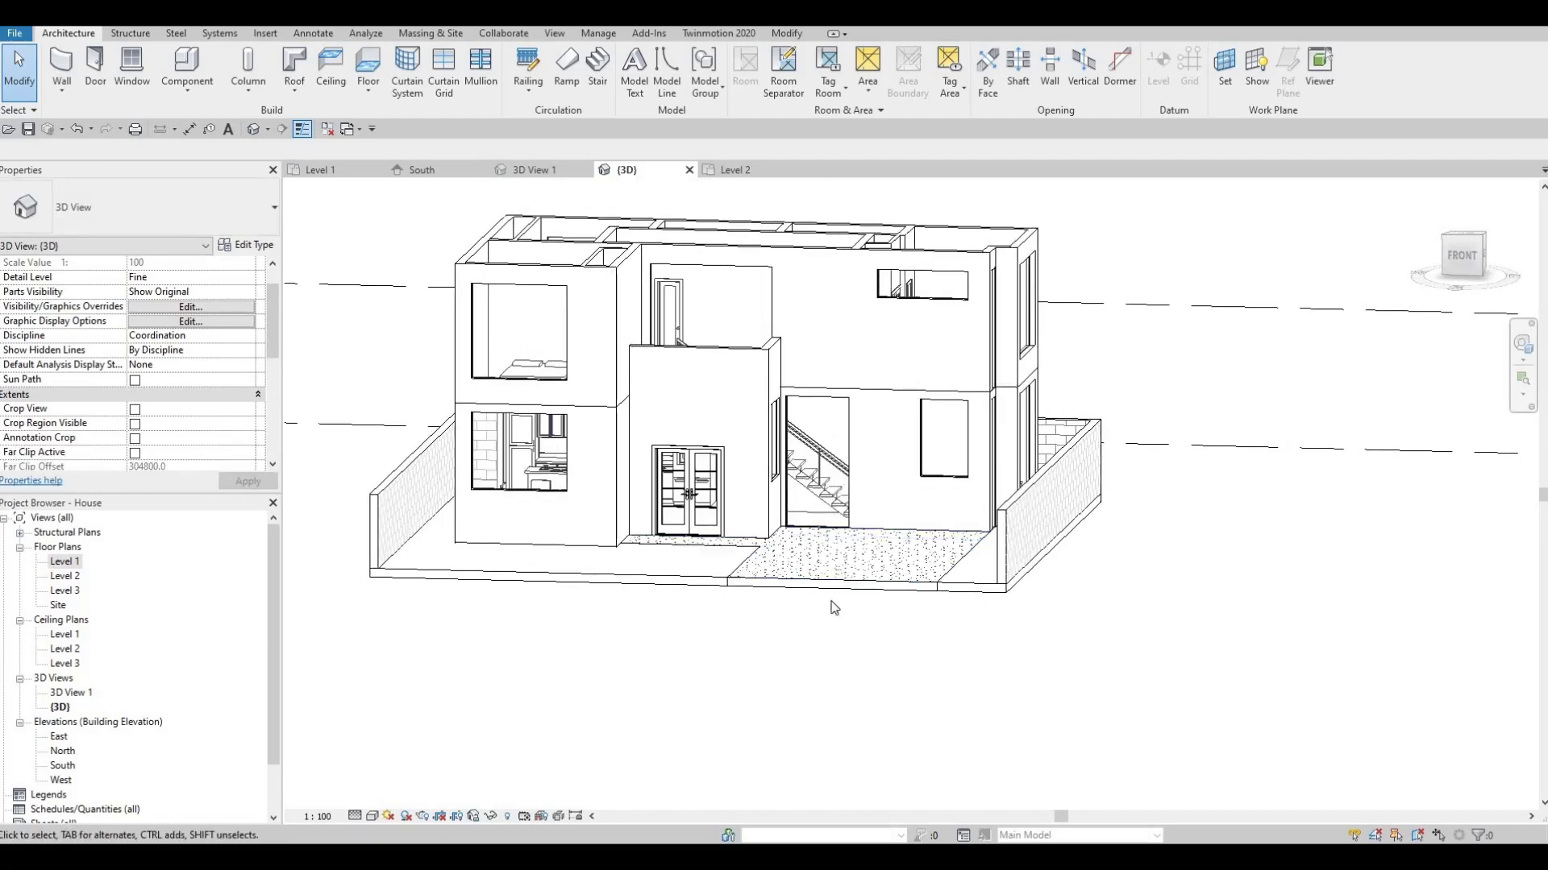
{"action": "middle_click_drag", "start_coordinate": [829, 605], "coordinate": [801, 639]}
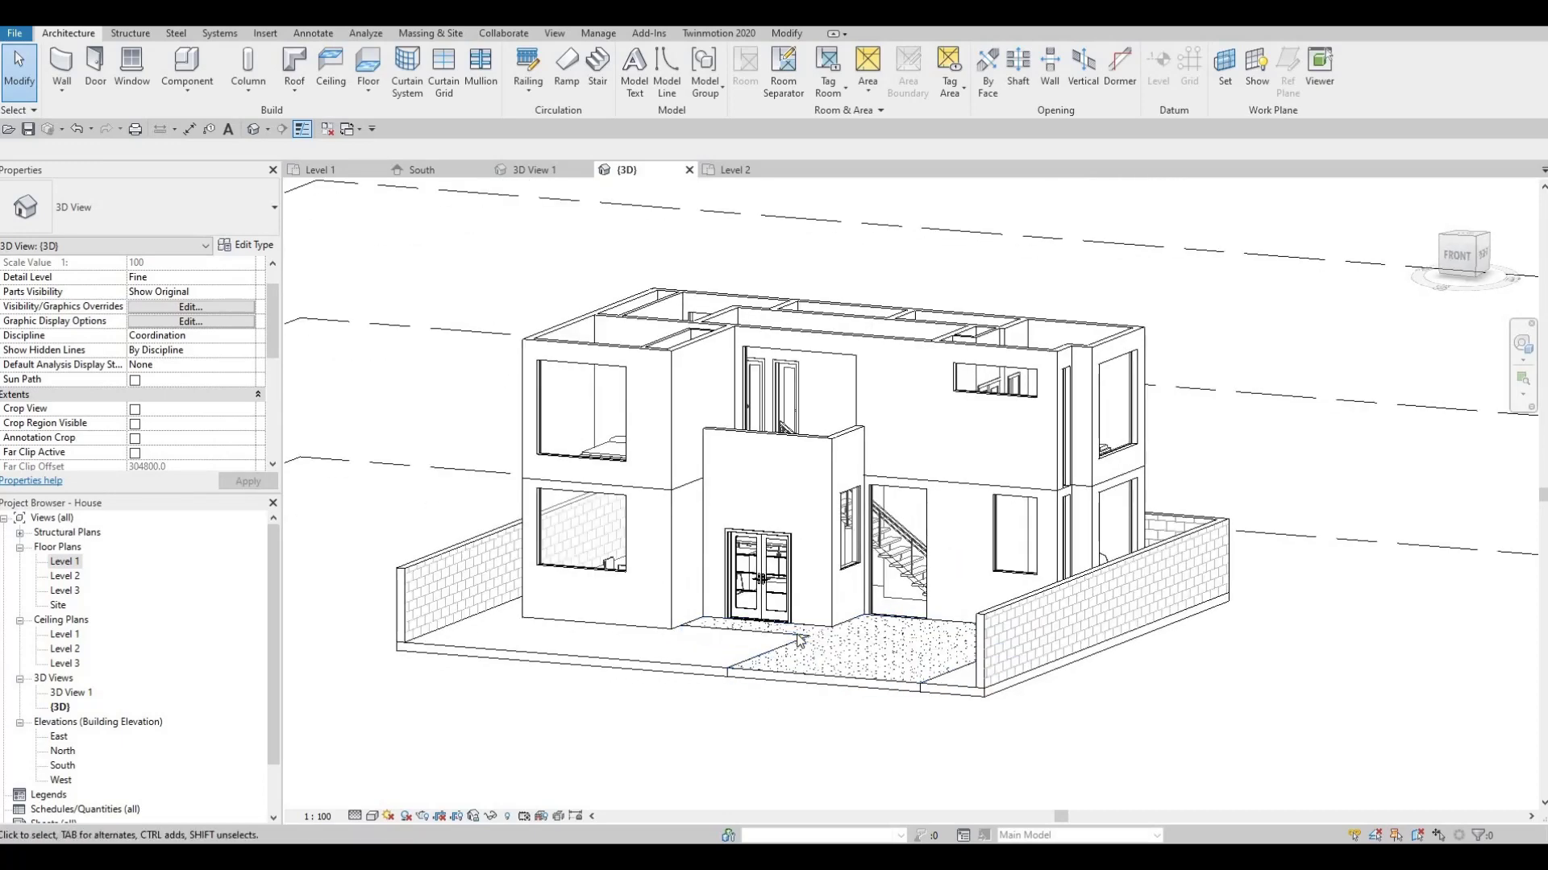
Start a roof by footprint, assign it to Level 2 and open the Level 2 floor plan for sketching.
{"action": "key", "text": "F1"}
{"action": "left_click", "coordinate": [289, 60]}
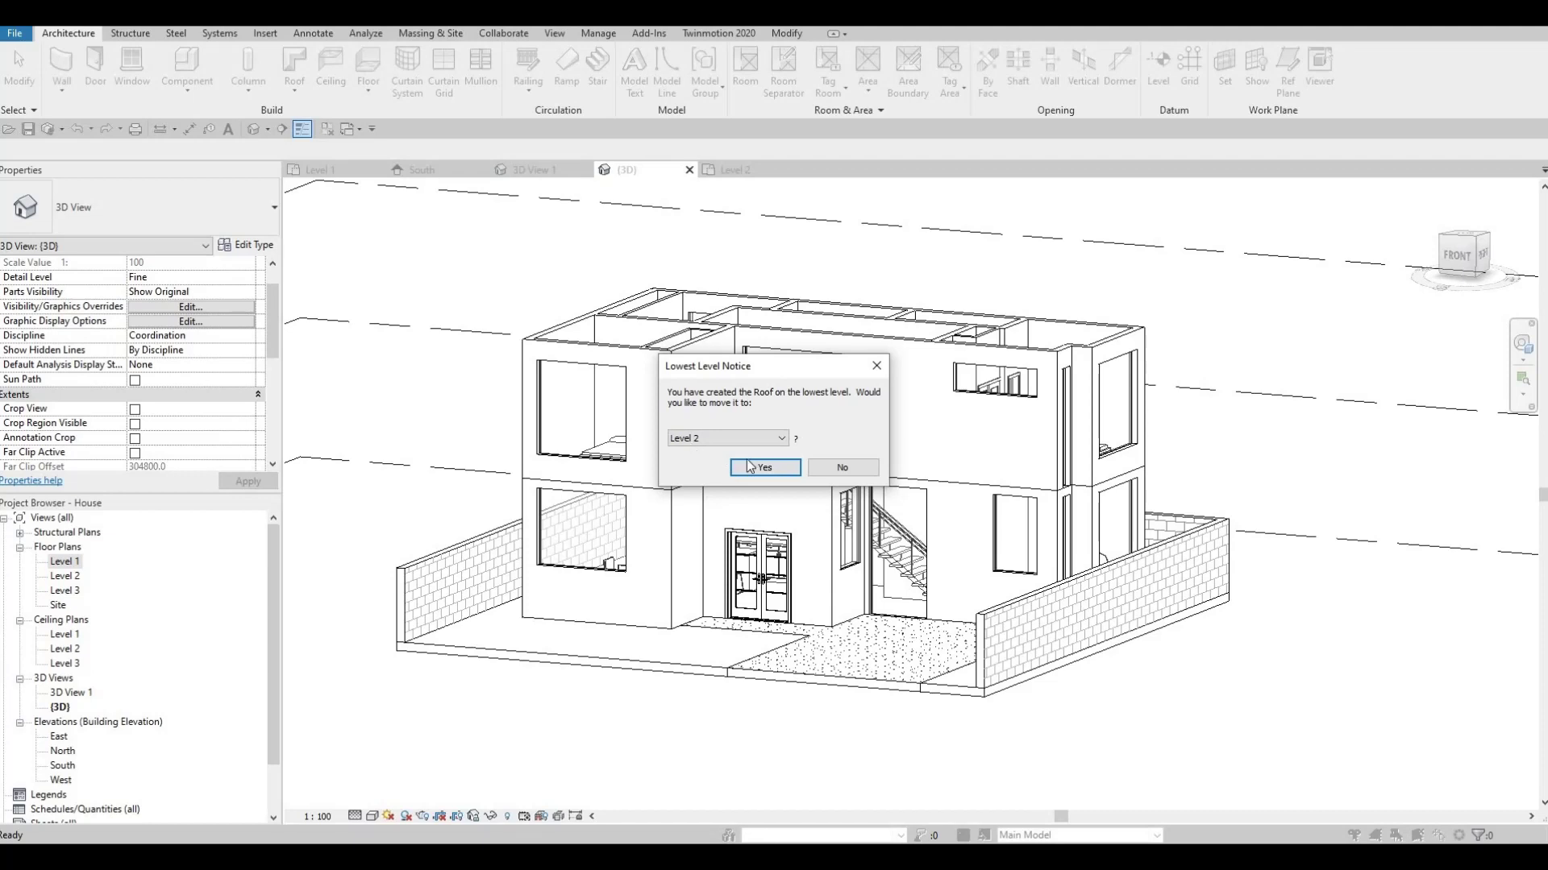
{"action": "left_click", "coordinate": [751, 468]}
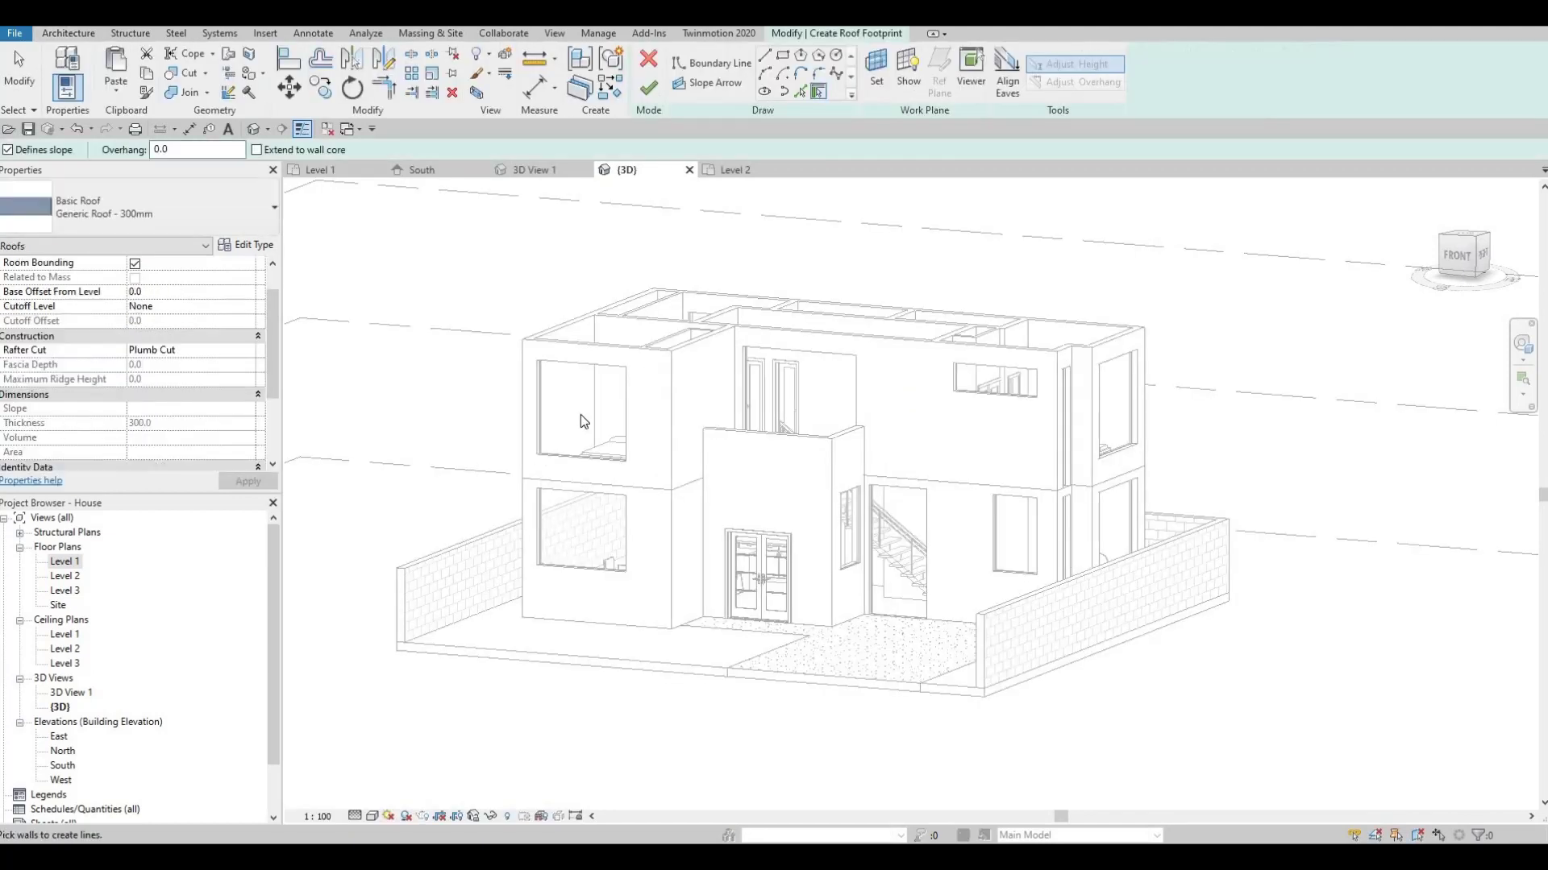
{"action": "double_click", "coordinate": [76, 579]}
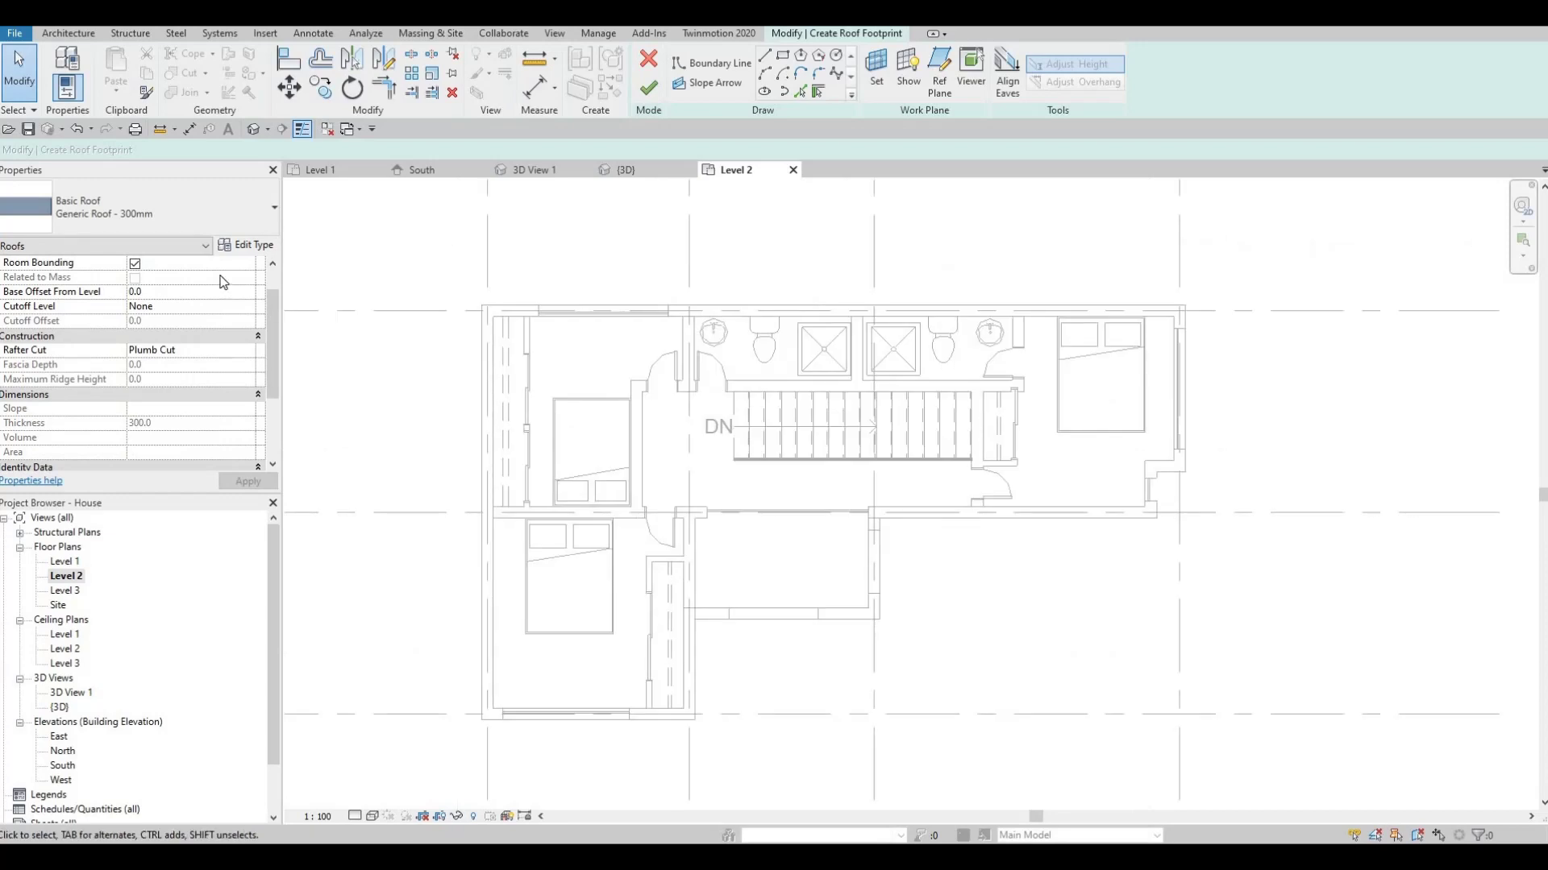
Duplicate the Generic Roof - 300mm type under the name Roof 1.
{"action": "left_click", "coordinate": [248, 245]}
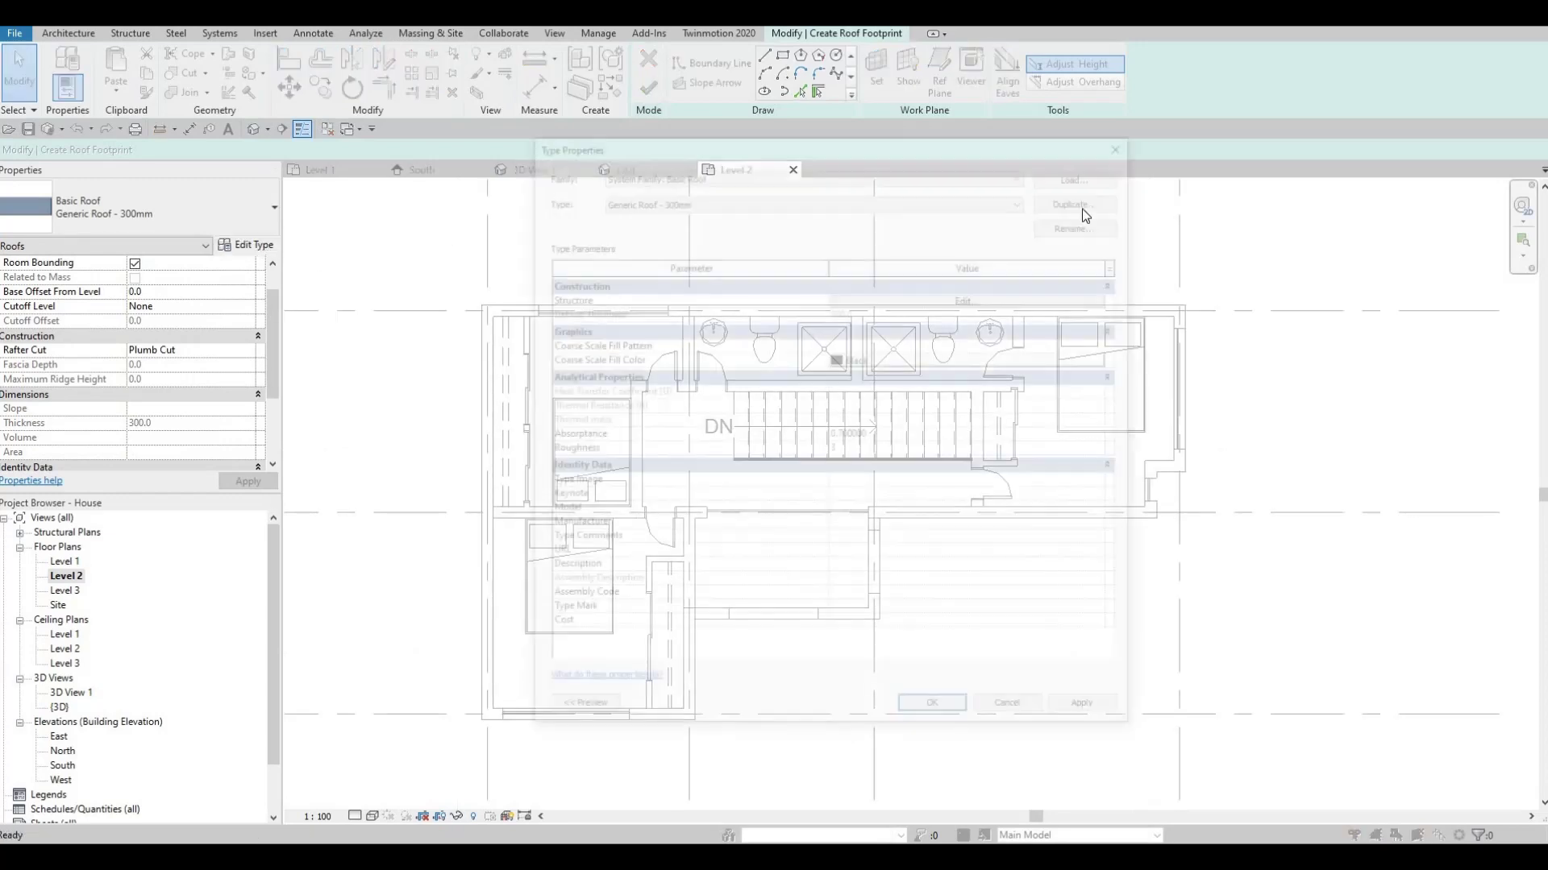
{"action": "left_click", "coordinate": [1104, 197]}
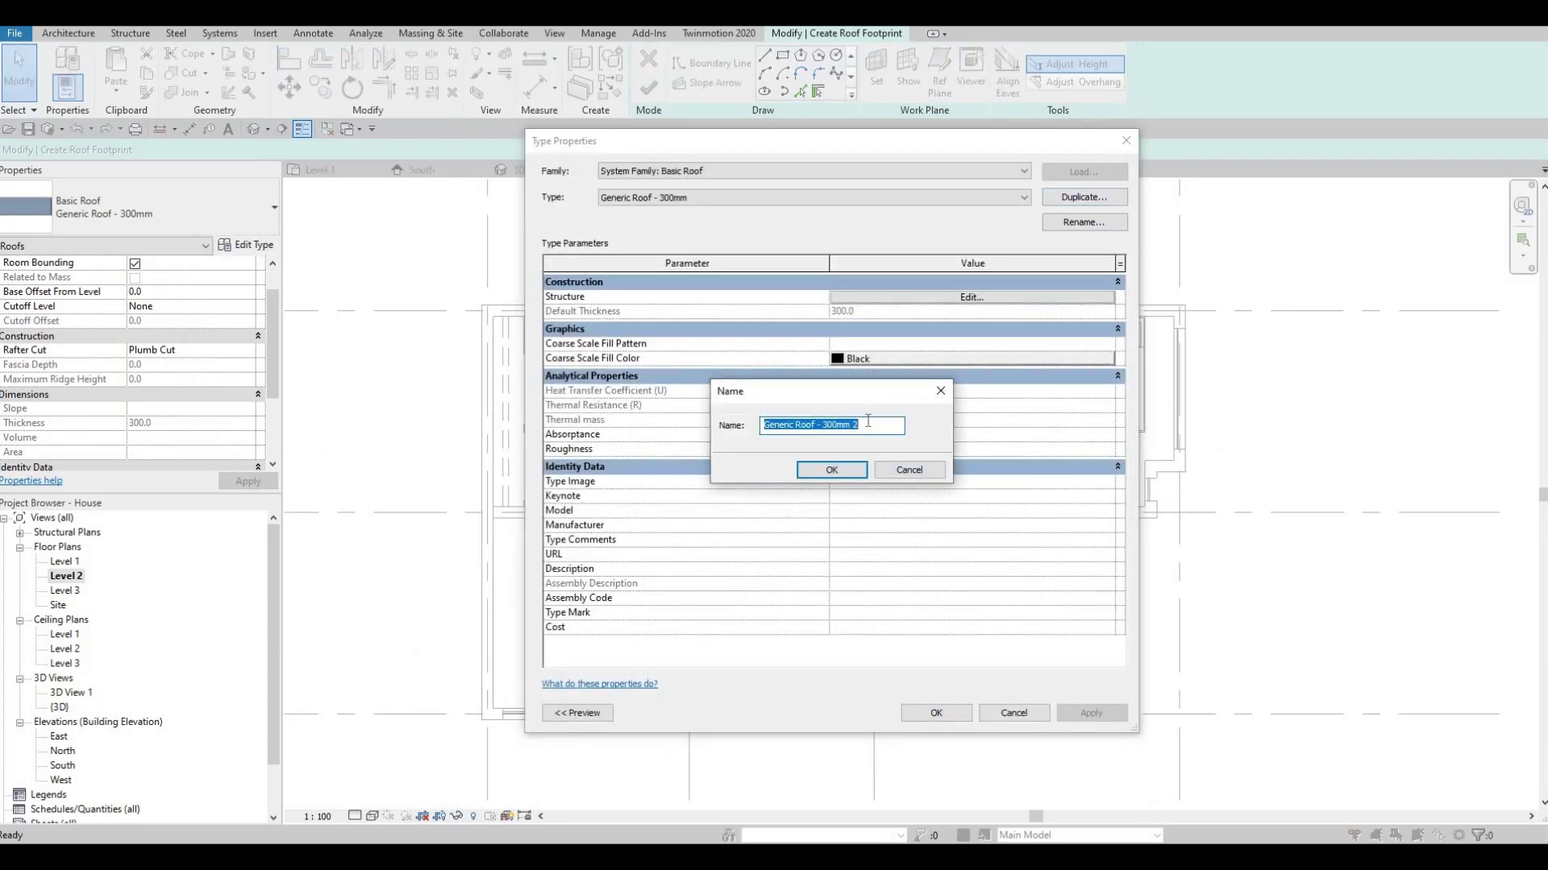
{"action": "type", "text": "Ro"}
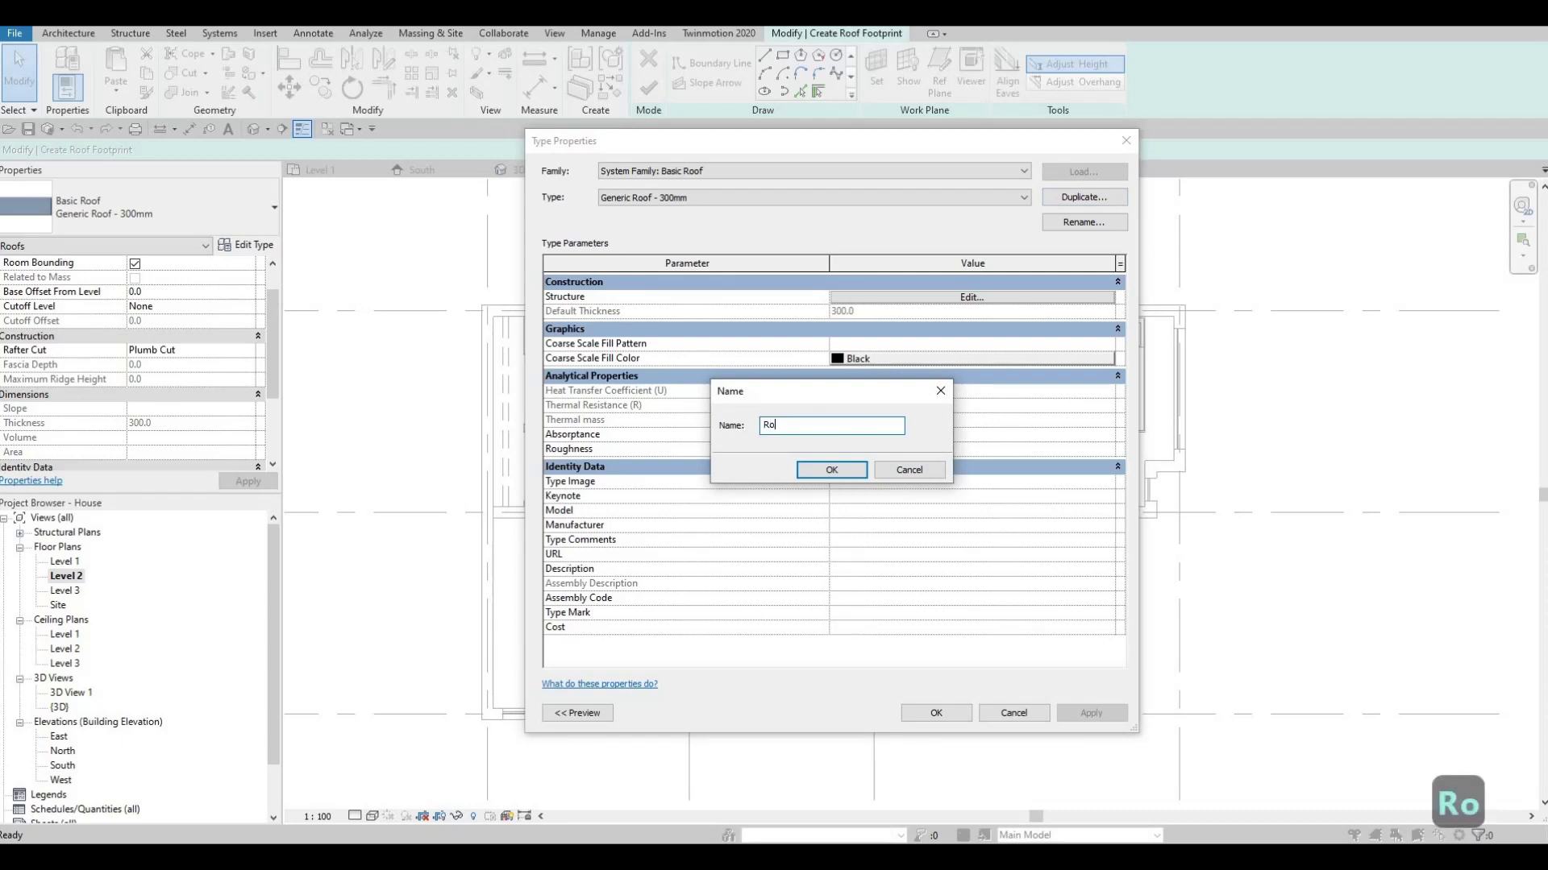
{"action": "type", "text": "of"}
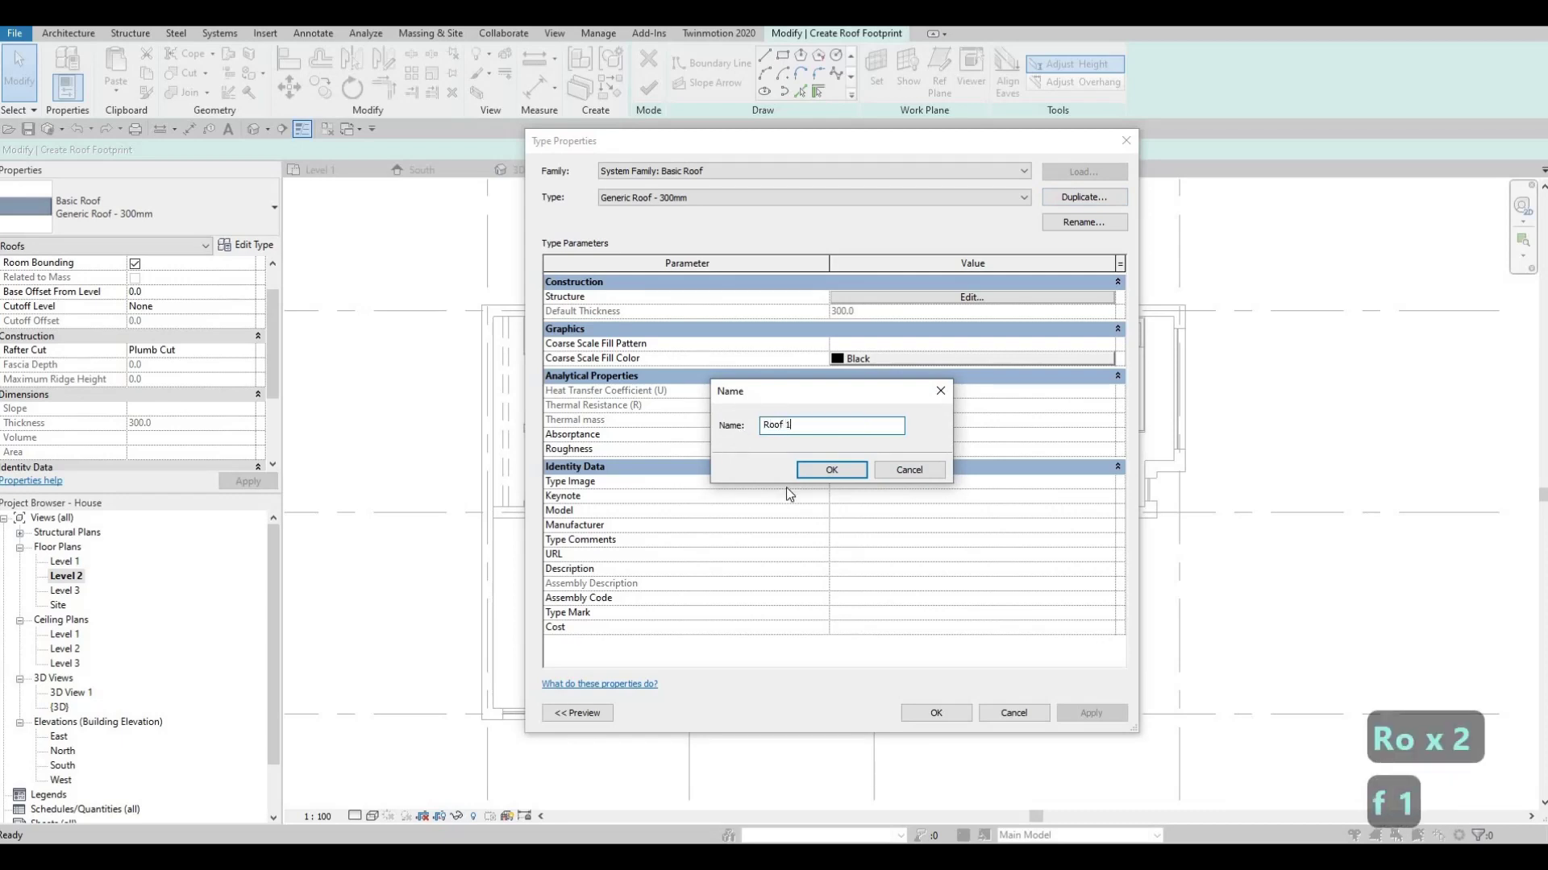
{"action": "type", "text": " 1"}
{"action": "key", "text": "Return"}
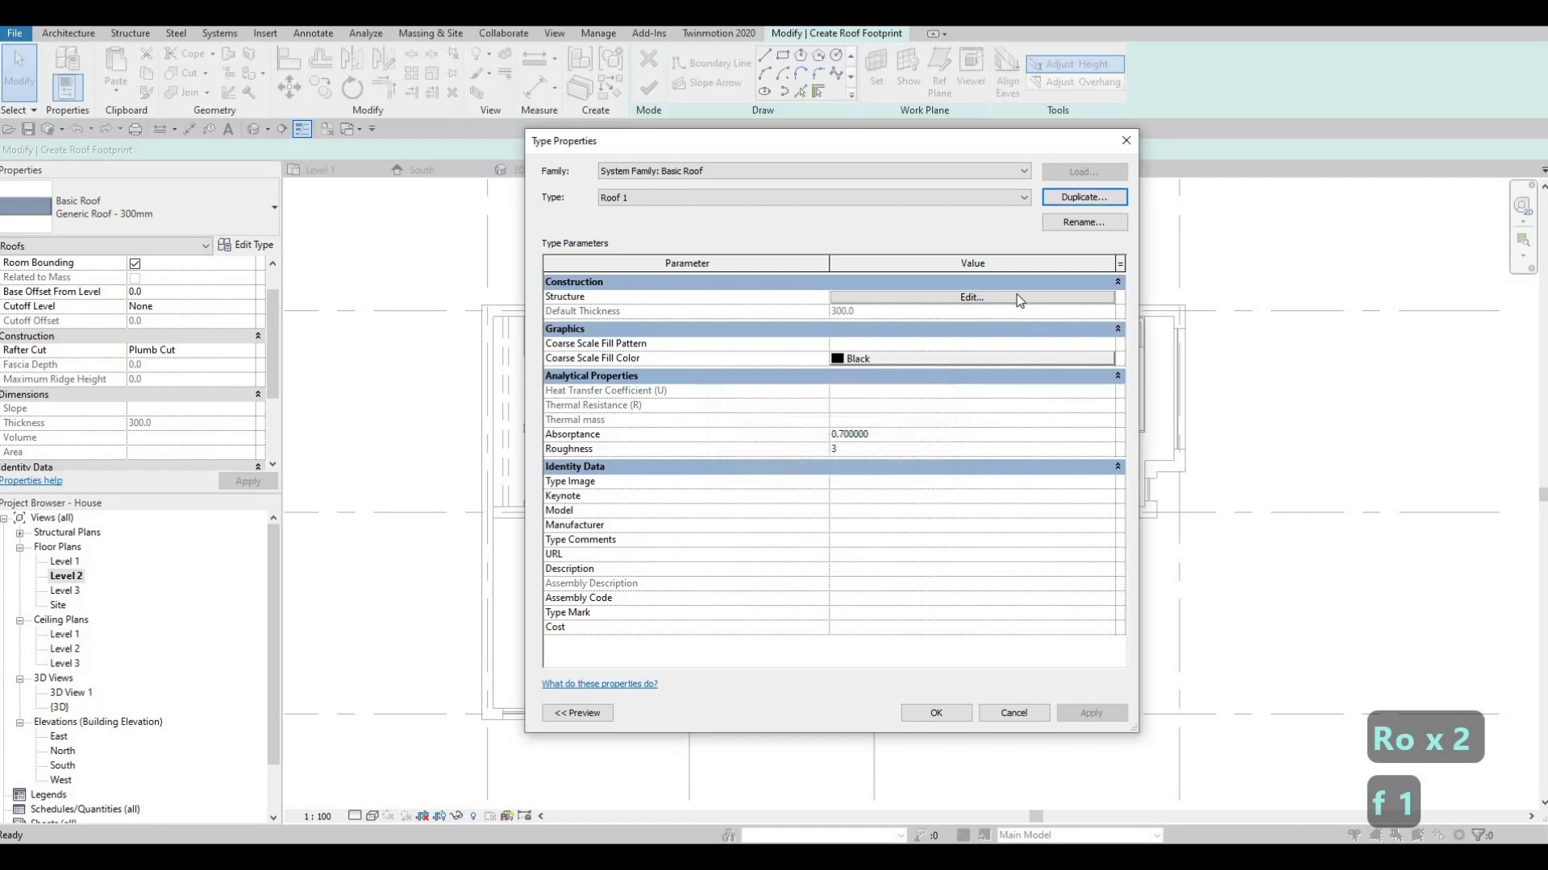
Set Roof 1's structure layer to 200 mm thick with the Gypsum Wall Board material and apply the type.
{"action": "left_click", "coordinate": [1018, 296]}
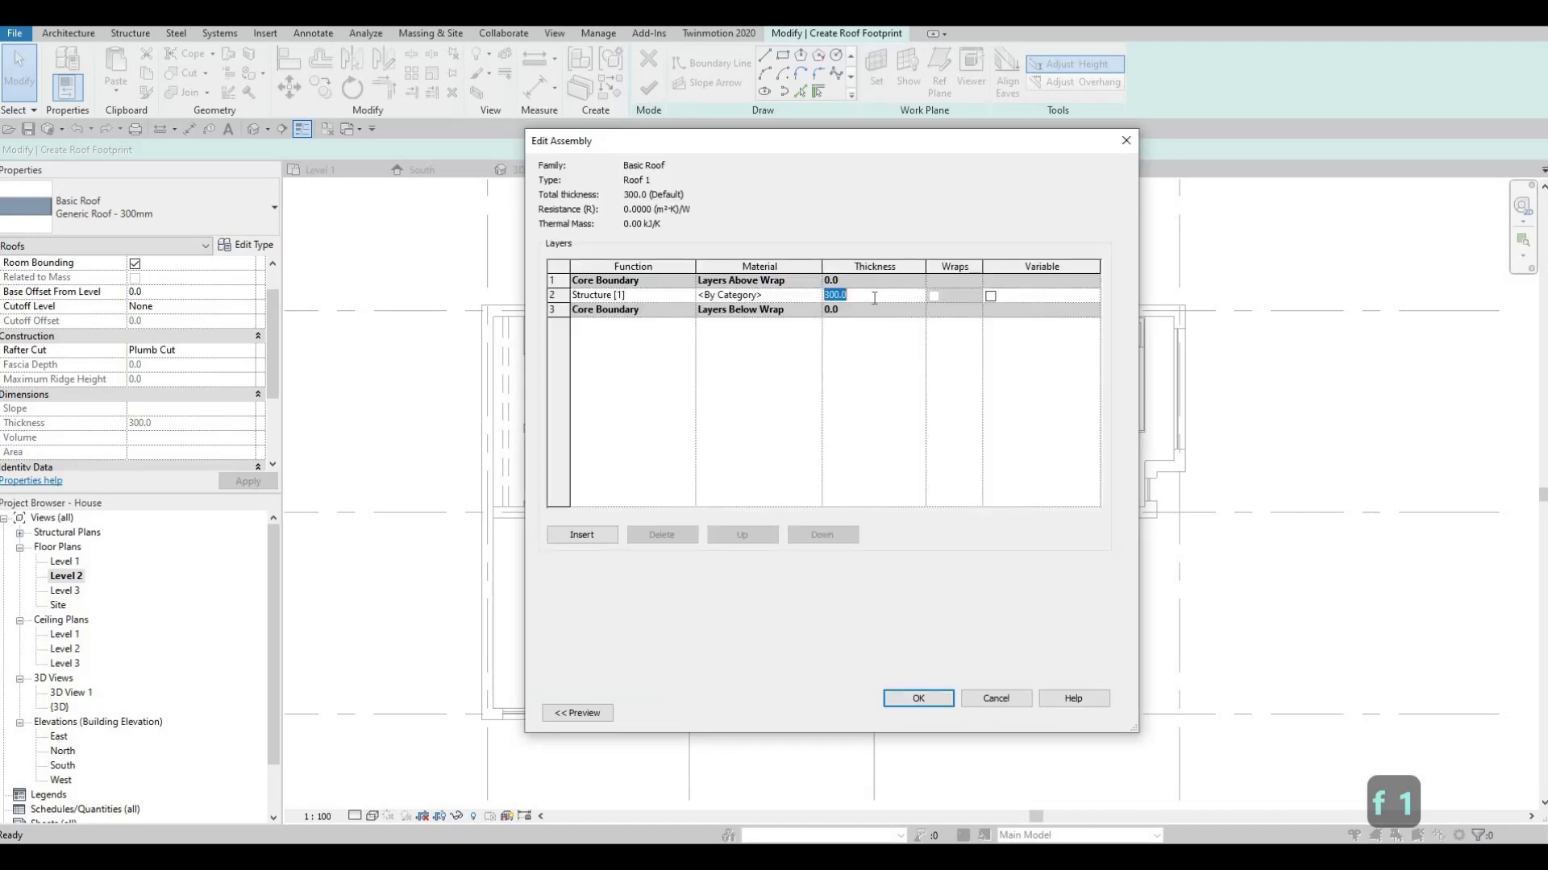
{"action": "type", "text": "200"}
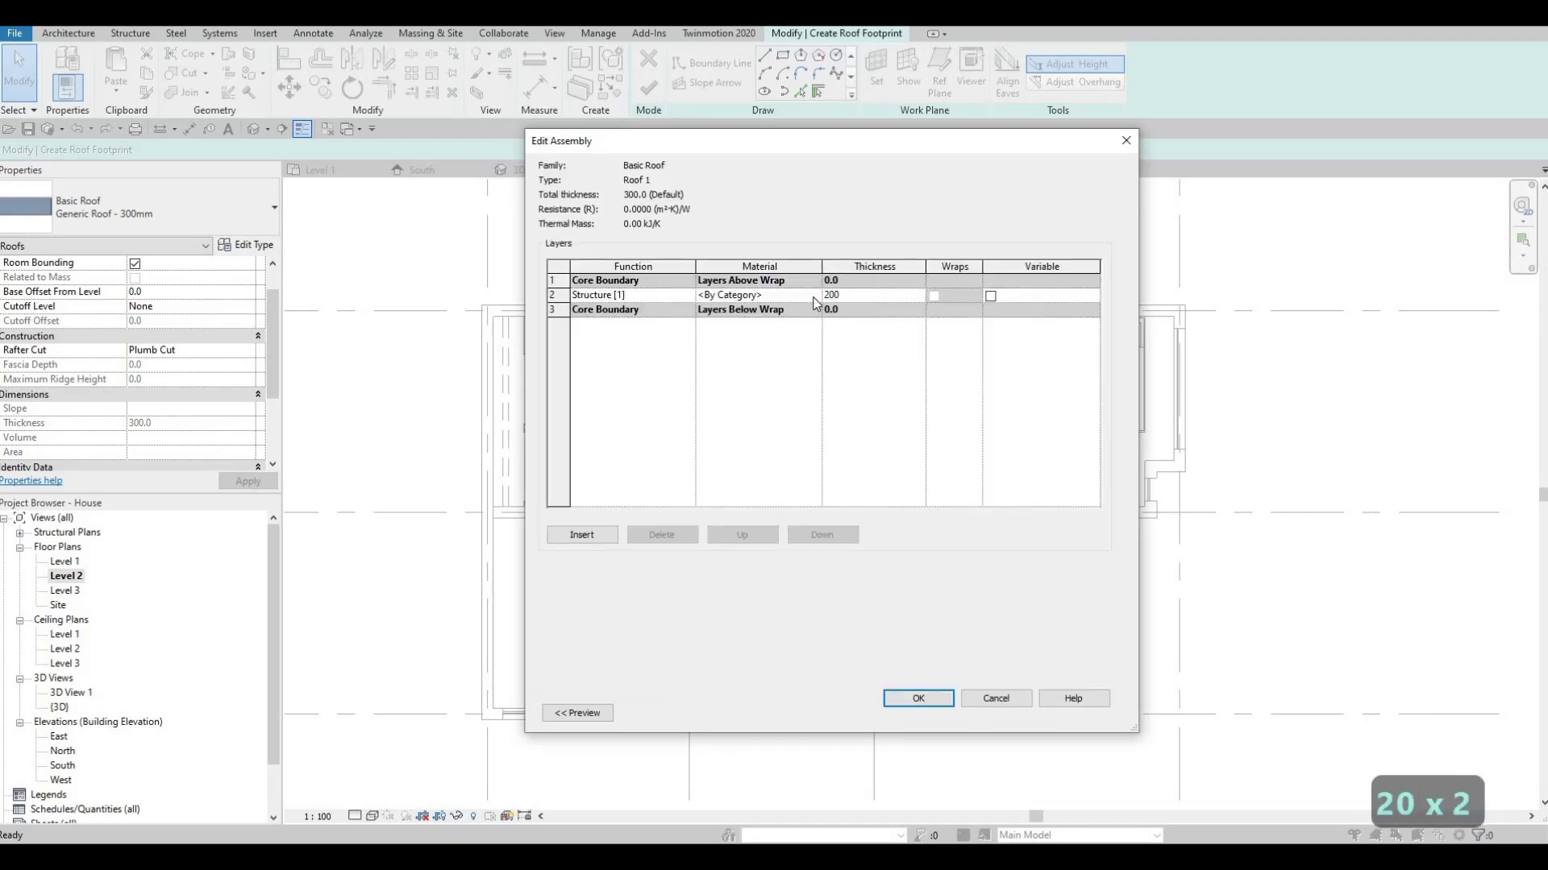
{"action": "left_click", "coordinate": [815, 295]}
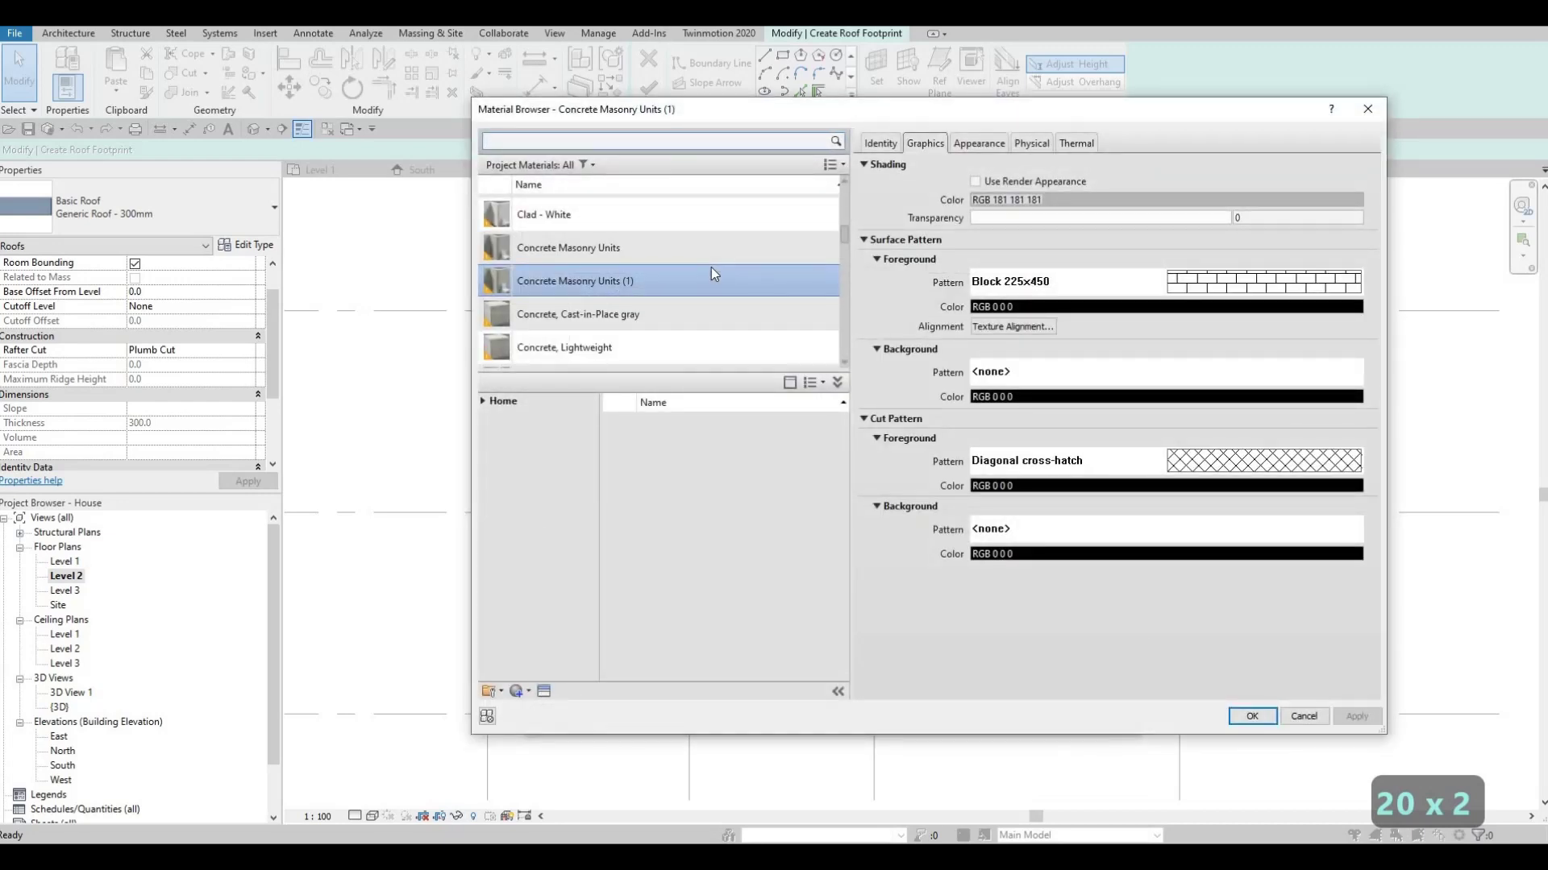
{"action": "scroll", "coordinate": [713, 271], "scroll_direction": "up", "scroll_amount": 2}
{"action": "scroll", "coordinate": [711, 272], "scroll_direction": "up", "scroll_amount": 2}
{"action": "scroll", "coordinate": [710, 268], "scroll_direction": "up", "scroll_amount": 5}
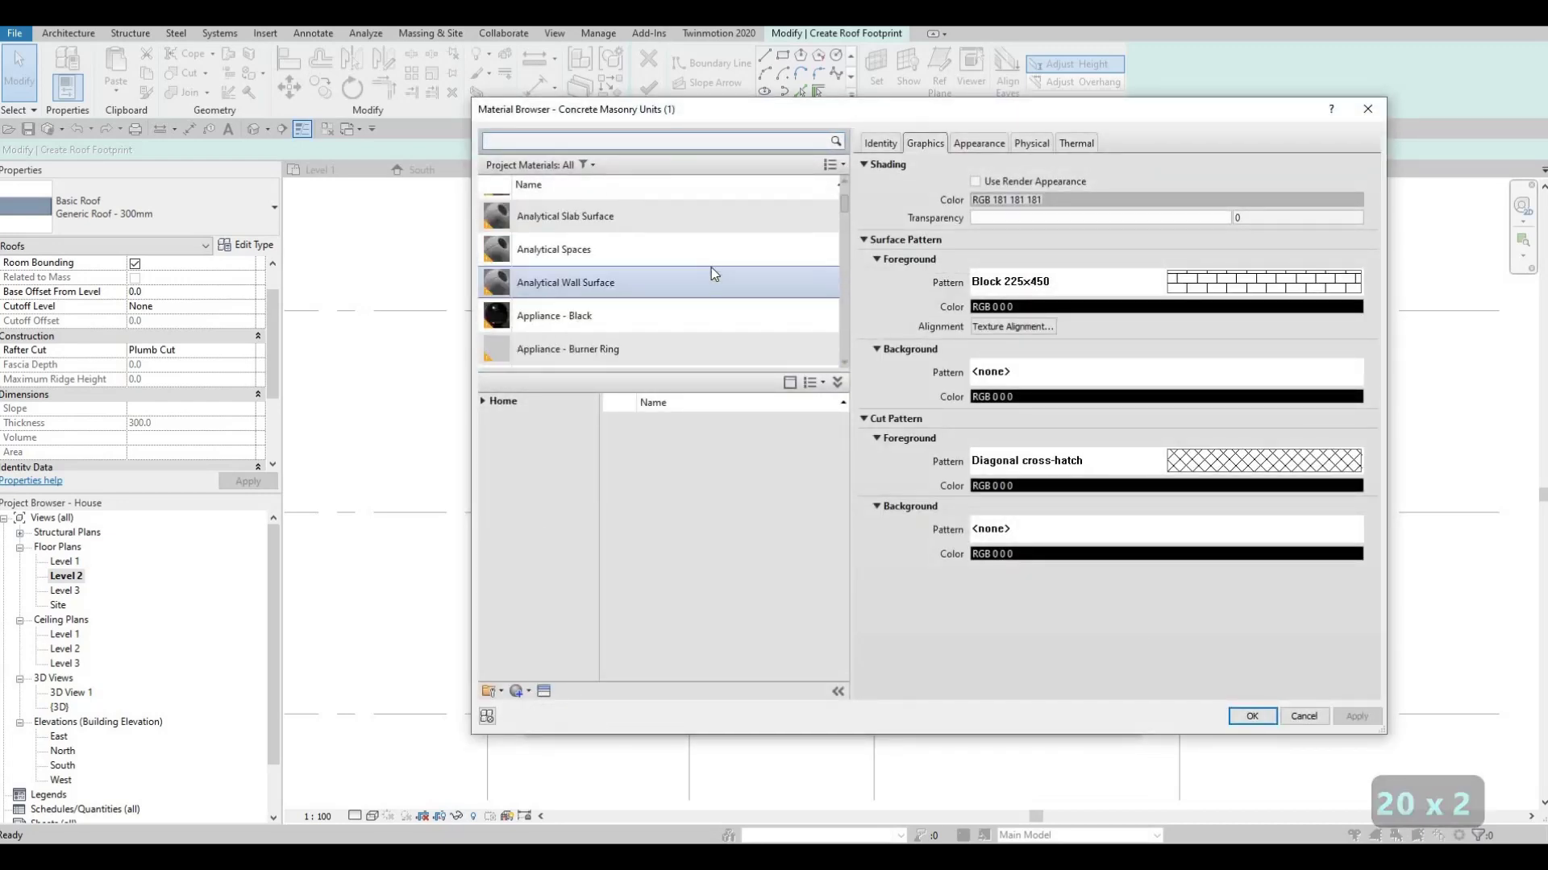
{"action": "left_click", "coordinate": [675, 143]}
{"action": "type", "text": "gy"}
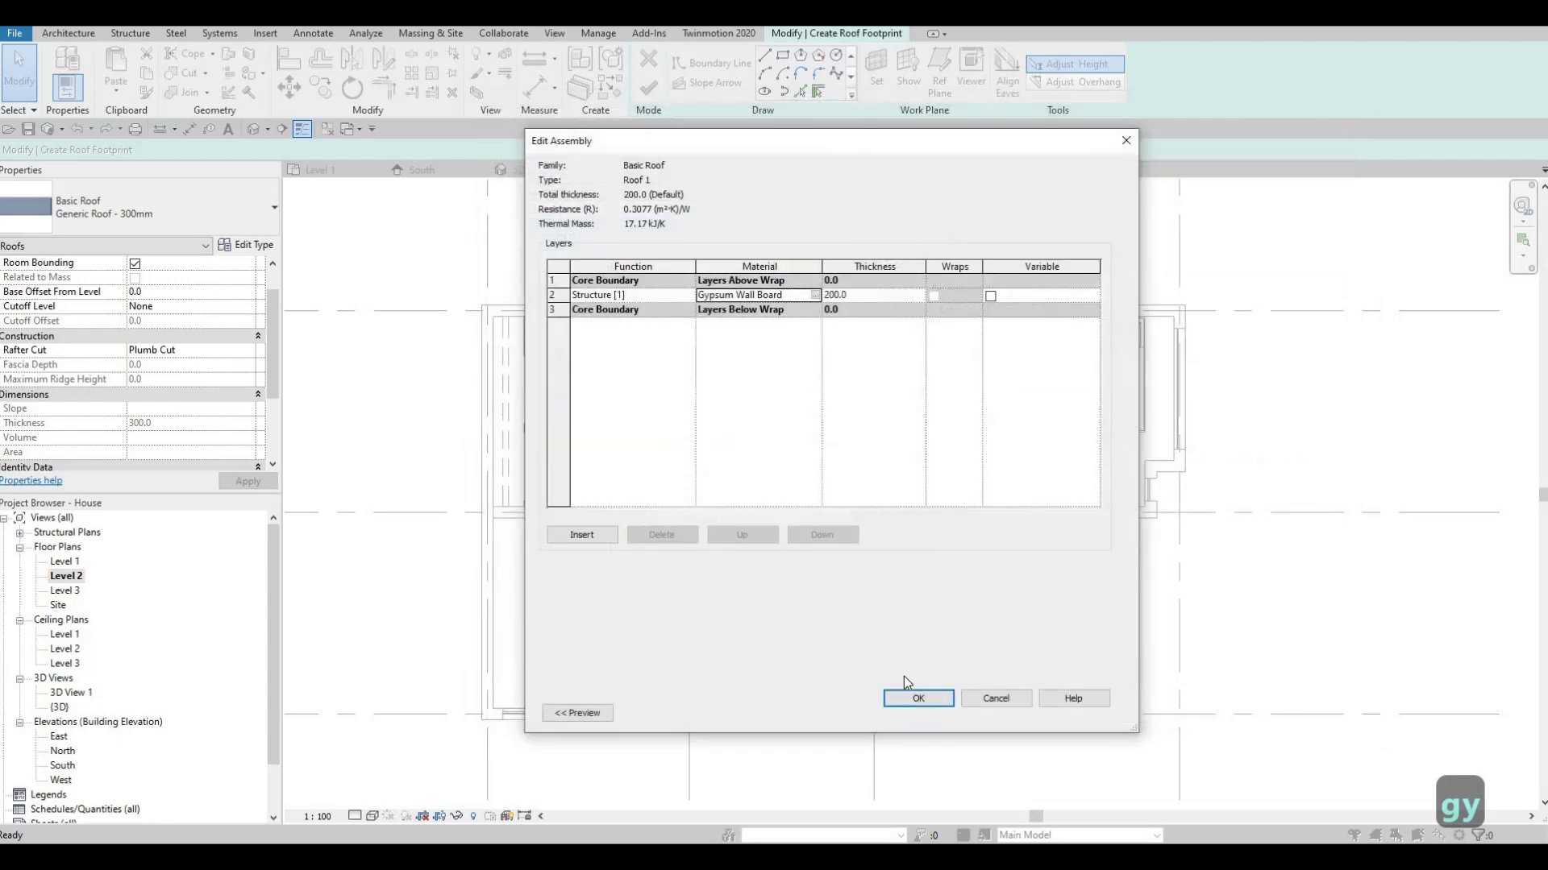
{"action": "left_click", "coordinate": [918, 698]}
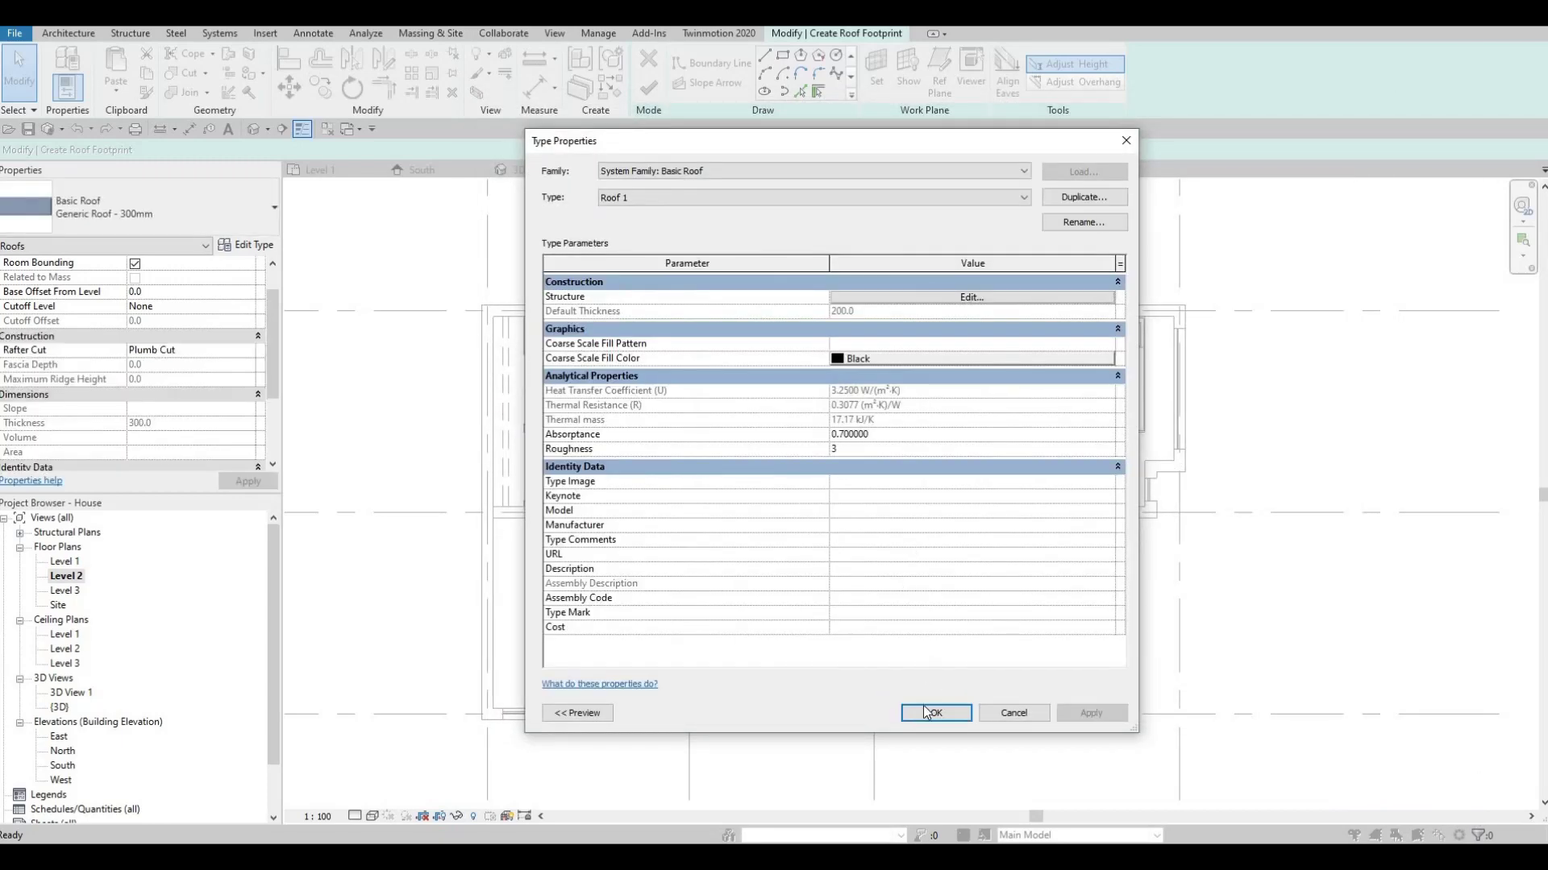
{"action": "key", "text": "Return"}
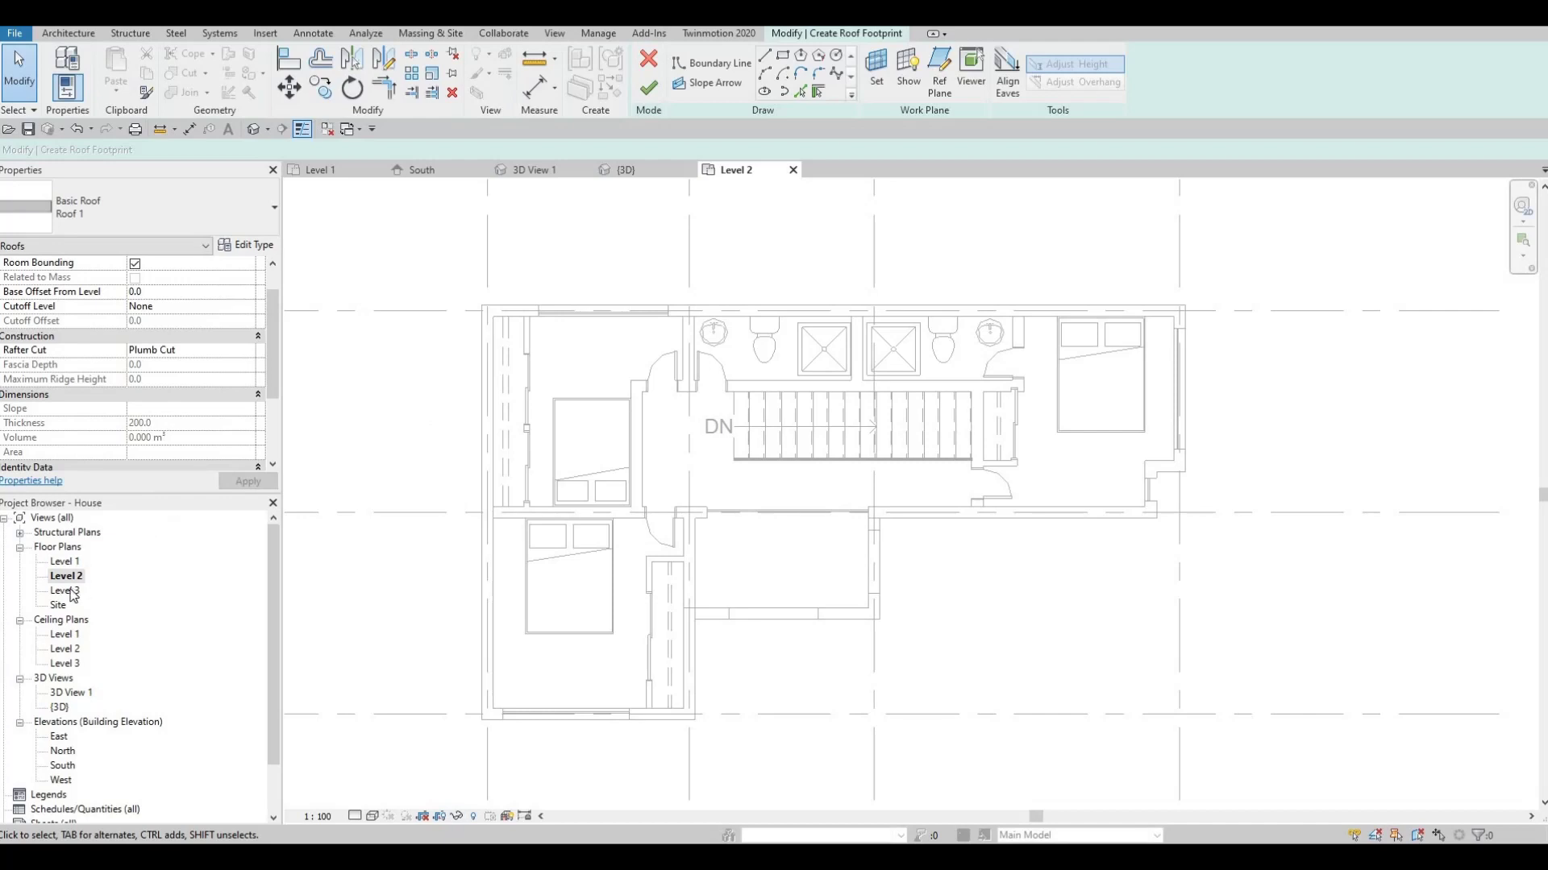
Check the Level 3 plan, return to Level 2 and set the roof's base level to Level 3.
{"action": "double_click", "coordinate": [68, 591]}
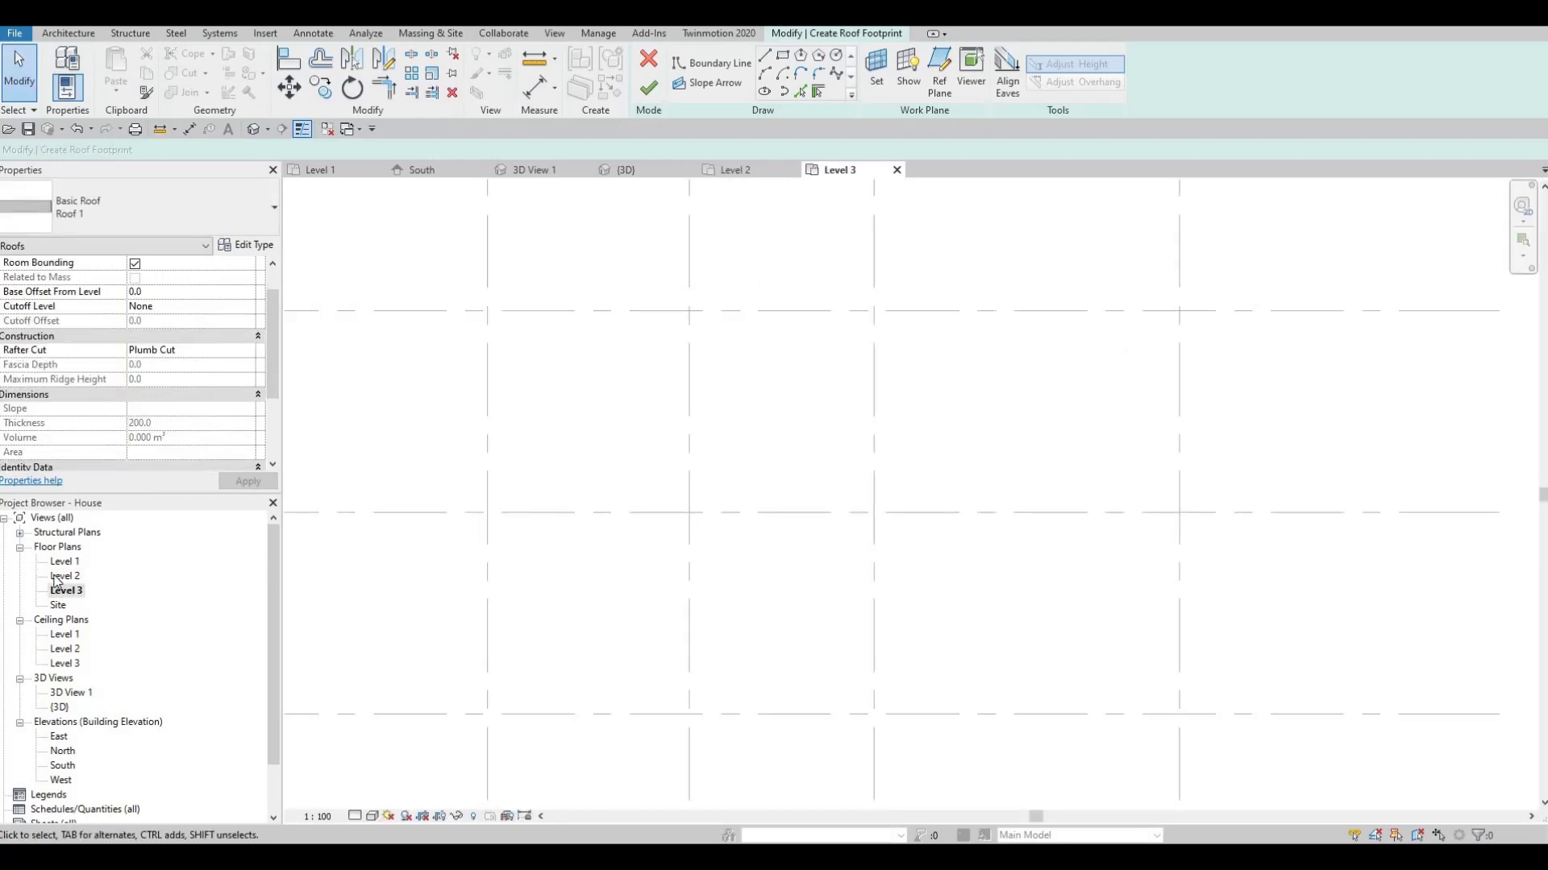
{"action": "key", "text": "ctrl+Tab"}
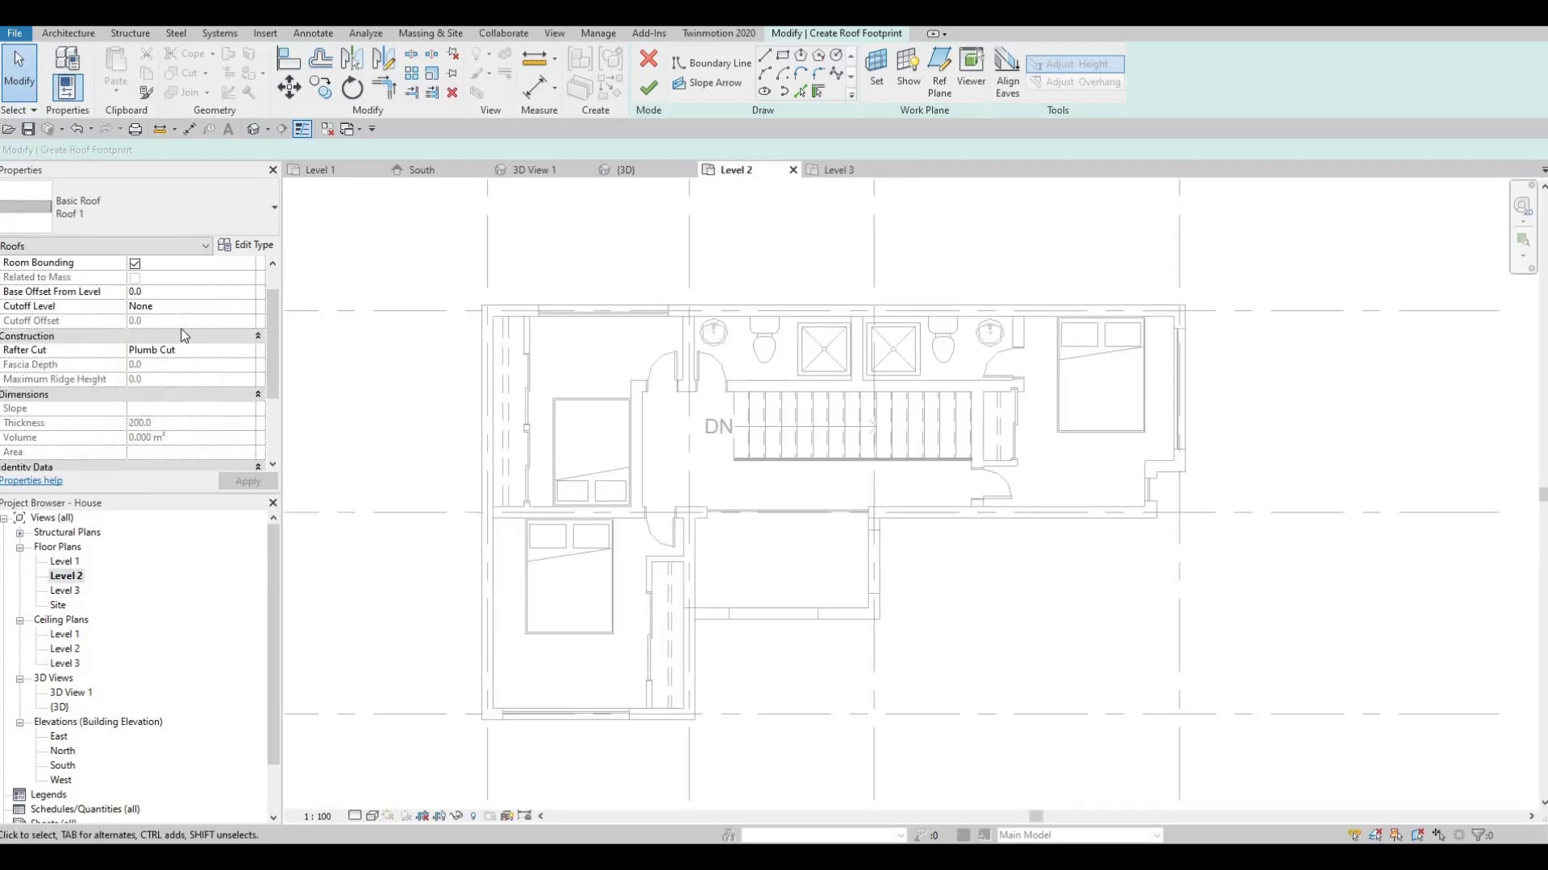
{"action": "scroll", "coordinate": [238, 287], "scroll_direction": "up", "scroll_amount": 2}
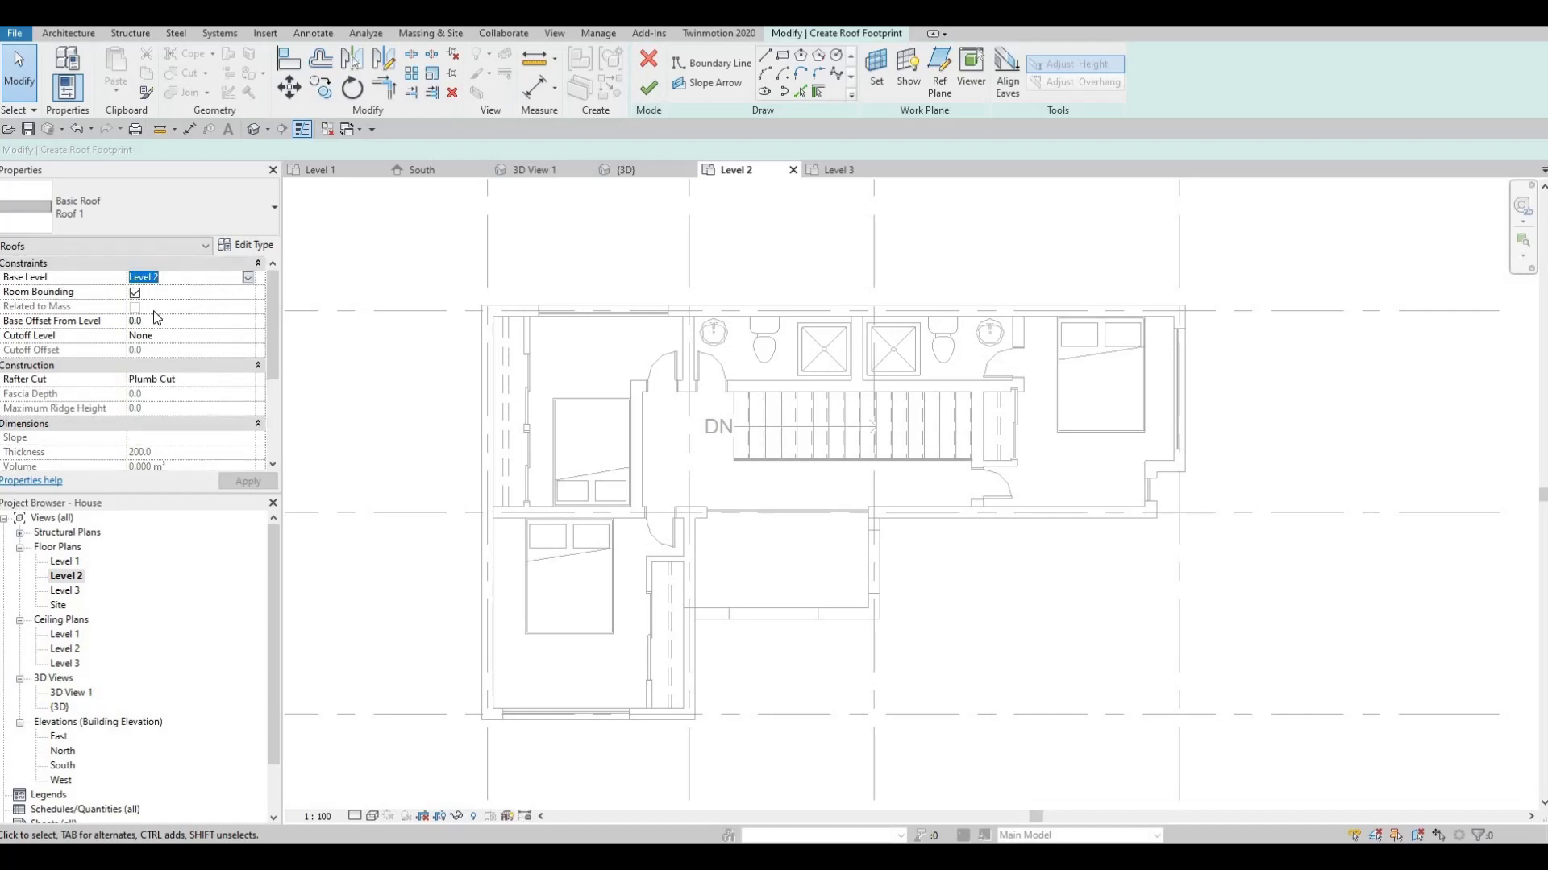
{"action": "left_click", "coordinate": [248, 276]}
{"action": "left_click", "coordinate": [186, 323]}
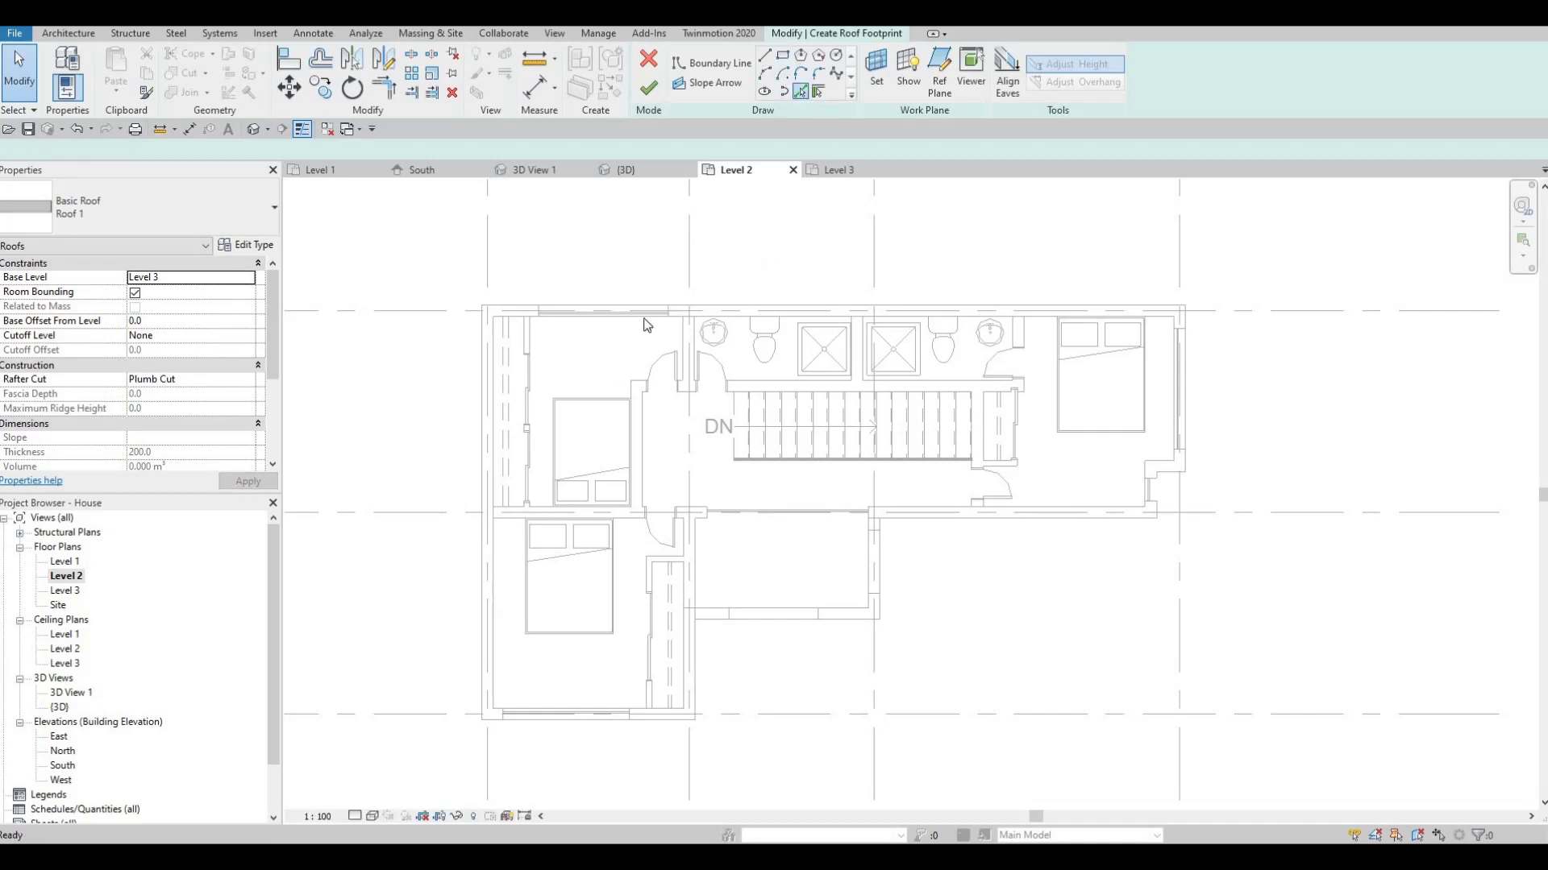
Try slope-defining roof boundary lines along the inner faces of the rear, west and front bedroom's south and east walls.
{"action": "scroll", "coordinate": [520, 326], "scroll_direction": "up", "scroll_amount": 3}
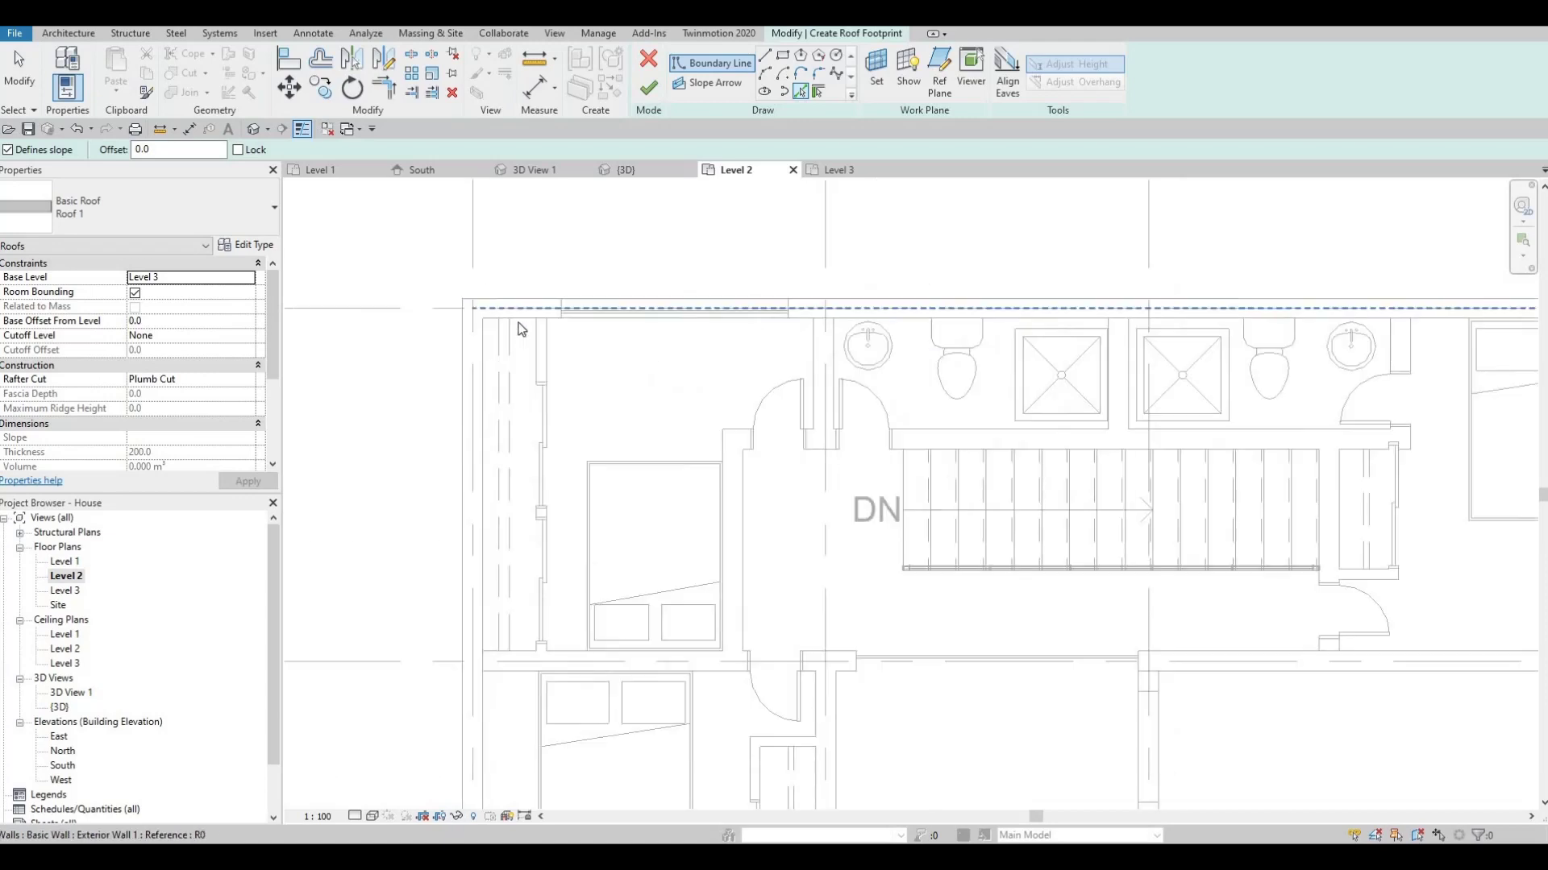
{"action": "left_click", "coordinate": [518, 324]}
{"action": "left_click", "coordinate": [479, 390]}
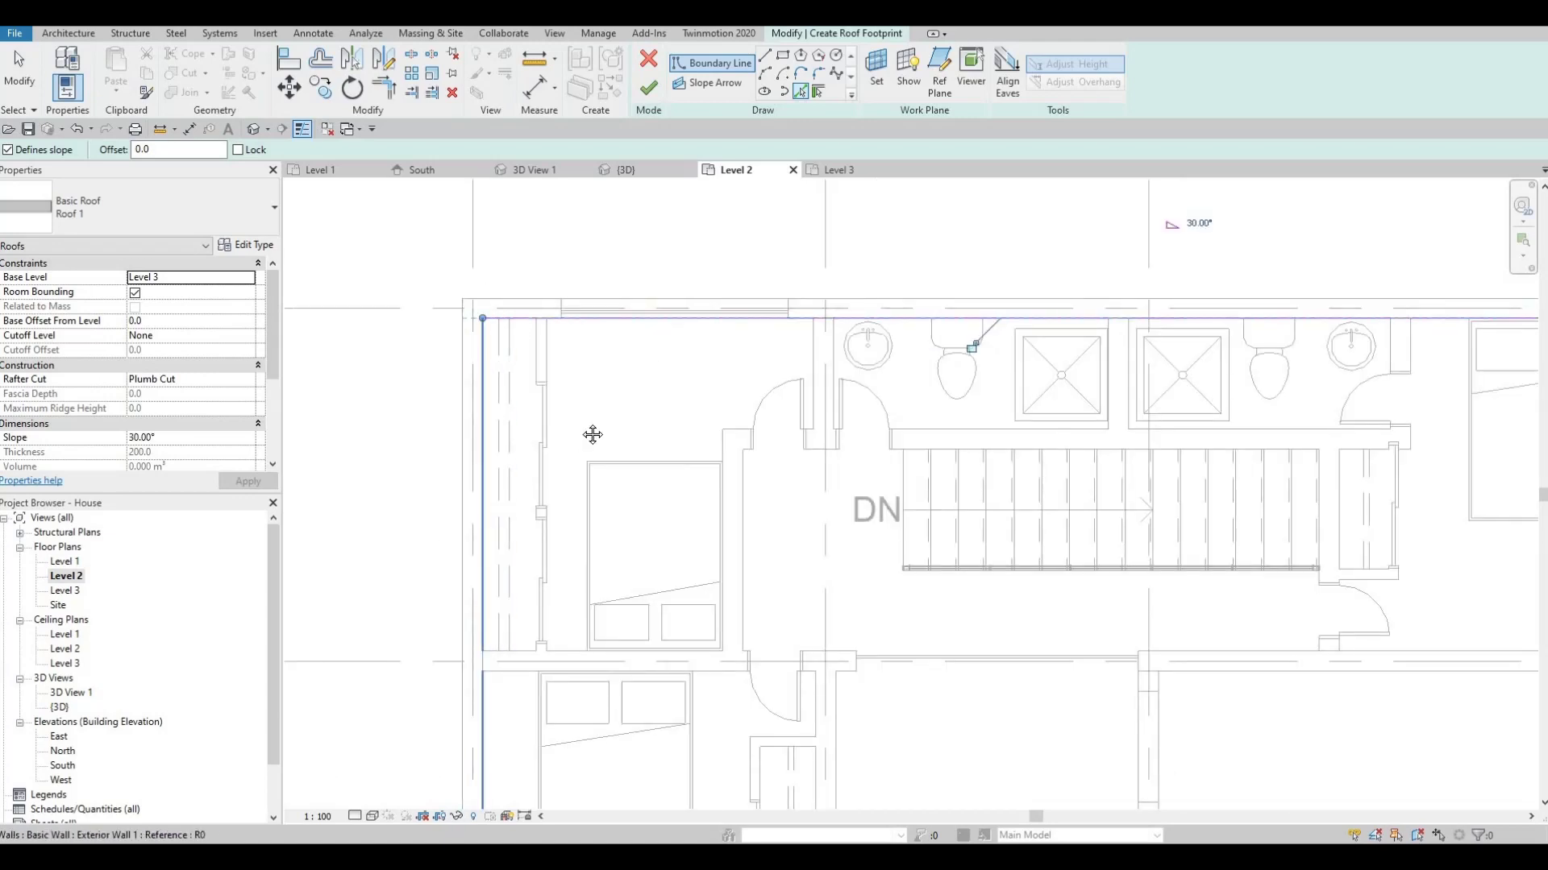
{"action": "middle_click_drag", "start_coordinate": [607, 673], "coordinate": [645, 460]}
{"action": "middle_click_drag", "start_coordinate": [794, 638], "coordinate": [836, 448]}
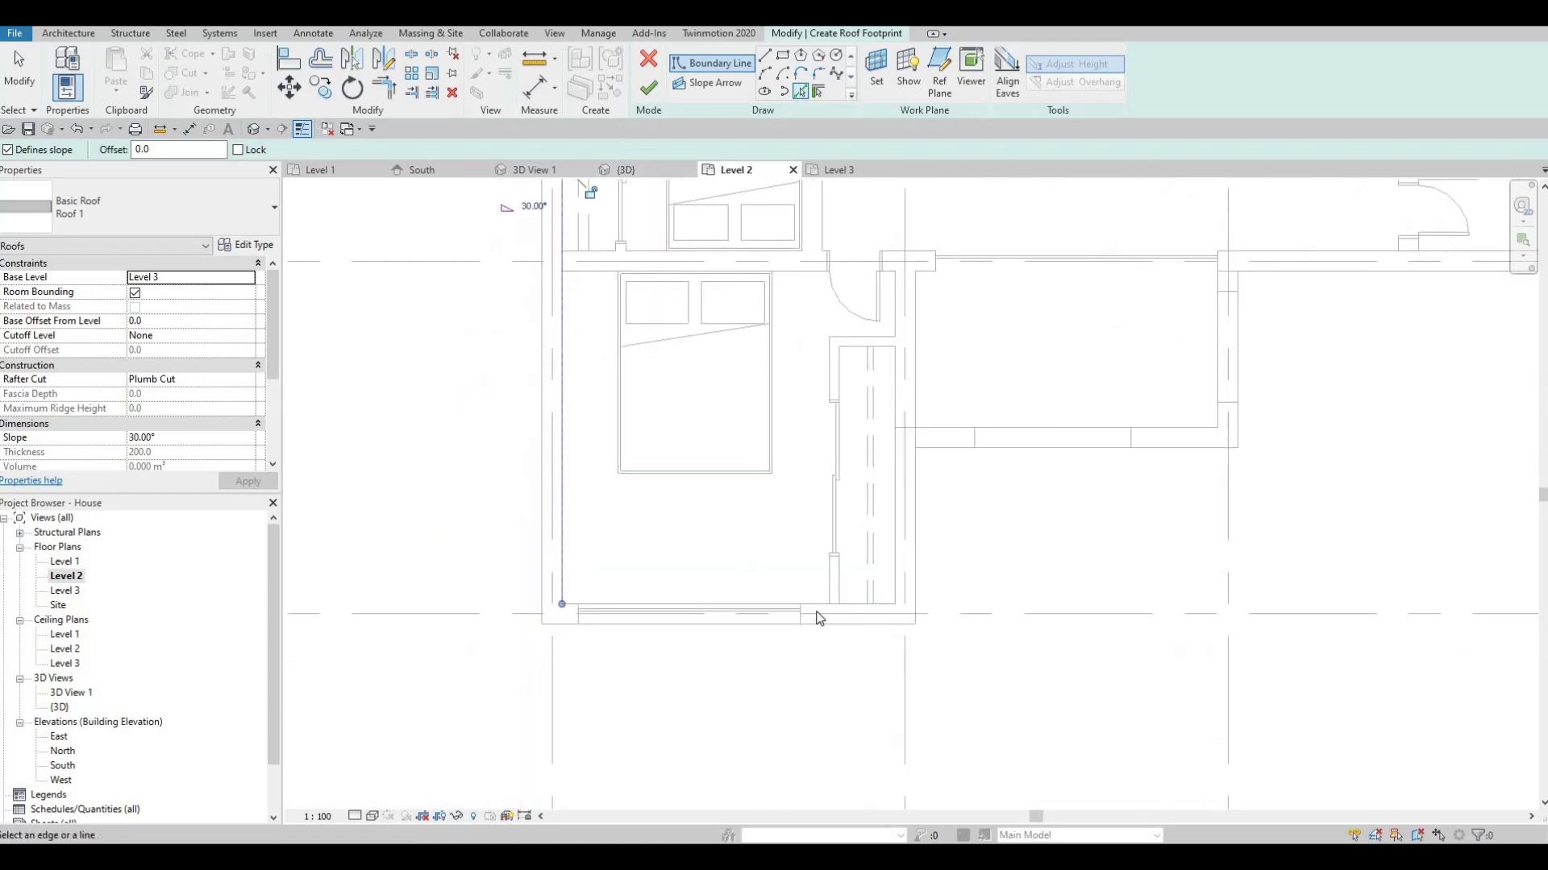
{"action": "left_click", "coordinate": [814, 616]}
{"action": "middle_click_drag", "start_coordinate": [933, 519], "coordinate": [667, 629]}
{"action": "left_click", "coordinate": [668, 629]}
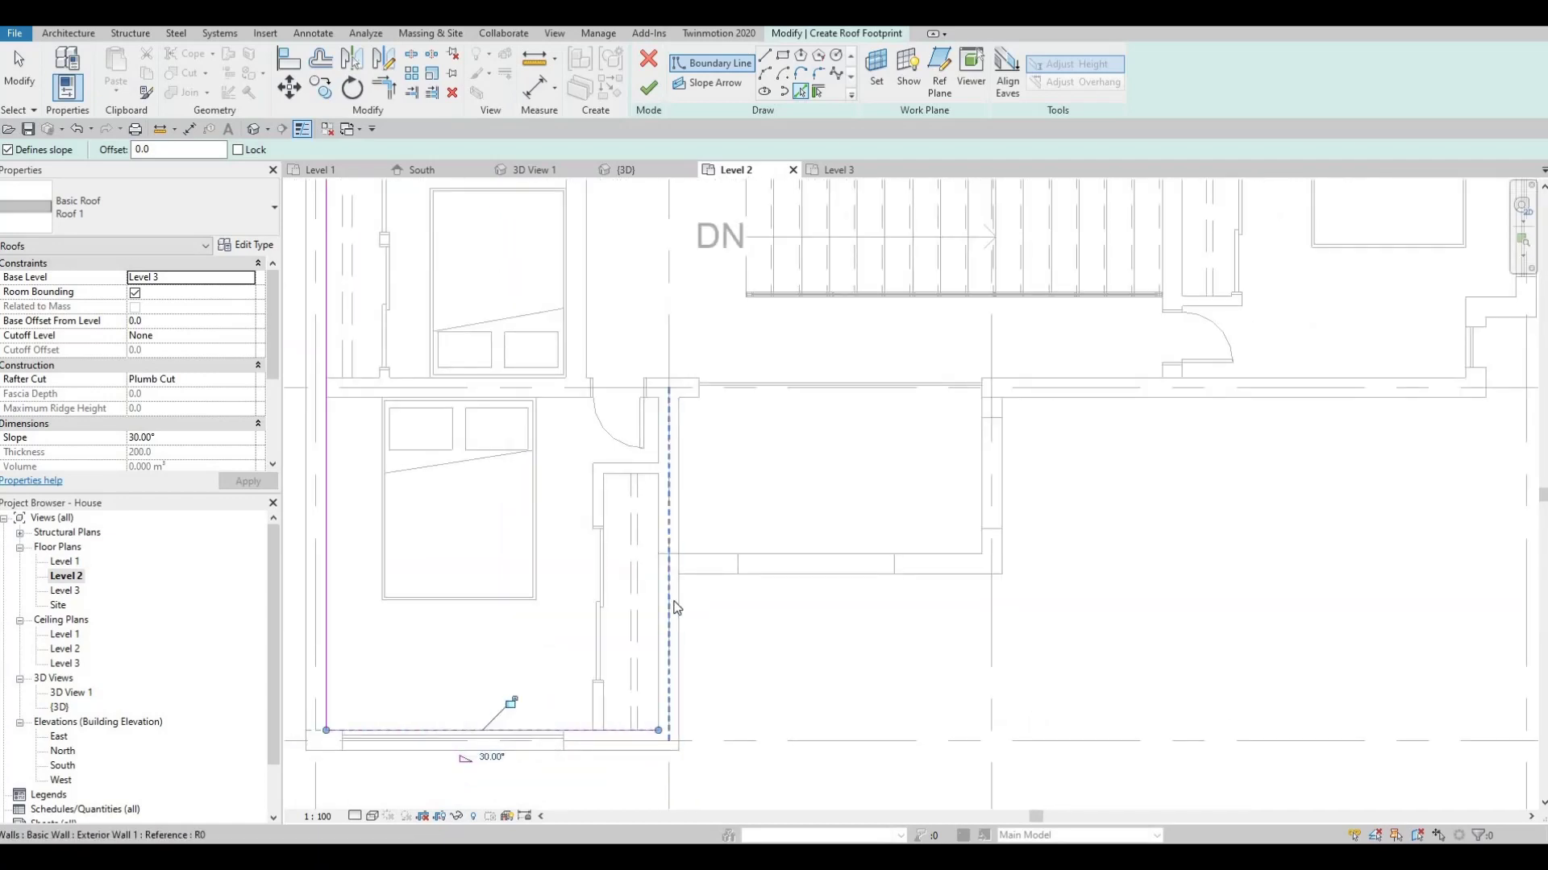
Continue the sloped roof boundary along the main block's south wall, the southeast corner notch and the east wall.
{"action": "left_click", "coordinate": [685, 387]}
{"action": "middle_click_drag", "start_coordinate": [1473, 354], "coordinate": [965, 434]}
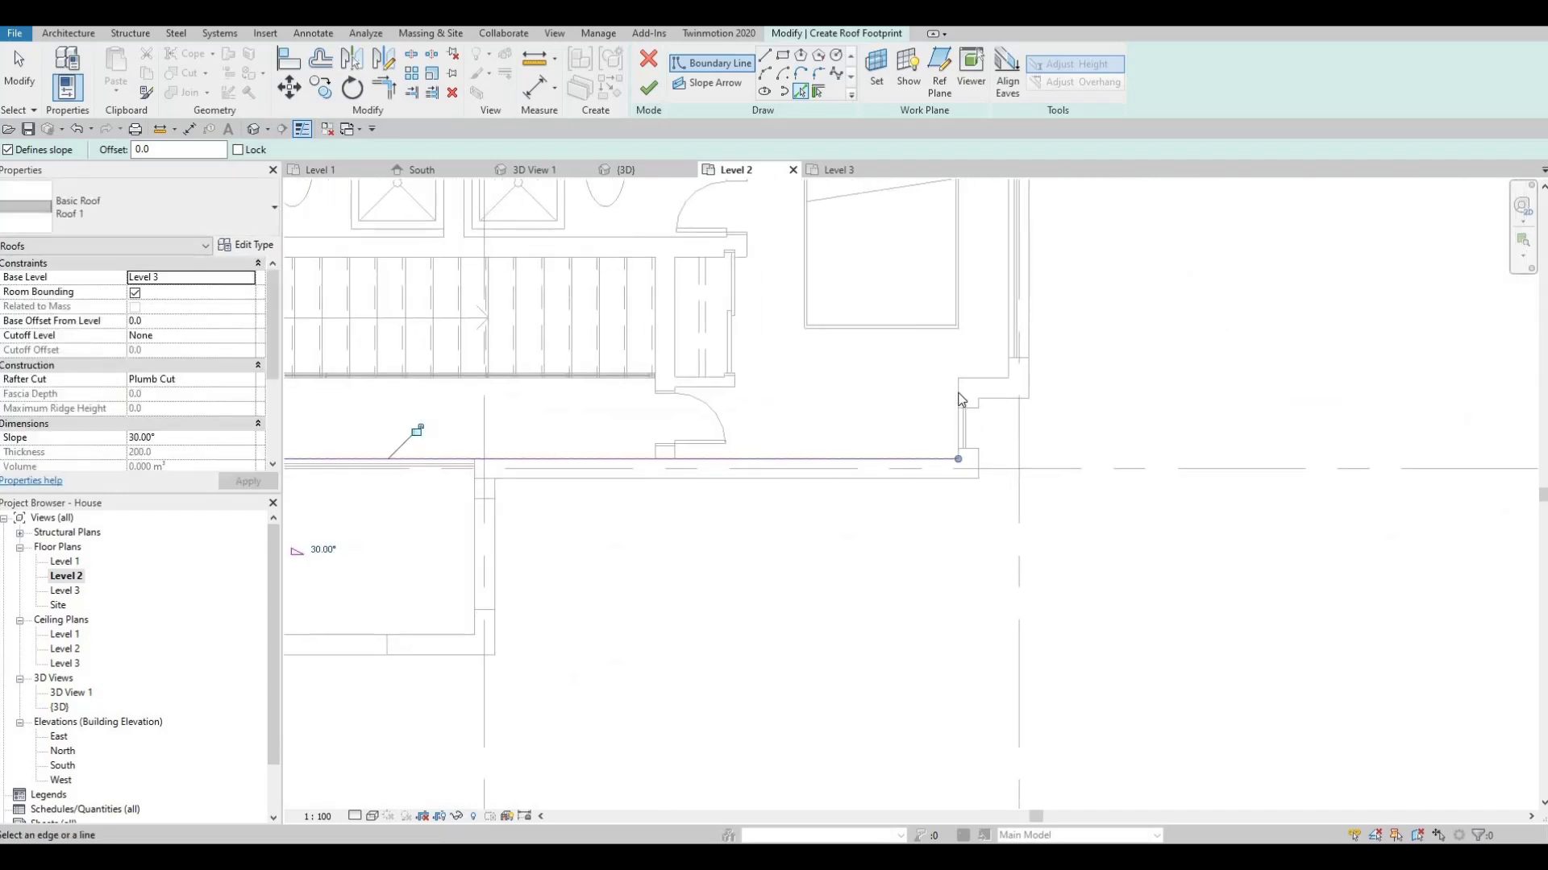
{"action": "left_click", "coordinate": [981, 391]}
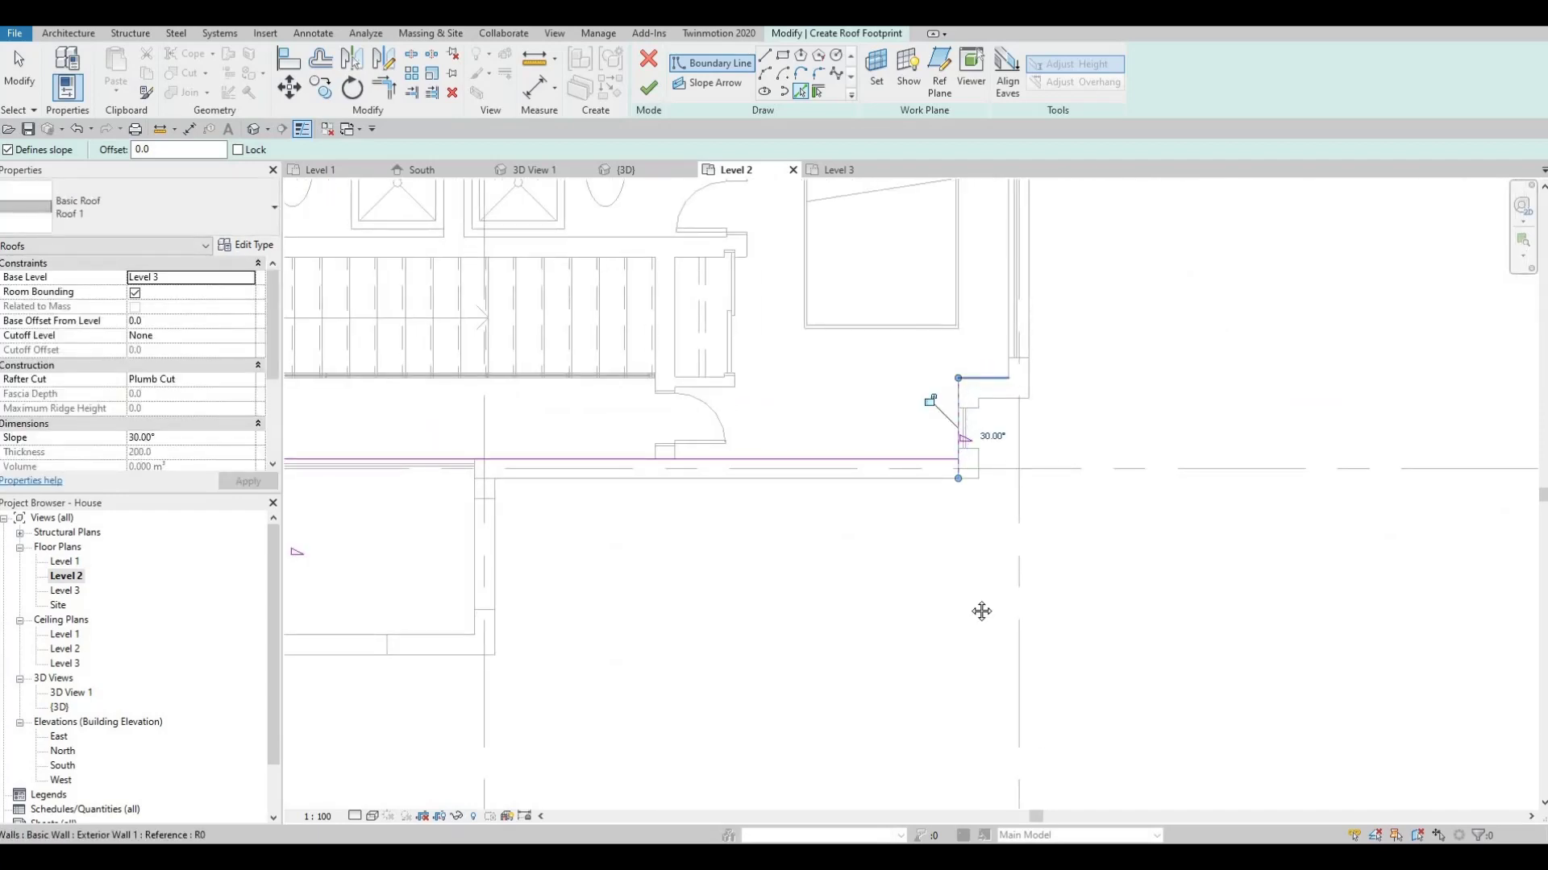
{"action": "left_click", "coordinate": [978, 387]}
{"action": "middle_click_drag", "start_coordinate": [1027, 364], "coordinate": [982, 612]}
{"action": "left_click", "coordinate": [968, 500]}
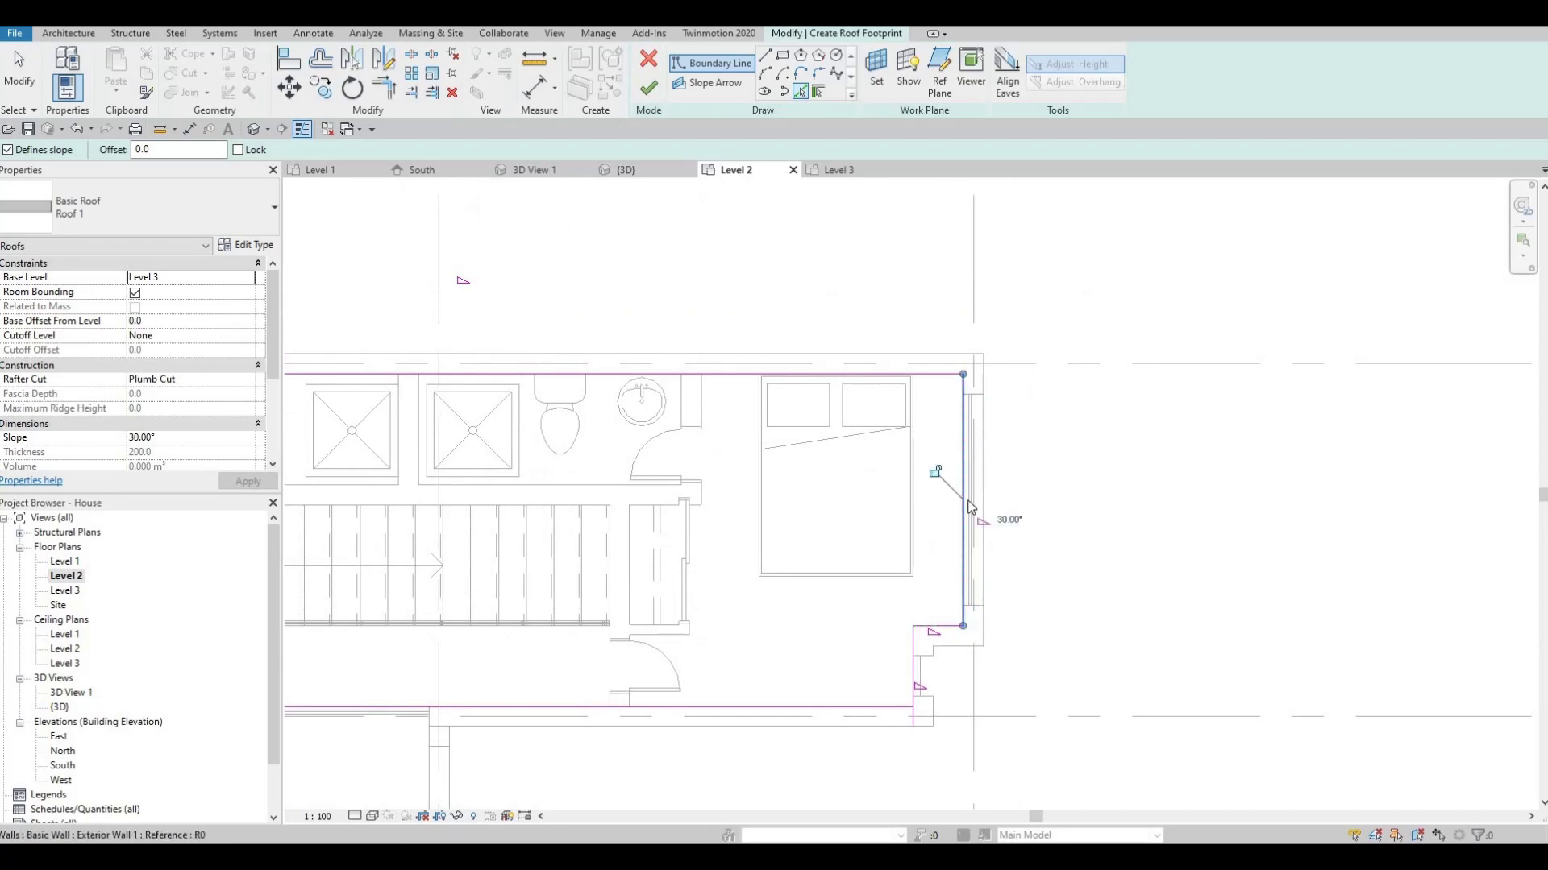
{"action": "key", "text": "Escape"}
{"action": "key", "text": "Escape"}
{"action": "scroll", "coordinate": [926, 538], "scroll_direction": "down", "scroll_amount": 1}
{"action": "scroll", "coordinate": [887, 503], "scroll_direction": "down", "scroll_amount": 1}
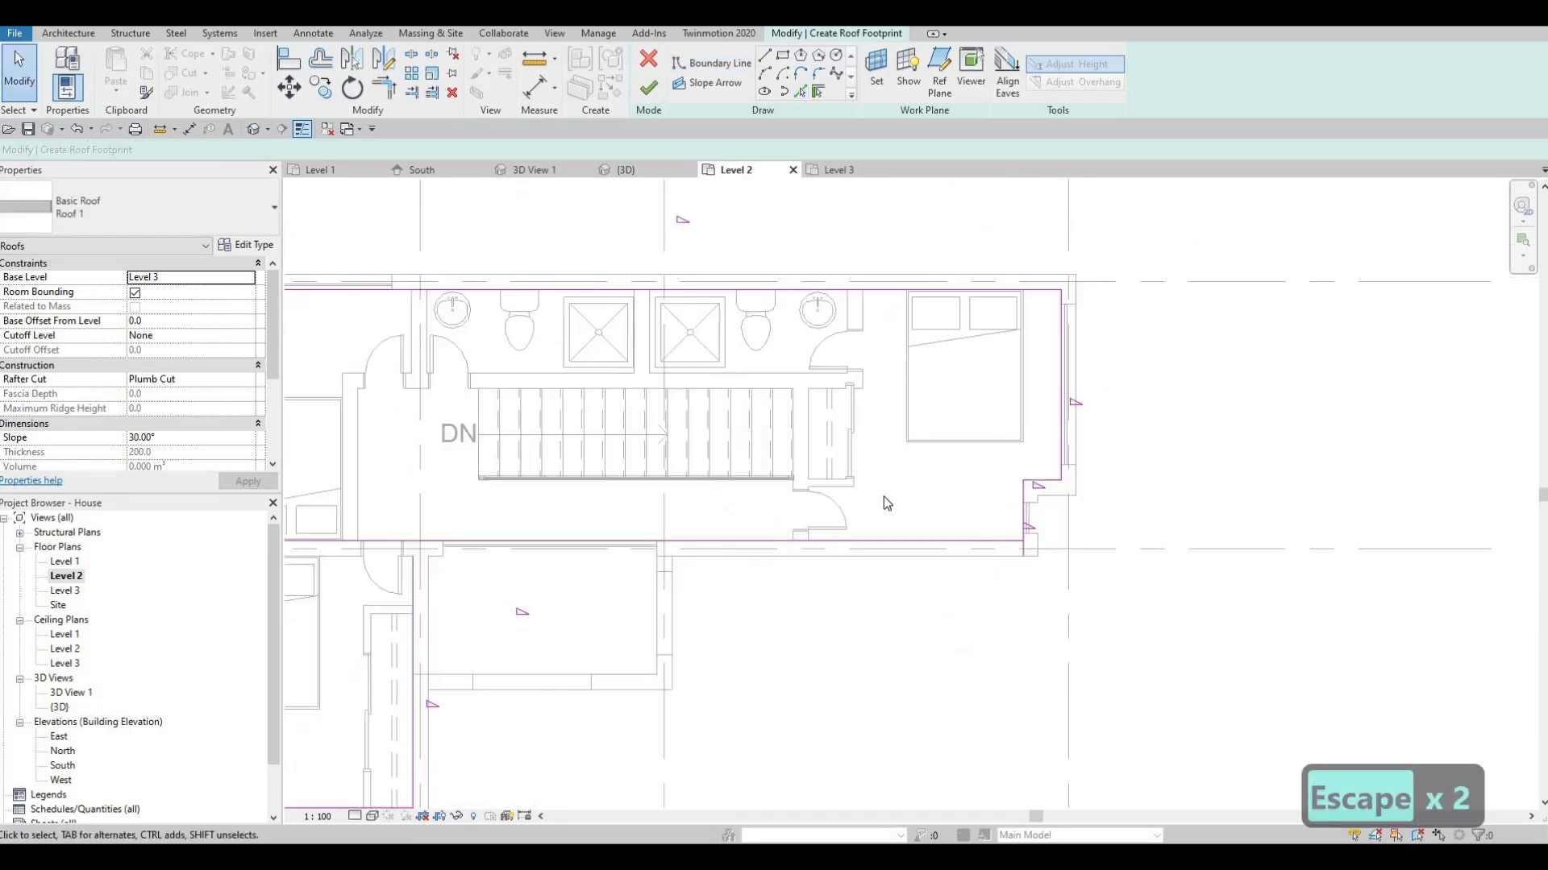
Check the slope of the east boundary line and undo all the sloped roof boundary lines.
{"action": "left_click", "coordinate": [1063, 411]}
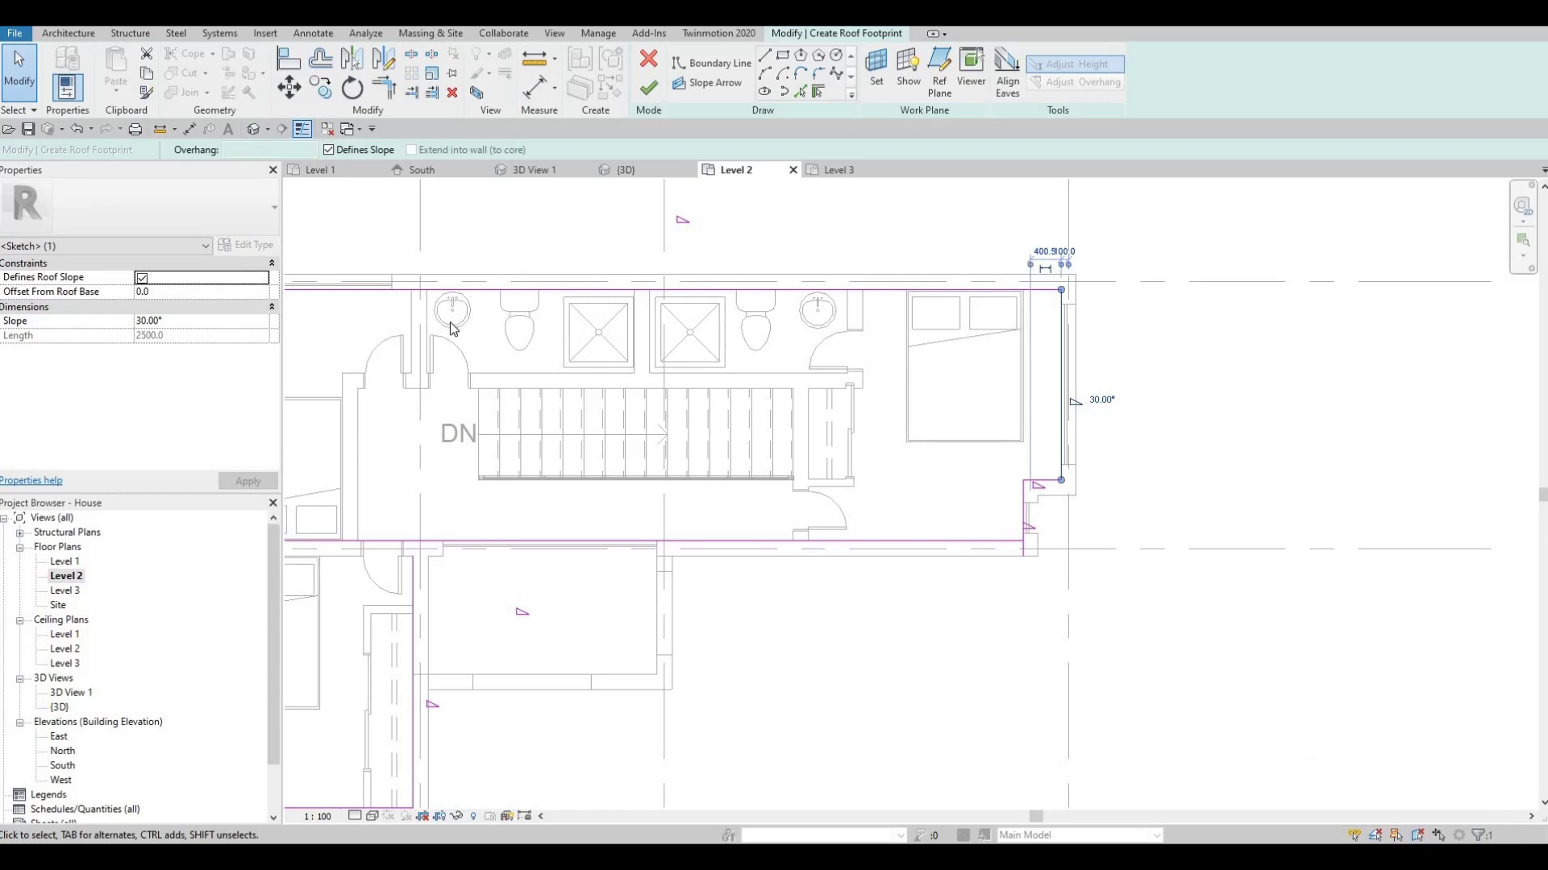
{"action": "key", "text": "ctrl+z"}
{"action": "key", "text": "ctrl+z"}
{"action": "key", "text": "ctrl+z"}
{"action": "key", "text": "ctrl+z"}
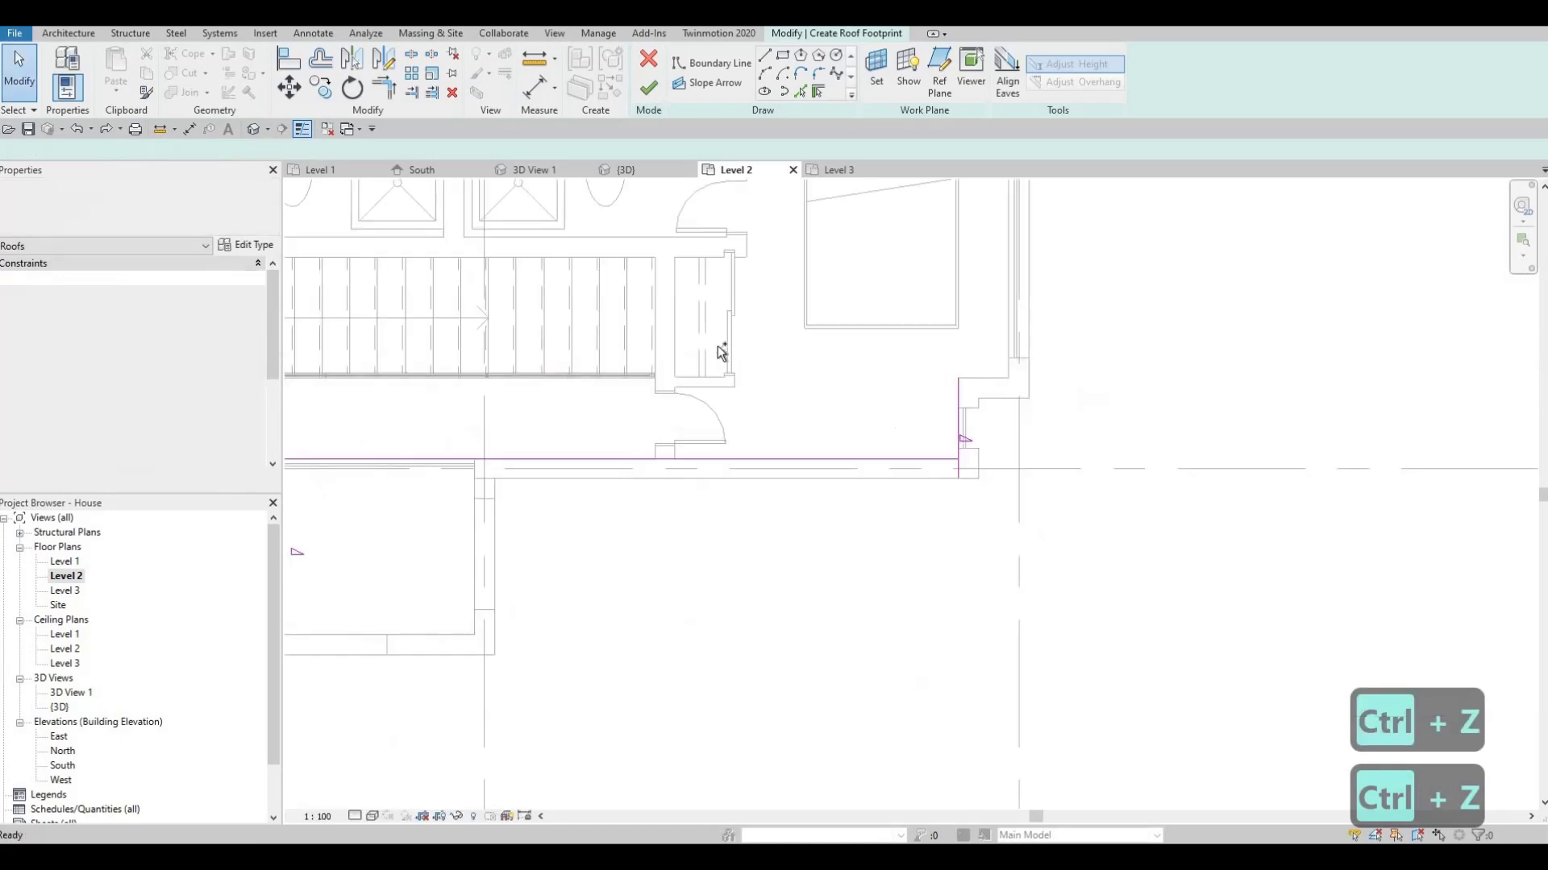
{"action": "key", "text": "ctrl+z"}
{"action": "key", "text": "ctrl+z"}
{"action": "key", "text": "ctrl+z"}
{"action": "key", "text": "ctrl+z"}
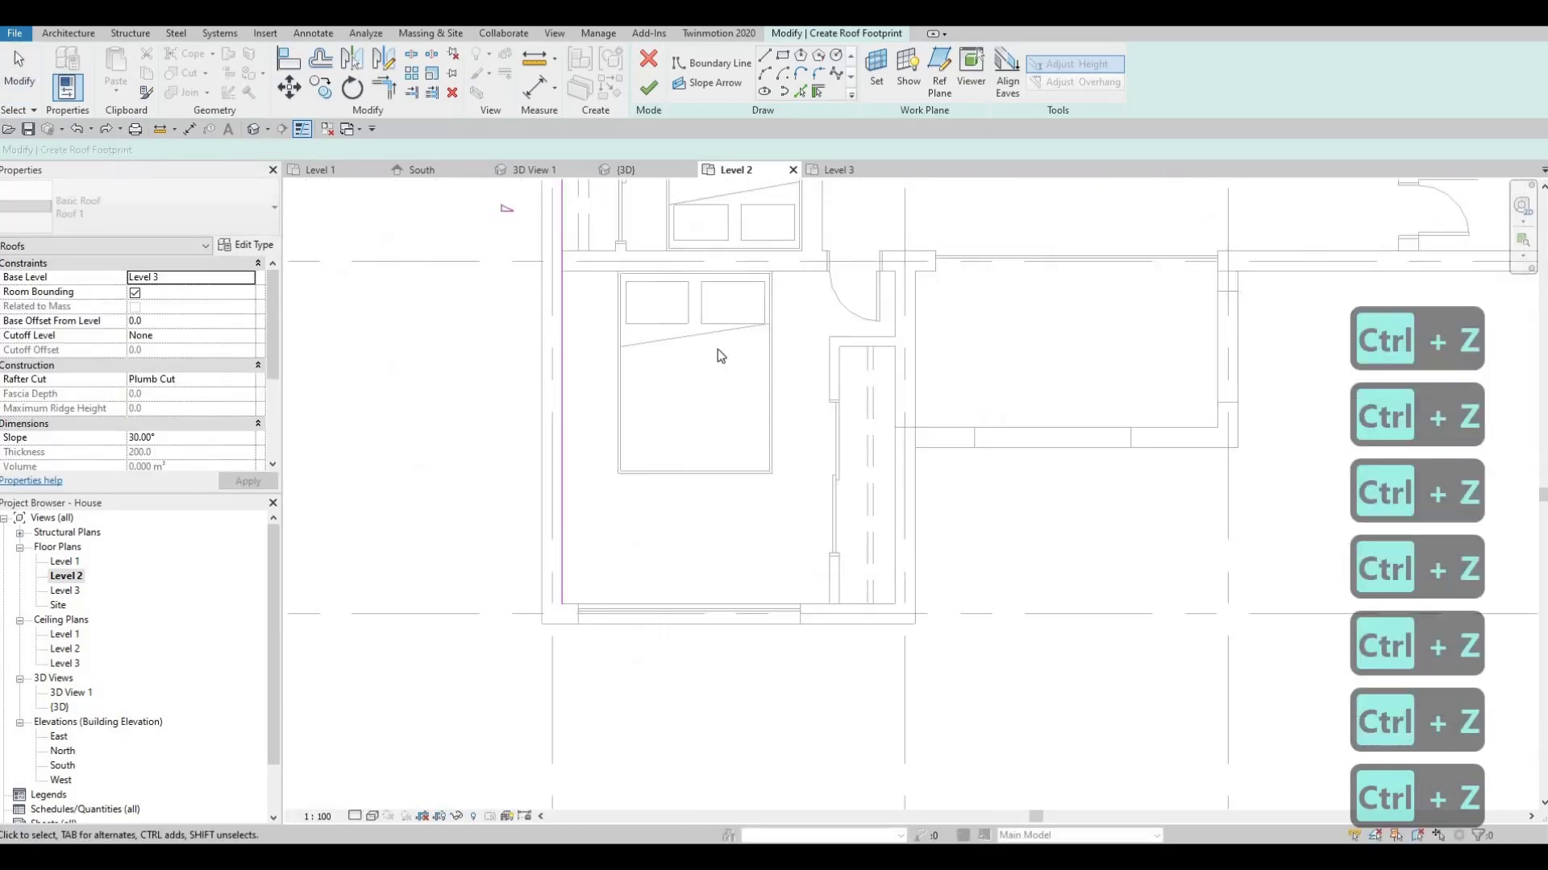
{"action": "key", "text": "ctrl+z"}
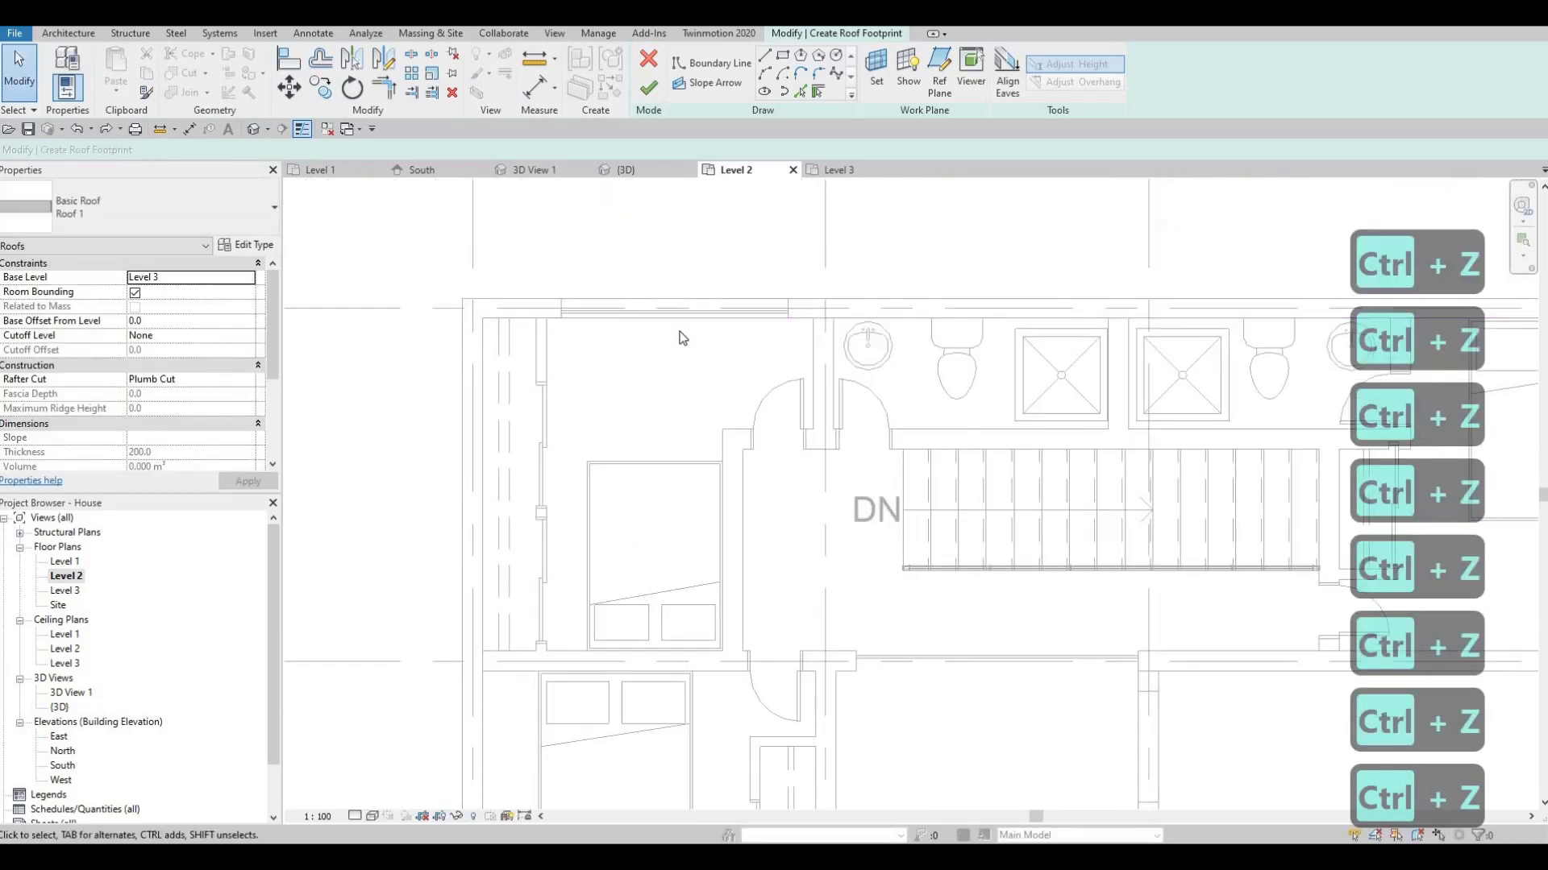
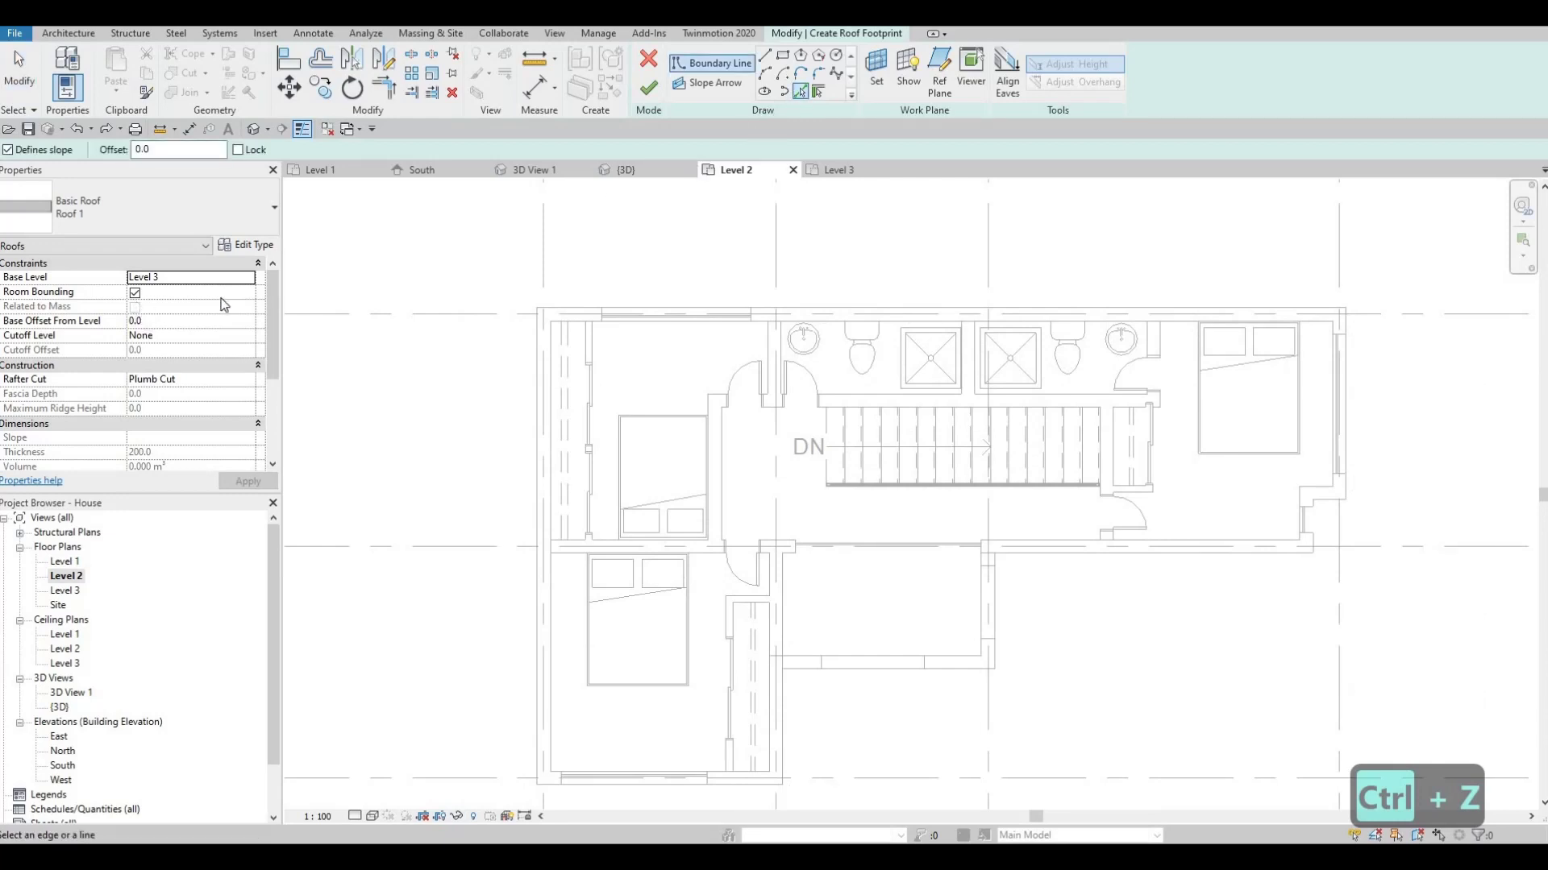
Turn off slope definition and trace roof boundary lines along the inner faces of the rear, west and front bedroom's south and east walls.
{"action": "left_click", "coordinate": [8, 150]}
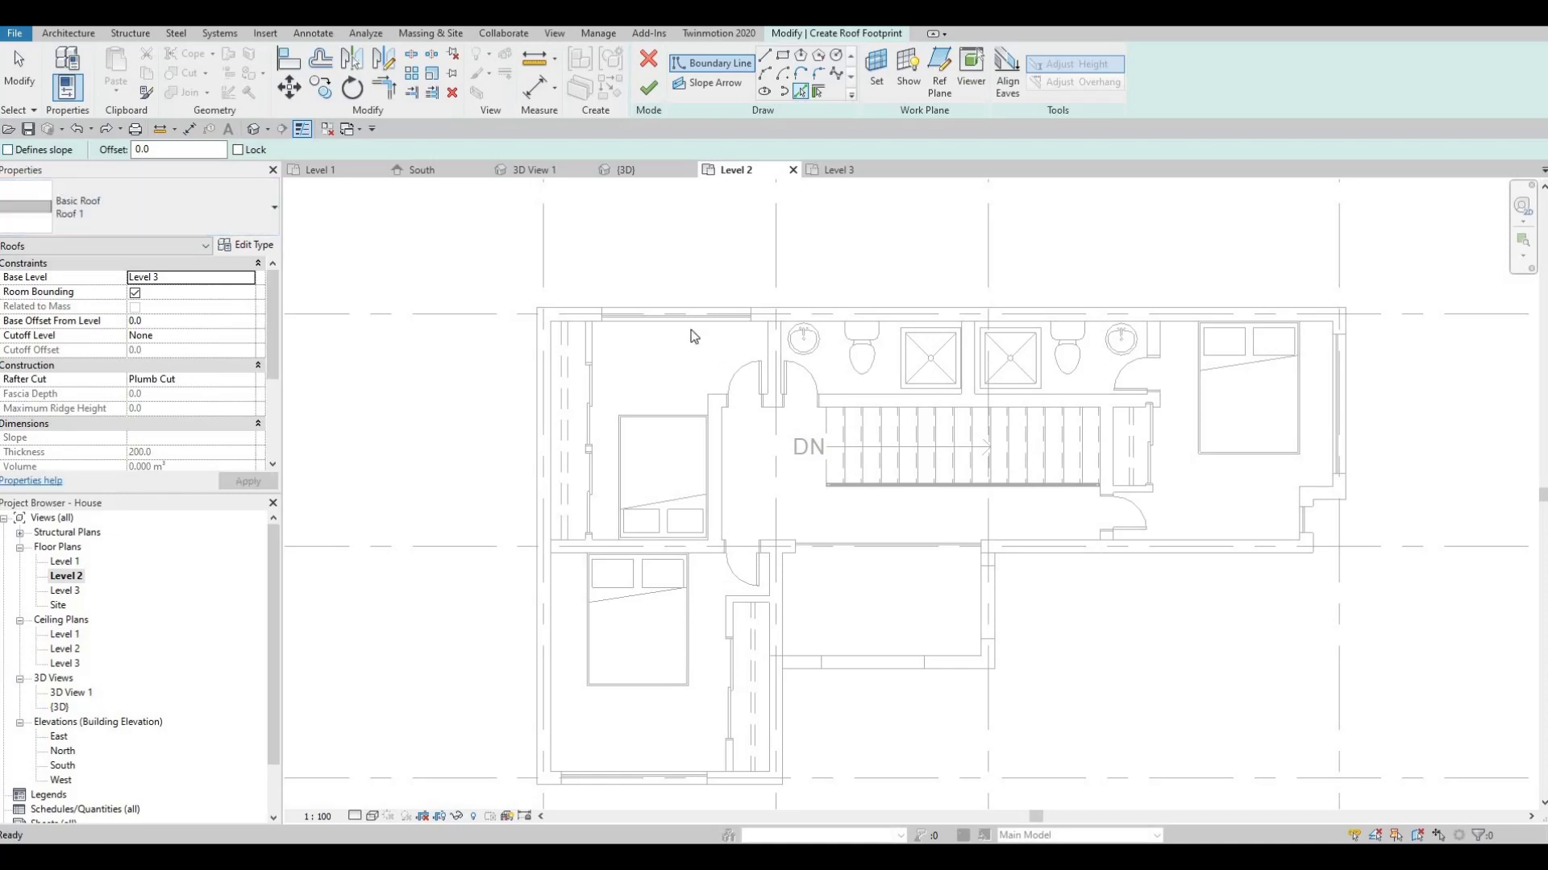
{"action": "left_click", "coordinate": [568, 321]}
{"action": "left_click", "coordinate": [546, 487]}
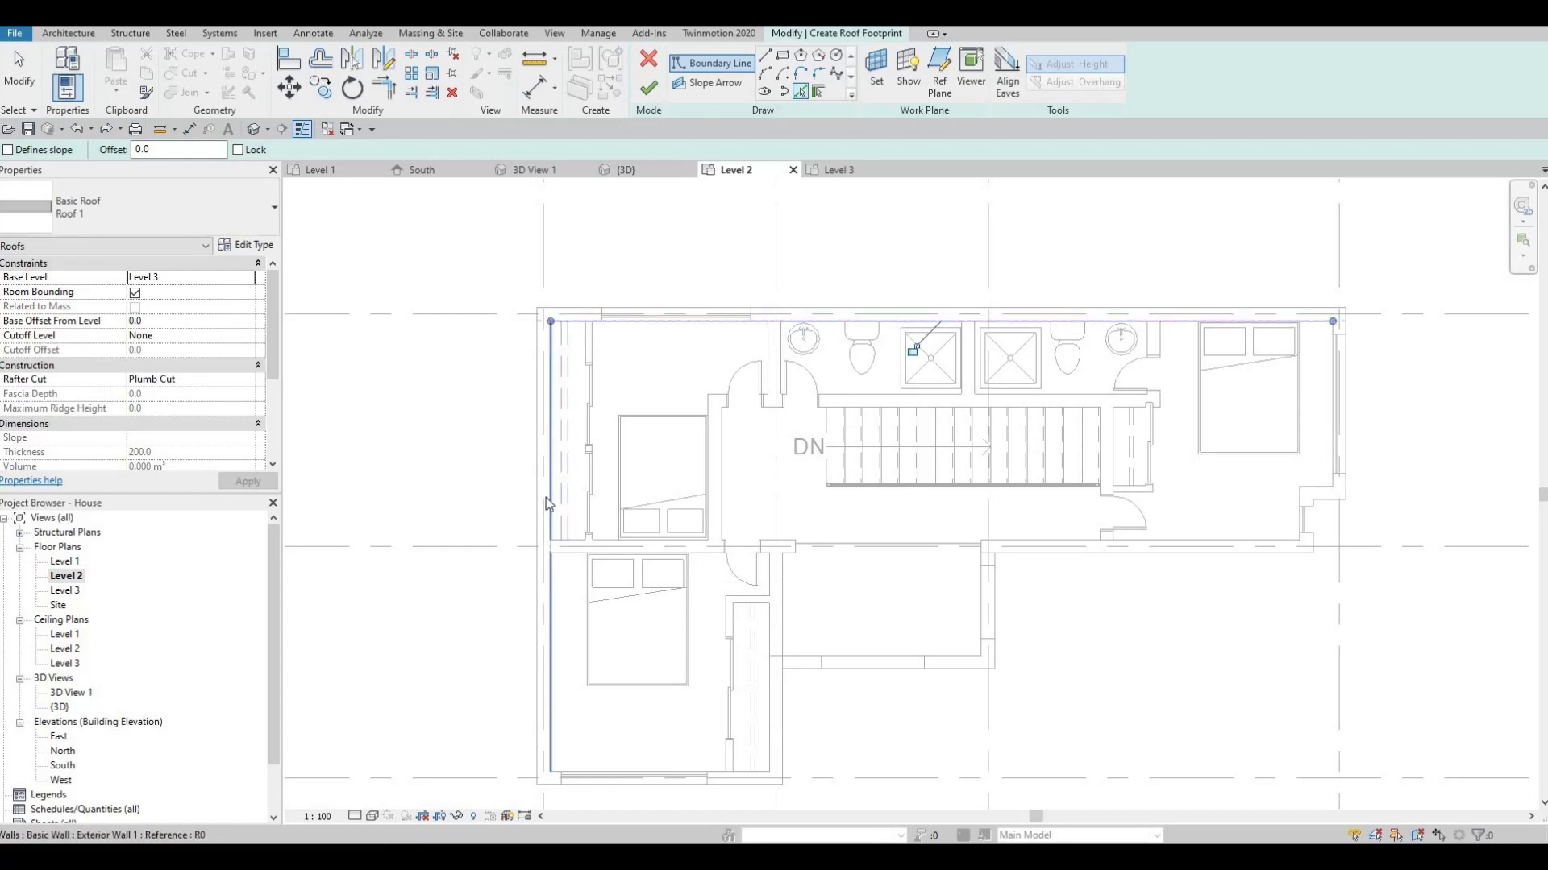
{"action": "left_click", "coordinate": [583, 770]}
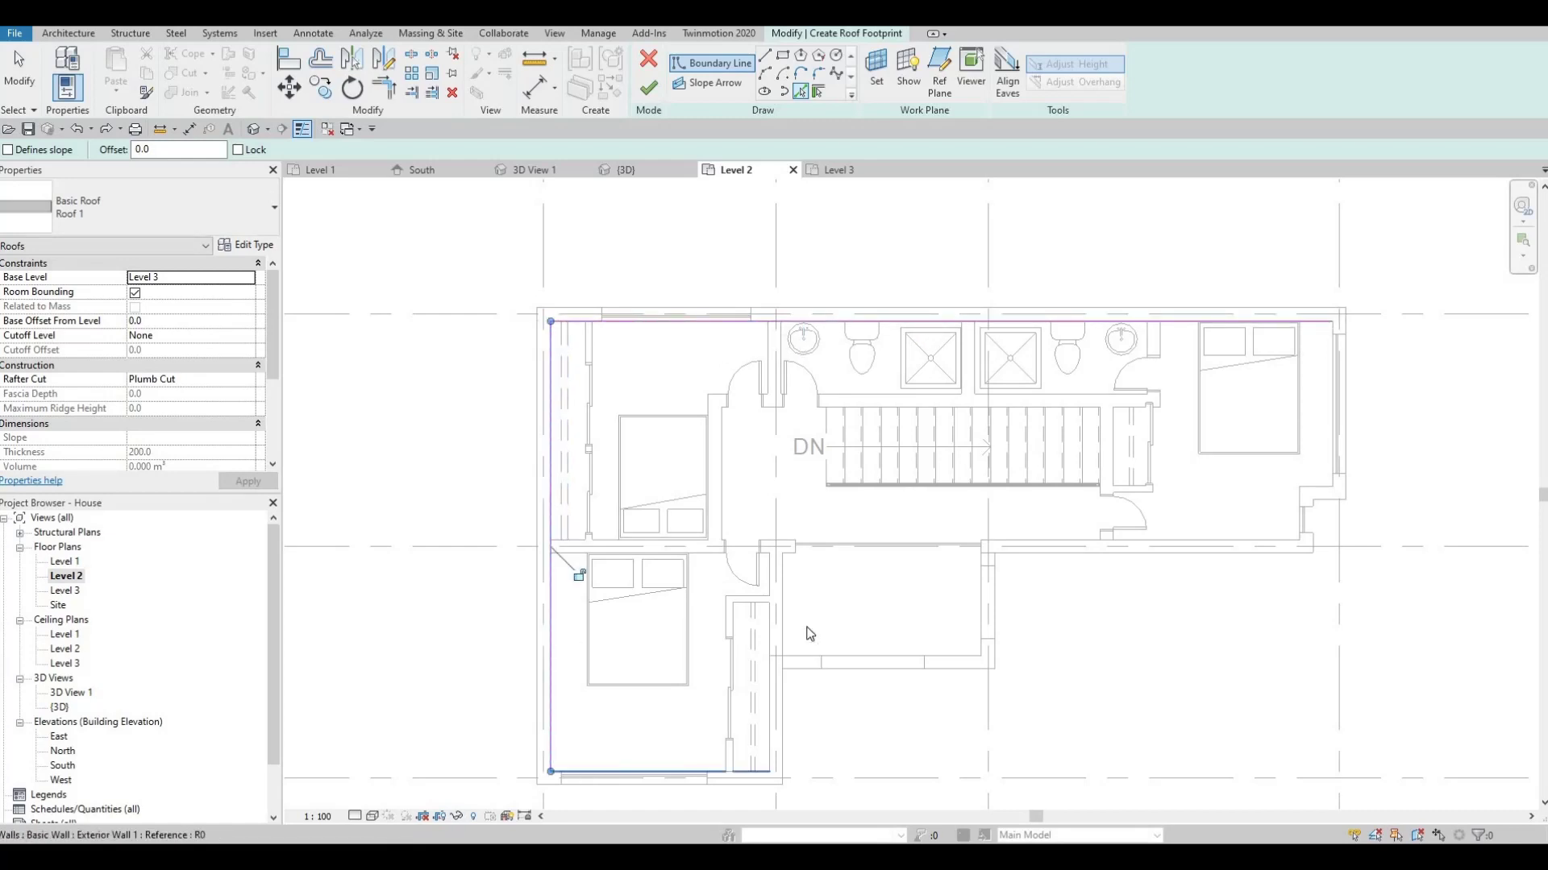
{"action": "left_click", "coordinate": [778, 560]}
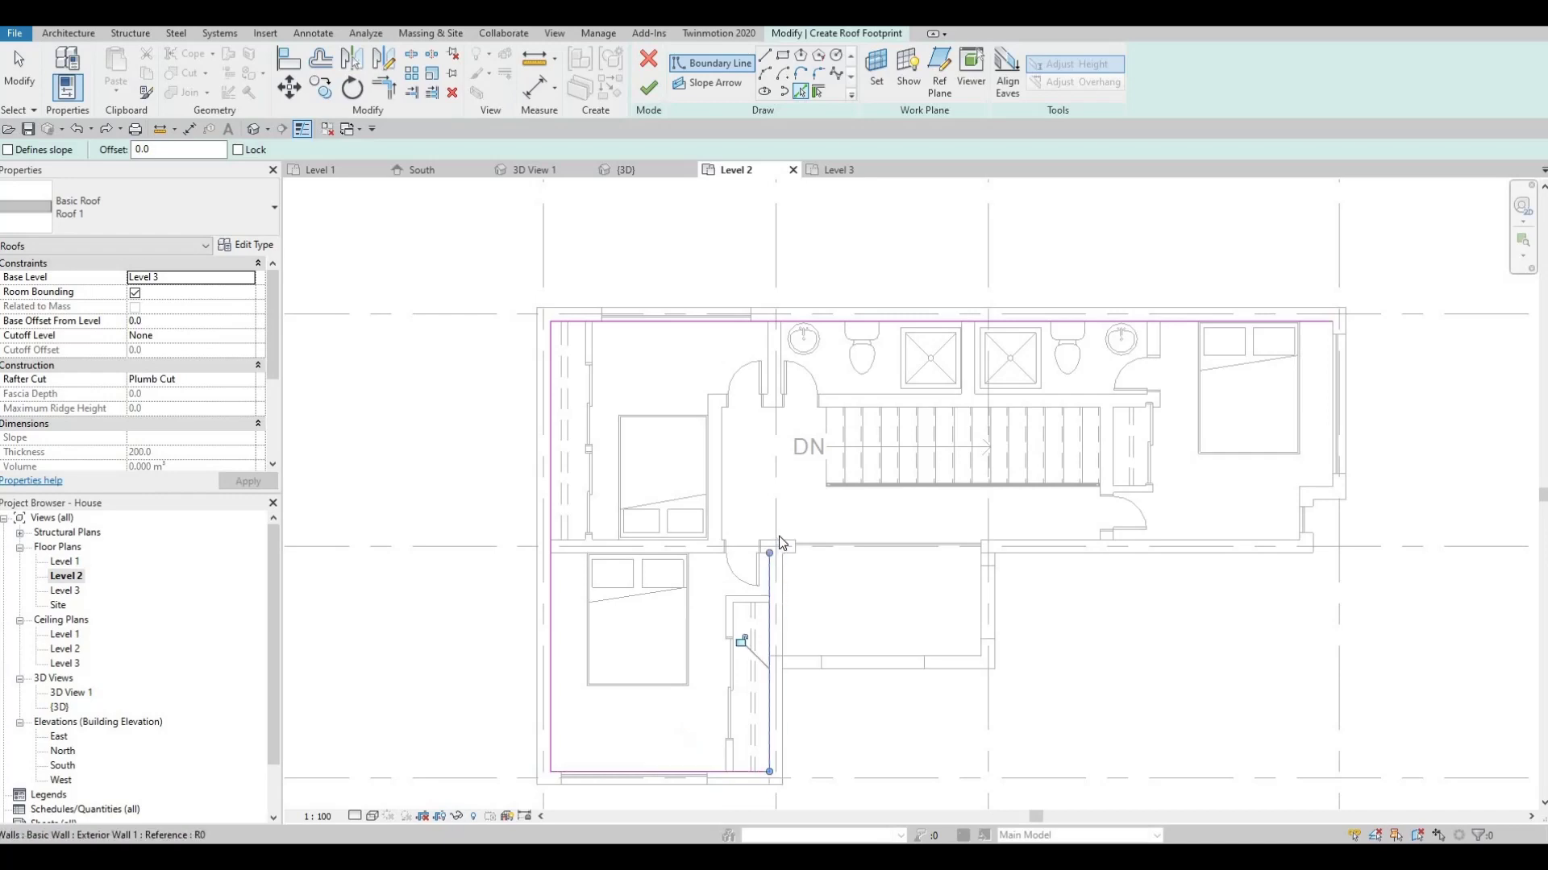
Continue the flat roof boundary along the main block's south wall, the southeast corner notch and the east wall.
{"action": "left_click", "coordinate": [1190, 543]}
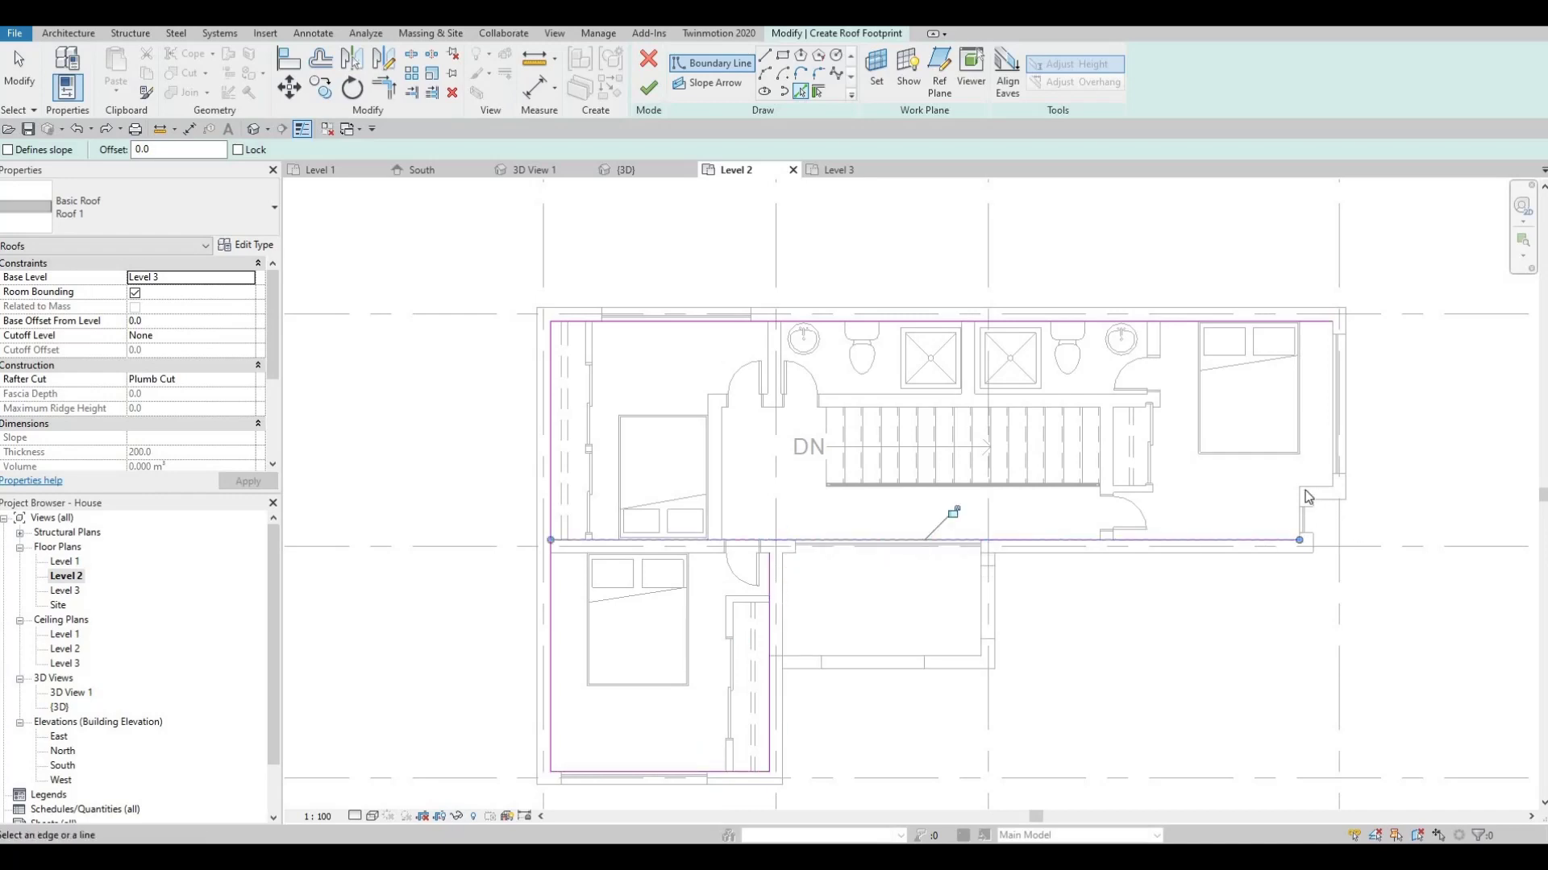
{"action": "left_click", "coordinate": [1313, 497]}
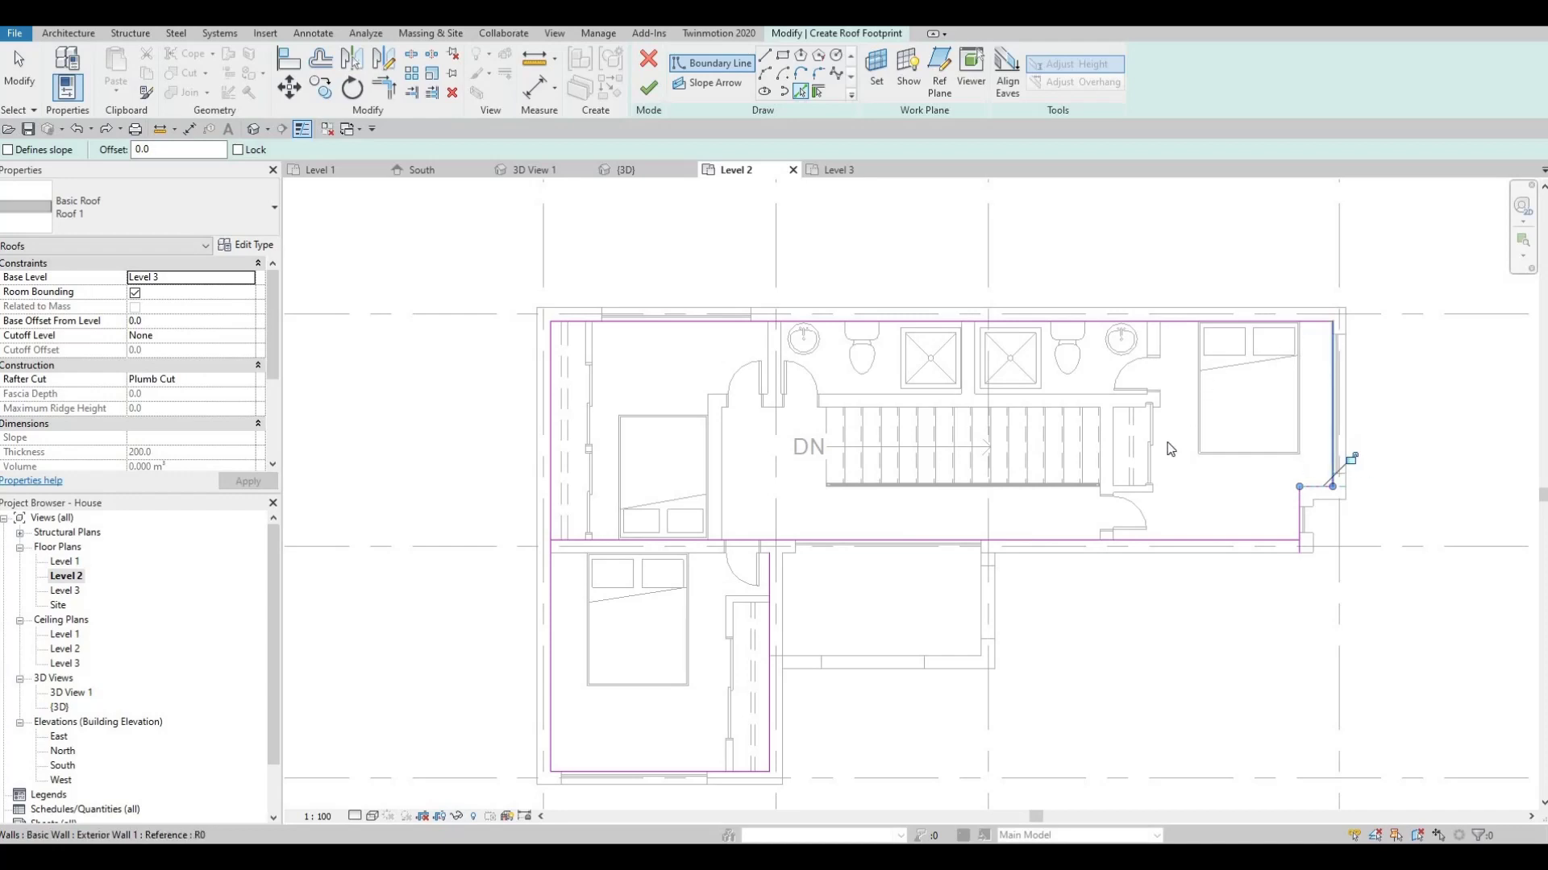
{"action": "left_click", "coordinate": [1334, 442]}
Trim the boundary corners at the southeast notch and the front bedroom's junction with the main block, and finish the roof.
{"action": "middle_click_drag", "start_coordinate": [1252, 348], "coordinate": [1238, 382]}
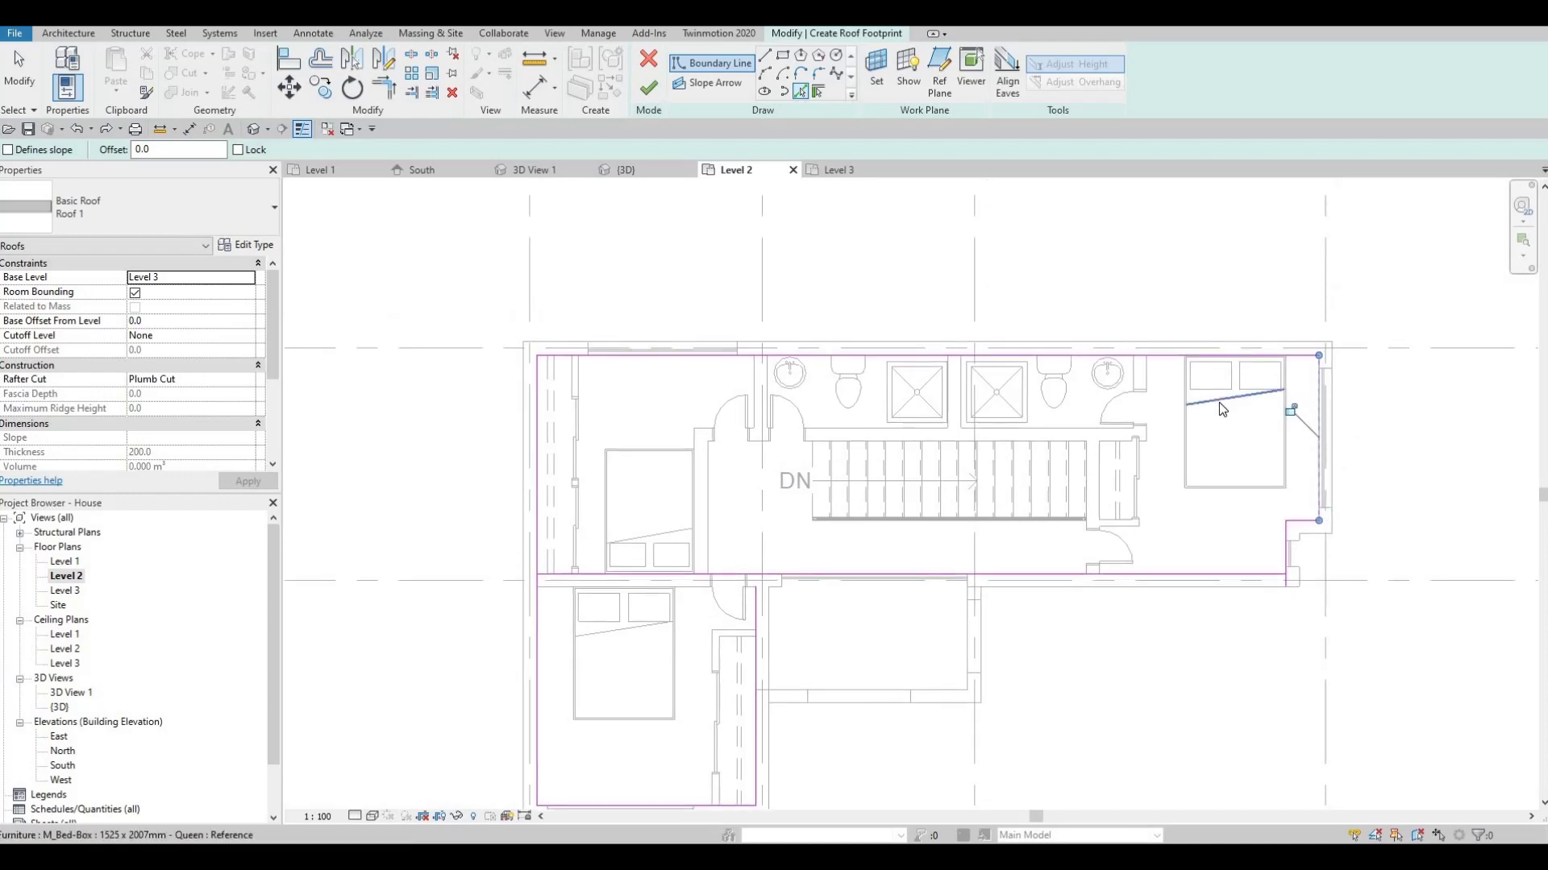
{"action": "key", "text": "t"}
{"action": "key", "text": "r"}
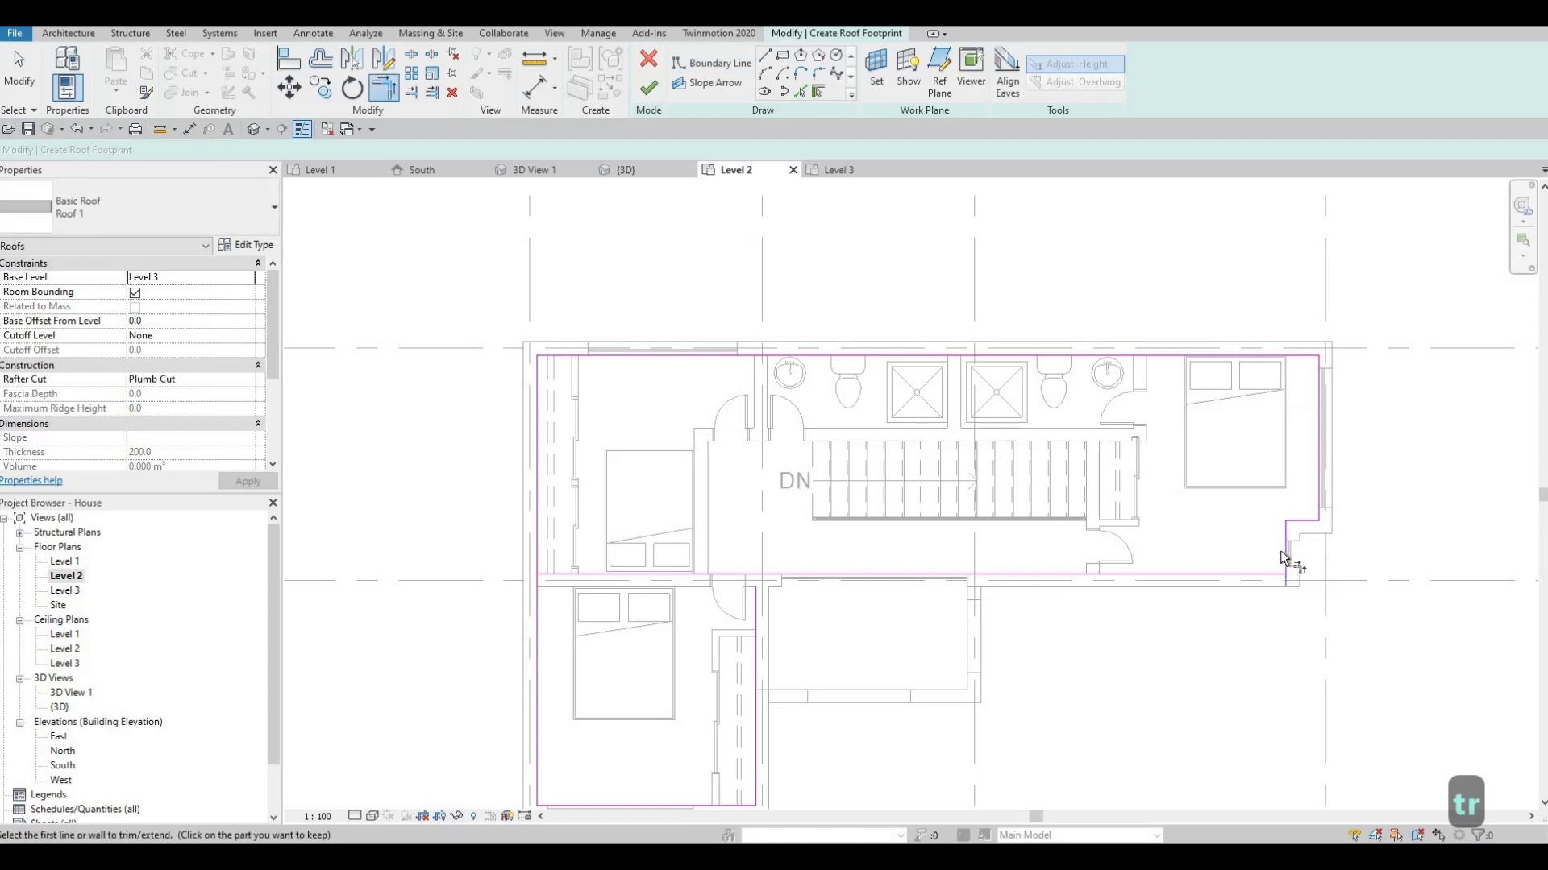
{"action": "left_click", "coordinate": [1286, 557]}
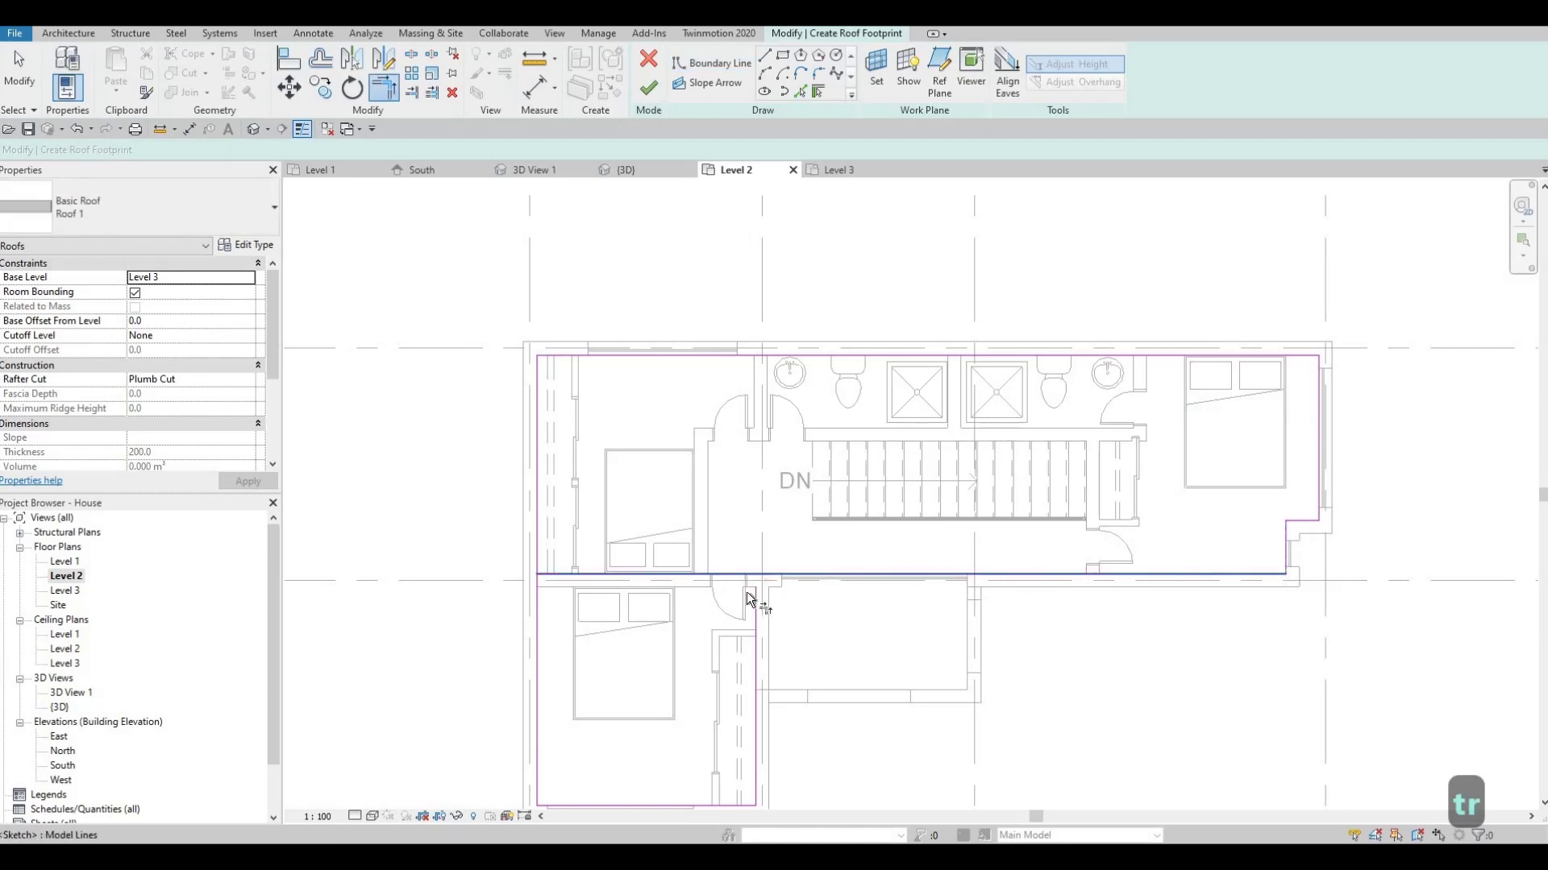
{"action": "left_click", "coordinate": [750, 606]}
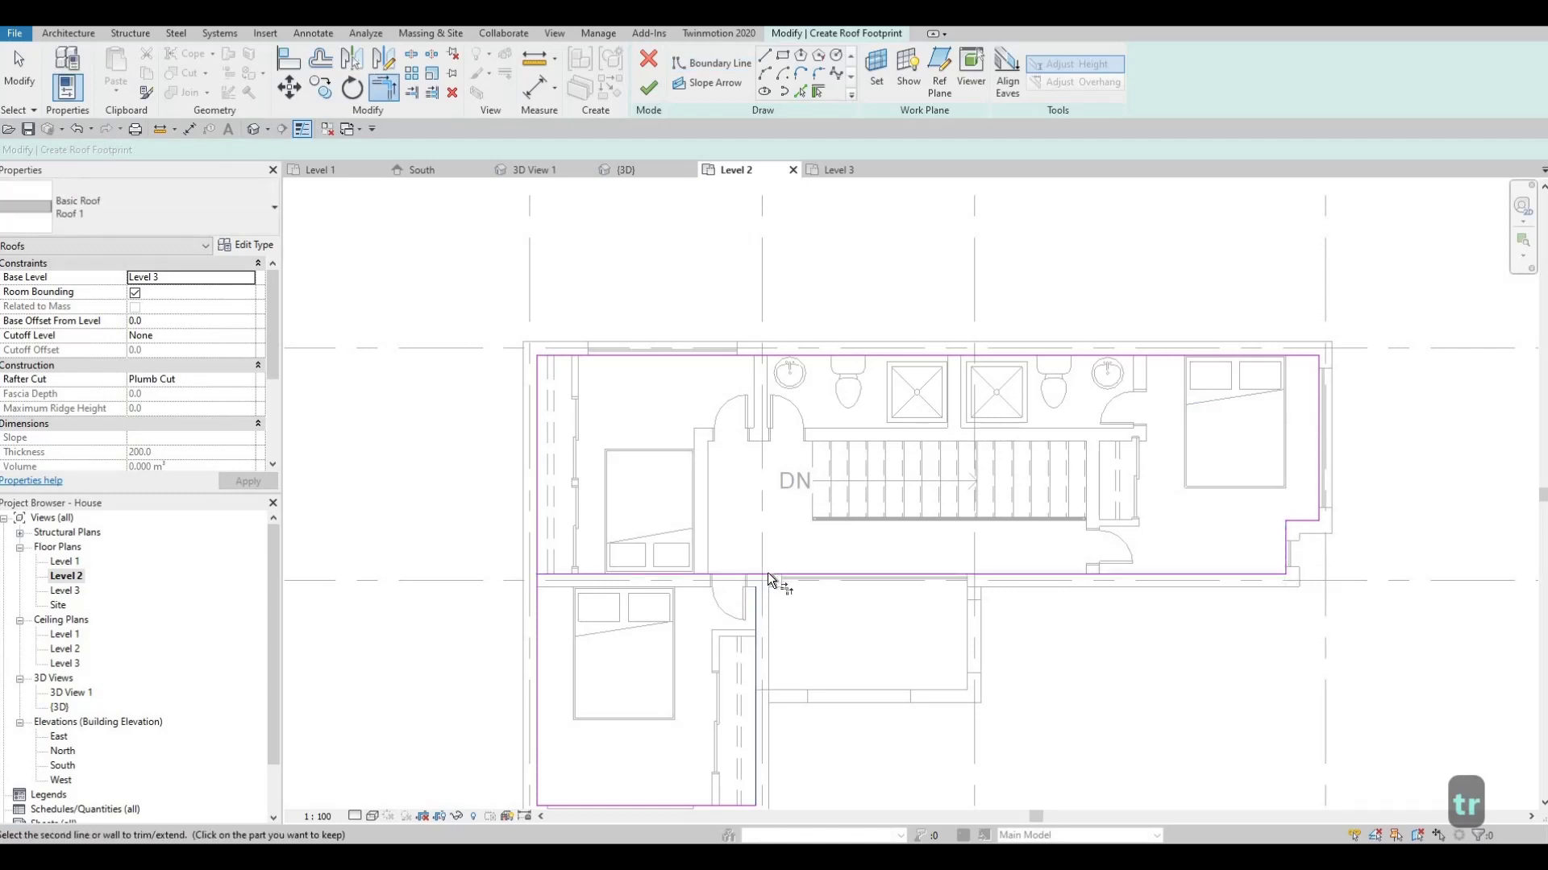
{"action": "left_click", "coordinate": [758, 578]}
{"action": "middle_click_drag", "start_coordinate": [601, 727], "coordinate": [650, 650]}
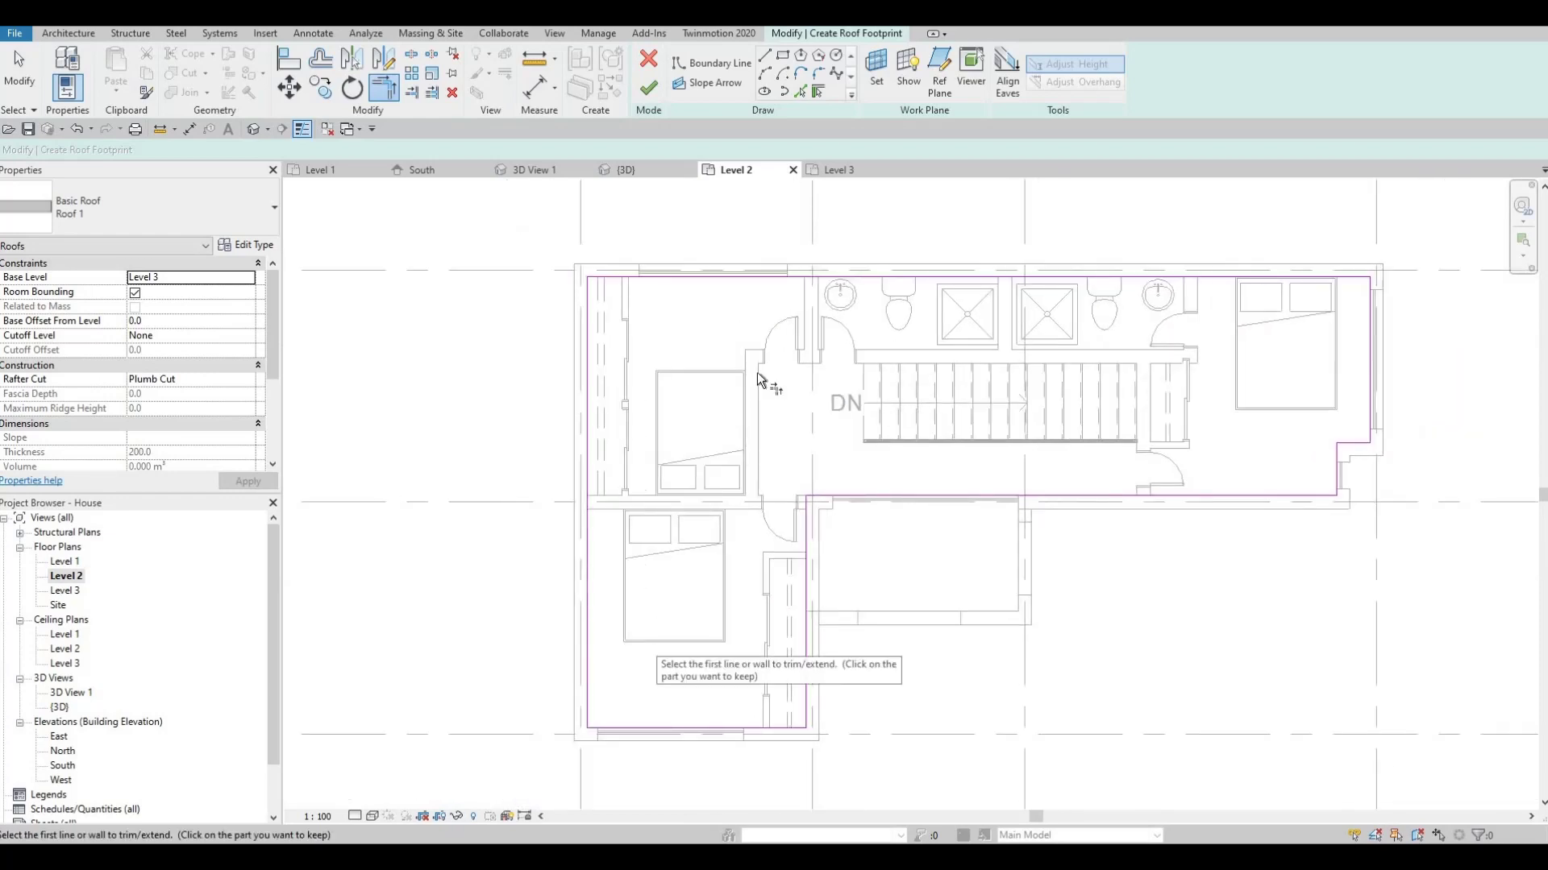
{"action": "middle_click_drag", "start_coordinate": [758, 372], "coordinate": [750, 430]}
{"action": "middle_click_drag", "start_coordinate": [1098, 510], "coordinate": [1108, 399]}
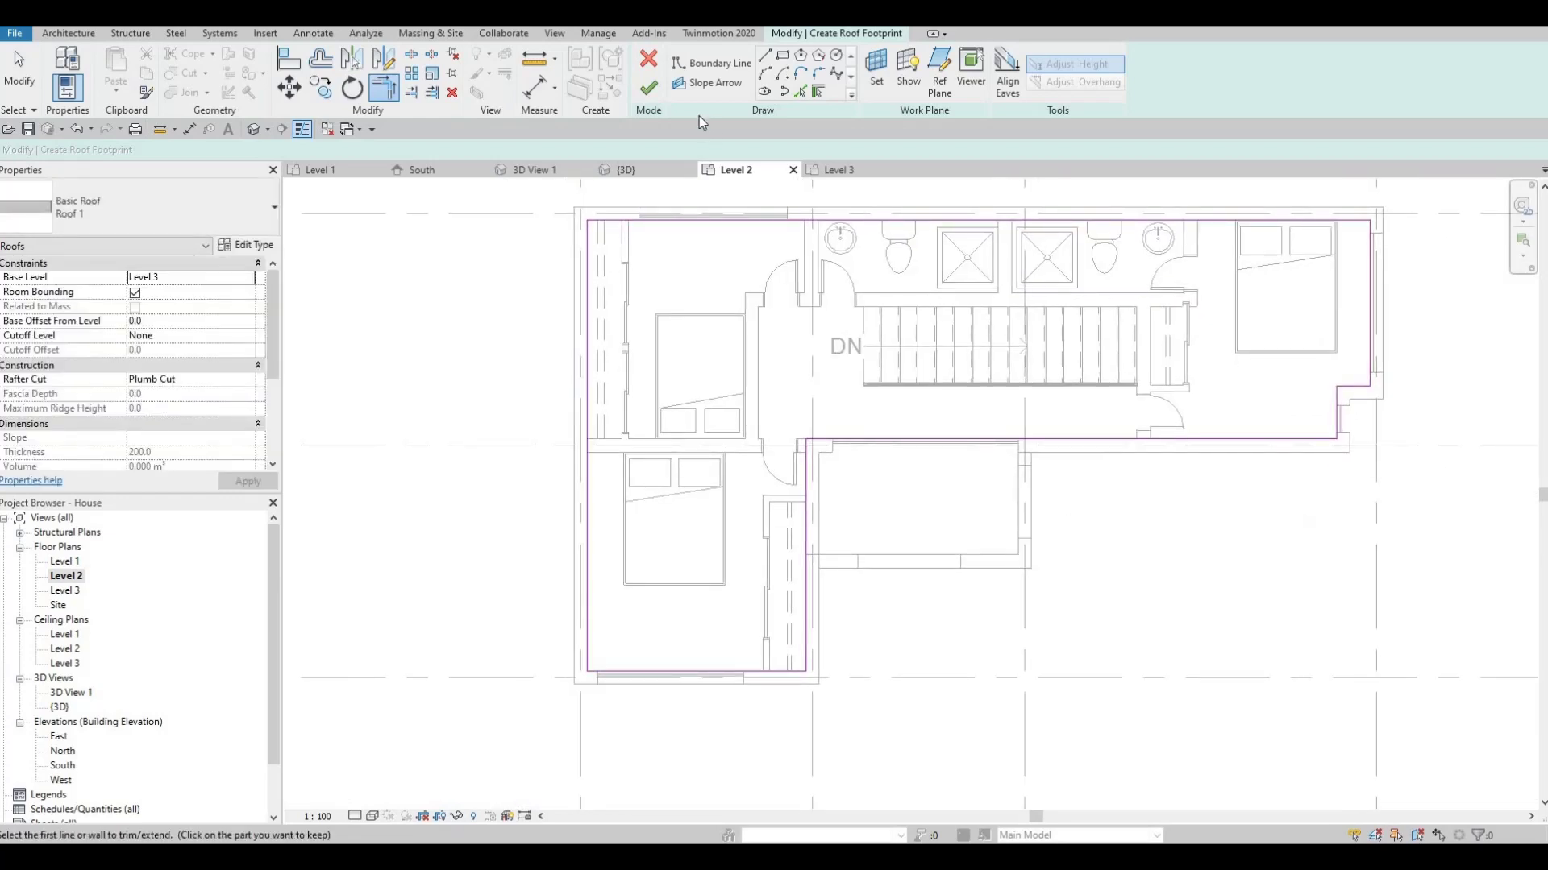
{"action": "left_click", "coordinate": [649, 90]}
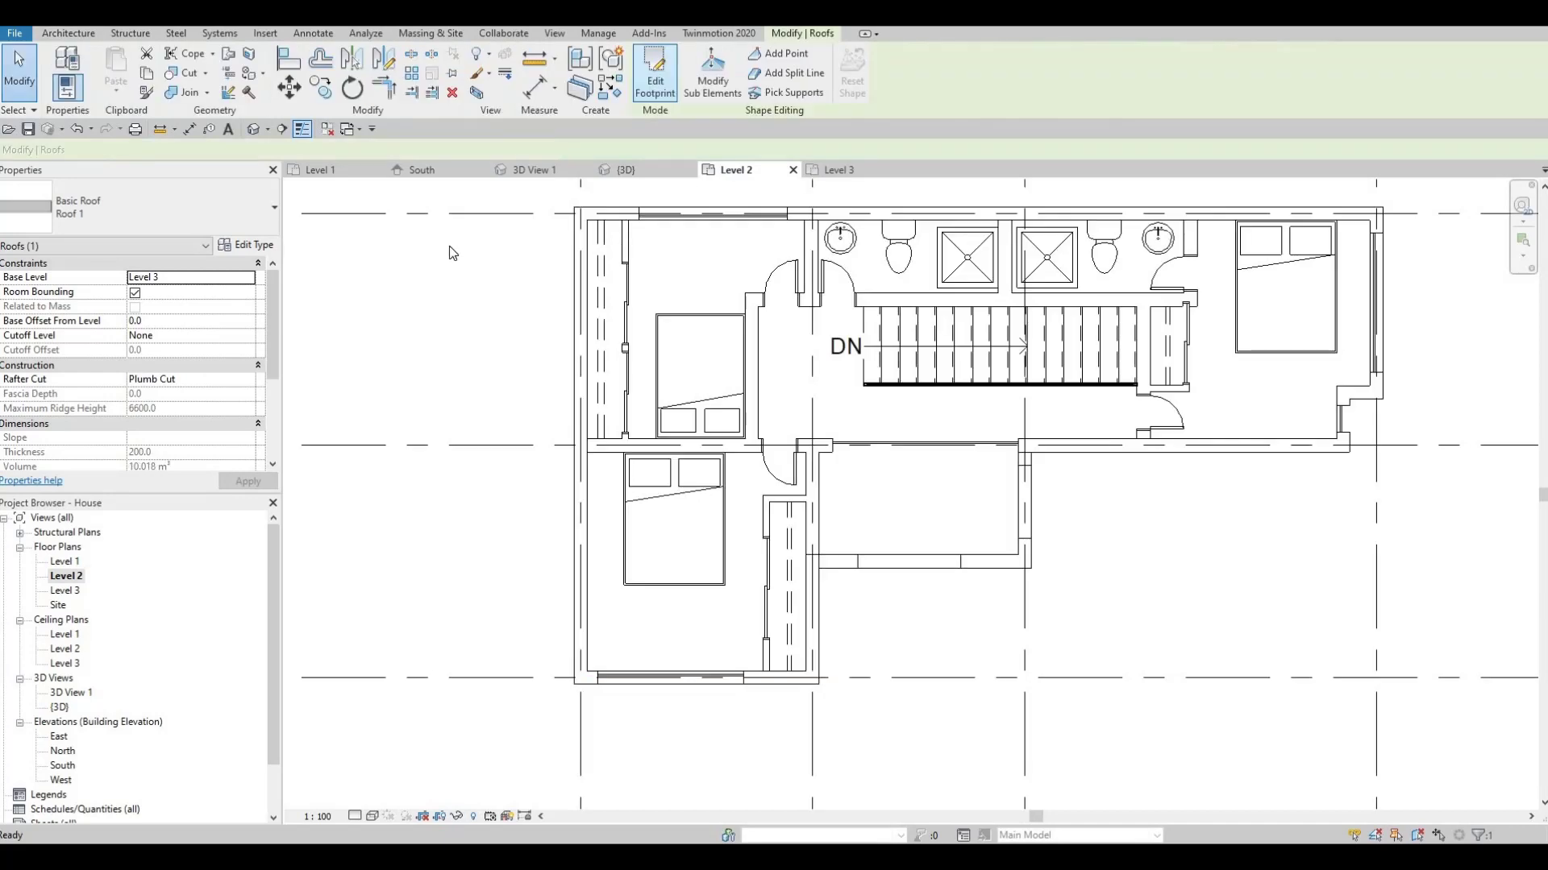
Open the 3D view and set the roof's base offset from Level 3 to -200 mm.
{"action": "left_click", "coordinate": [259, 129]}
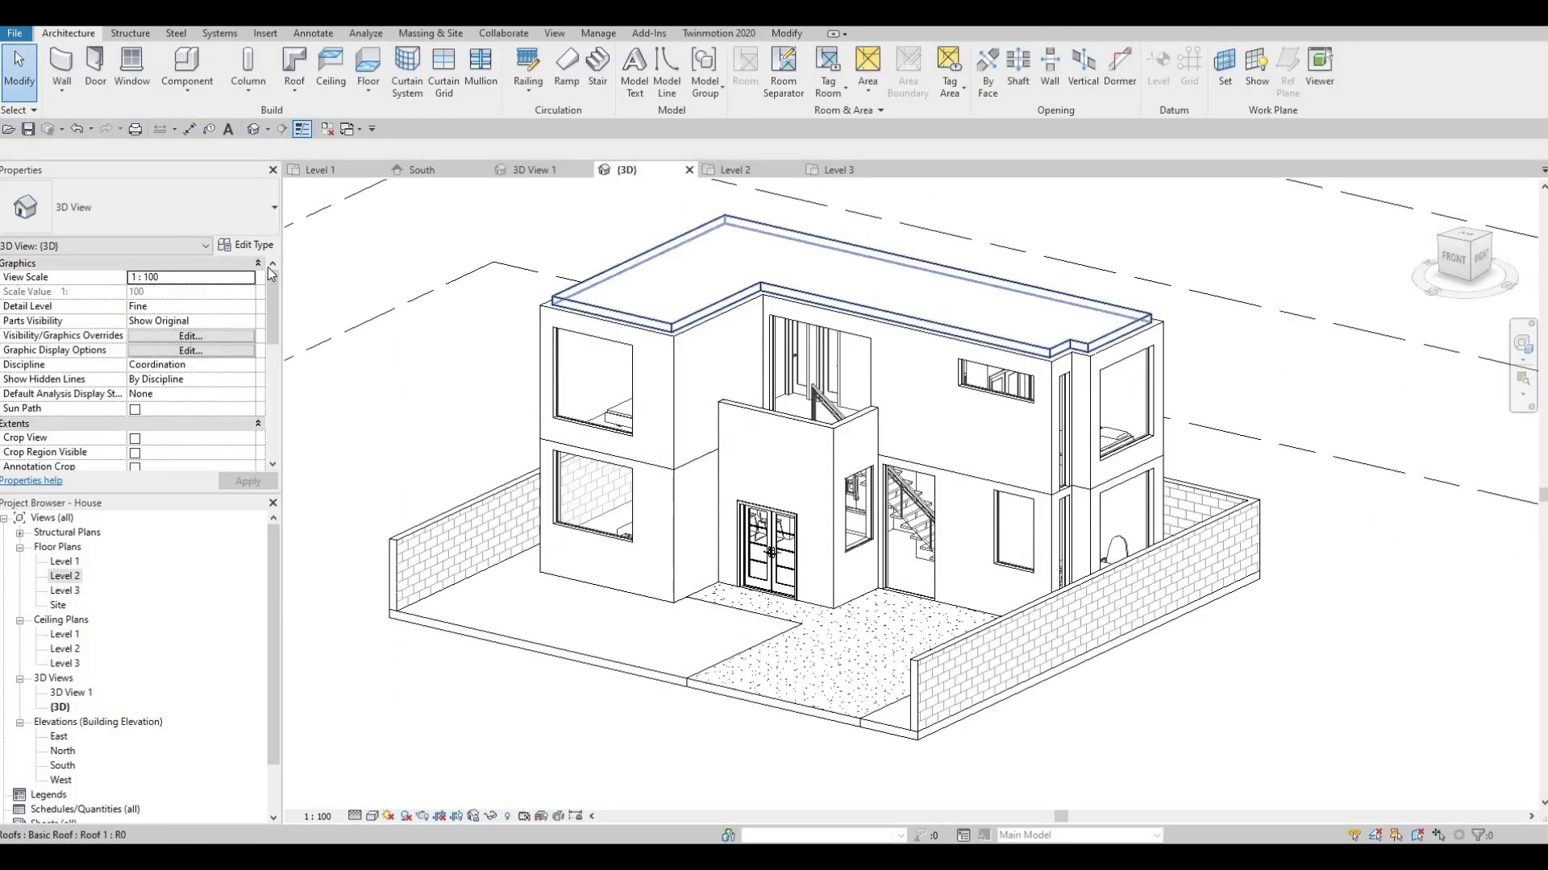
{"action": "left_click", "coordinate": [678, 320]}
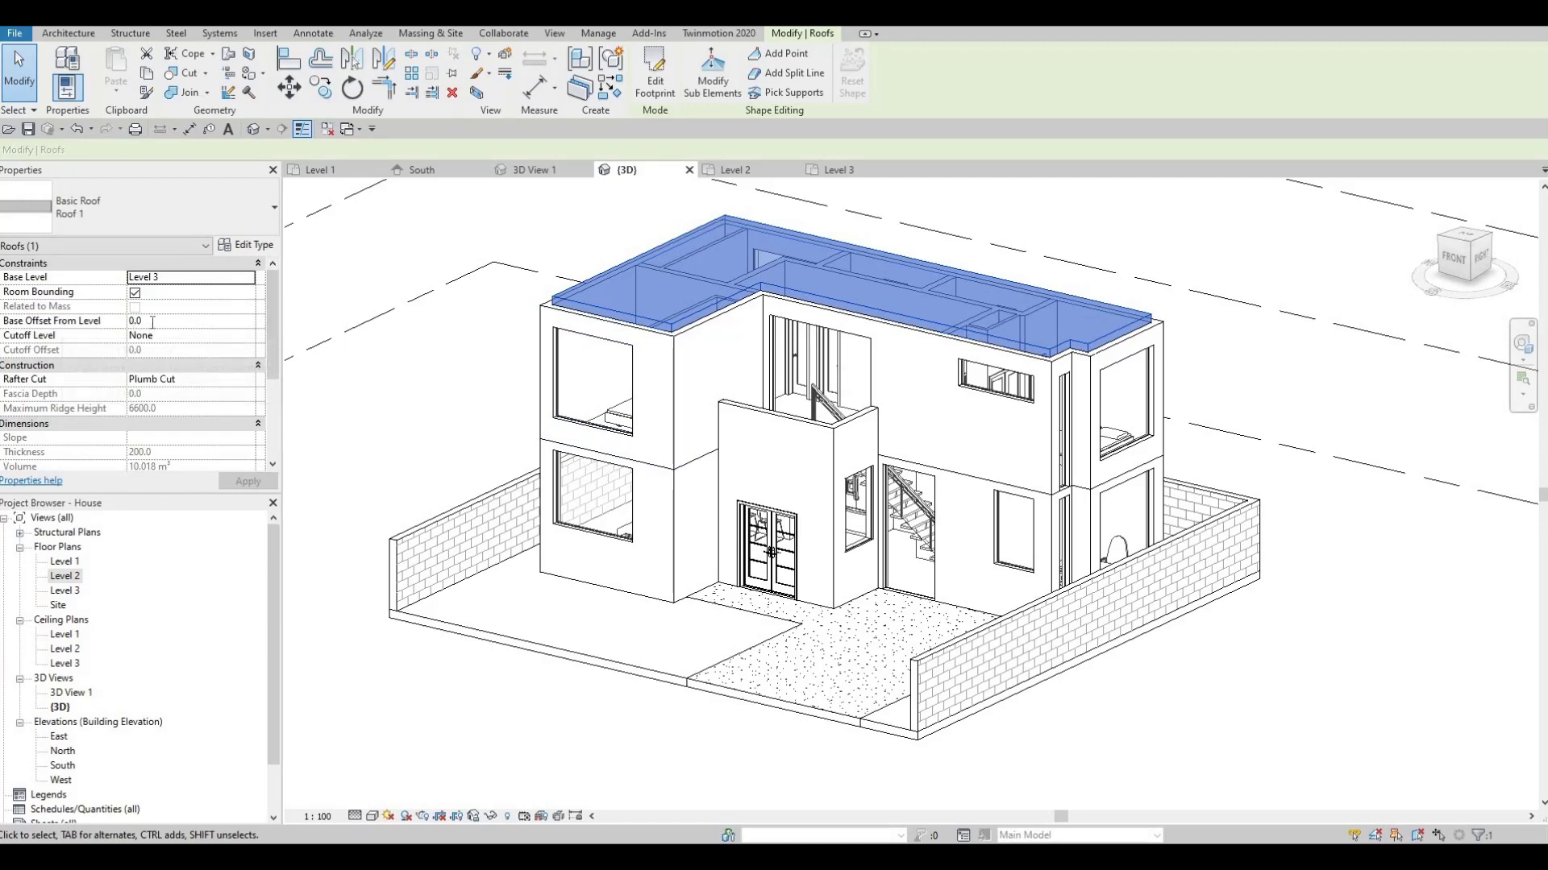
{"action": "type", "text": "-200"}
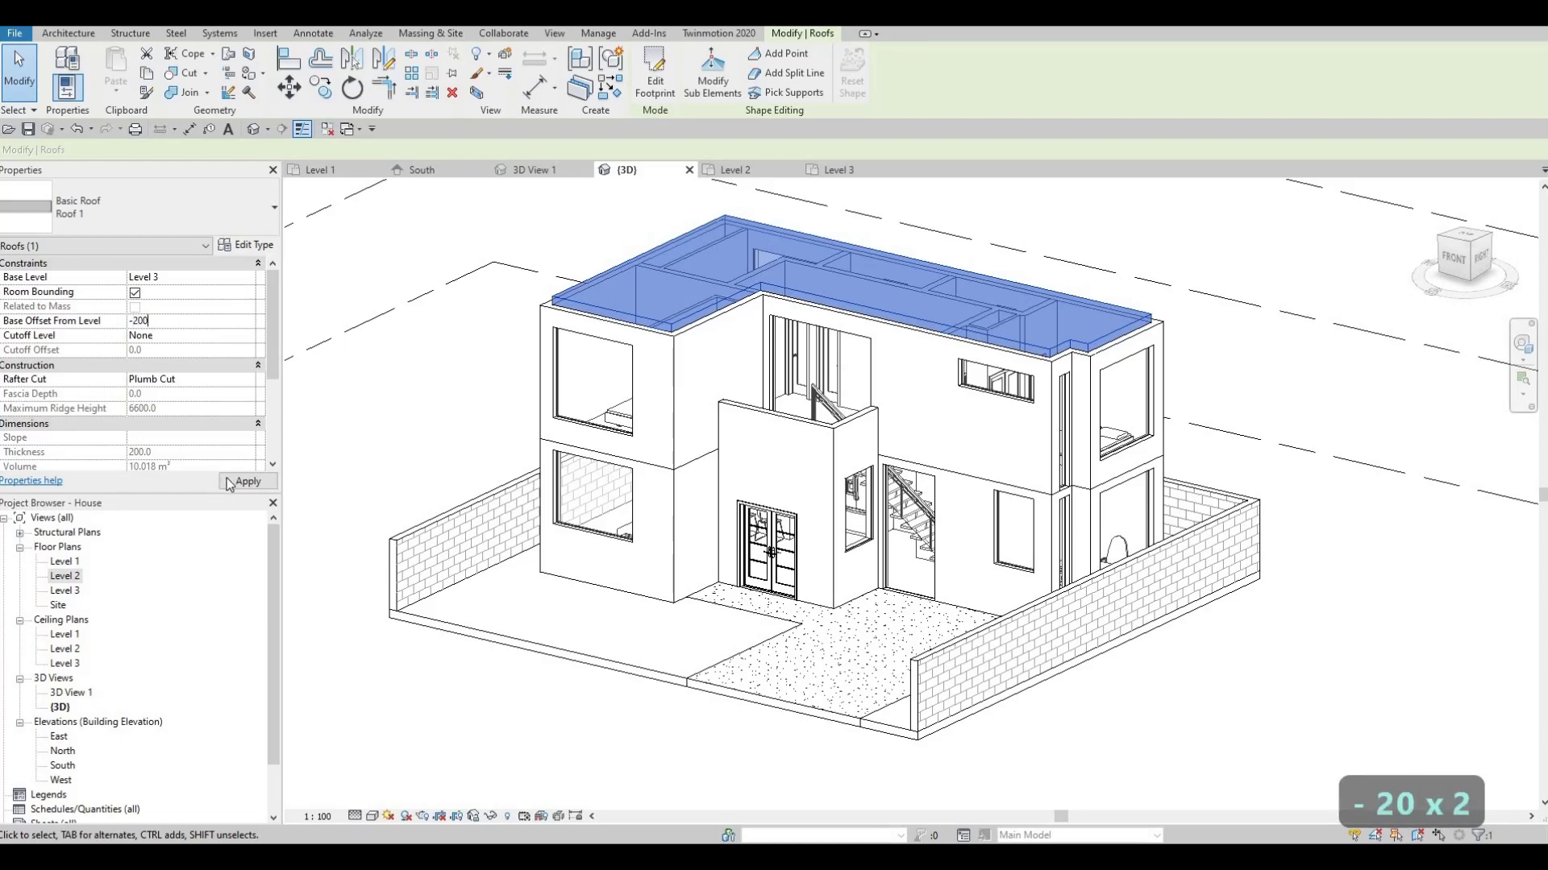
{"action": "scroll", "coordinate": [564, 354], "scroll_direction": "up", "scroll_amount": 3}
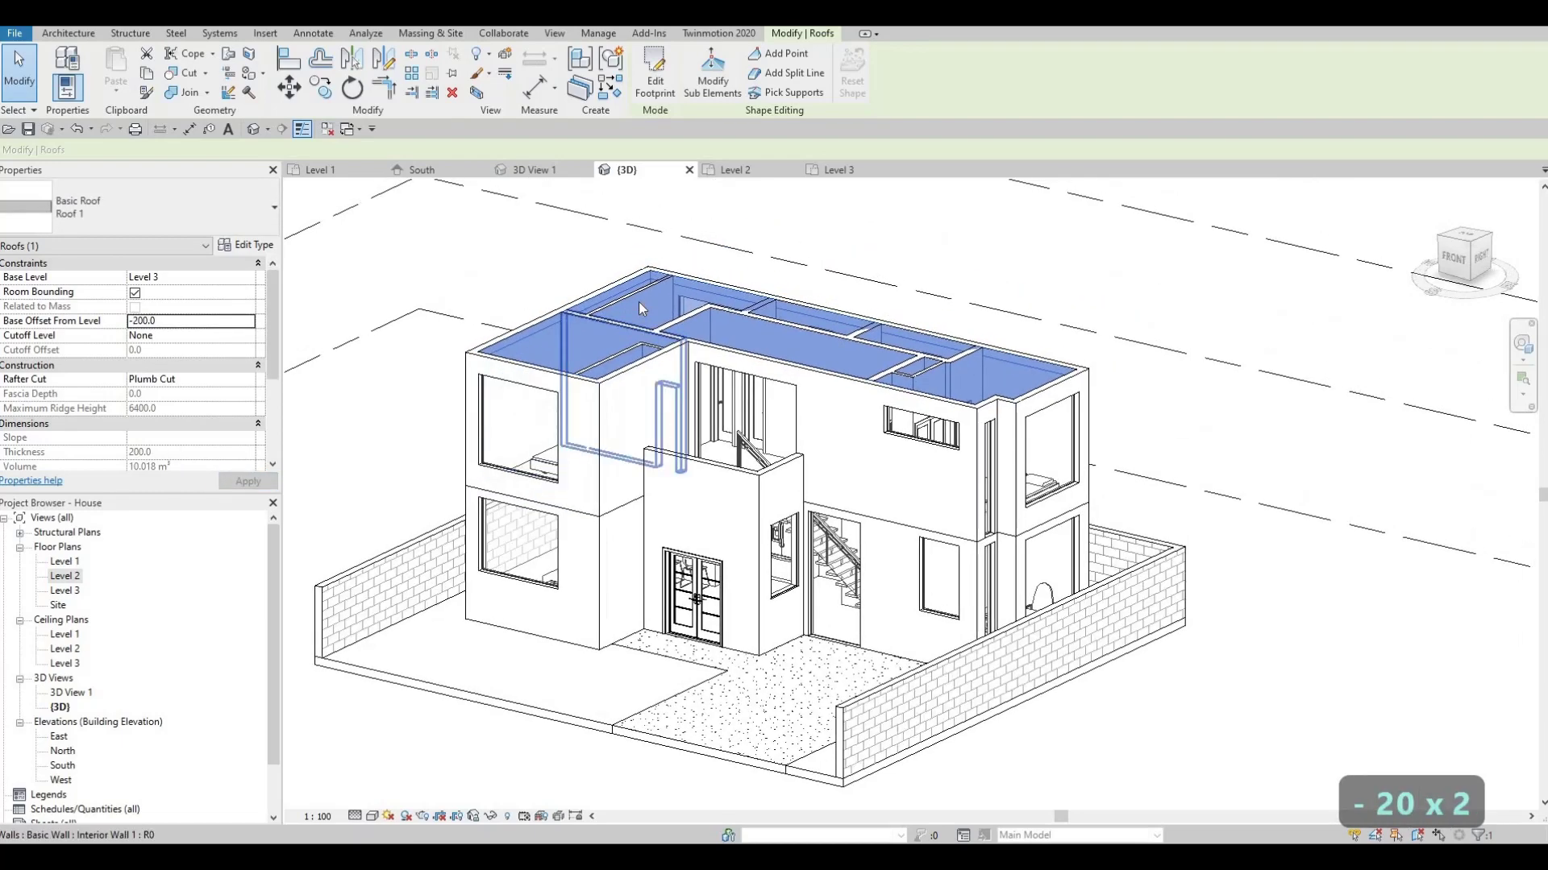
{"action": "key", "text": "Escape"}
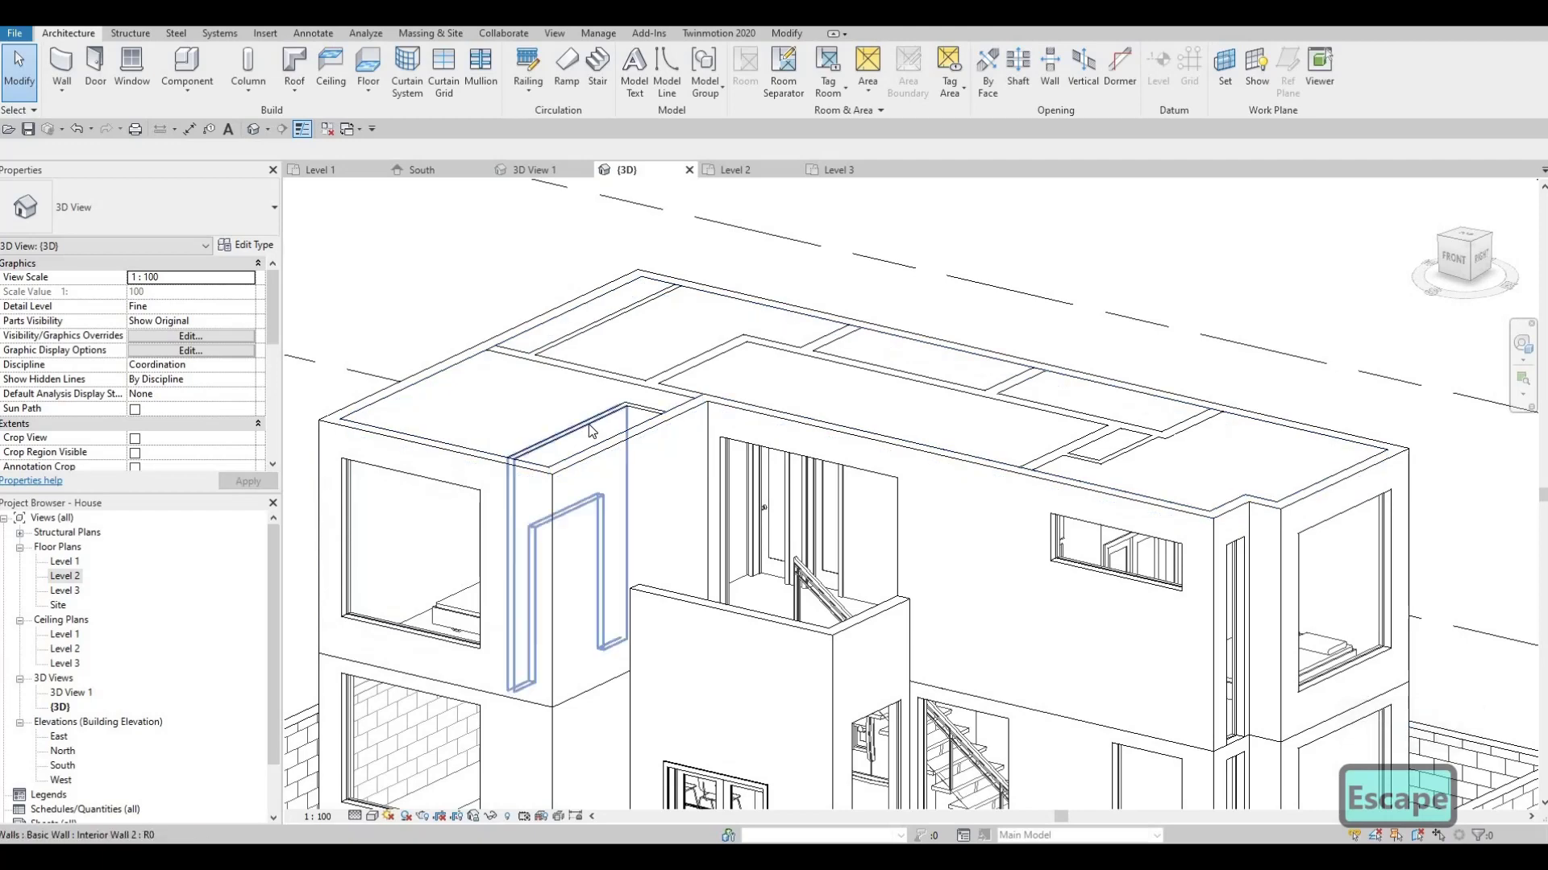
Attach the tops of the twelve upper-floor interior walls to the flat roof.
{"action": "left_click", "coordinate": [638, 416]}
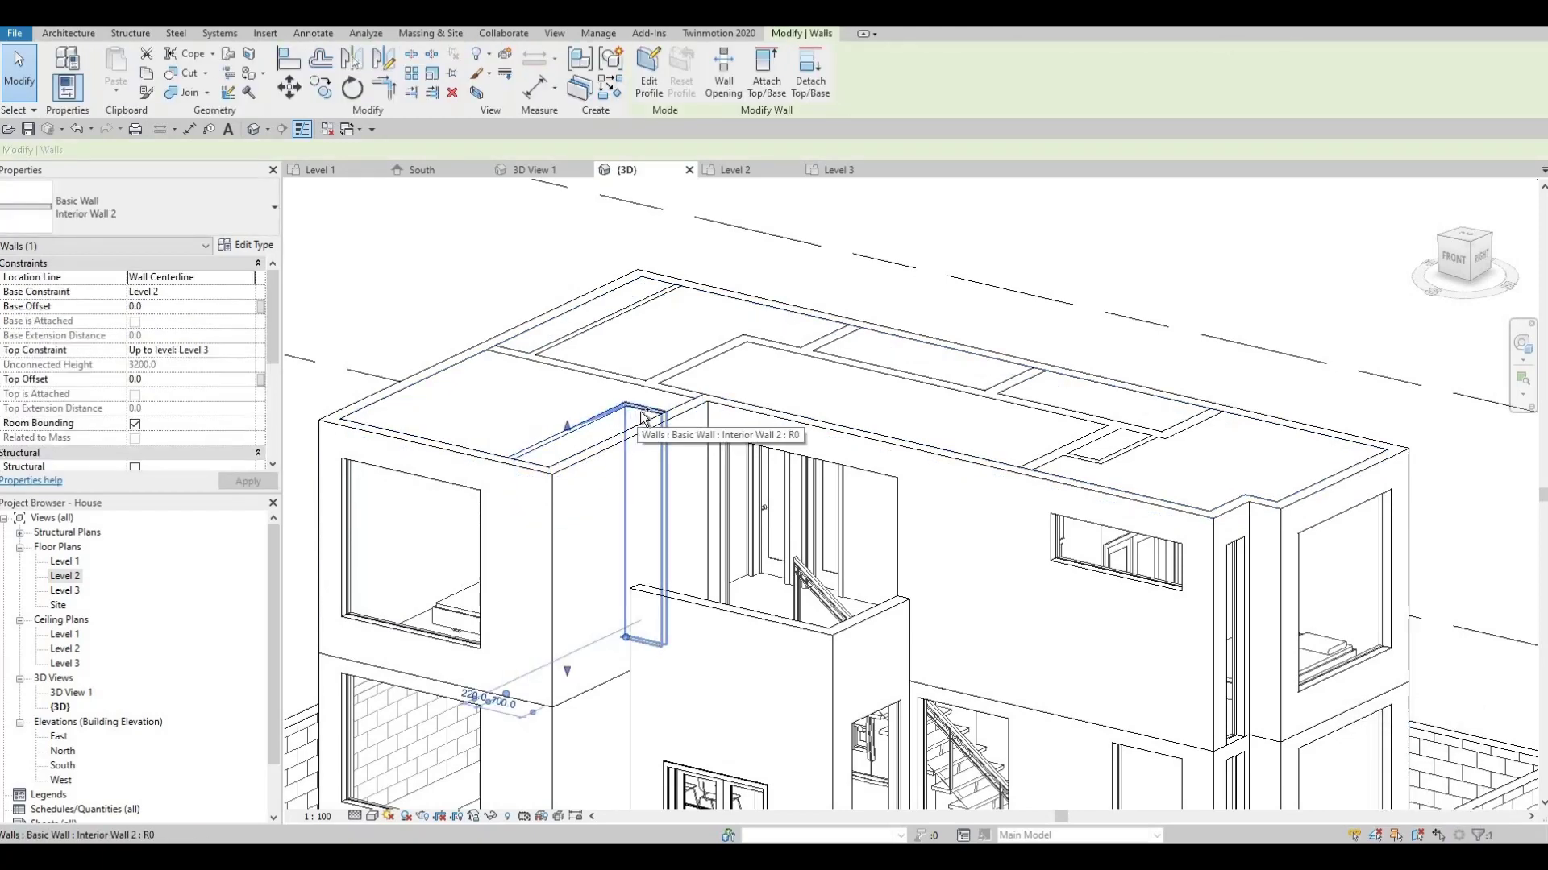
{"action": "left_click", "coordinate": [624, 376], "text": "ctrl"}
{"action": "left_click", "coordinate": [610, 312], "text": "ctrl"}
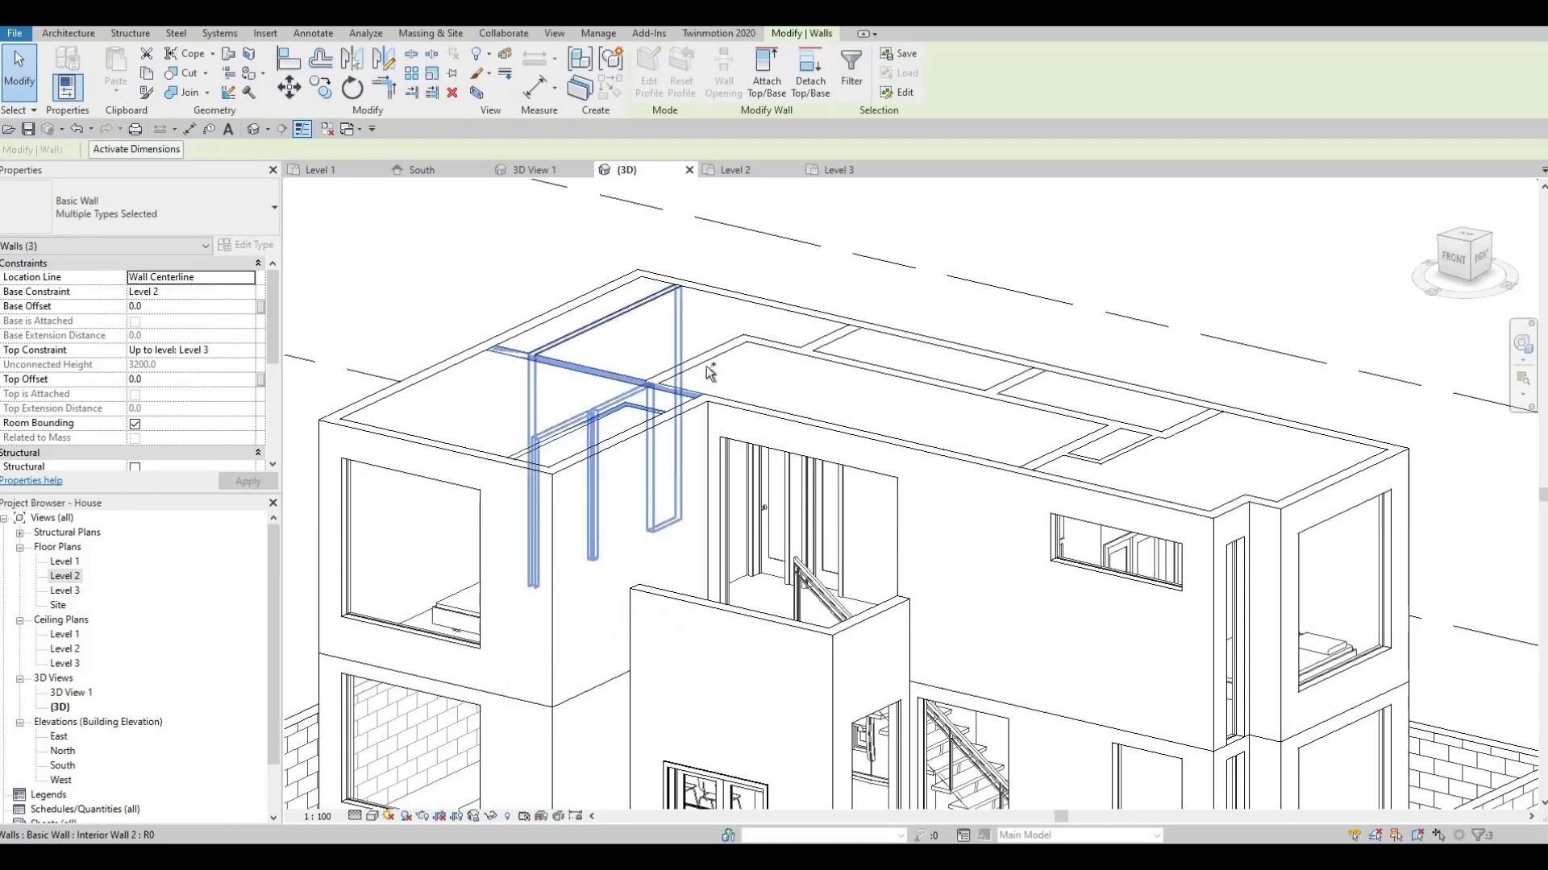
{"action": "left_click", "coordinate": [745, 354], "text": "ctrl"}
{"action": "left_click", "coordinate": [843, 339], "text": "ctrl"}
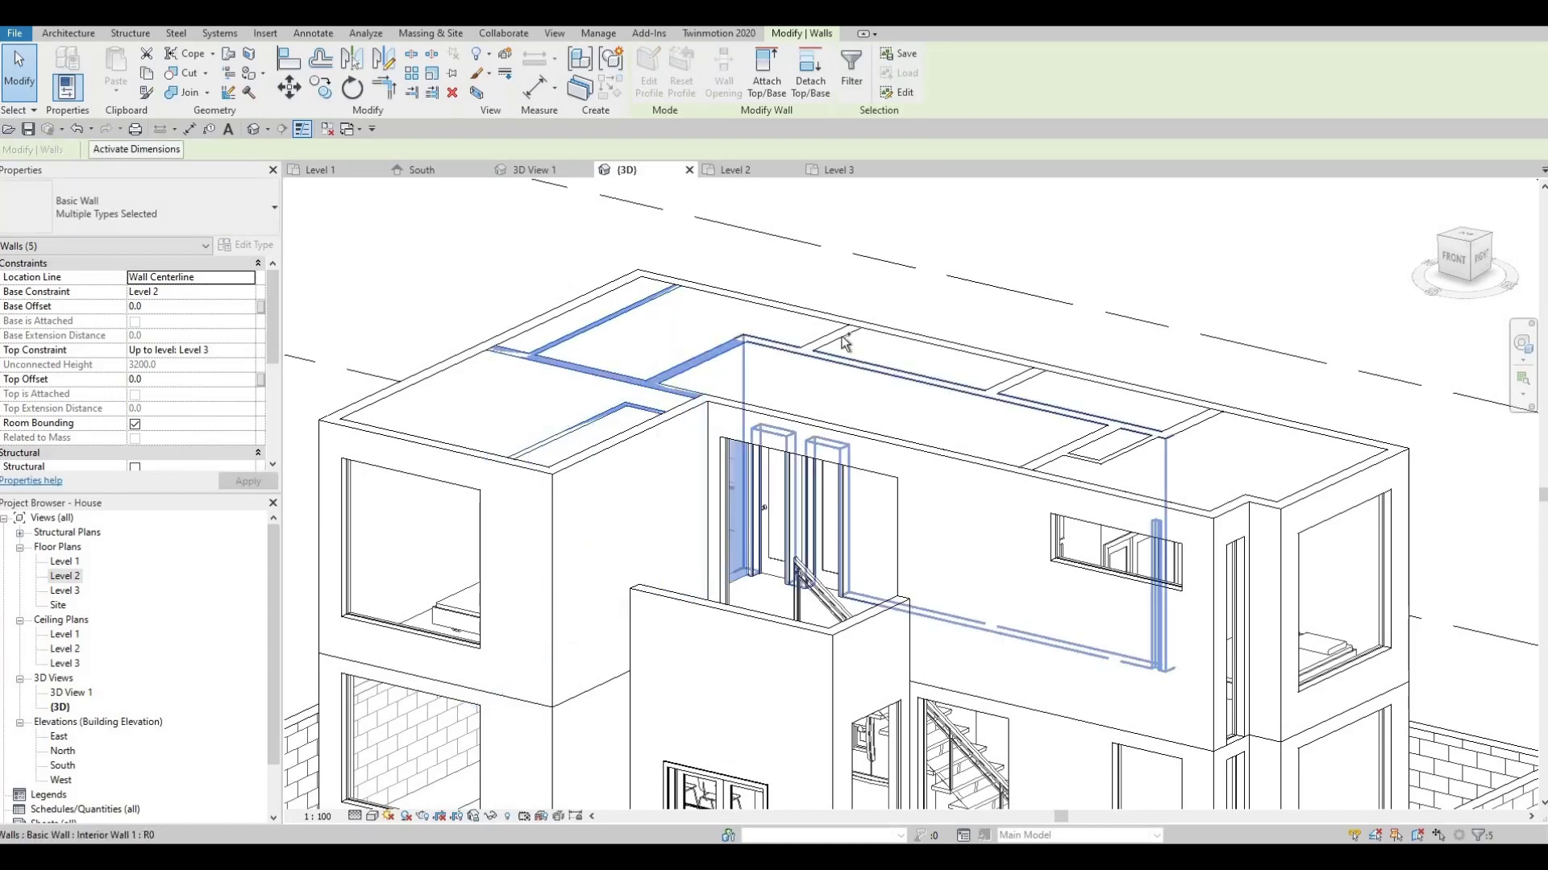
{"action": "left_click", "coordinate": [836, 336], "text": "ctrl"}
{"action": "left_click", "coordinate": [1020, 381], "text": "ctrl"}
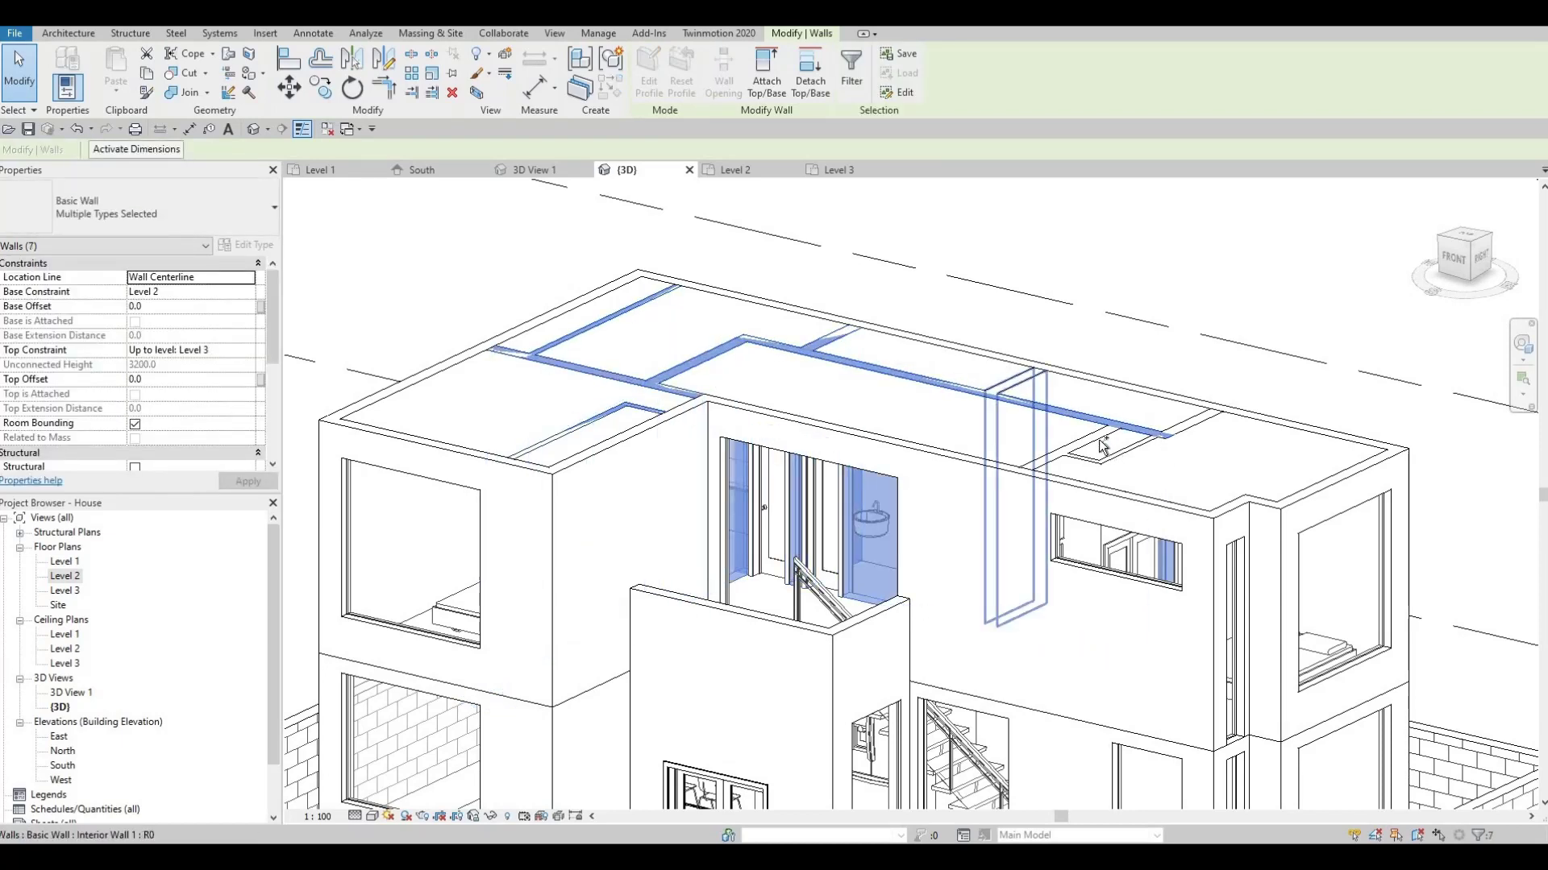
{"action": "left_click", "coordinate": [1104, 448], "text": "ctrl"}
{"action": "left_click", "coordinate": [1121, 453], "text": "ctrl"}
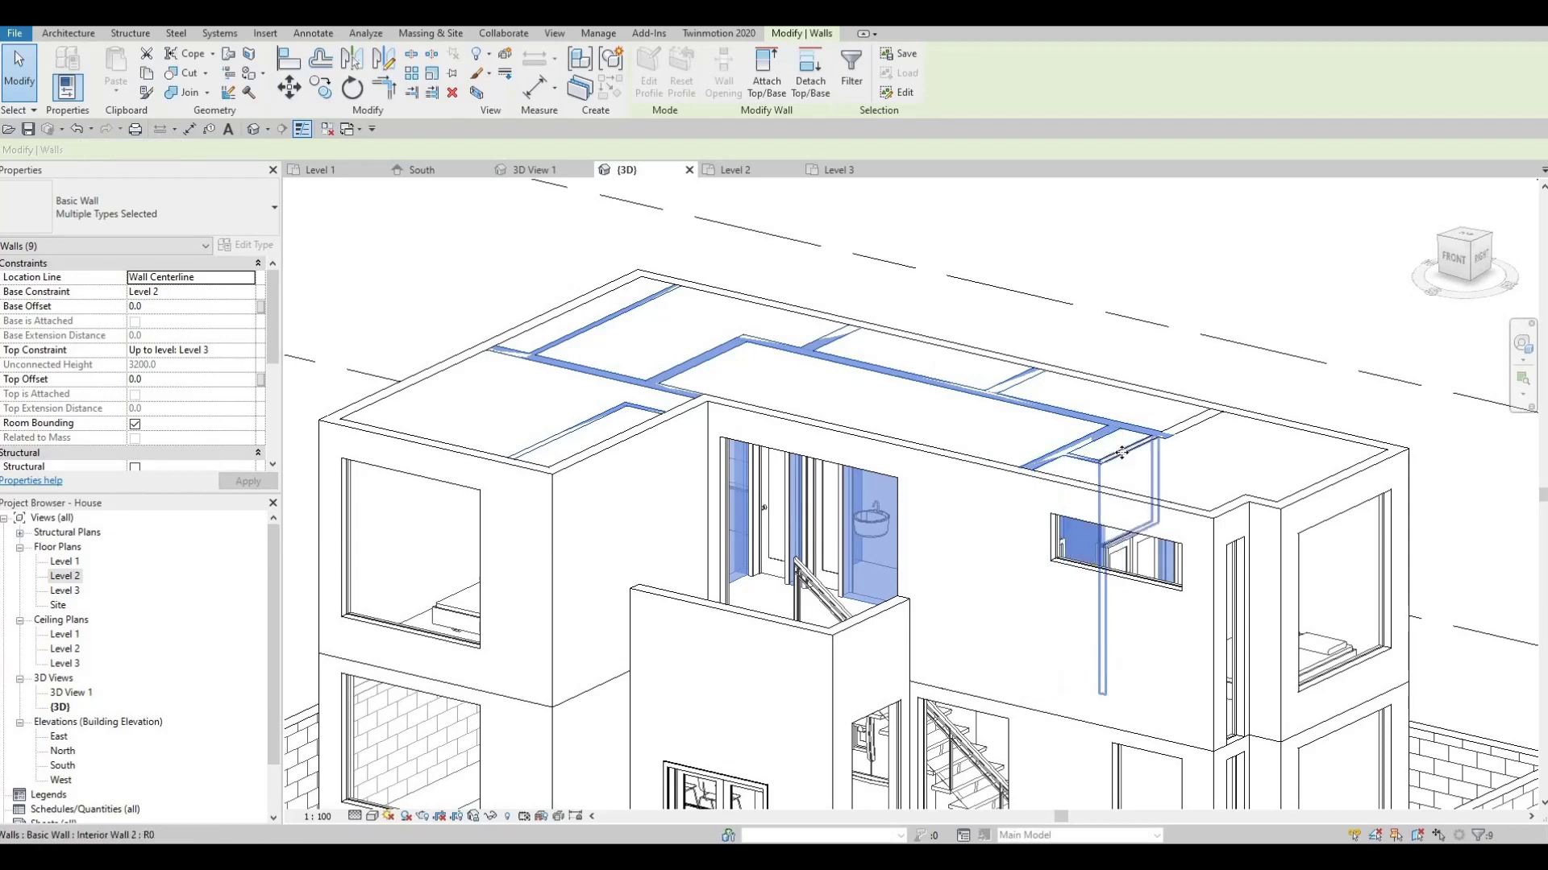
{"action": "left_click", "coordinate": [1169, 431], "text": "ctrl"}
{"action": "left_click", "coordinate": [1171, 427], "text": "ctrl"}
{"action": "left_click", "coordinate": [968, 445], "text": "ctrl"}
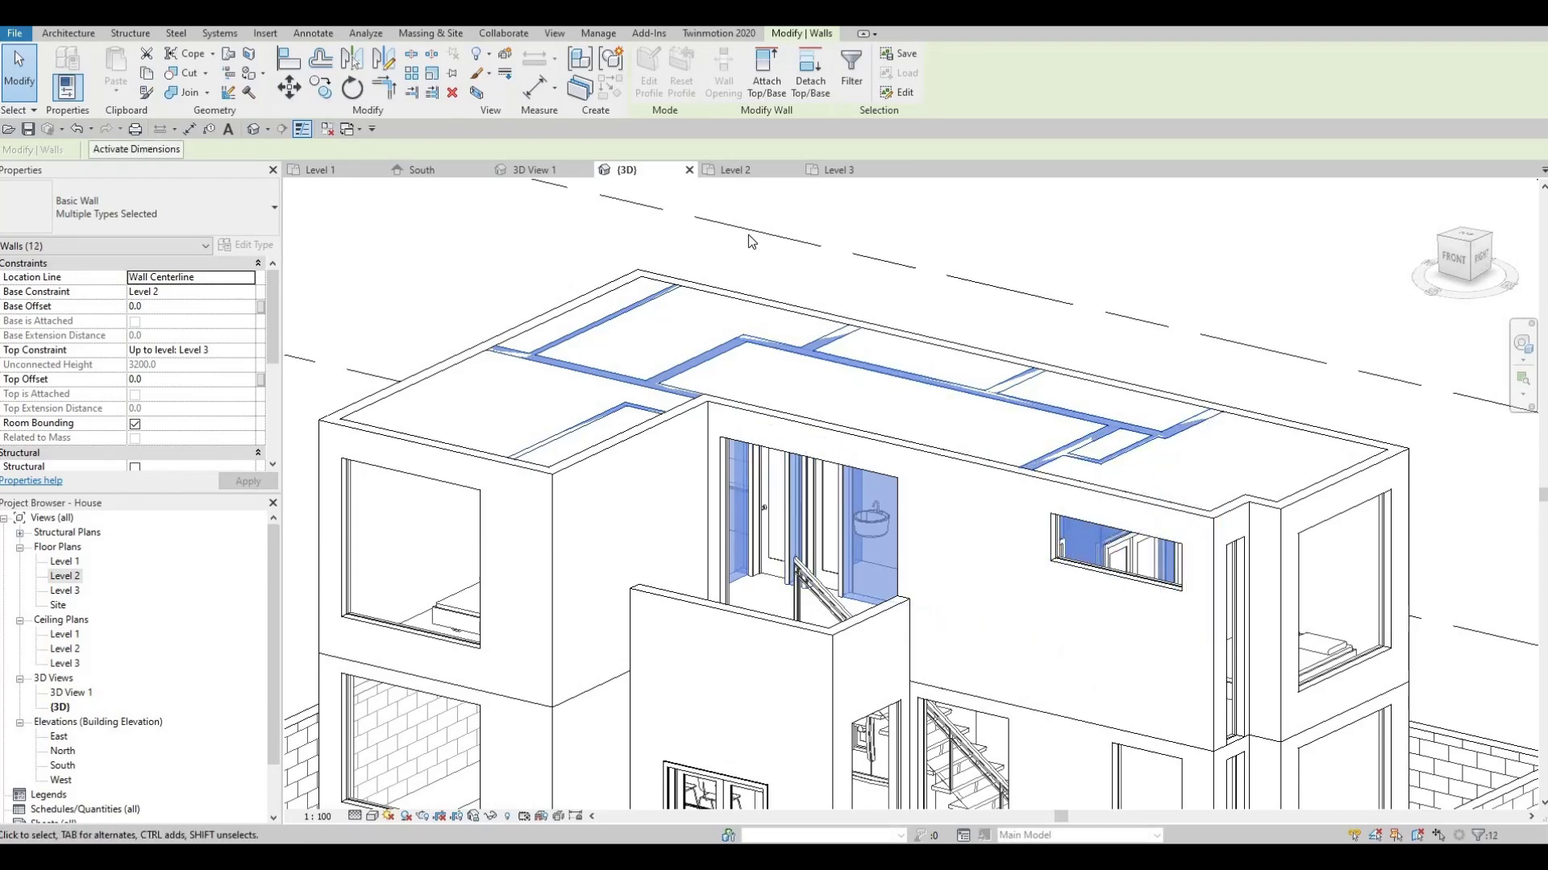
{"action": "left_click", "coordinate": [767, 84]}
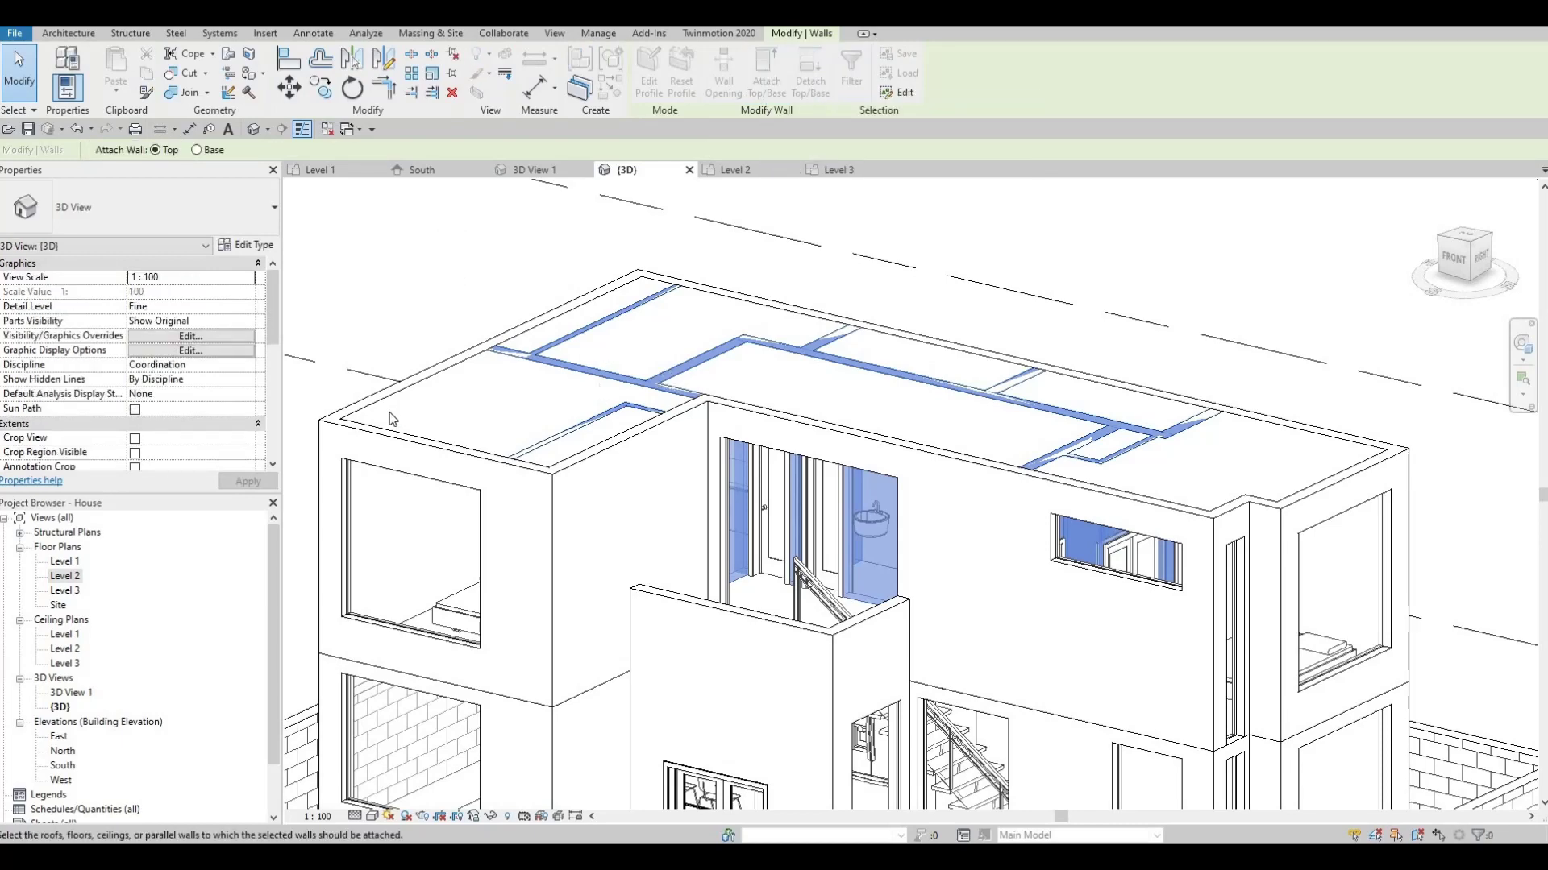
{"action": "left_click", "coordinate": [635, 370]}
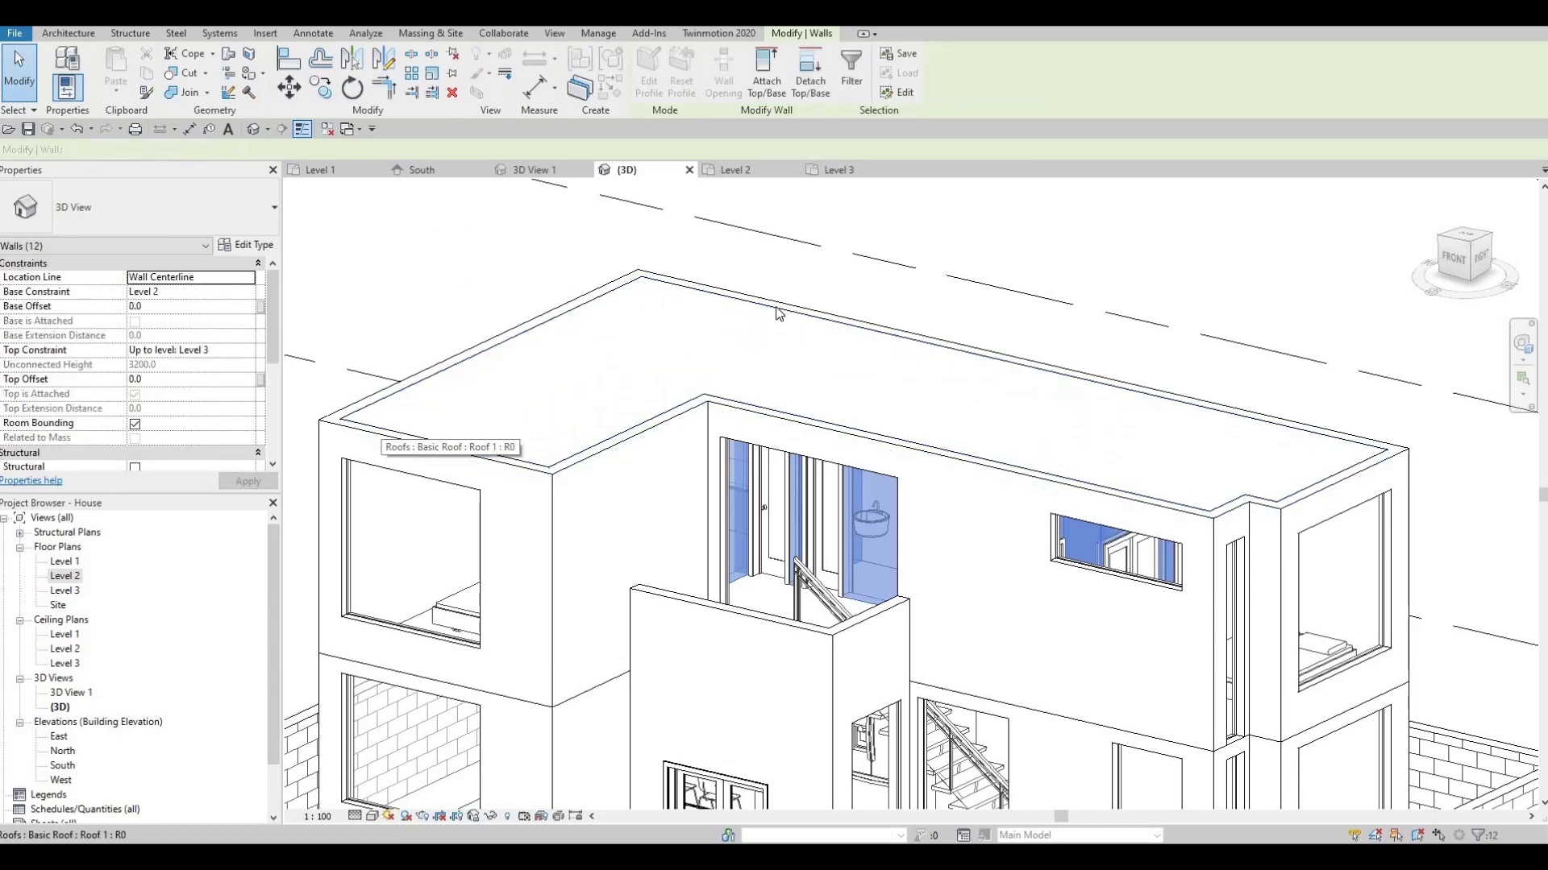
{"action": "middle_click_drag", "start_coordinate": [719, 412], "coordinate": [729, 444], "text": "shift"}
{"action": "key", "text": "Escape"}
{"action": "key", "text": "Escape"}
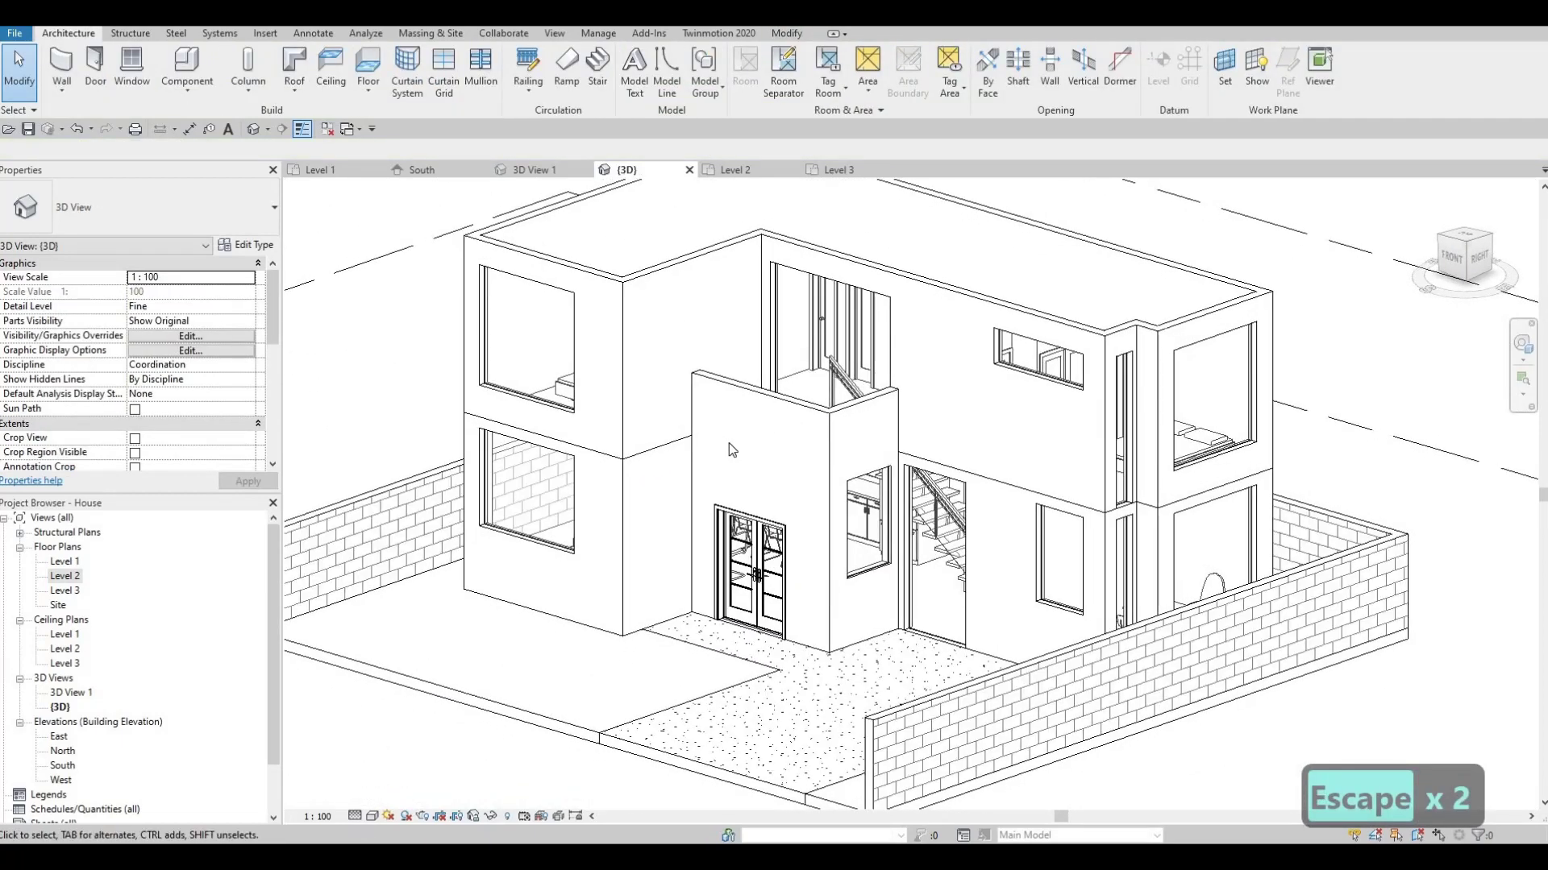
Lower the top of the entrance block's front wall to a top offset of about 595 mm from Level 2.
{"action": "scroll", "coordinate": [694, 475], "scroll_direction": "up", "scroll_amount": 2}
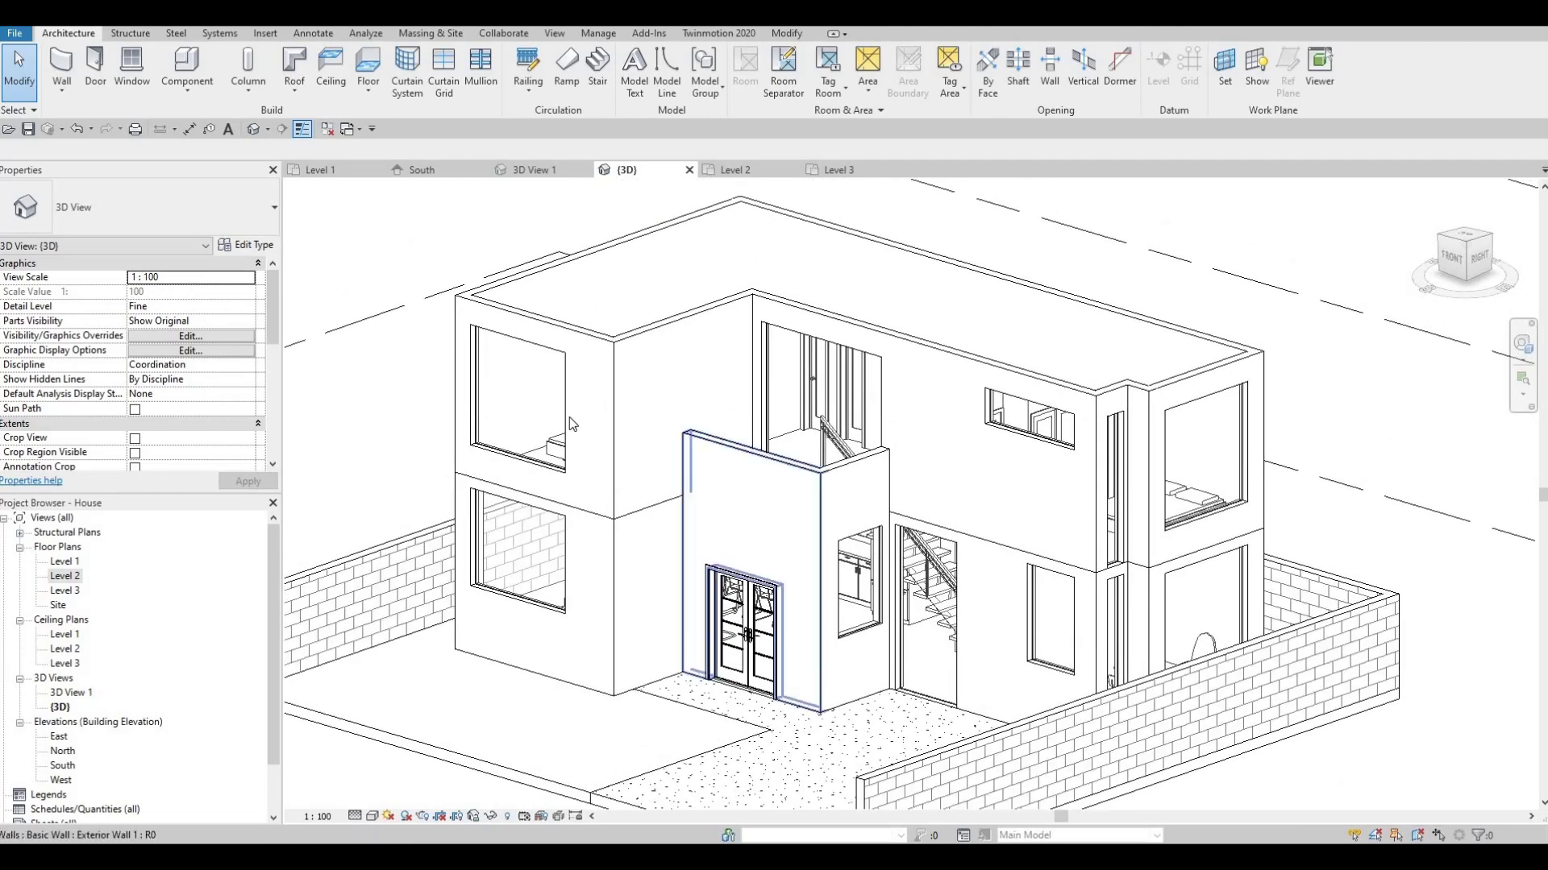
{"action": "middle_click_drag", "start_coordinate": [675, 482], "coordinate": [794, 359], "text": "shift"}
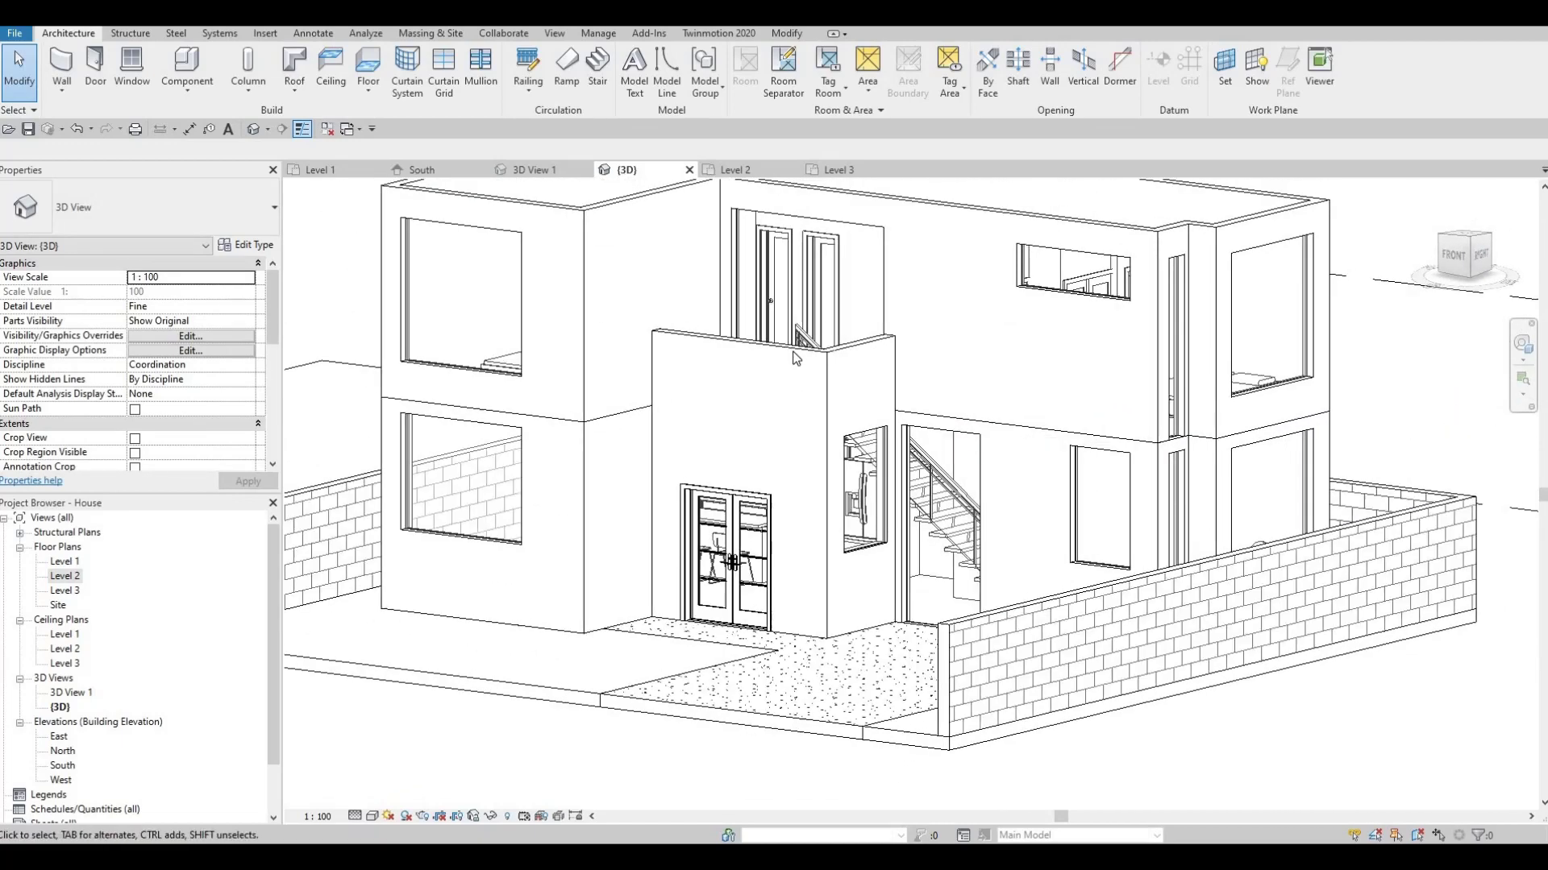
{"action": "left_click", "coordinate": [747, 339]}
{"action": "left_click_drag", "start_coordinate": [742, 339], "coordinate": [742, 376]}
{"action": "left_click_drag", "start_coordinate": [854, 350], "coordinate": [855, 350]}
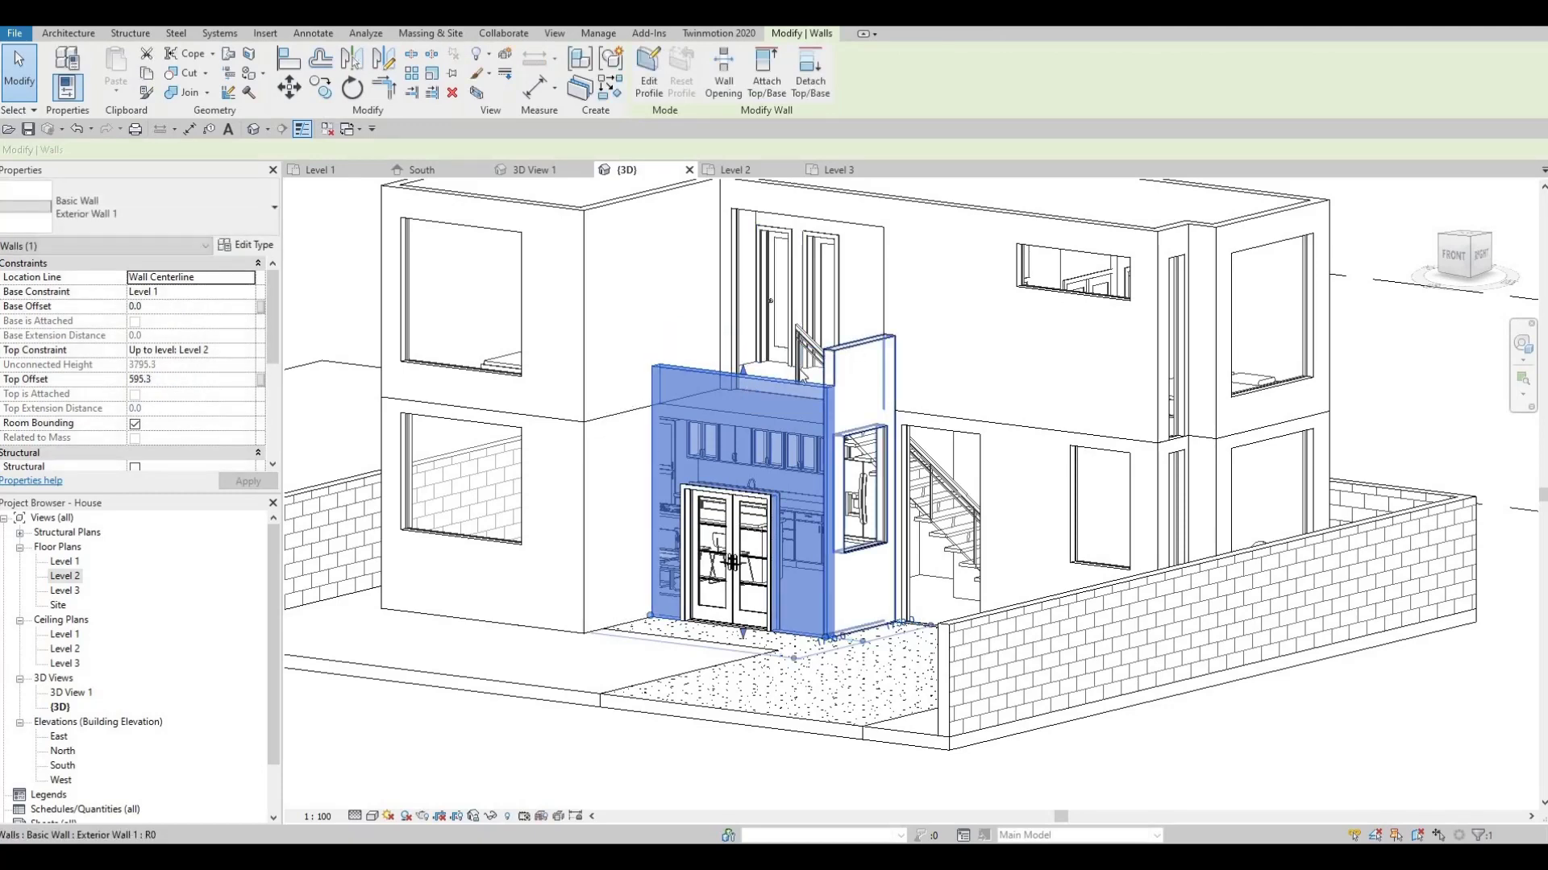
{"action": "key", "text": "Escape"}
Align the top of the entrance block's east side wall with the top of its front wall.
{"action": "scroll", "coordinate": [796, 382], "scroll_direction": "up", "scroll_amount": 3}
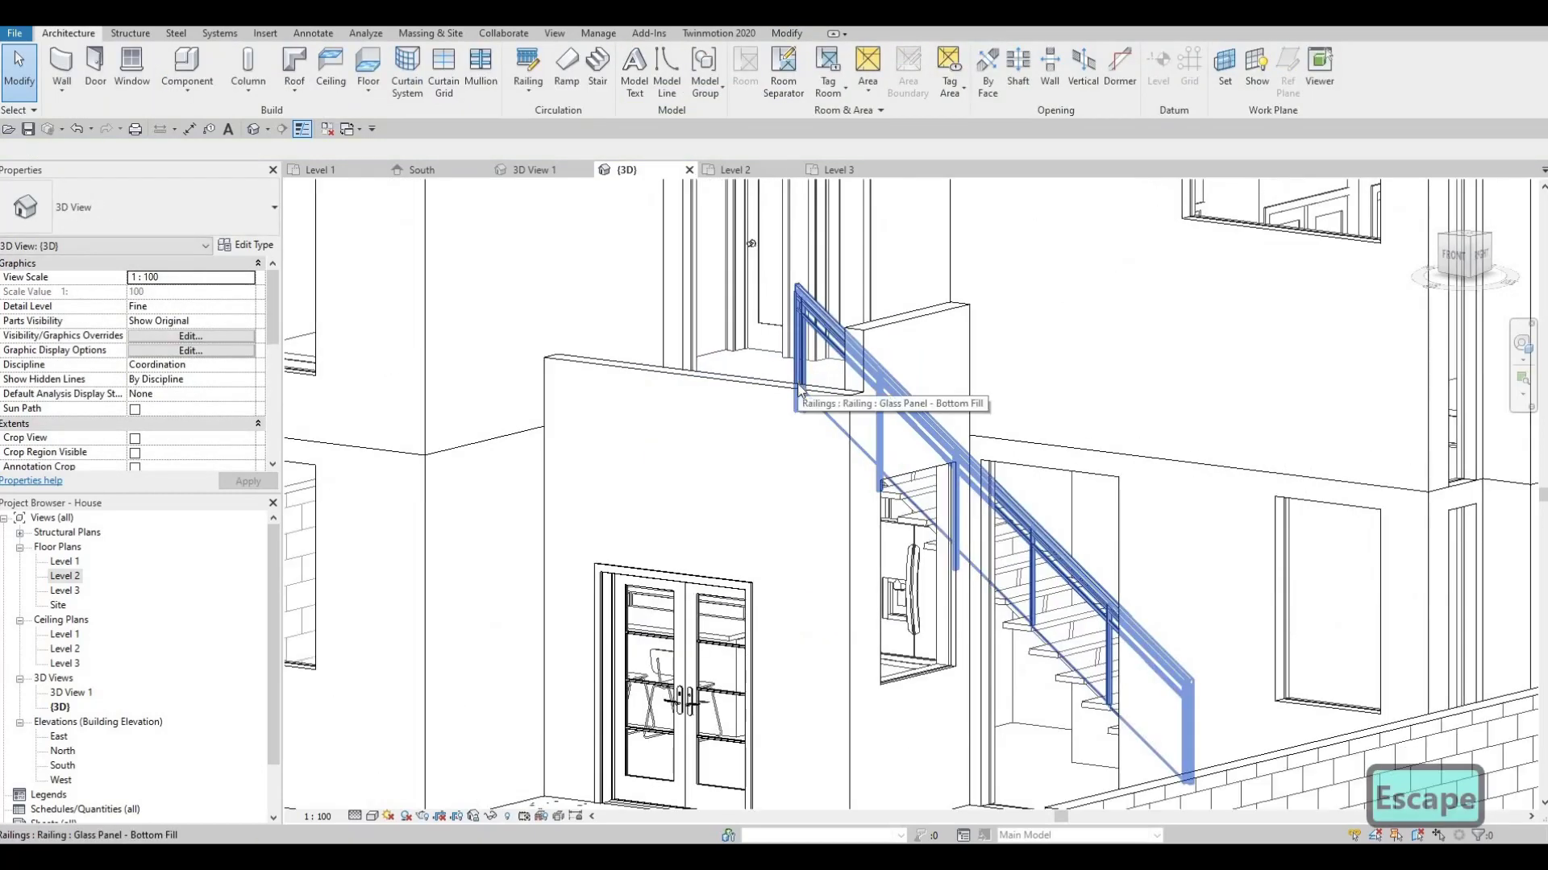
{"action": "key", "text": "a"}
{"action": "key", "text": "l"}
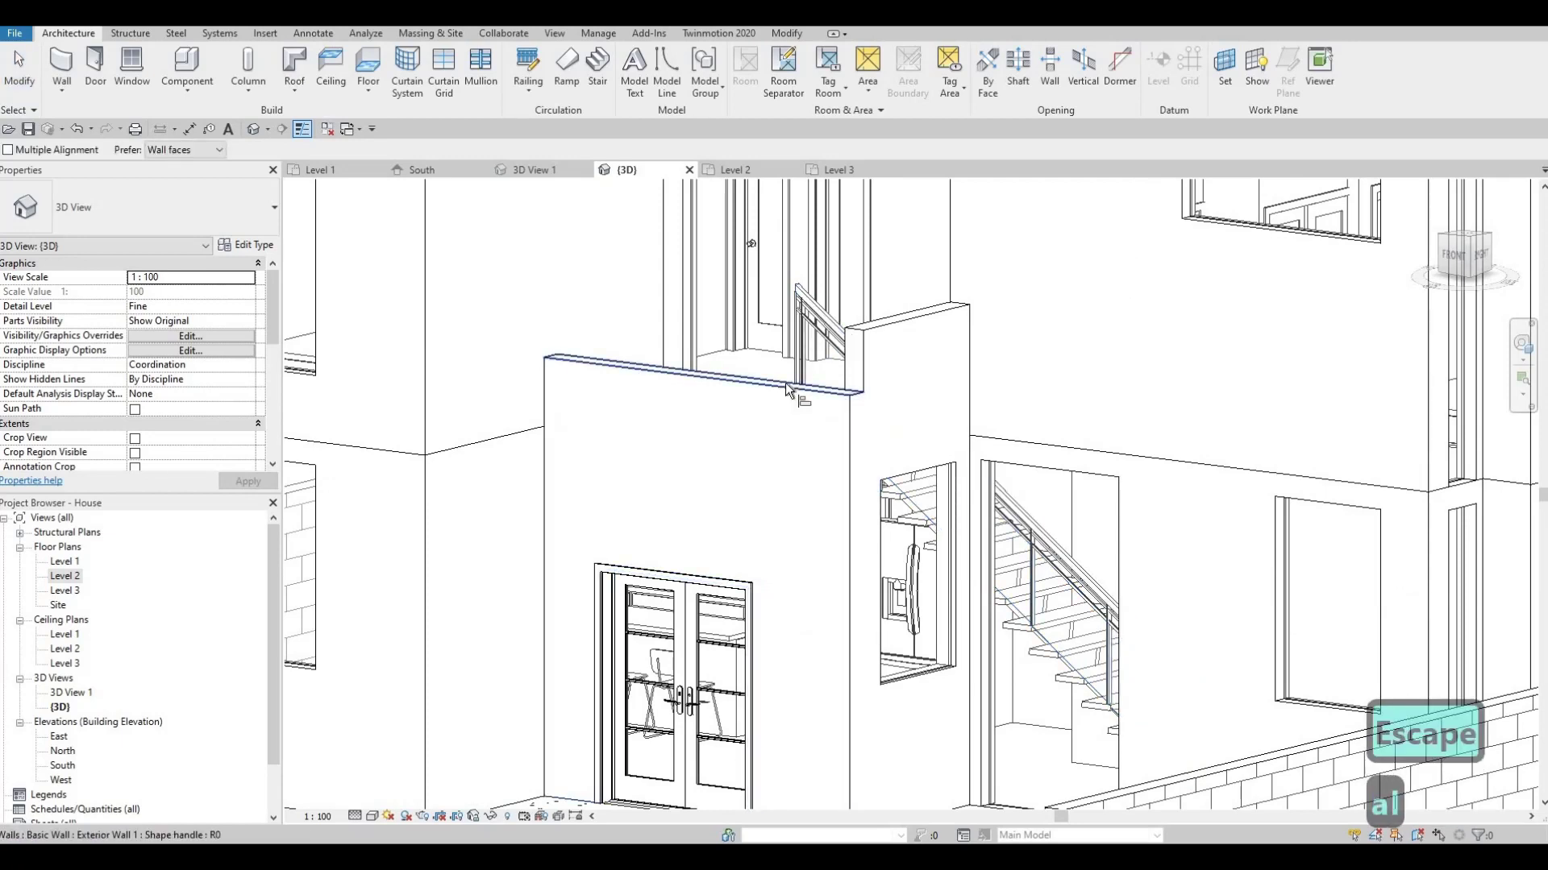
{"action": "left_click", "coordinate": [908, 321]}
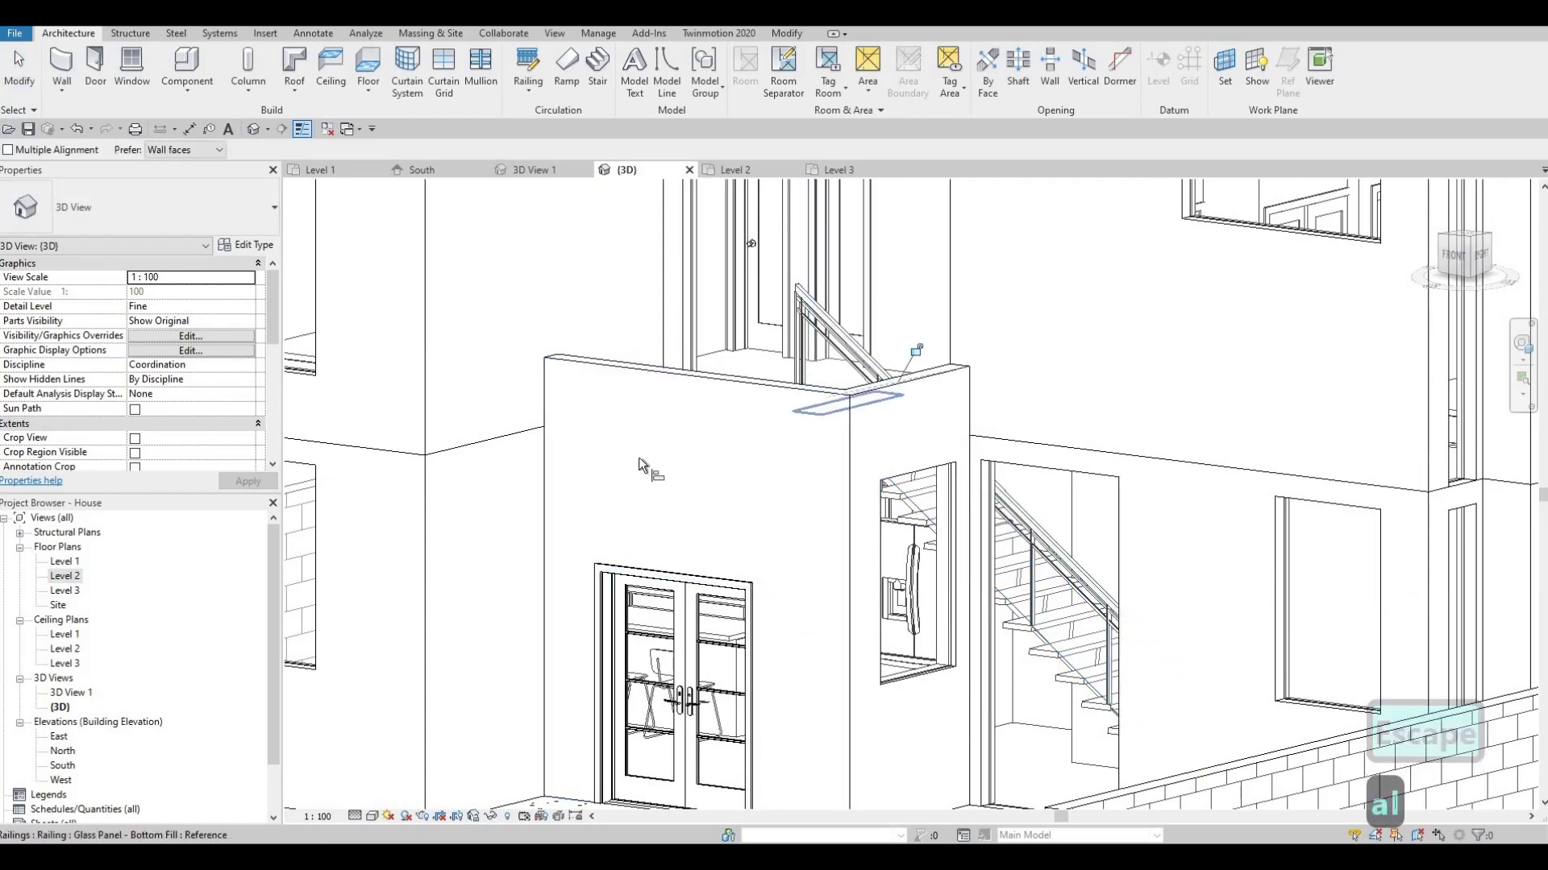
{"action": "key", "text": "Escape"}
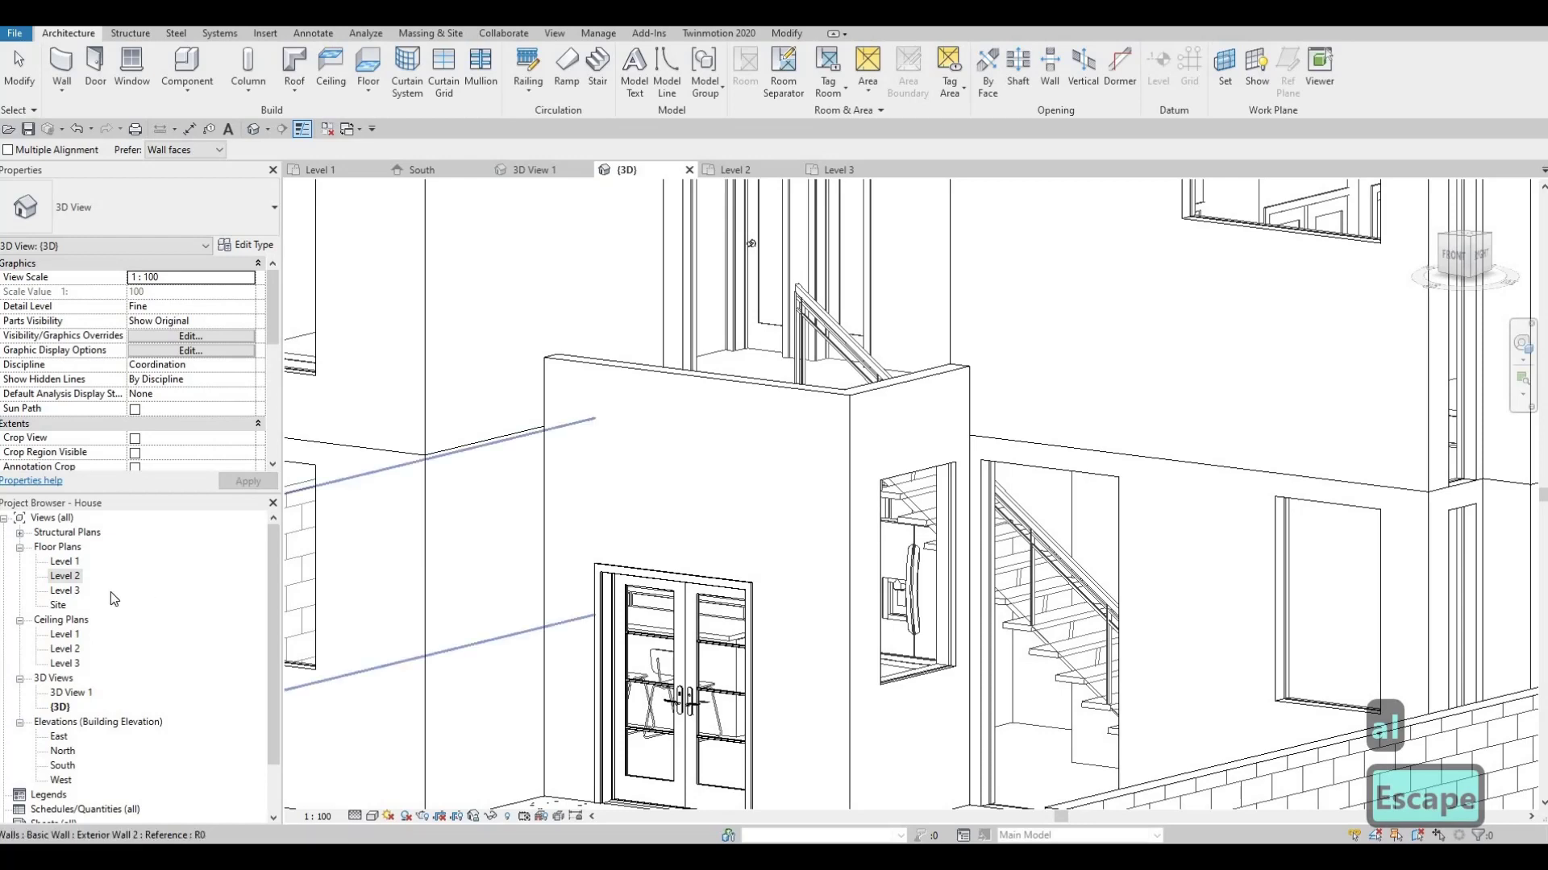
{"action": "key", "text": "Escape"}
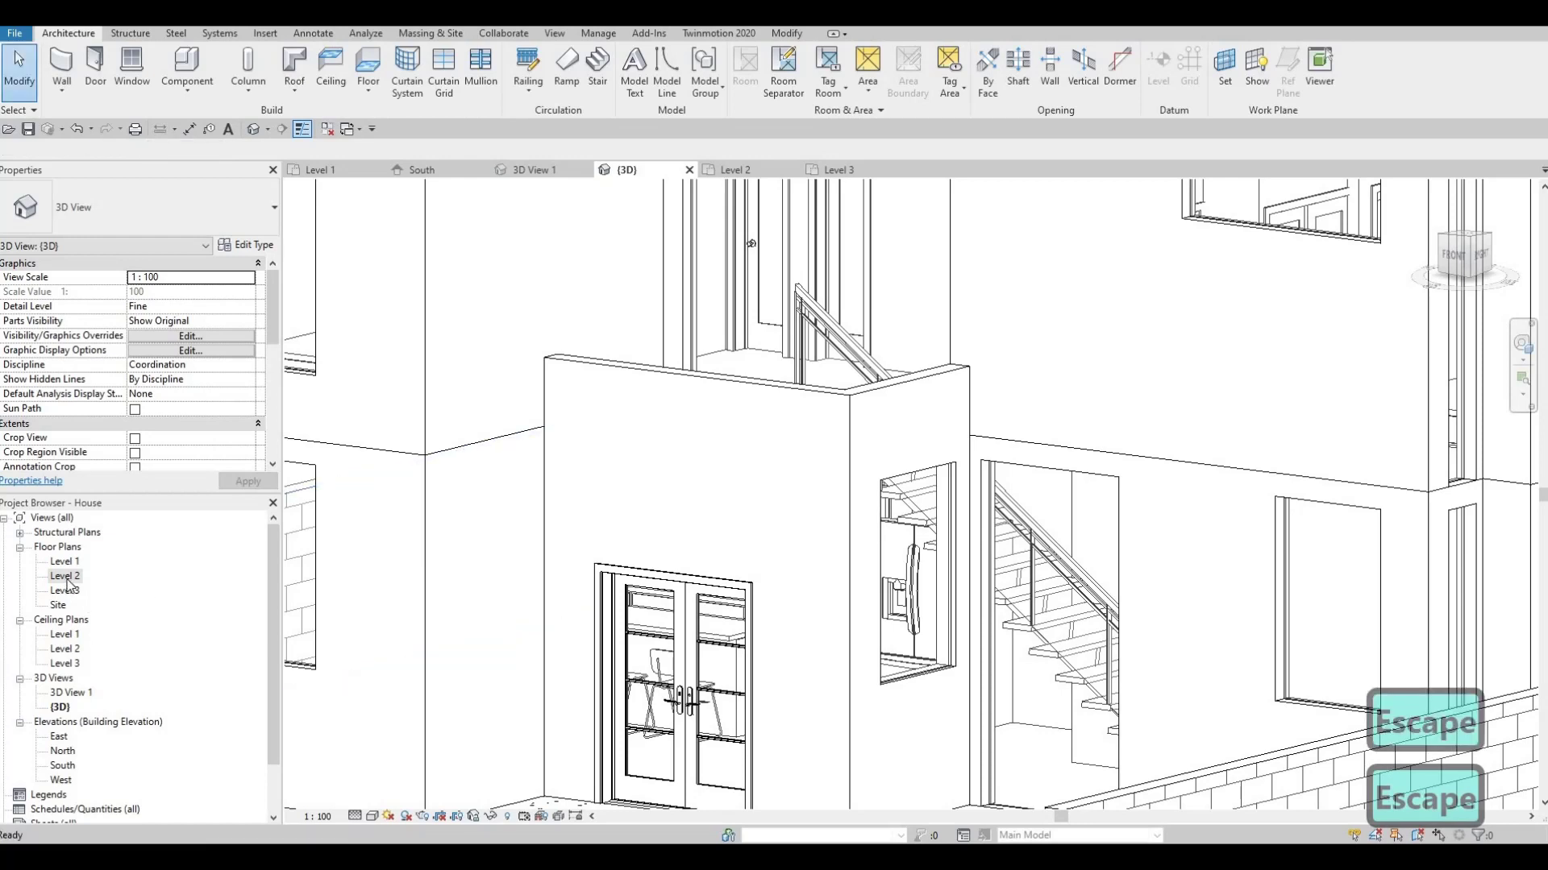
In the Level 2 plan, draw a Curtain Wall about 3100 mm long along the centre of the entrance balcony's front parapet wall.
{"action": "double_click", "coordinate": [64, 575]}
{"action": "scroll", "coordinate": [529, 508], "scroll_direction": "up", "scroll_amount": 2}
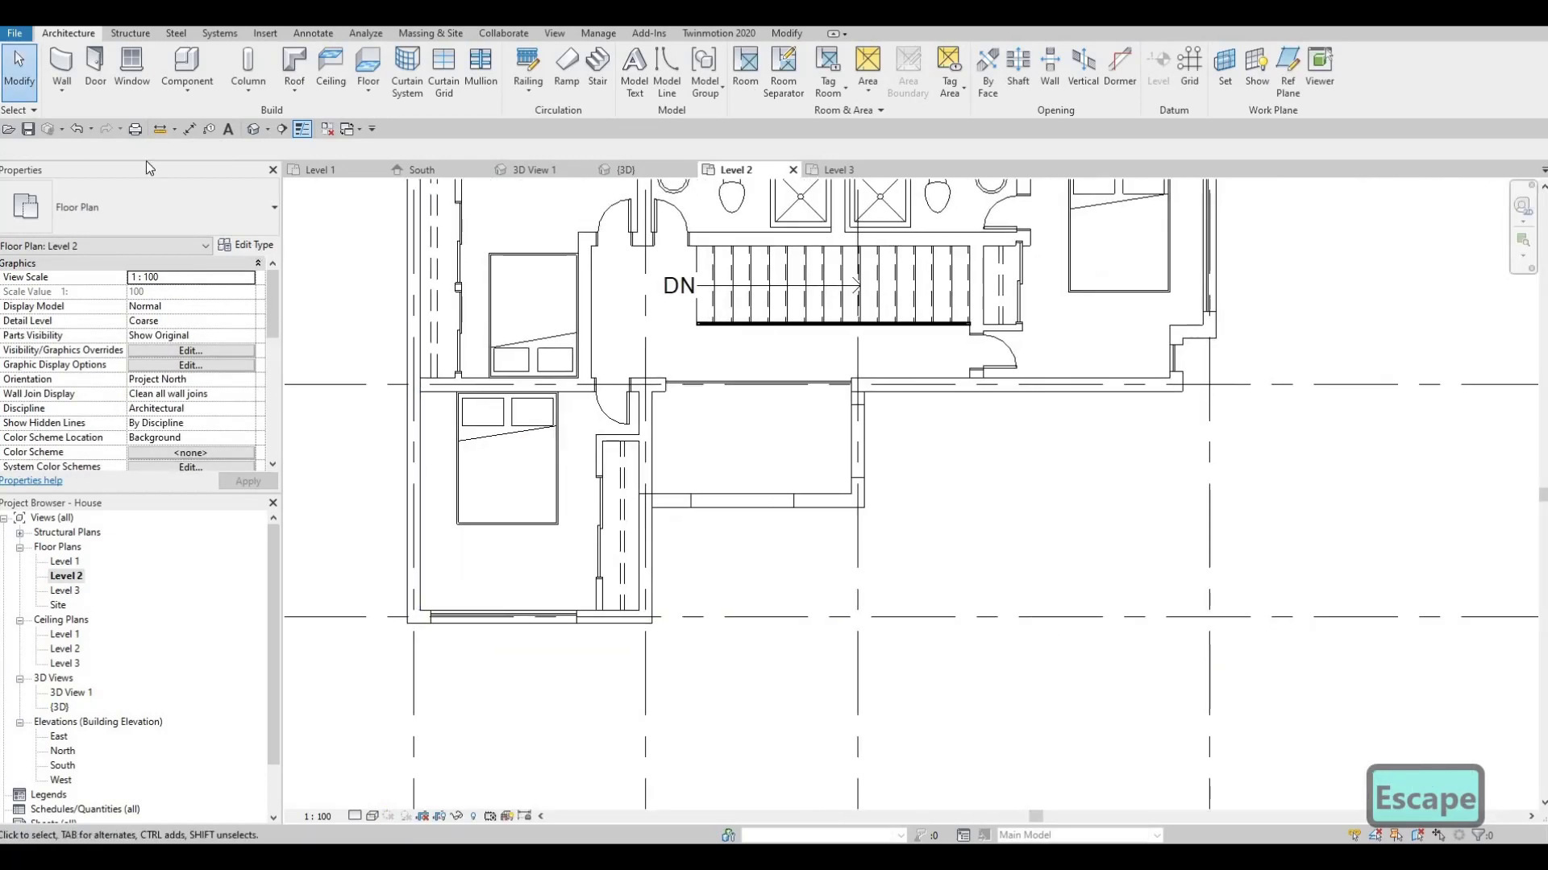
{"action": "left_click", "coordinate": [64, 66]}
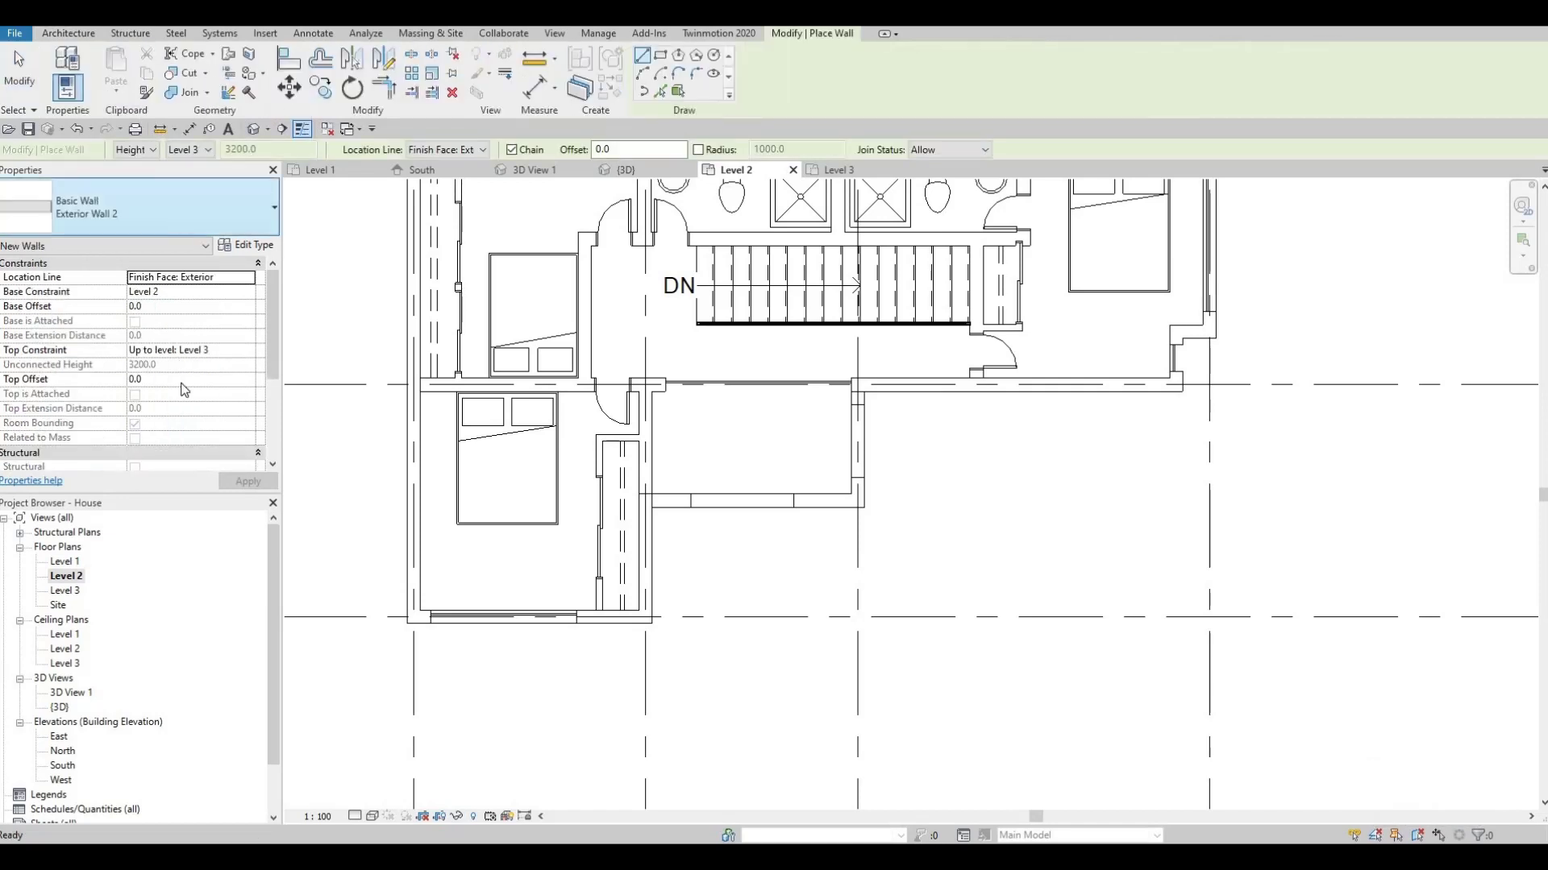
{"action": "left_click", "coordinate": [165, 214]}
{"action": "scroll", "coordinate": [145, 435], "scroll_direction": "down", "scroll_amount": 5}
{"action": "left_click", "coordinate": [89, 425]}
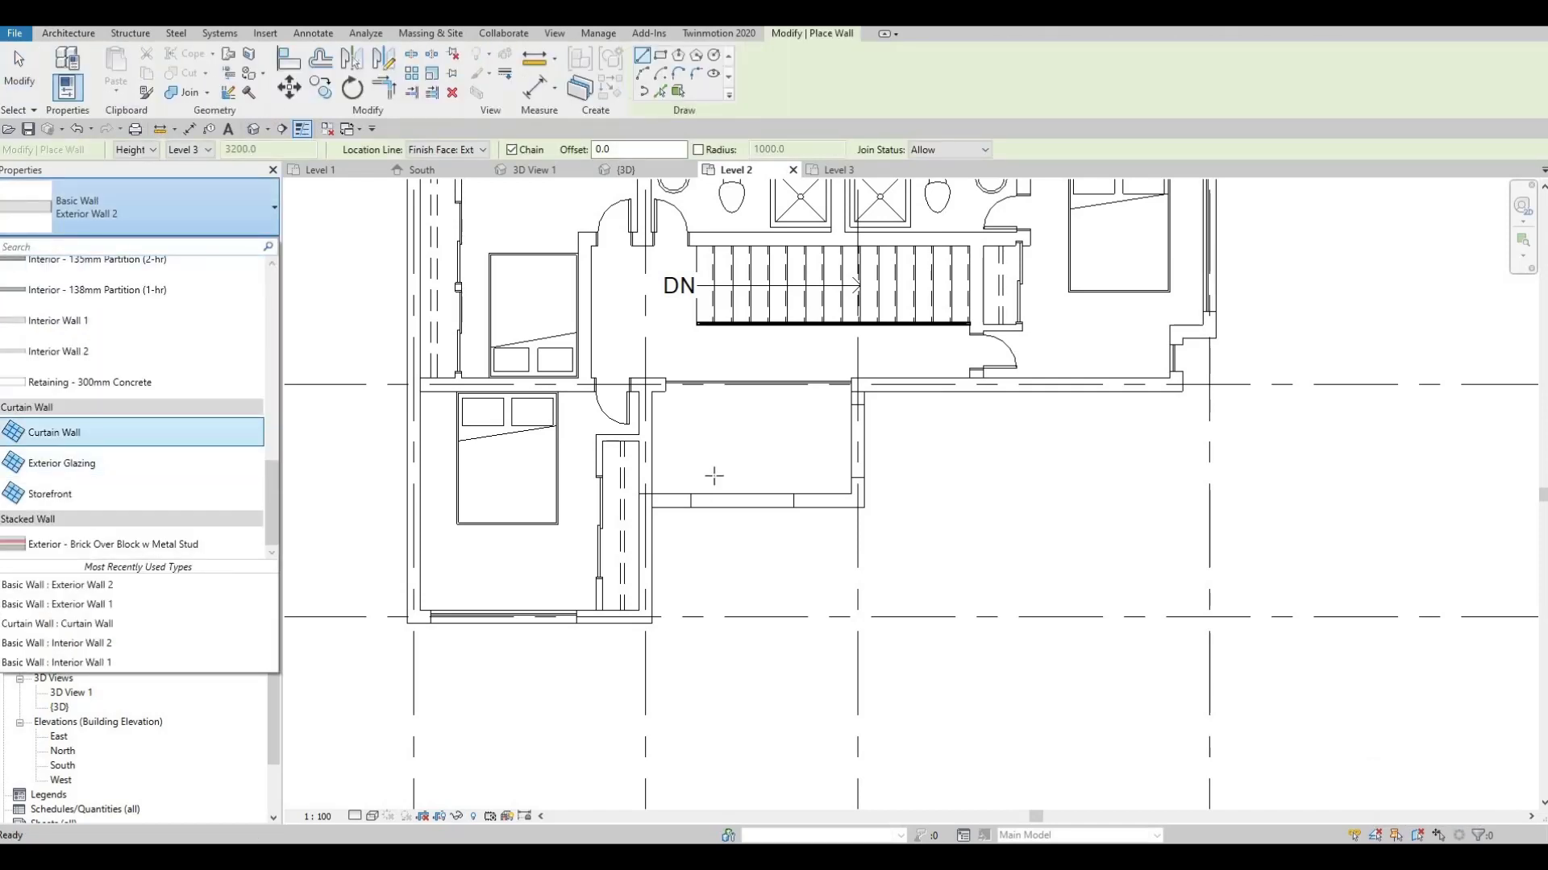
{"action": "scroll", "coordinate": [655, 516], "scroll_direction": "up", "scroll_amount": 3}
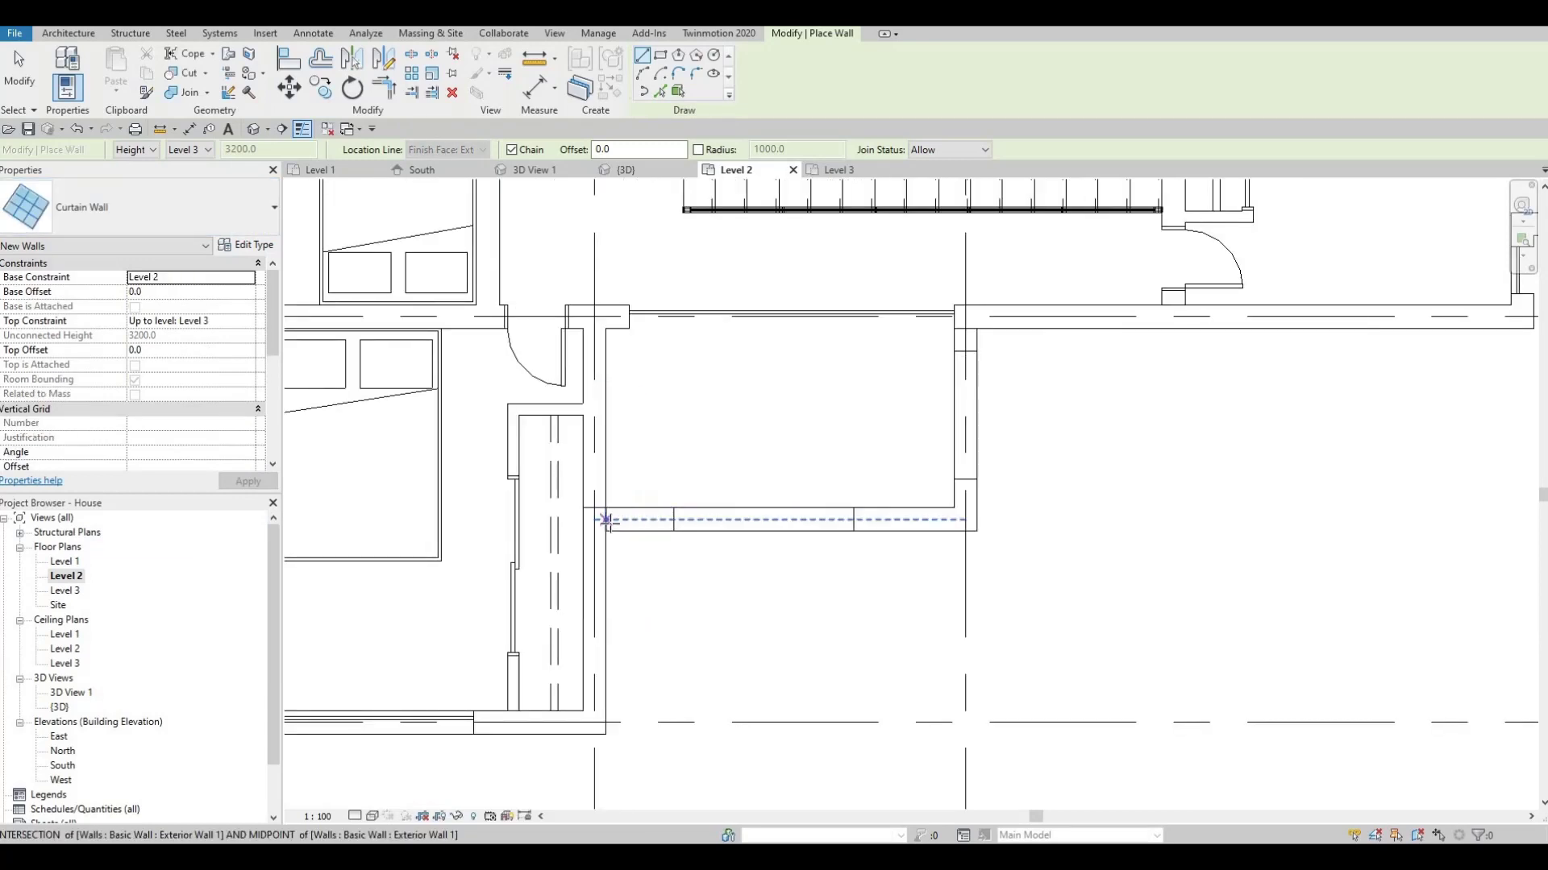
{"action": "left_click", "coordinate": [606, 519]}
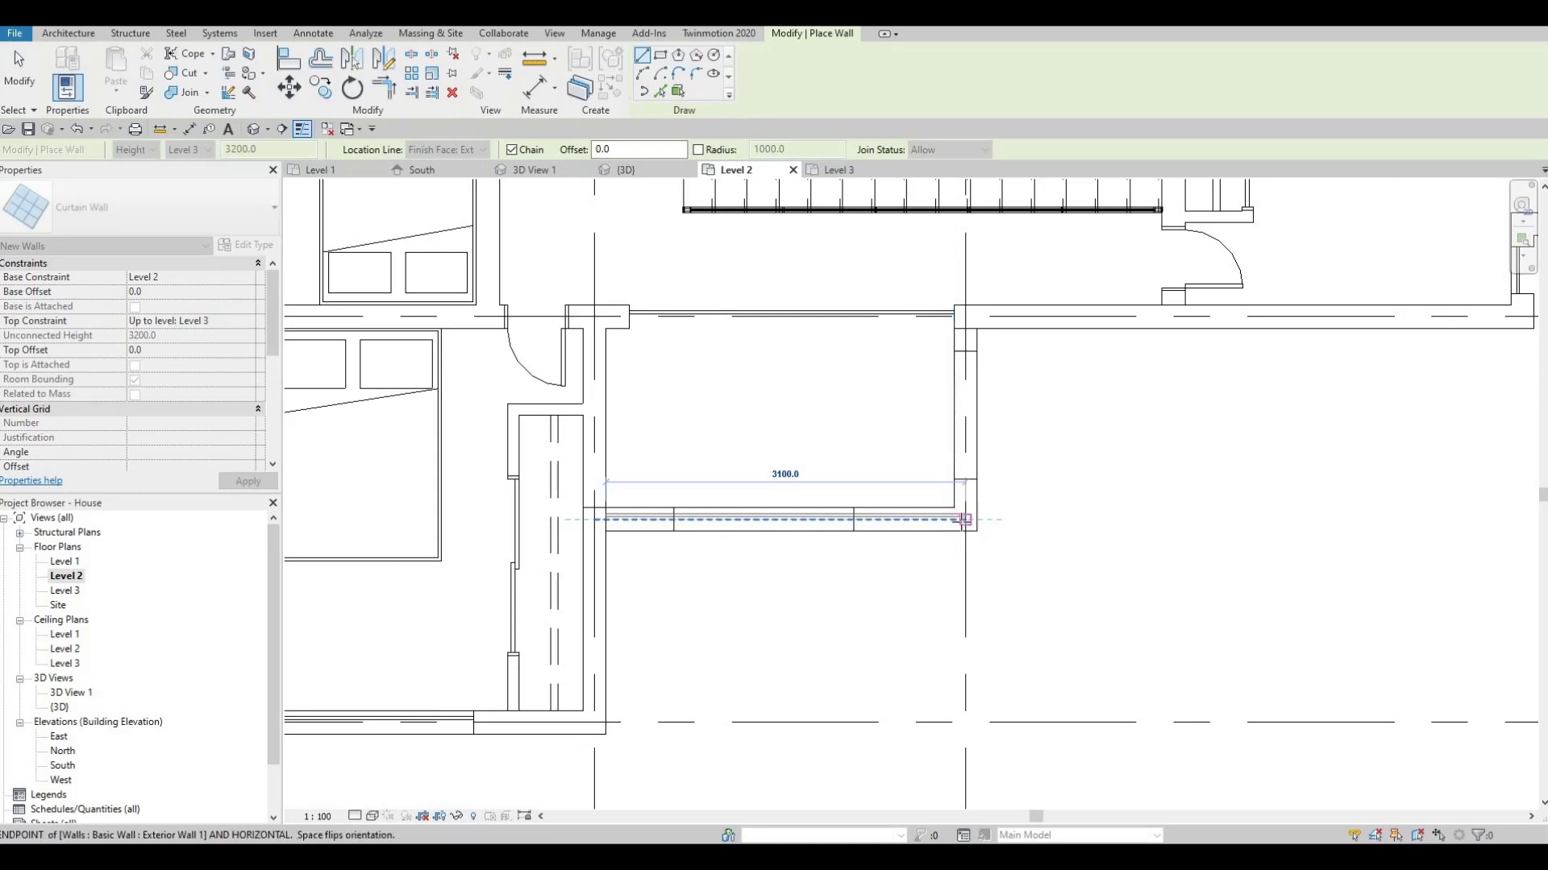
{"action": "left_click", "coordinate": [974, 466]}
{"action": "key", "text": "Escape"}
Draw a second curtain wall about 1600 mm long along the balcony's east parapet wall and flip it towards the balcony side.
{"action": "scroll", "coordinate": [942, 591], "scroll_direction": "up", "scroll_amount": 2}
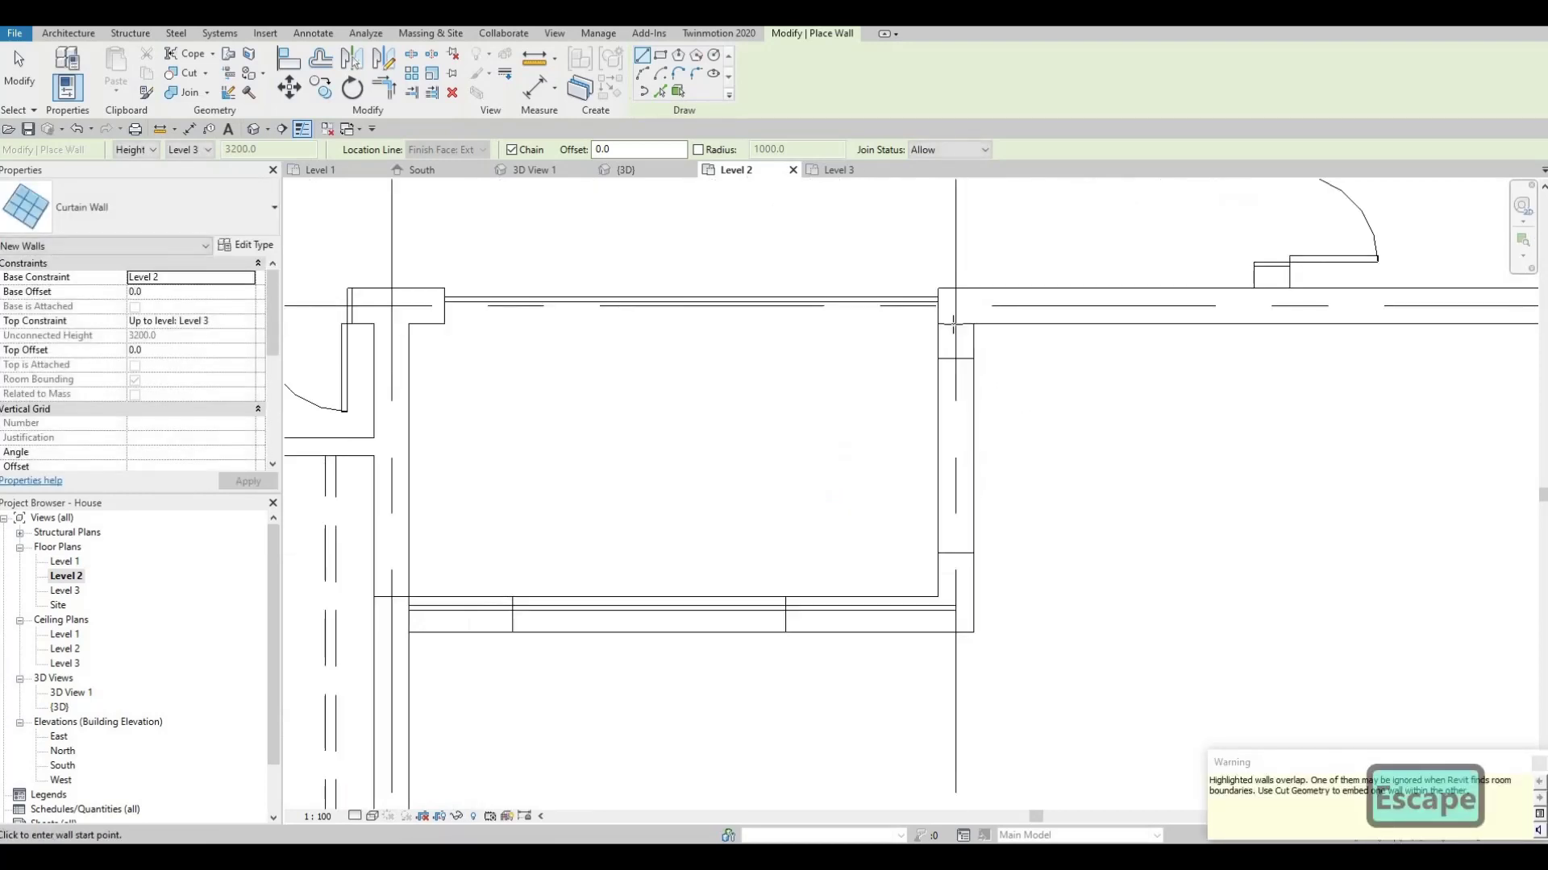
{"action": "left_click", "coordinate": [941, 591]}
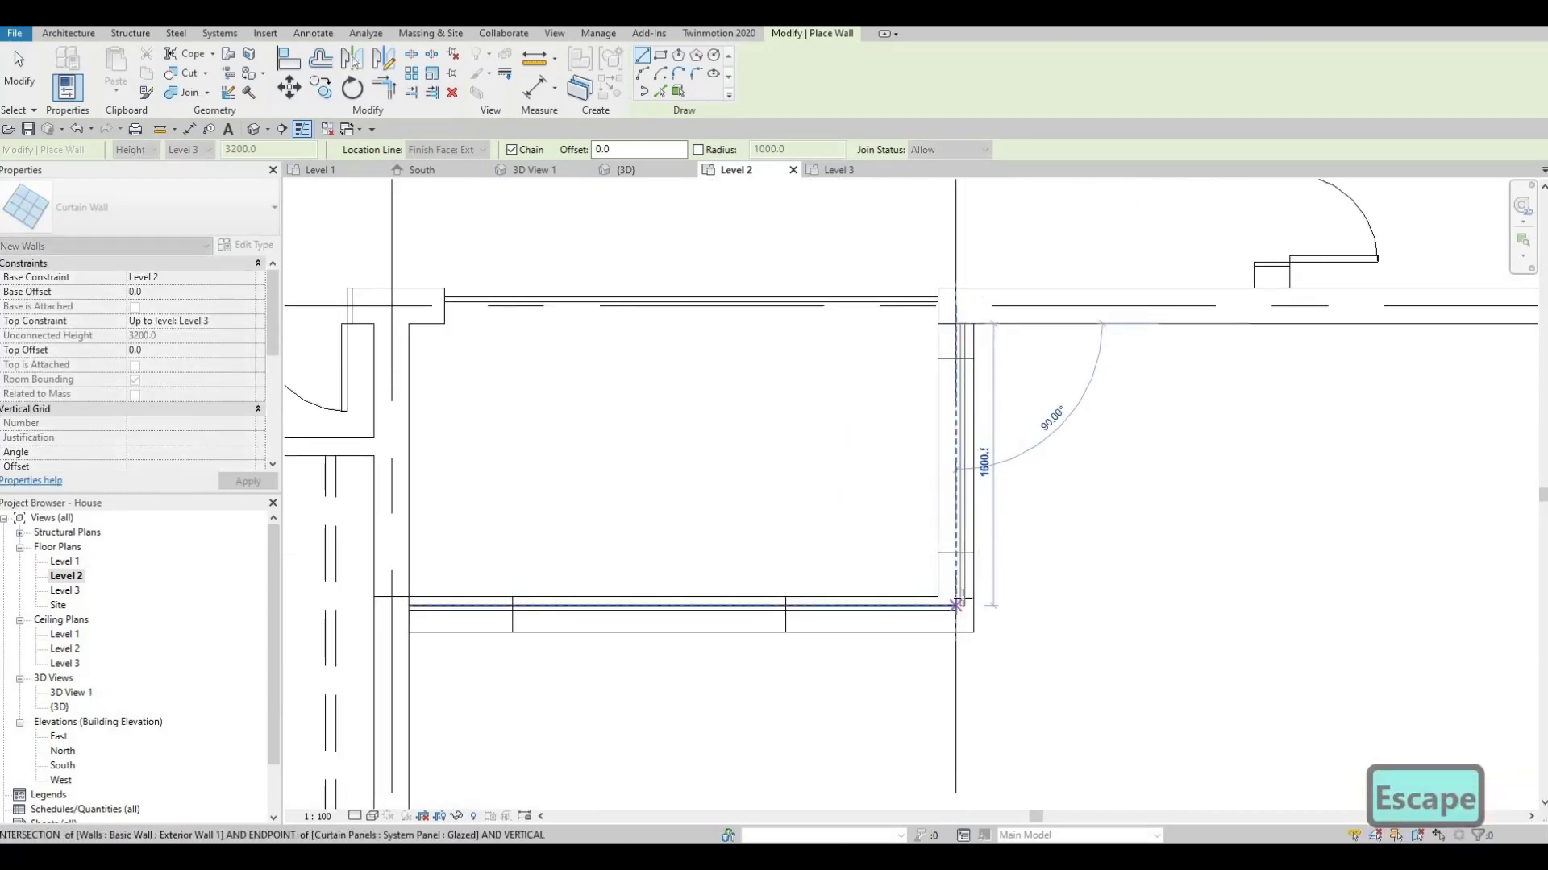
{"action": "key", "text": "Escape"}
{"action": "key", "text": "Escape"}
{"action": "scroll", "coordinate": [972, 545], "scroll_direction": "up", "scroll_amount": 2}
{"action": "left_click", "coordinate": [974, 529]}
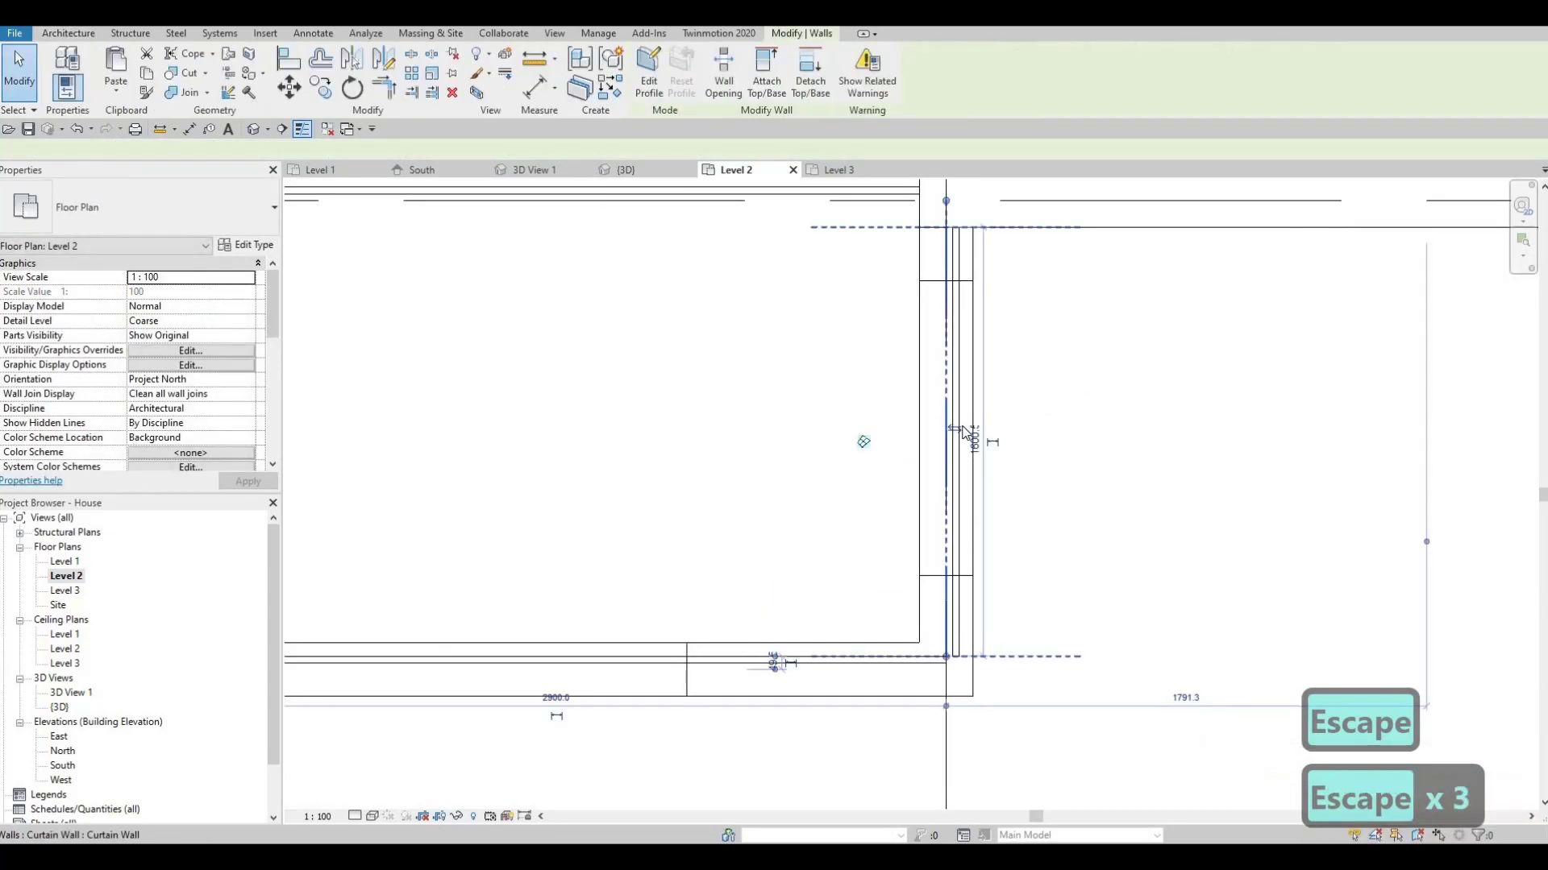
{"action": "key", "text": "Escape"}
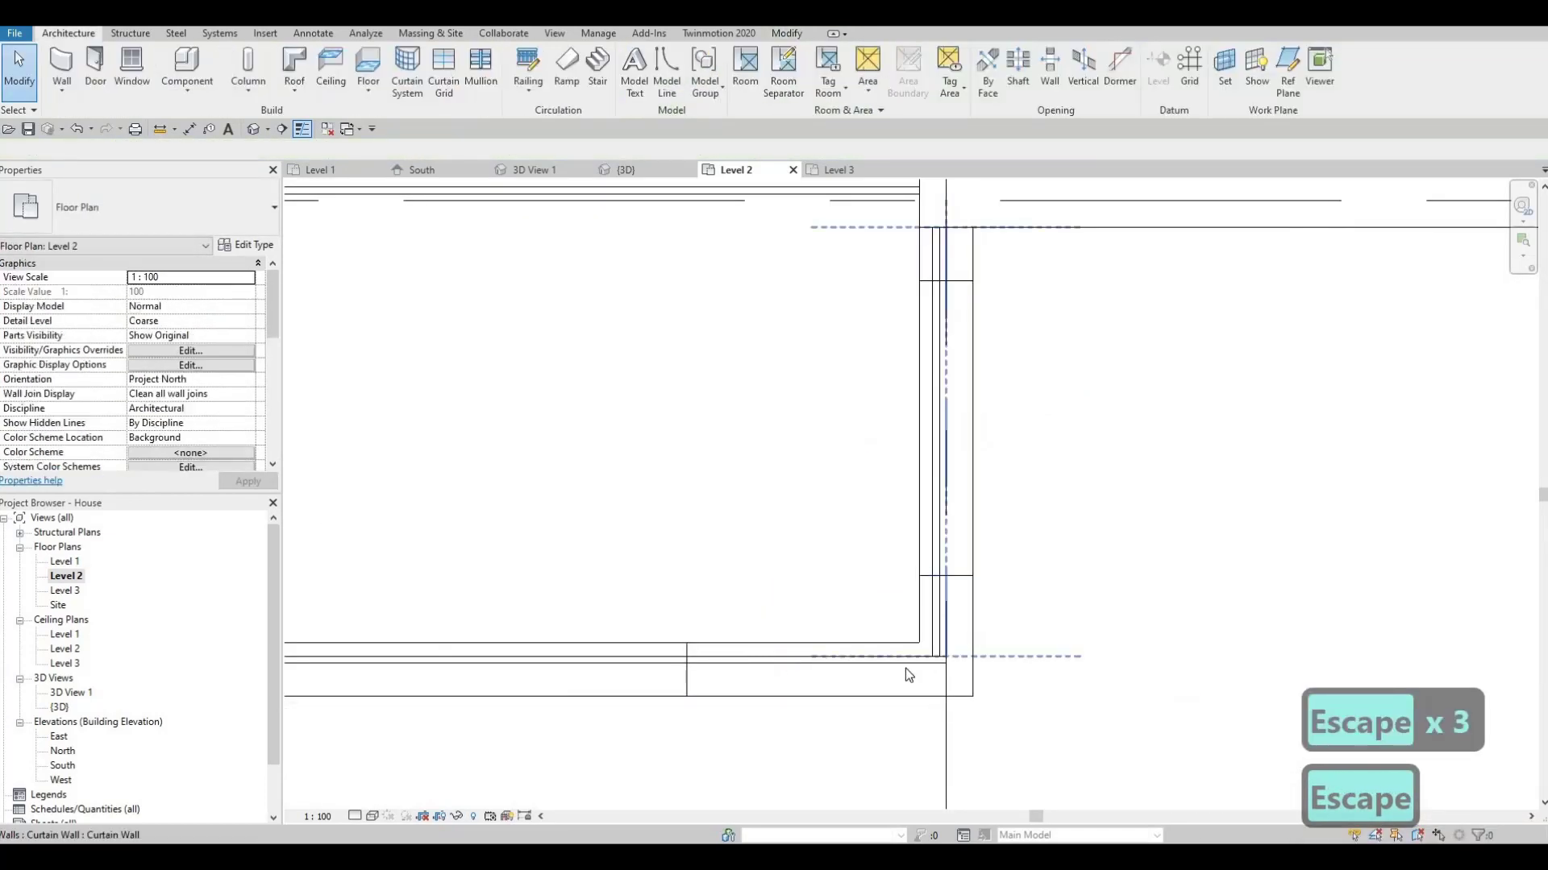
Shorten the front curtain wall's east end to the side curtain wall's outer edge, making it 3080 mm long.
{"action": "scroll", "coordinate": [907, 660], "scroll_direction": "up", "scroll_amount": 2}
{"action": "left_click", "coordinate": [939, 667]}
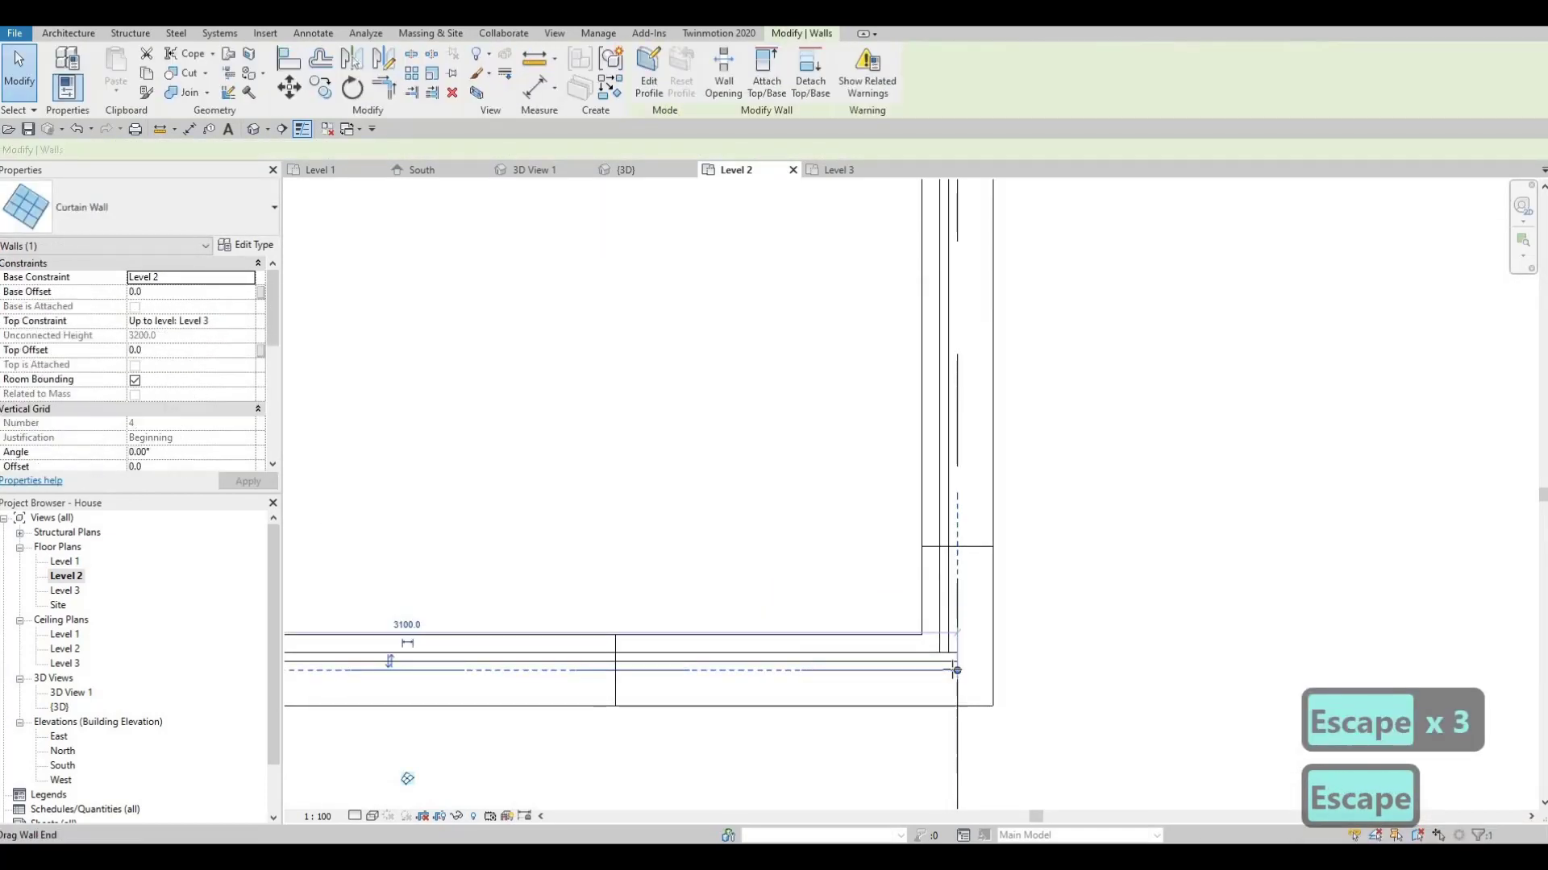
{"action": "left_click_drag", "start_coordinate": [941, 669], "coordinate": [945, 680]}
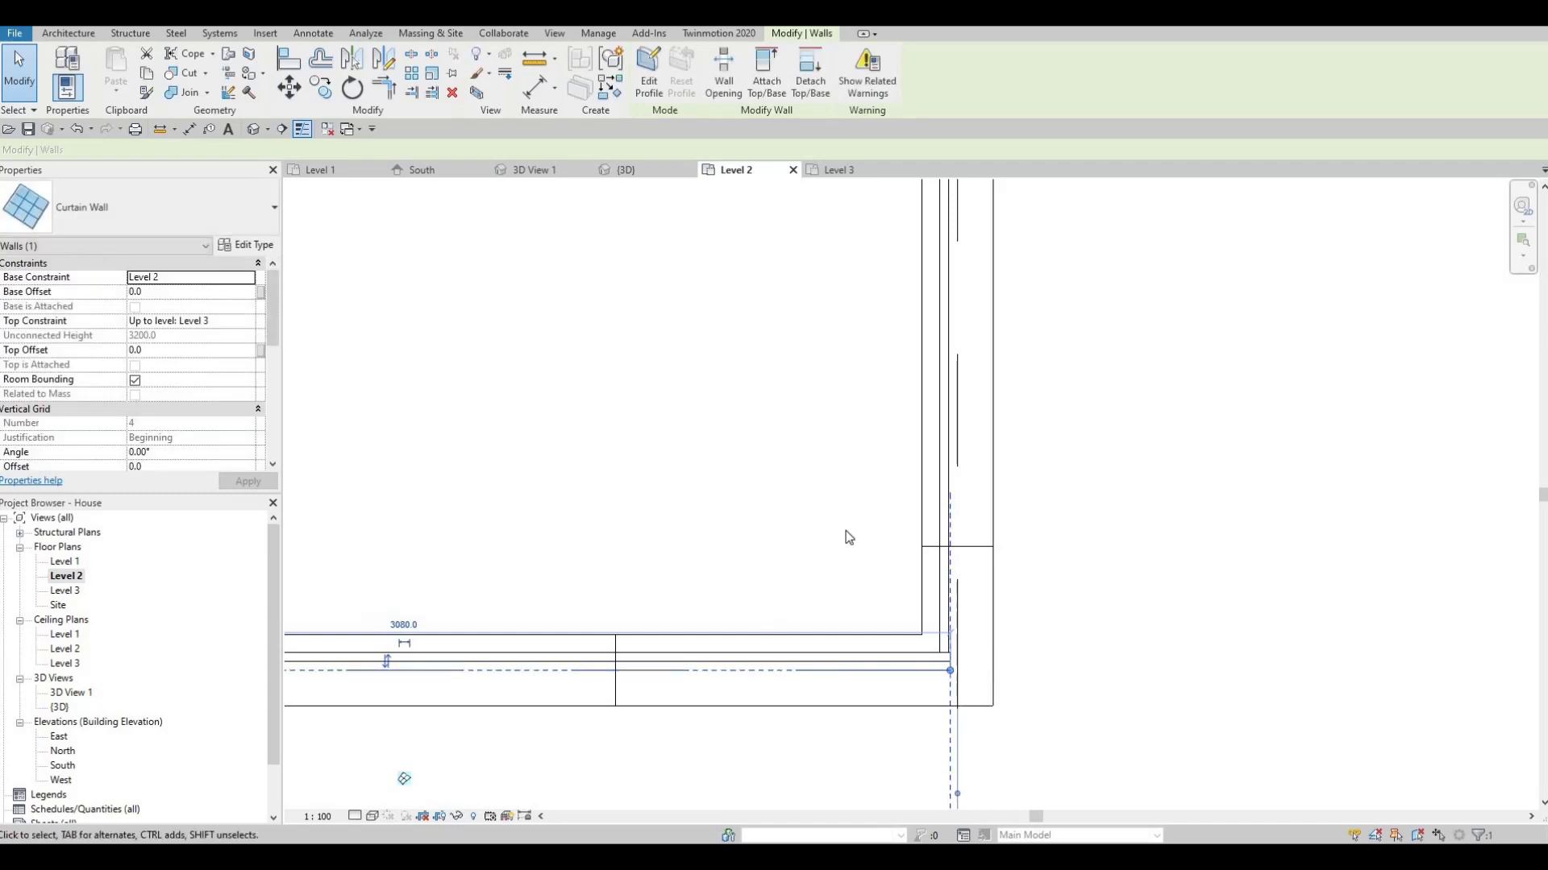
{"action": "key", "text": "Escape"}
In the 3D view, resize the front curtain wall to a base offset of about 595 mm and a top offset of about -2156 mm.
{"action": "middle_click_drag", "start_coordinate": [845, 530], "coordinate": [950, 488]}
{"action": "scroll", "coordinate": [873, 523], "scroll_direction": "down", "scroll_amount": 3}
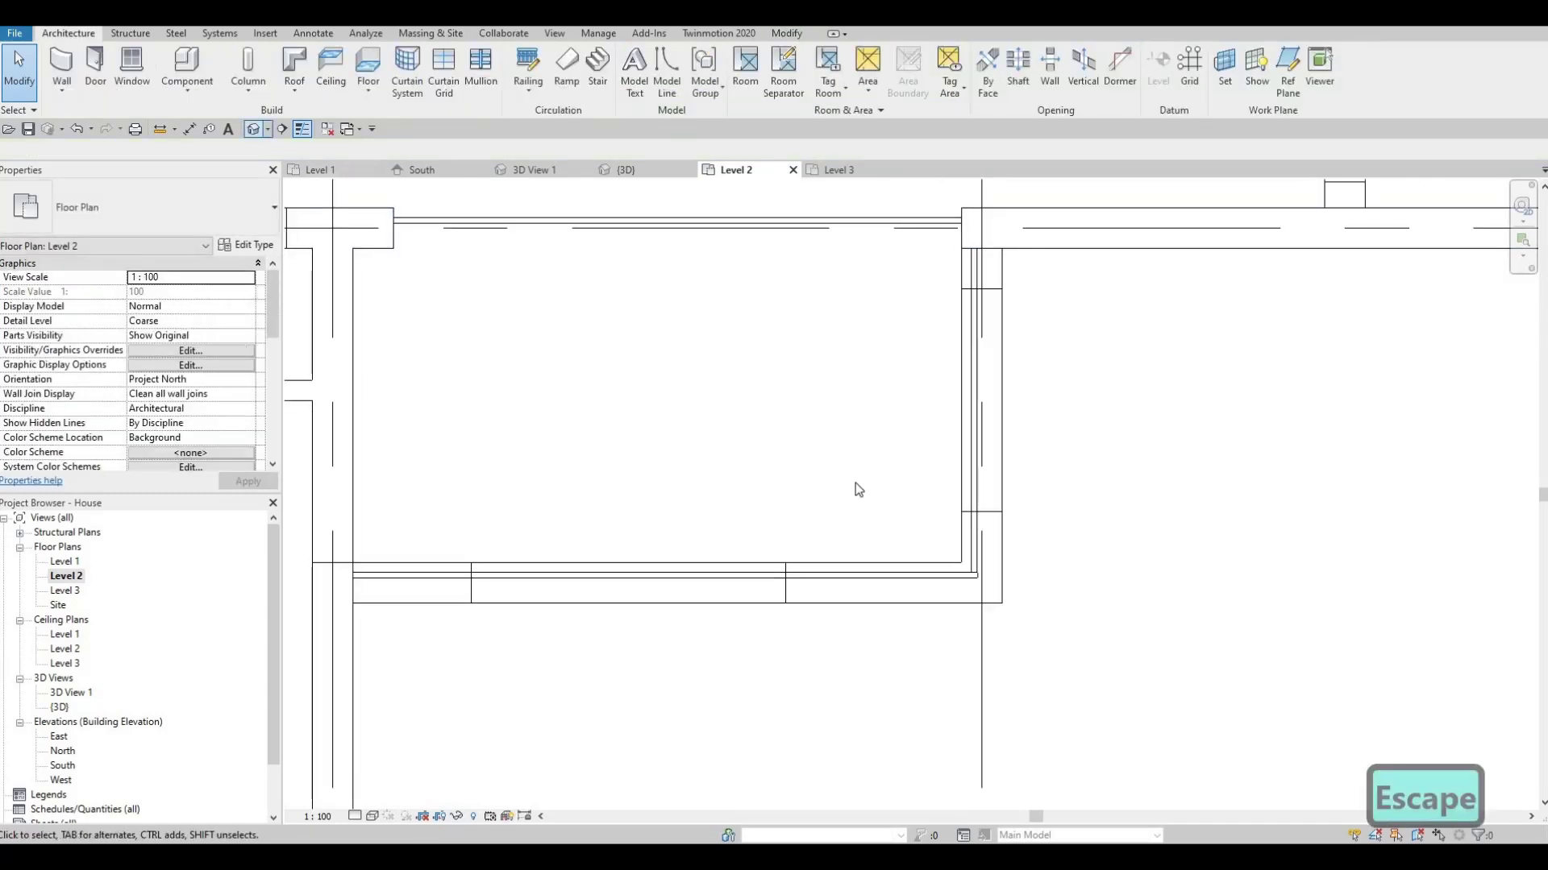
{"action": "key", "text": "ctrl+Tab"}
{"action": "middle_click_drag", "start_coordinate": [798, 520], "coordinate": [585, 741], "text": "shift"}
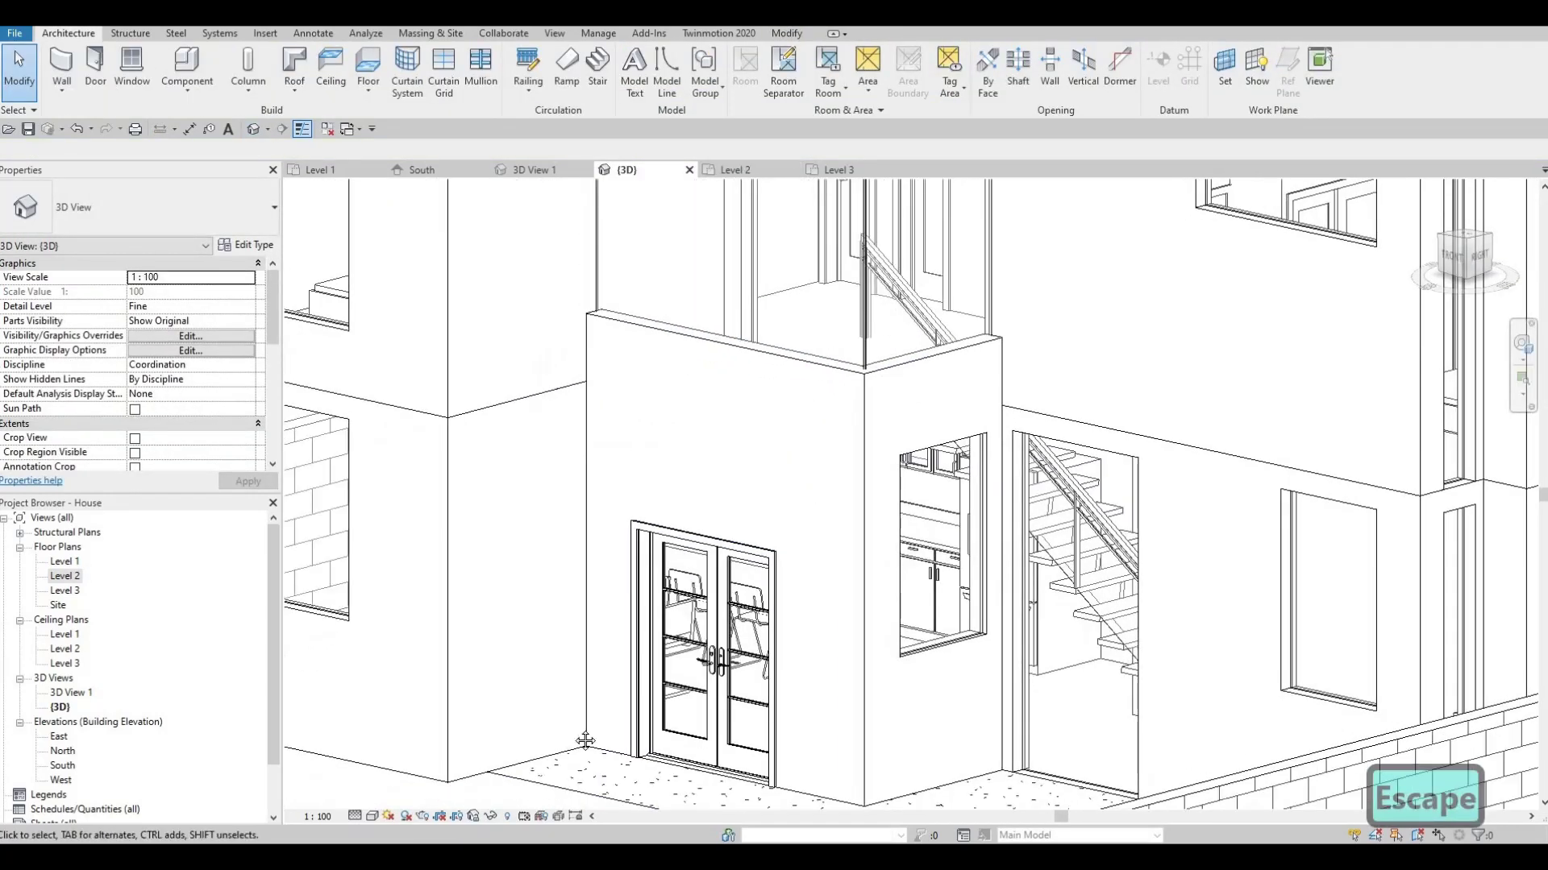
{"action": "middle_click_drag", "start_coordinate": [652, 260], "coordinate": [553, 430]}
{"action": "middle_click_drag", "start_coordinate": [751, 295], "coordinate": [584, 370]}
{"action": "middle_click_drag", "start_coordinate": [521, 322], "coordinate": [598, 297]}
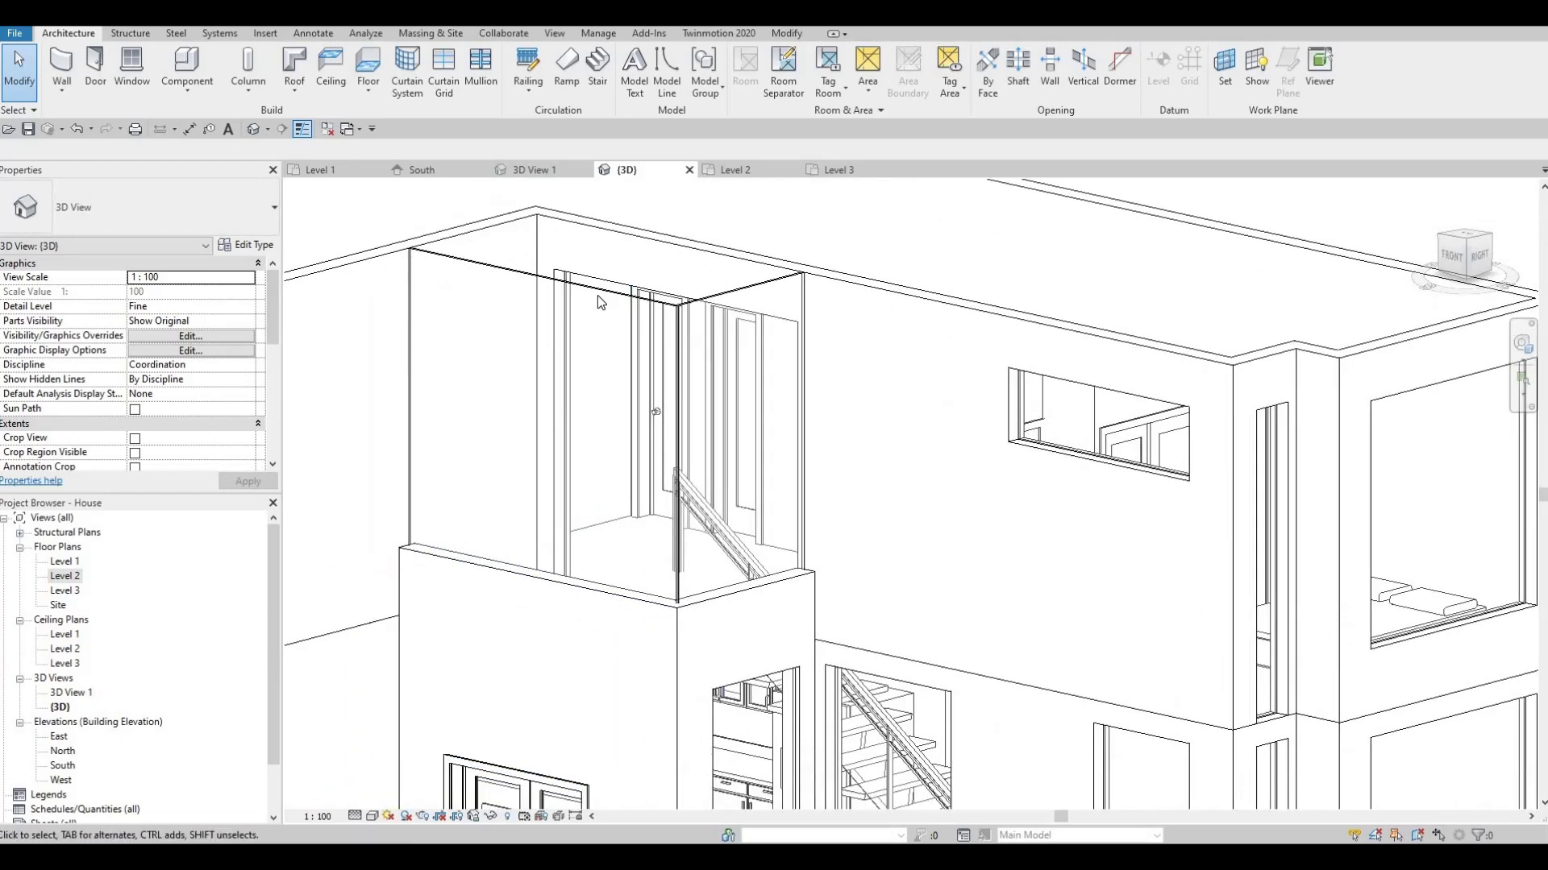
{"action": "left_click", "coordinate": [551, 278]}
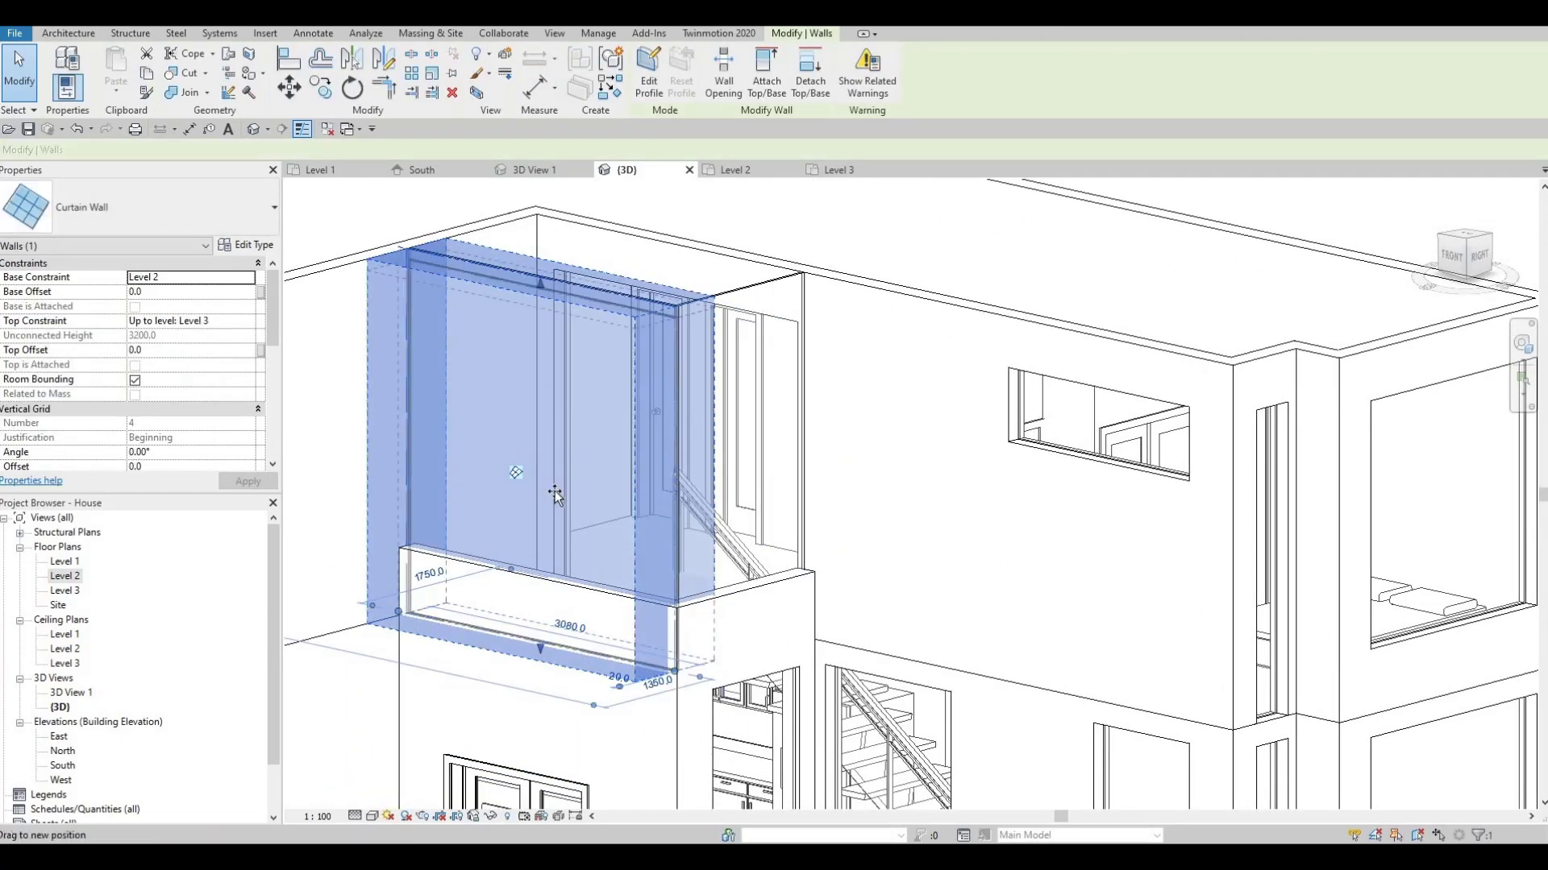
{"action": "left_click_drag", "start_coordinate": [555, 494], "coordinate": [554, 524]}
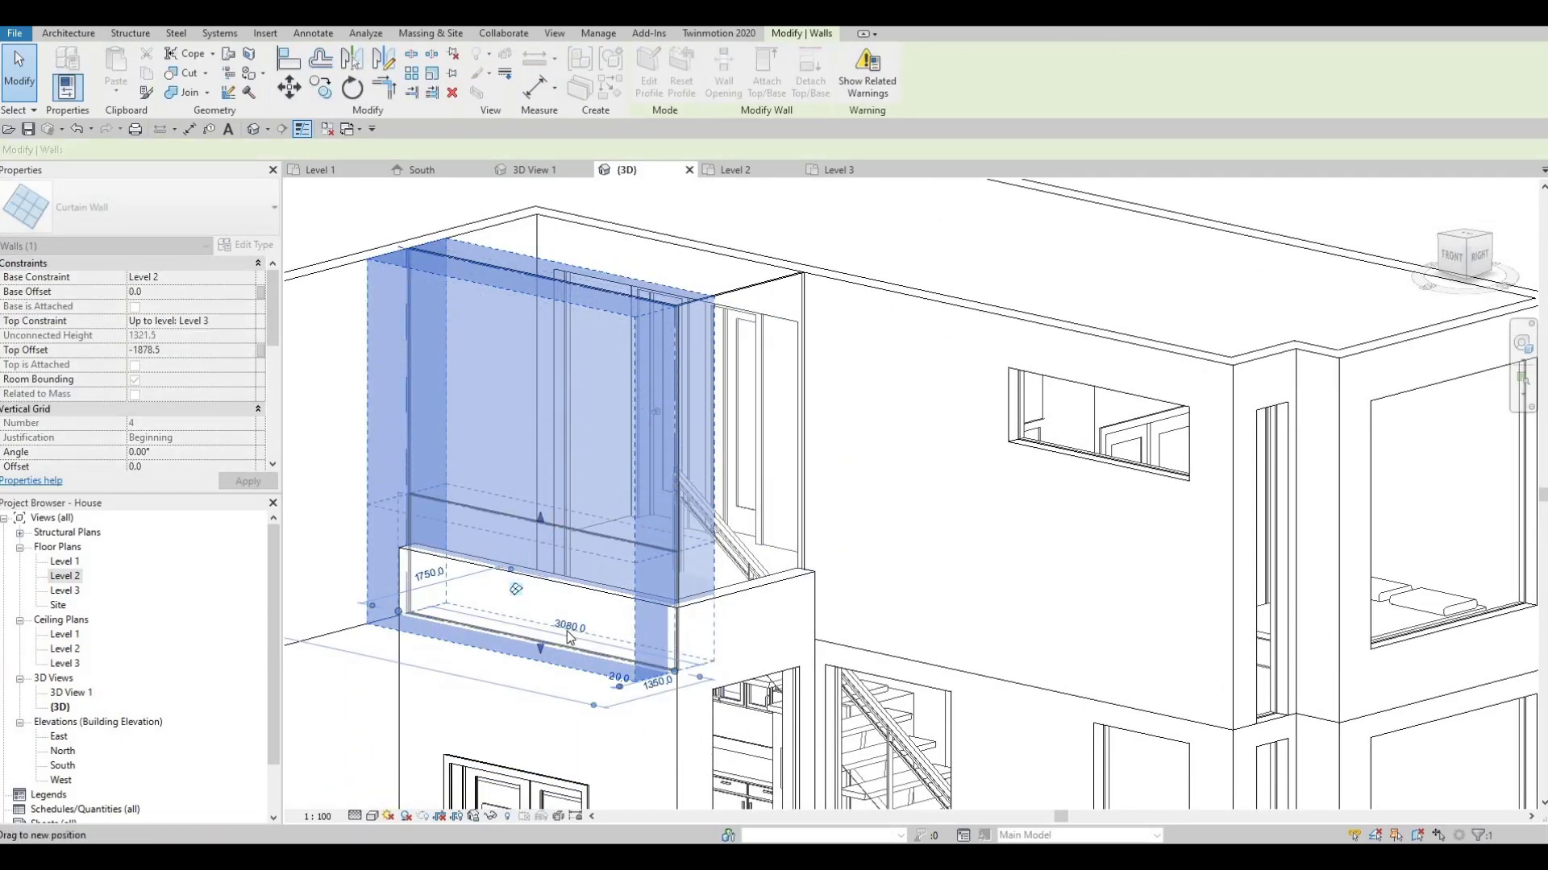
{"action": "left_click_drag", "start_coordinate": [540, 649], "coordinate": [553, 566]}
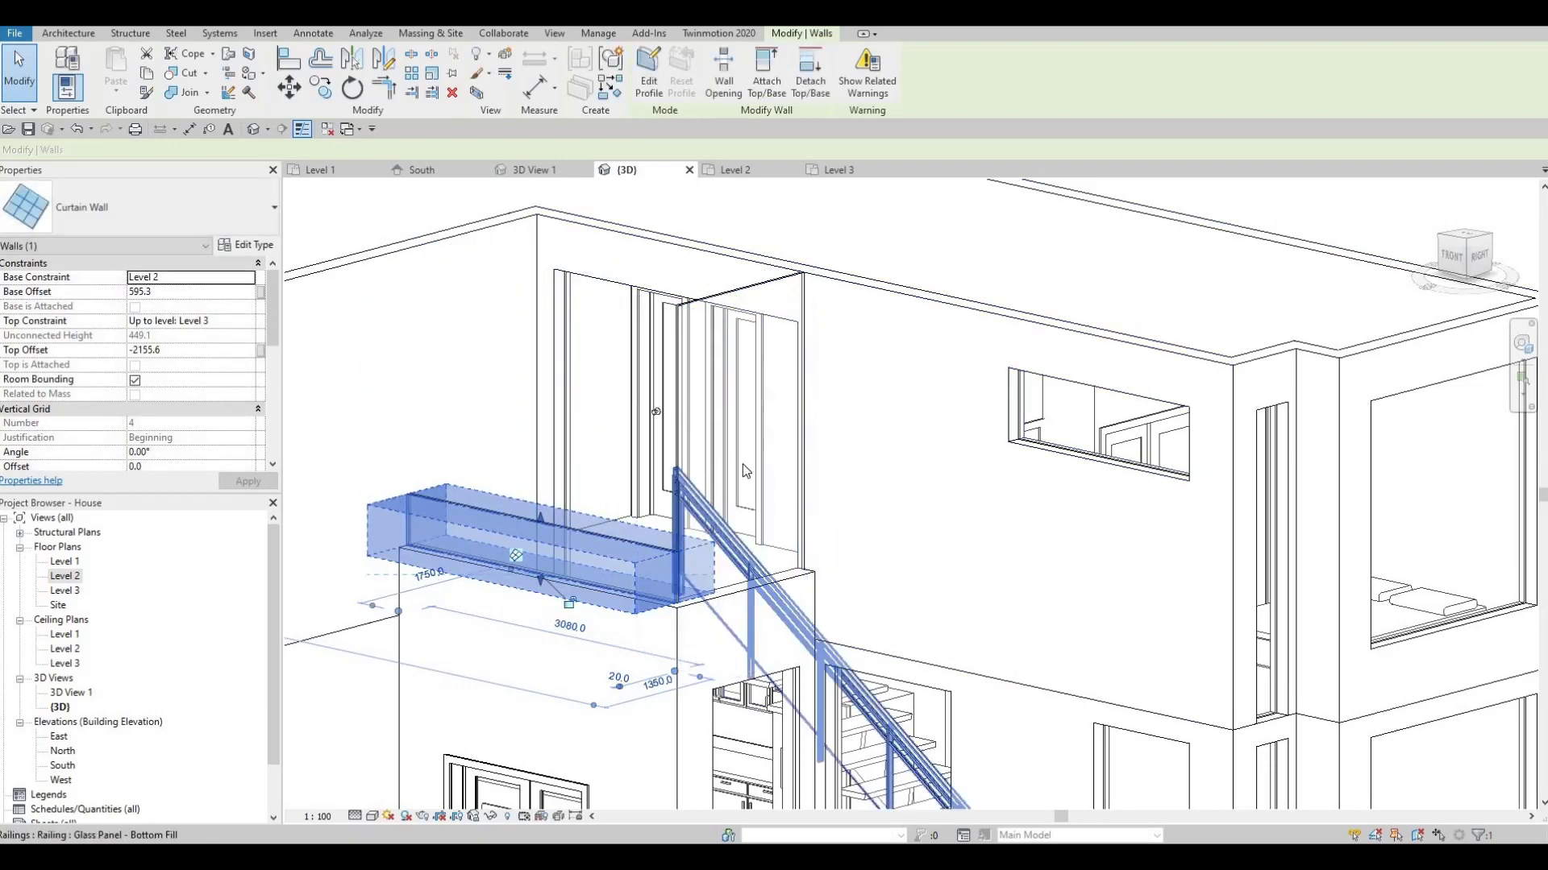
{"action": "key", "text": "Escape"}
{"action": "key", "text": "Escape"}
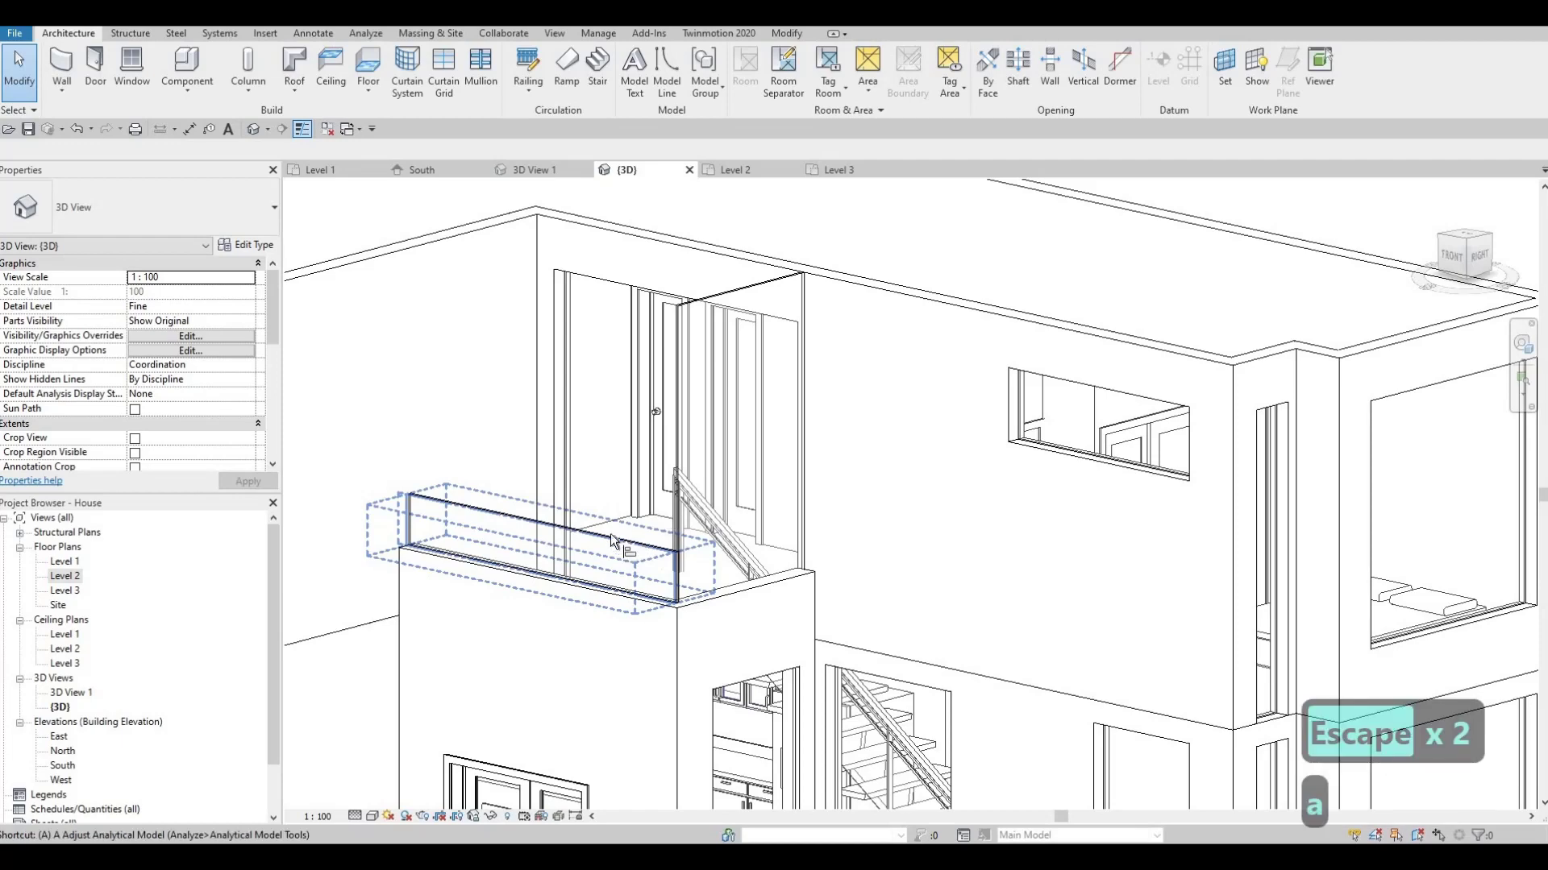
Align the top of the balcony's side curtain wall with the top of the front curtain wall.
{"action": "key", "text": "a"}
{"action": "key", "text": "l"}
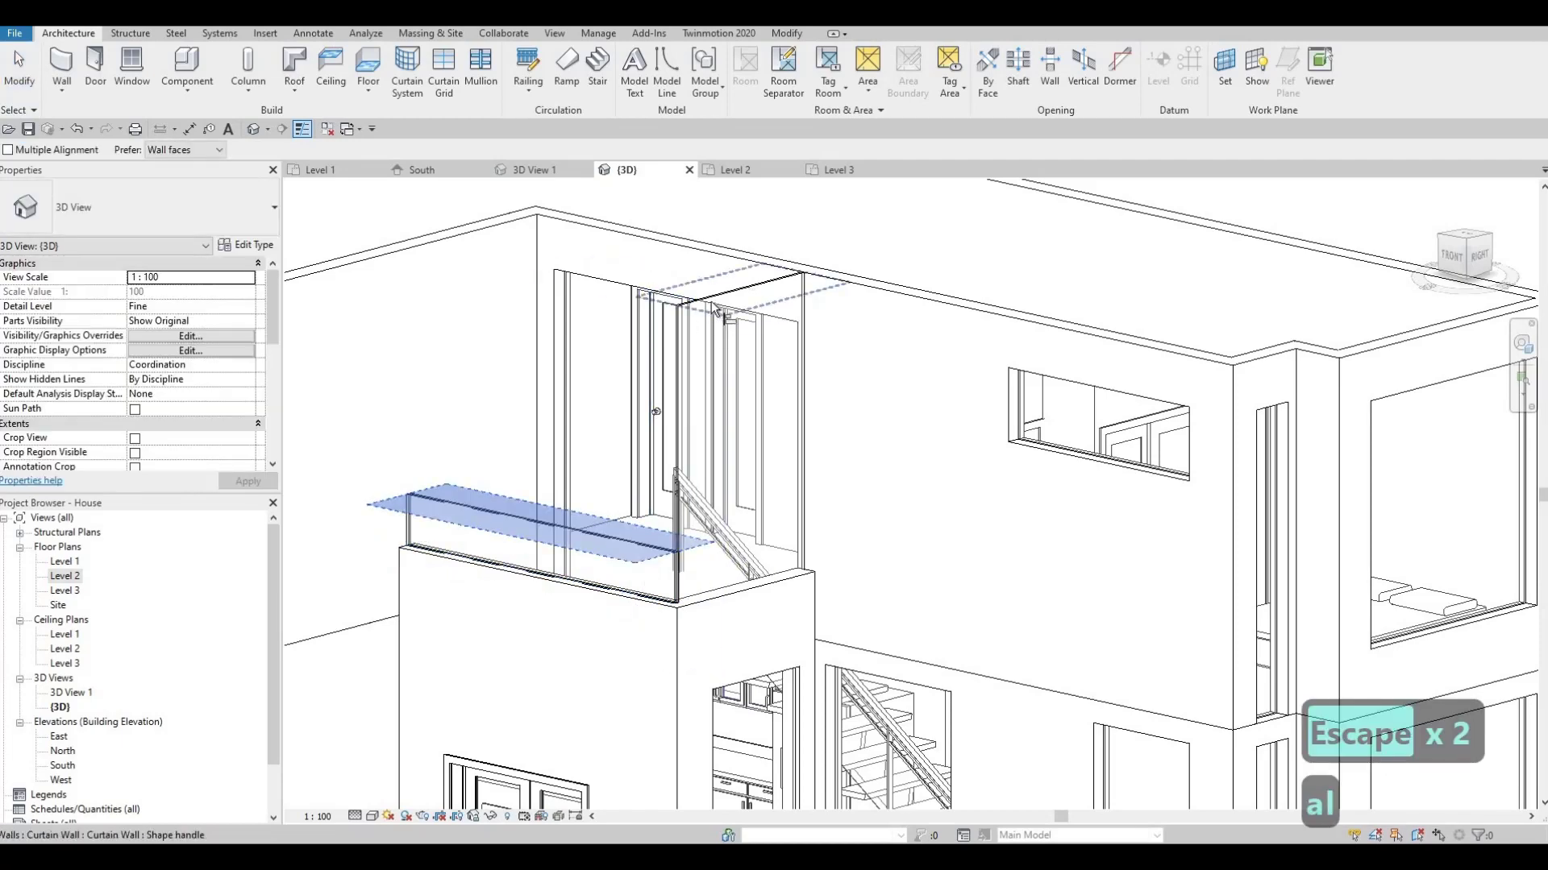
{"action": "key", "text": "Escape"}
{"action": "key", "text": "Escape"}
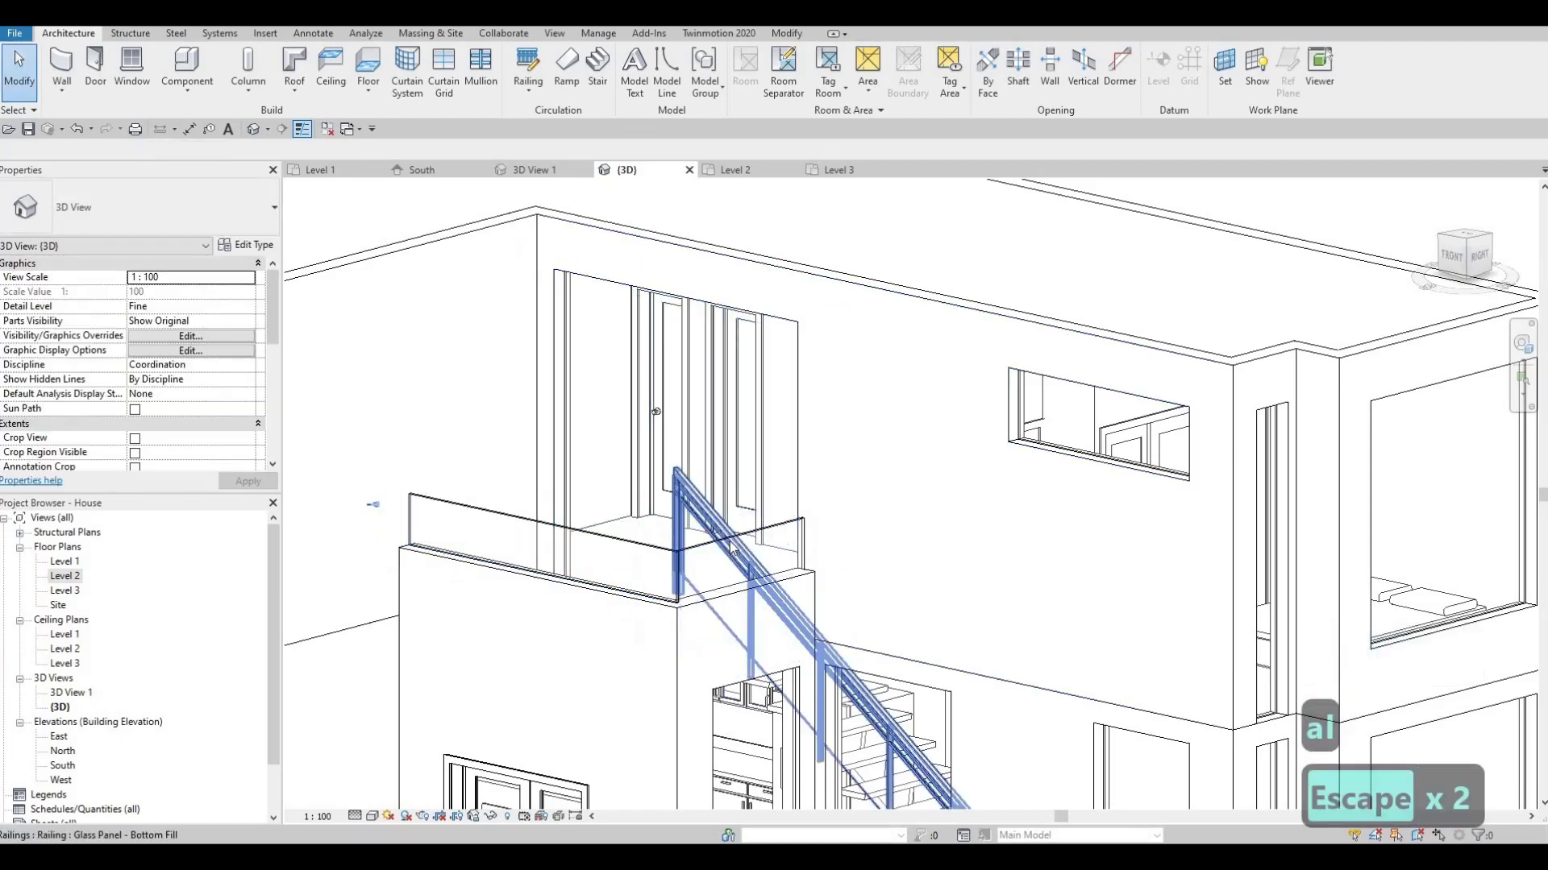
Raise the base of the balcony's side curtain wall to the top of the east parapet wall.
{"action": "left_click", "coordinate": [742, 671]}
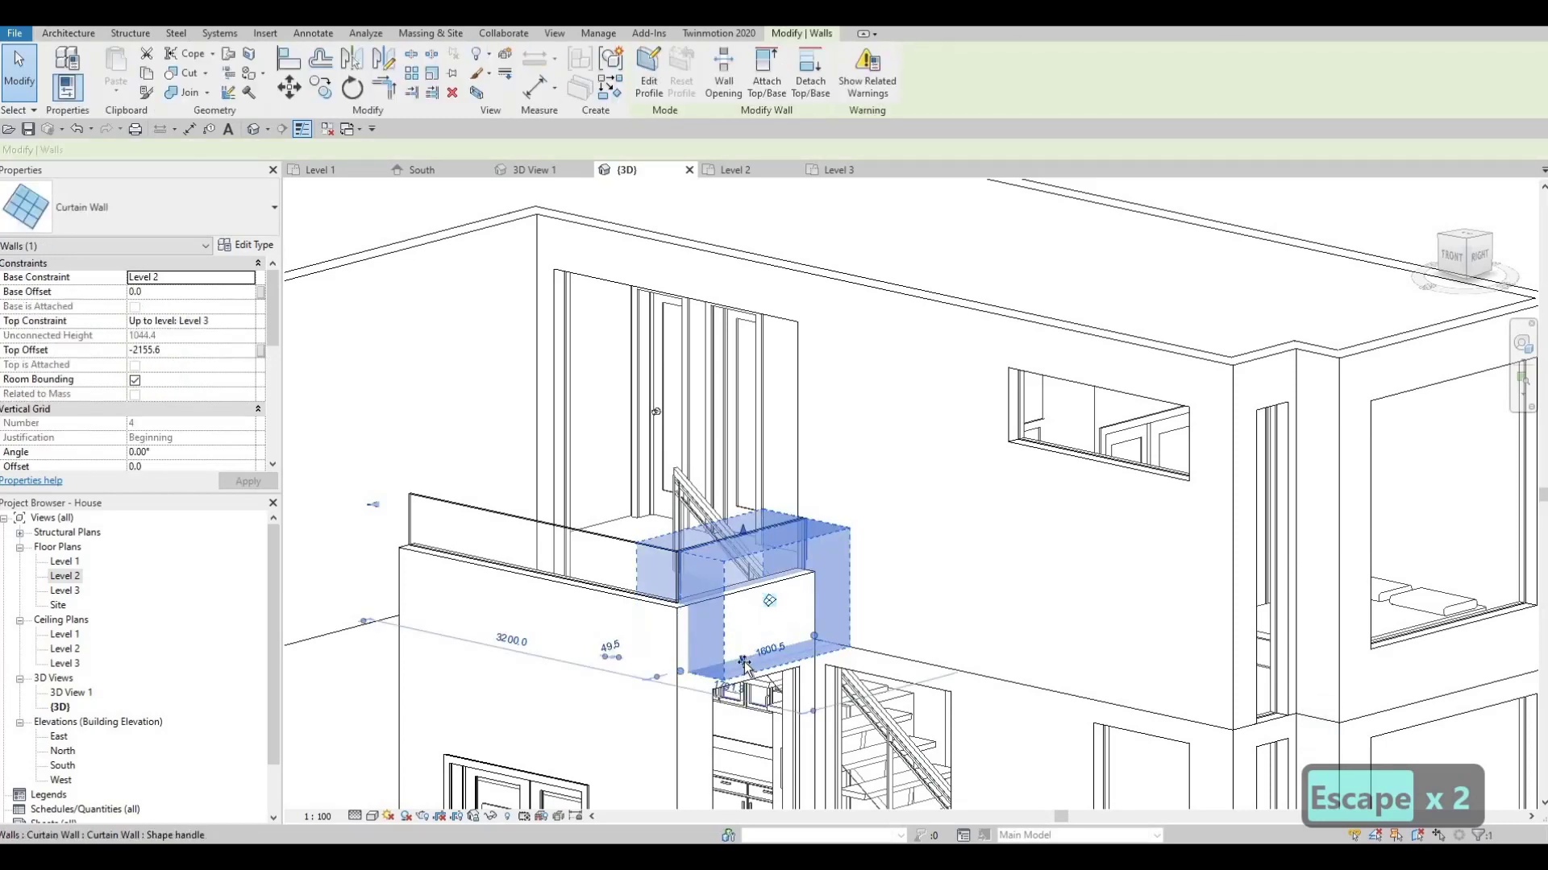
{"action": "left_click_drag", "start_coordinate": [754, 604], "coordinate": [748, 579]}
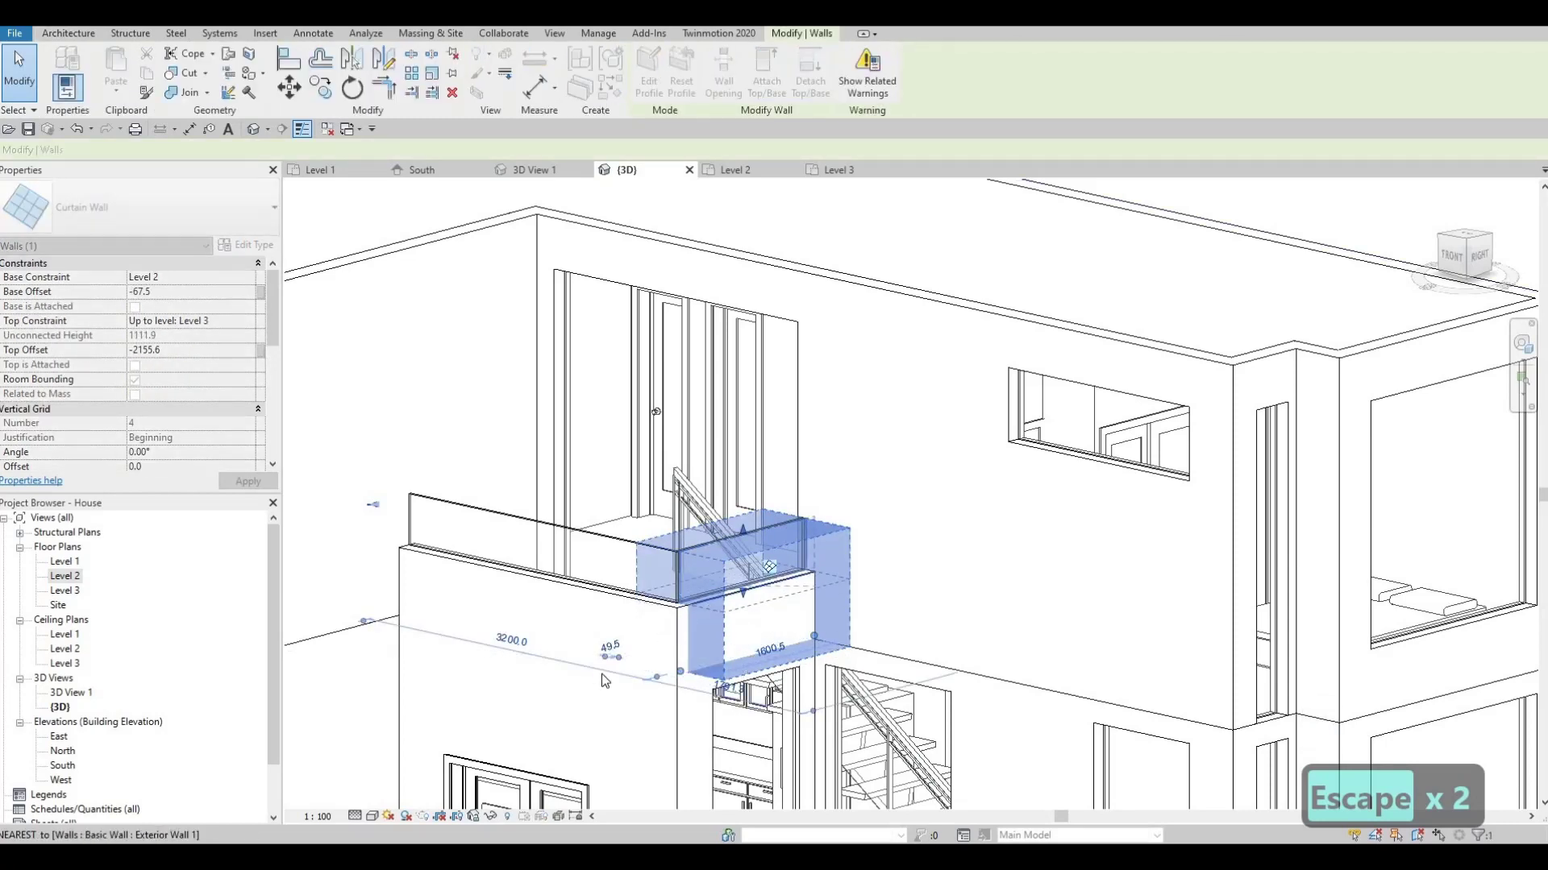
{"action": "key", "text": "Escape"}
{"action": "key", "text": "Escape"}
Try raising the top of the balcony's front curtain wall slightly, and undo the change.
{"action": "middle_click_drag", "start_coordinate": [597, 718], "coordinate": [489, 670], "text": "shift"}
{"action": "middle_click_drag", "start_coordinate": [557, 633], "coordinate": [598, 617], "text": "shift"}
{"action": "scroll", "coordinate": [633, 428], "scroll_direction": "up", "scroll_amount": 1}
{"action": "left_click", "coordinate": [629, 423]}
{"action": "scroll", "coordinate": [584, 407], "scroll_direction": "up", "scroll_amount": 3}
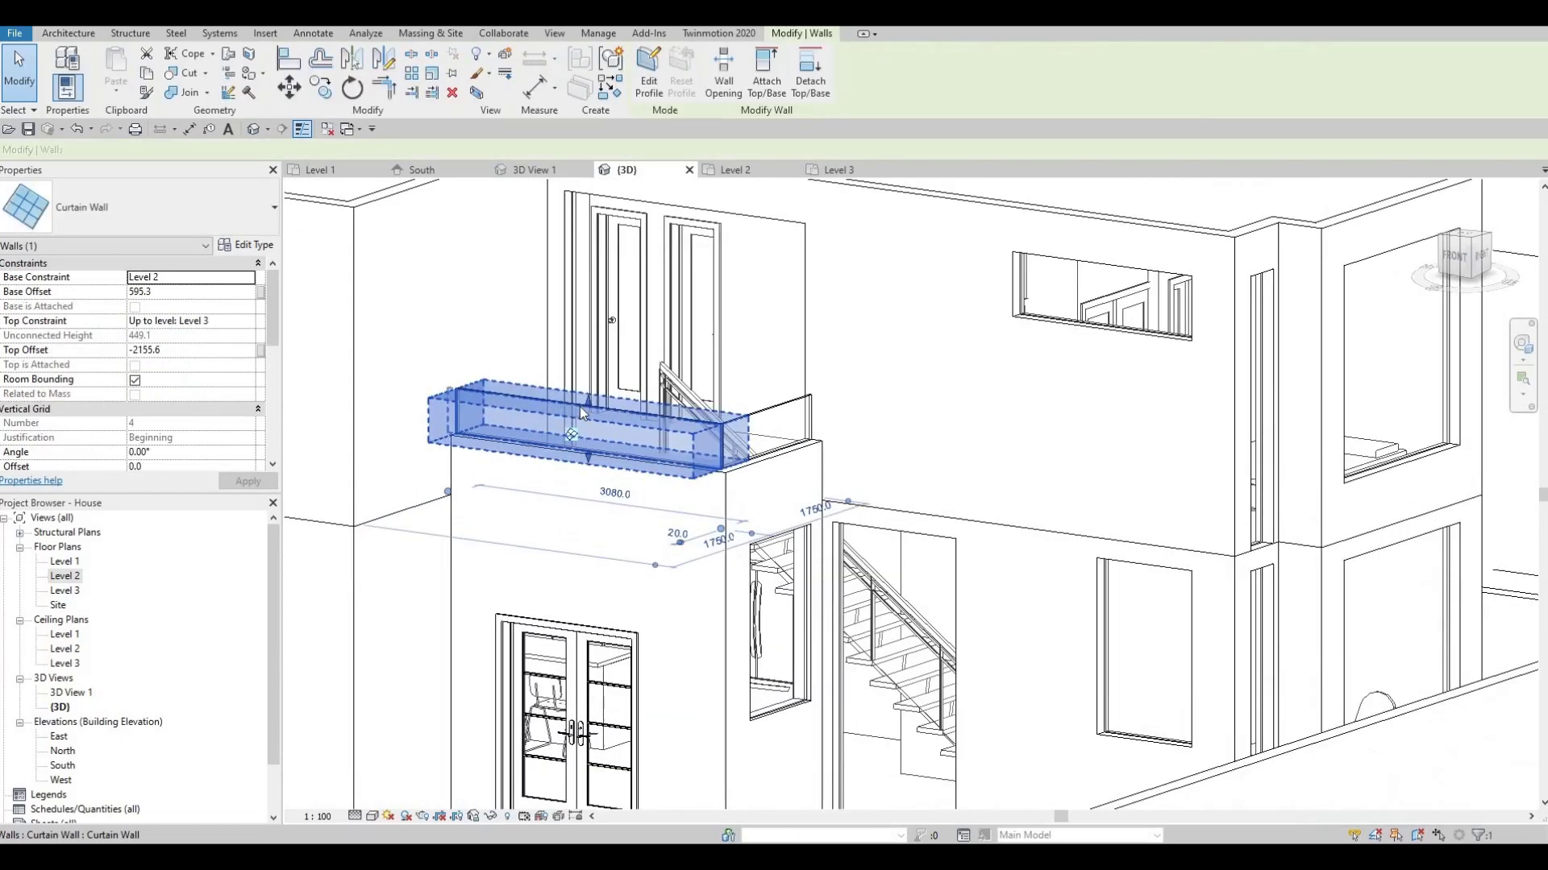
{"action": "left_click_drag", "start_coordinate": [580, 405], "coordinate": [580, 401]}
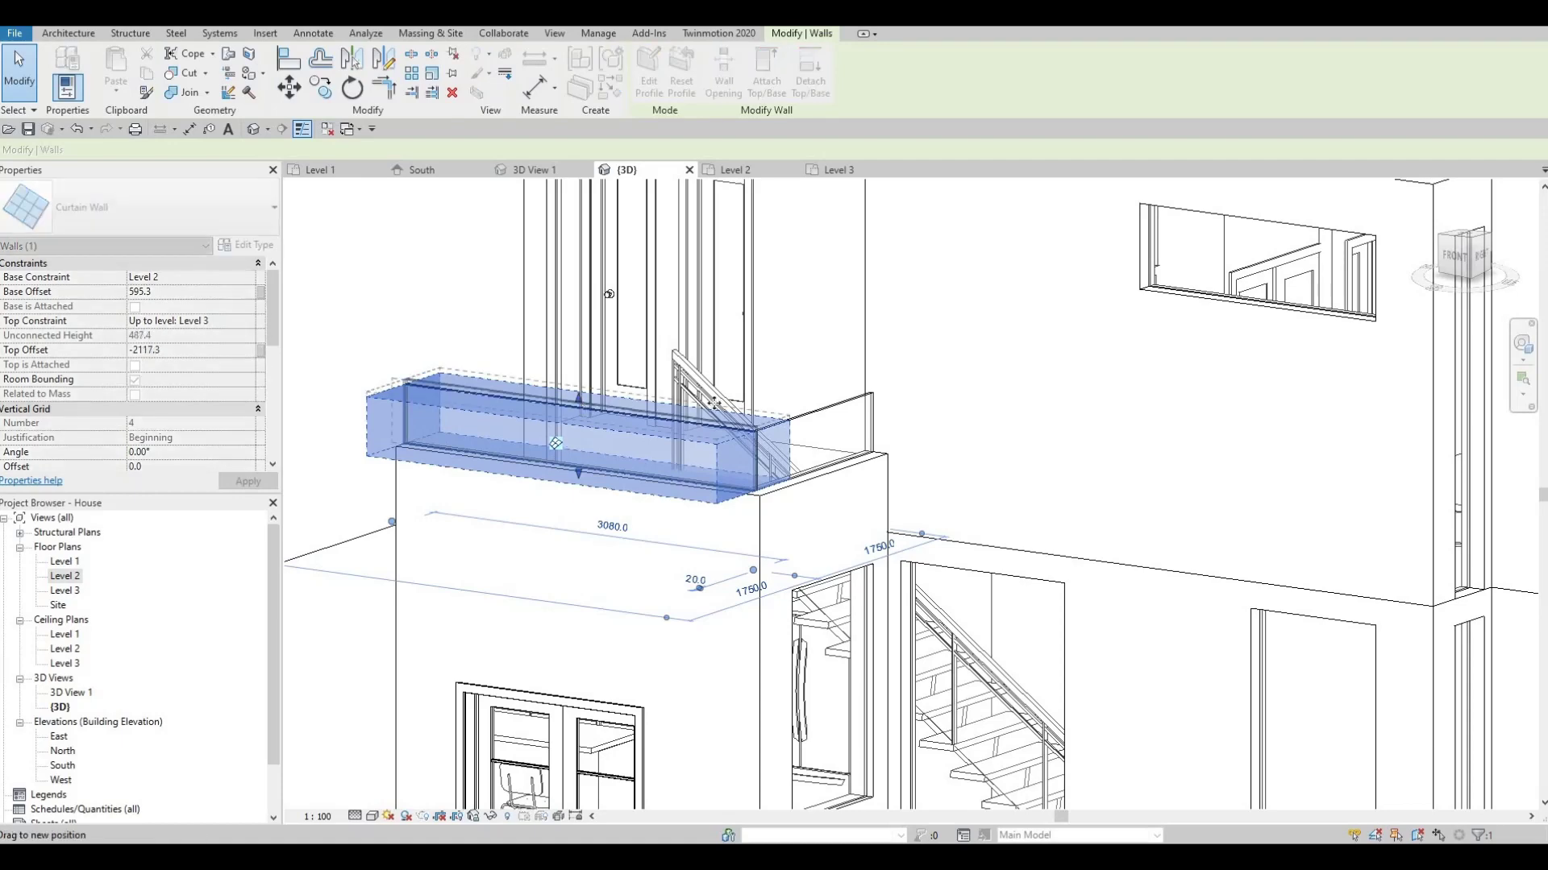
{"action": "key", "text": "Escape"}
{"action": "scroll", "coordinate": [750, 428], "scroll_direction": "up", "scroll_amount": 2}
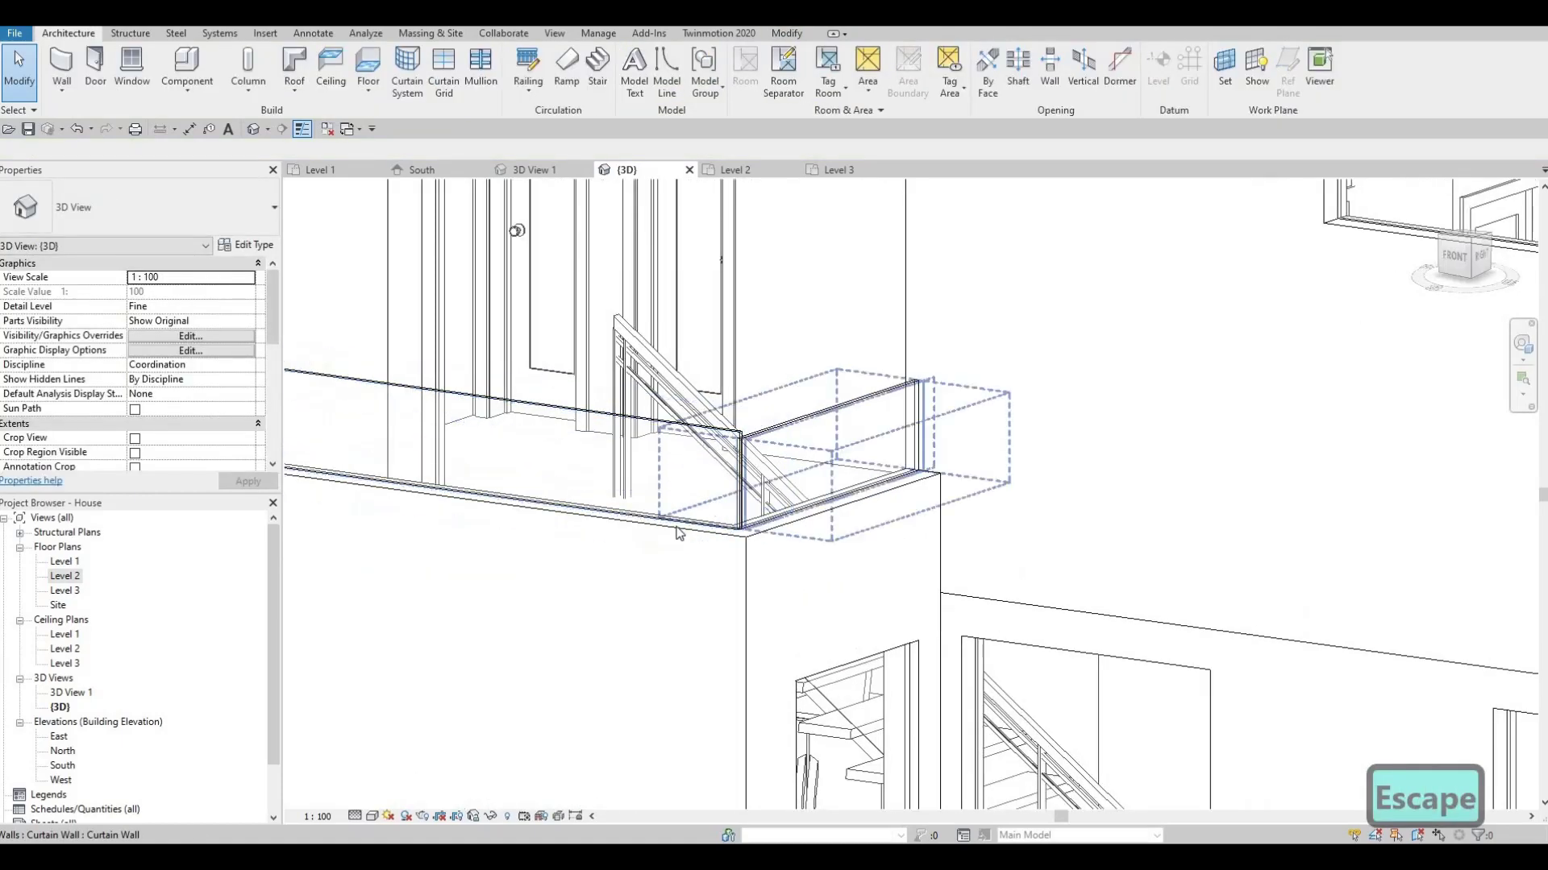
{"action": "key", "text": "ctrl+z"}
Examine the balcony's glass balustrade and the openings on the house's front facade from several 3D angles.
{"action": "scroll", "coordinate": [730, 425], "scroll_direction": "down", "scroll_amount": 3}
{"action": "middle_click_drag", "start_coordinate": [737, 581], "coordinate": [810, 453]}
{"action": "scroll", "coordinate": [770, 397], "scroll_direction": "down", "scroll_amount": 2}
{"action": "key", "text": "Escape"}
{"action": "middle_click_drag", "start_coordinate": [770, 397], "coordinate": [588, 479], "text": "shift"}
{"action": "scroll", "coordinate": [637, 512], "scroll_direction": "down", "scroll_amount": 3}
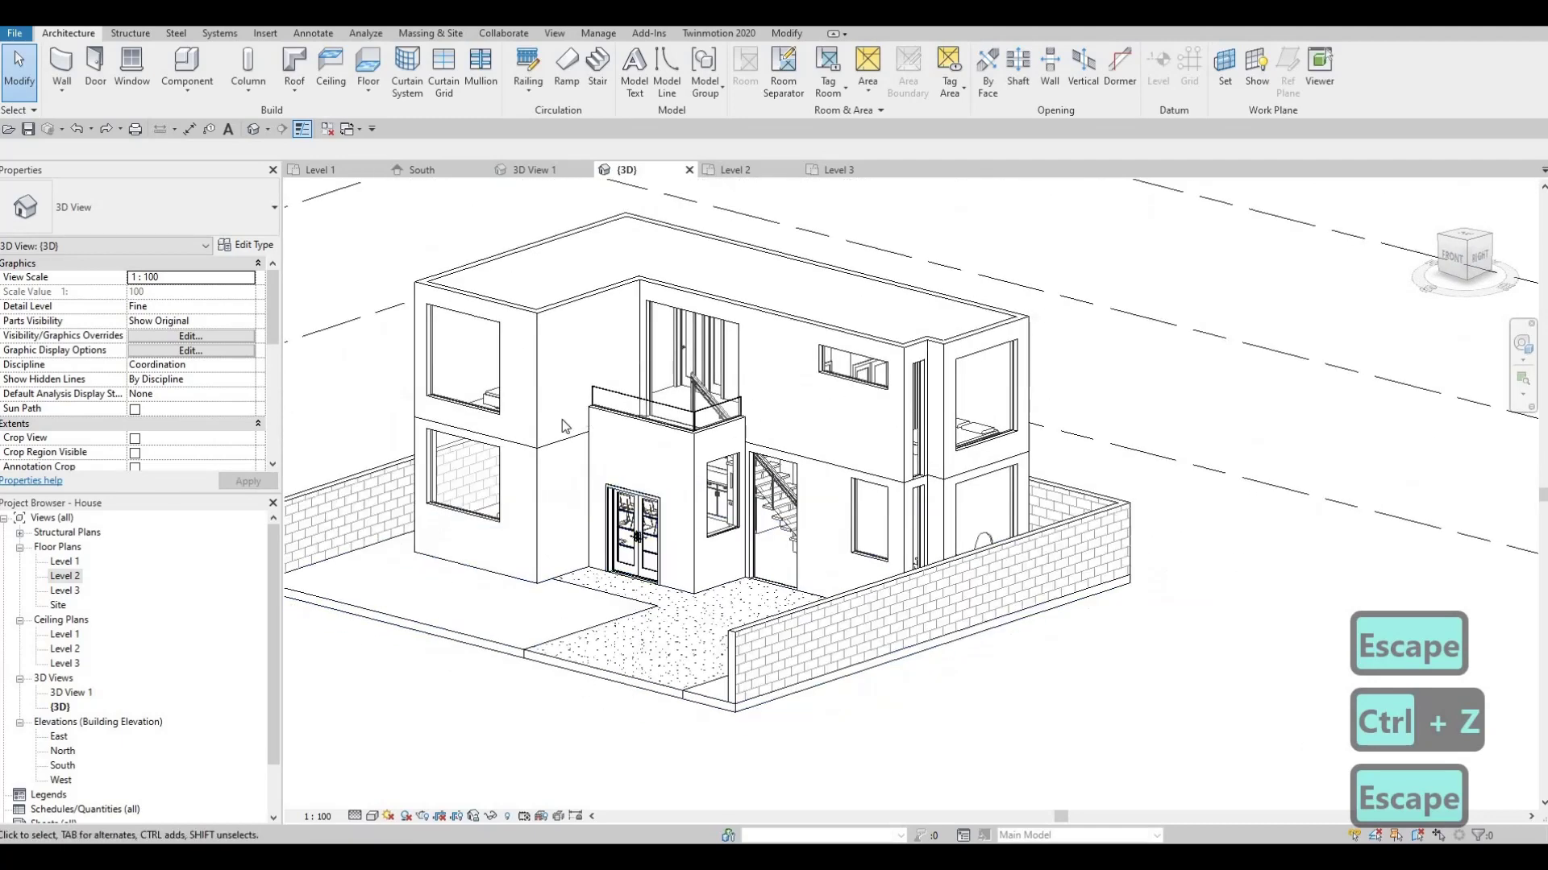
{"action": "scroll", "coordinate": [578, 478], "scroll_direction": "up", "scroll_amount": 4}
{"action": "scroll", "coordinate": [579, 478], "scroll_direction": "down", "scroll_amount": 3}
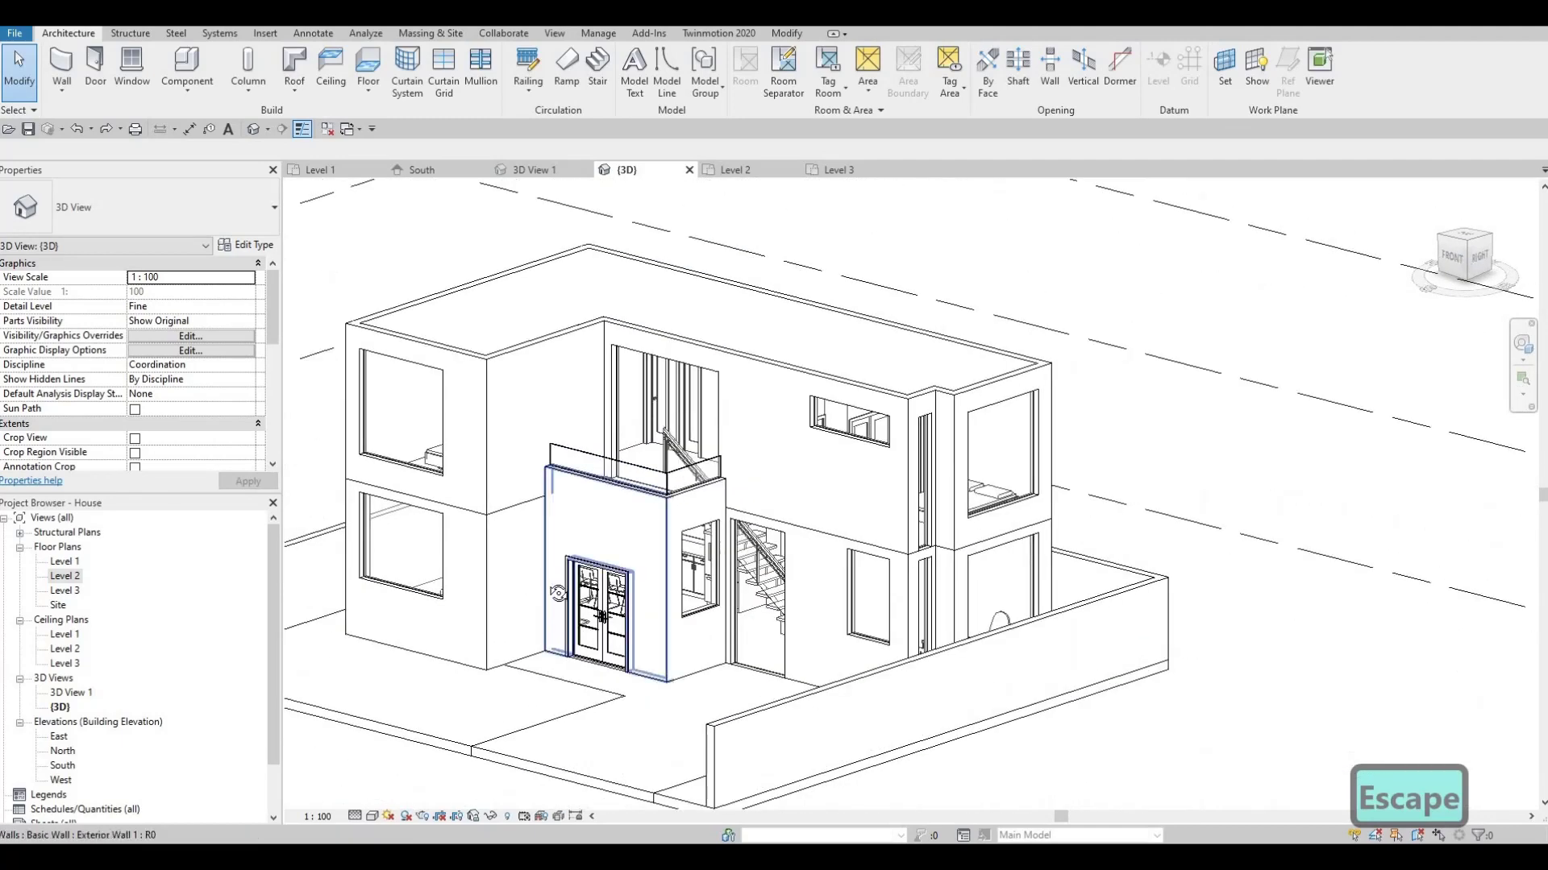
{"action": "middle_click_drag", "start_coordinate": [621, 562], "coordinate": [665, 601], "text": "shift"}
{"action": "middle_click_drag", "start_coordinate": [629, 605], "coordinate": [753, 484]}
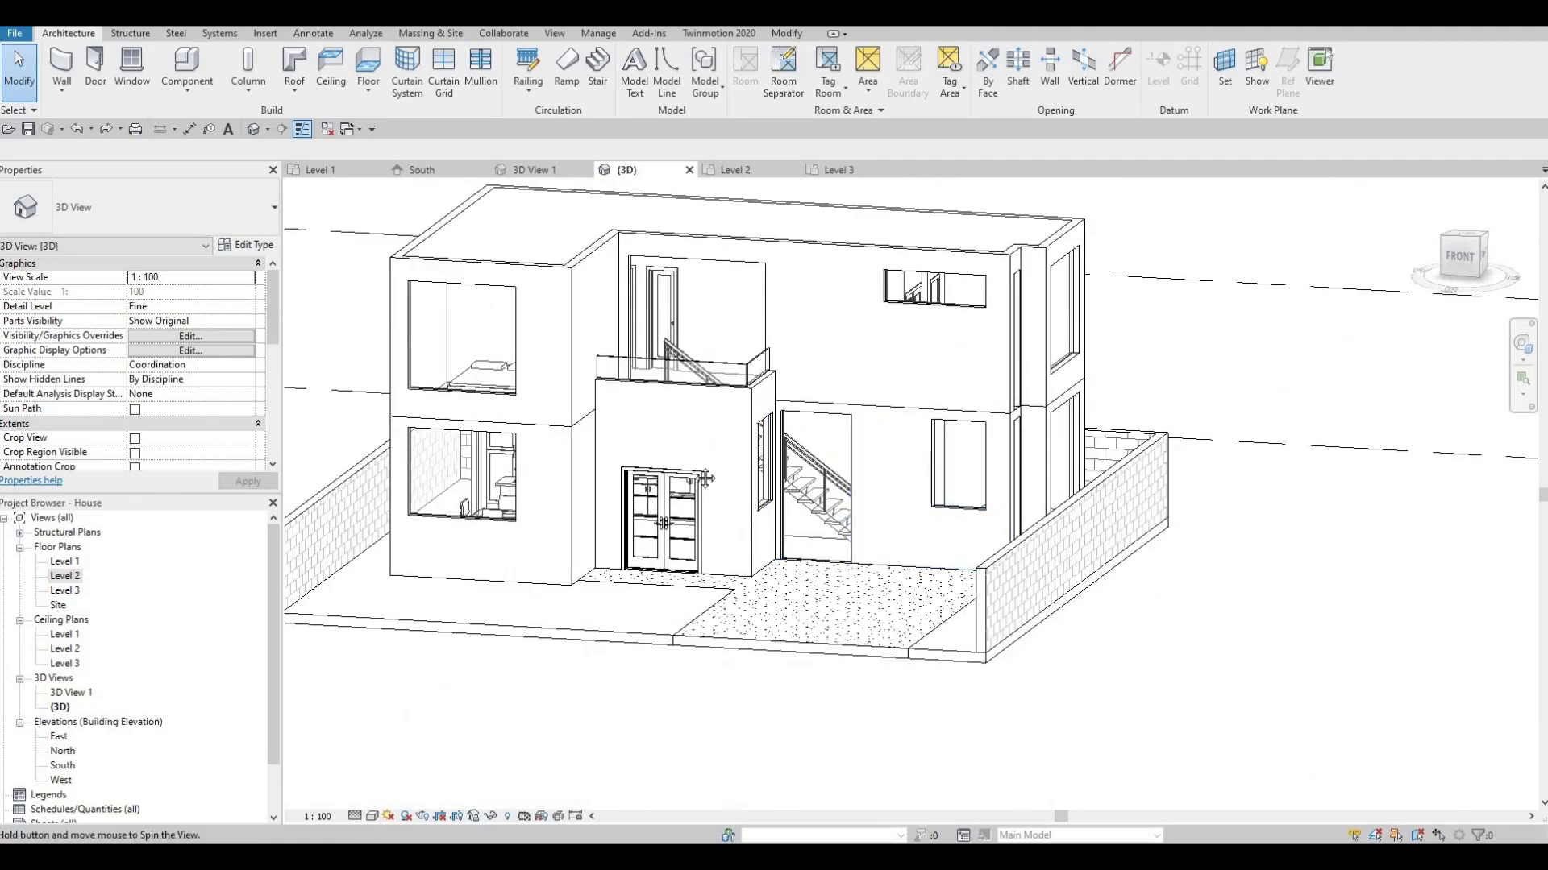
{"action": "middle_click_drag", "start_coordinate": [766, 371], "coordinate": [648, 297], "text": "shift"}
{"action": "scroll", "coordinate": [694, 342], "scroll_direction": "up", "scroll_amount": 3}
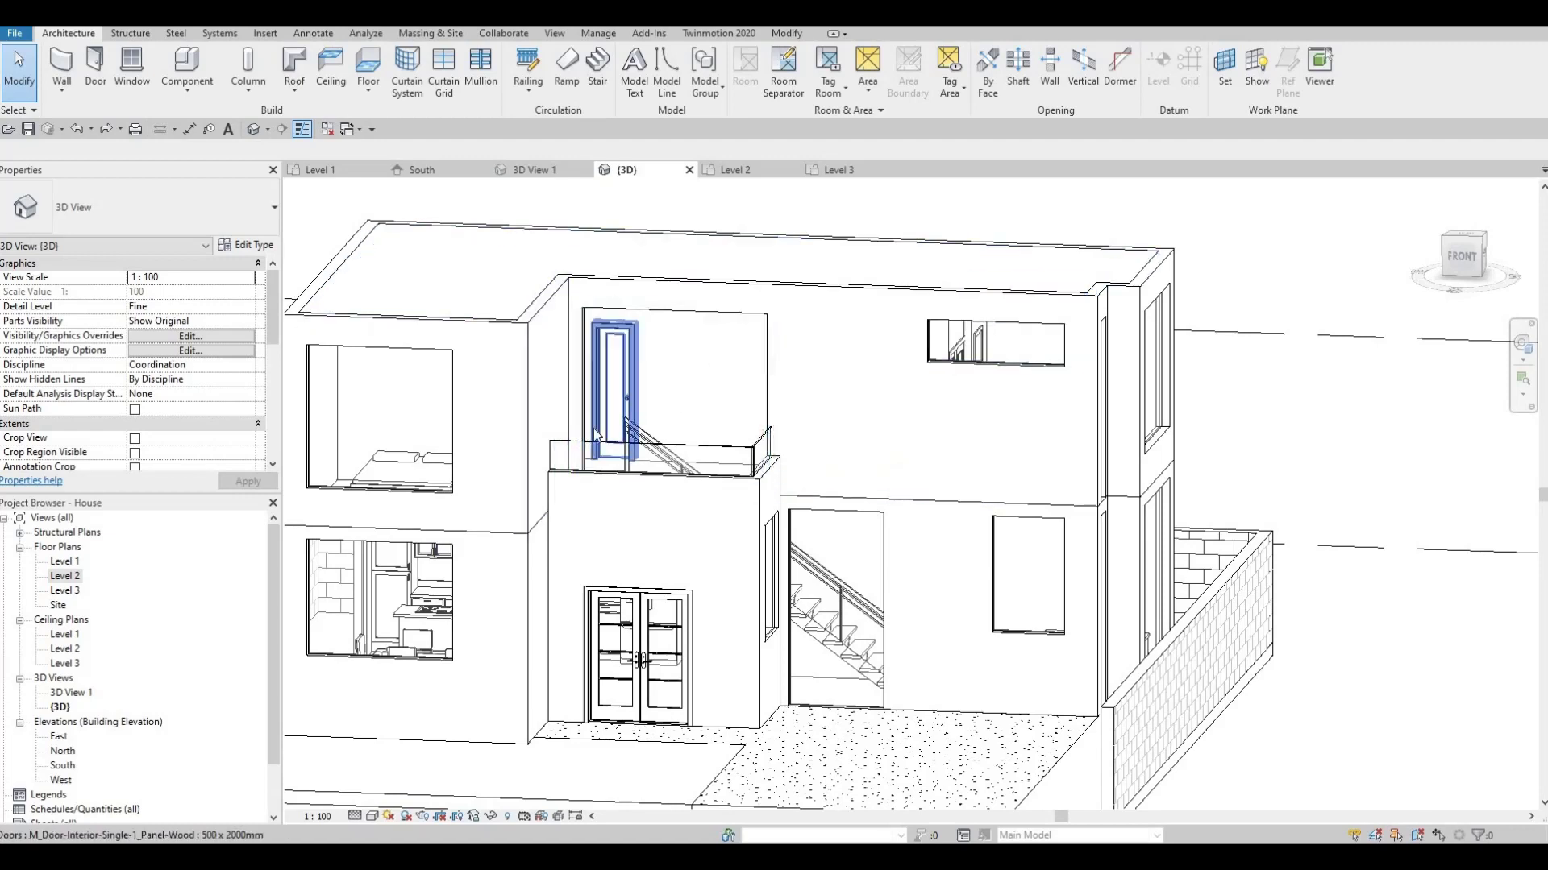
{"action": "middle_click_drag", "start_coordinate": [594, 436], "coordinate": [629, 431]}
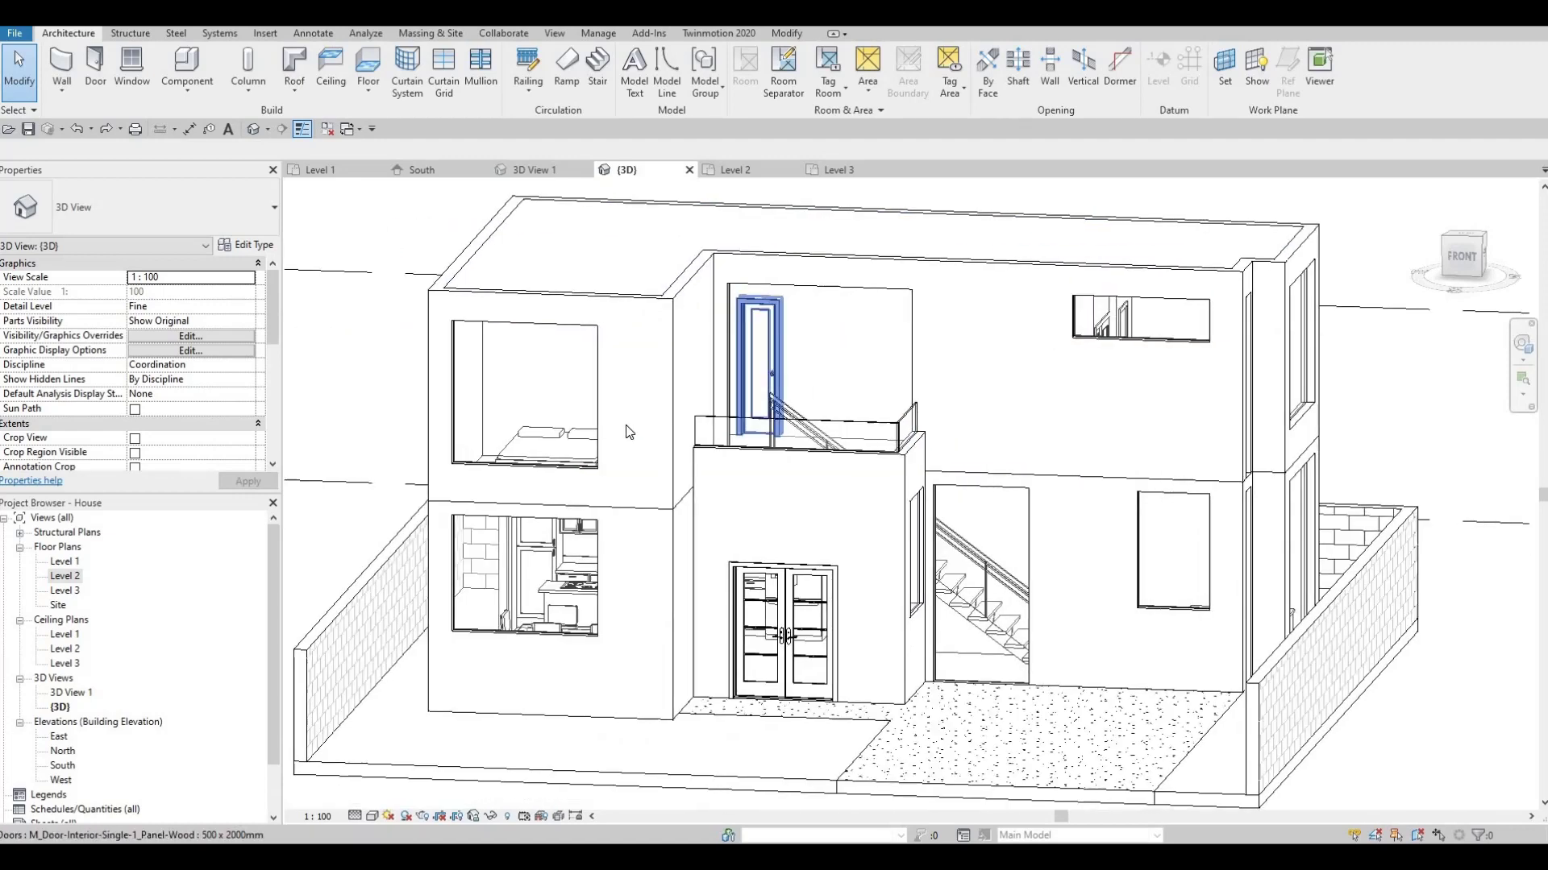
Lower the top of the upper-floor west bedroom's front curtain wall to a top offset of about -386 mm from Level 3.
{"action": "left_click", "coordinate": [530, 335]}
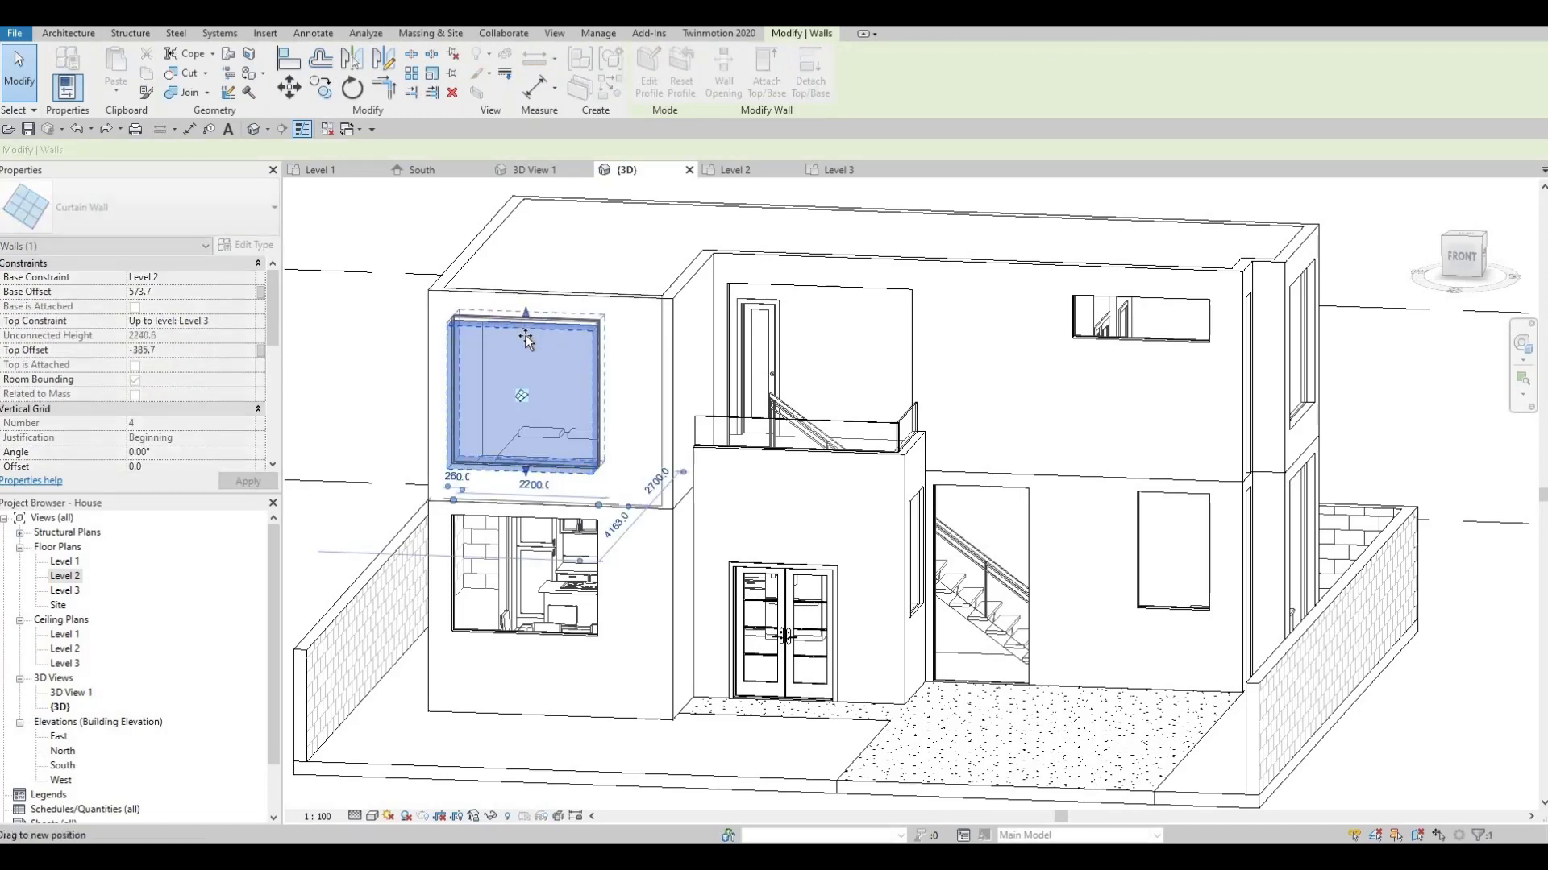
{"action": "left_click_drag", "start_coordinate": [526, 335], "coordinate": [530, 334]}
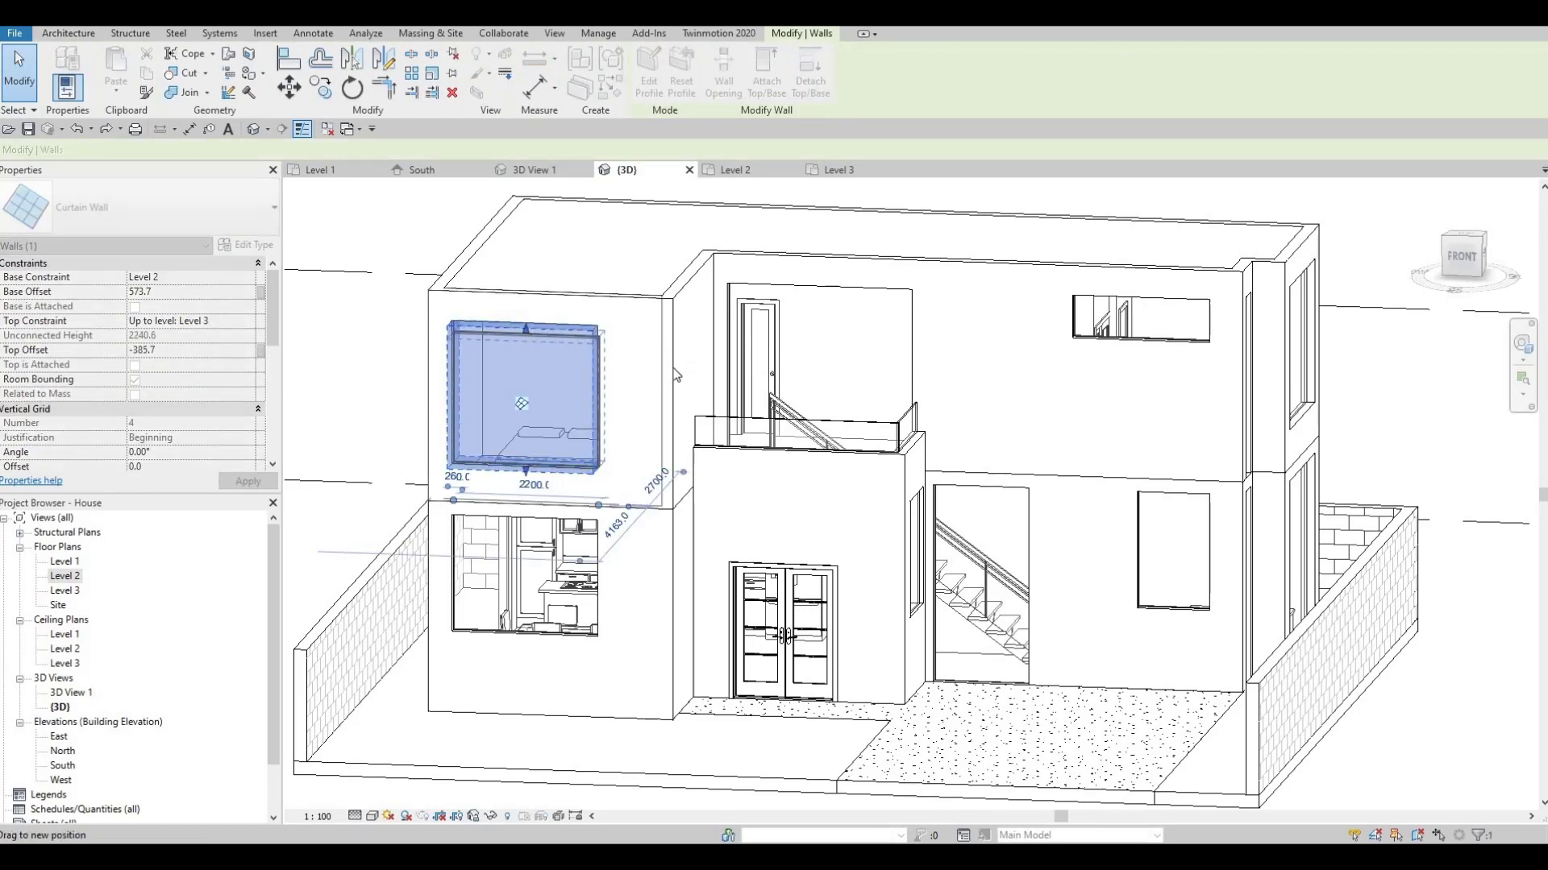
{"action": "key", "text": "Escape"}
{"action": "key", "text": "Escape"}
Align the top of the glazing behind the entrance balcony with the top of the west bedroom's front glazing.
{"action": "key", "text": "a"}
{"action": "key", "text": "l"}
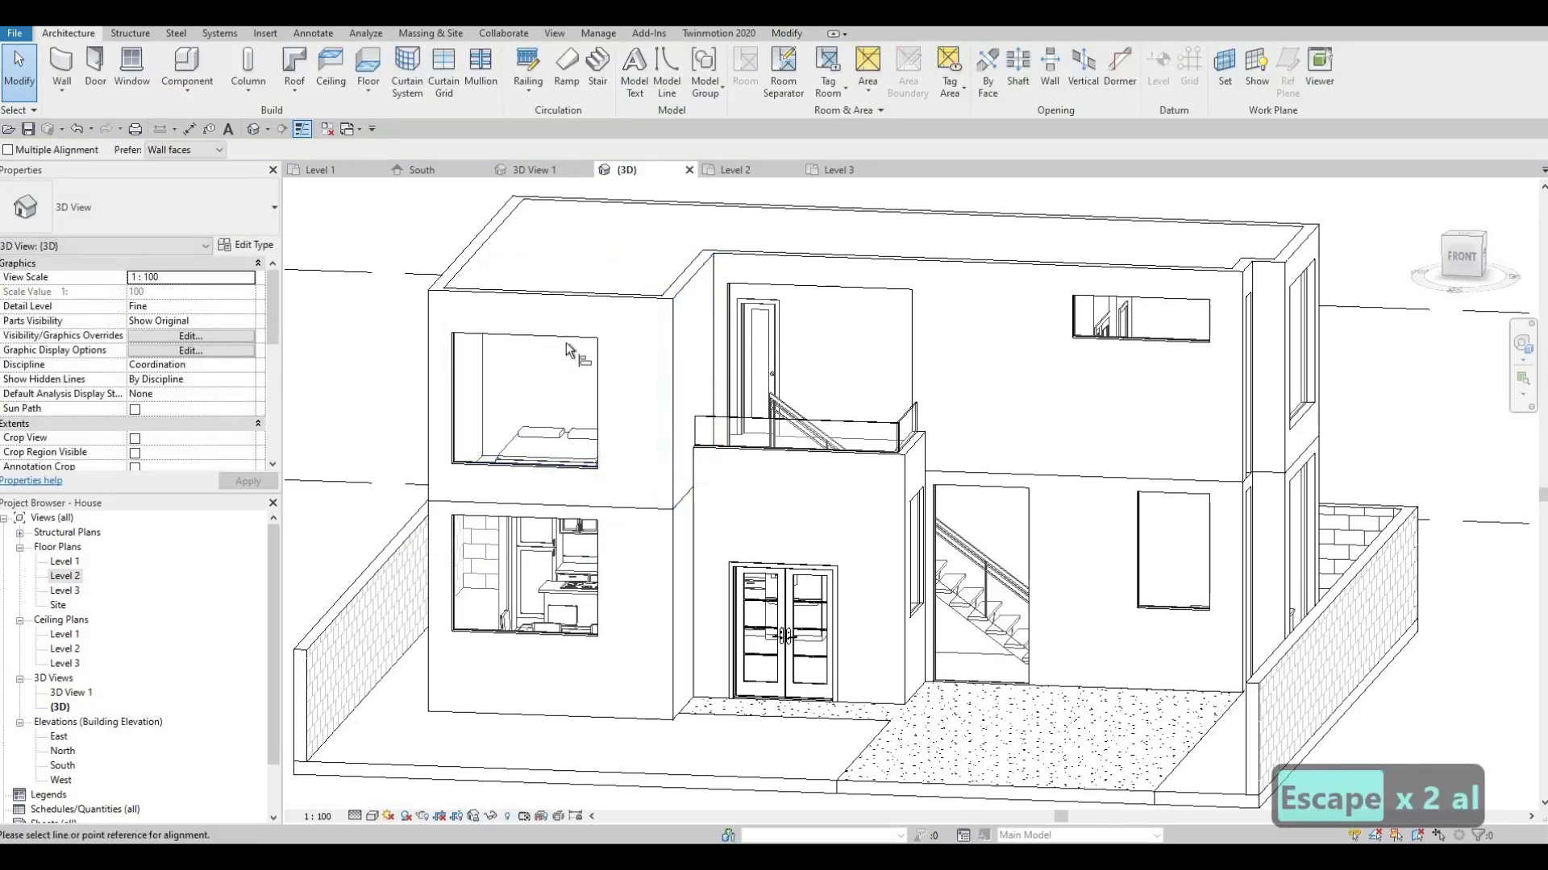
{"action": "left_click", "coordinate": [566, 344]}
{"action": "left_click", "coordinate": [881, 305]}
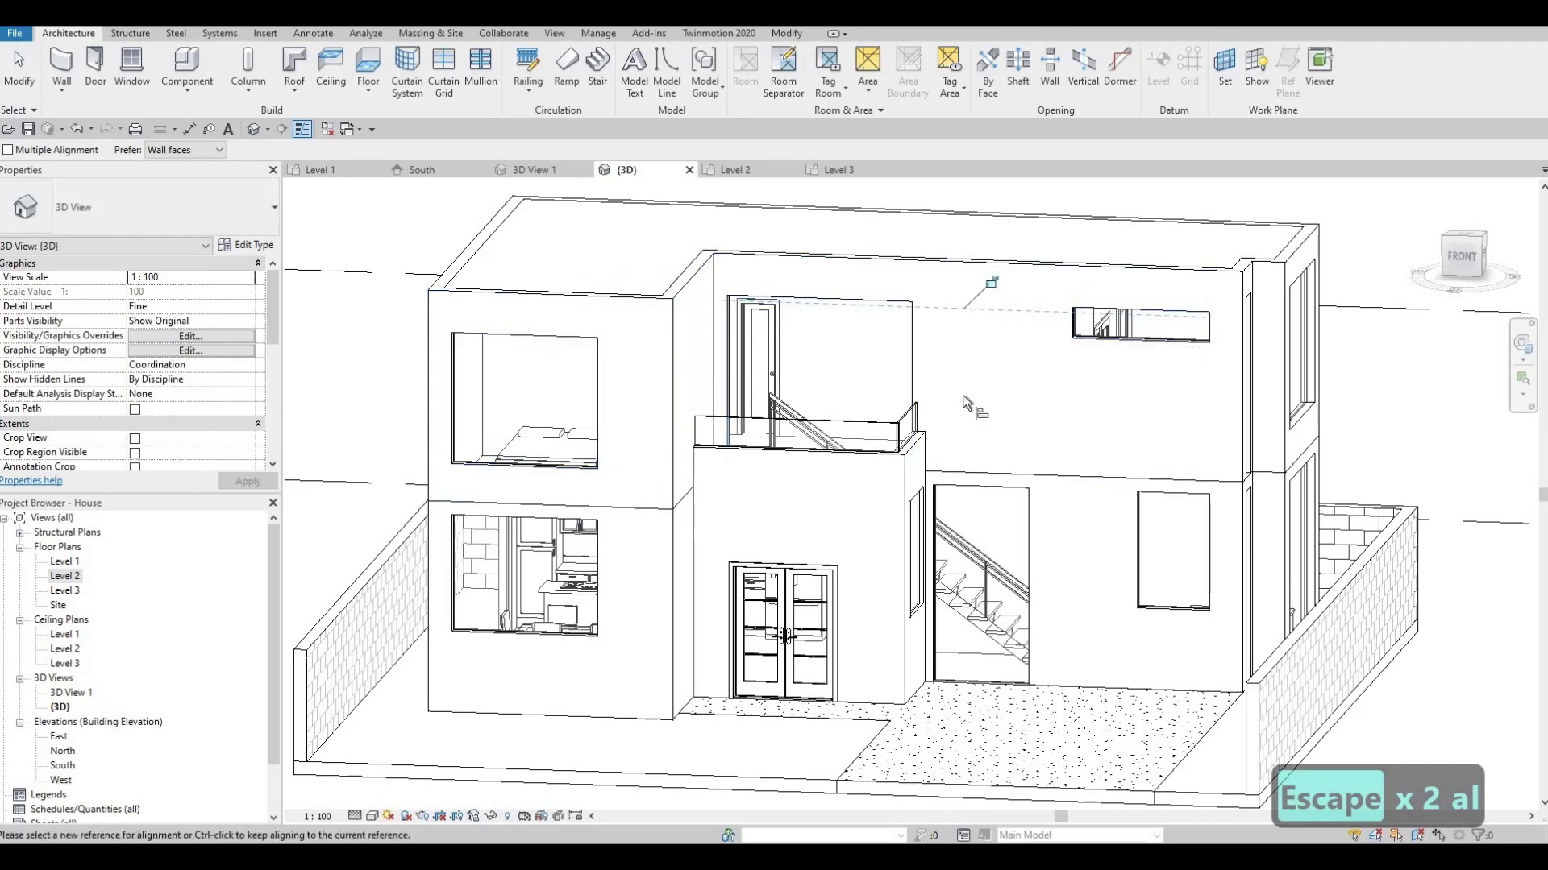
{"action": "middle_click_drag", "start_coordinate": [1070, 393], "coordinate": [1045, 365], "text": "shift"}
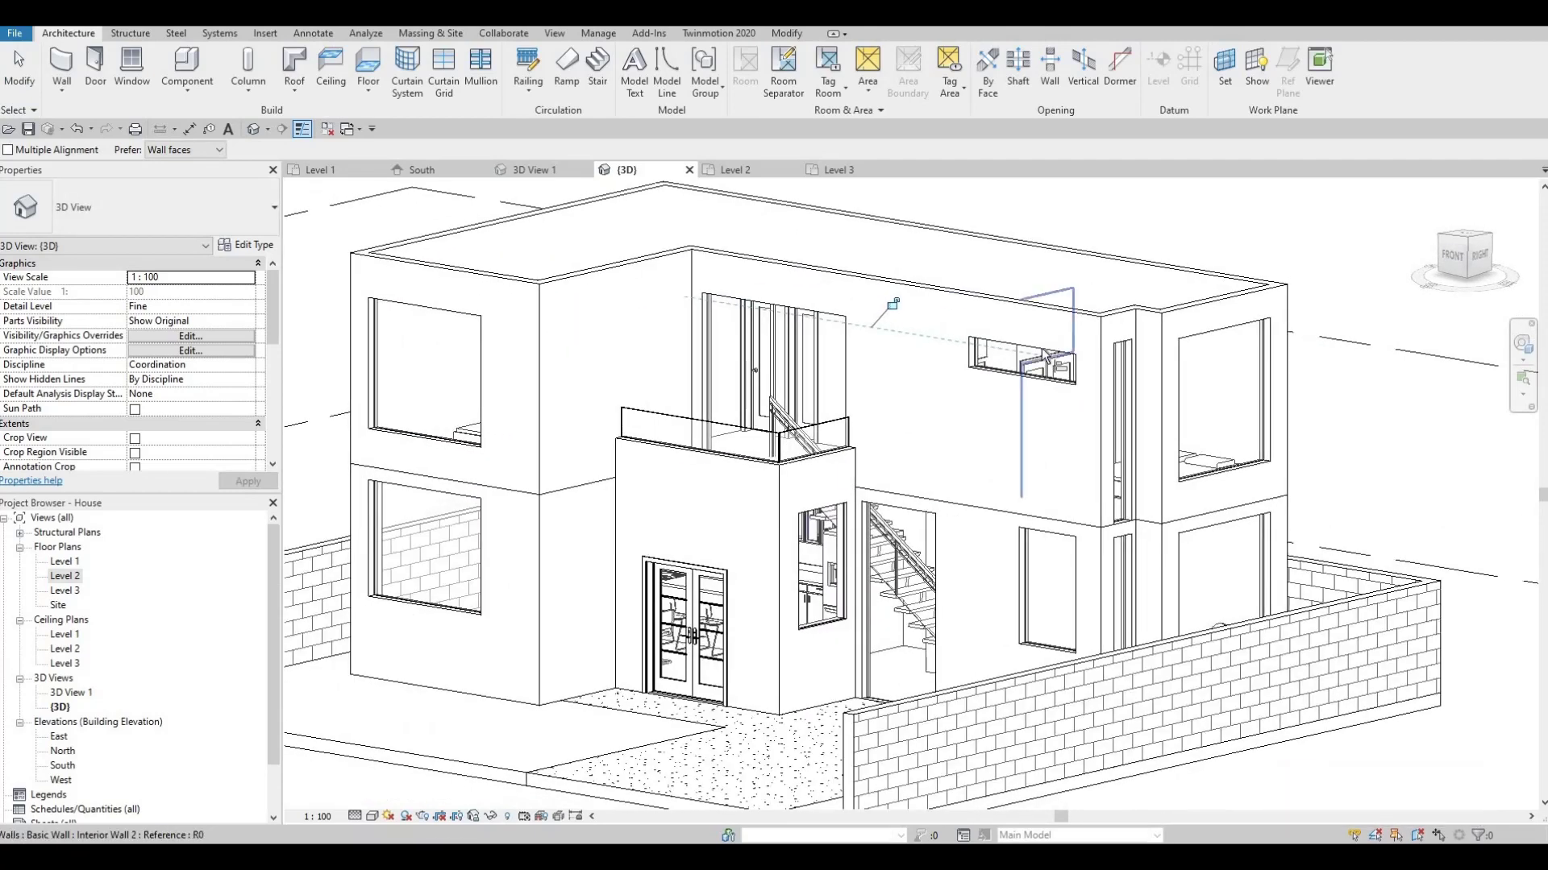
Align the top of the narrow upper-floor front glazing with the other front glazing, and the nearest small rear window's top with the east-side glazing.
{"action": "left_click", "coordinate": [1122, 343]}
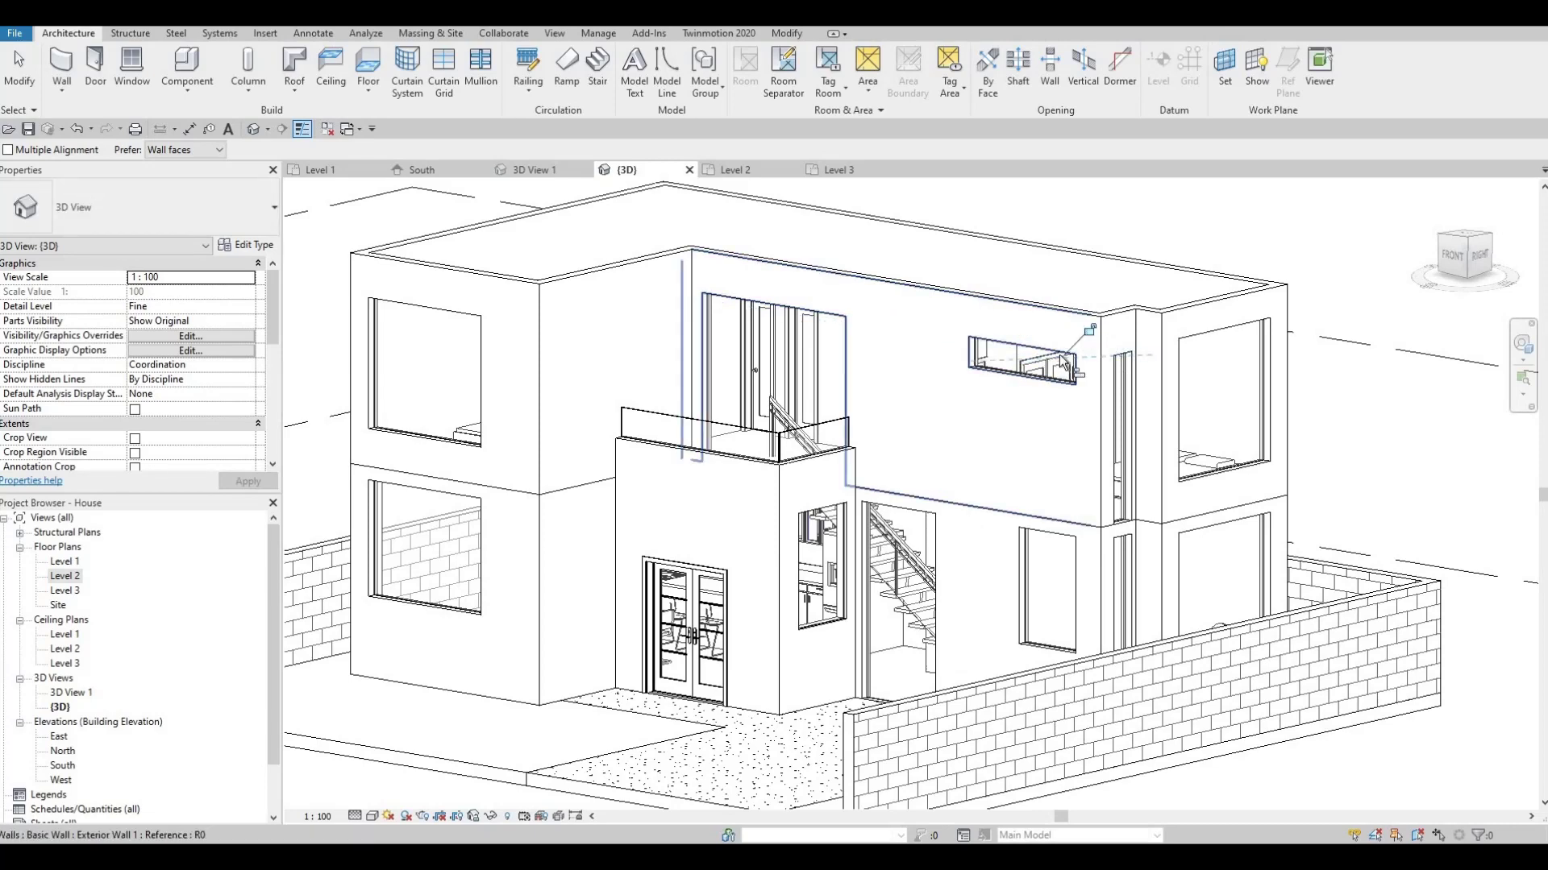
{"action": "middle_click_drag", "start_coordinate": [1203, 384], "coordinate": [1064, 316], "text": "shift"}
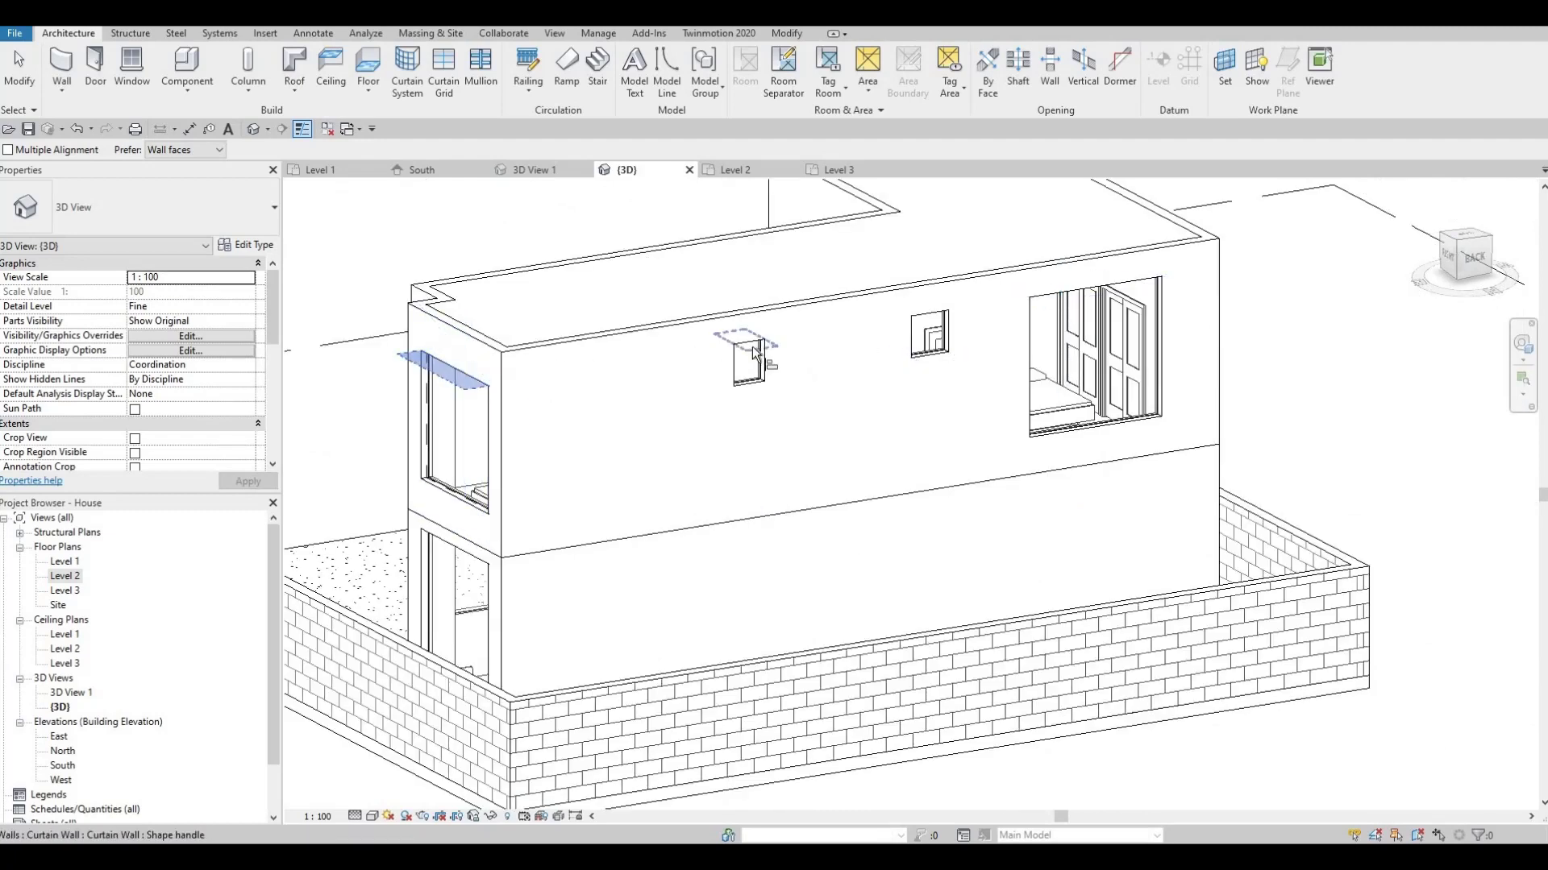
{"action": "left_click", "coordinate": [463, 378]}
{"action": "key", "text": "Escape"}
{"action": "key", "text": "Escape"}
Align the top of the second small upper-floor rear window with the lowered glazing height.
{"action": "key", "text": "a"}
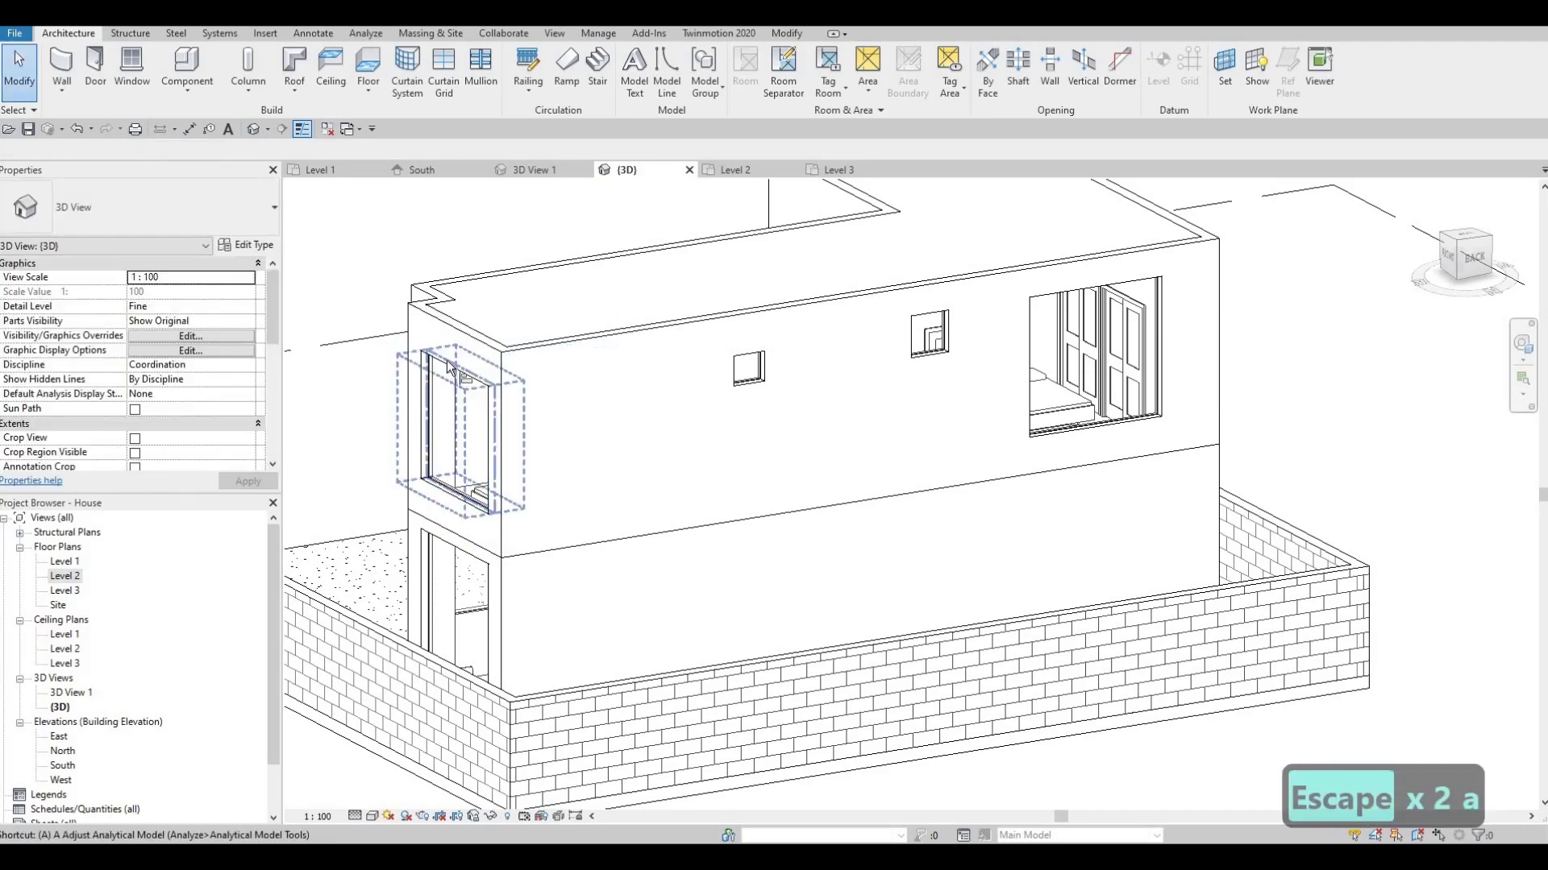
{"action": "key", "text": "l"}
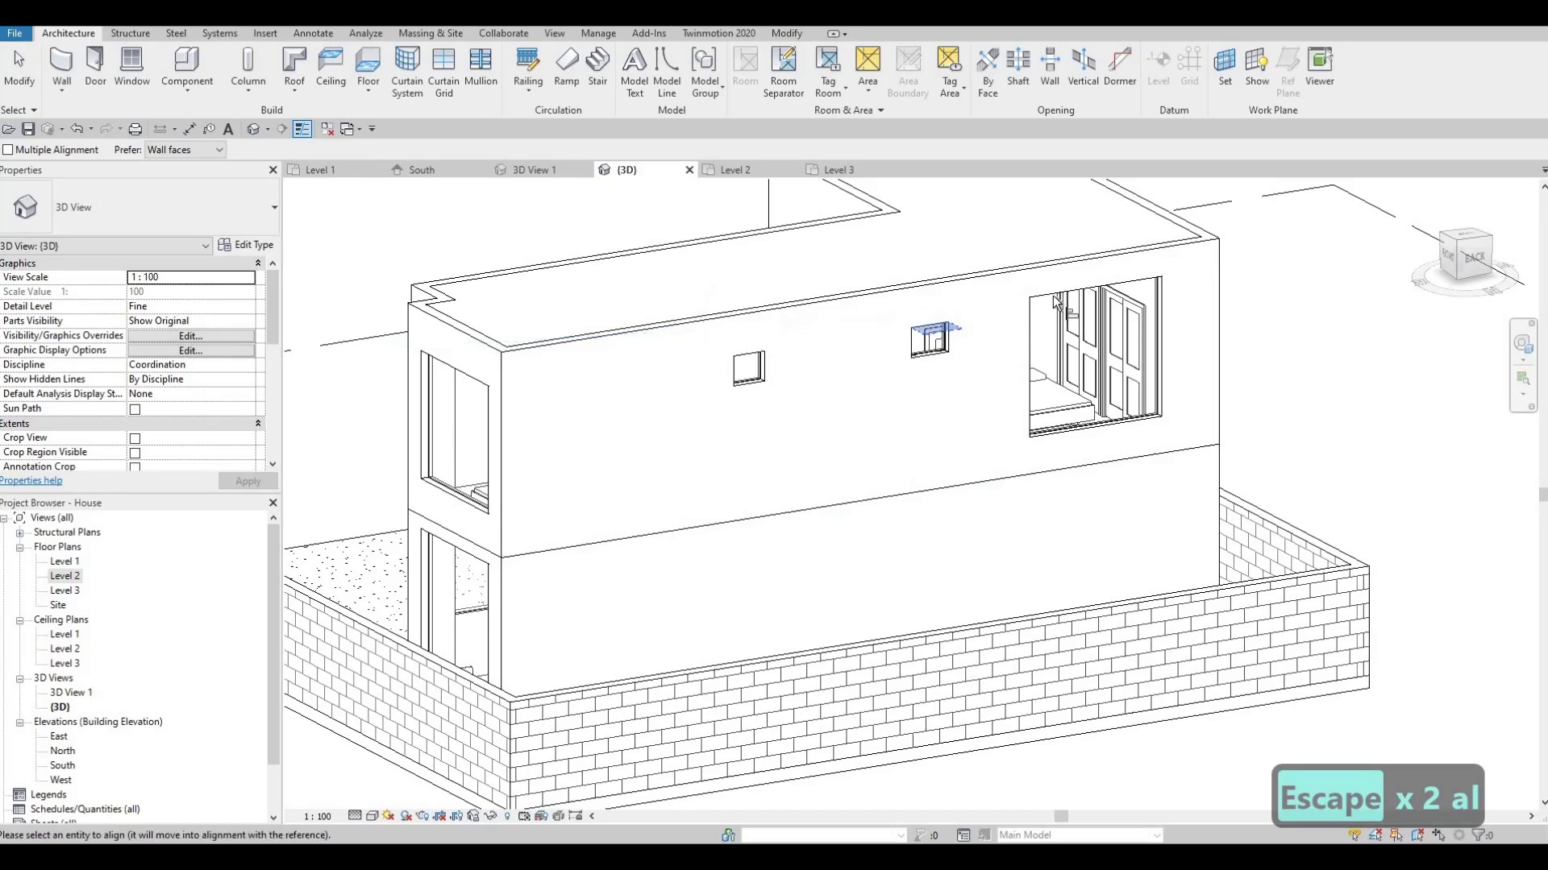
{"action": "key", "text": "Escape"}
Examine the upper-floor glazing heights, balcony and overall front of the house from several 3D angles.
{"action": "middle_click_drag", "start_coordinate": [707, 438], "coordinate": [1427, 423], "text": "shift"}
{"action": "key", "text": "Escape"}
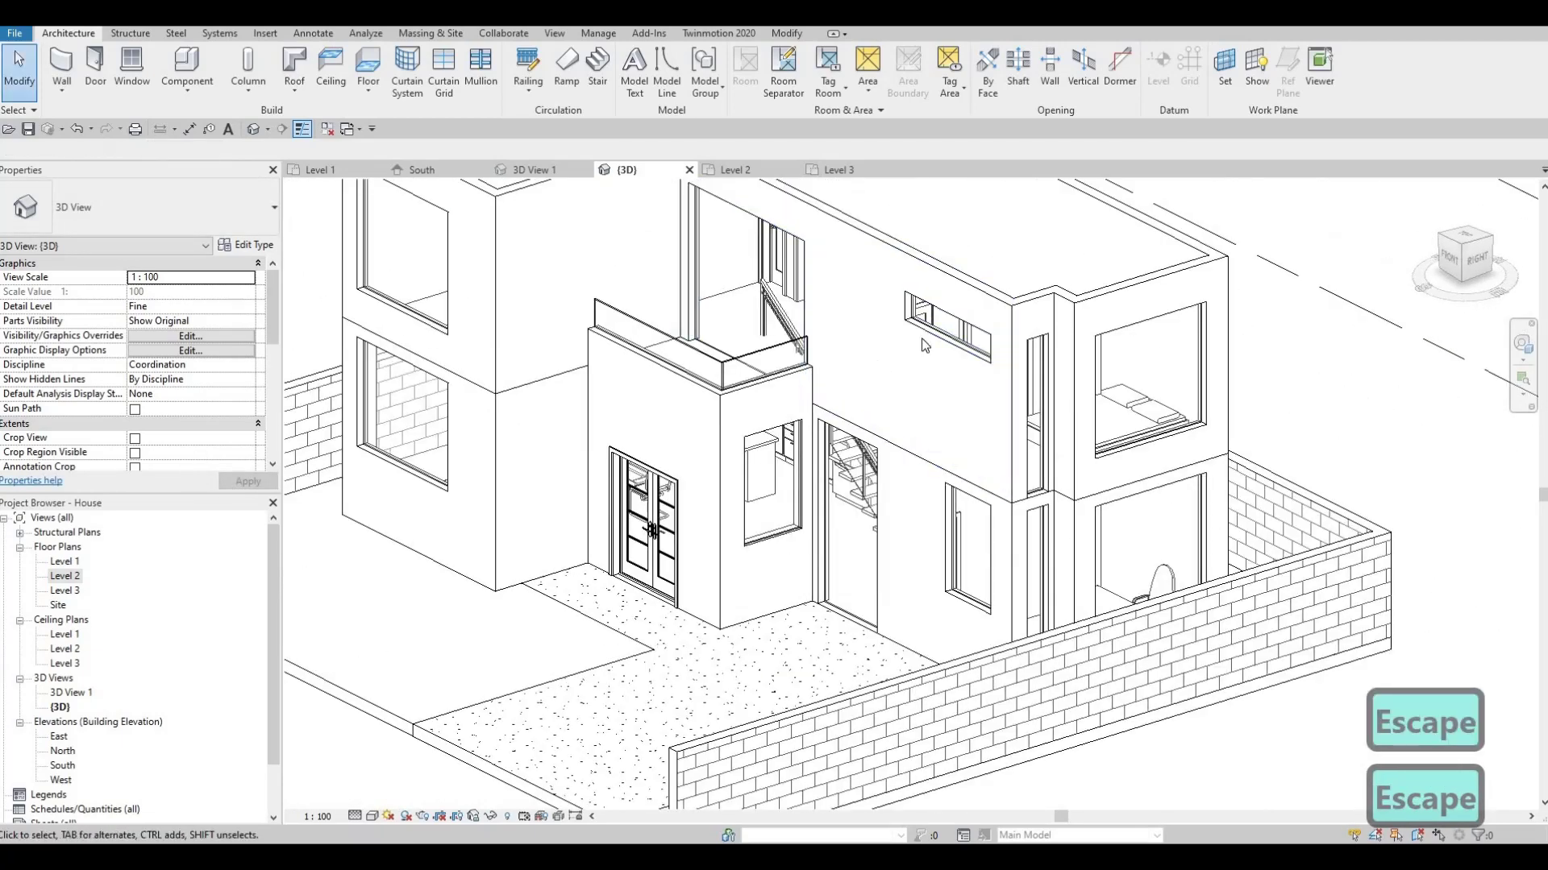
{"action": "middle_click_drag", "start_coordinate": [719, 486], "coordinate": [930, 559], "text": "shift"}
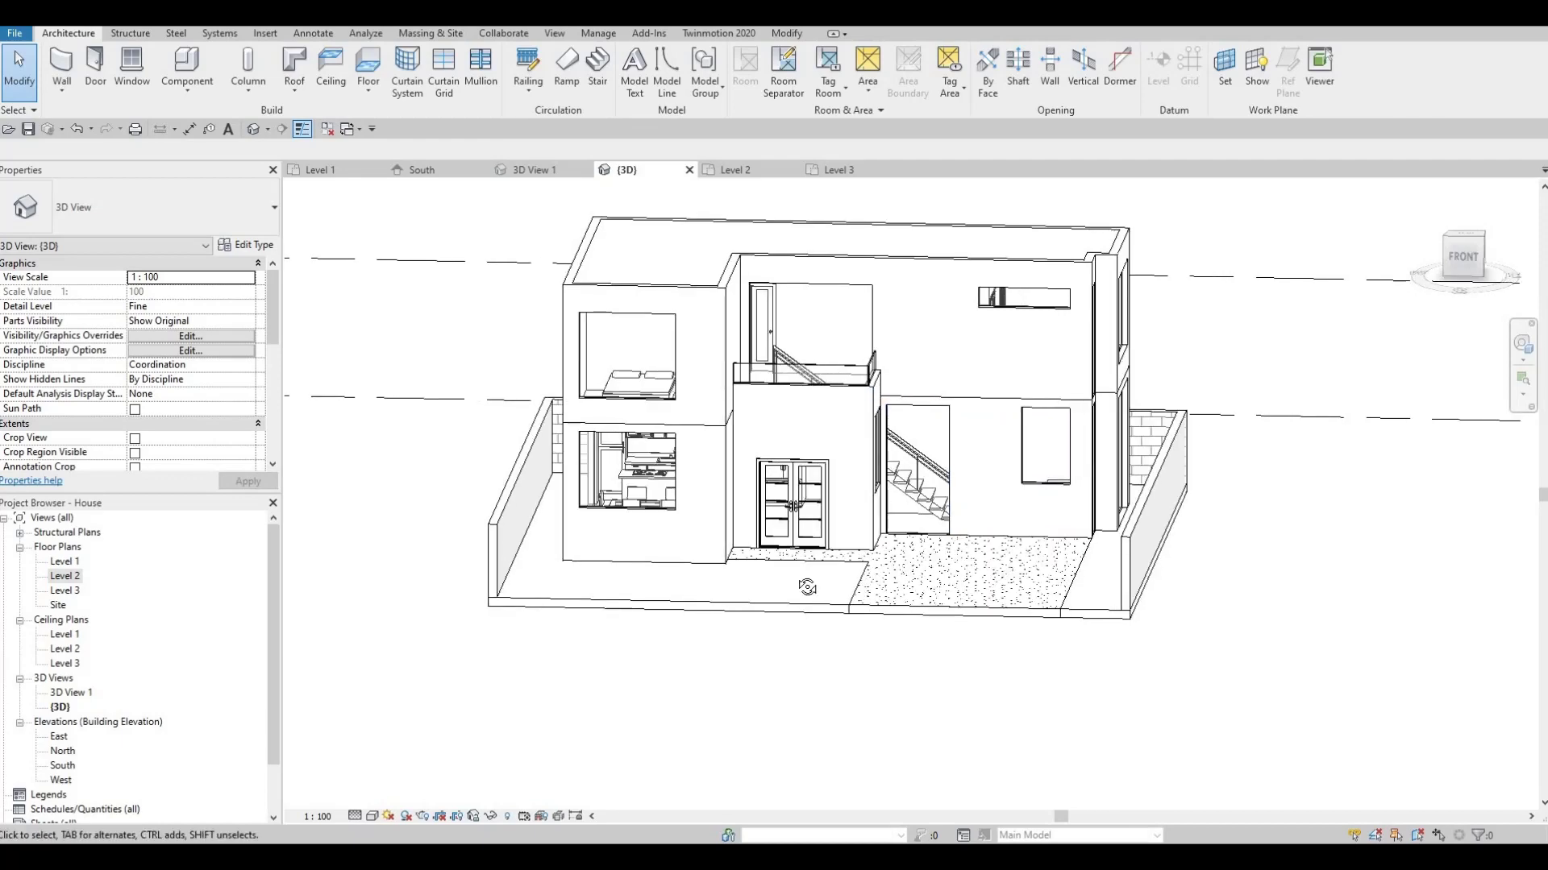
{"action": "middle_click_drag", "start_coordinate": [807, 588], "coordinate": [858, 562], "text": "shift"}
{"action": "mouse_move", "coordinate": [935, 477]}
{"action": "middle_mouse_down", "text": "shift"}
{"action": "mouse_move", "coordinate": [919, 501]}
{"action": "mouse_move", "coordinate": [967, 497]}
{"action": "mouse_move", "coordinate": [935, 542]}
{"action": "mouse_move", "coordinate": [949, 544]}
{"action": "mouse_move", "coordinate": [970, 484]}
{"action": "mouse_move", "coordinate": [1038, 457]}
{"action": "mouse_move", "coordinate": [1039, 528]}
{"action": "middle_mouse_up", "text": "shift"}
{"action": "key", "text": "F1"}
{"action": "scroll", "coordinate": [1072, 500], "scroll_direction": "up", "scroll_amount": 3}
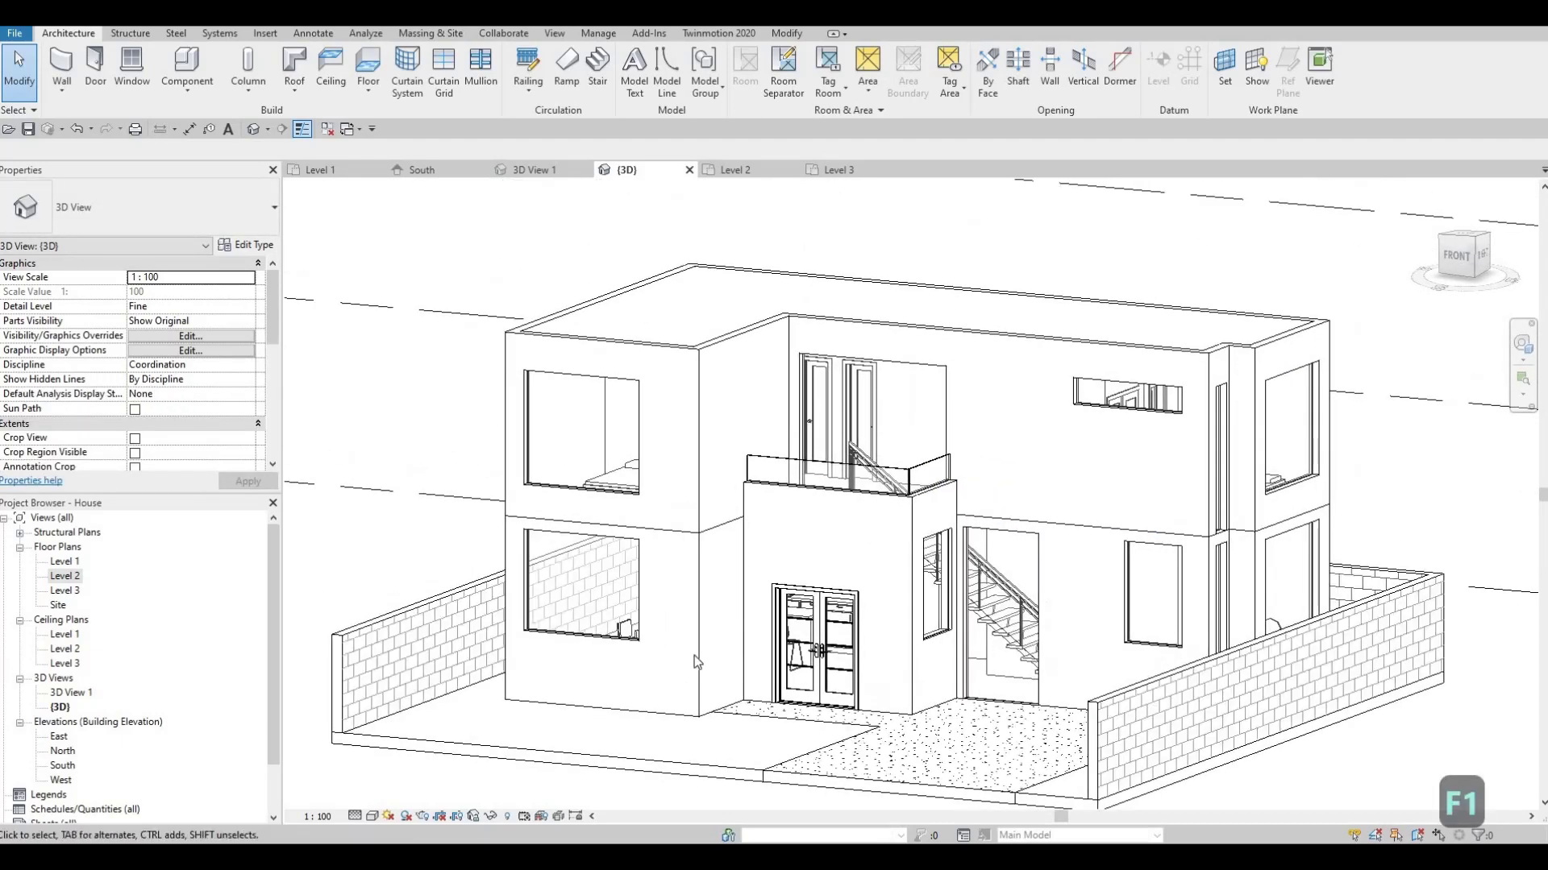